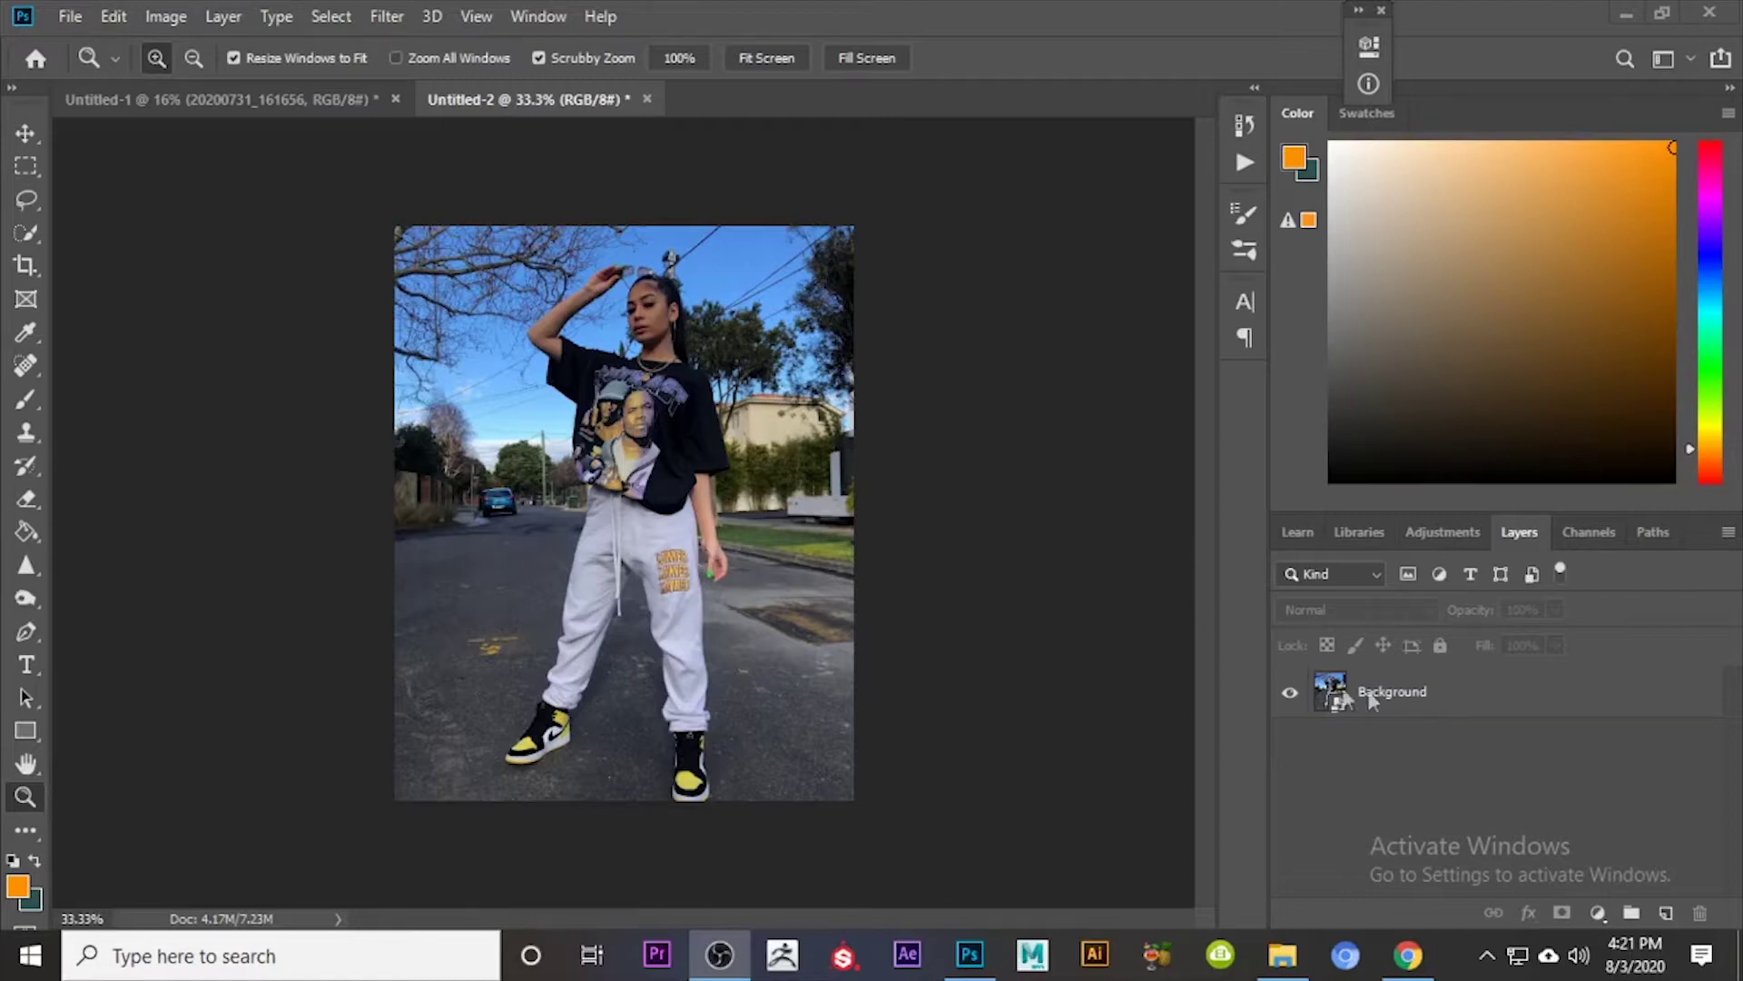
# Step: Select the photo layer, zoom in on the shoes, and bring up the Pen tool's mode choices
pyautogui.click(1403, 687)
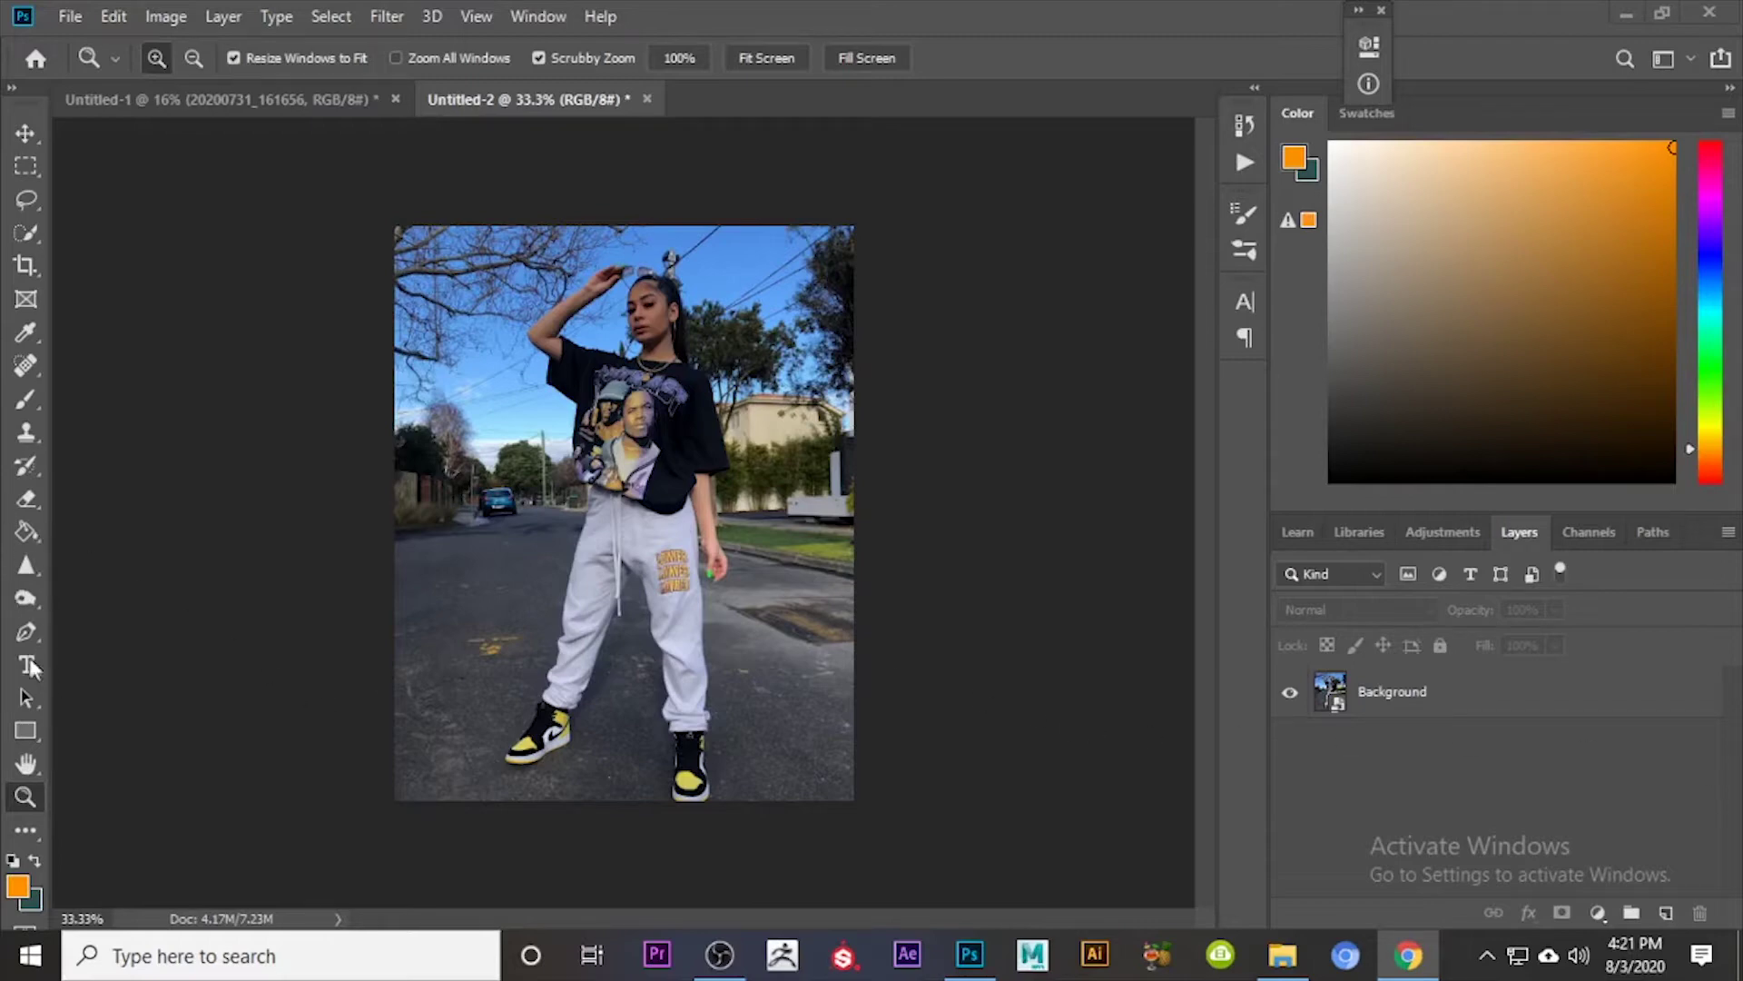
pyautogui.moveTo(509, 772); pyautogui.dragTo(695, 723)
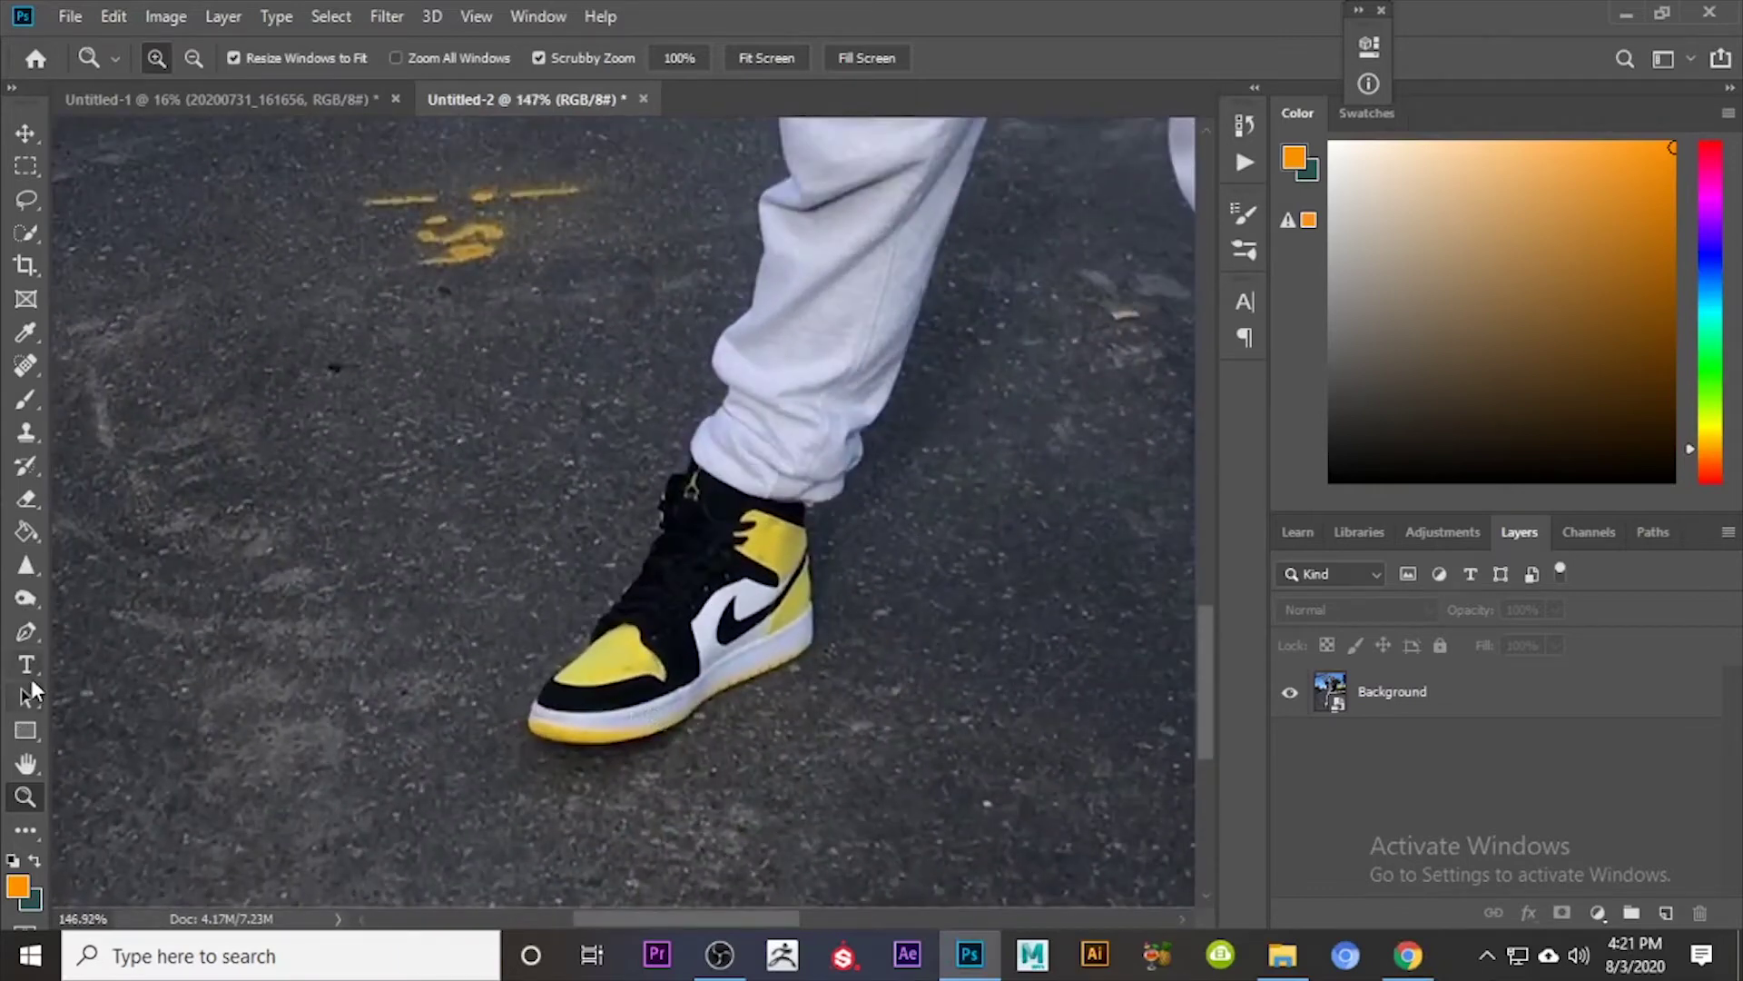
pyautogui.click(27, 635)
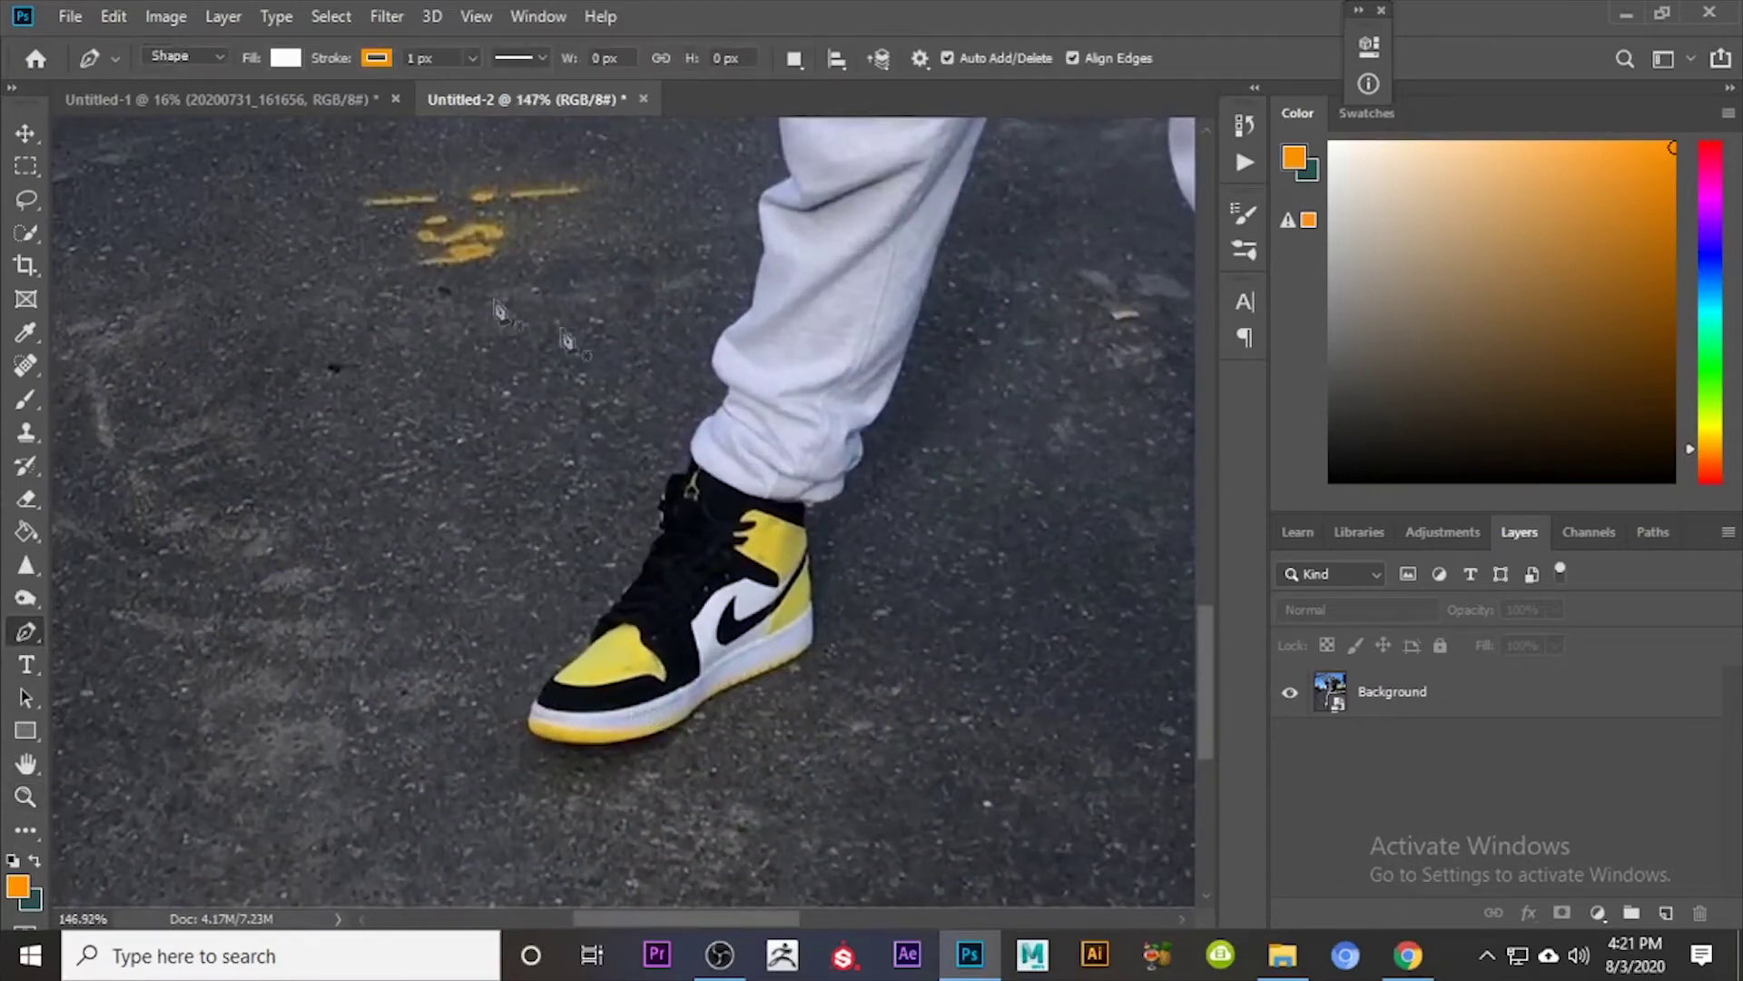
pyautogui.click(184, 56)
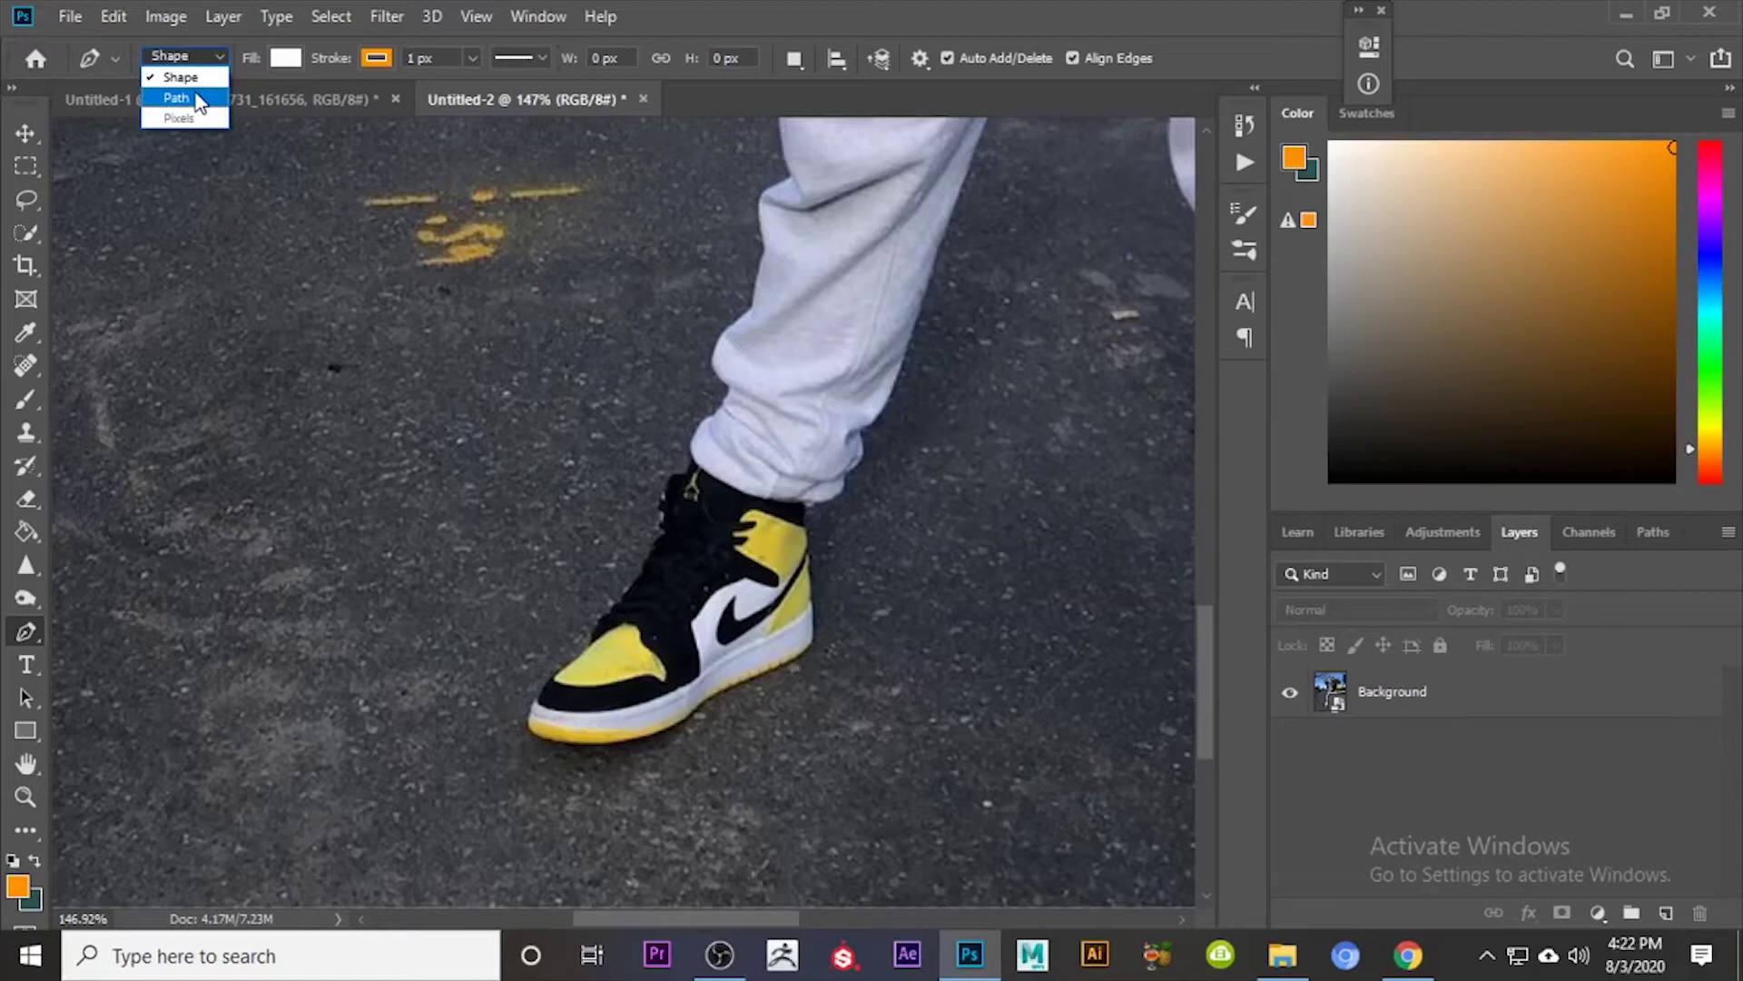
# Step: Switch the Pen to Path mode and anchor the path along the shoe's heel, sole and toe cap
pyautogui.click(178, 97)
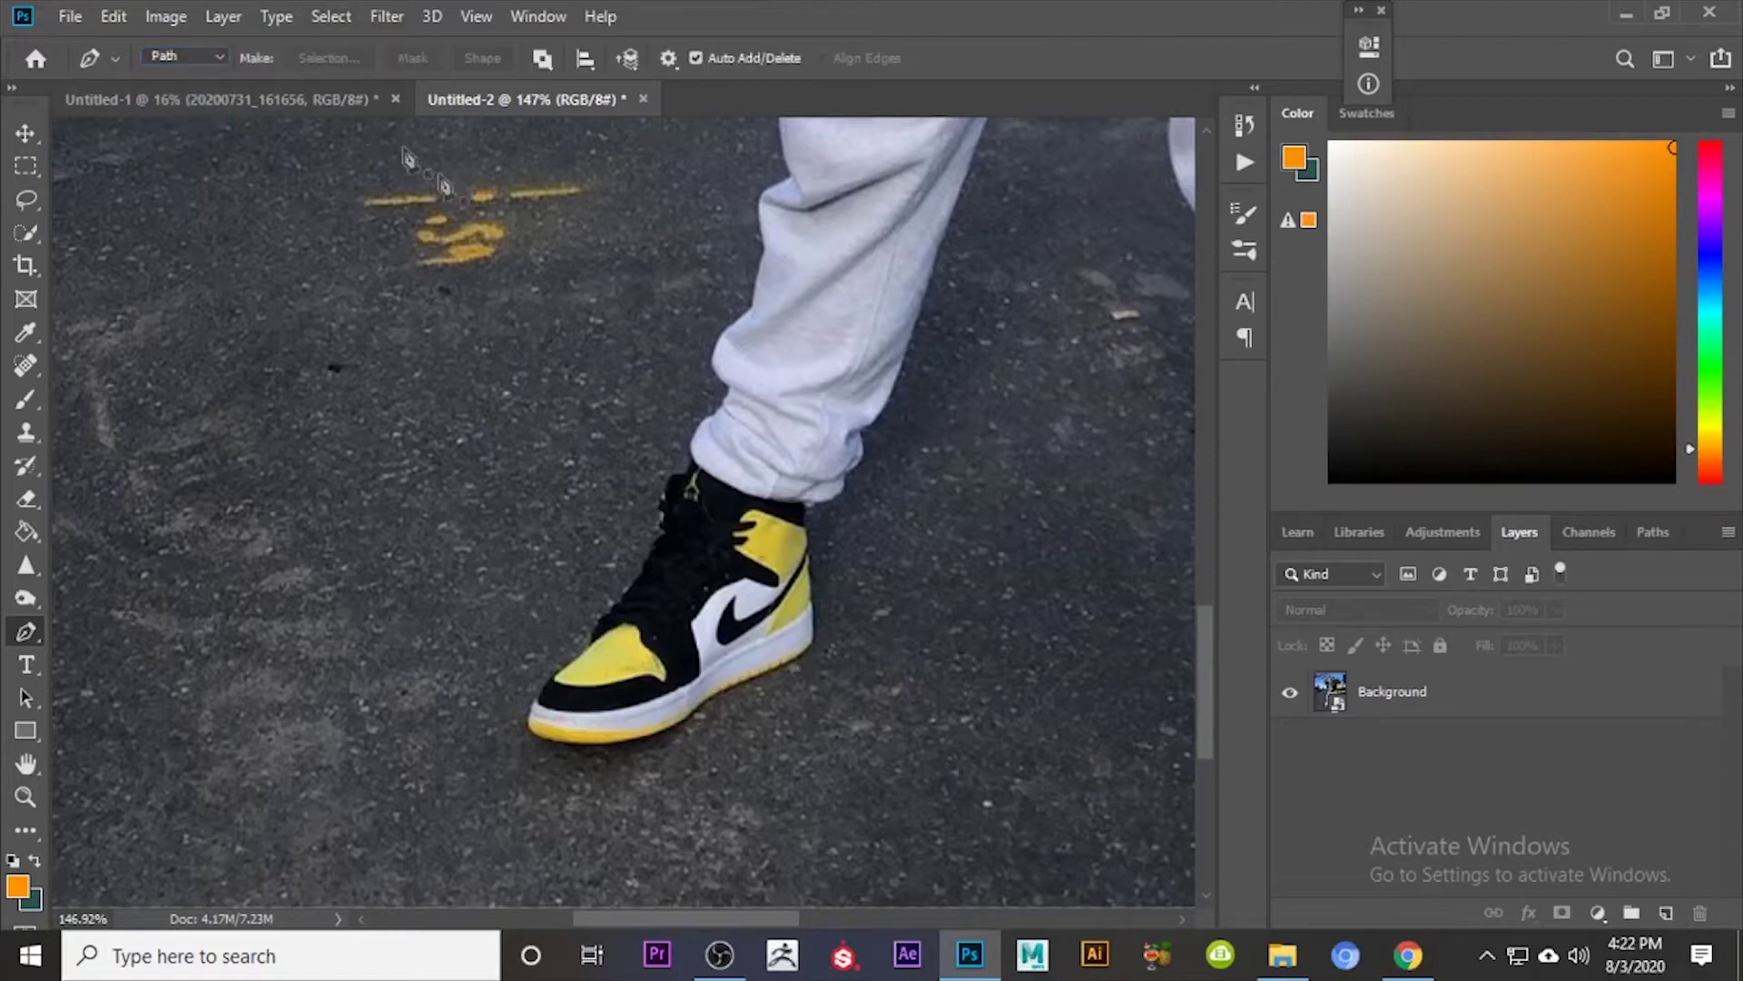
pyautogui.click(813, 646)
pyautogui.scroll(1, 858, 695)
pyautogui.scroll(1, 858, 697)
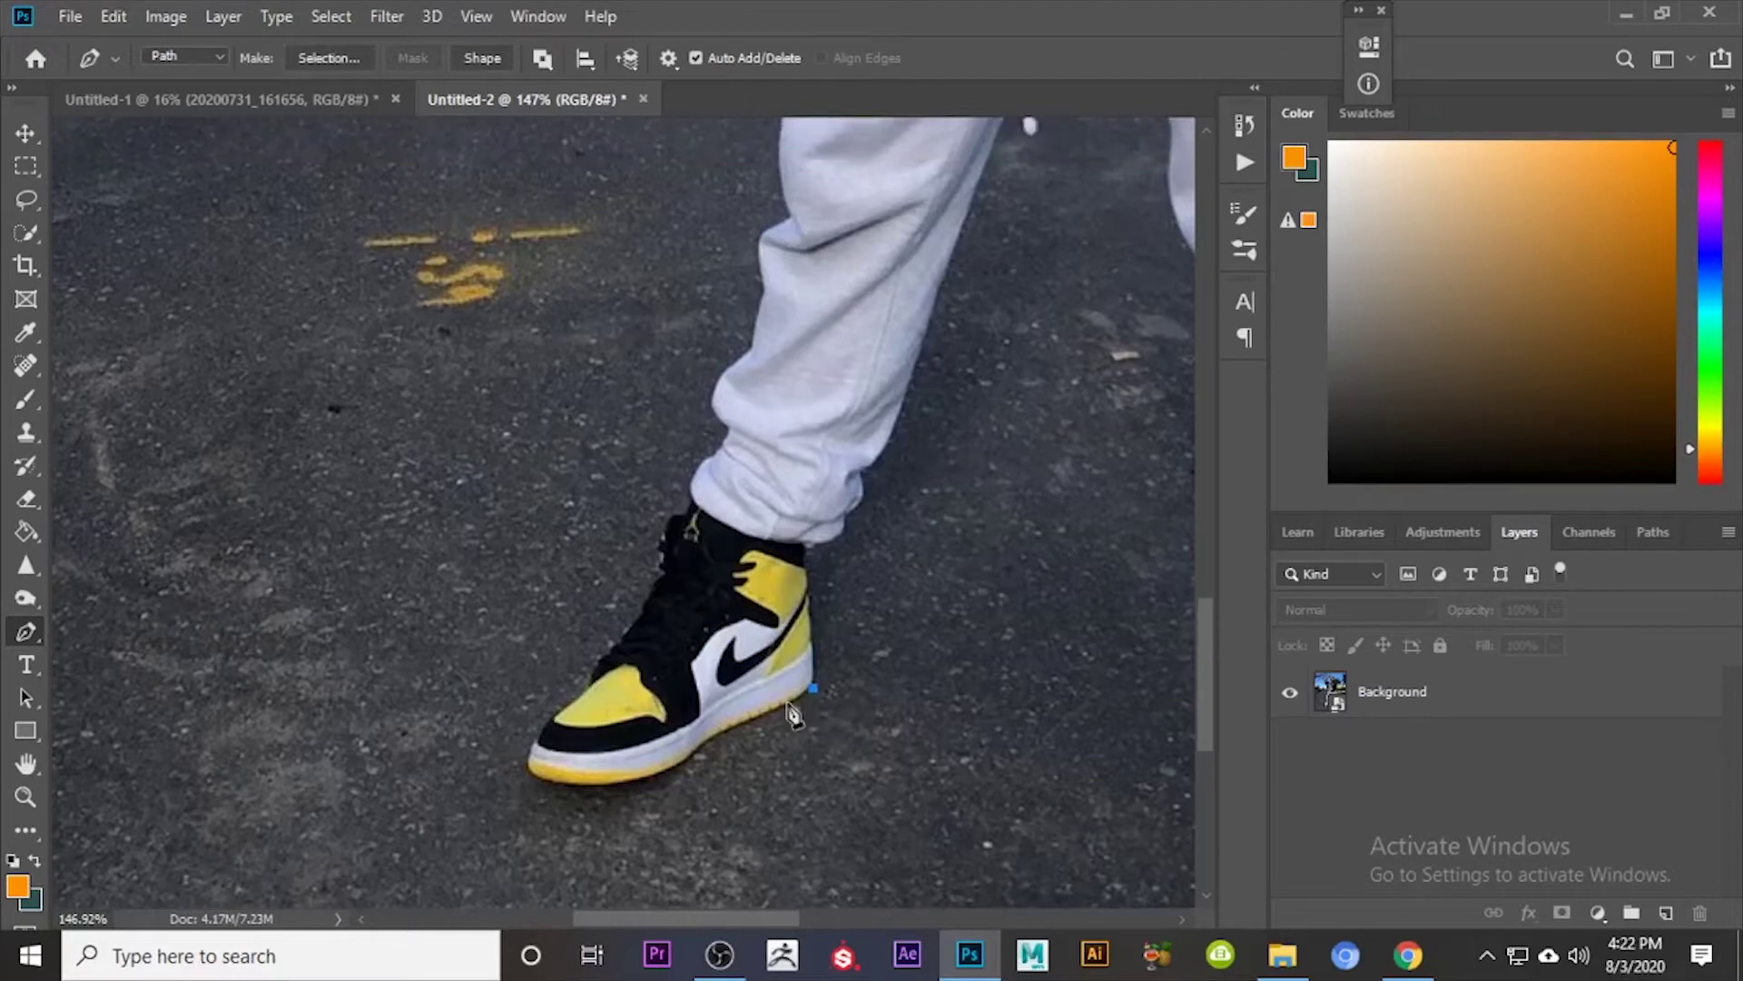
pyautogui.moveTo(778, 710); pyautogui.dragTo(560, 791)
pyautogui.hotkey('ctrl', 'z')
pyautogui.hotkey('ctrl', 'z')
pyautogui.moveTo(669, 789); pyautogui.dragTo(531, 746)
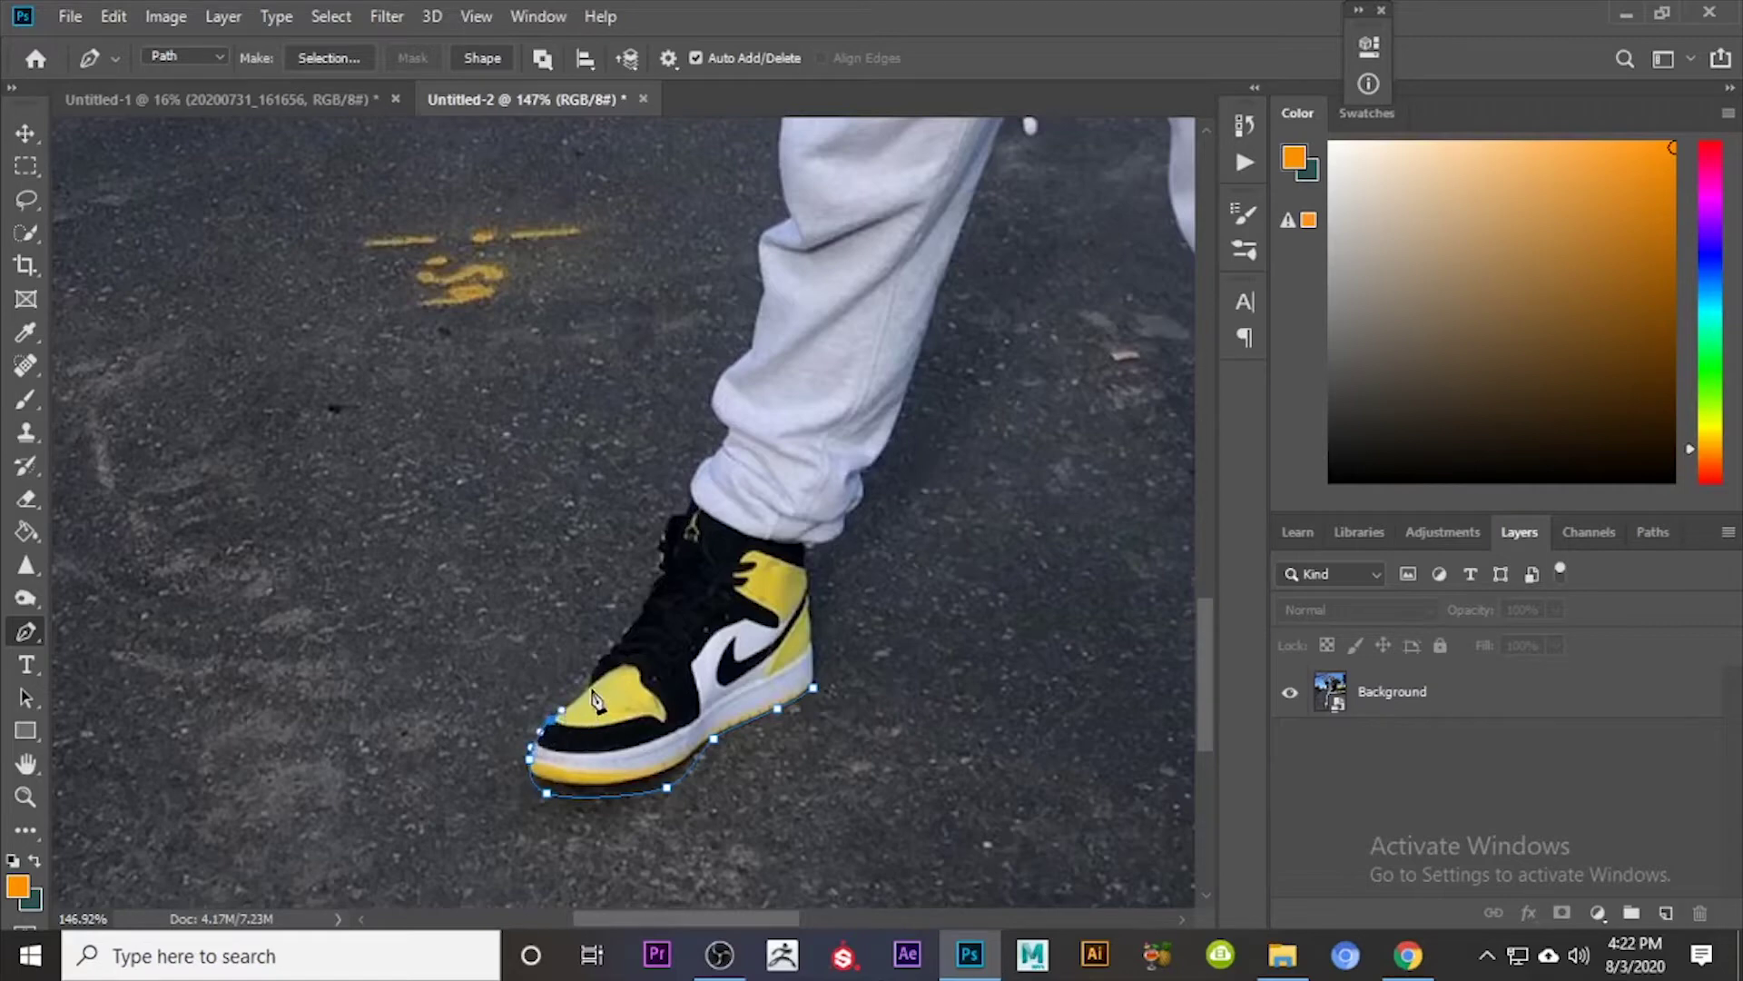
pyautogui.moveTo(587, 687); pyautogui.dragTo(676, 530)
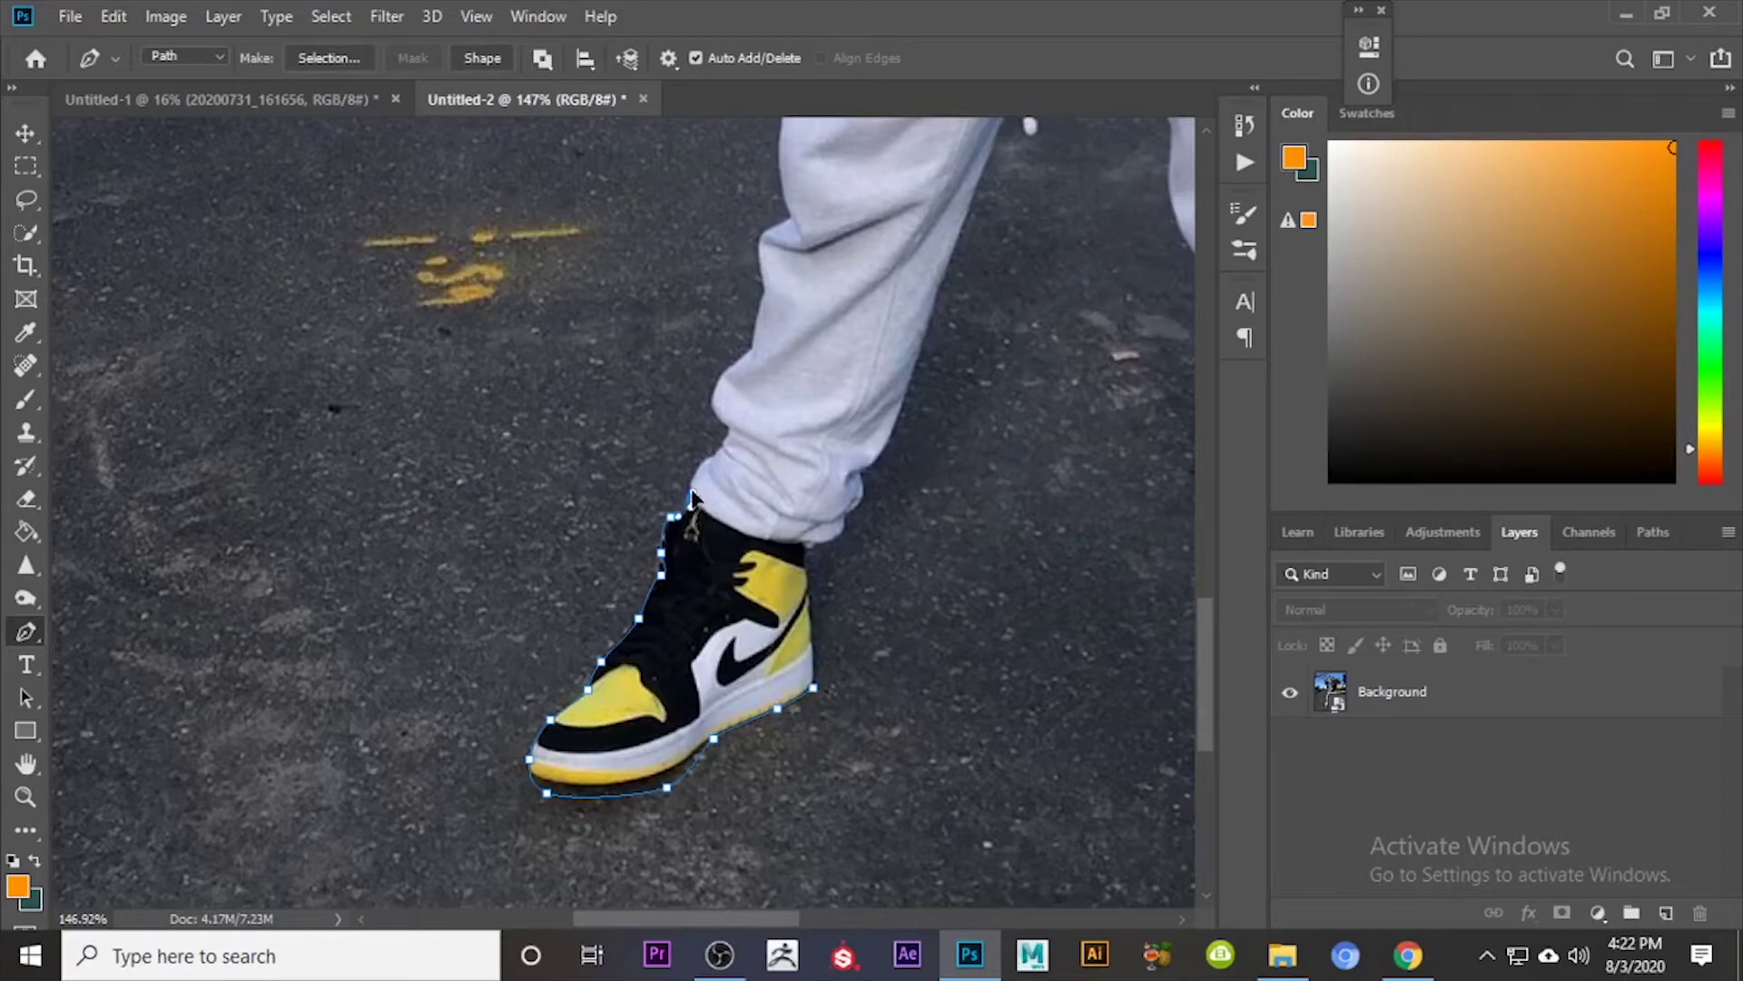
# Step: Zoom in at the shoe collar and anchor the path up the trouser cuff and lower leg
pyautogui.press('z')
pyautogui.moveTo(795, 488); pyautogui.dragTo(846, 461)
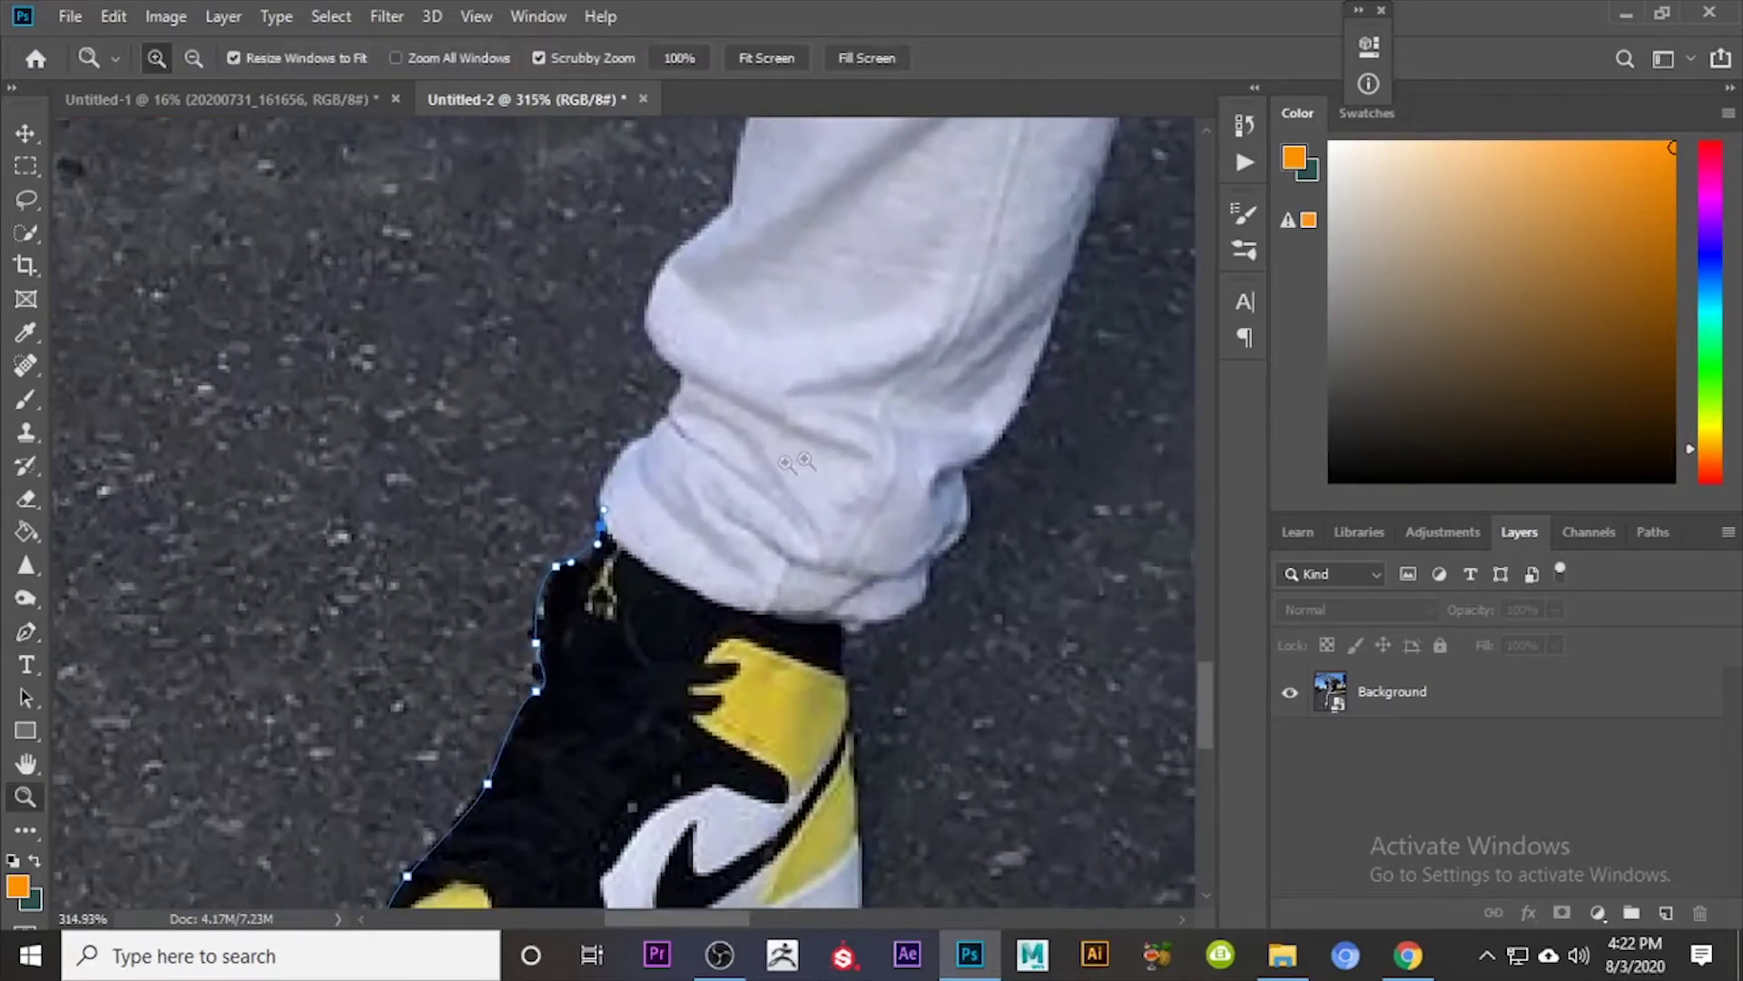
pyautogui.click(28, 634)
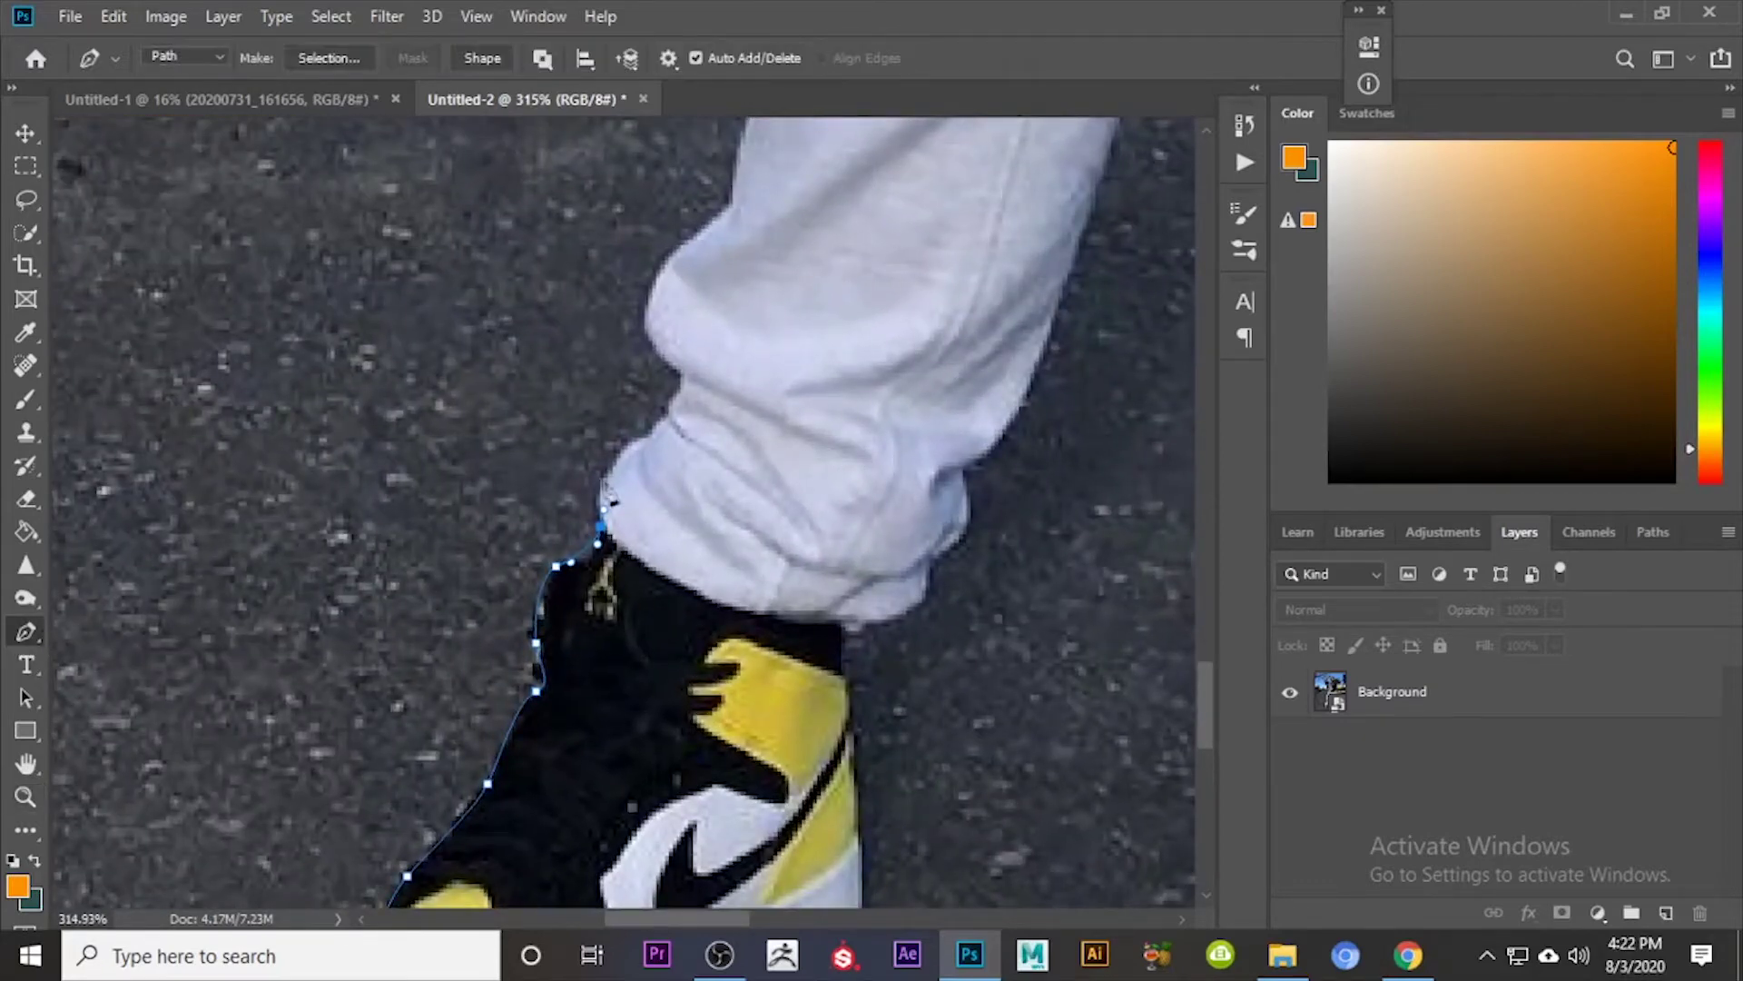
pyautogui.moveTo(601, 465); pyautogui.dragTo(656, 427)
pyautogui.moveTo(646, 339); pyautogui.dragTo(644, 320)
pyautogui.moveTo(683, 252); pyautogui.dragTo(732, 194)
pyautogui.click(735, 204)
pyautogui.scroll(3, 732, 189)
pyautogui.scroll(5, 761, 238)
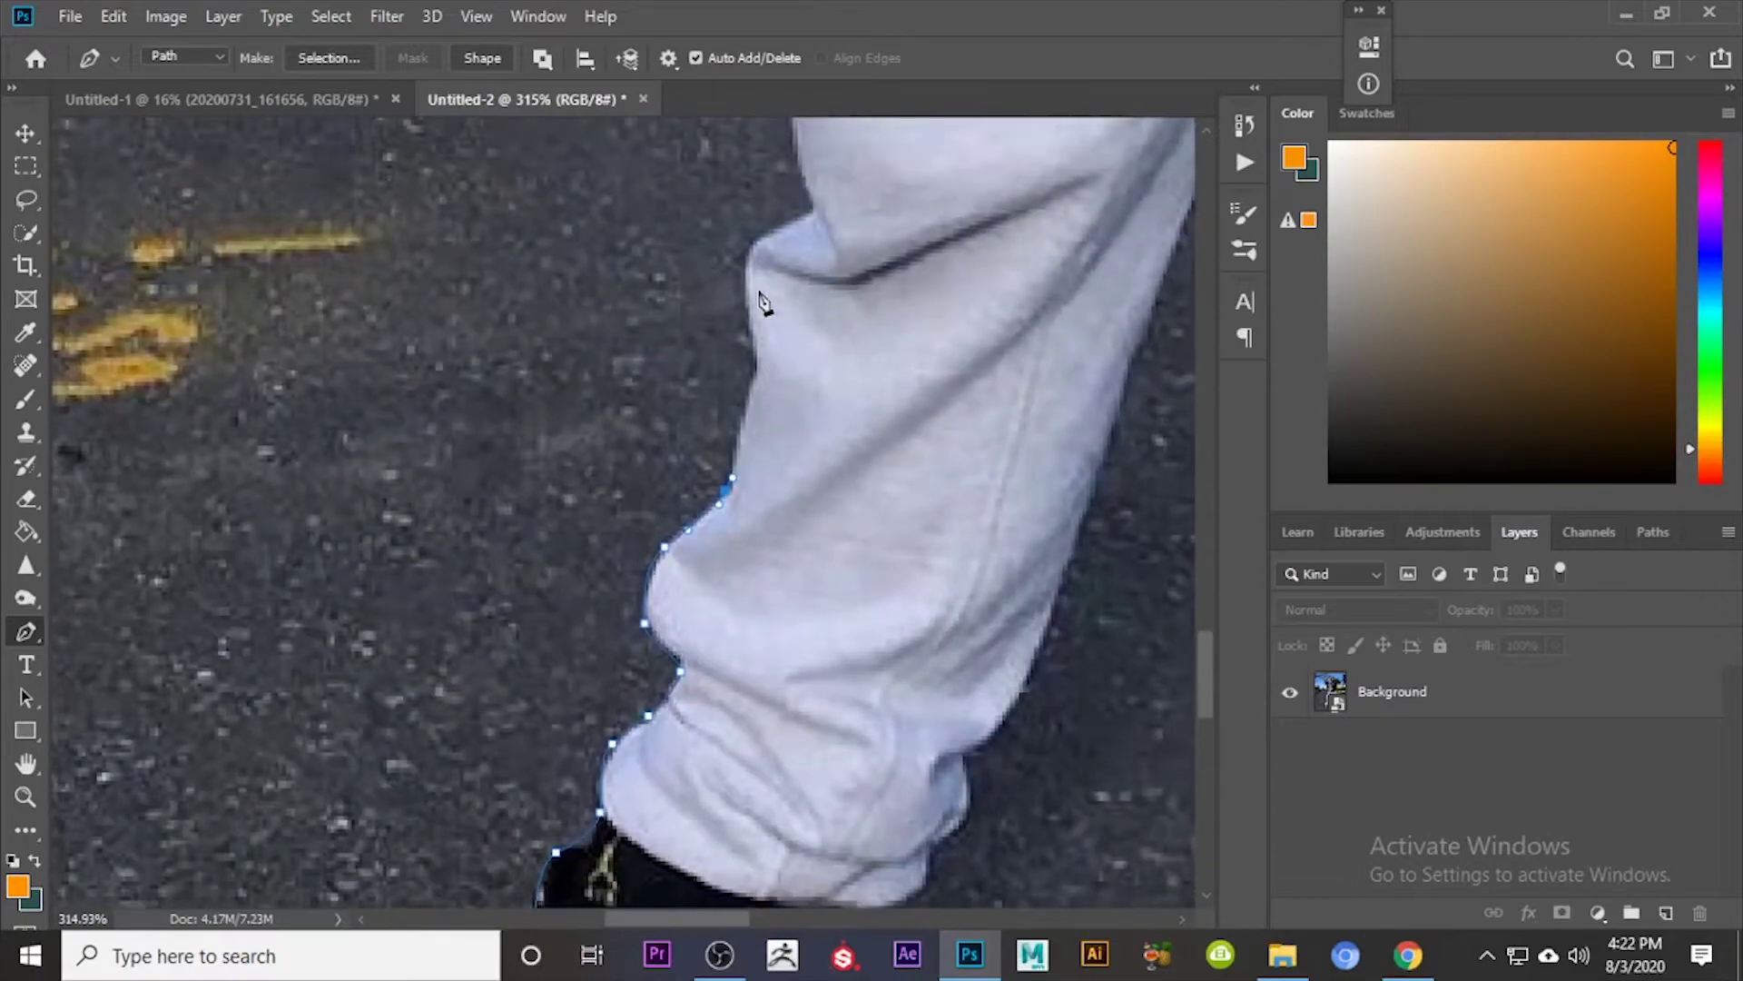
pyautogui.scroll(2, 753, 372)
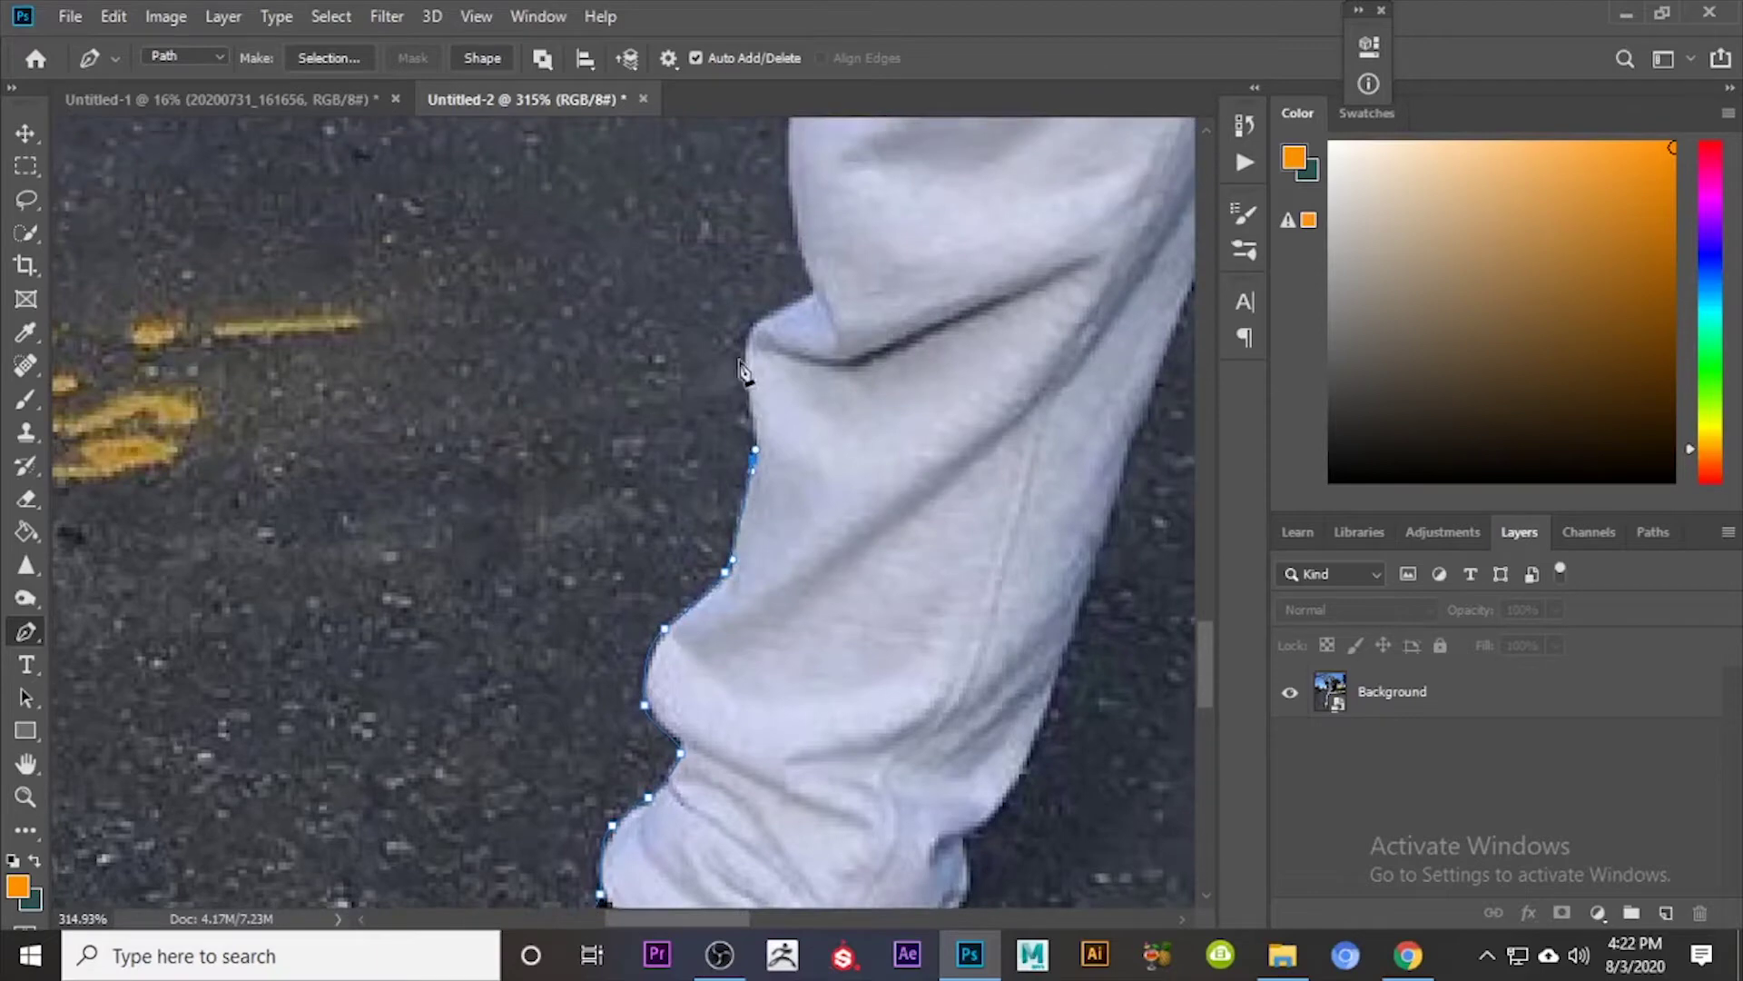
pyautogui.click(752, 325)
pyautogui.click(803, 296)
# Step: Continue curved anchors up the trouser's outer edge
pyautogui.scroll(10, 795, 236)
pyautogui.click(805, 390)
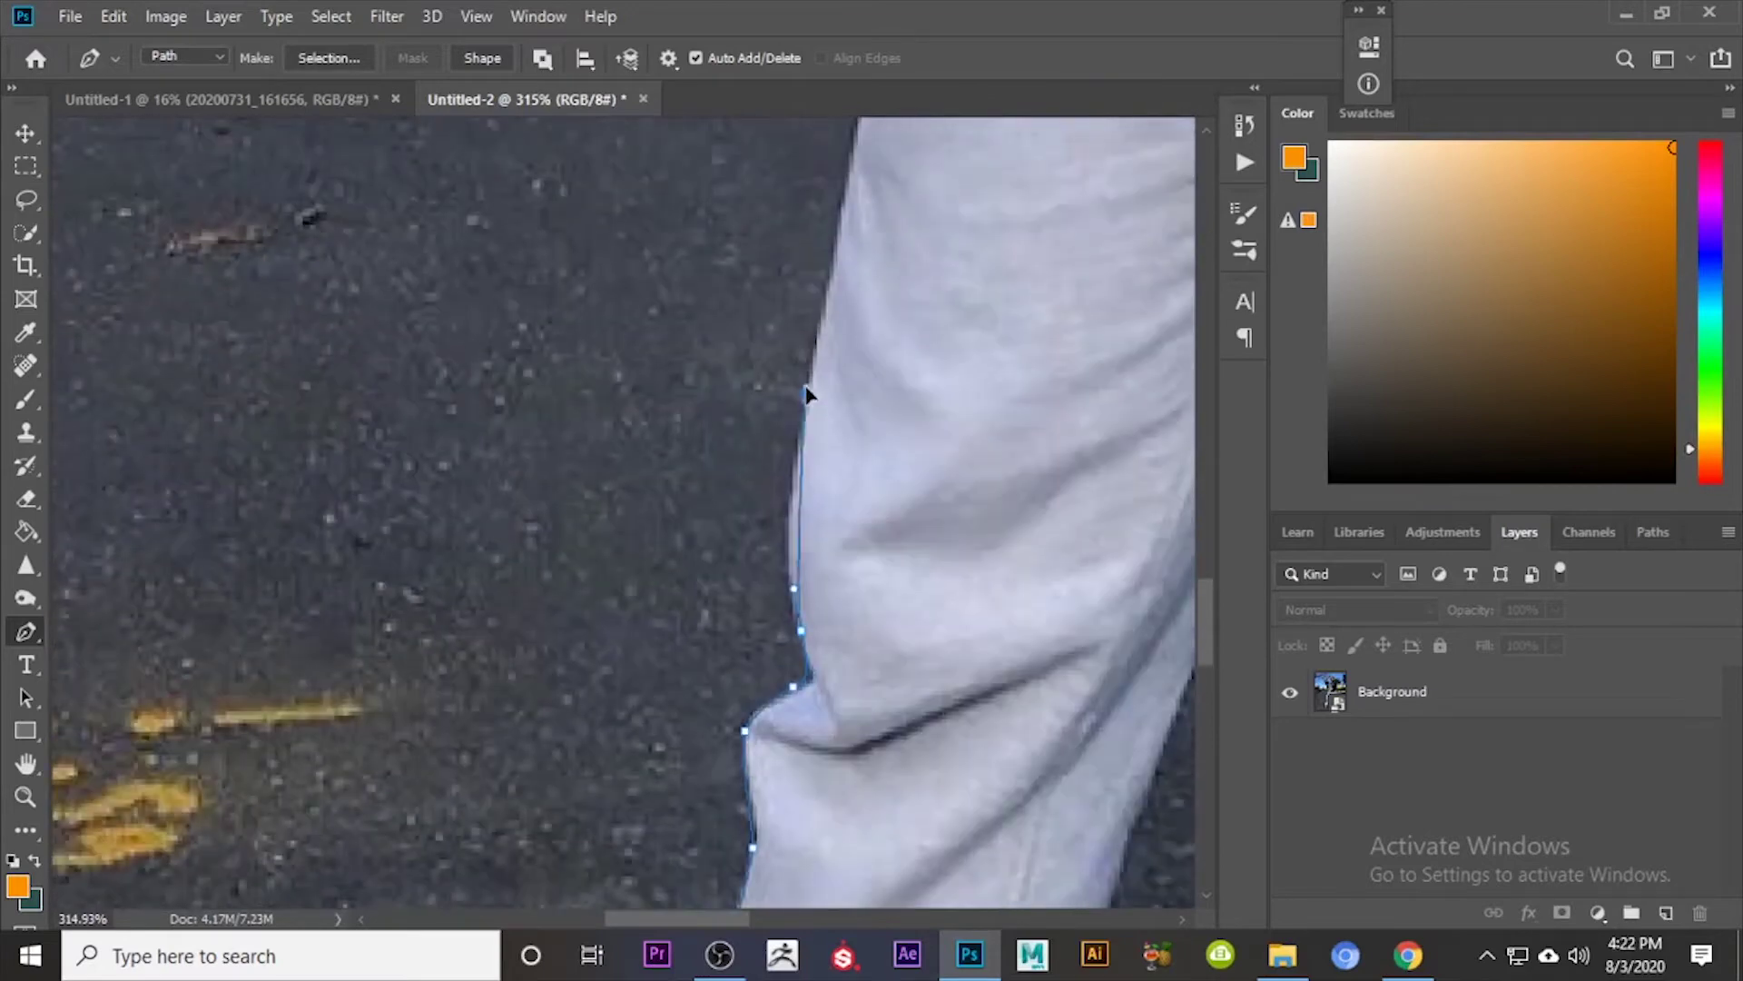
pyautogui.moveTo(806, 392); pyautogui.dragTo(828, 299)
pyautogui.scroll(7, 833, 307)
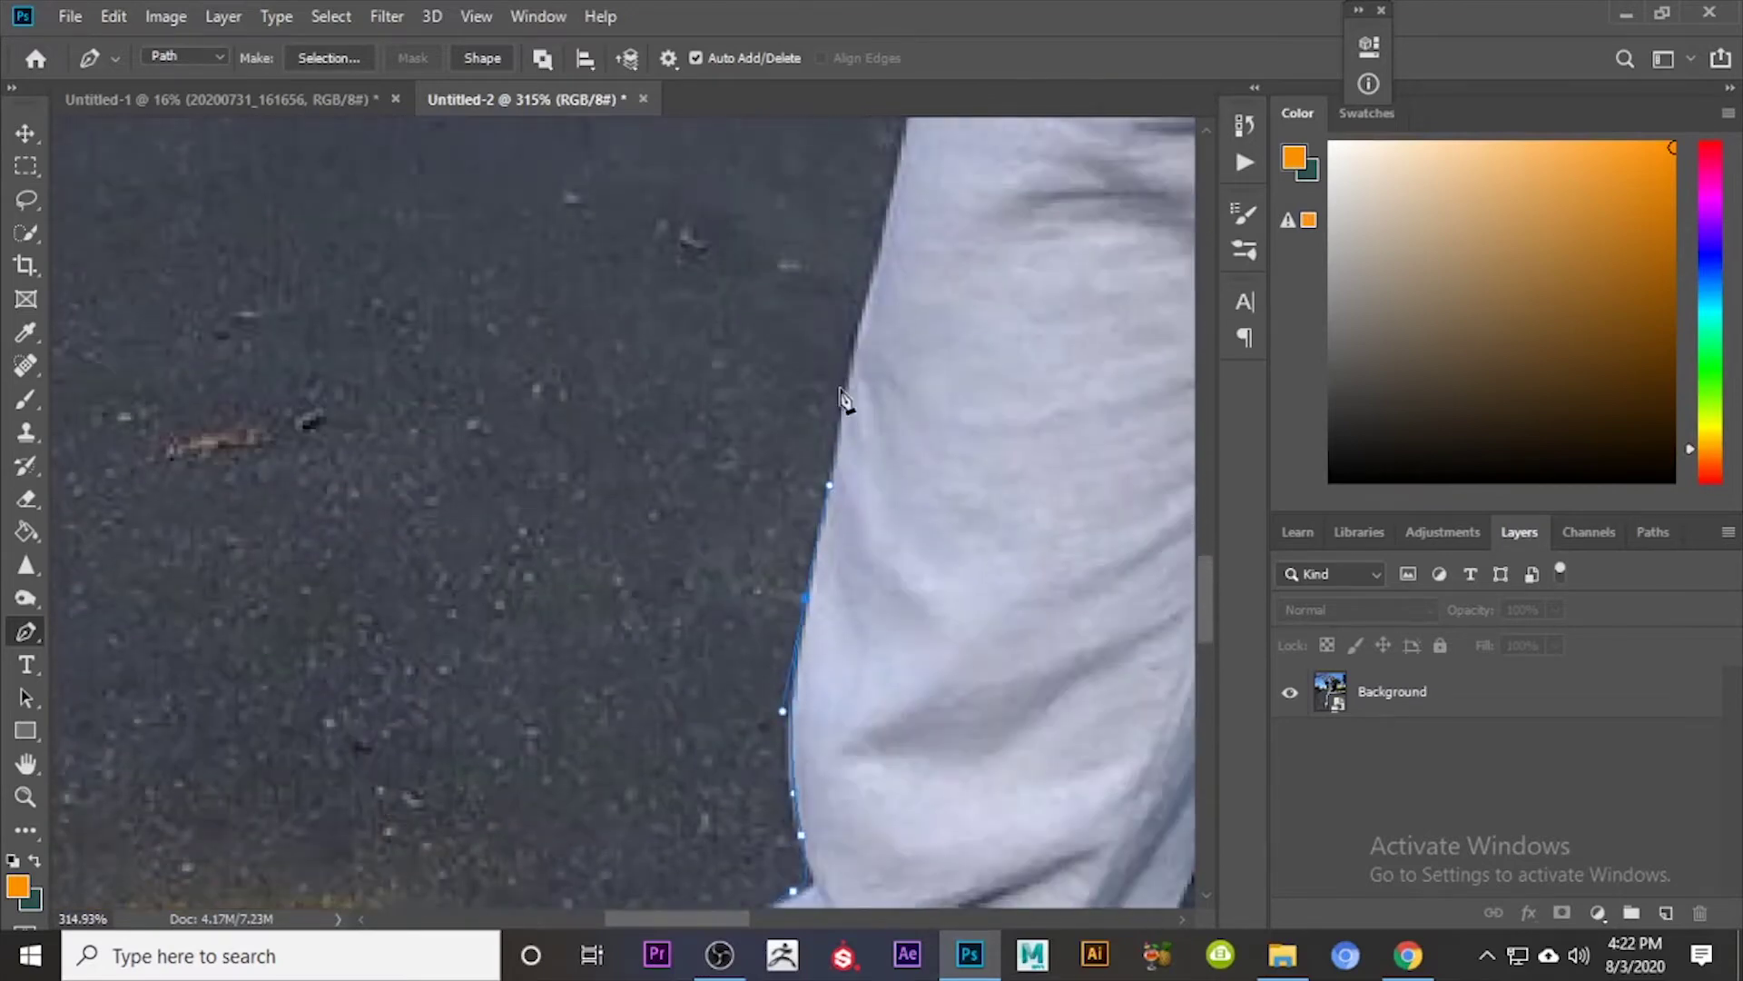
pyautogui.moveTo(732, 913); pyautogui.dragTo(779, 920)
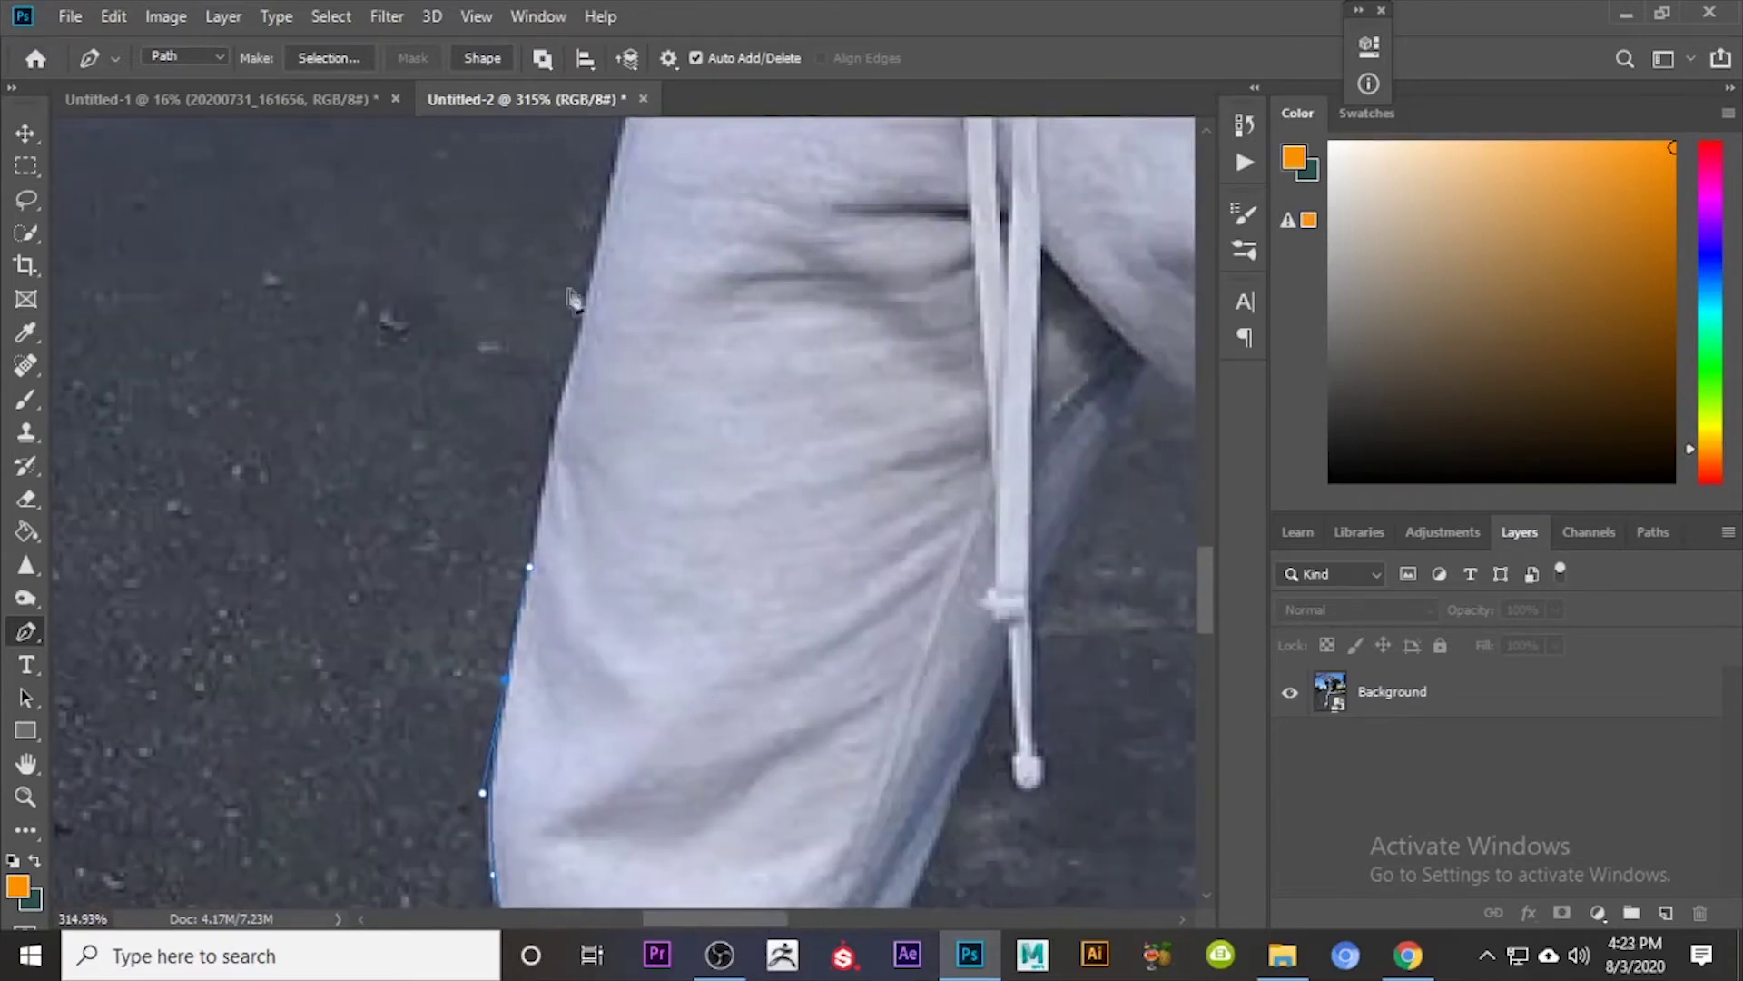
pyautogui.click(595, 274)
pyautogui.moveTo(597, 245); pyautogui.dragTo(602, 230)
pyautogui.scroll(3, 601, 272)
pyautogui.scroll(7, 611, 330)
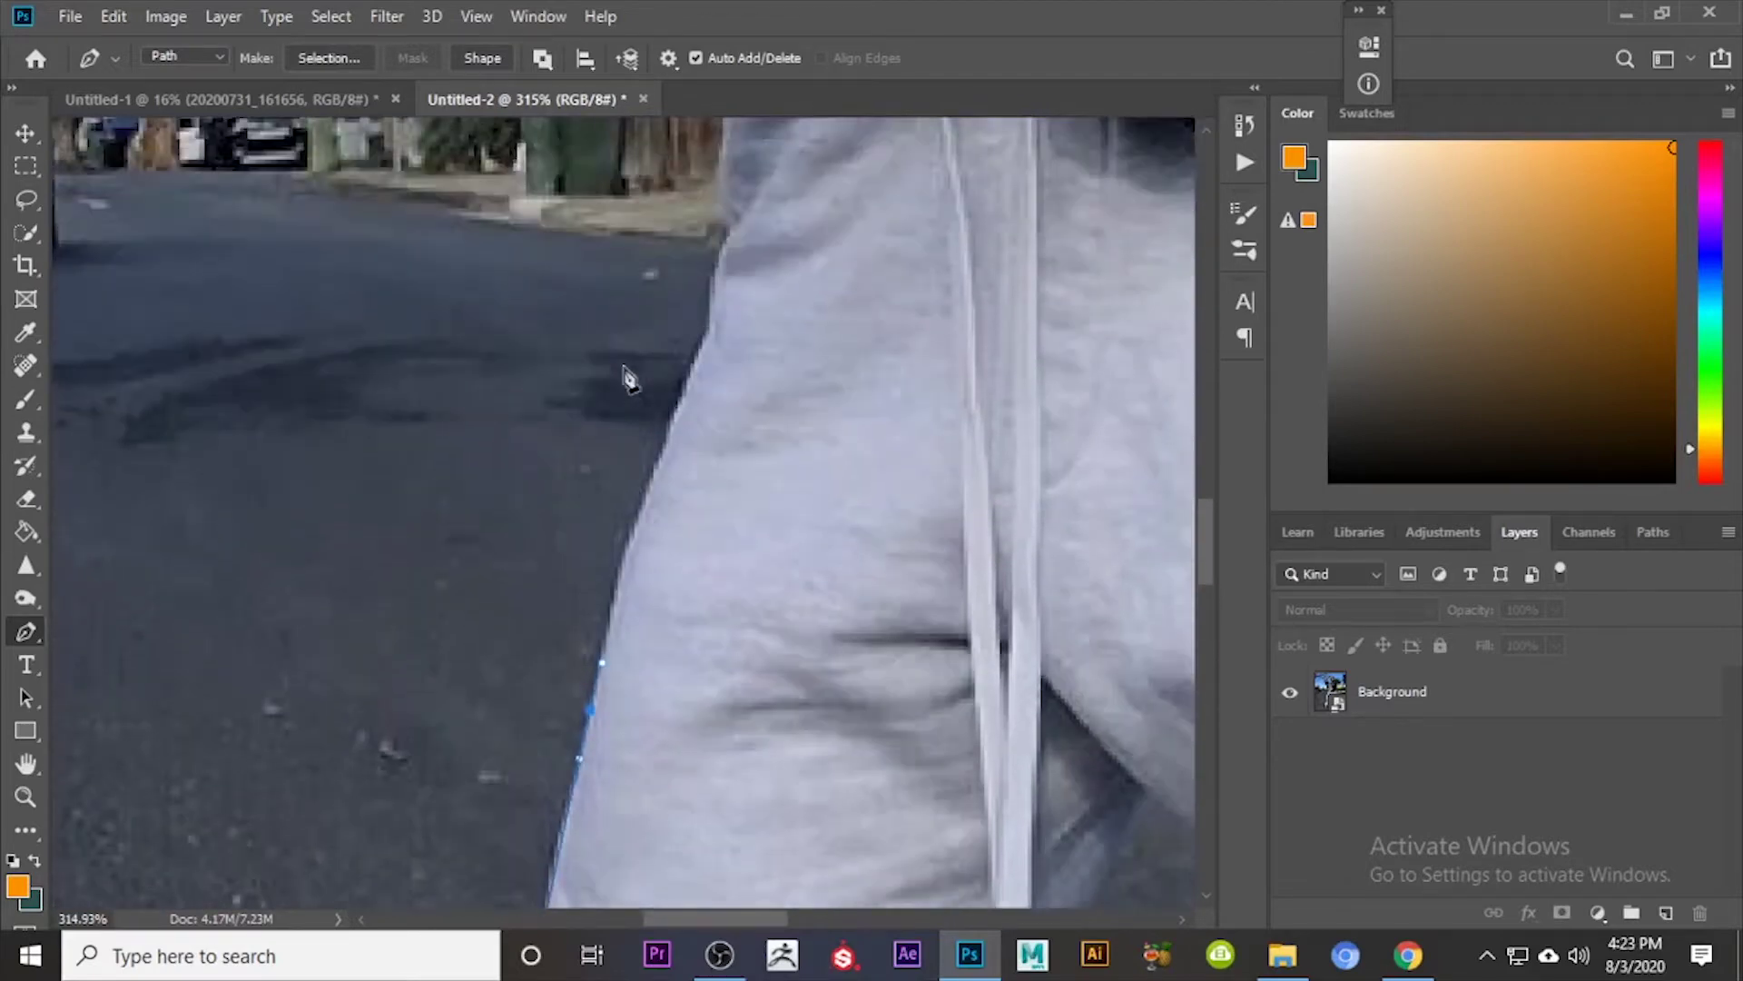
pyautogui.click(650, 474)
pyautogui.click(669, 413)
pyautogui.click(705, 328)
pyautogui.scroll(5, 703, 363)
# Step: Carry the path past the hip to where the trousers meet the shirt, then along the hem
pyautogui.click(708, 515)
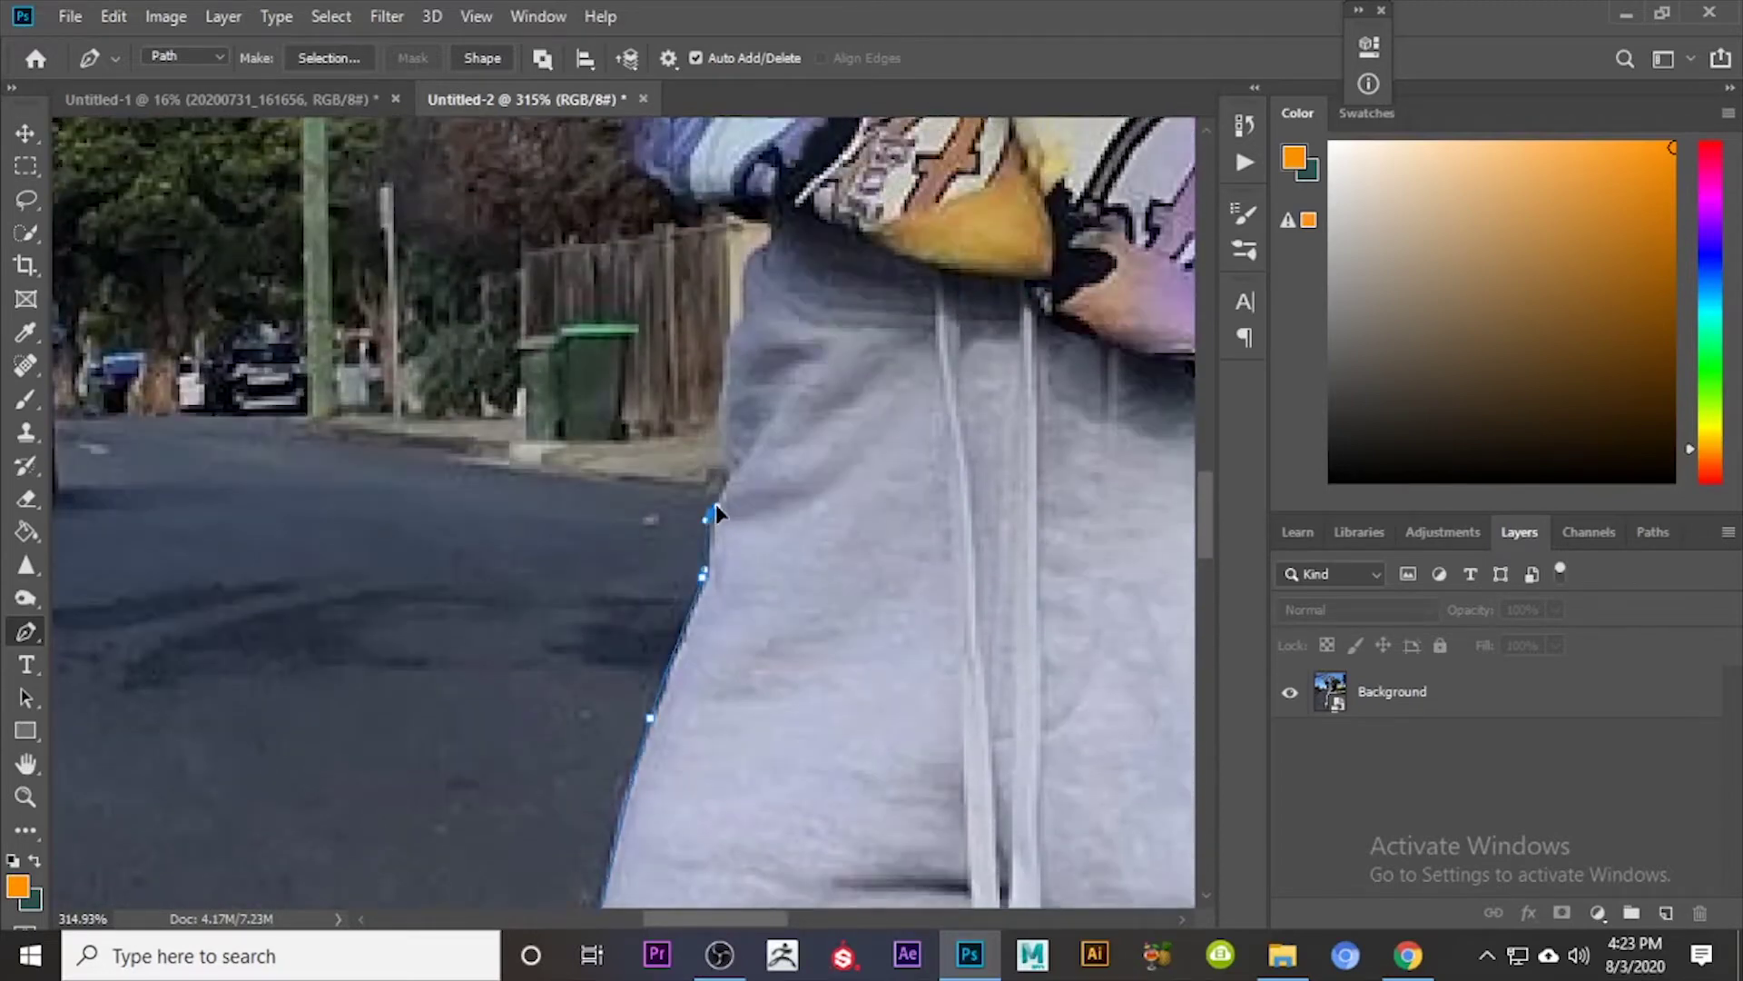
pyautogui.keyDown('alt'); pyautogui.click(717, 504); pyautogui.keyUp('alt')
pyautogui.click(715, 424)
pyautogui.click(732, 344)
pyautogui.click(743, 315)
pyautogui.click(750, 258)
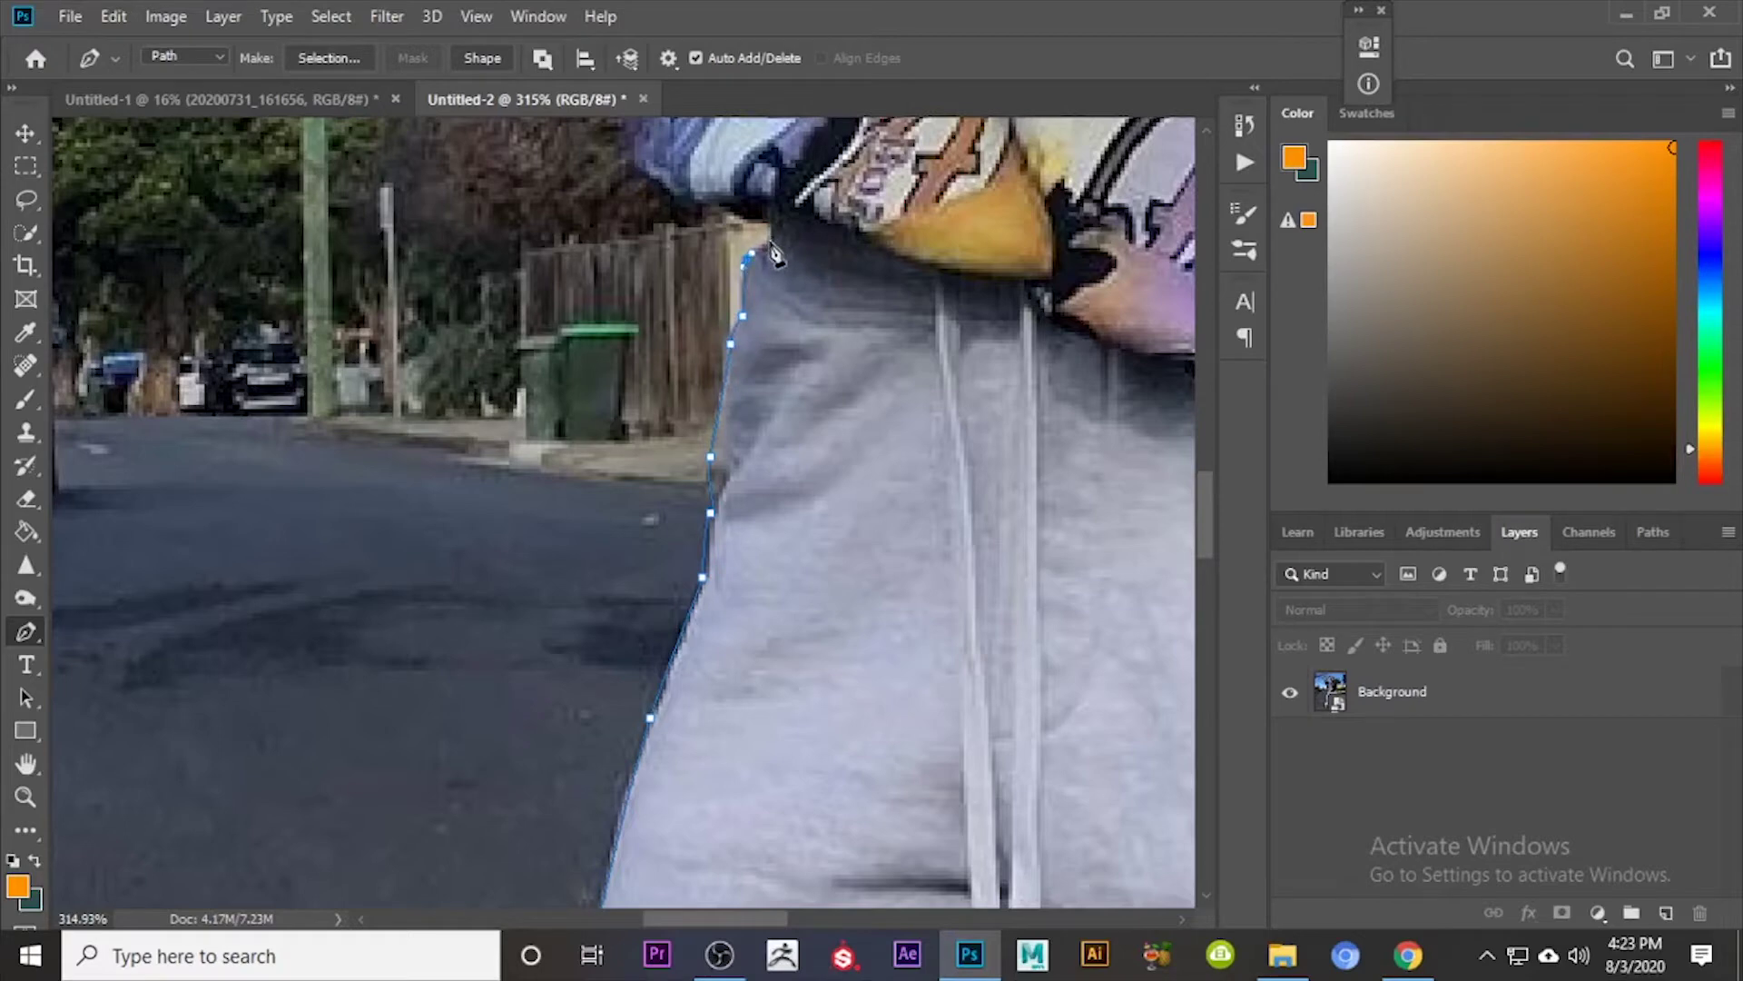
pyautogui.click(771, 238)
pyautogui.moveTo(747, 215); pyautogui.dragTo(717, 211)
pyautogui.click(631, 169)
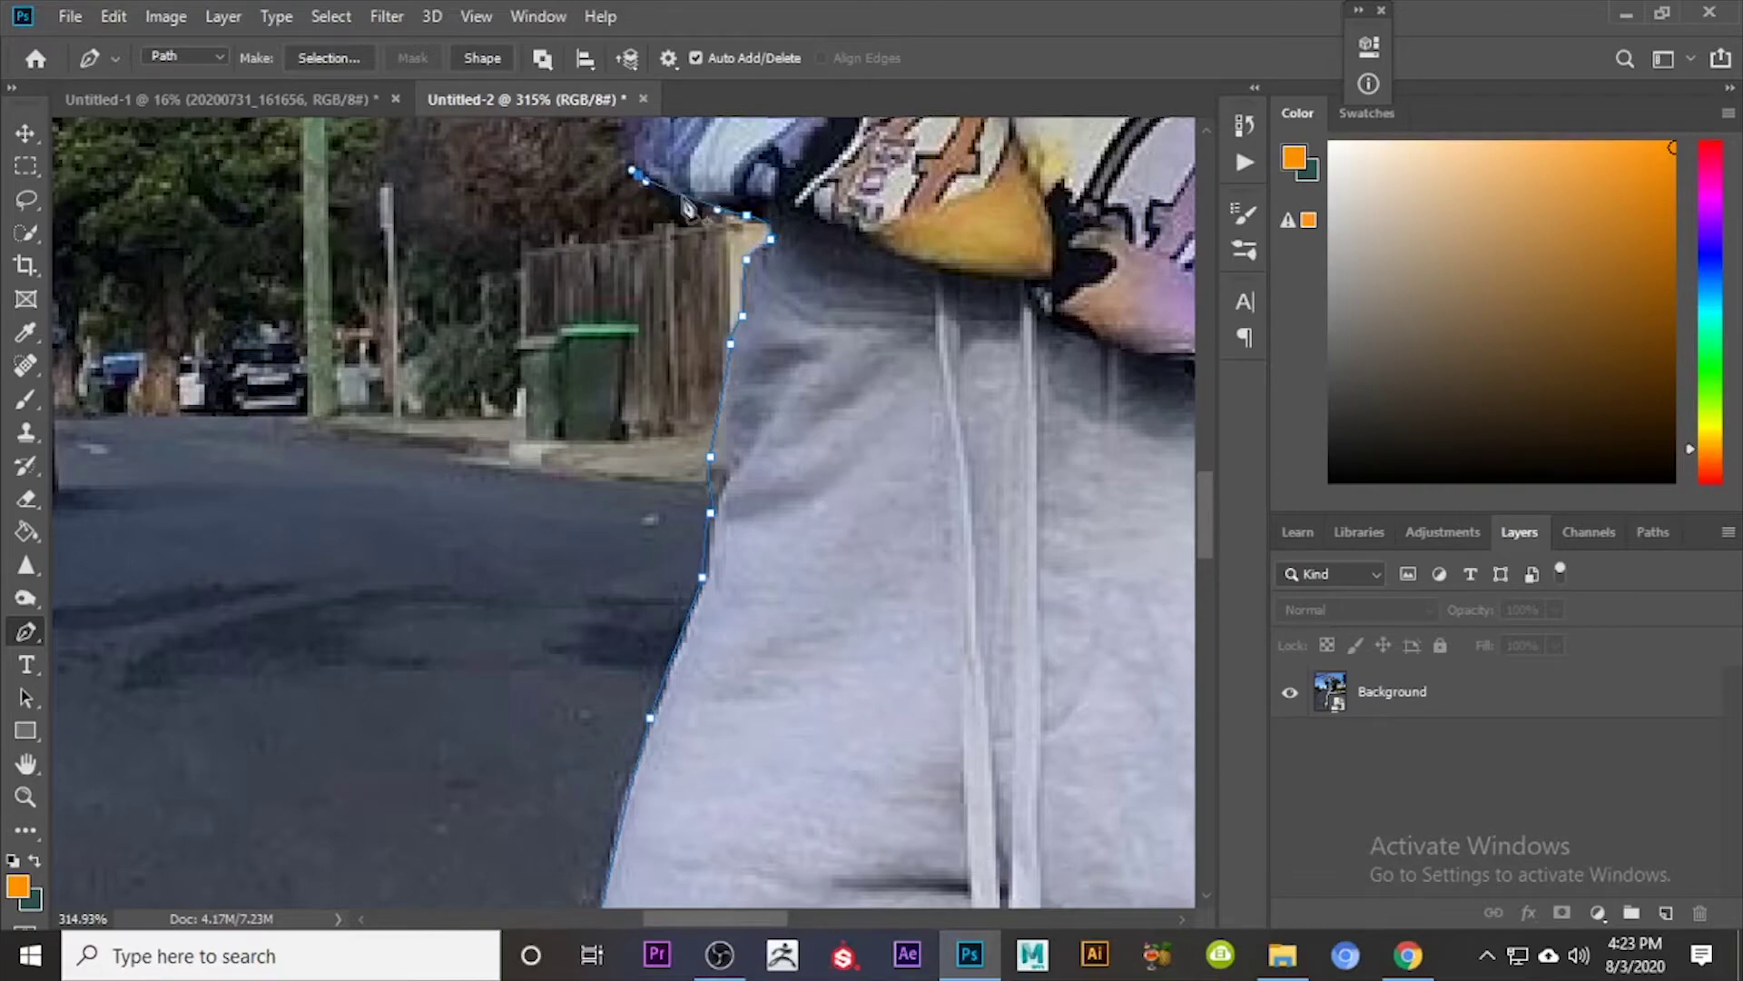
pyautogui.scroll(3, 692, 207)
pyautogui.scroll(2, 692, 207)
pyautogui.moveTo(610, 377); pyautogui.dragTo(599, 227)
pyautogui.scroll(4, 601, 316)
pyautogui.scroll(5, 599, 227)
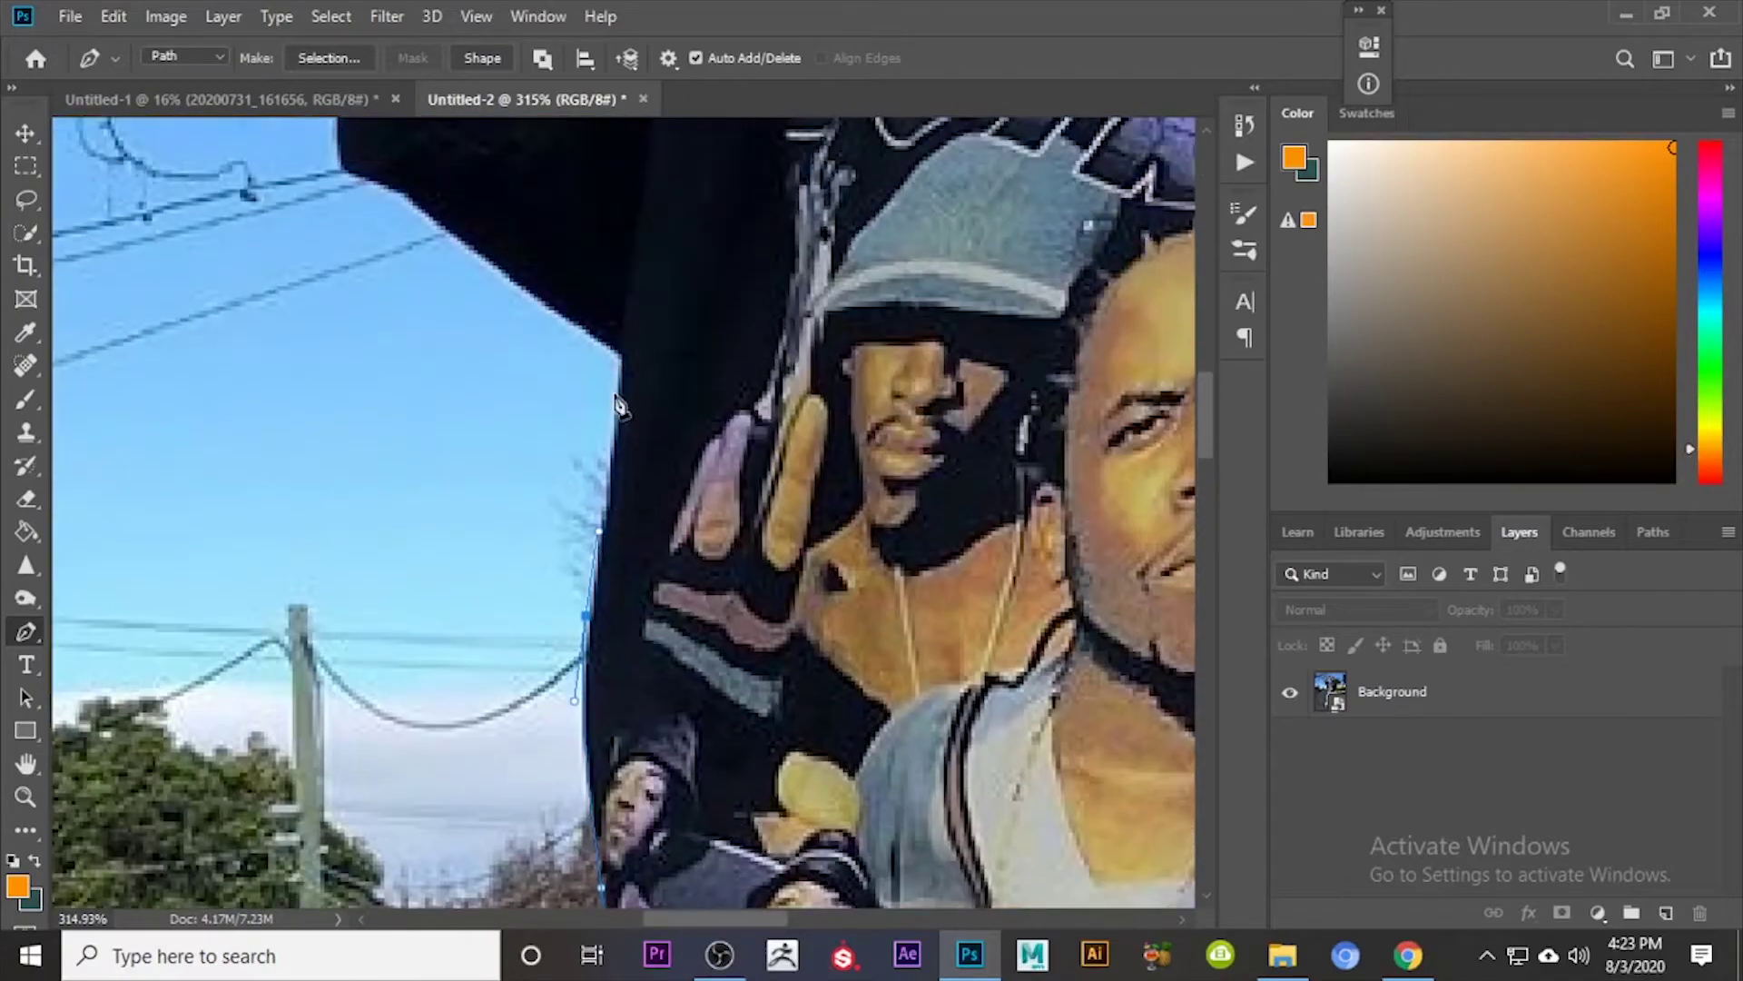
# Step: Anchor the shirt's outer edge, pan around the figure to close the Subject path, and fit the photo on screen
pyautogui.click(619, 372)
pyautogui.scroll(15, 619, 381)
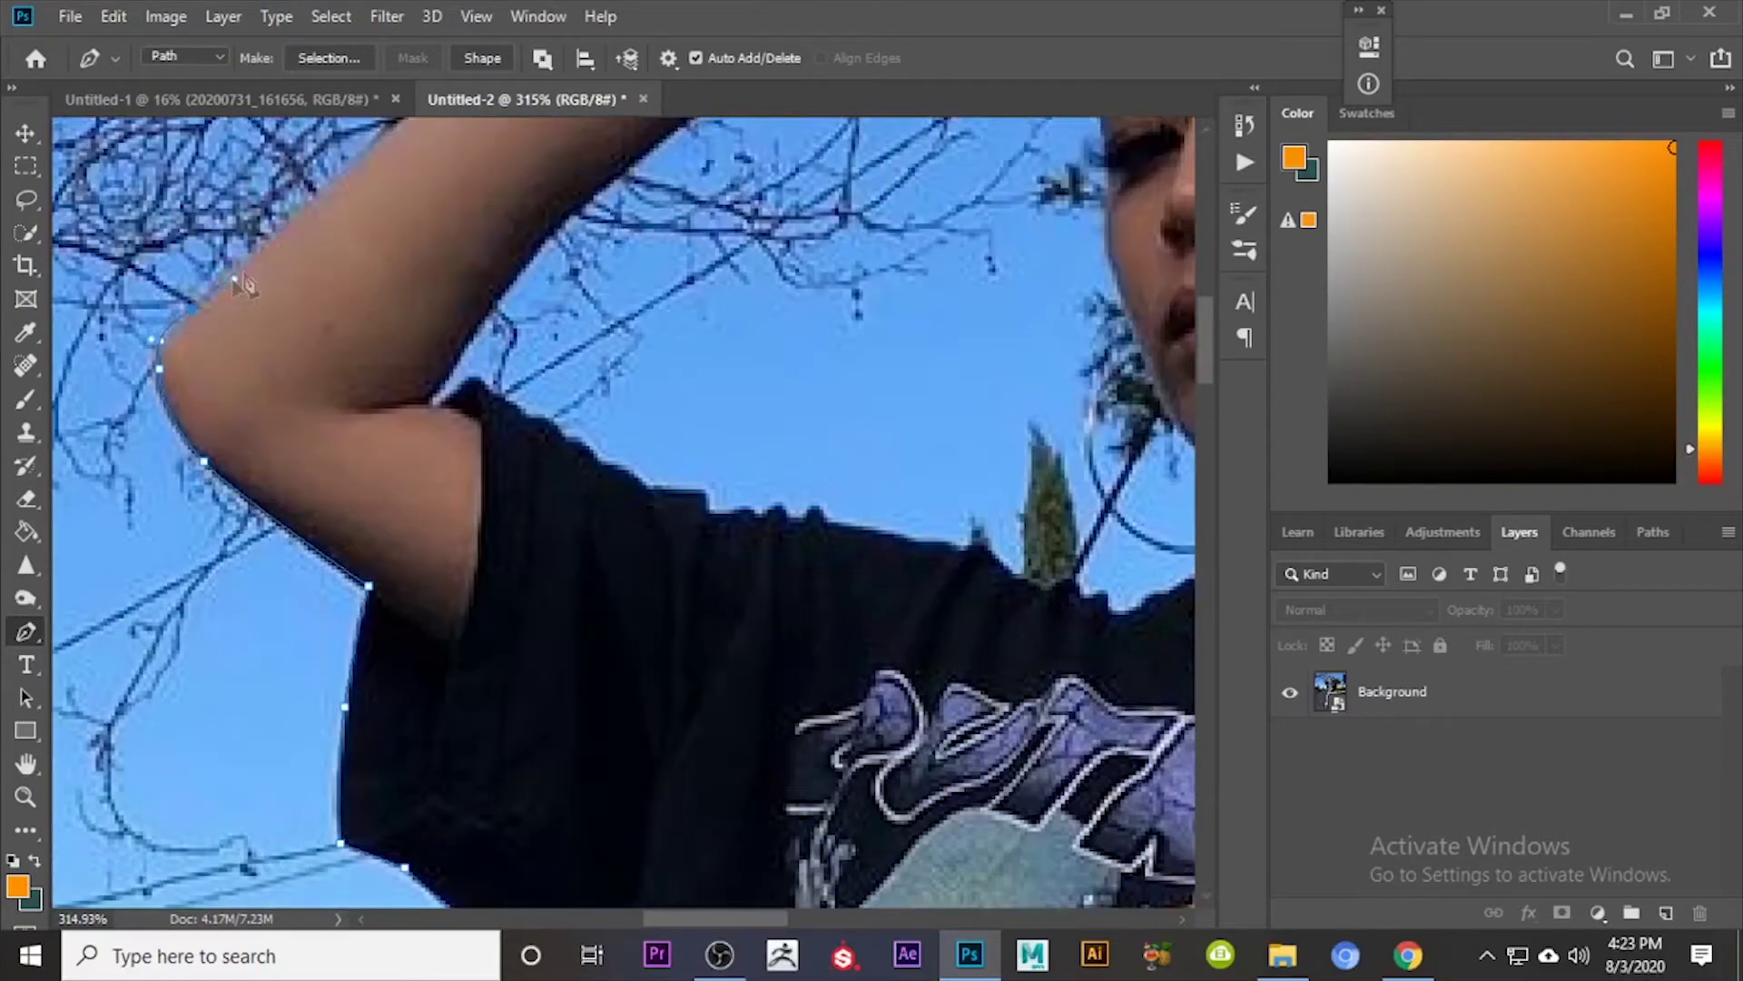
pyautogui.hscroll(7, 990, 211)
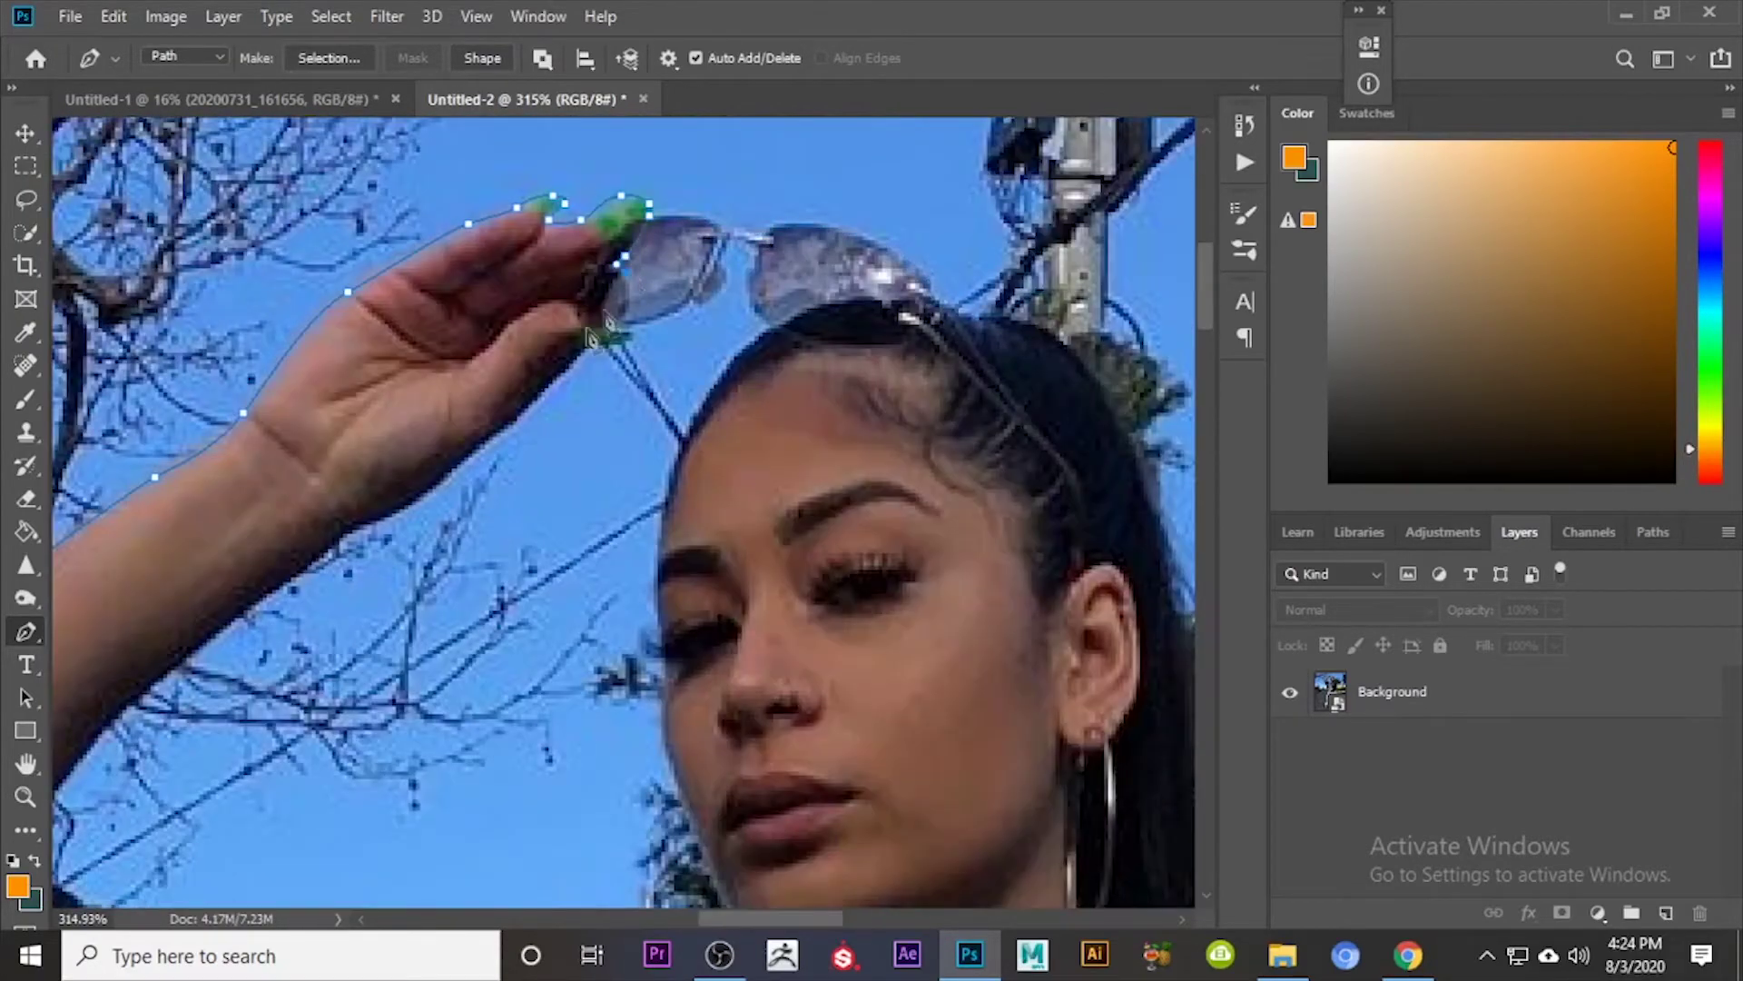
pyautogui.scroll(-4, 417, 507)
pyautogui.hscroll(-4, 418, 507)
pyautogui.scroll(-1, 636, 817)
pyautogui.hscroll(1, 636, 817)
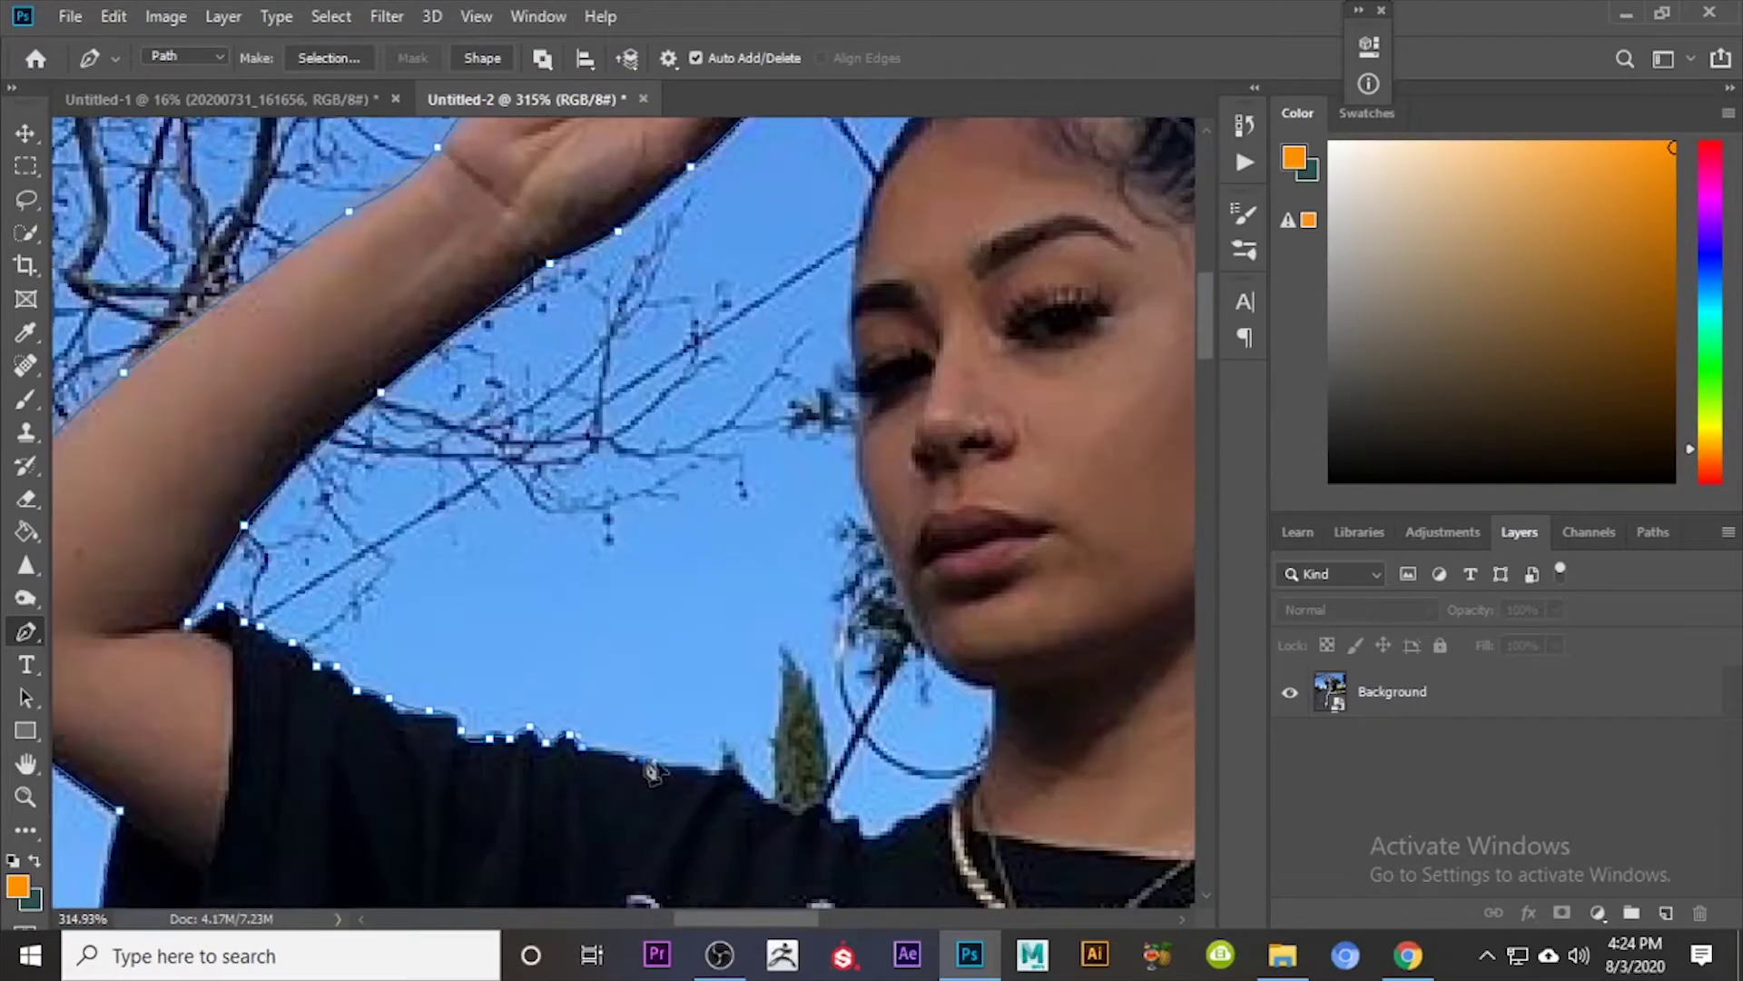
pyautogui.scroll(1, 853, 318)
pyautogui.hscroll(10, 817, 454)
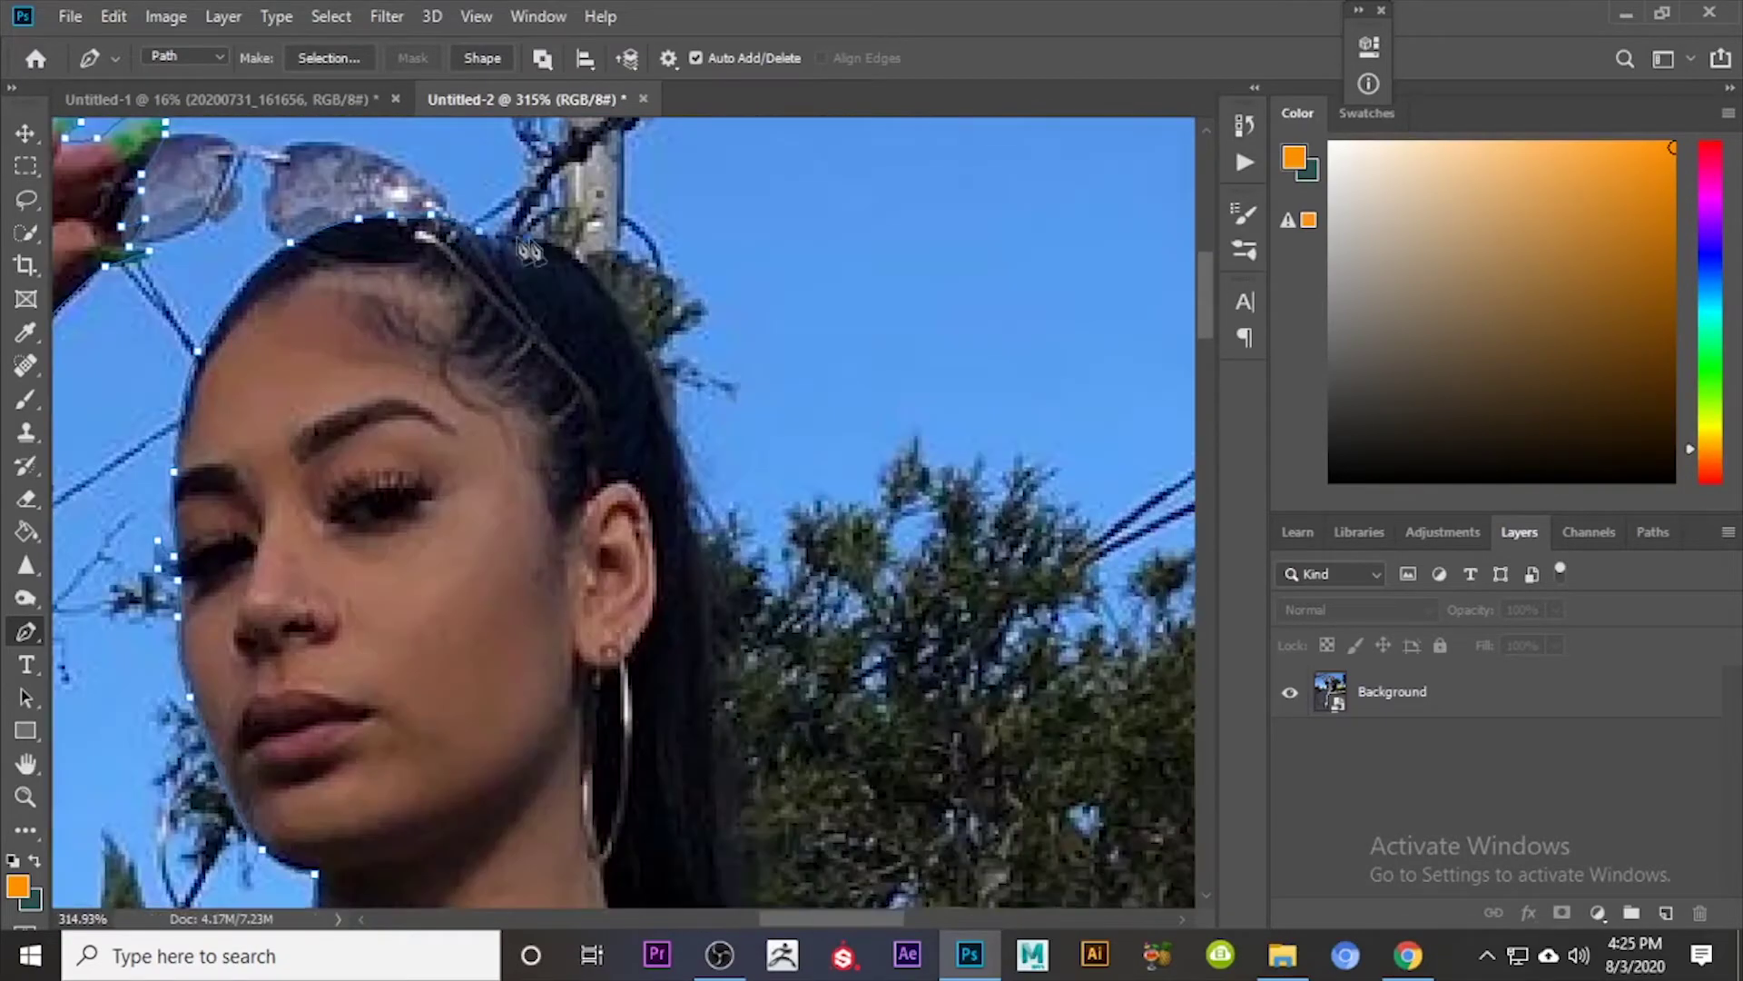
pyautogui.scroll(-3, 753, 640)
pyautogui.scroll(-15, 750, 642)
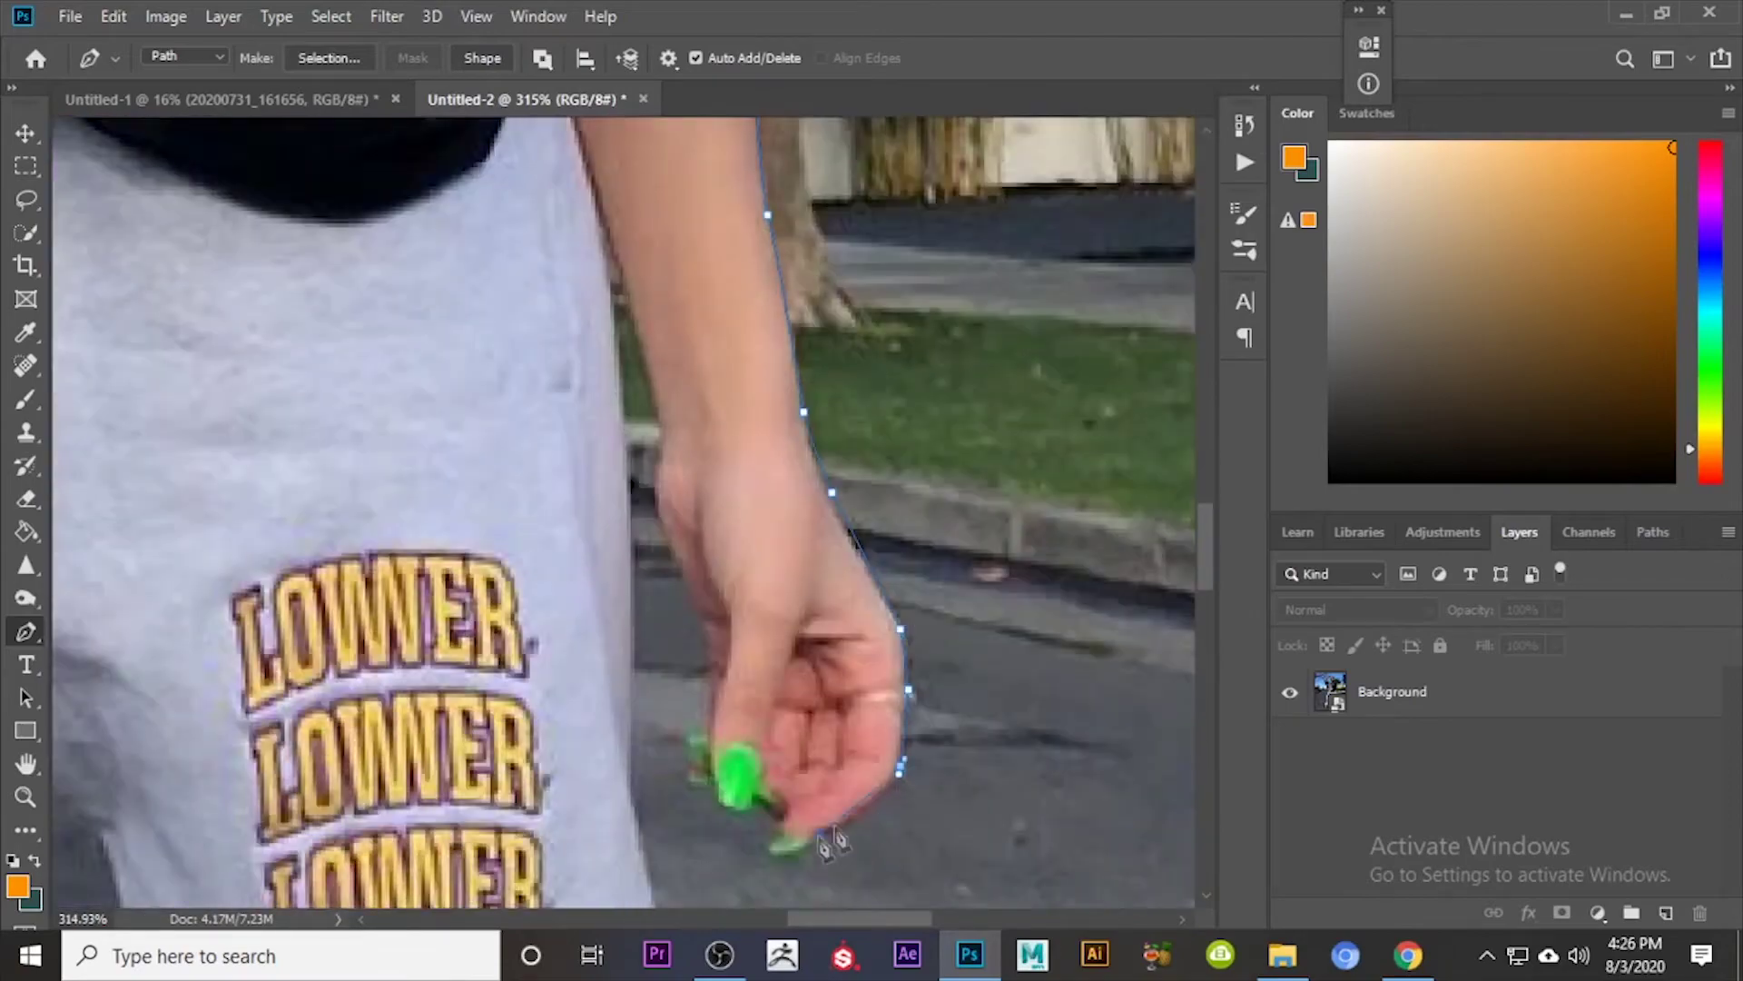
pyautogui.scroll(-20, 717, 676)
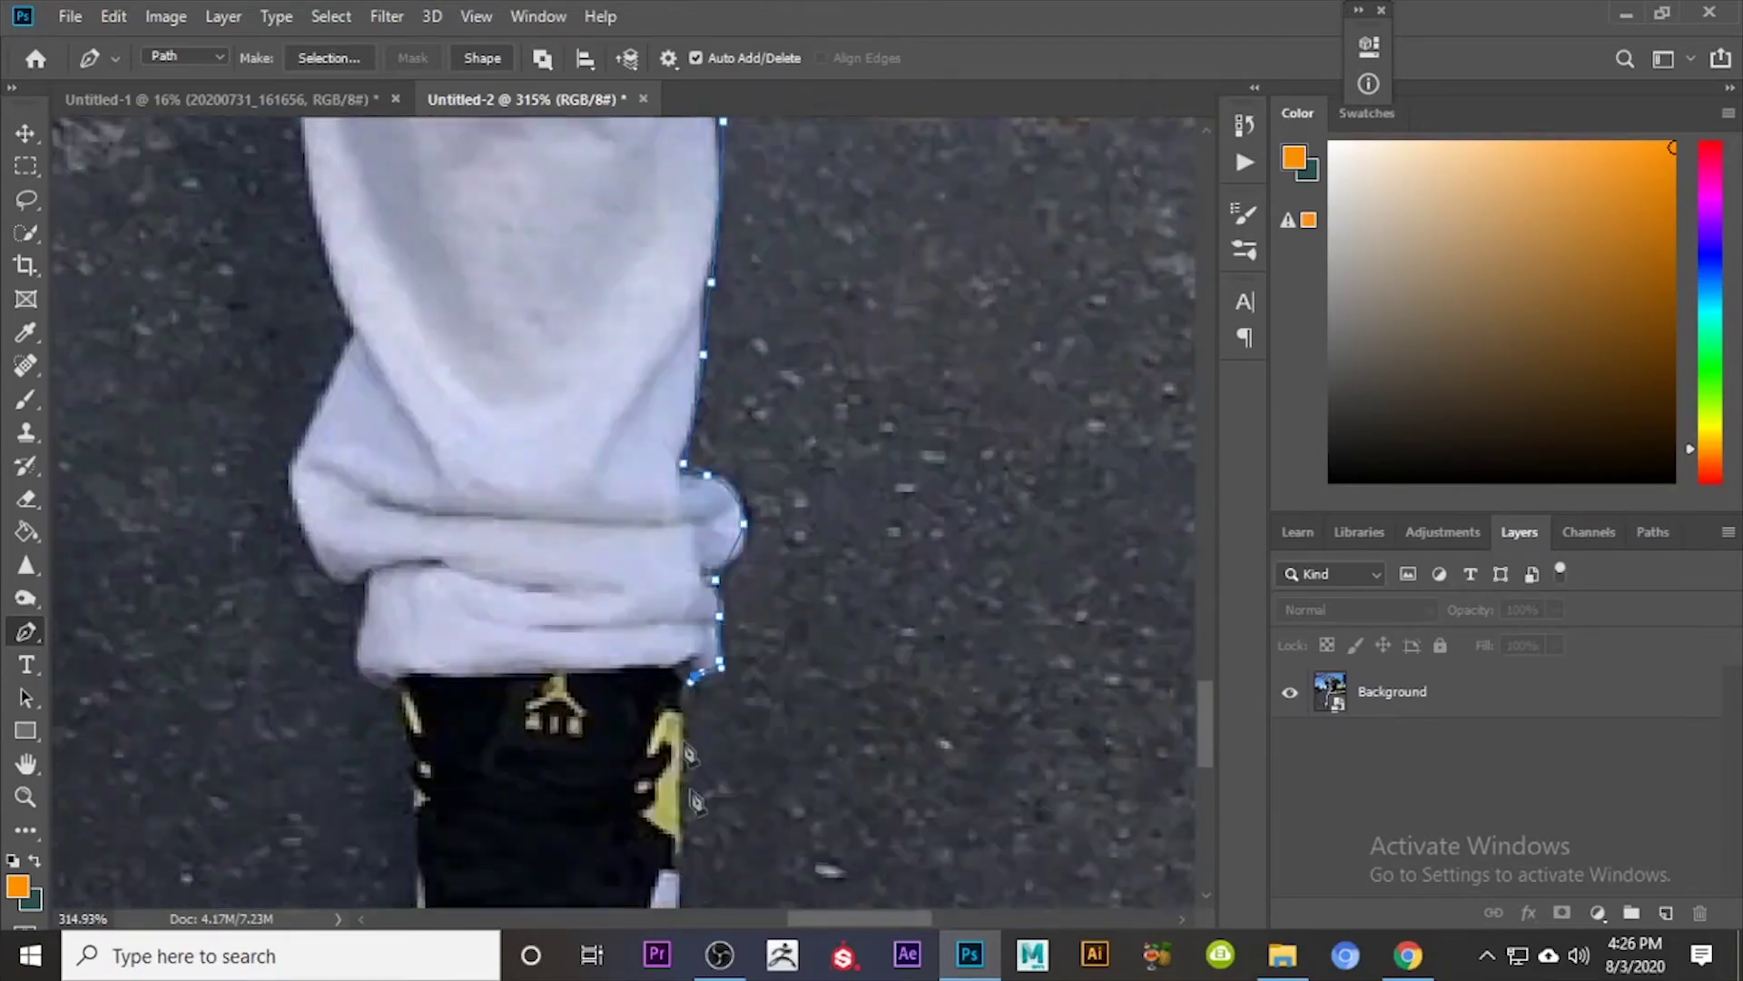
pyautogui.scroll(15, 404, 569)
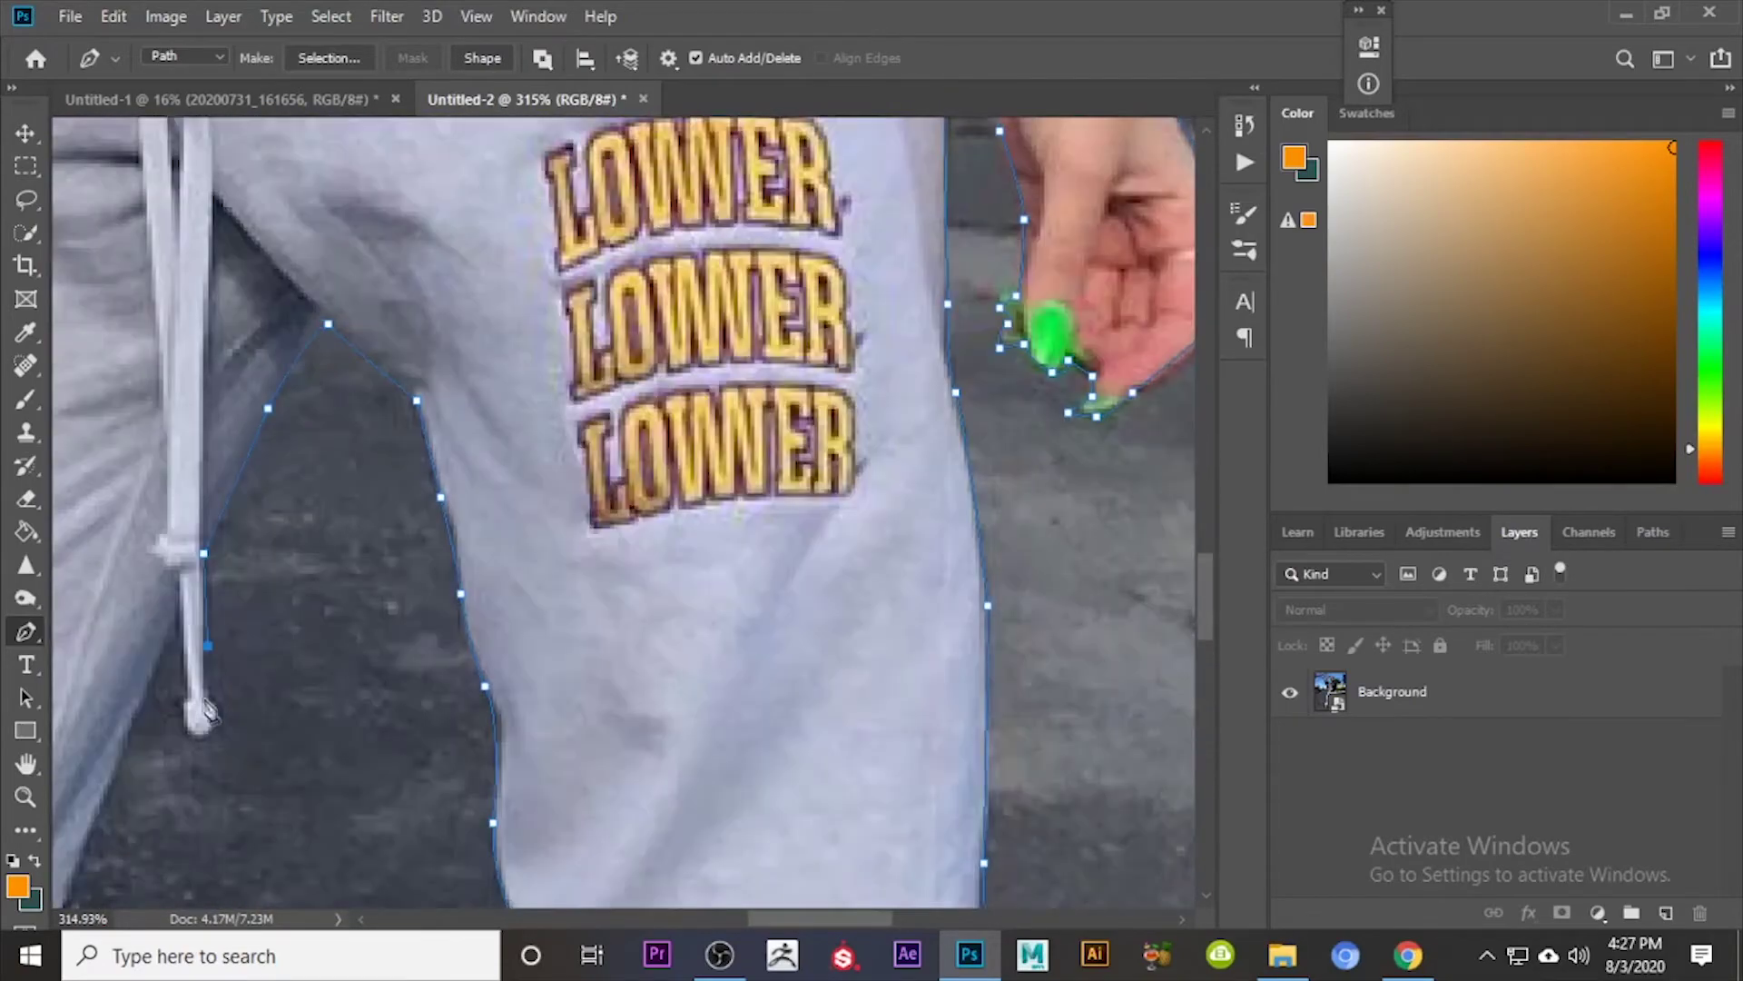
pyautogui.hscroll(-5, 381, 722)
pyautogui.scroll(-10, 381, 722)
pyautogui.hotkey('ctrl', '0')
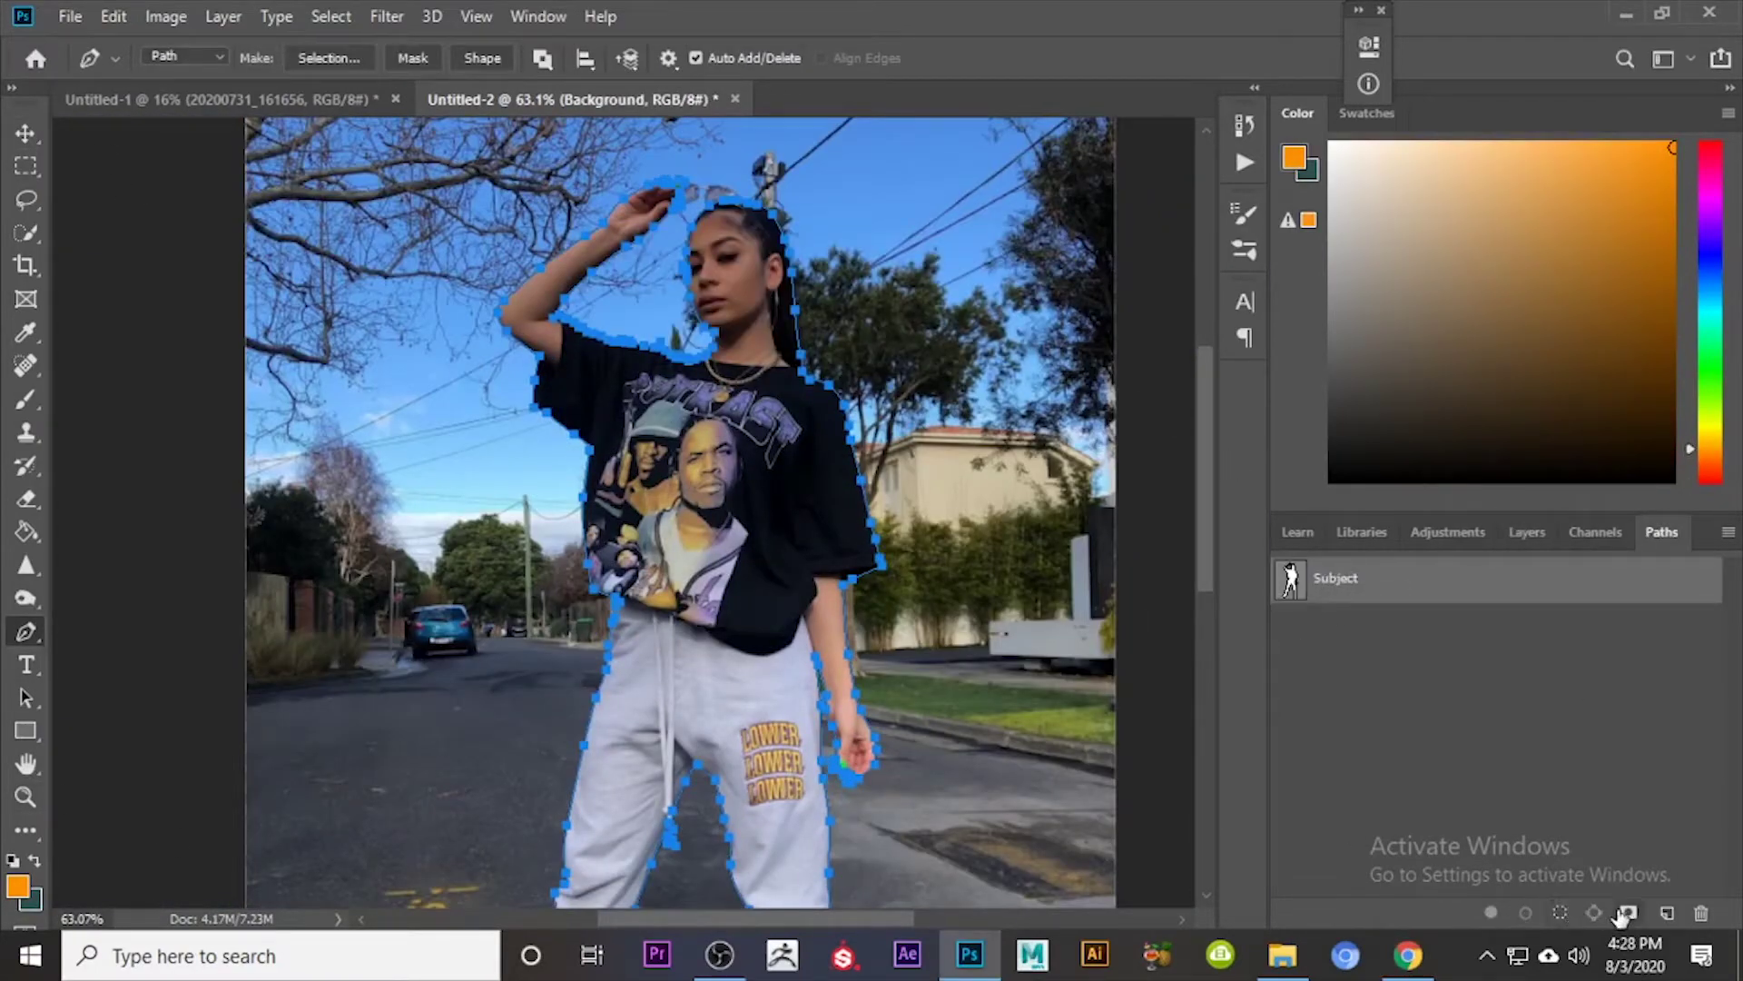
# Step: Make a selection from the Subject path with 0-pixel feather, then return to the layers list
pyautogui.click(1531, 532)
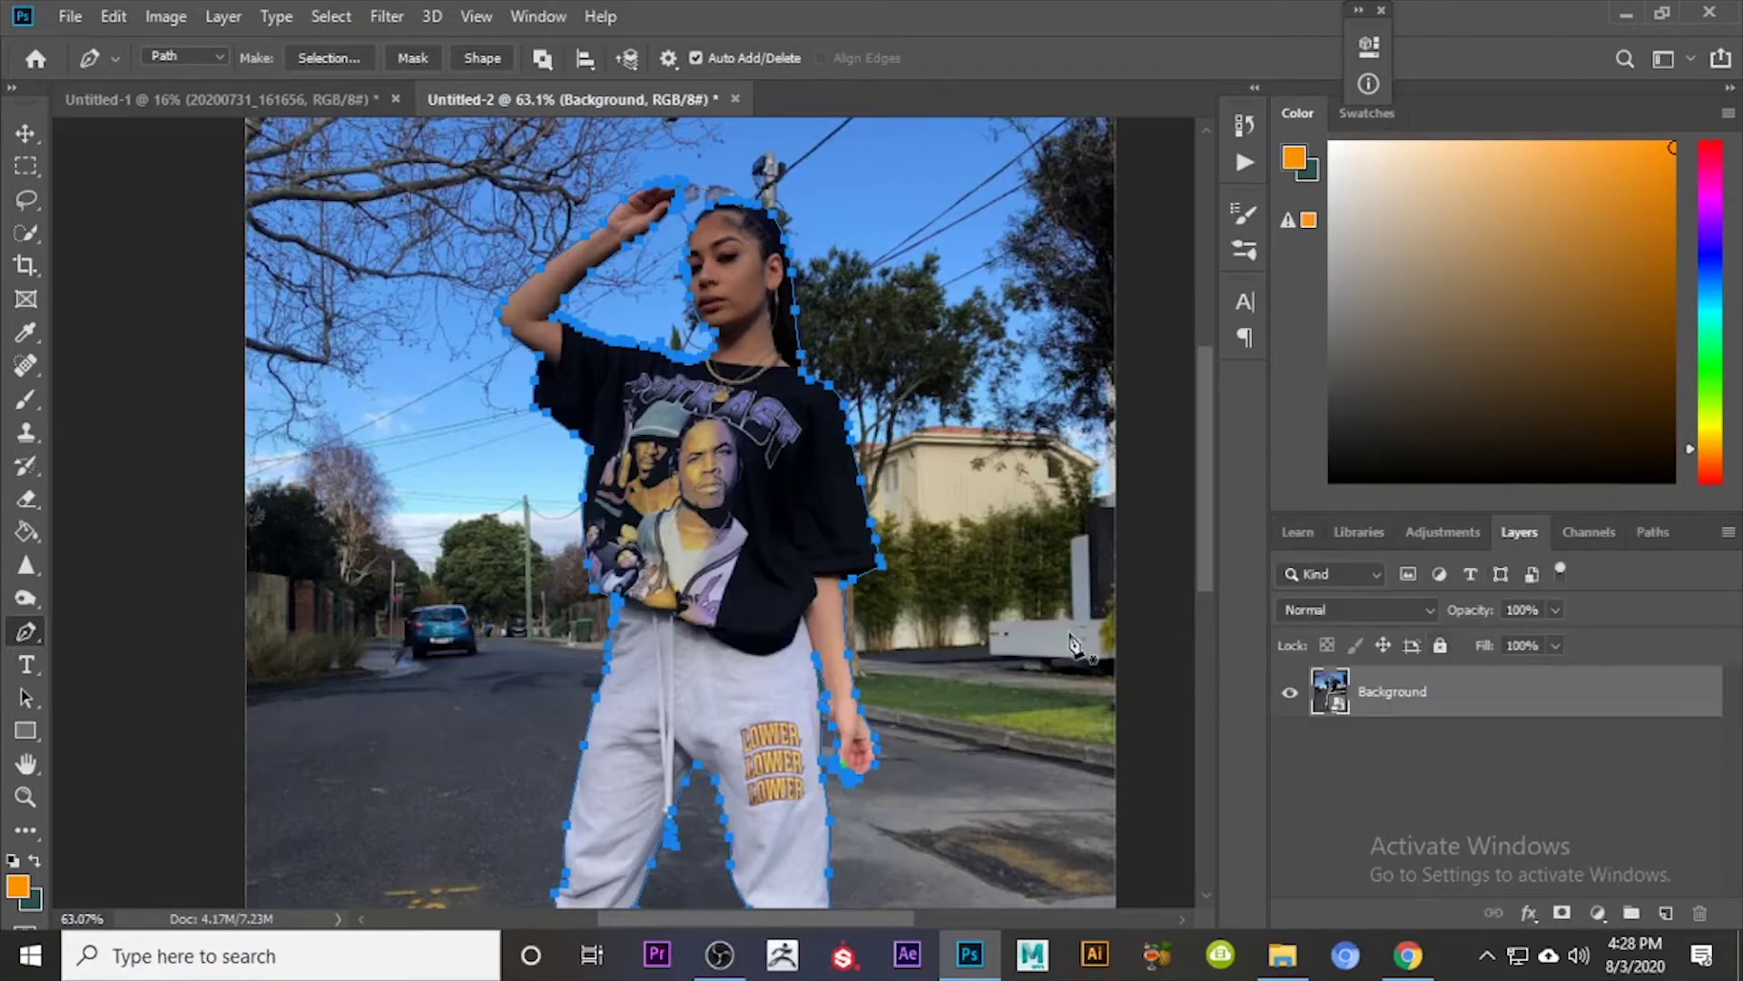
pyautogui.click(1651, 532)
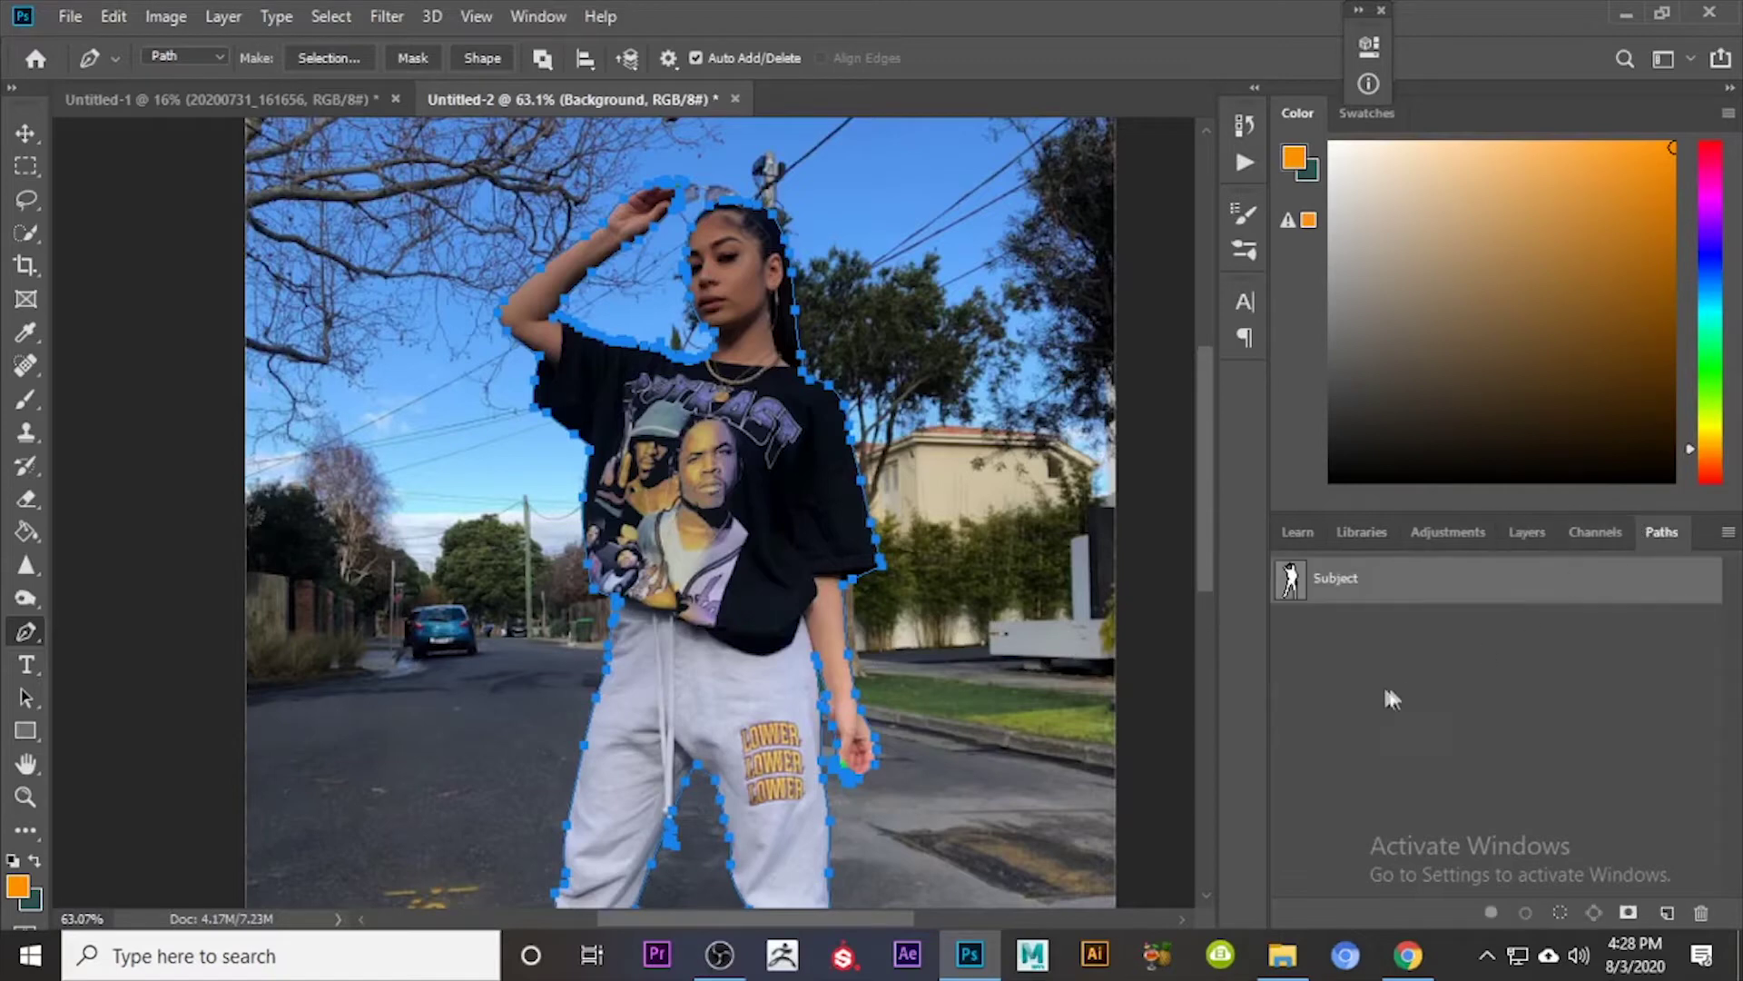
pyautogui.rightClick(1341, 595)
pyautogui.click(1418, 660)
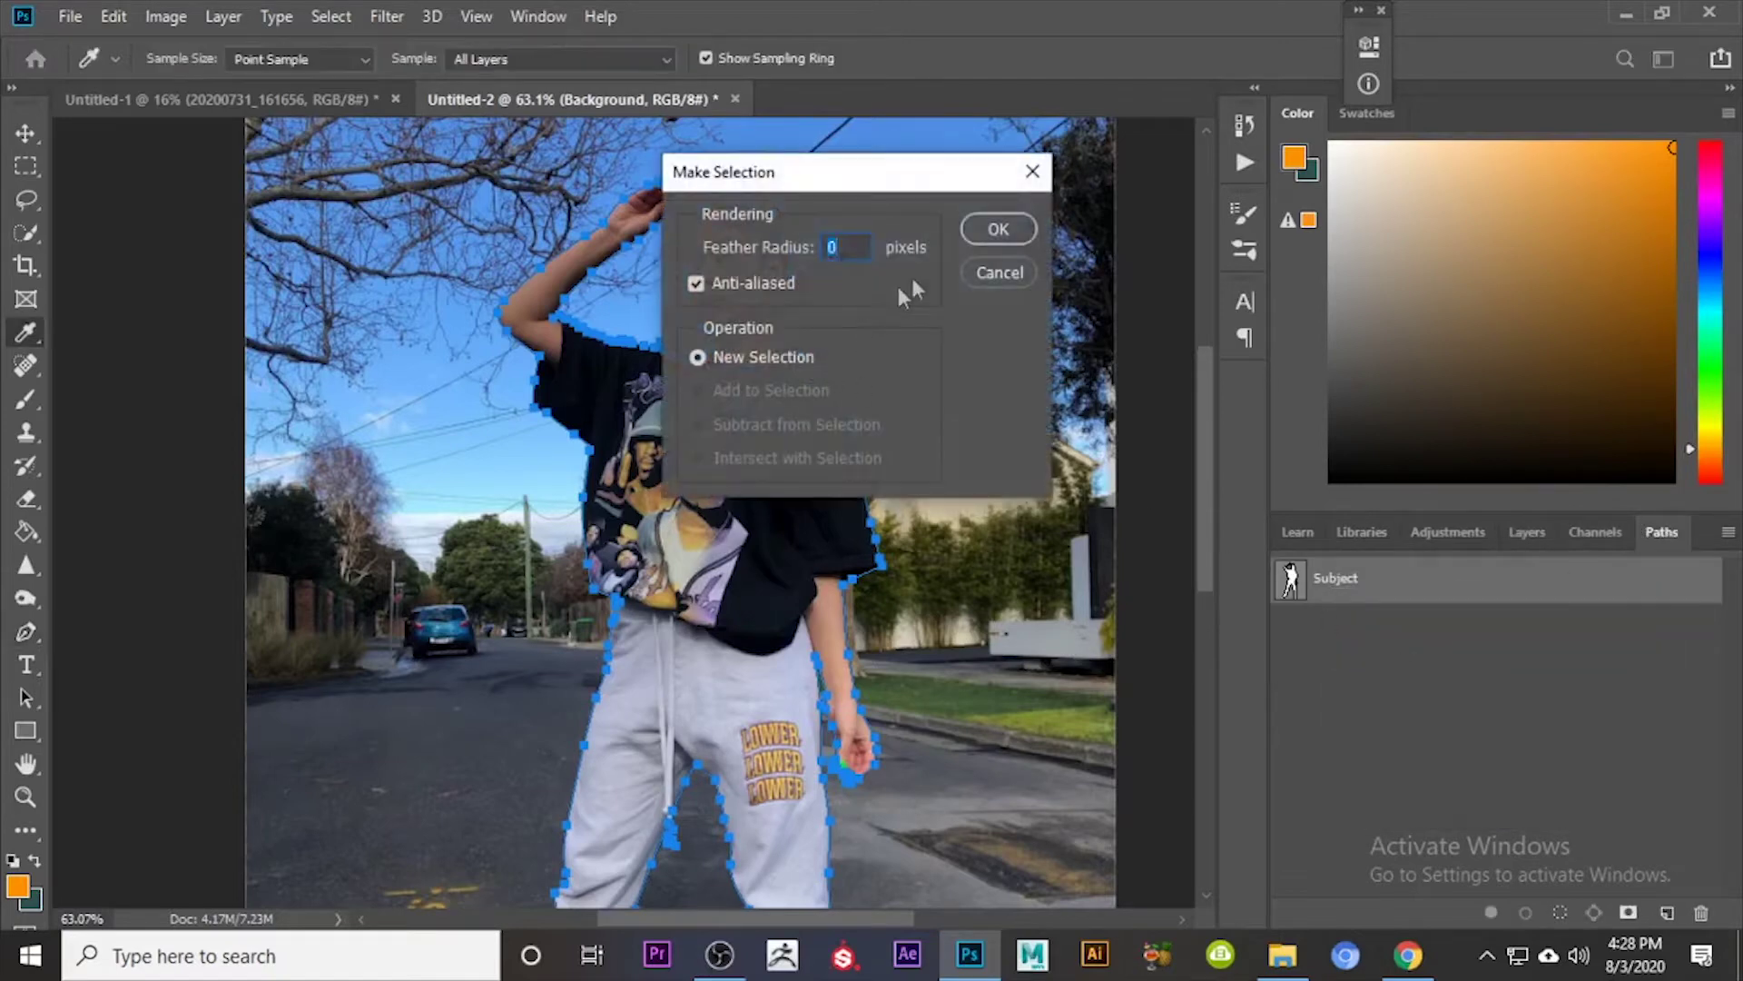
pyautogui.click(998, 230)
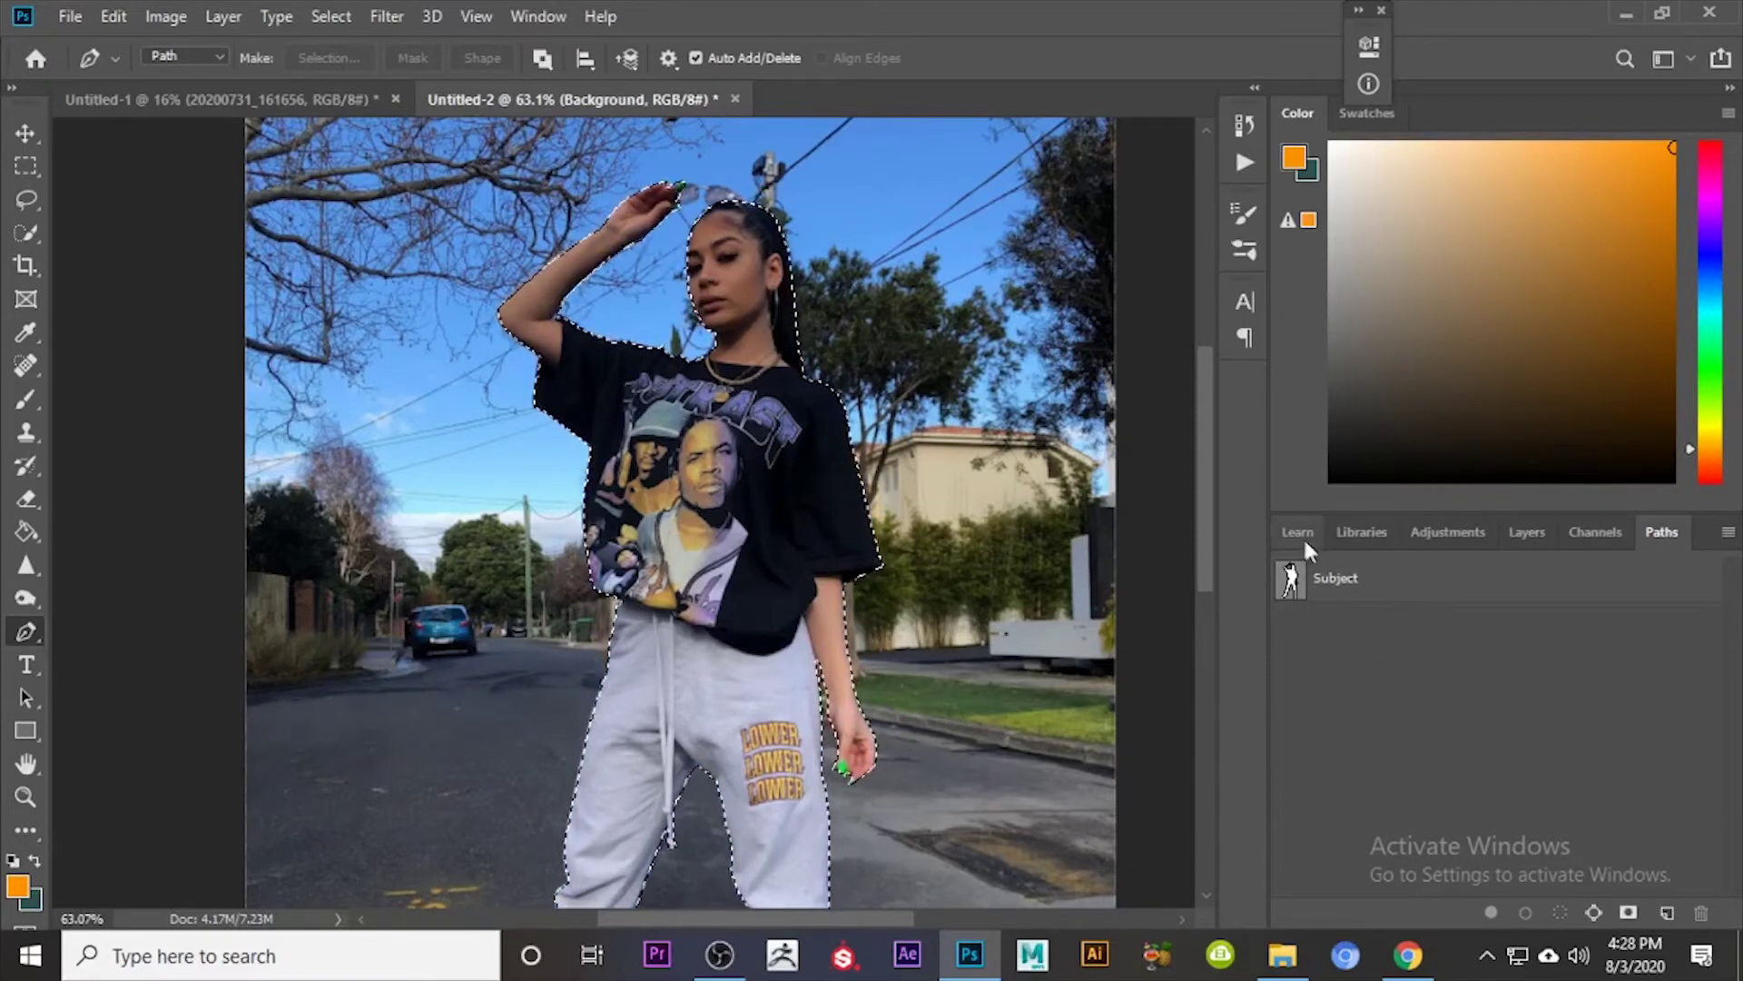
pyautogui.click(1524, 532)
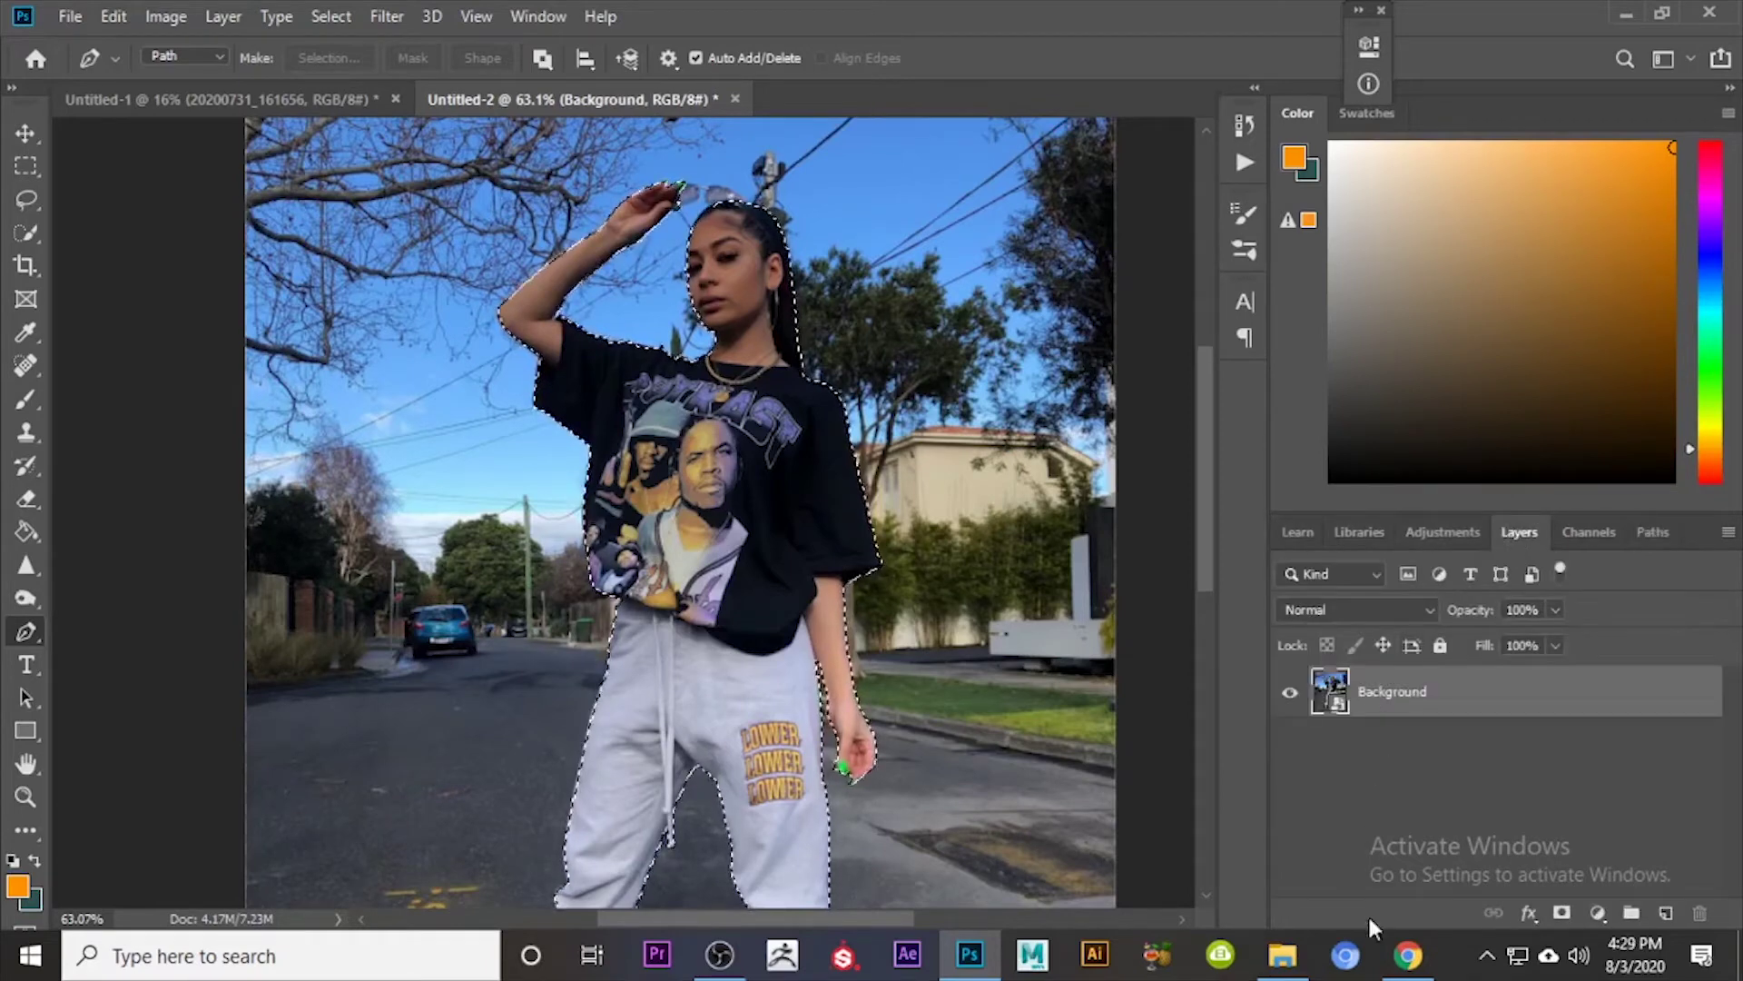
# Step: Add a layer mask from the selection to the Background layer and zoom in to check the cut-out
pyautogui.click(1563, 915)
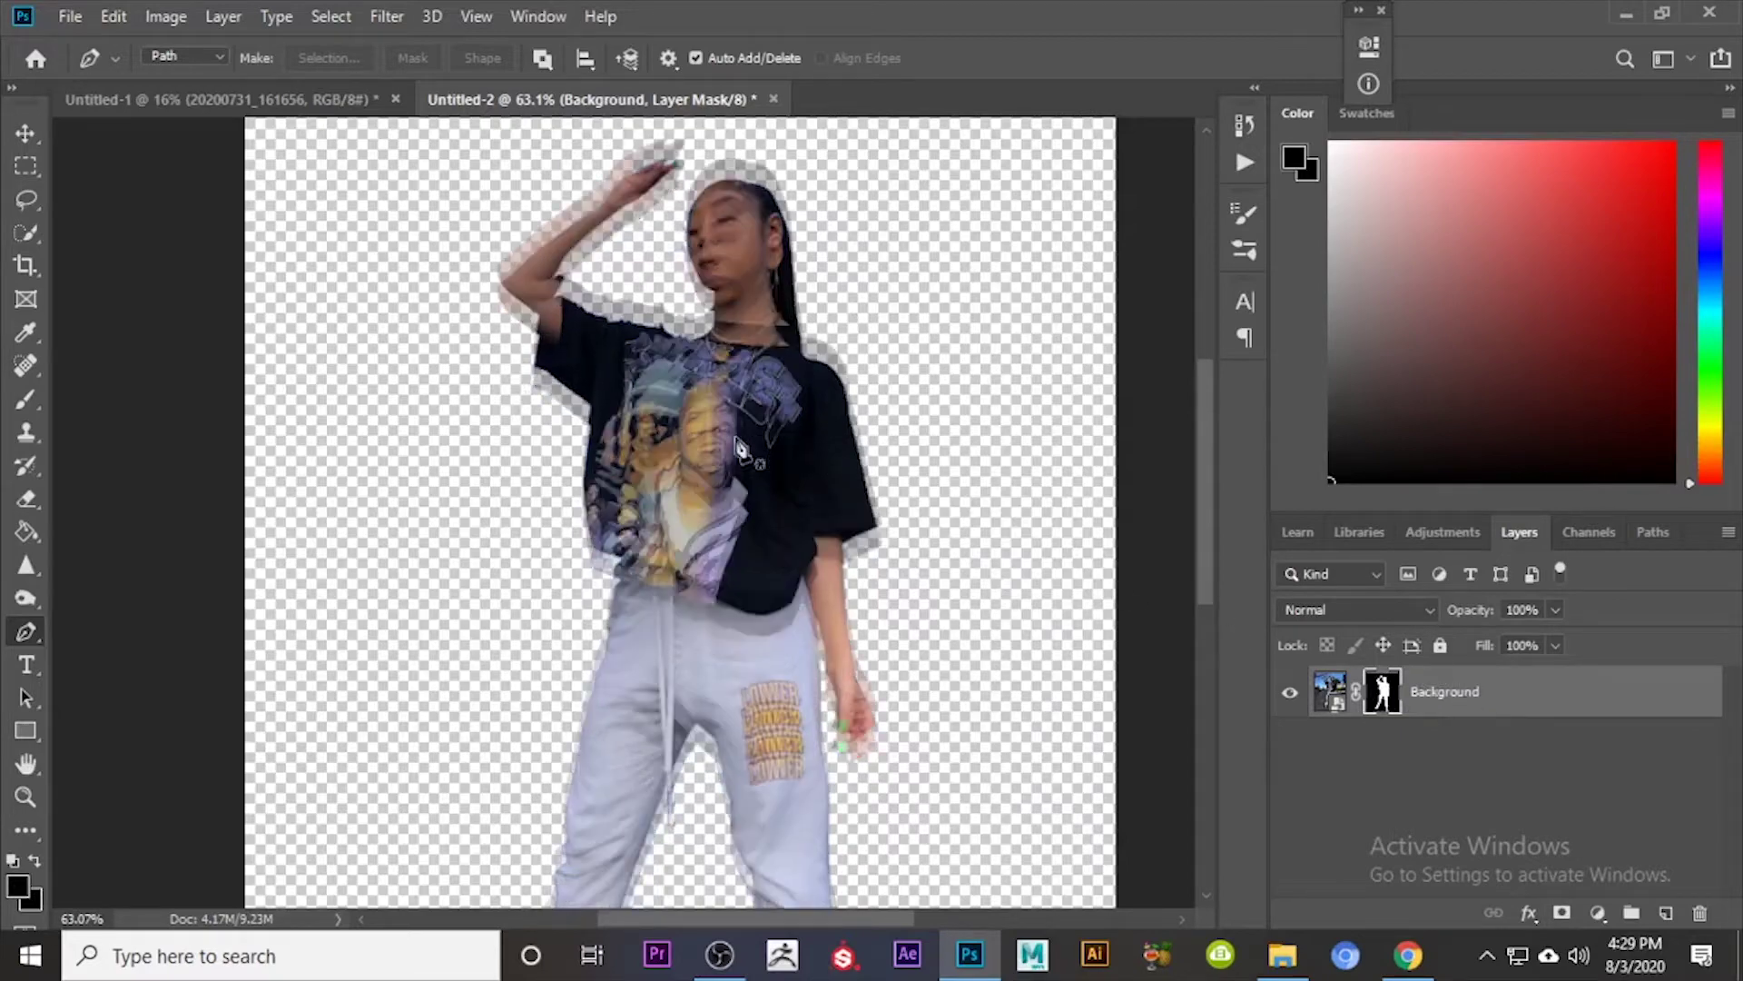
pyautogui.press('z')
pyautogui.moveTo(903, 498)
pyautogui.mouseDown()
pyautogui.moveTo(833, 498)
pyautogui.moveTo(906, 502)
pyautogui.mouseUp()
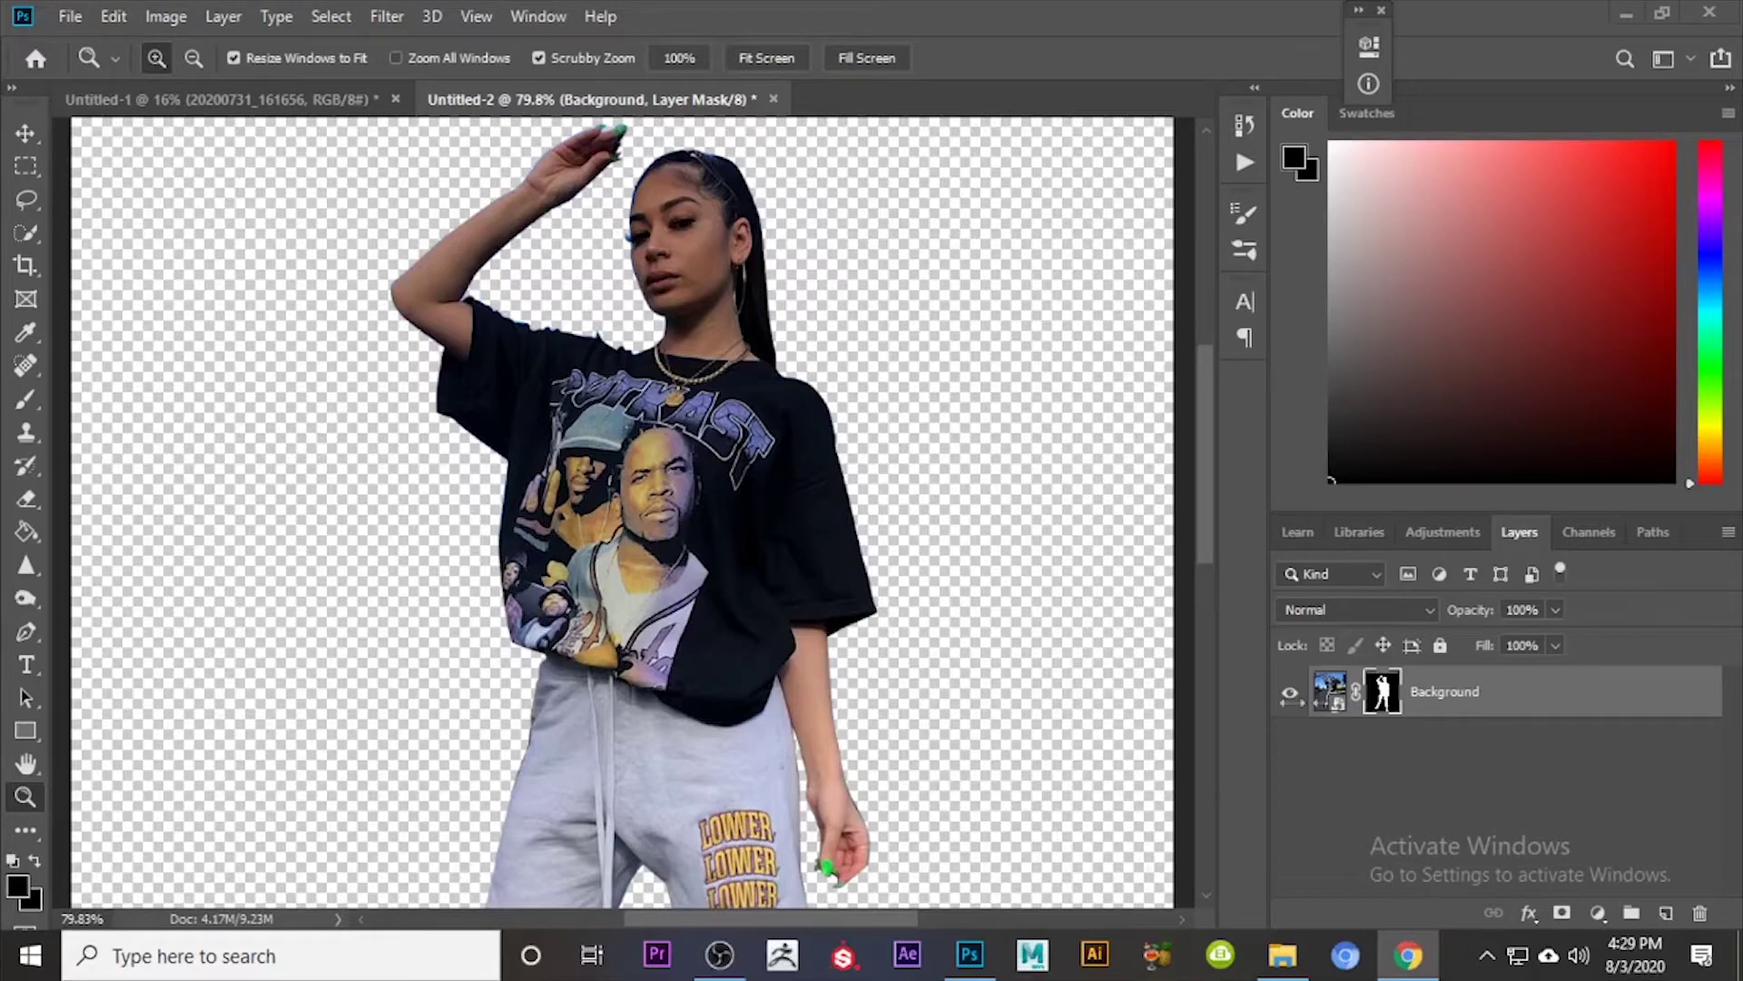
pyautogui.click(1453, 706)
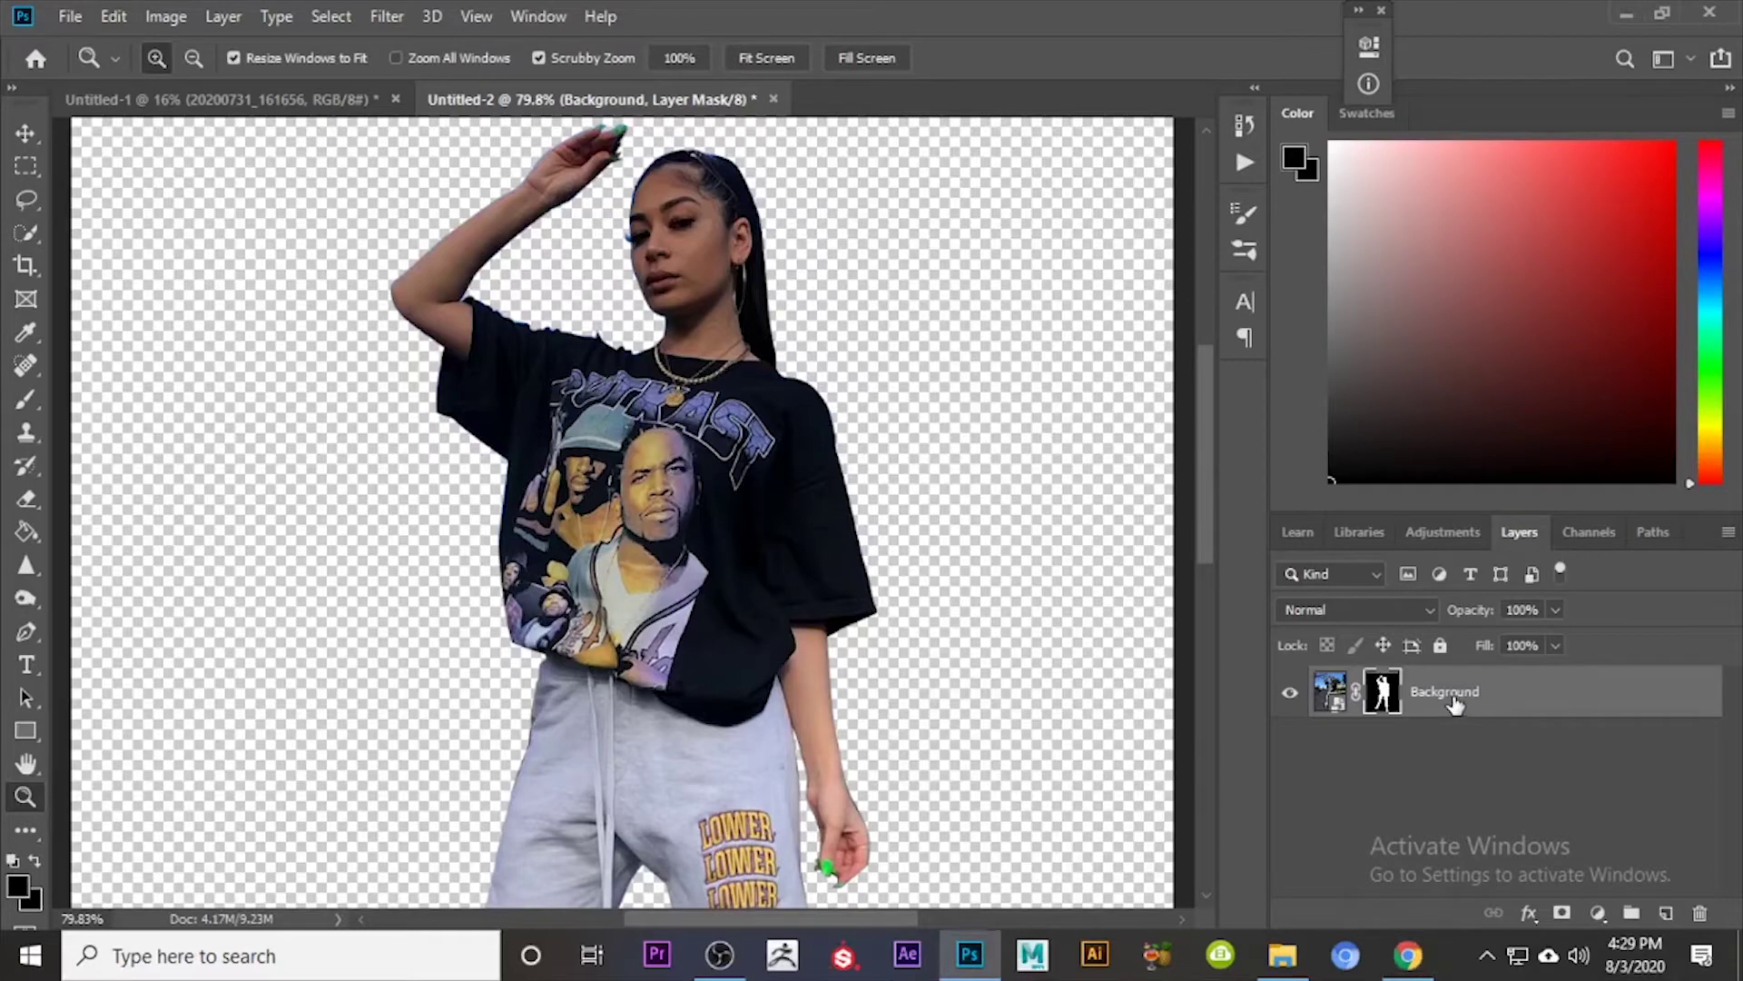
# Step: Duplicate the masked layer with Ctrl+J and rename the copy 'Subject filter'
pyautogui.hotkey('ctrl', 'j')
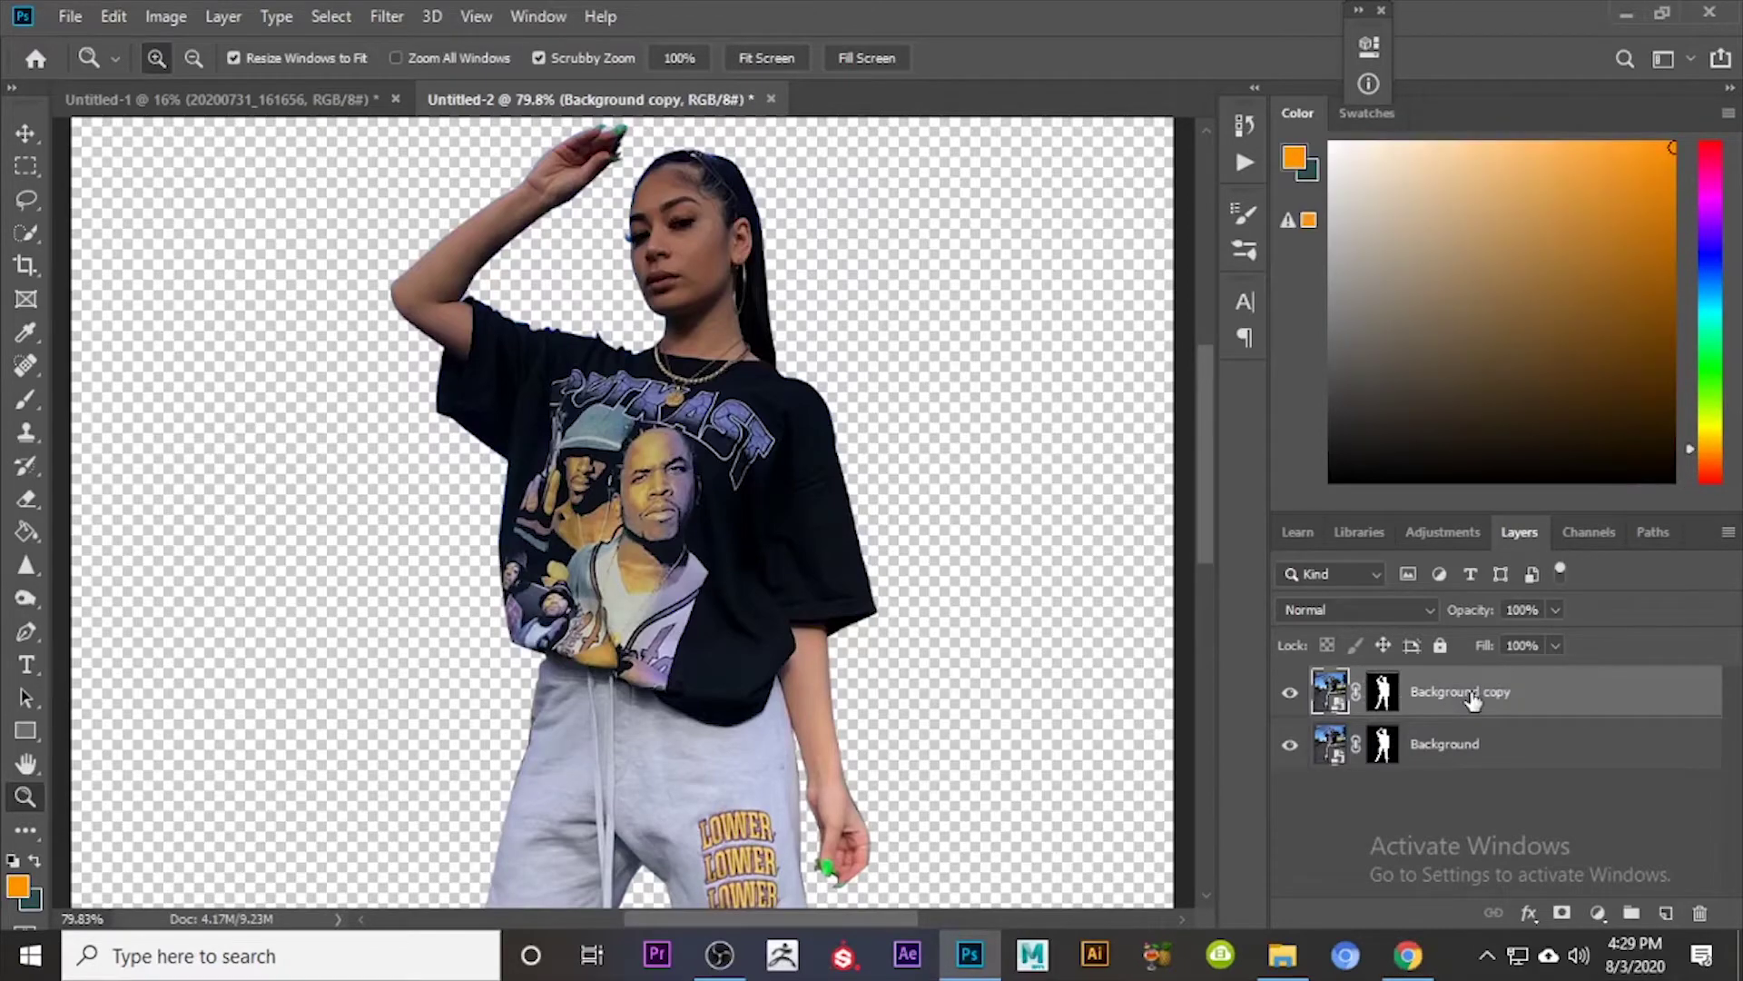
pyautogui.rightClick(1476, 692)
pyautogui.click(1494, 699)
pyautogui.doubleClick(1495, 695)
pyautogui.write('Subject filter')
pyautogui.press('Return')
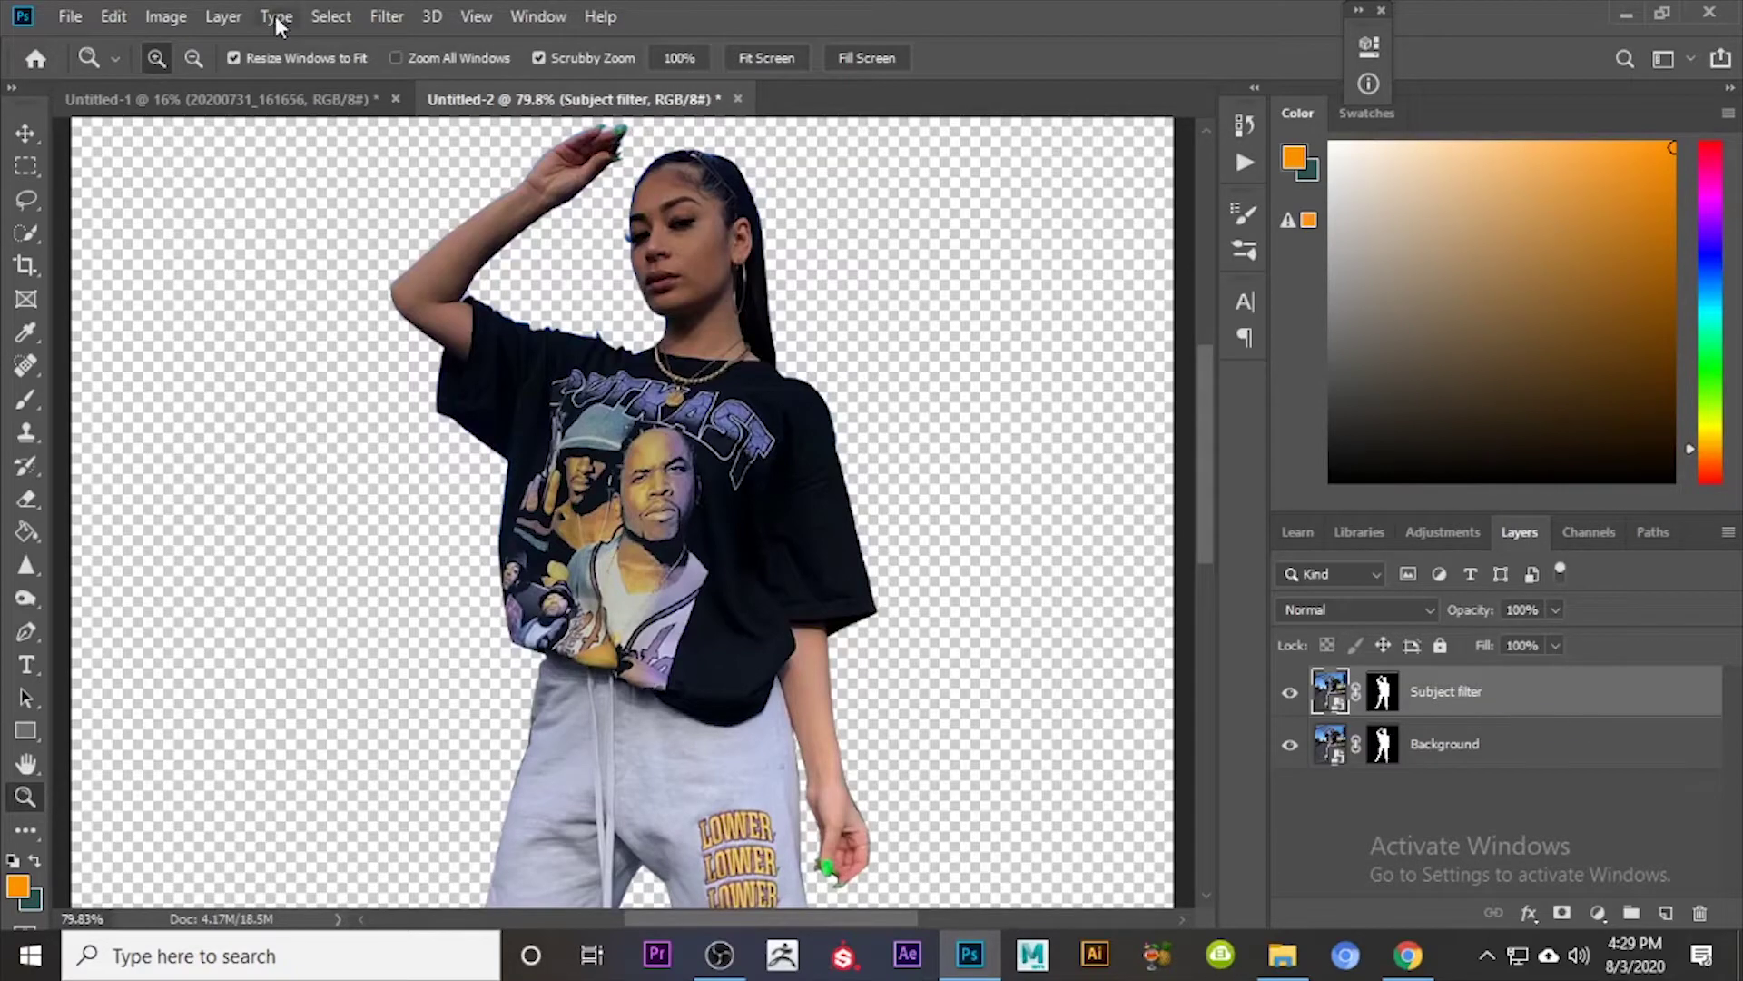
# Step: Hide the Background layer and start Filter > Blur > Surface Blur, previewing the woman's face
pyautogui.click(1289, 744)
pyautogui.click(385, 18)
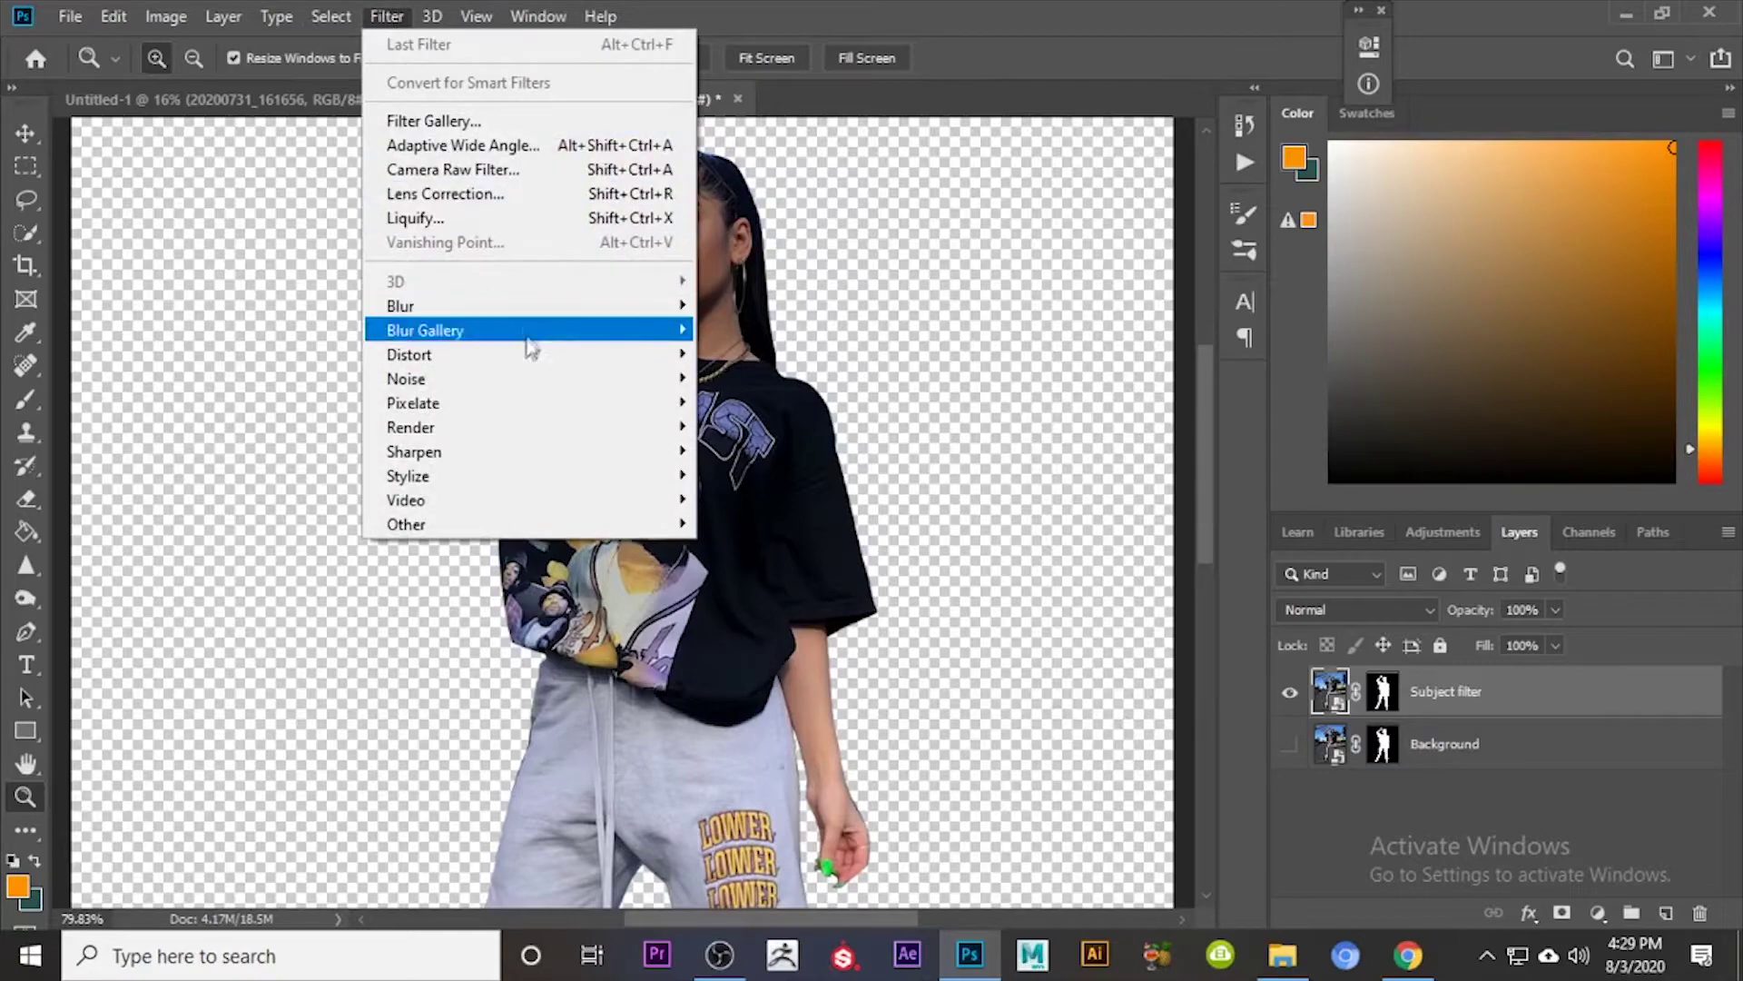
pyautogui.moveTo(530, 338)
pyautogui.moveTo(536, 306)
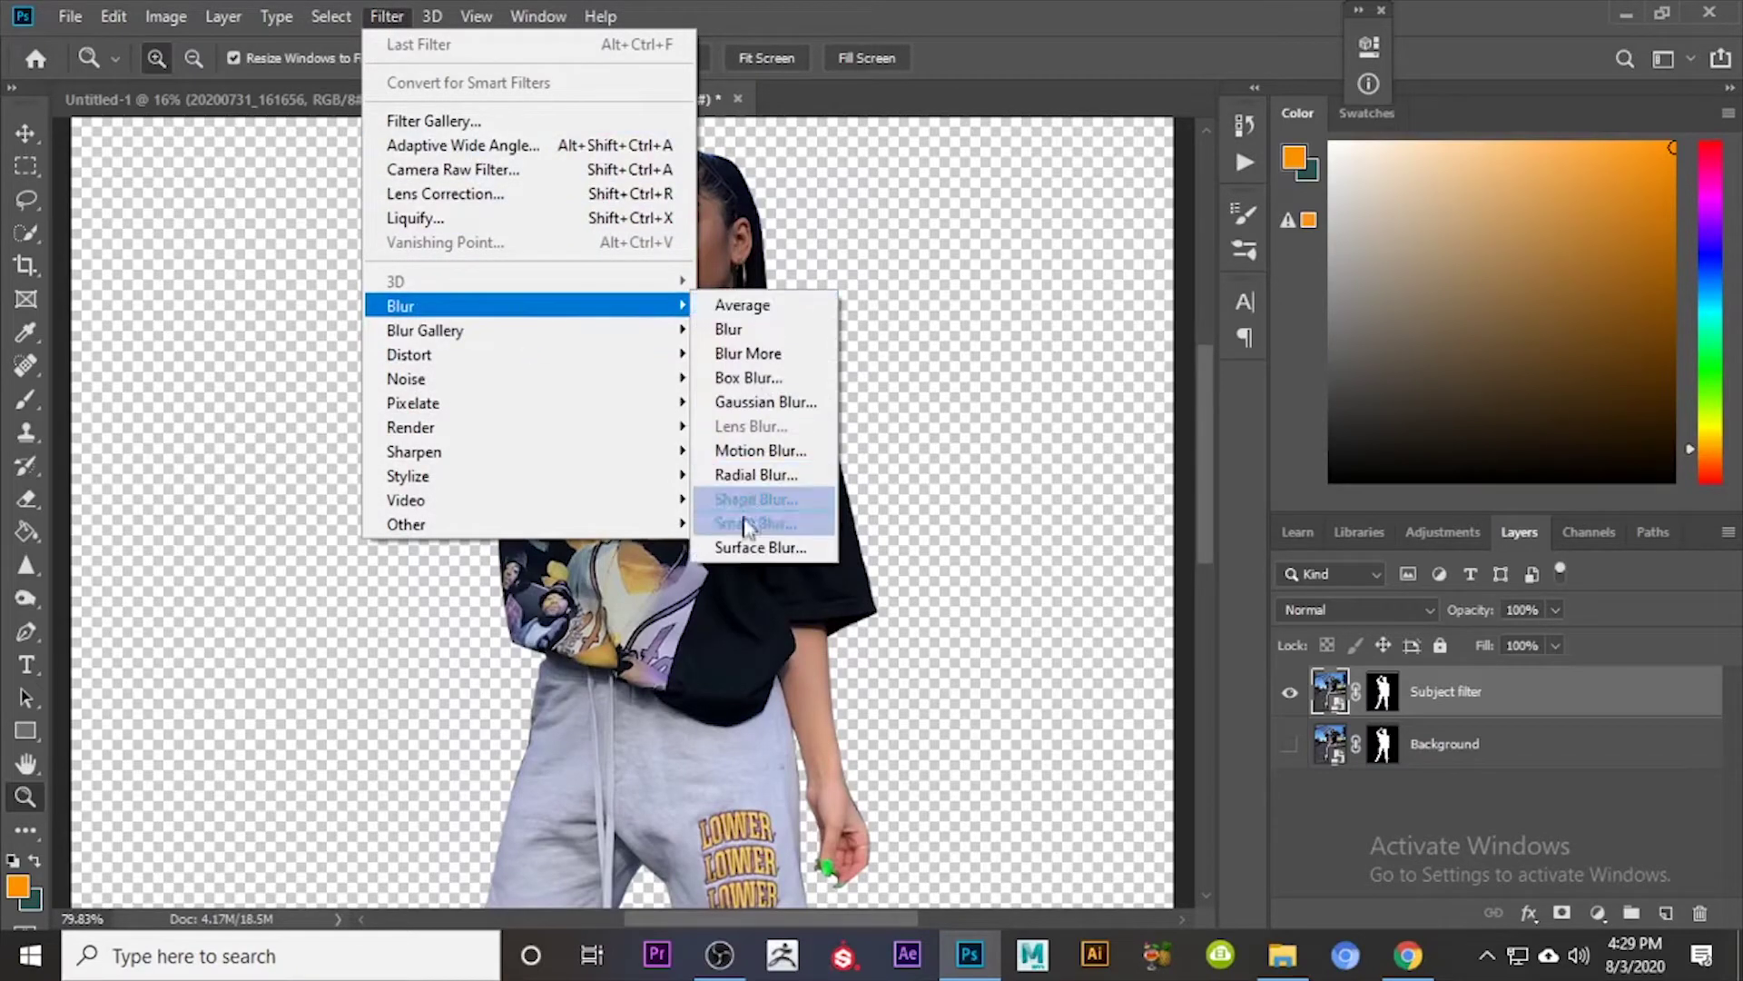
pyautogui.click(744, 548)
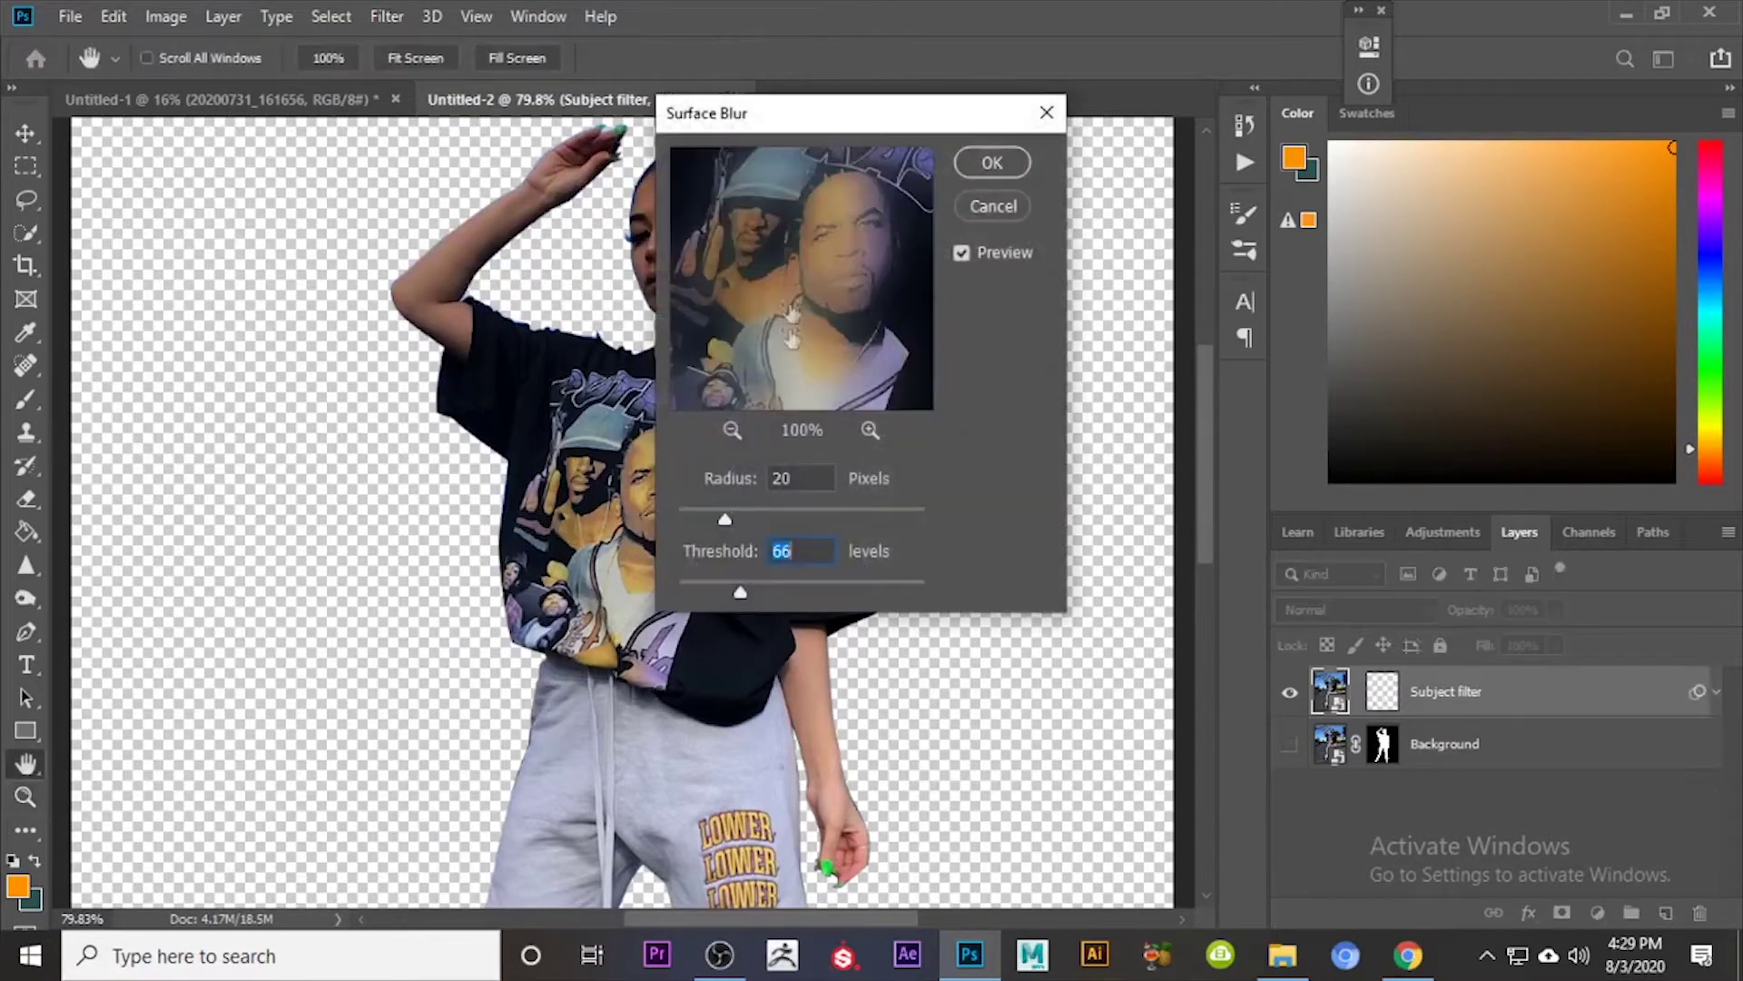
pyautogui.moveTo(808, 130); pyautogui.dragTo(1013, 187)
pyautogui.moveTo(1008, 363); pyautogui.dragTo(1027, 420)
# Step: Set the Surface Blur radius to 2 pixels while trying different threshold values
pyautogui.moveTo(931, 575); pyautogui.dragTo(907, 572)
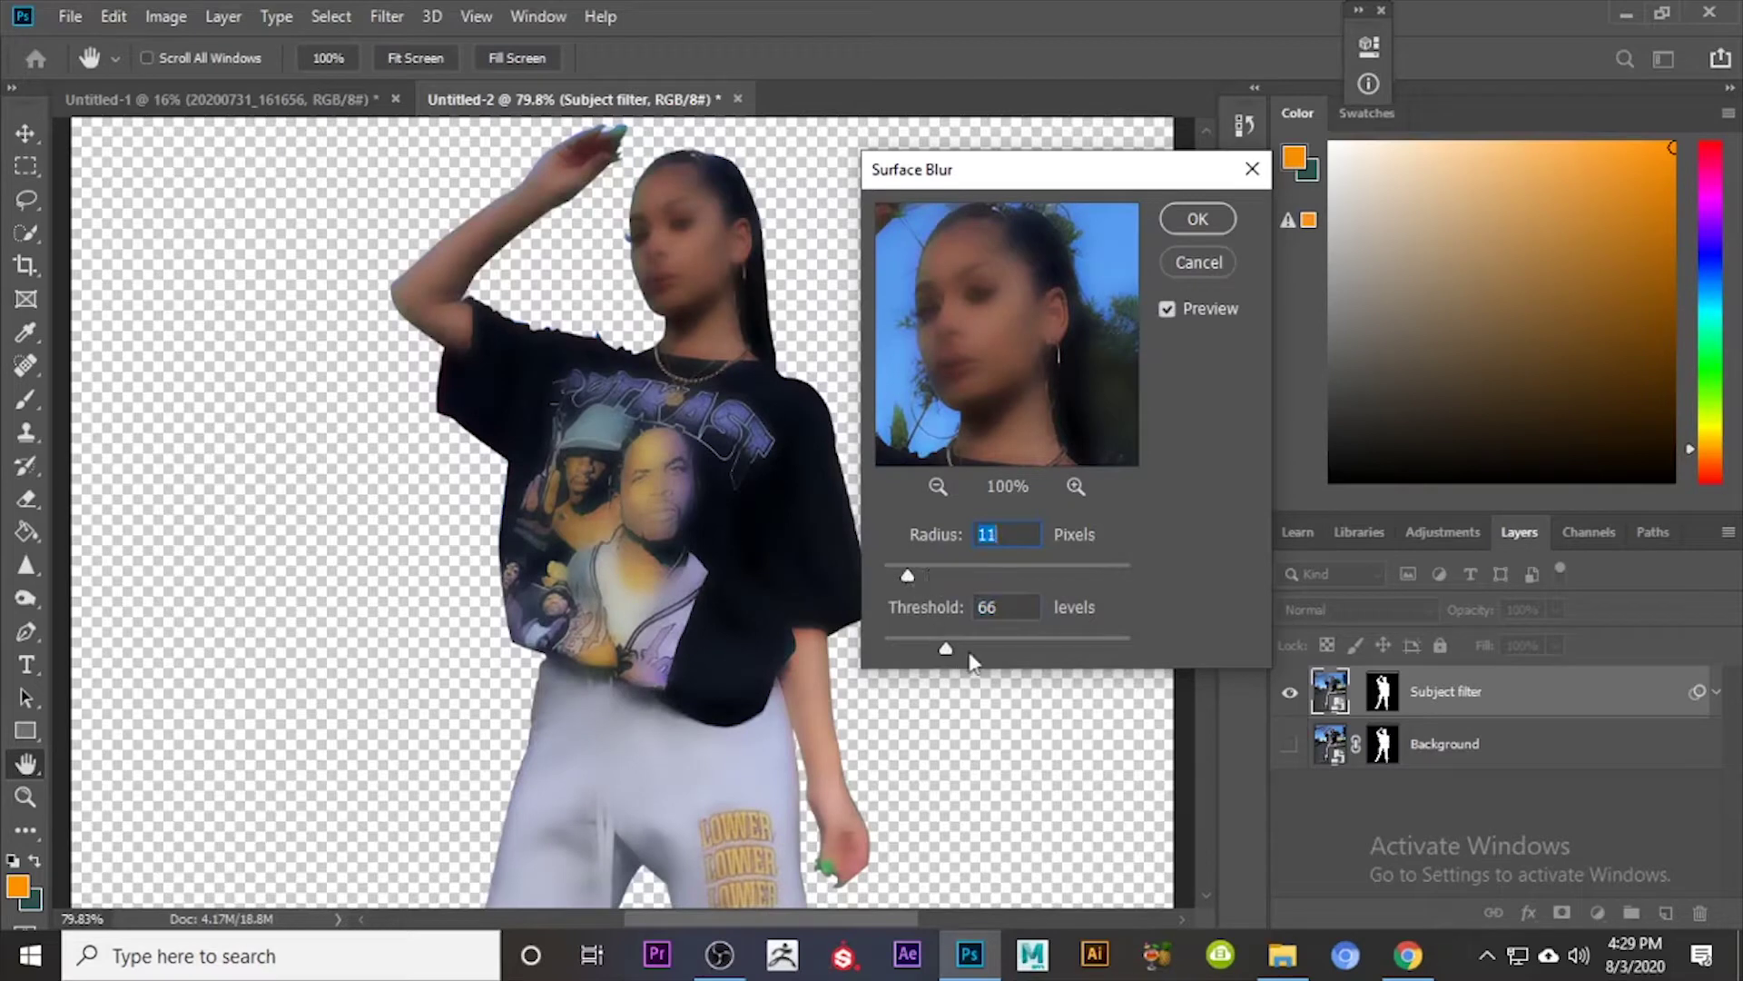
pyautogui.moveTo(946, 648); pyautogui.dragTo(1172, 641)
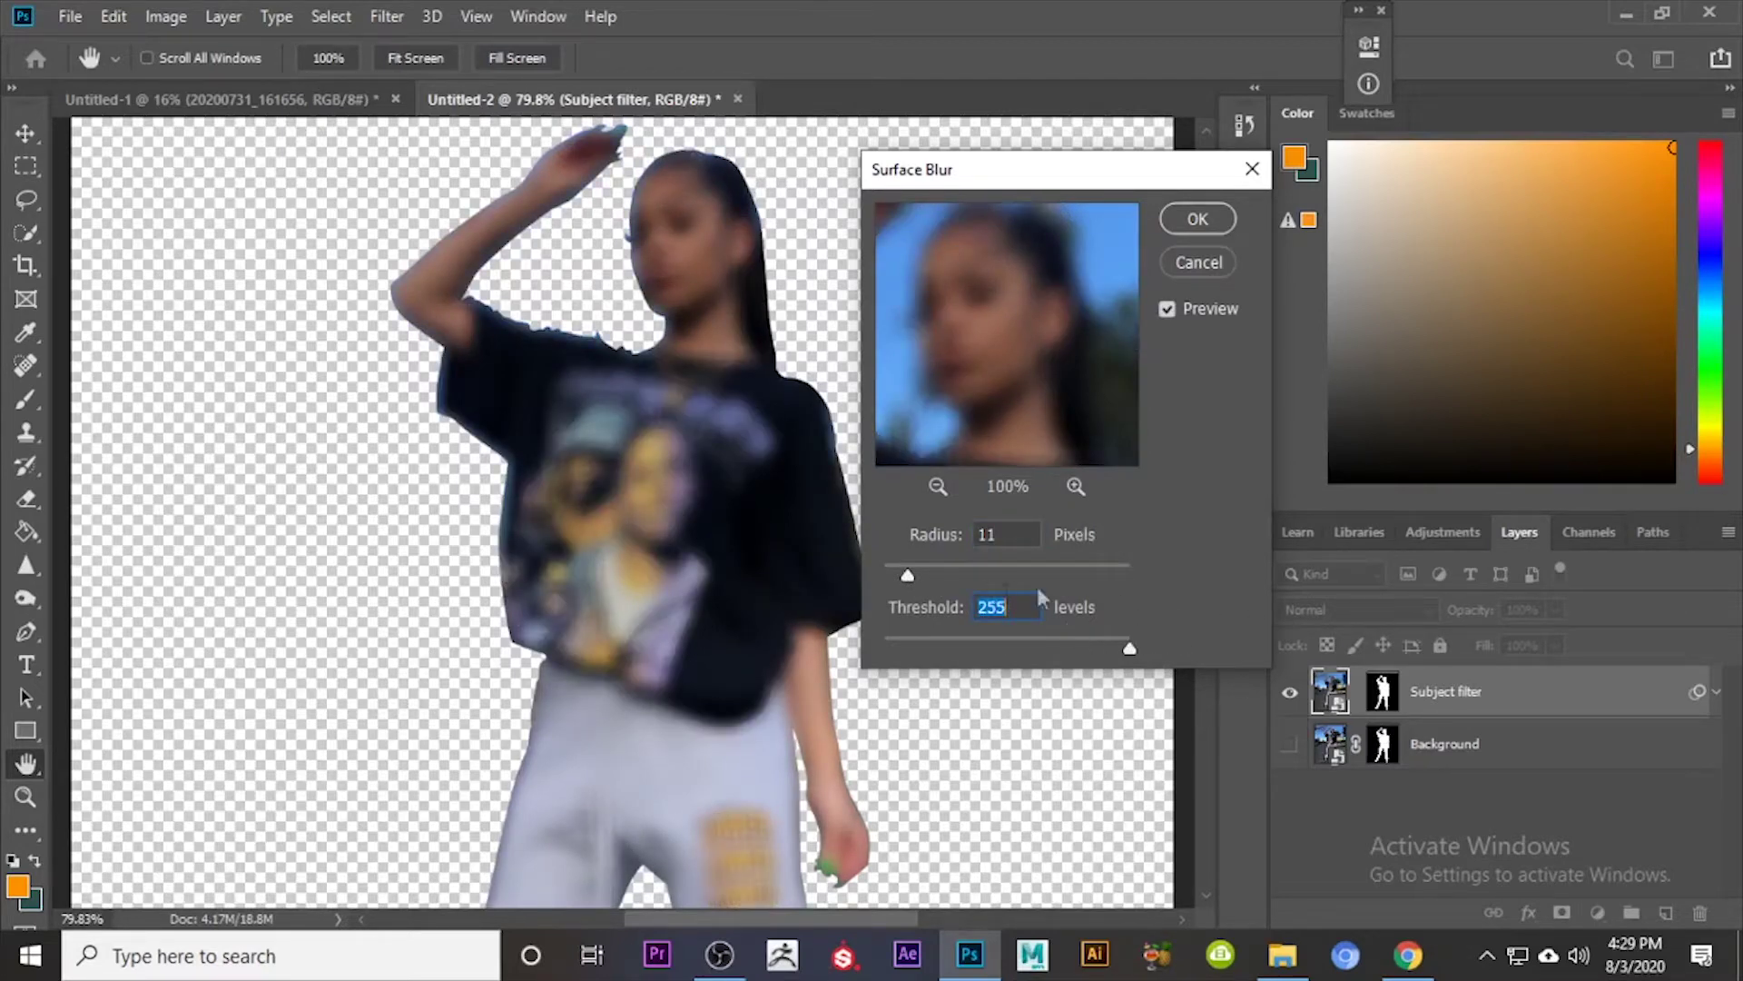
pyautogui.moveTo(897, 570); pyautogui.dragTo(888, 571)
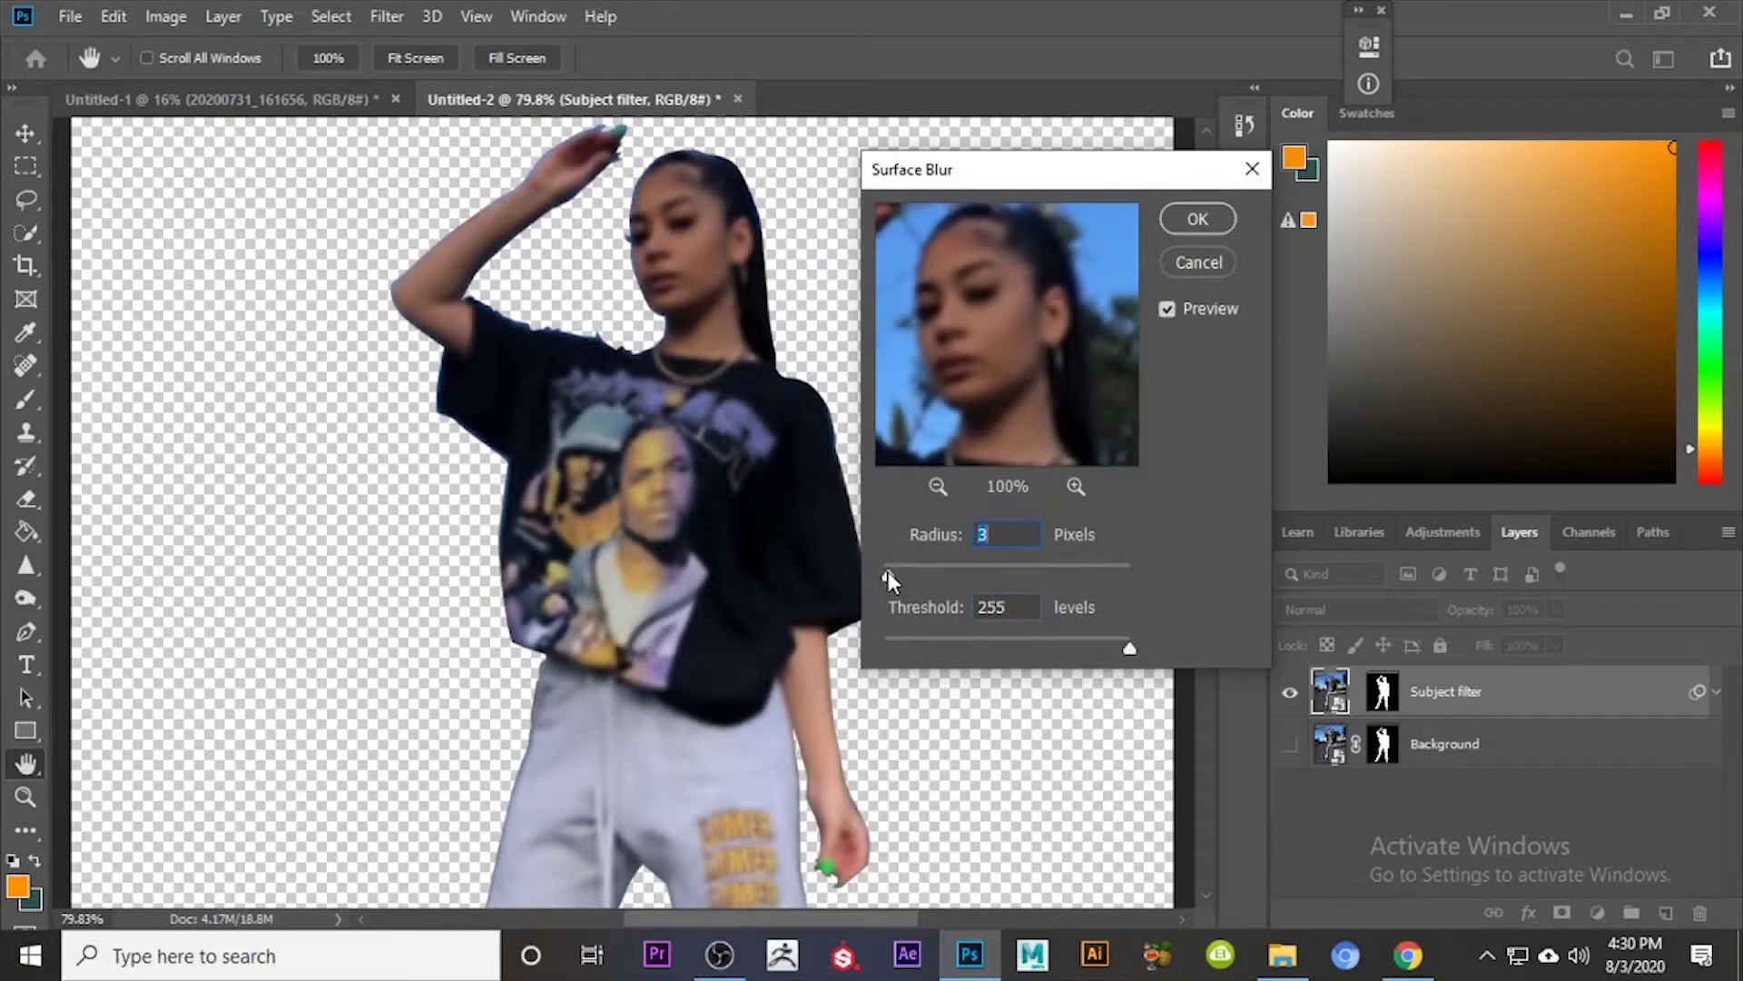
pyautogui.write('1')
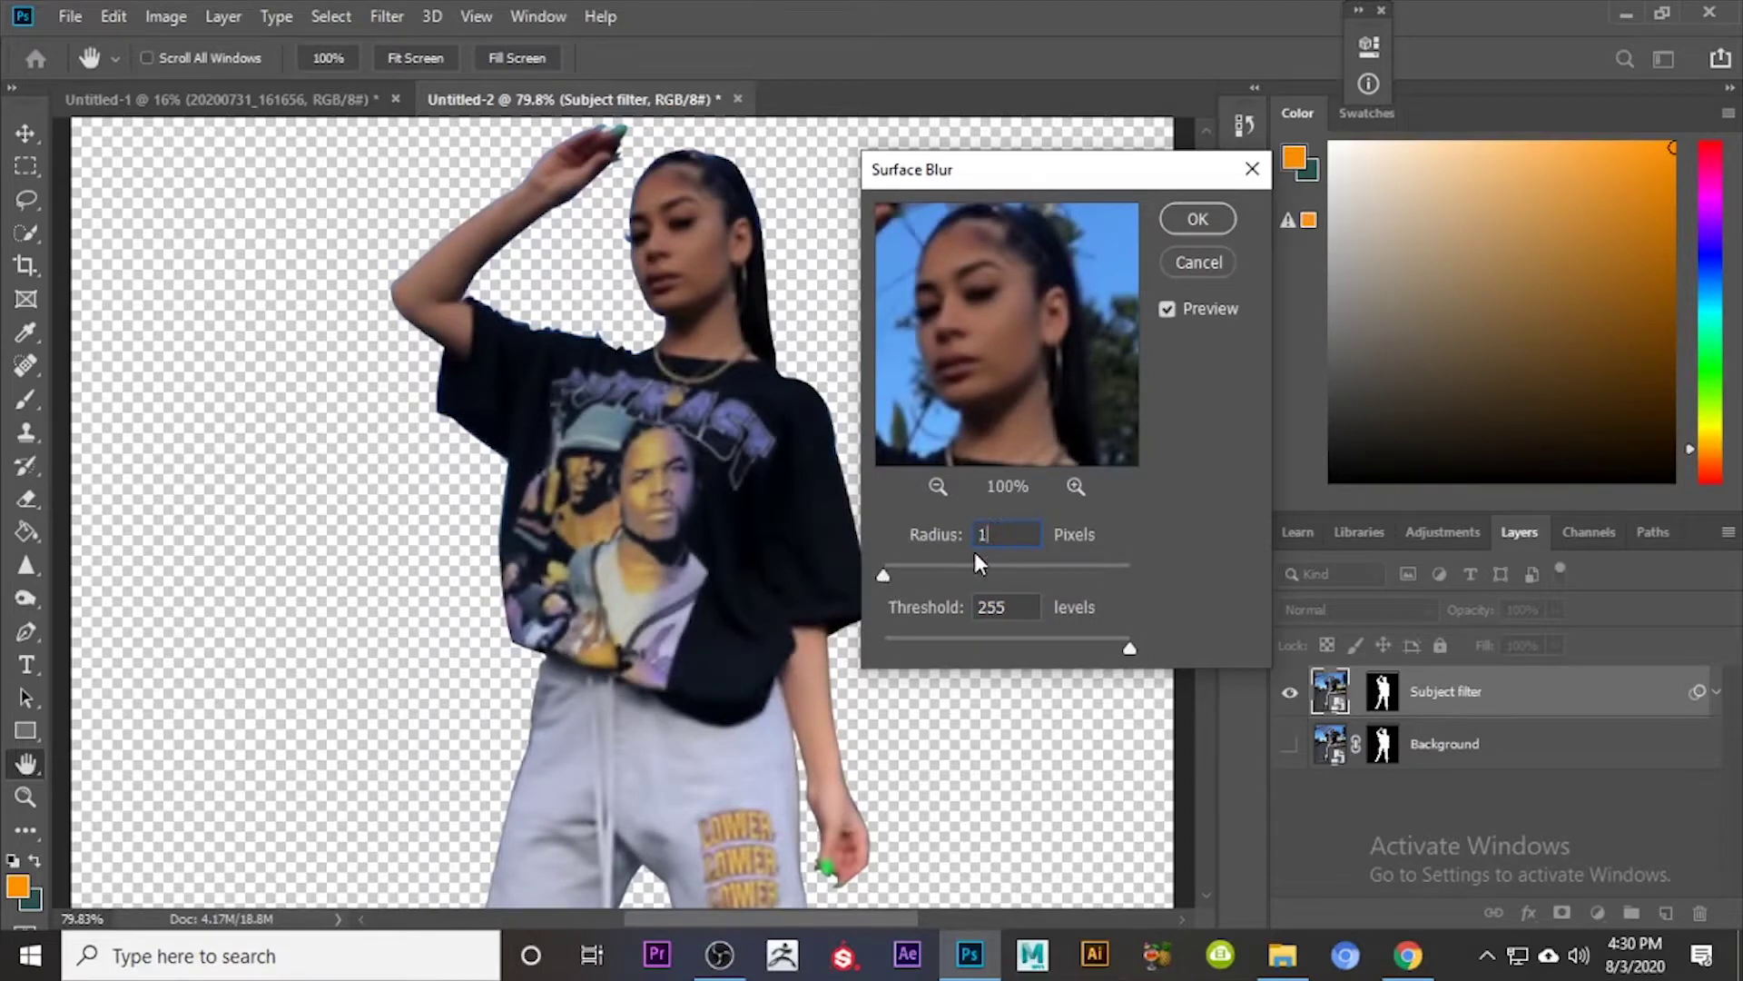
pyautogui.press('BackSpace')
pyautogui.write('2')
pyautogui.moveTo(1130, 647); pyautogui.dragTo(928, 642)
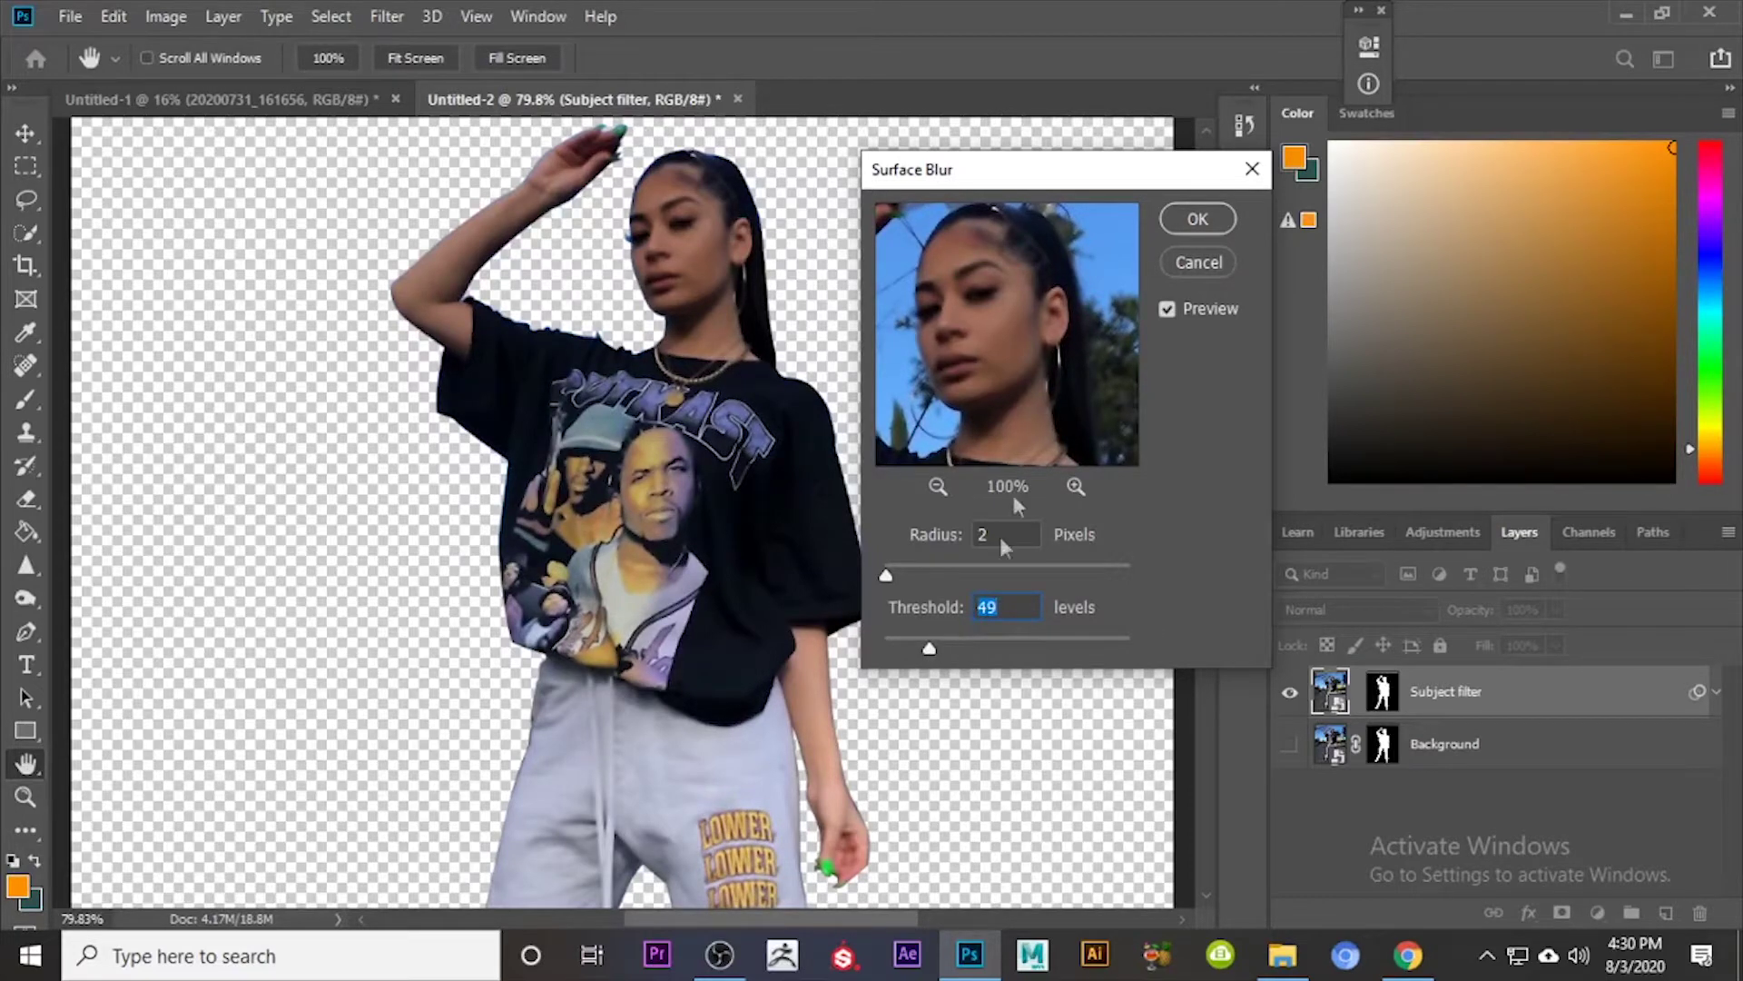
# Step: Lower the threshold to 16 levels, checking the face in the preview at 200%
pyautogui.moveTo(1071, 306)
pyautogui.mouseDown()
pyautogui.moveTo(1060, 371)
pyautogui.moveTo(1076, 332)
pyautogui.mouseUp()
pyautogui.moveTo(929, 648); pyautogui.dragTo(907, 649)
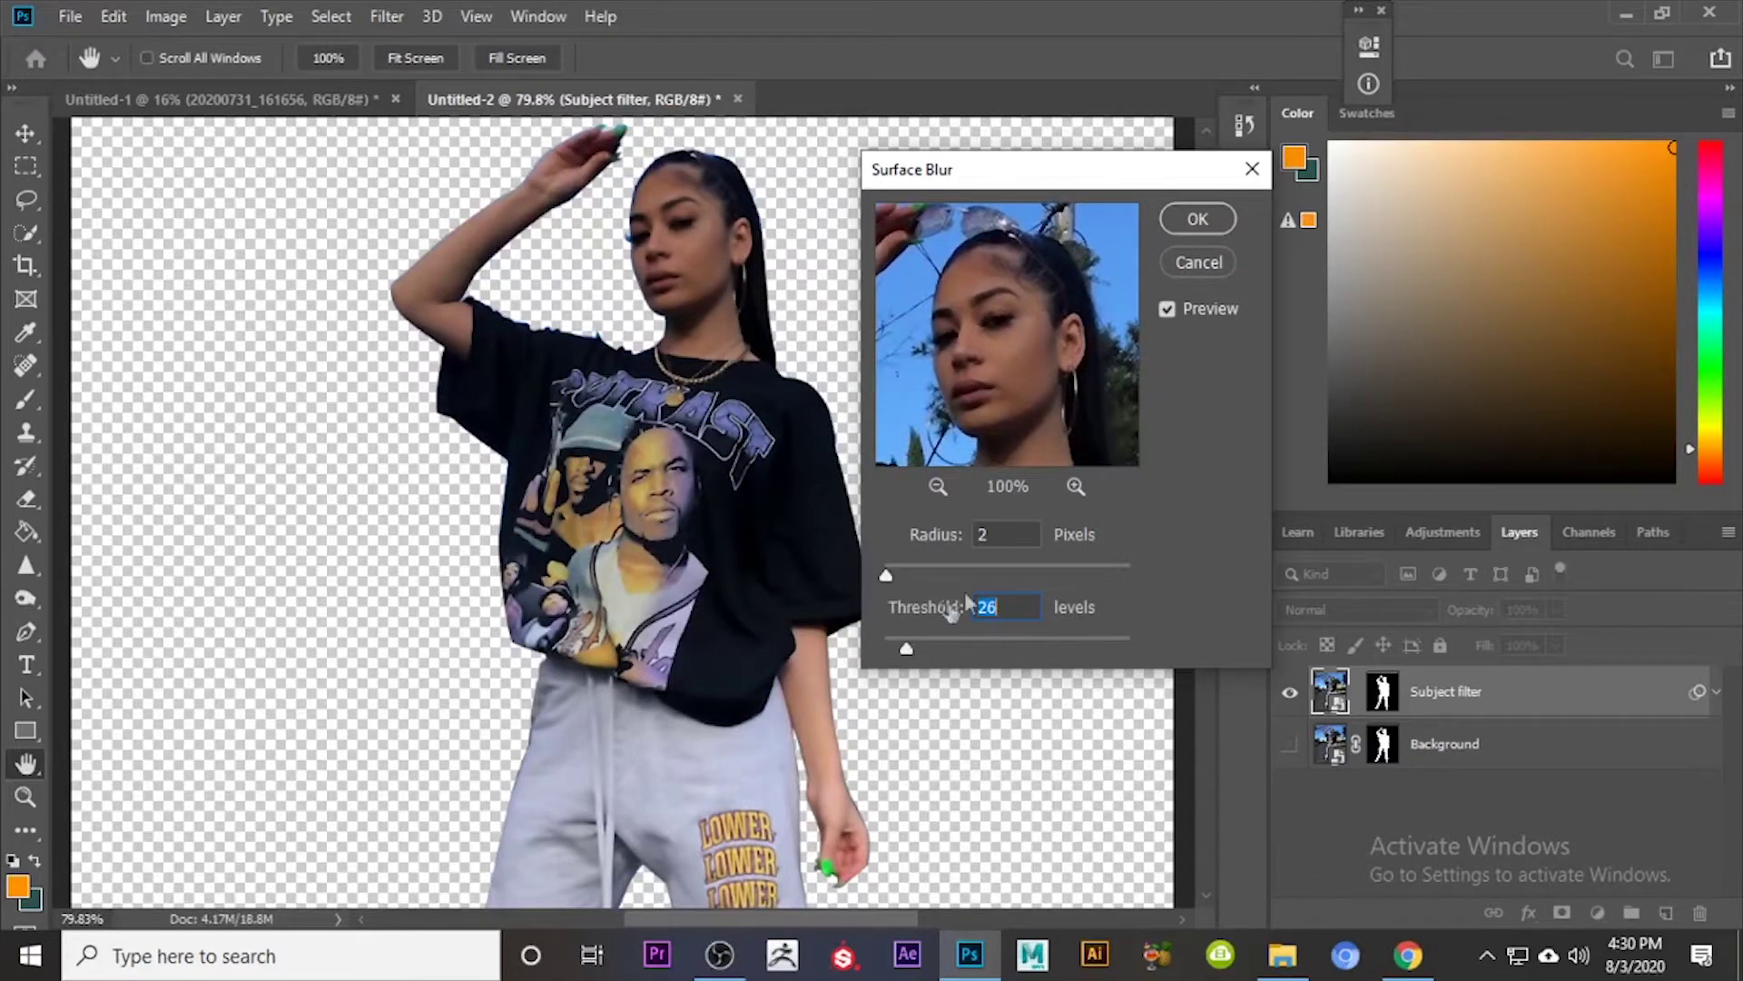
pyautogui.moveTo(1027, 386)
pyautogui.mouseDown()
pyautogui.moveTo(1023, 234)
pyautogui.moveTo(1074, 380)
pyautogui.moveTo(1043, 369)
pyautogui.mouseUp()
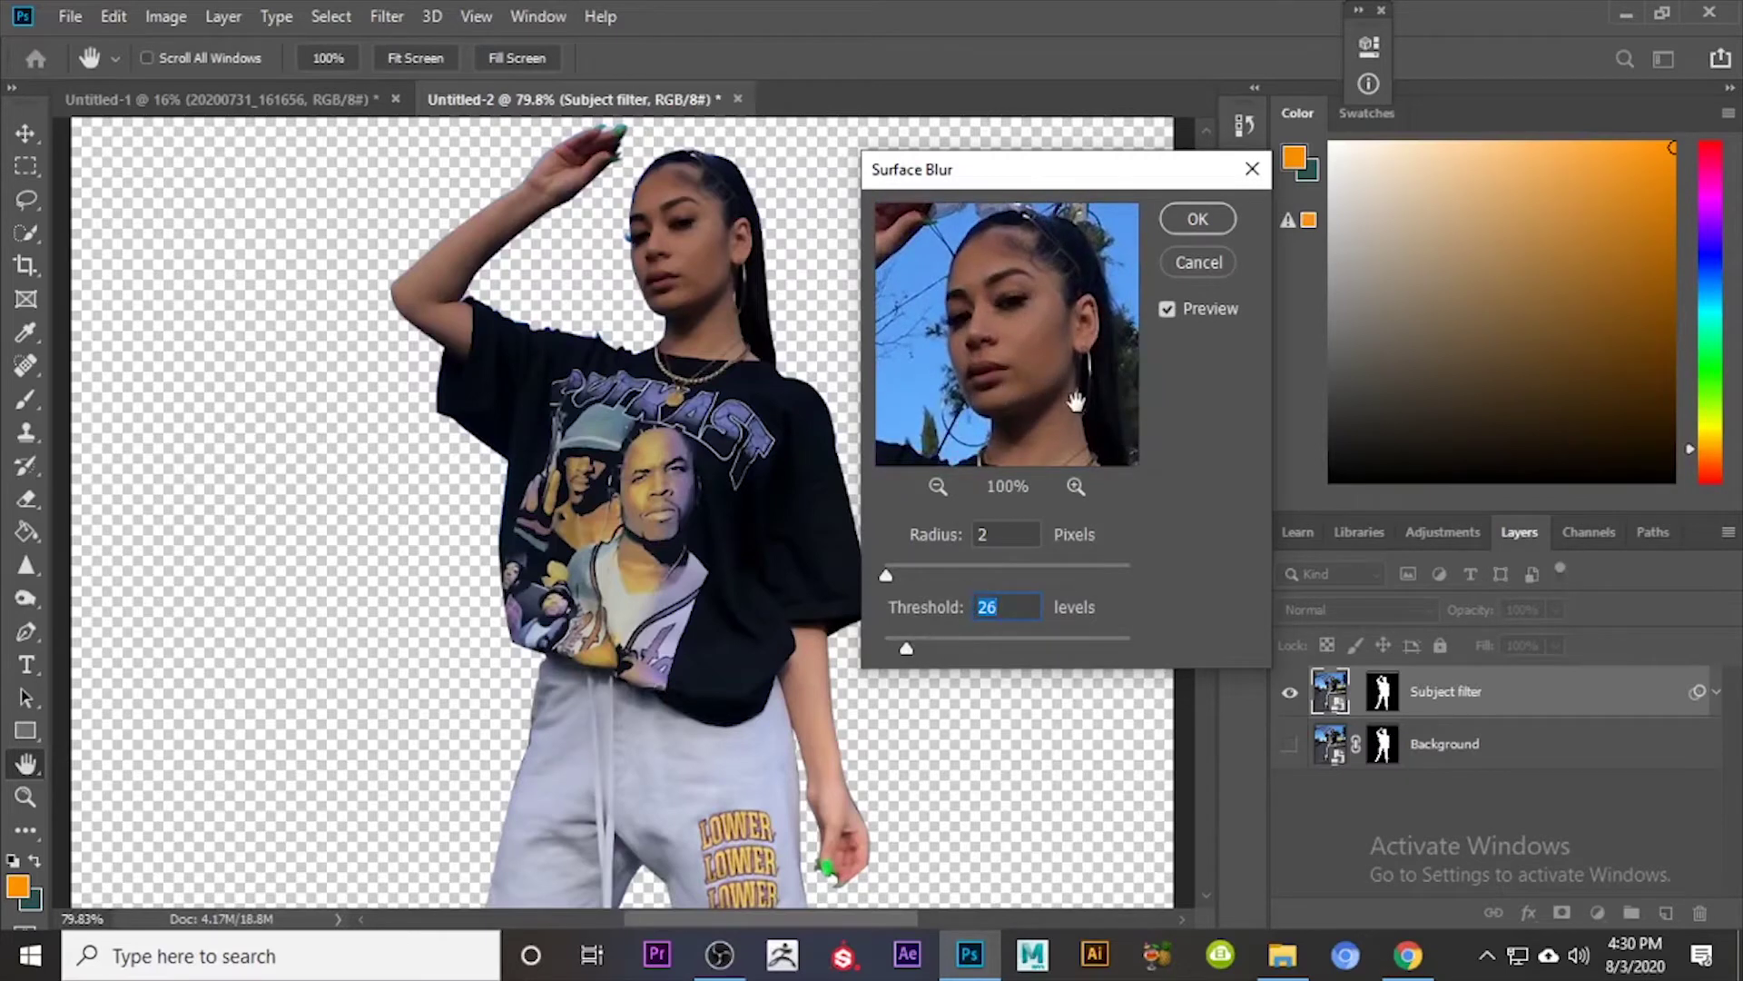
pyautogui.press('Up')
pyautogui.press('Up')
pyautogui.press('Up')
pyautogui.click(1076, 486)
pyautogui.moveTo(1050, 278); pyautogui.dragTo(1051, 338)
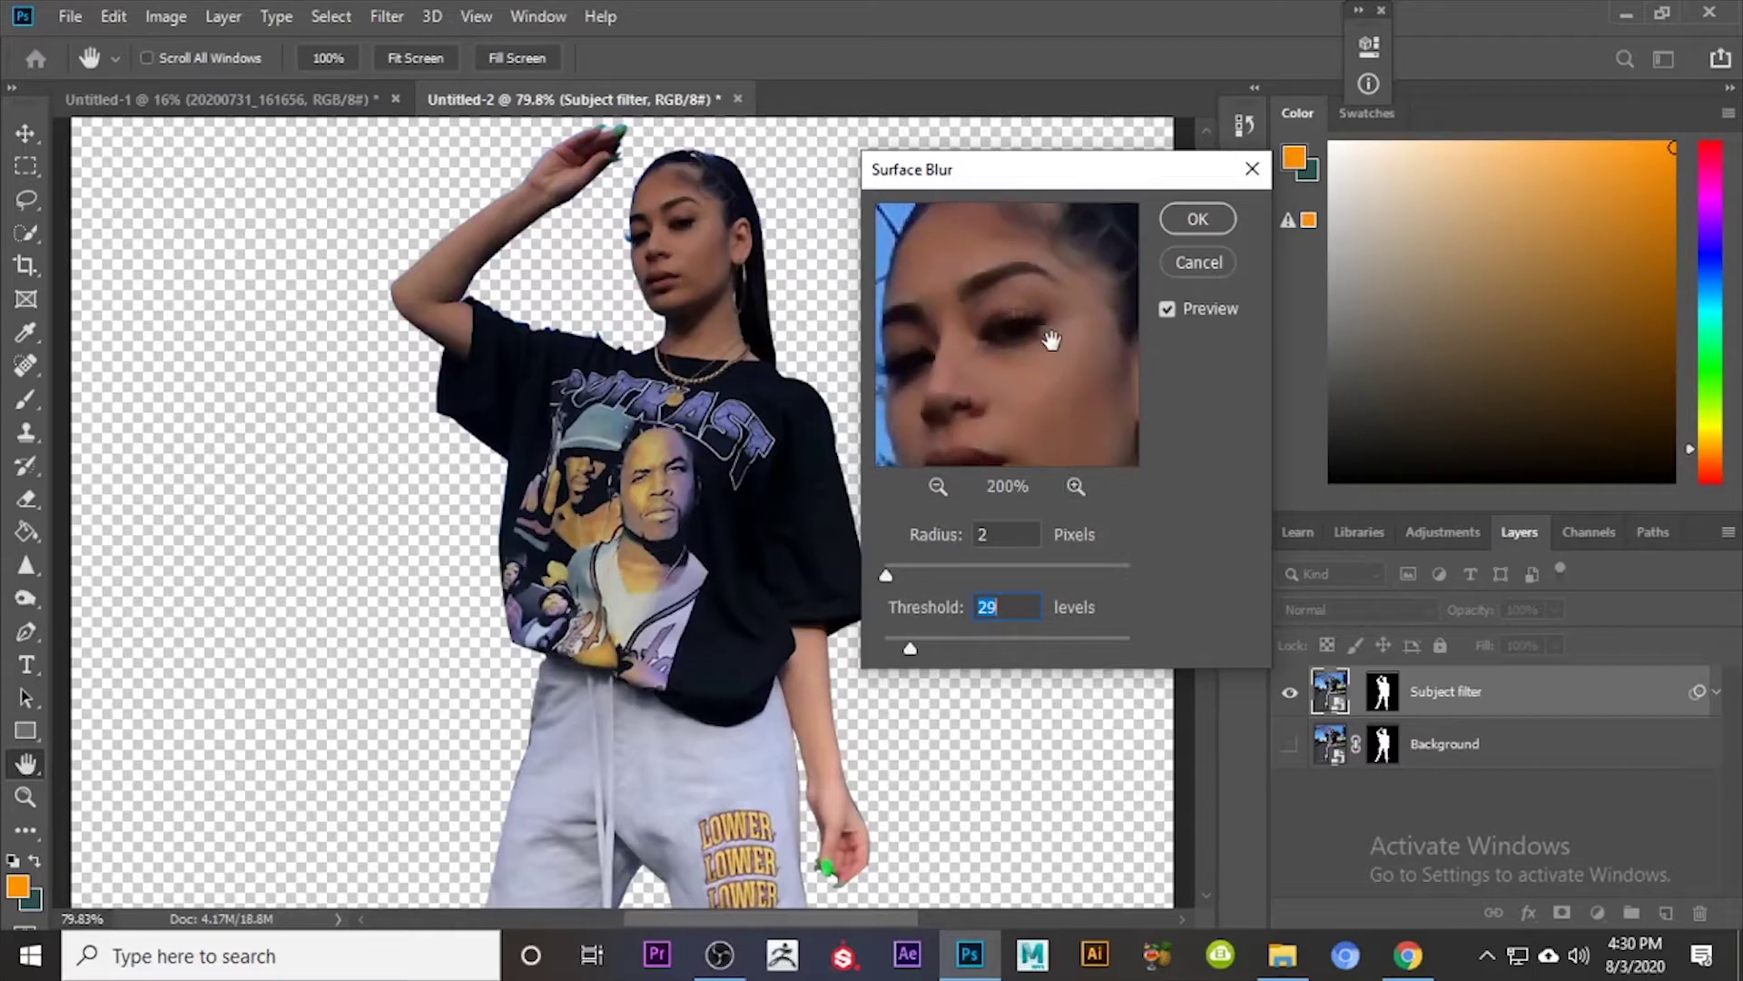
pyautogui.moveTo(910, 645); pyautogui.dragTo(899, 650)
pyautogui.moveTo(1039, 366); pyautogui.dragTo(1011, 222)
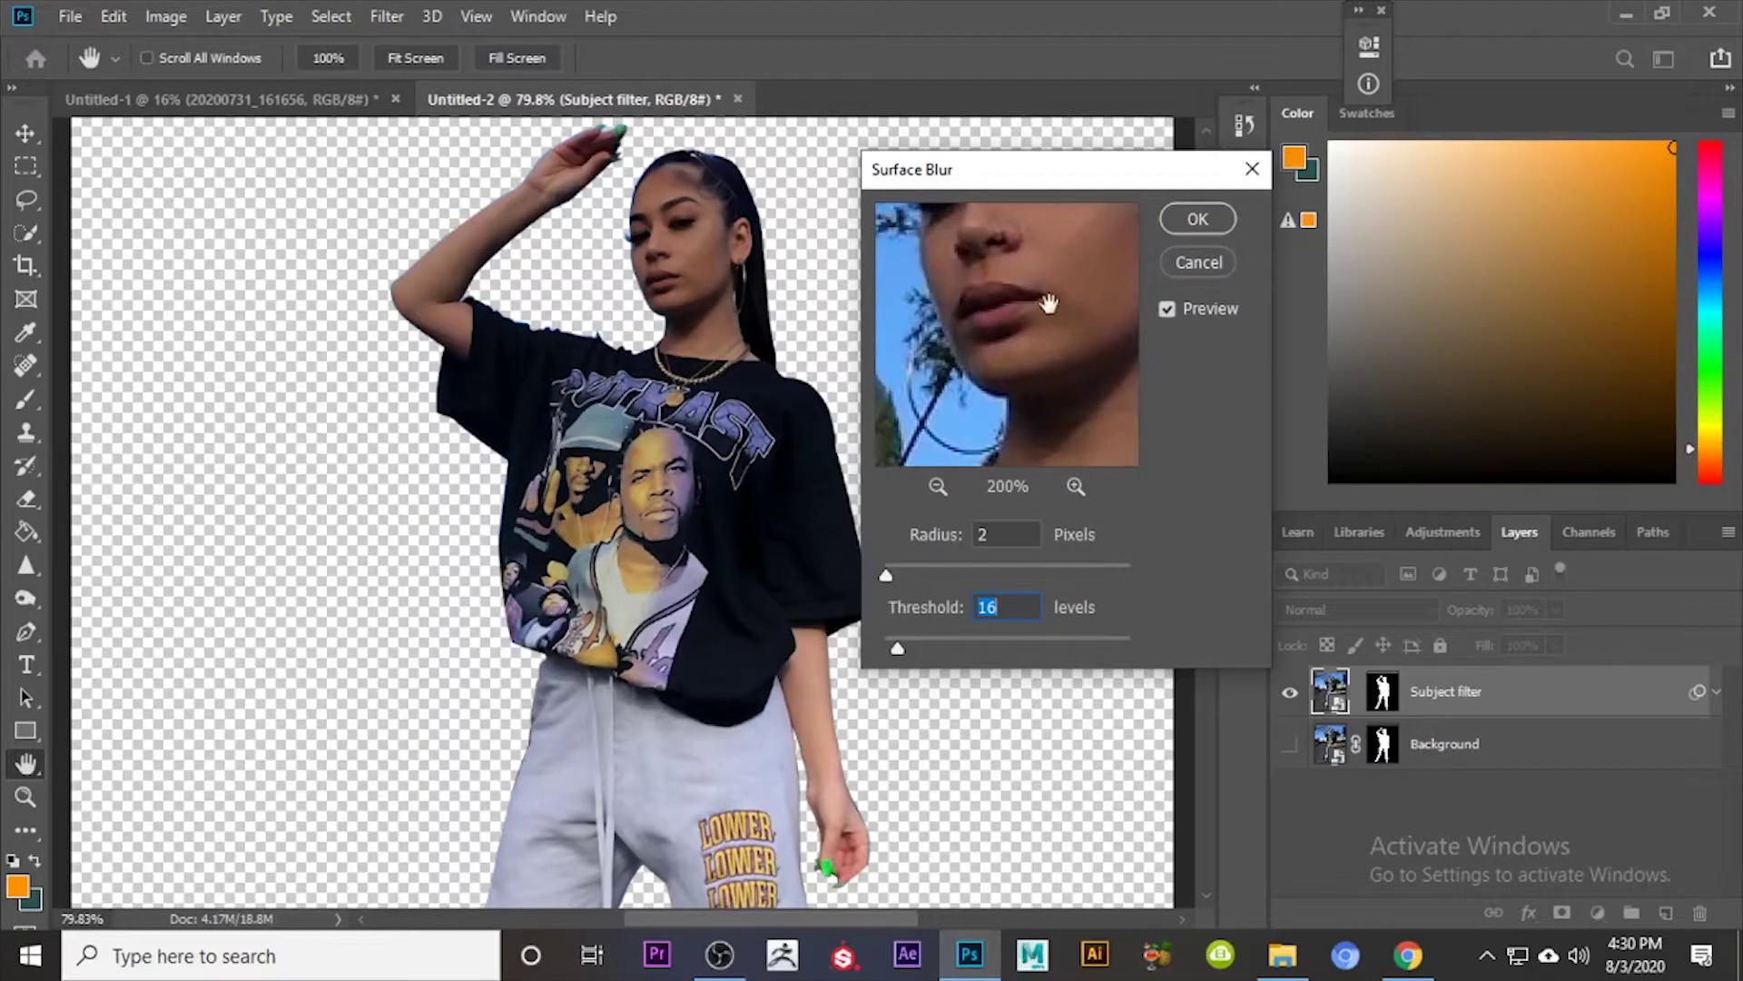
pyautogui.moveTo(1051, 304); pyautogui.dragTo(1028, 343)
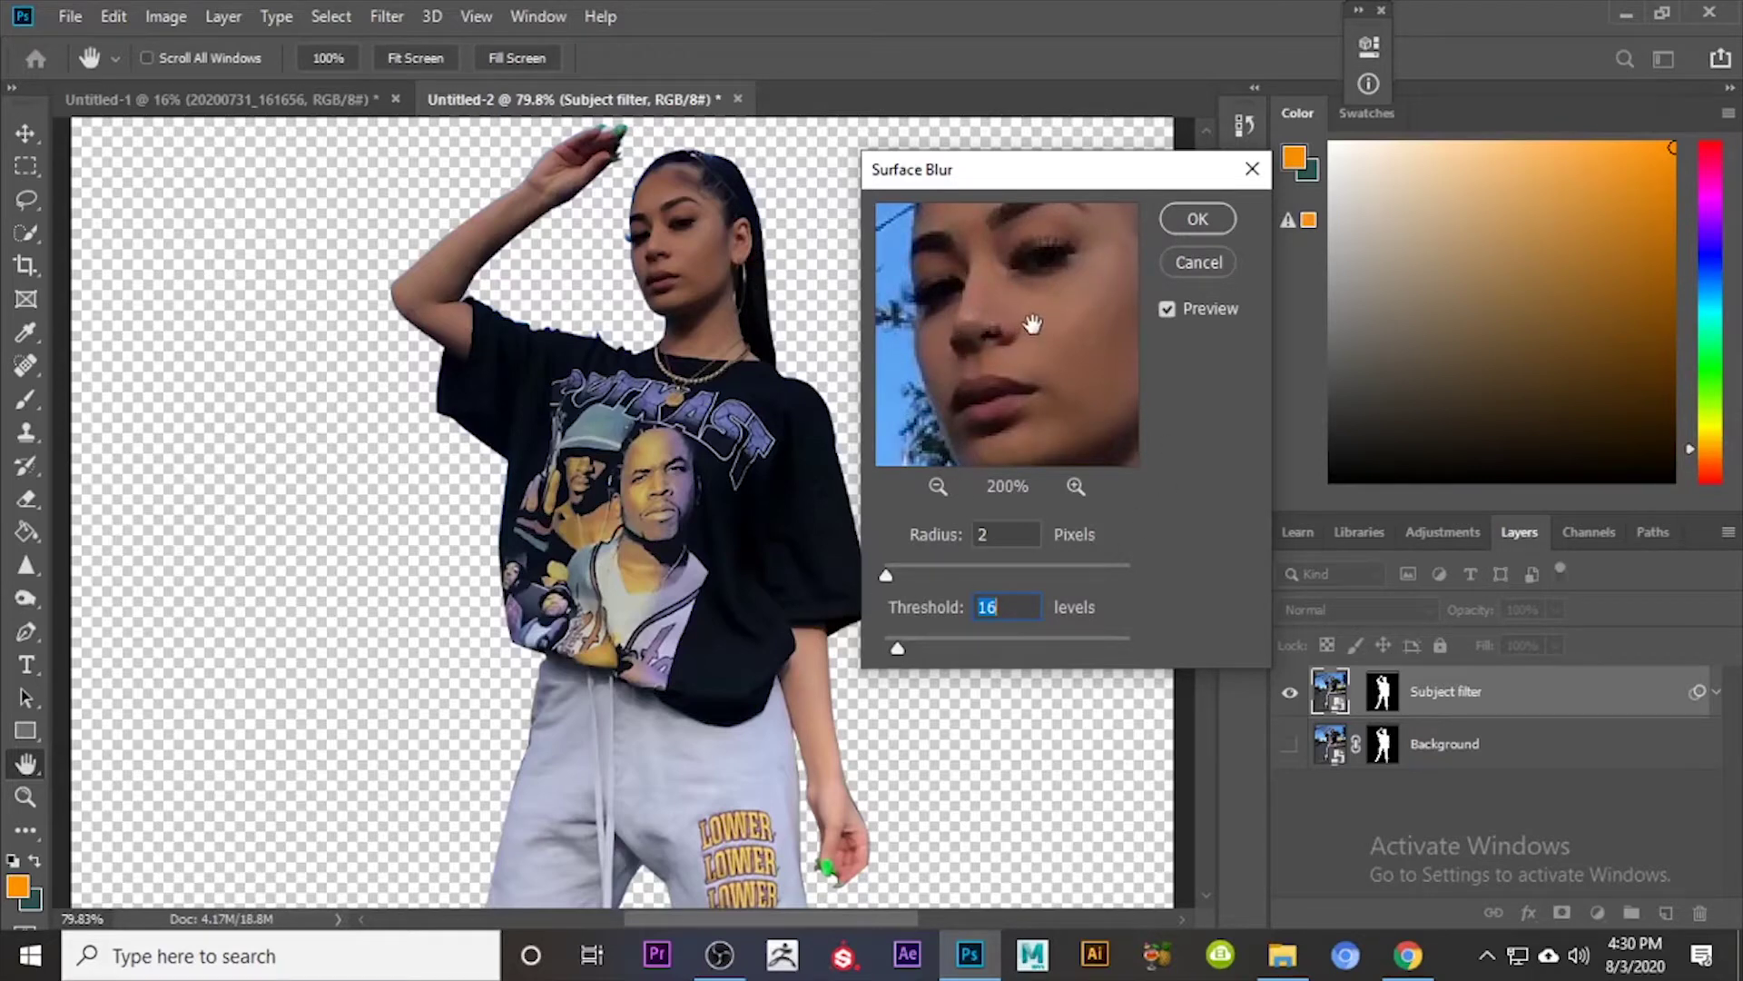
# Step: Apply Surface Blur at radius 2, threshold 16 as a smart filter on Subject filter
pyautogui.click(1193, 222)
pyautogui.press('z')
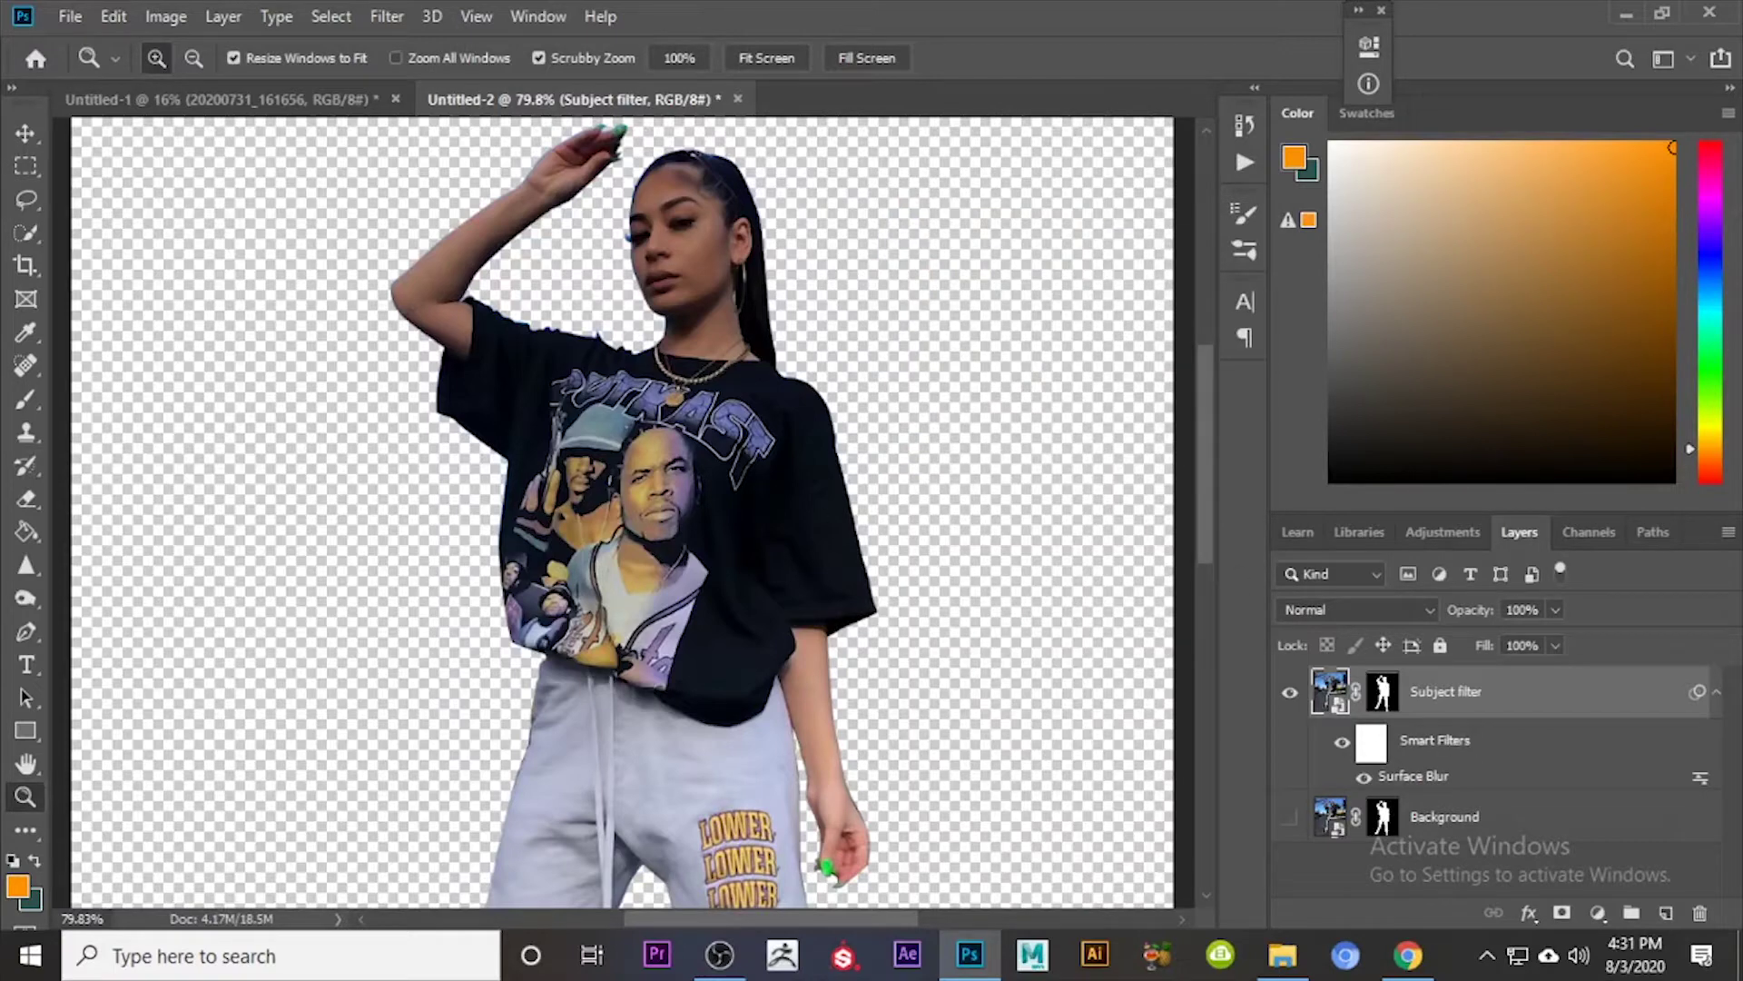
pyautogui.hotkey('alt', 'Tab')
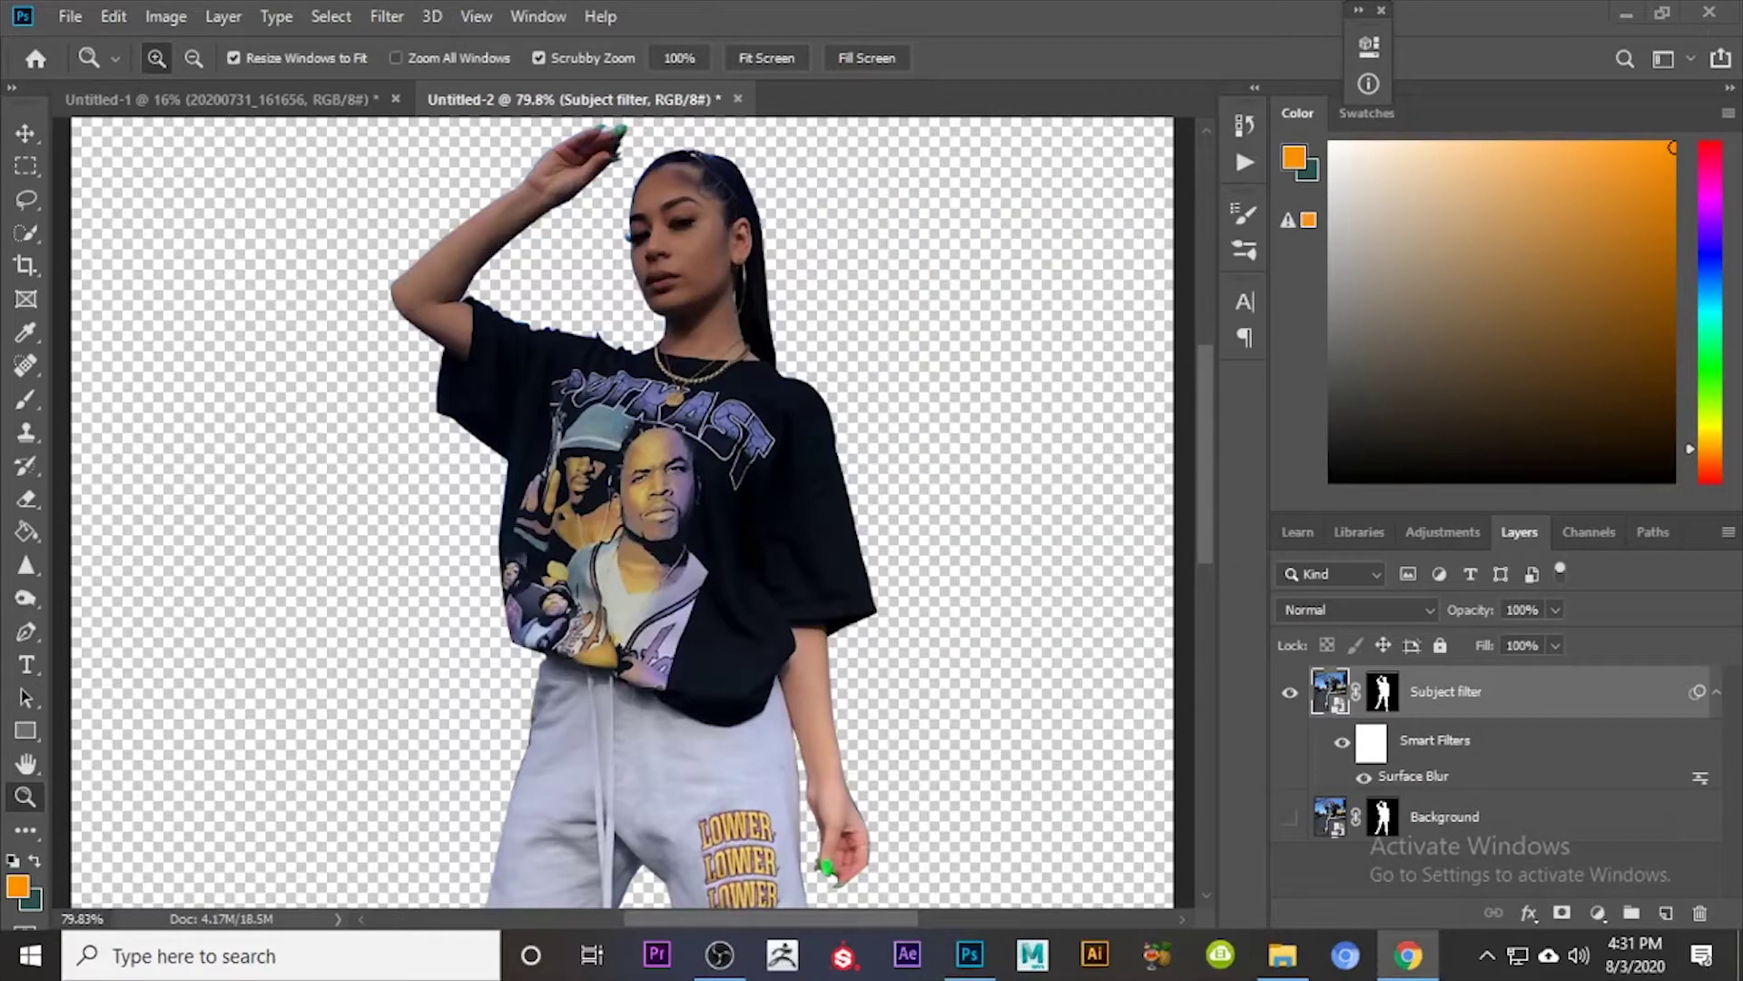
pyautogui.click(116, 17)
pyautogui.click(123, 17)
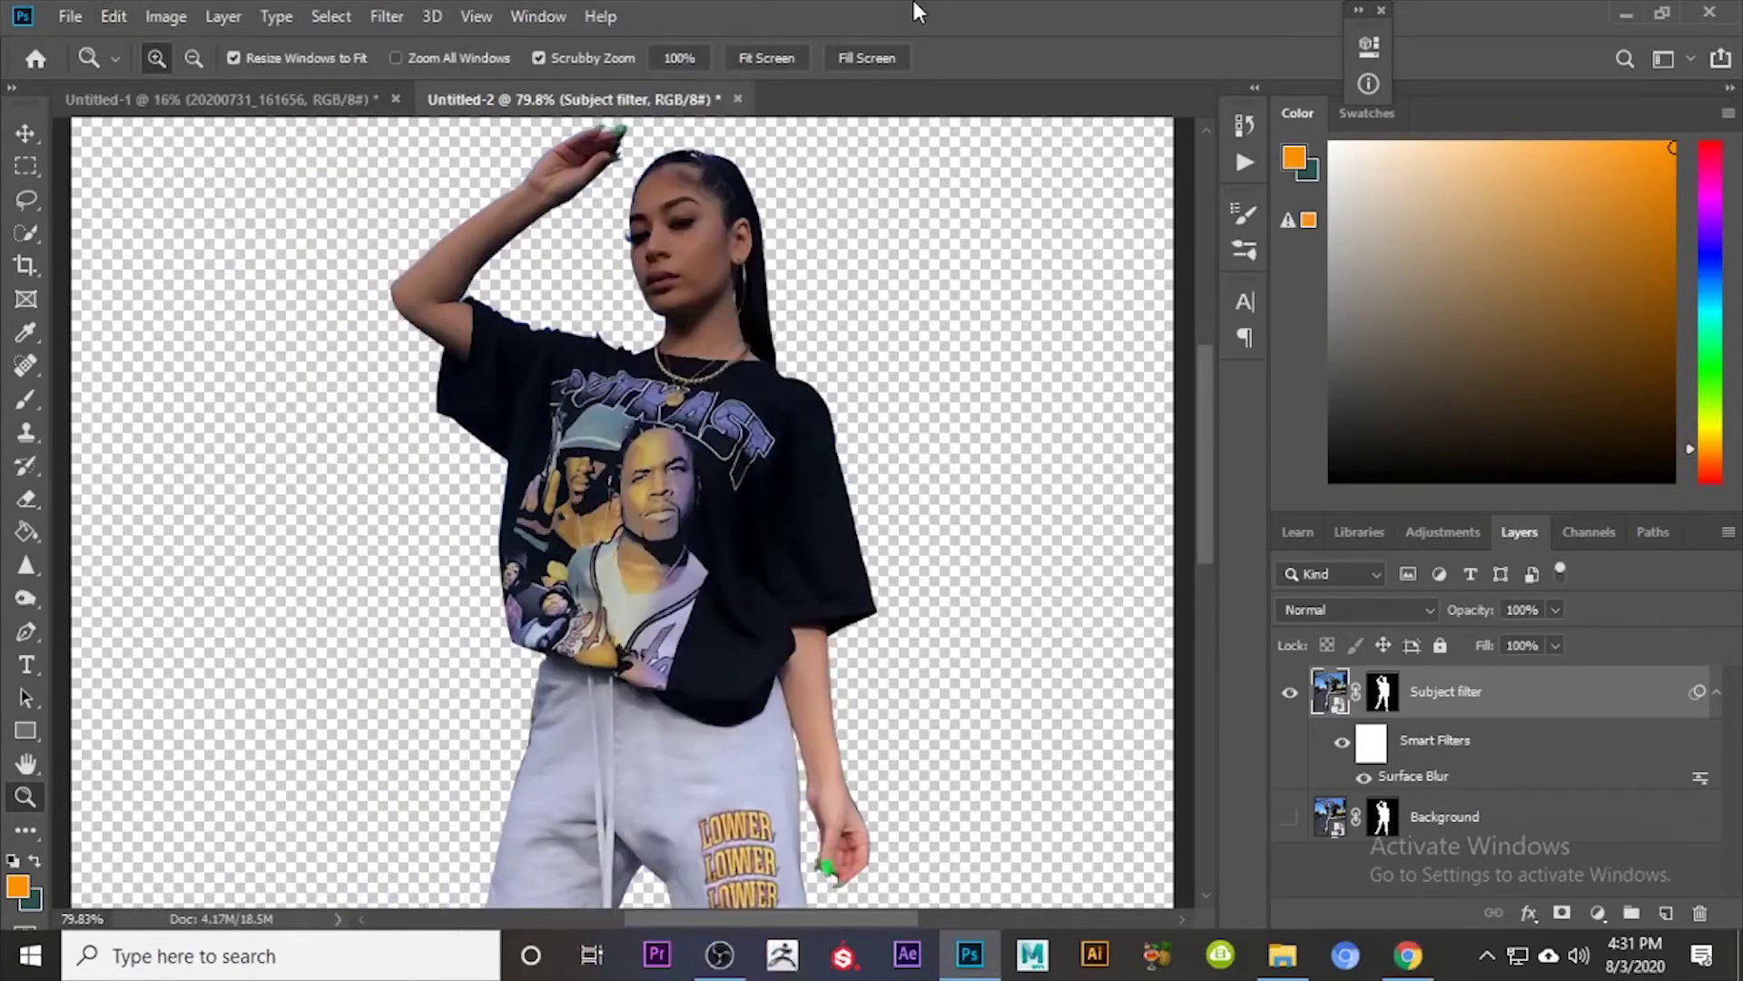
# Step: Apply Image > Adjustments > Shadows/Highlights with Shadows 79%, Highlights 49% and Color +69
pyautogui.click(175, 20)
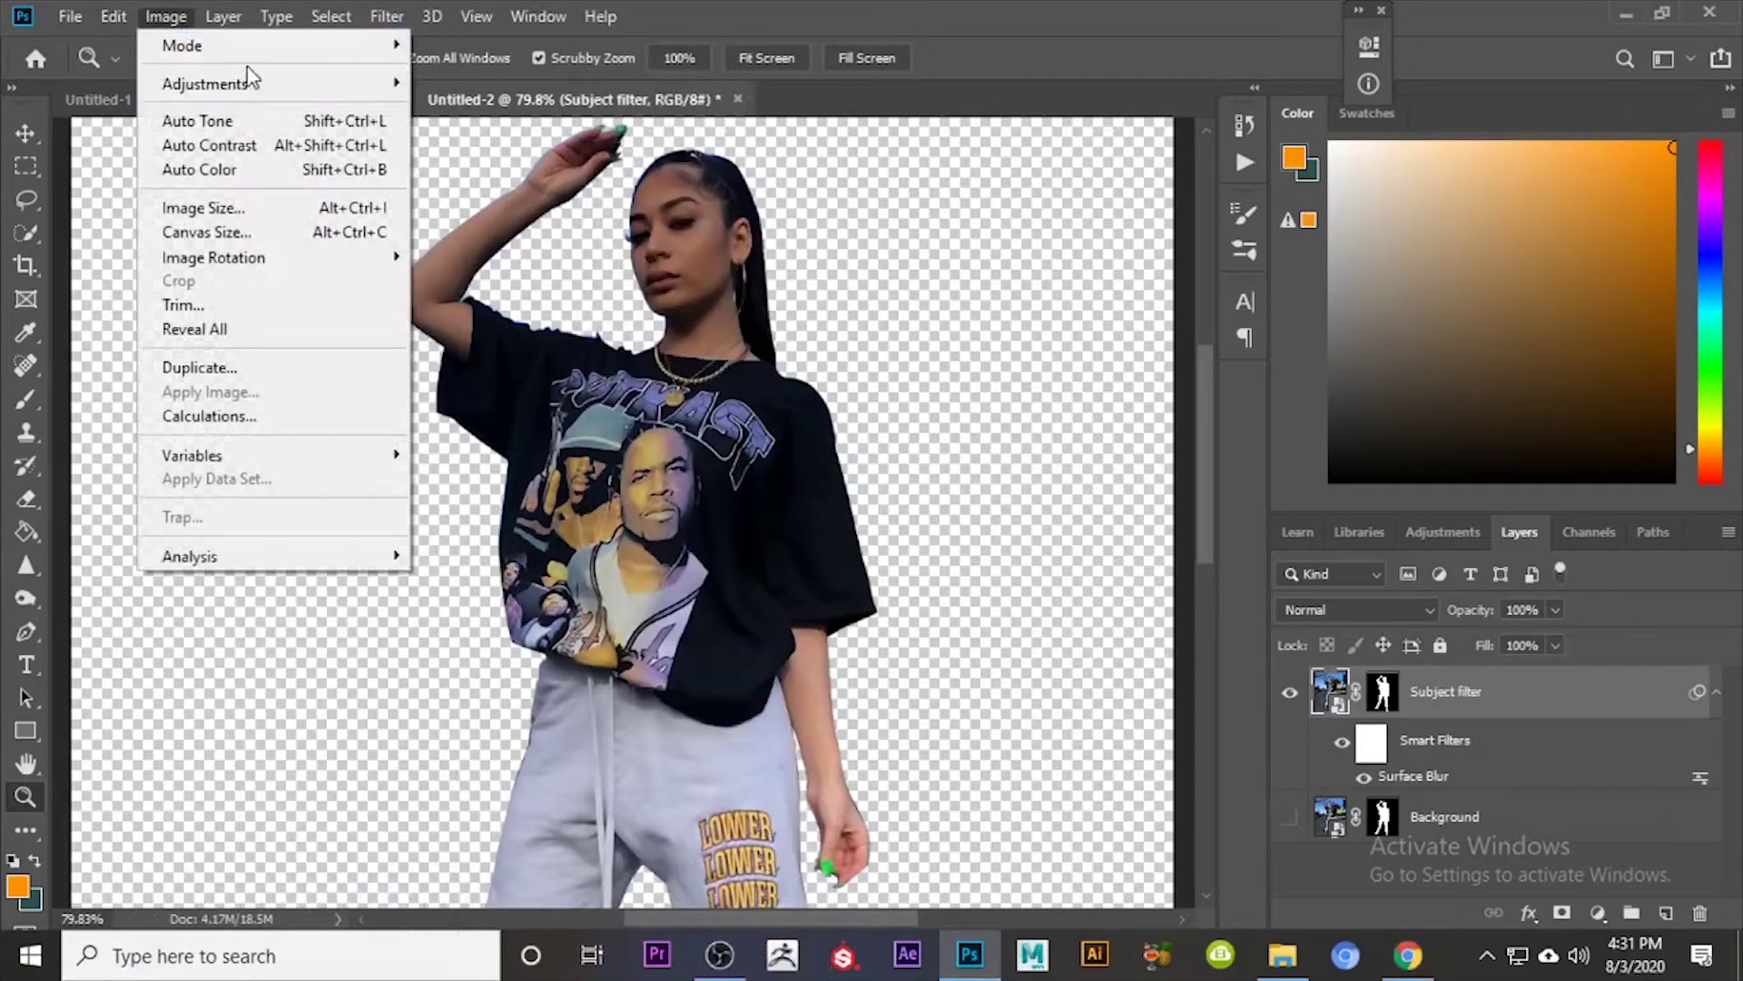
pyautogui.moveTo(259, 84)
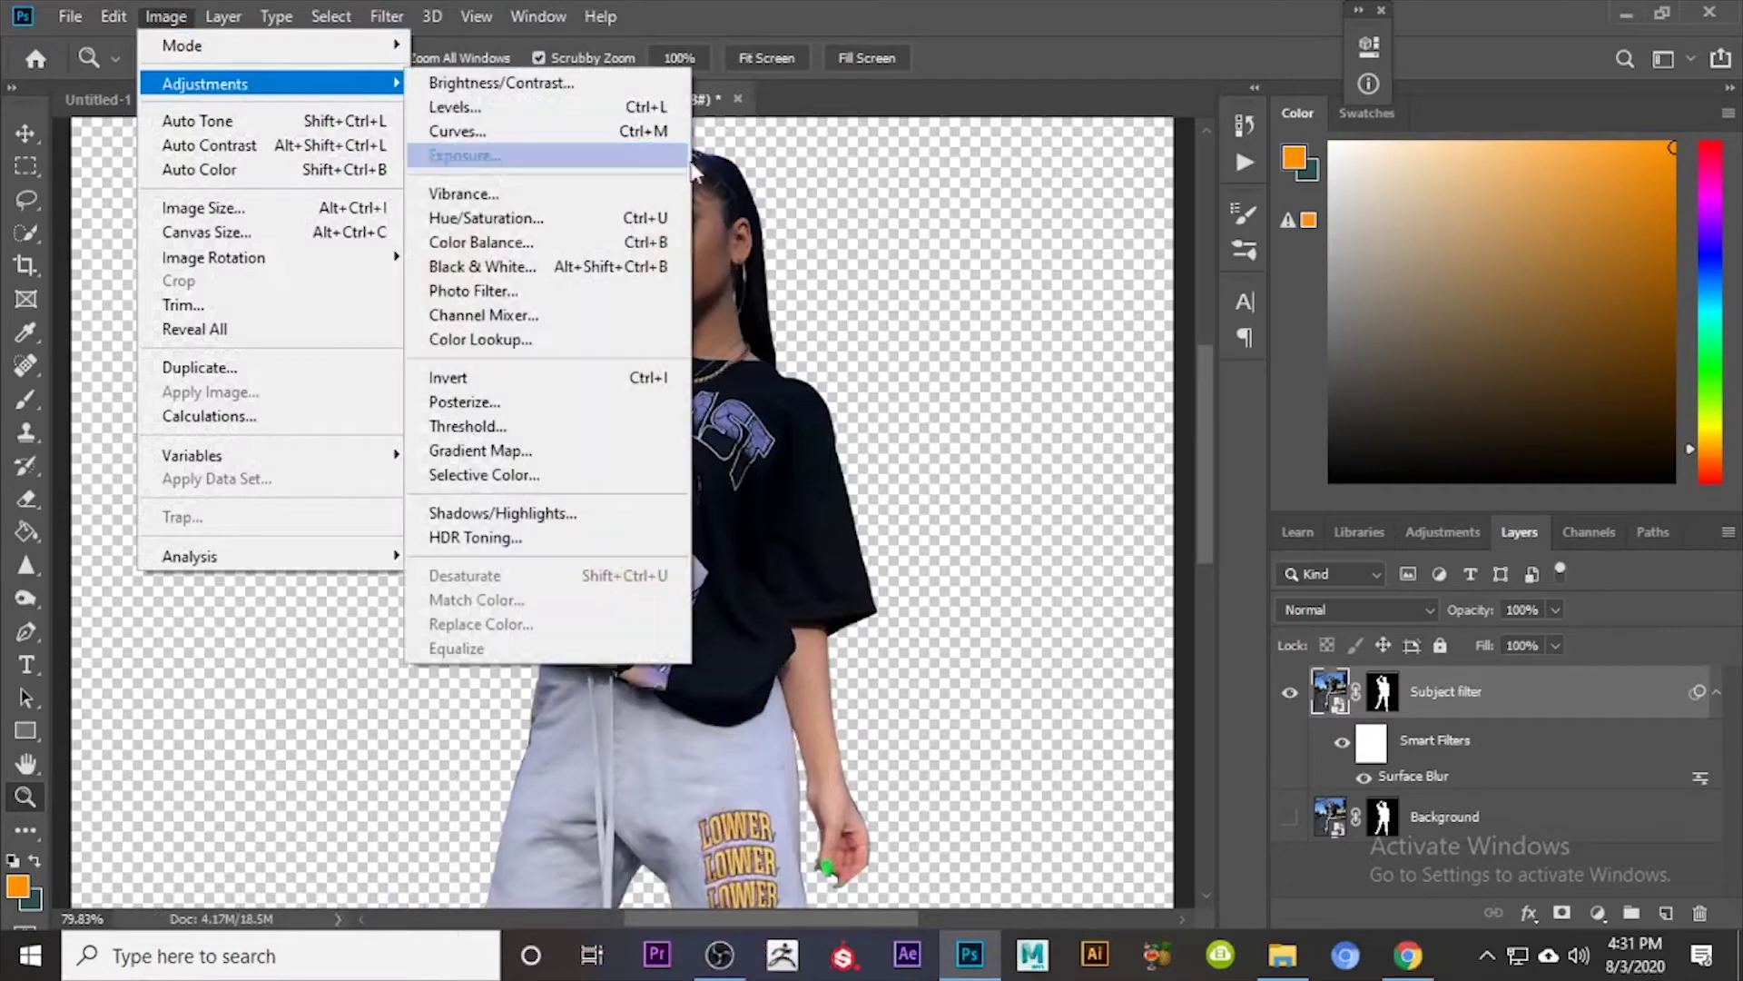
pyautogui.click(520, 514)
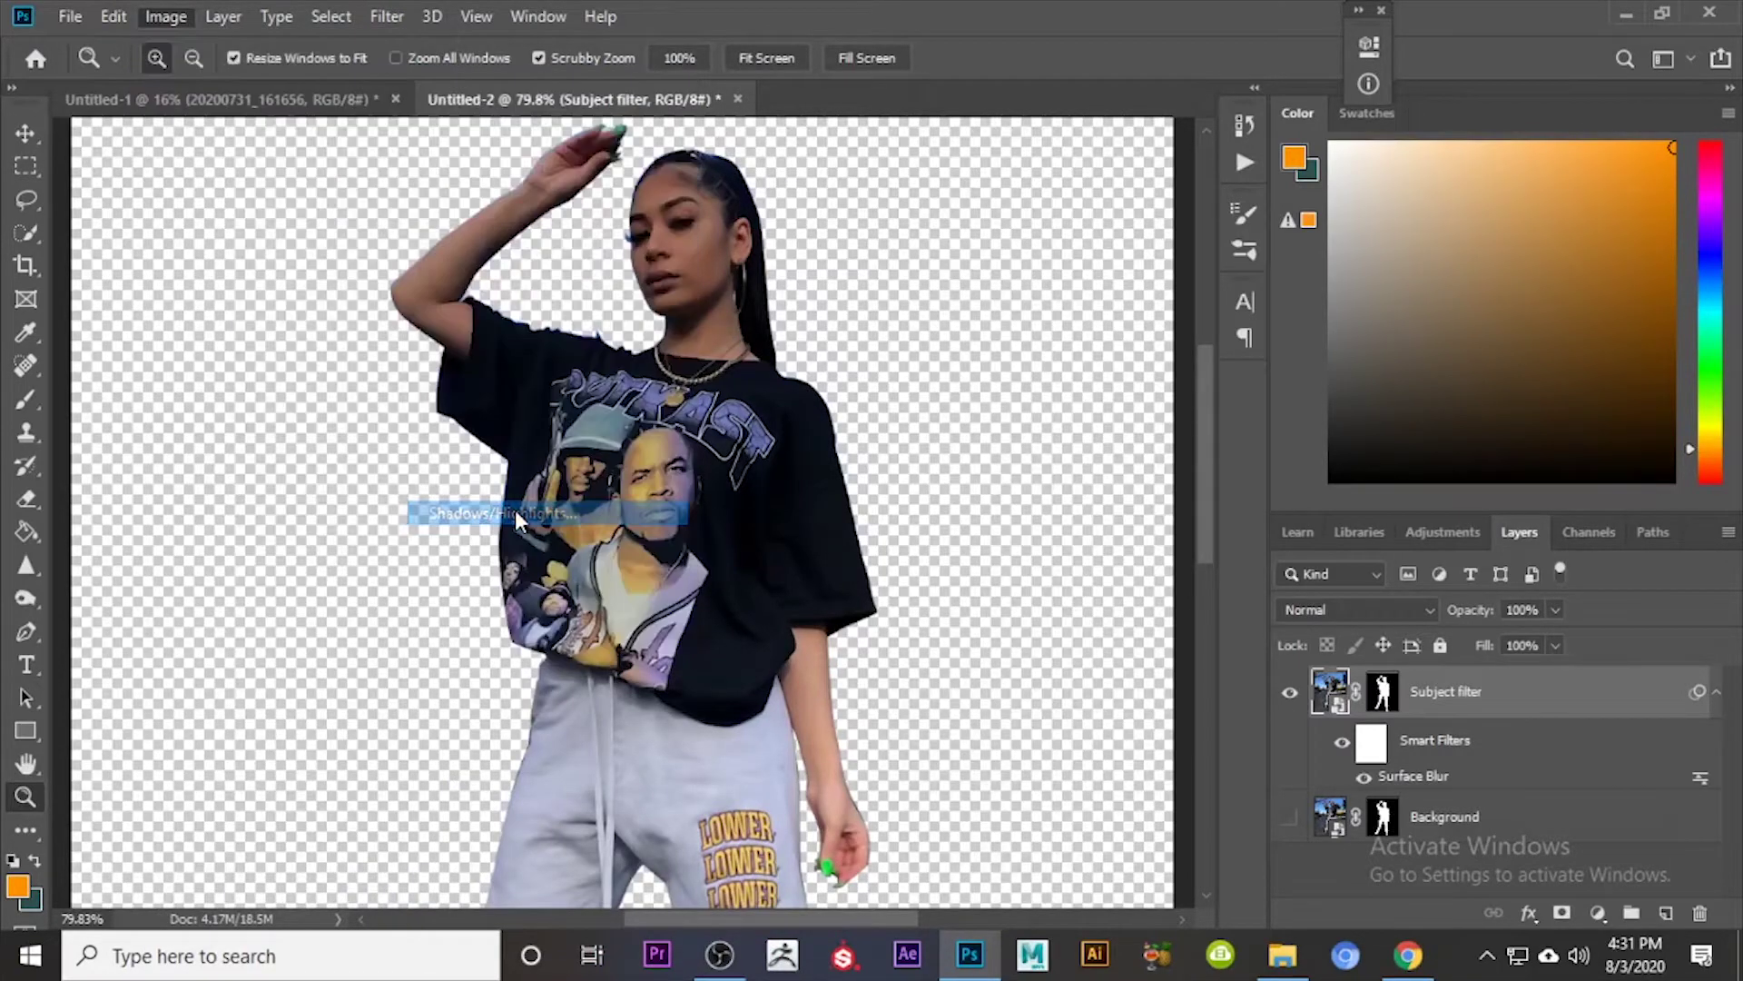
pyautogui.moveTo(860, 74); pyautogui.dragTo(1234, 89)
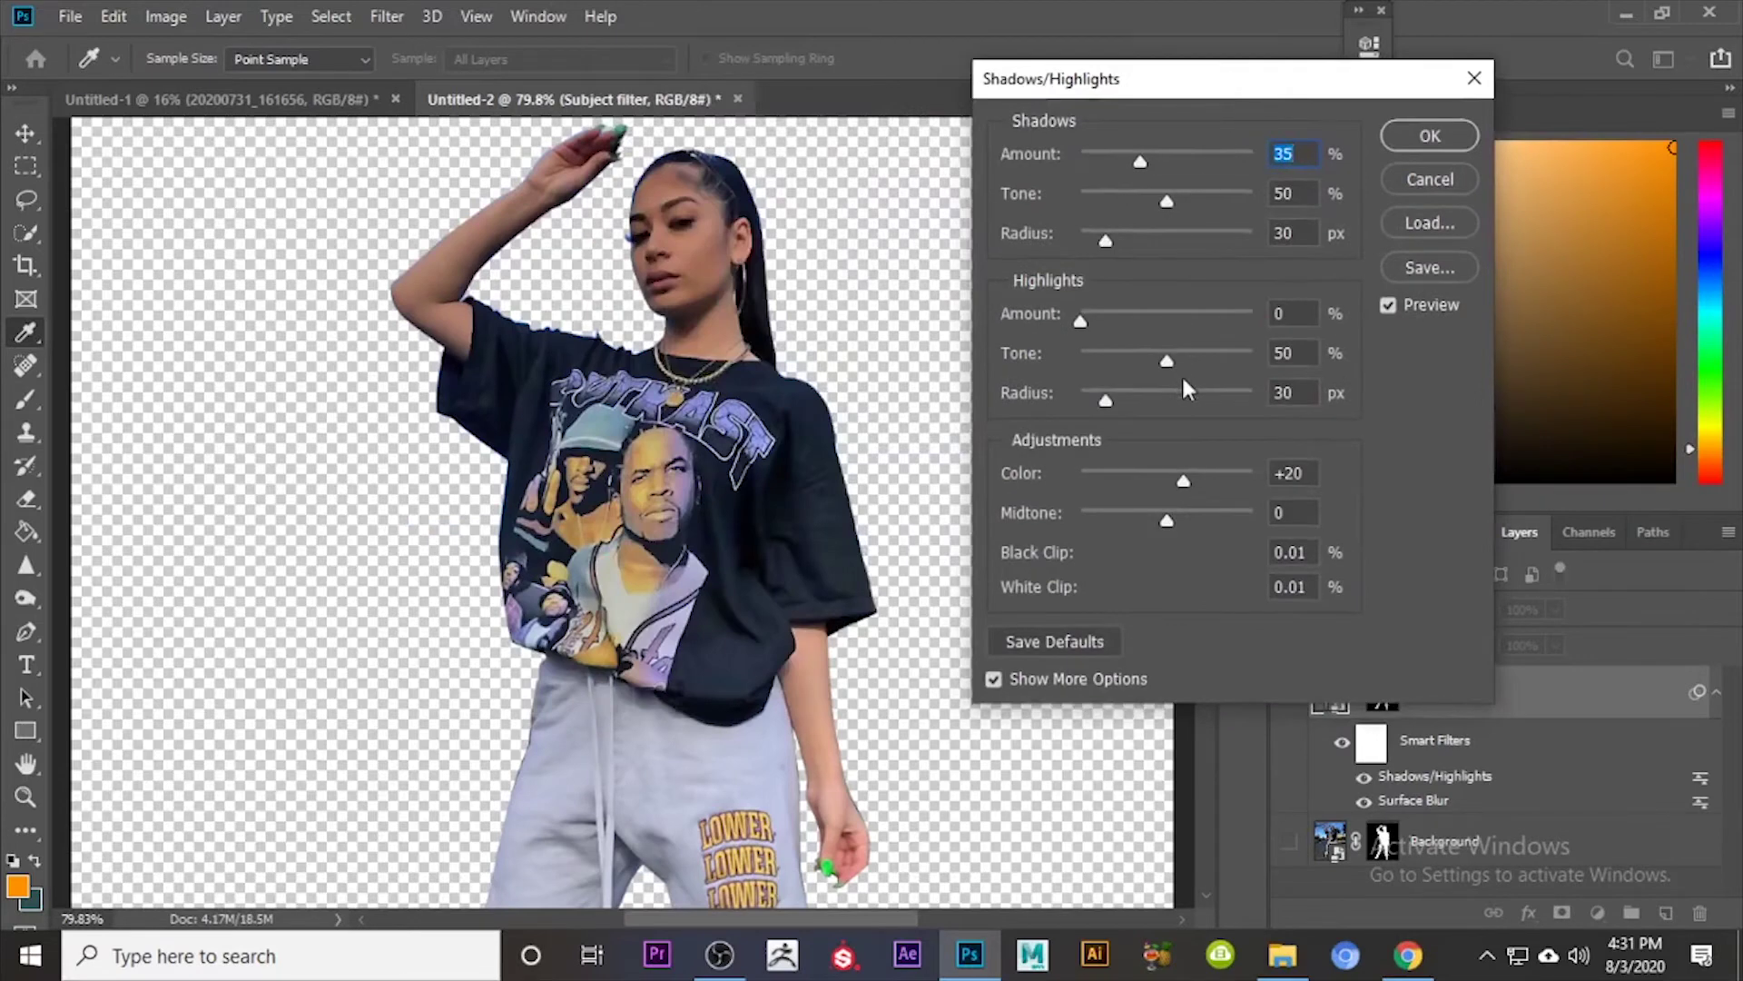
pyautogui.moveTo(1081, 321); pyautogui.dragTo(1116, 315)
pyautogui.moveTo(1141, 162); pyautogui.dragTo(1215, 155)
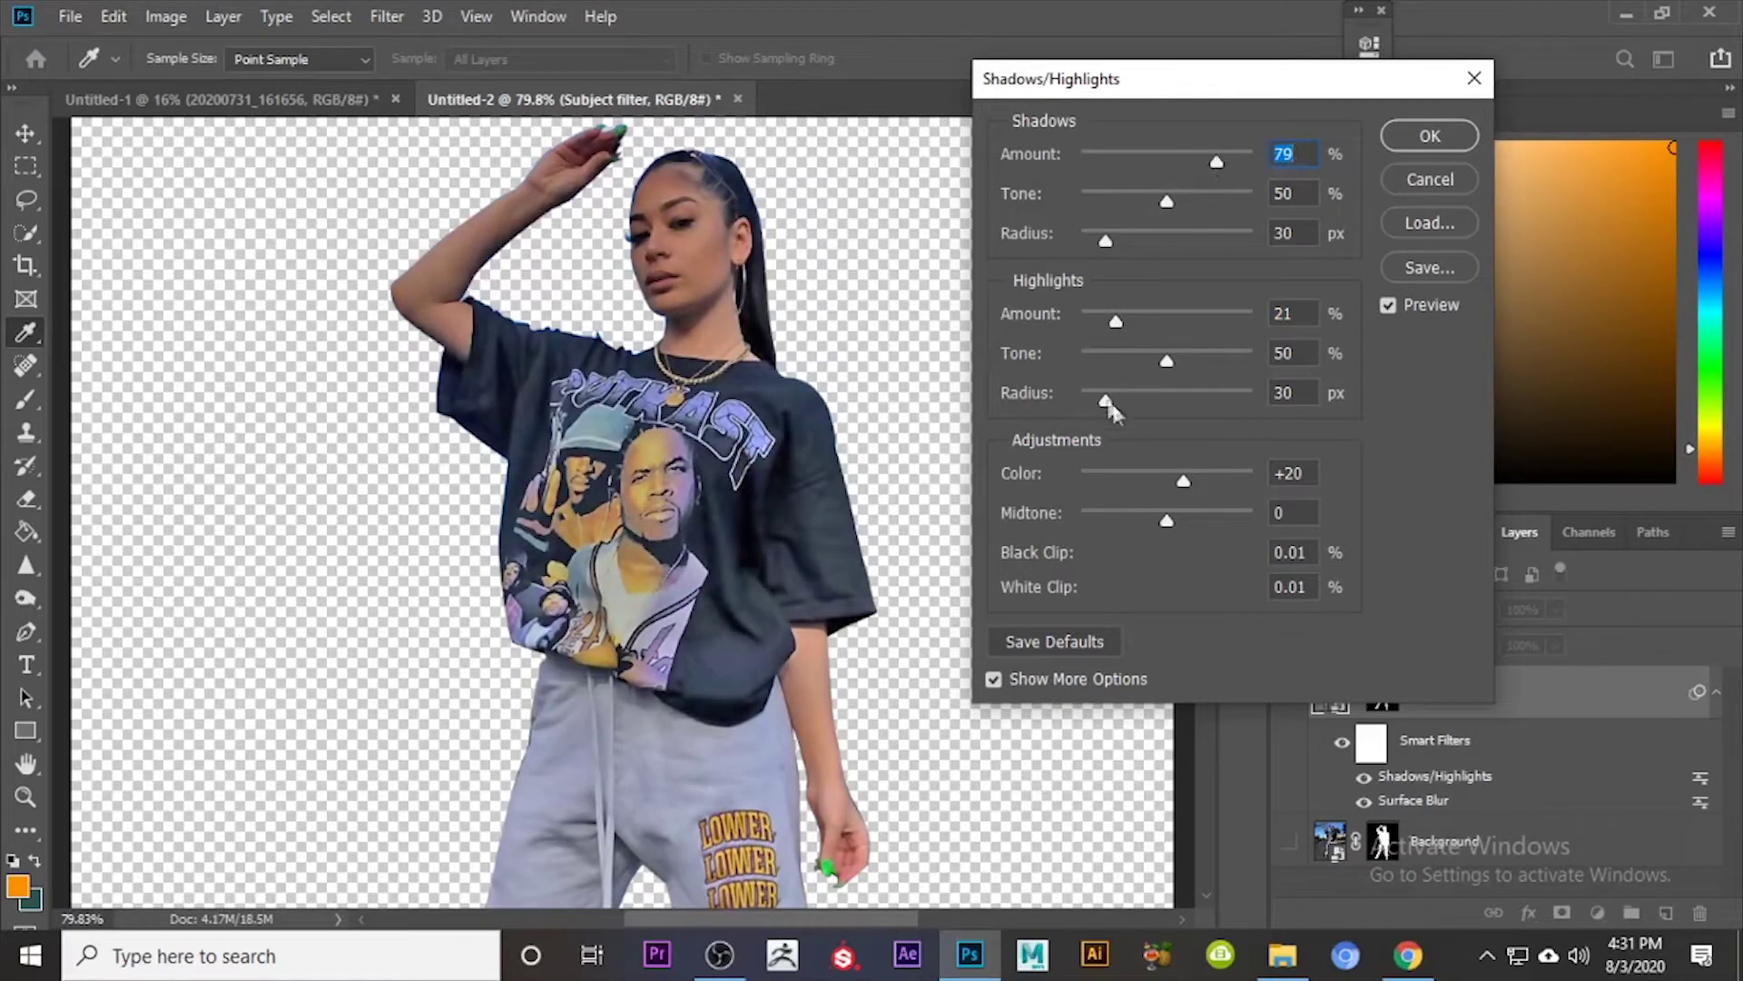
pyautogui.moveTo(1116, 320); pyautogui.dragTo(1164, 313)
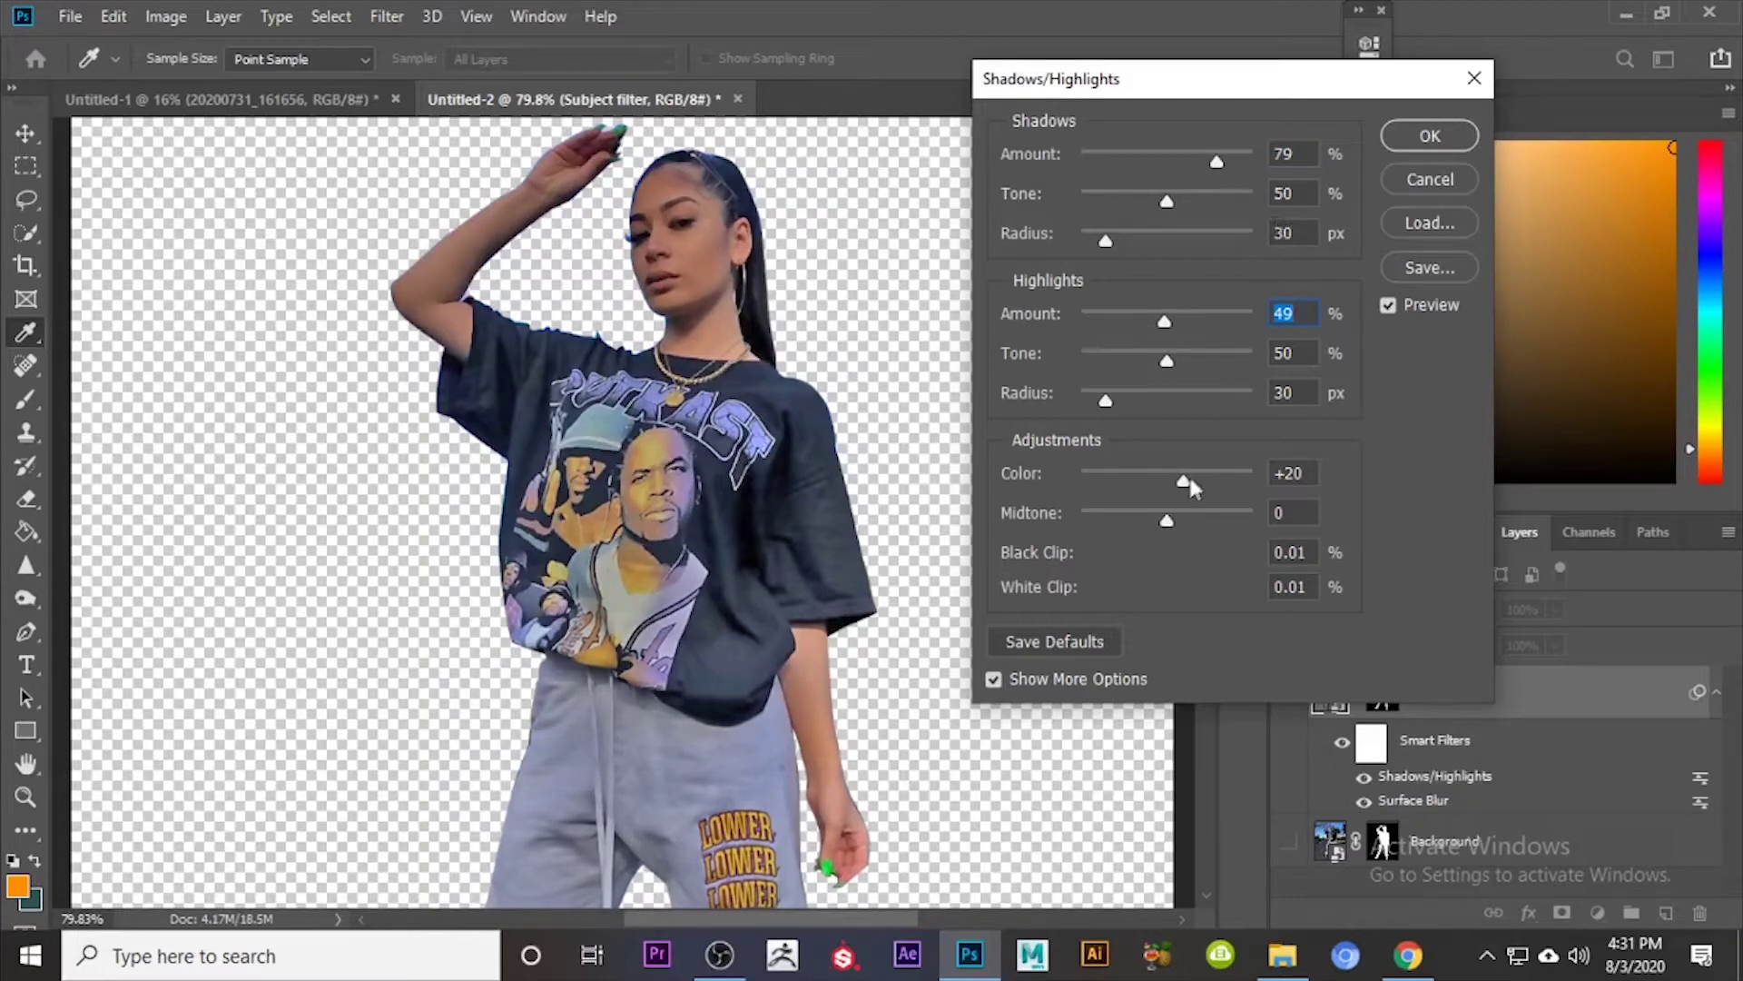
pyautogui.moveTo(1187, 481); pyautogui.dragTo(1227, 477)
pyautogui.click(1421, 138)
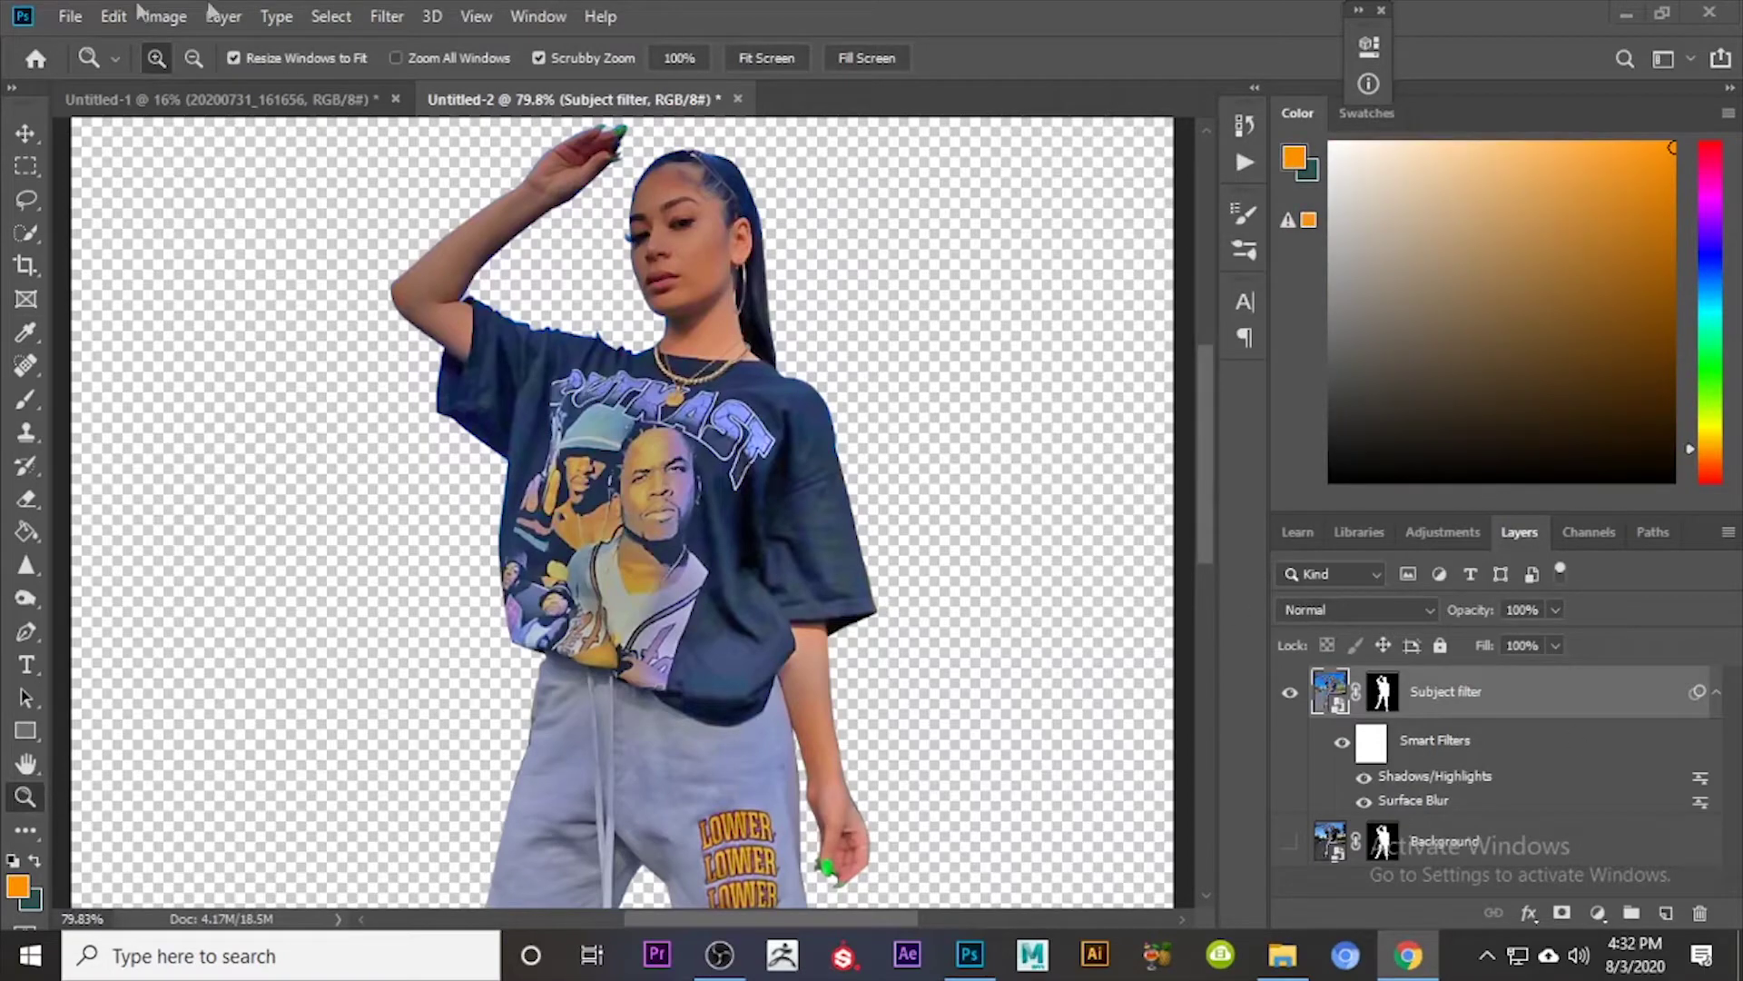
# Step: Add an Unsharp Mask smart filter to the woman at Amount 500% and Radius 2.1 px
pyautogui.click(387, 16)
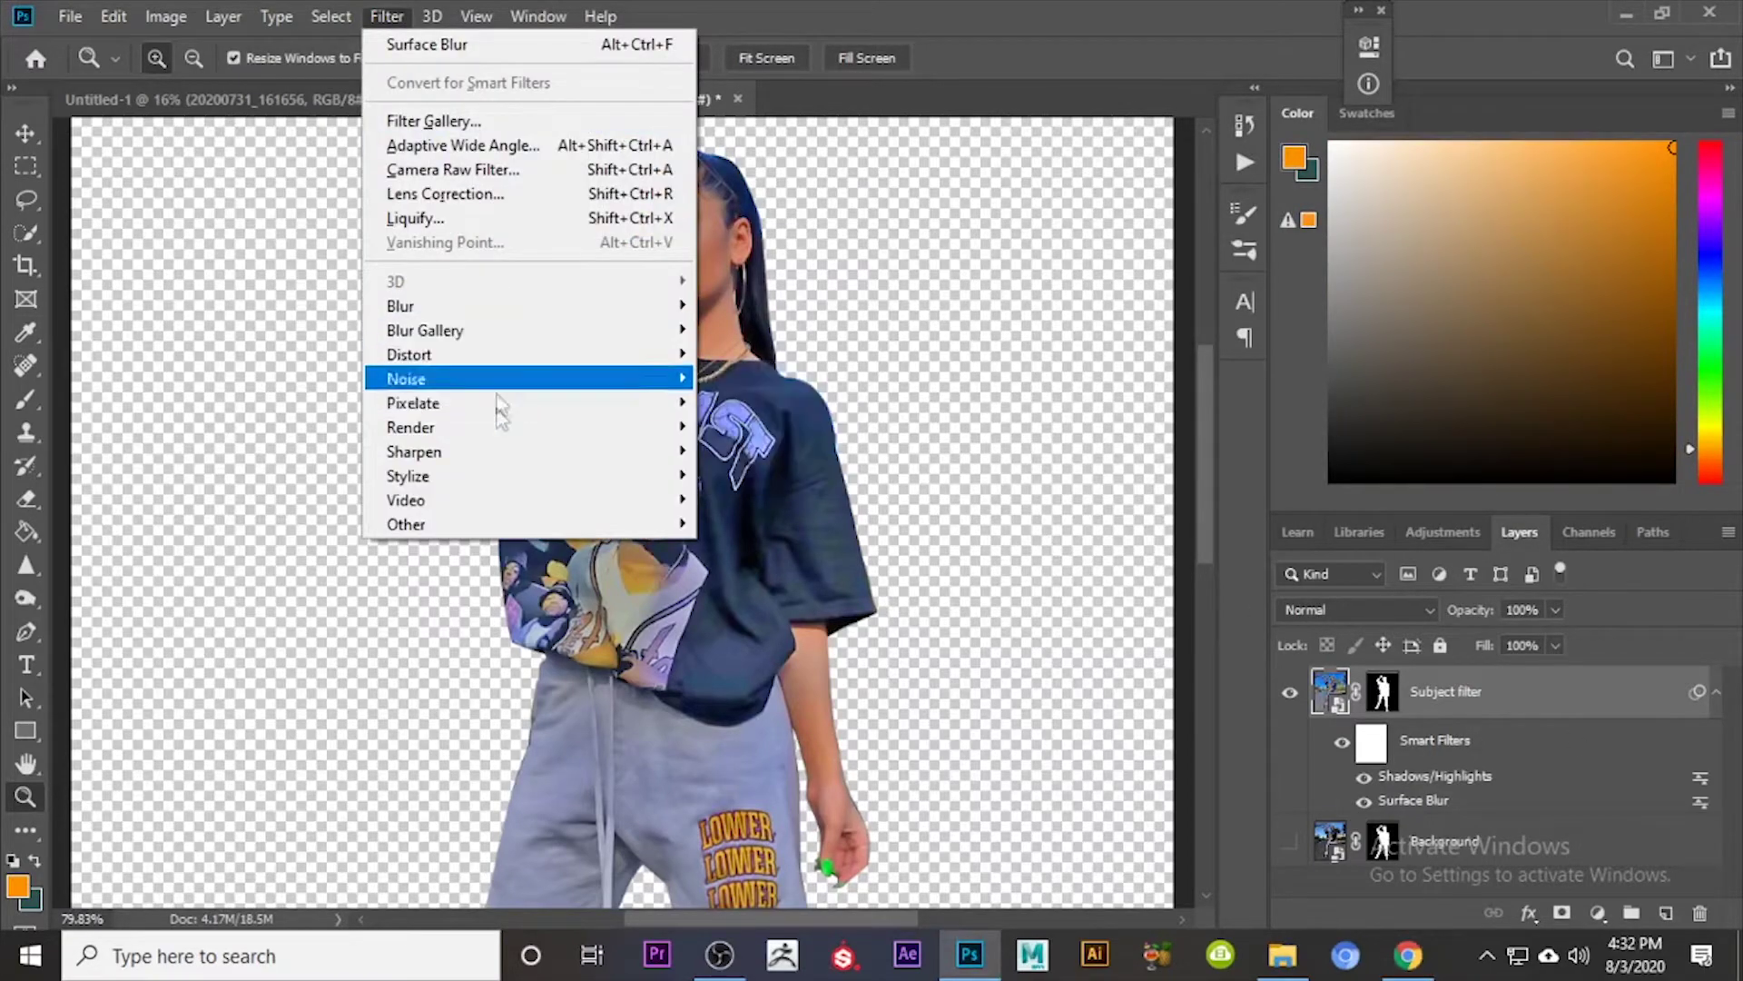
pyautogui.moveTo(491, 454)
pyautogui.click(717, 572)
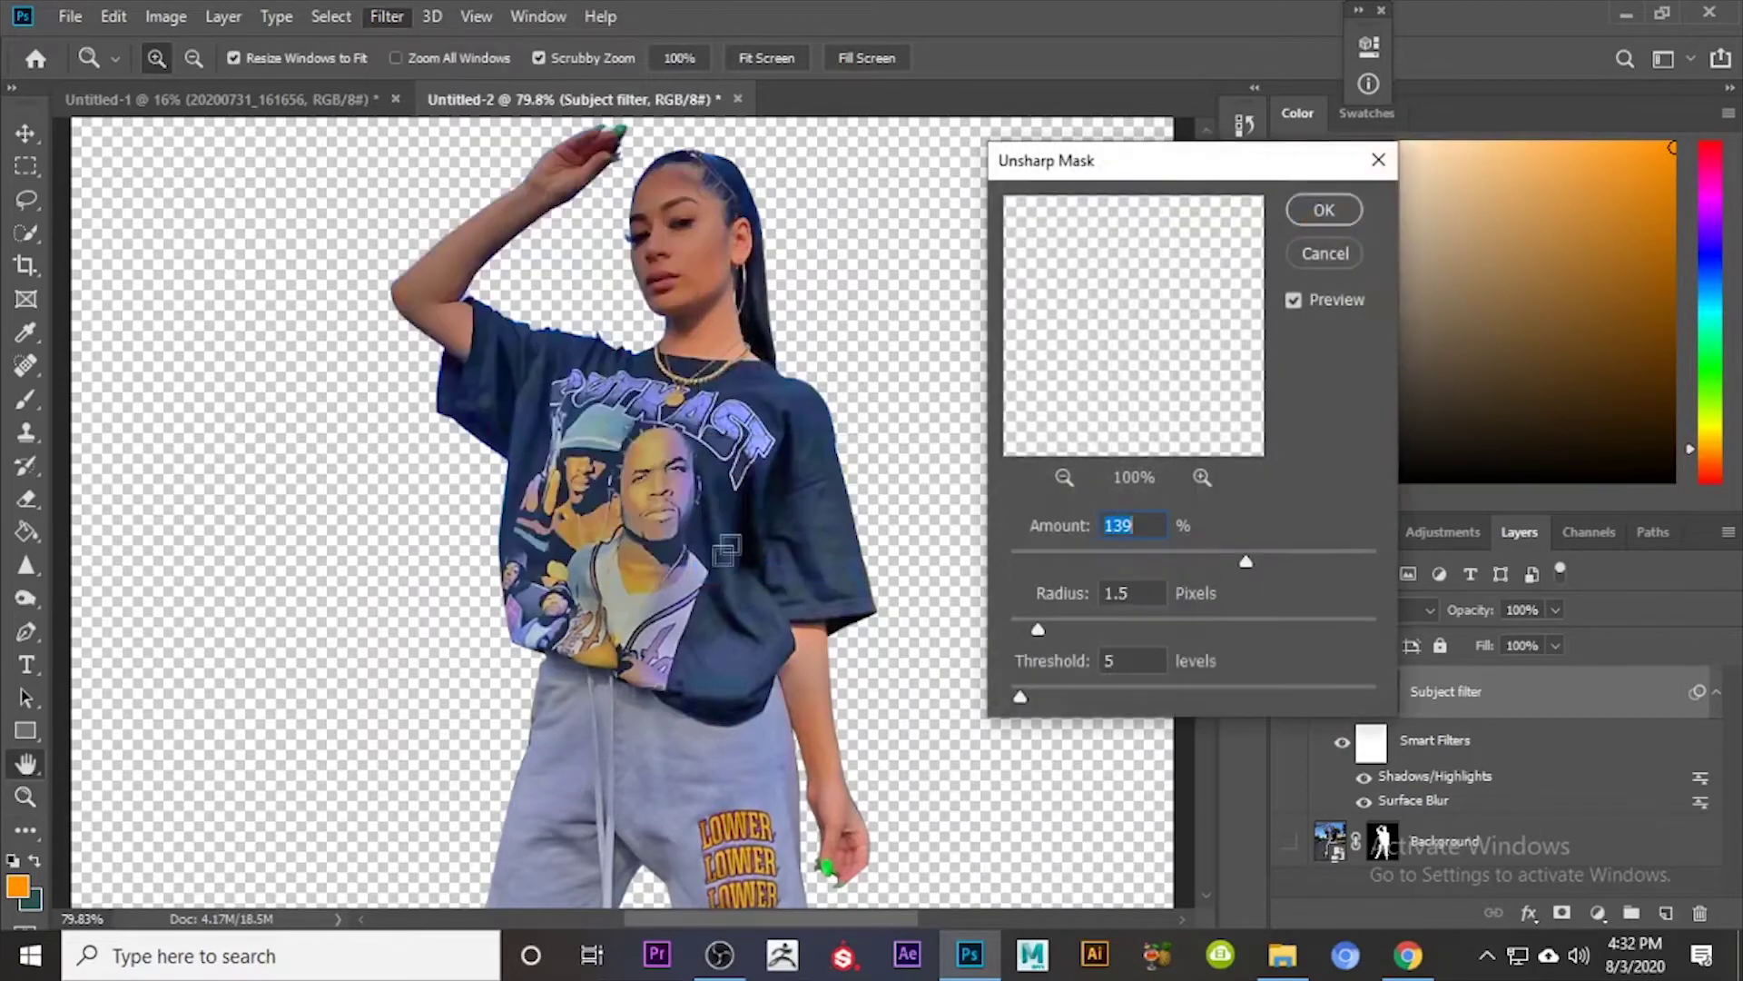
pyautogui.moveTo(1167, 436); pyautogui.dragTo(1114, 489)
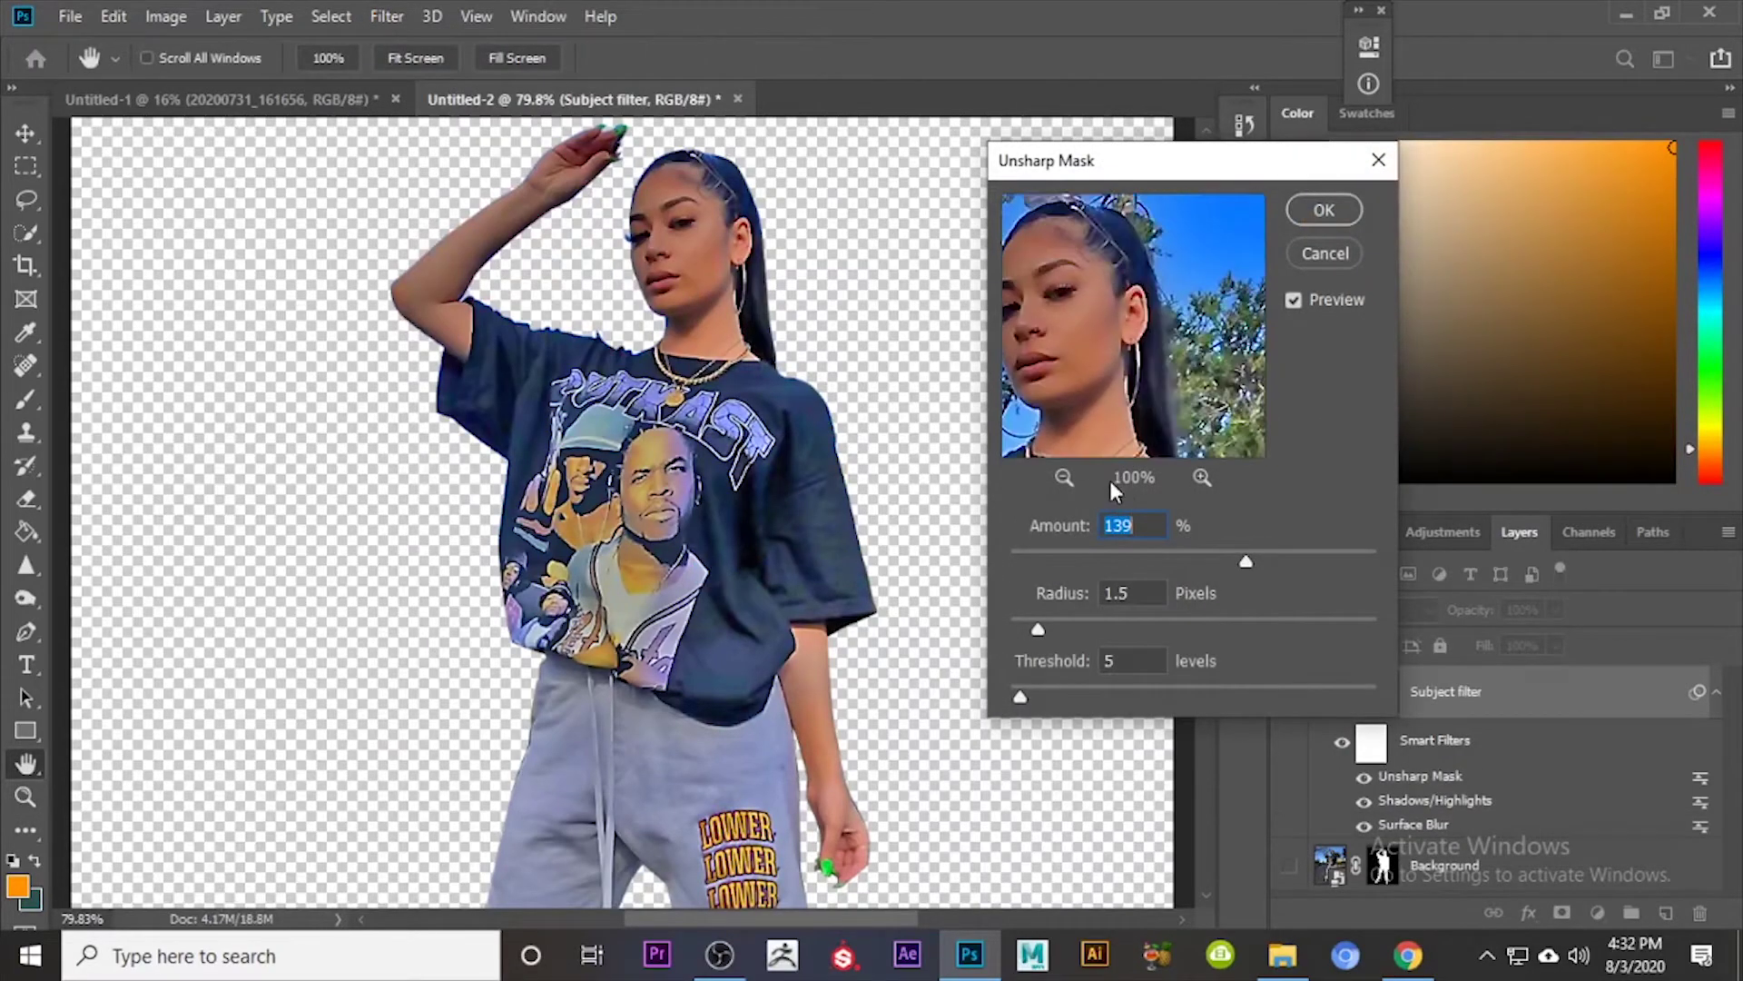
pyautogui.moveTo(1245, 561); pyautogui.dragTo(1534, 554)
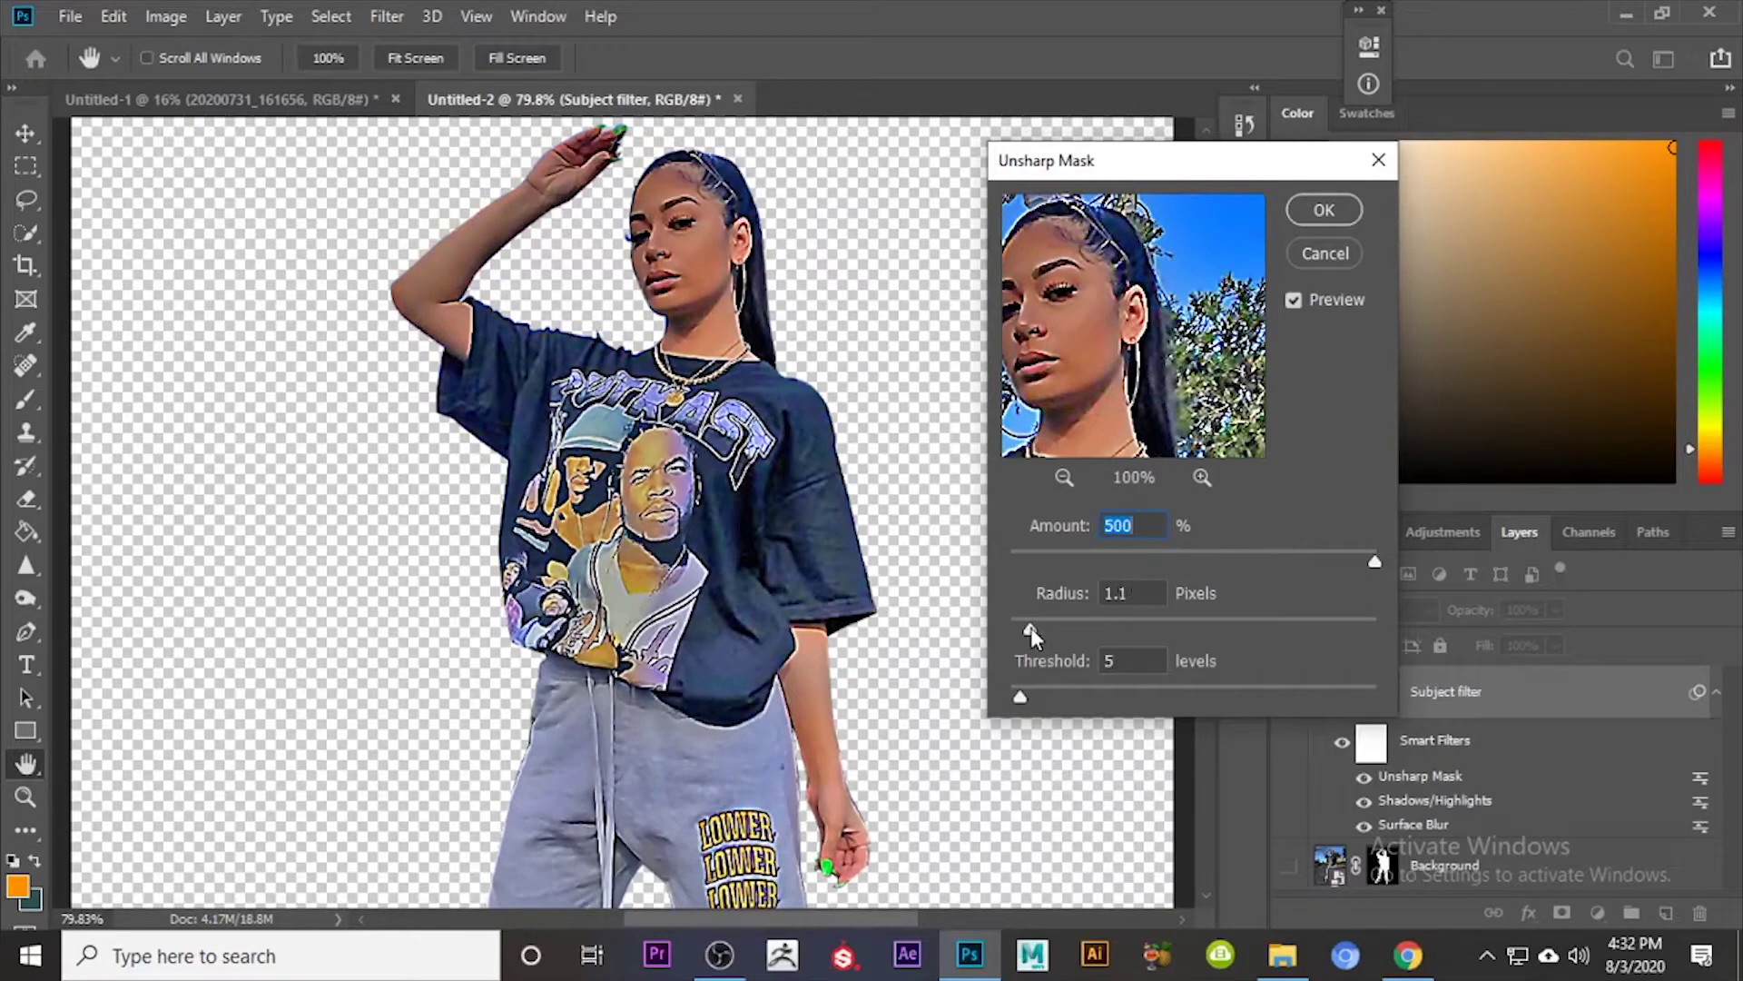
pyautogui.moveTo(1031, 628)
pyautogui.mouseDown()
pyautogui.moveTo(1074, 626)
pyautogui.moveTo(1059, 626)
pyautogui.mouseUp()
pyautogui.moveTo(1041, 633)
pyautogui.mouseDown()
pyautogui.moveTo(1026, 628)
pyautogui.moveTo(1056, 626)
pyautogui.mouseUp()
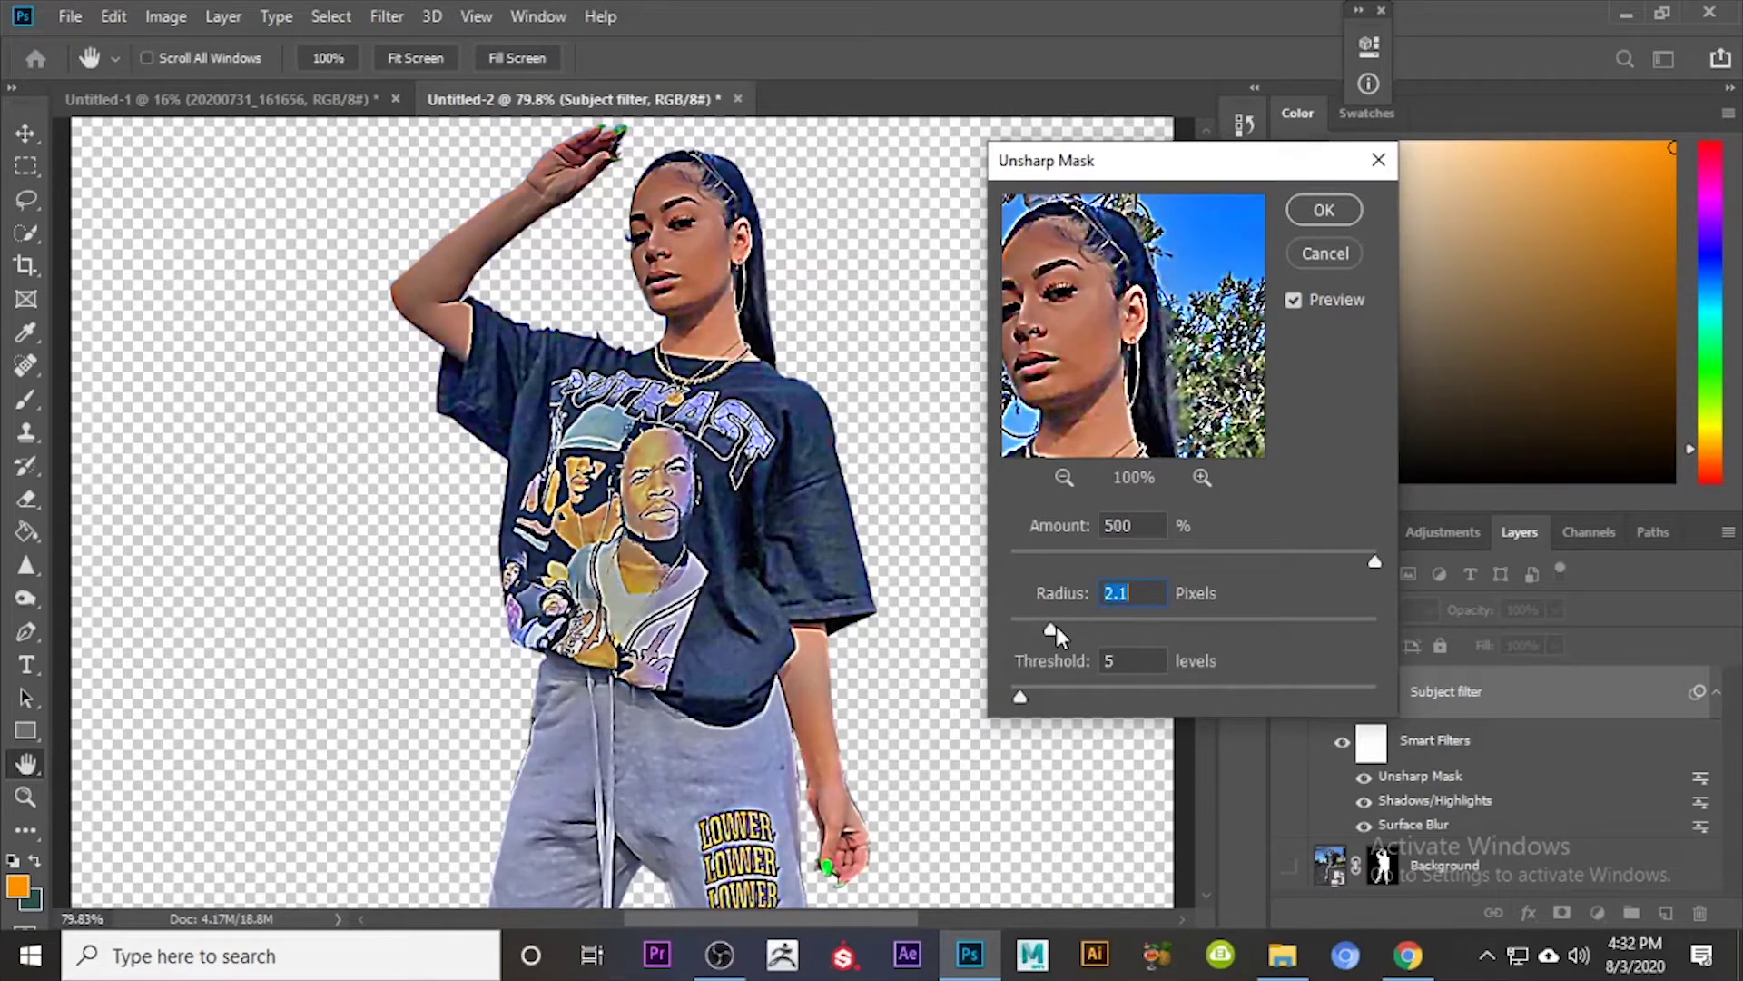
pyautogui.click(1322, 207)
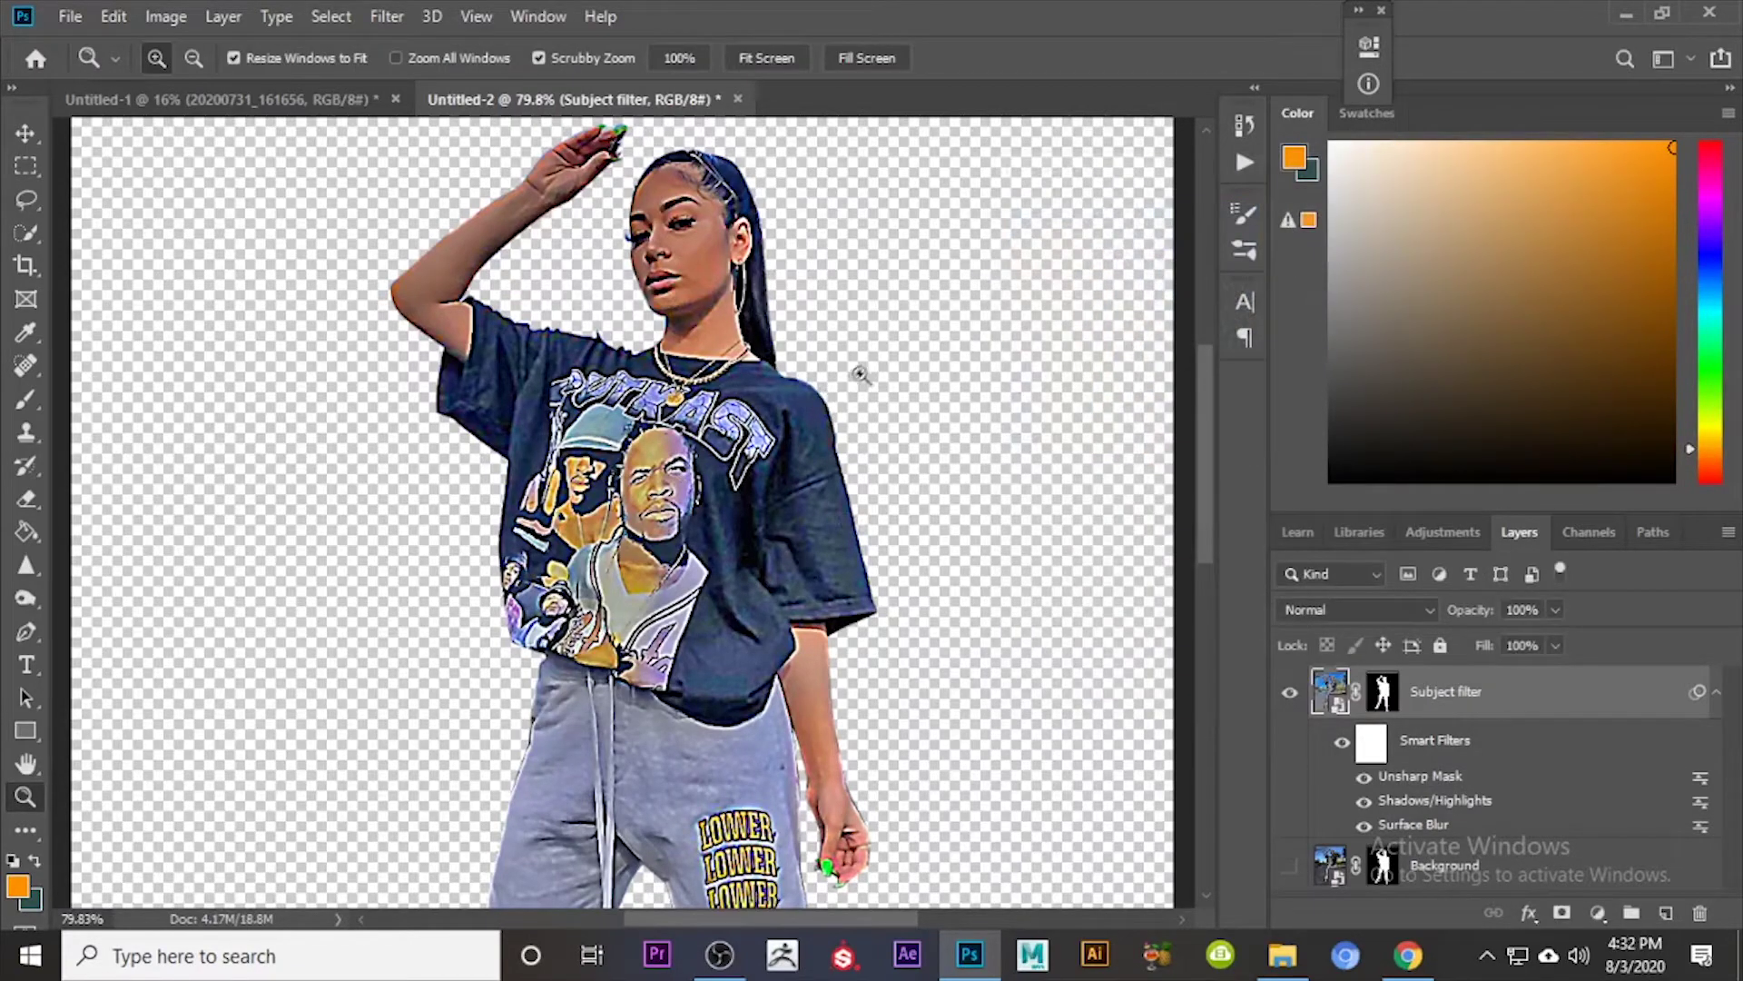
pyautogui.scroll(2, 845, 400)
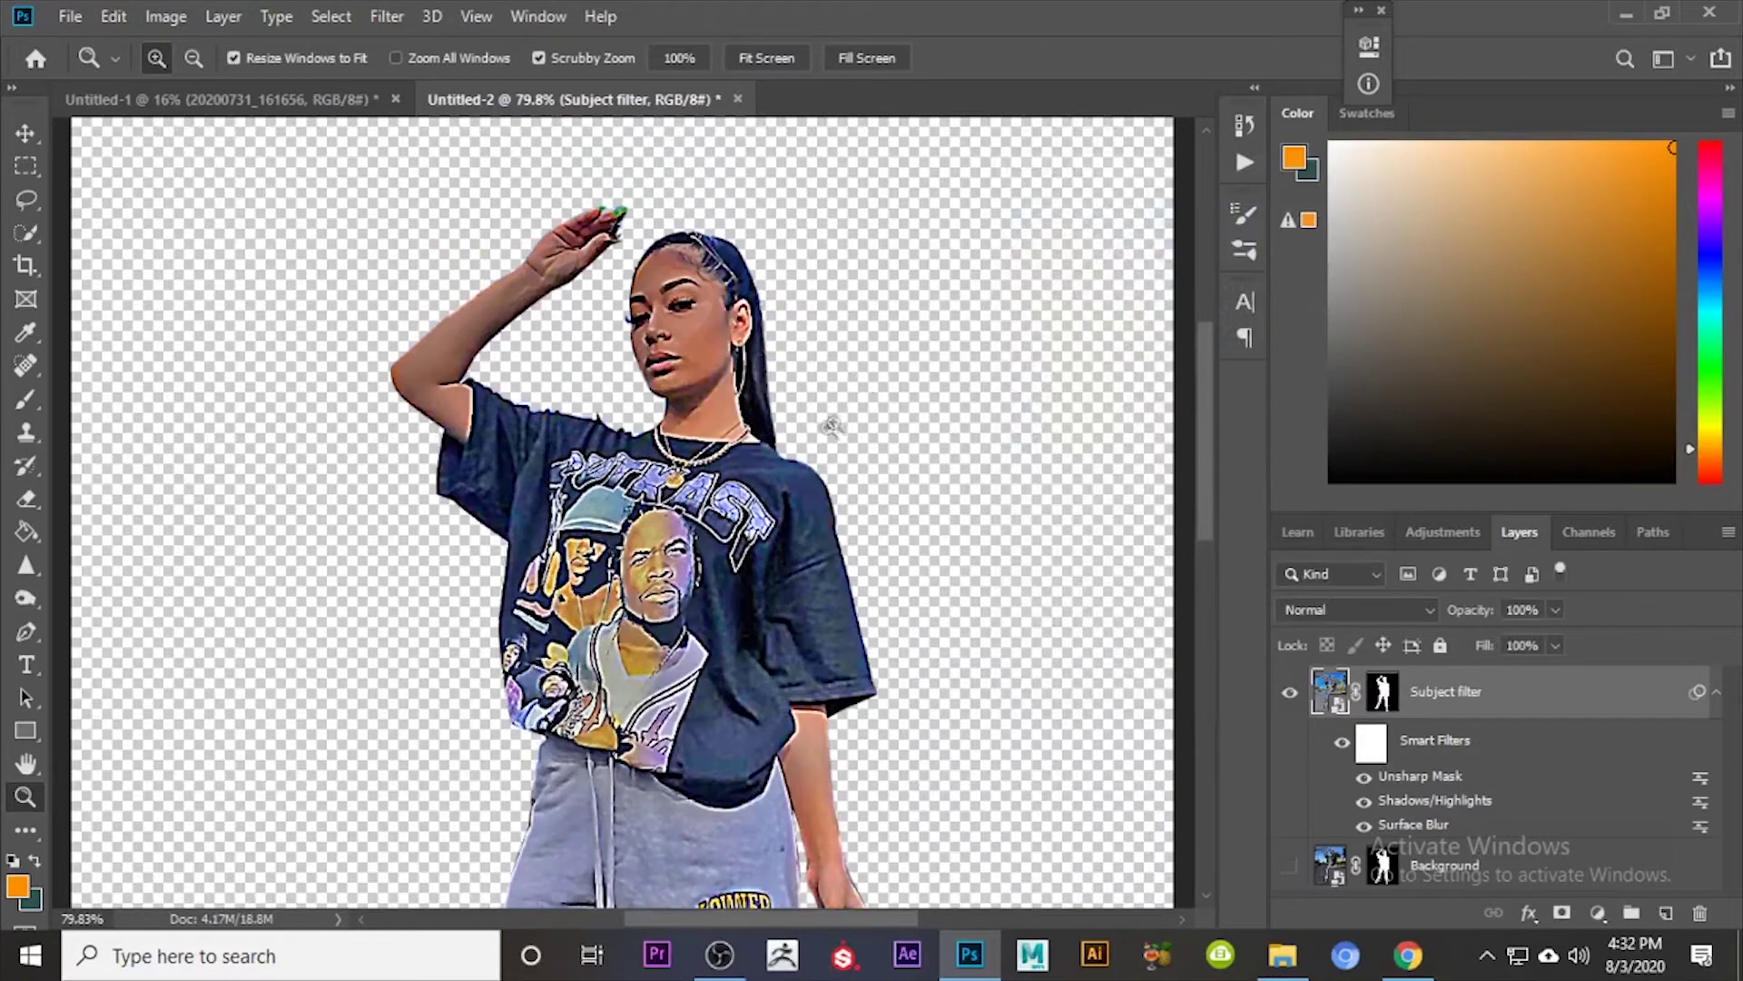
# Step: Reopen the Unsharp Mask filter and lower its Amount from 500% to about 102%
pyautogui.doubleClick(1420, 776)
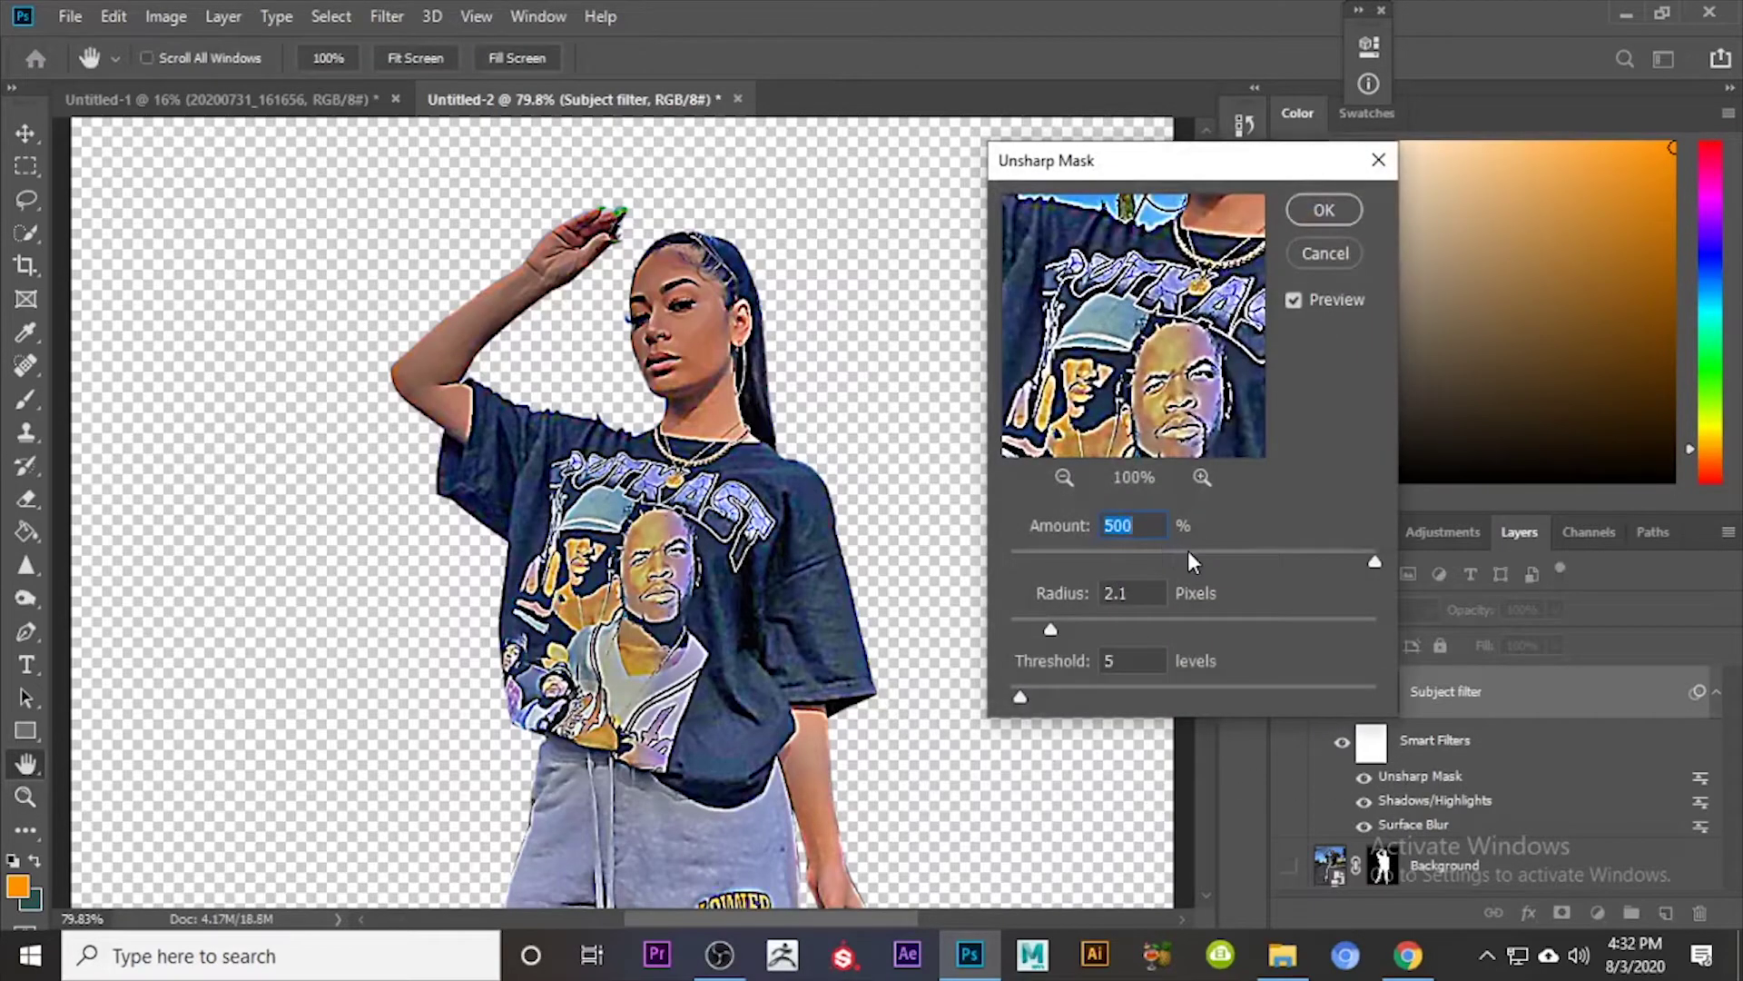
pyautogui.moveTo(1187, 550); pyautogui.dragTo(1321, 557)
pyautogui.click(1324, 211)
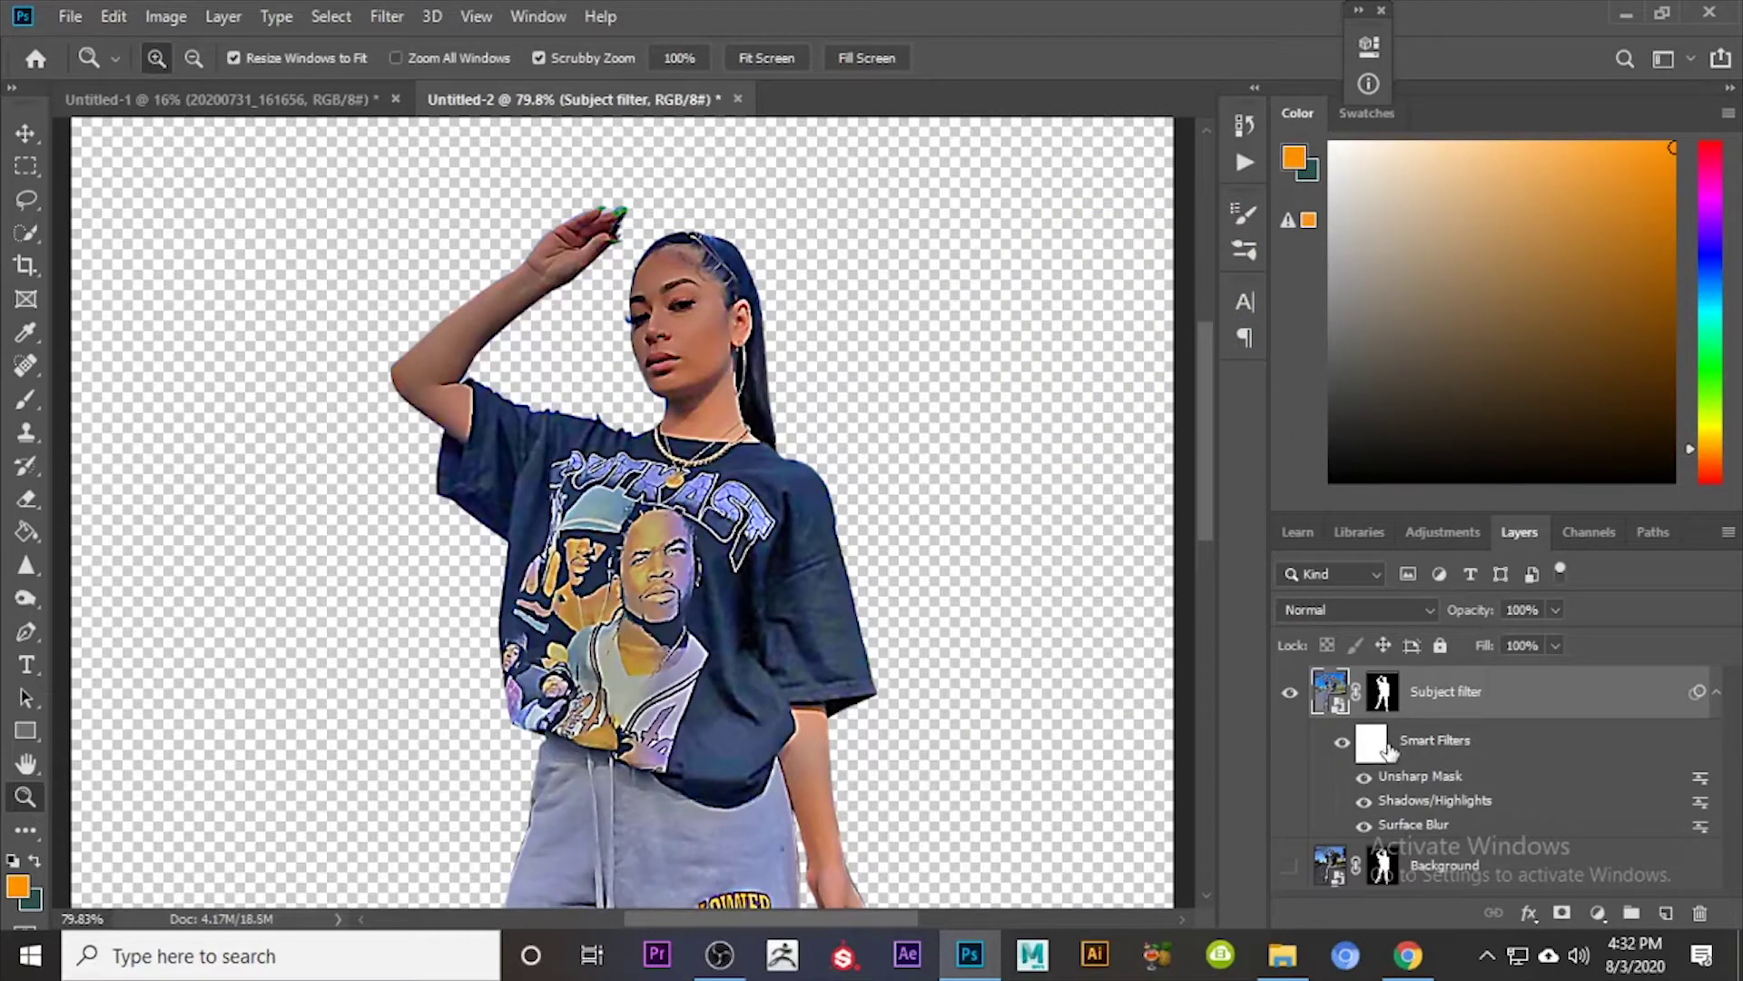
# Step: Apply a Diffuse smart filter in Anisotropic mode to the woman
pyautogui.click(380, 20)
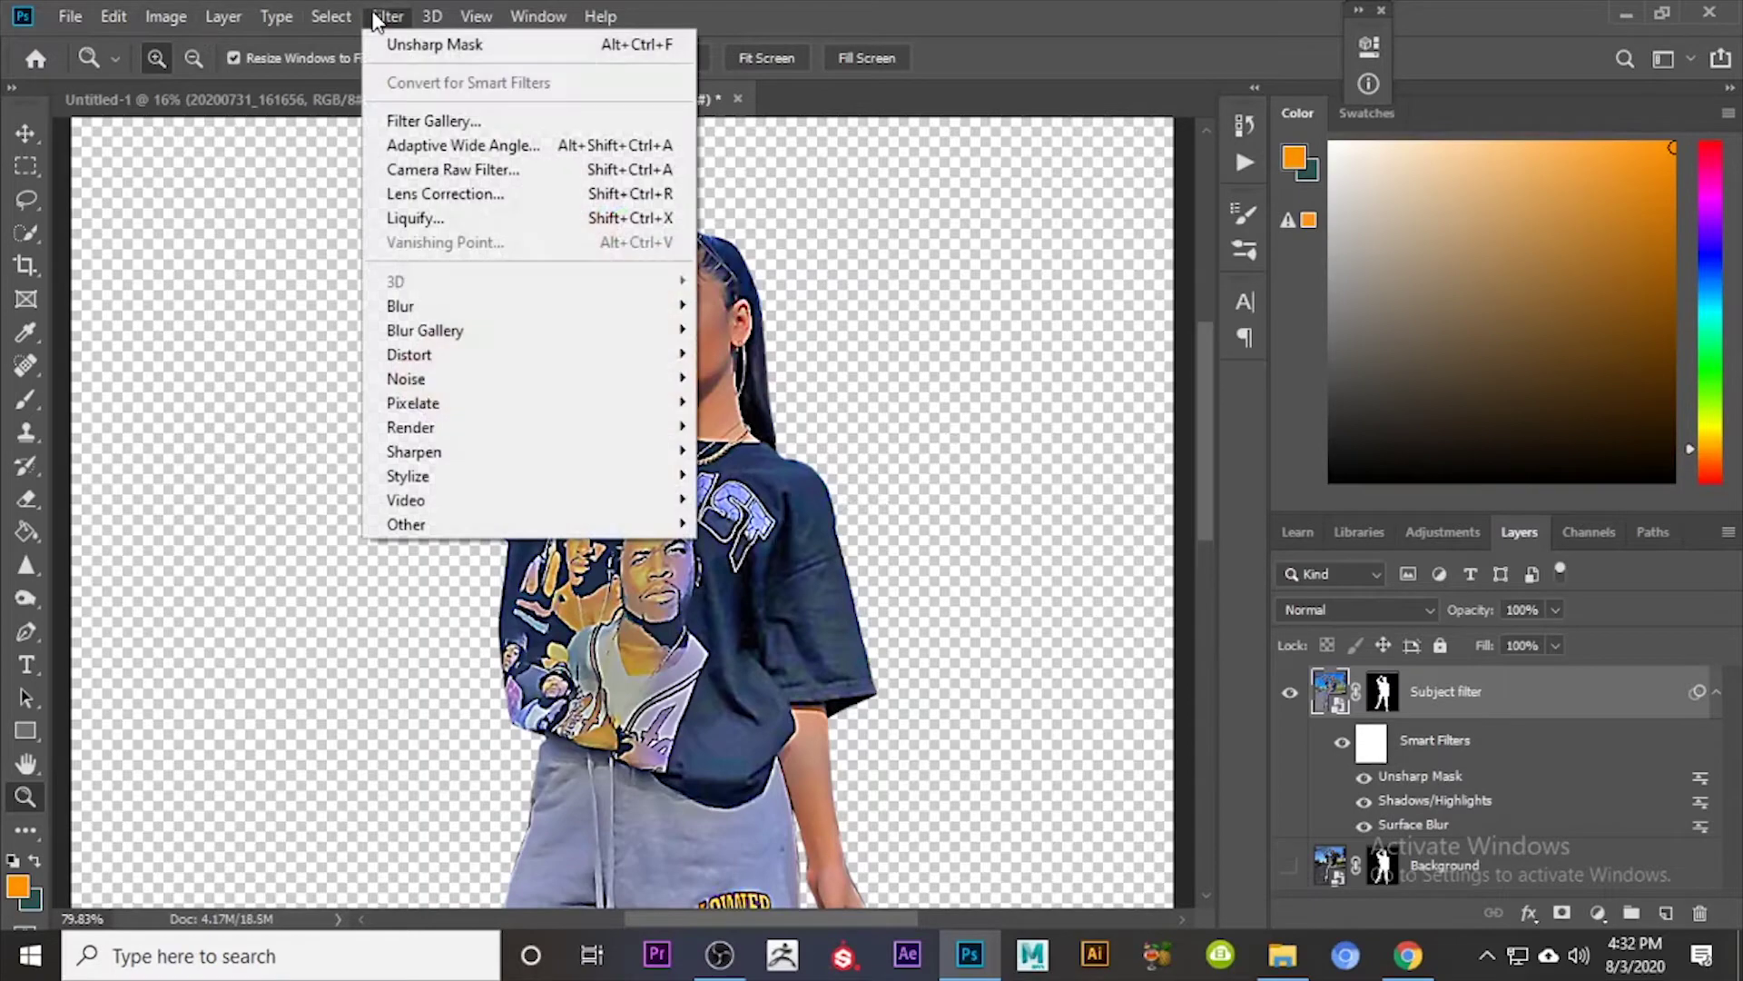
pyautogui.moveTo(484, 476)
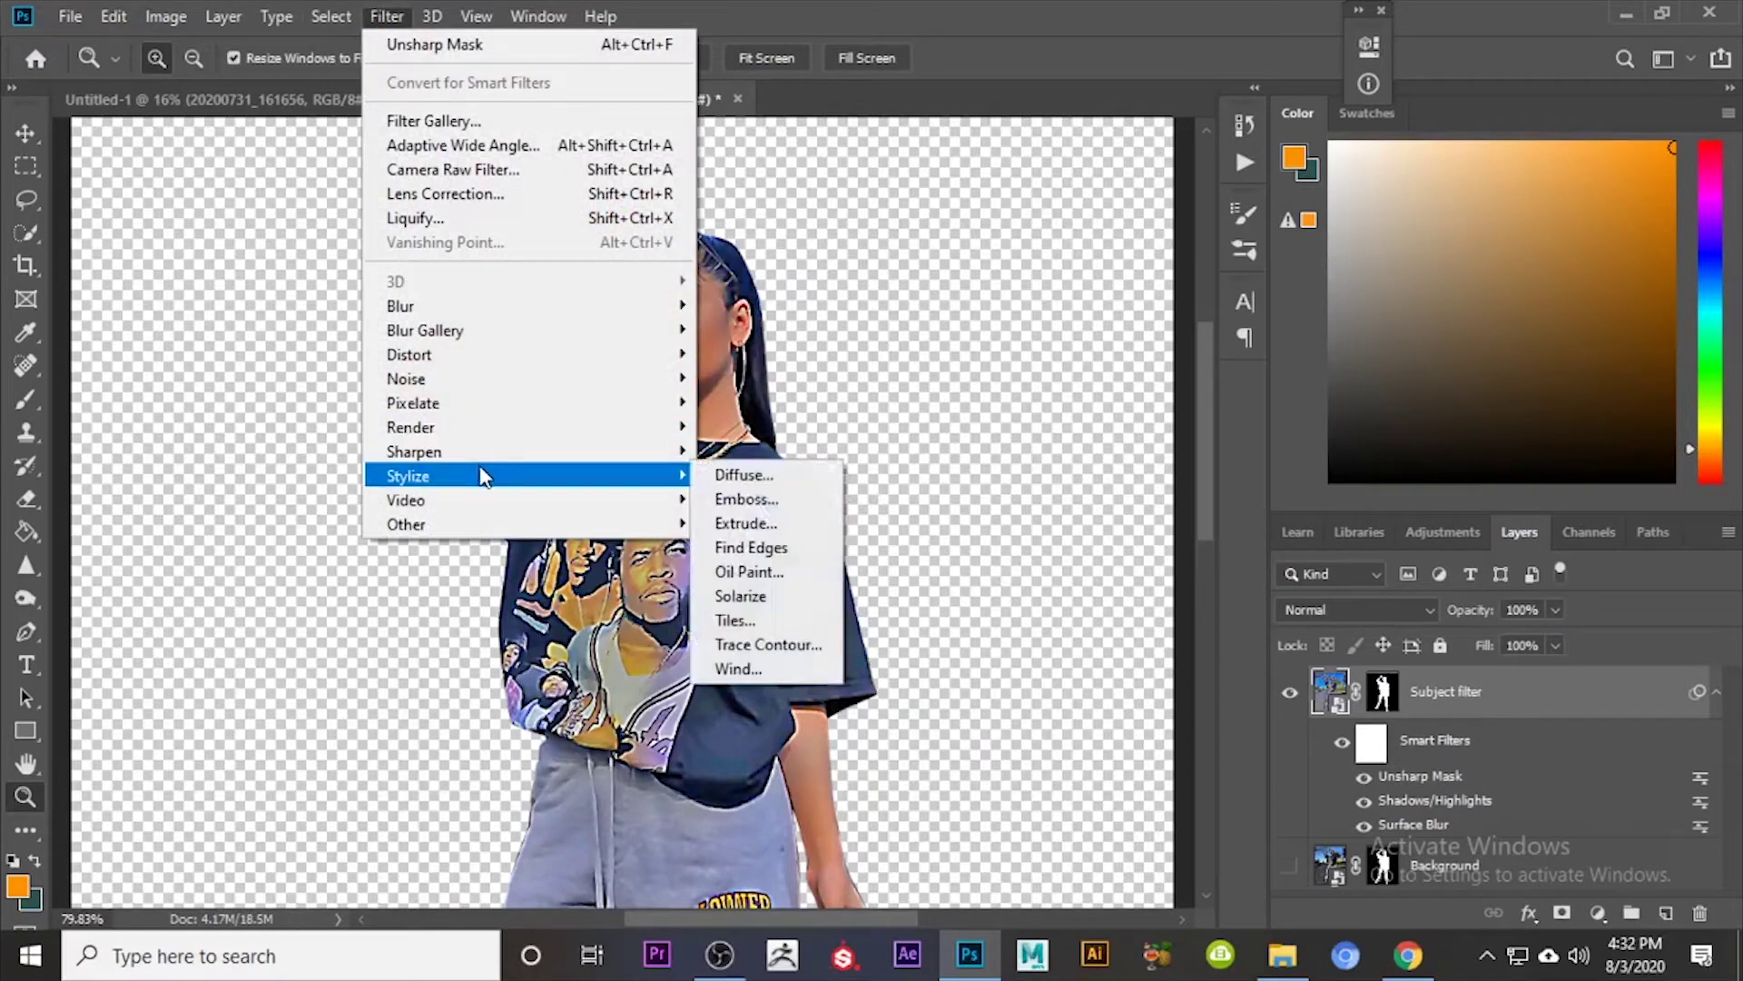
pyautogui.click(766, 476)
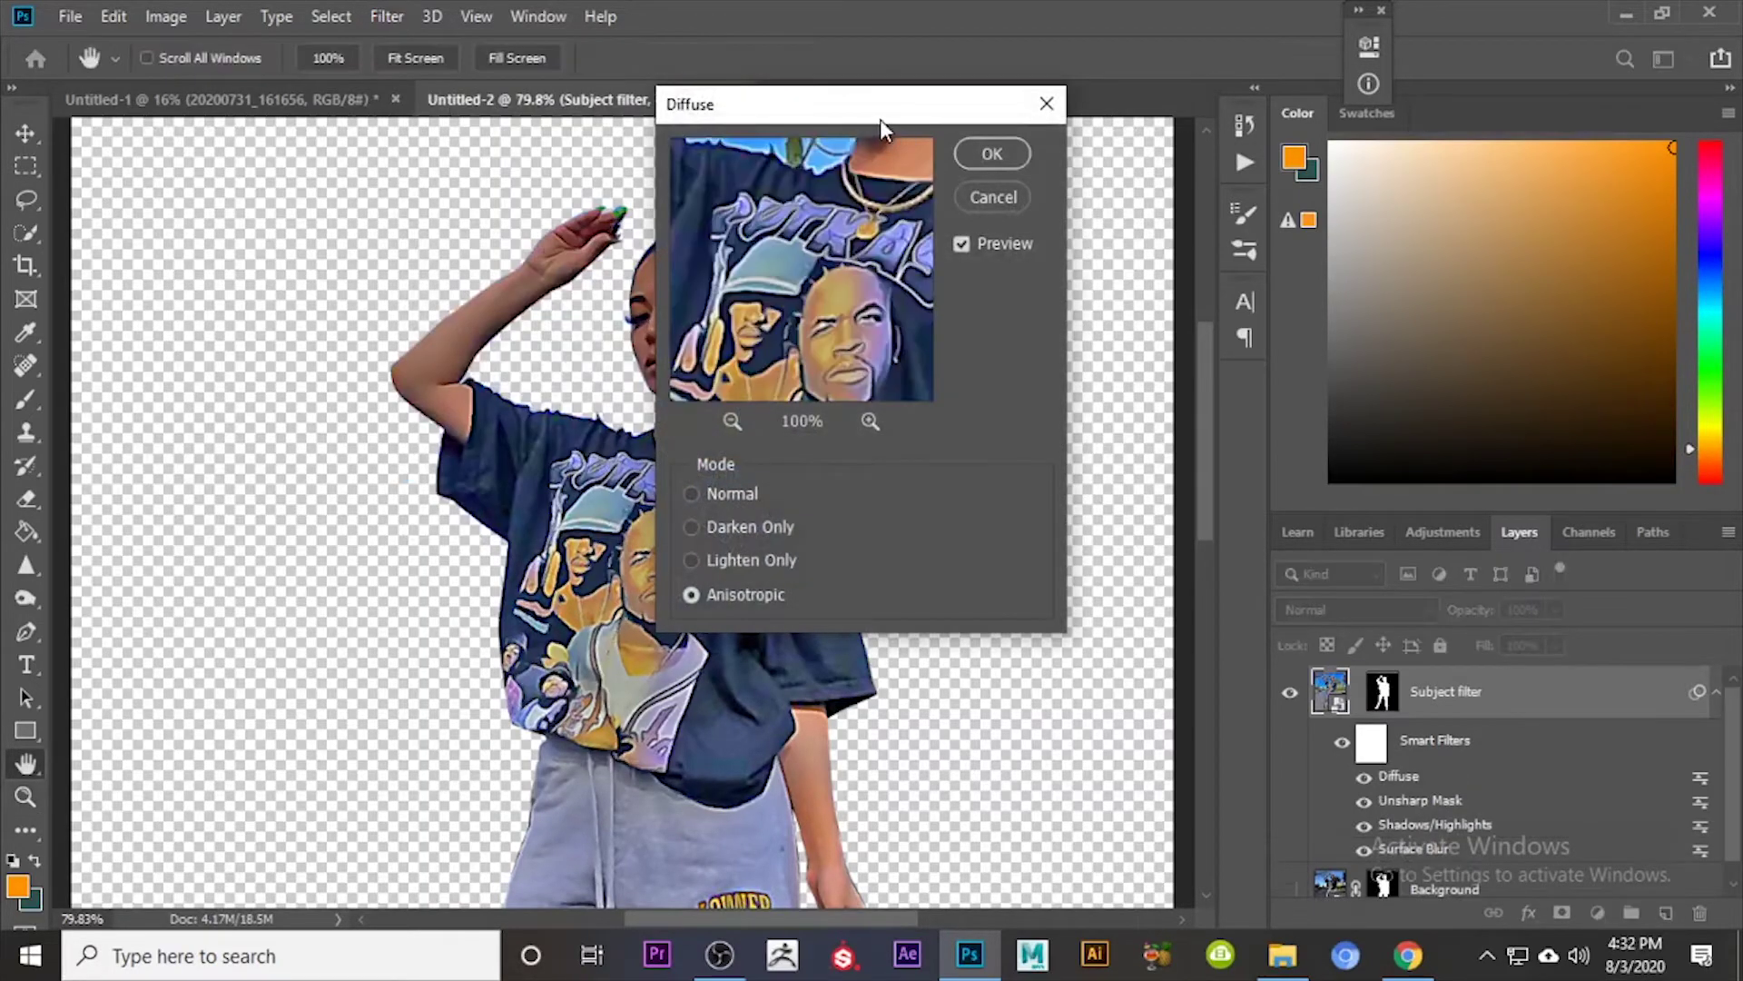
pyautogui.moveTo(880, 118); pyautogui.dragTo(1194, 135)
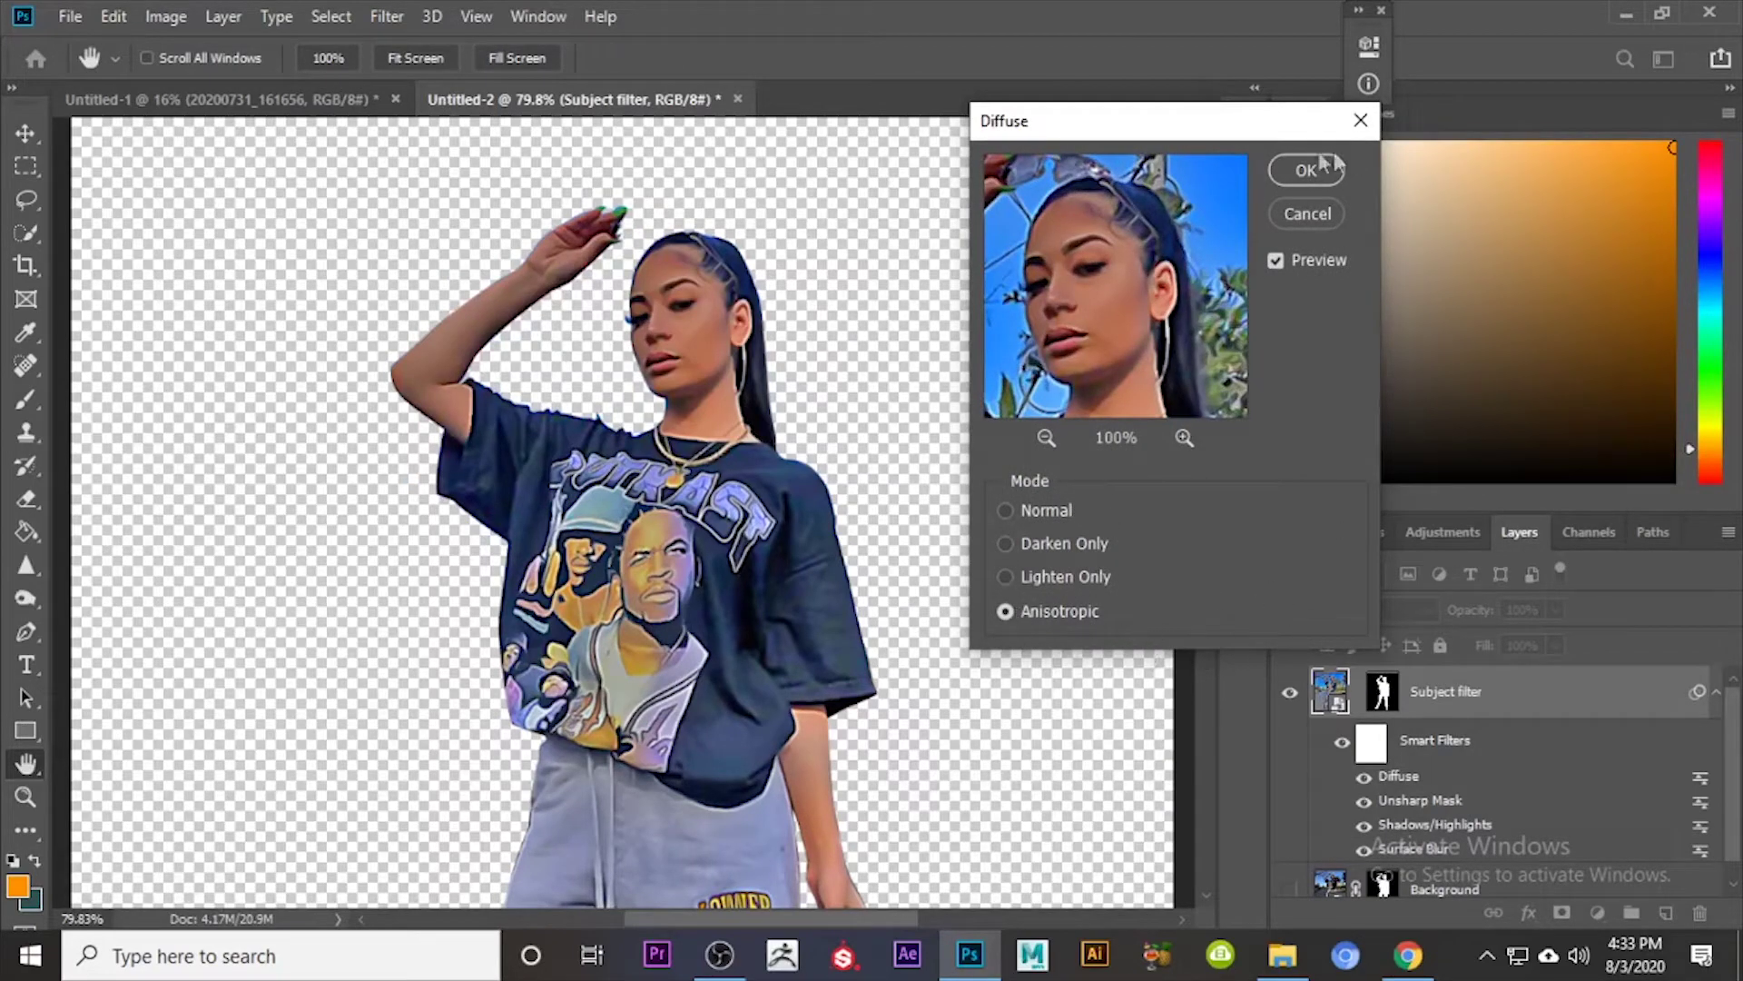
pyautogui.click(1290, 172)
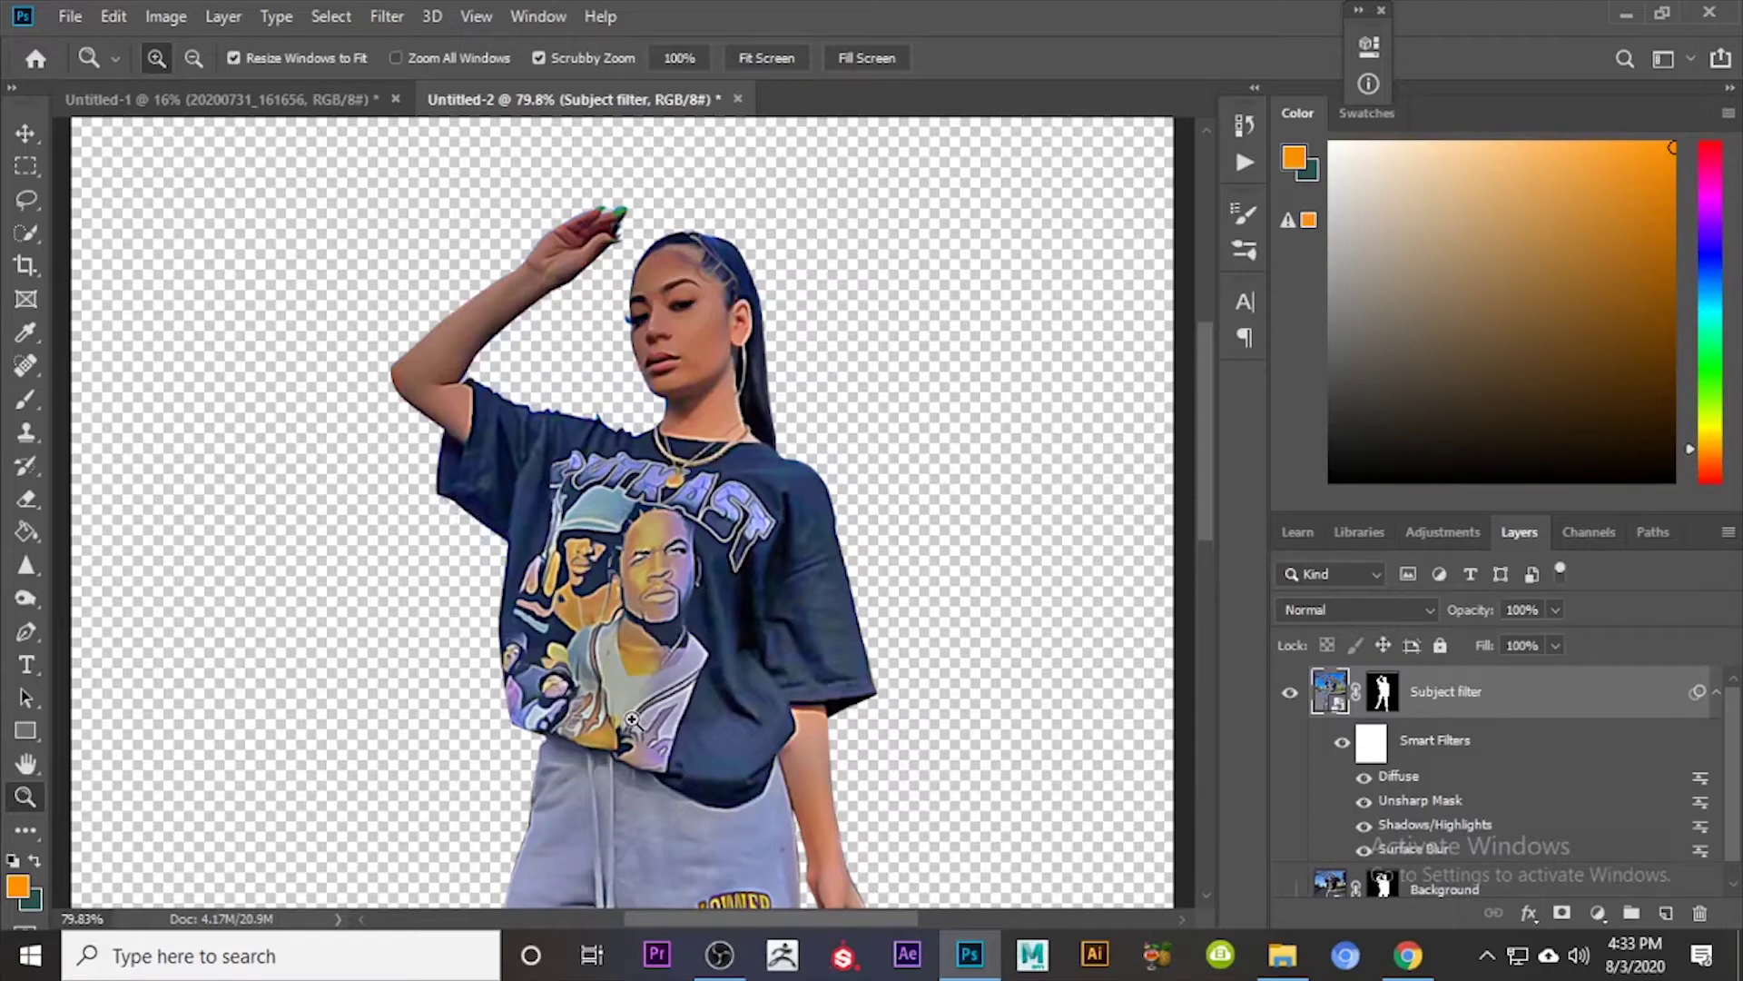
pyautogui.click(387, 17)
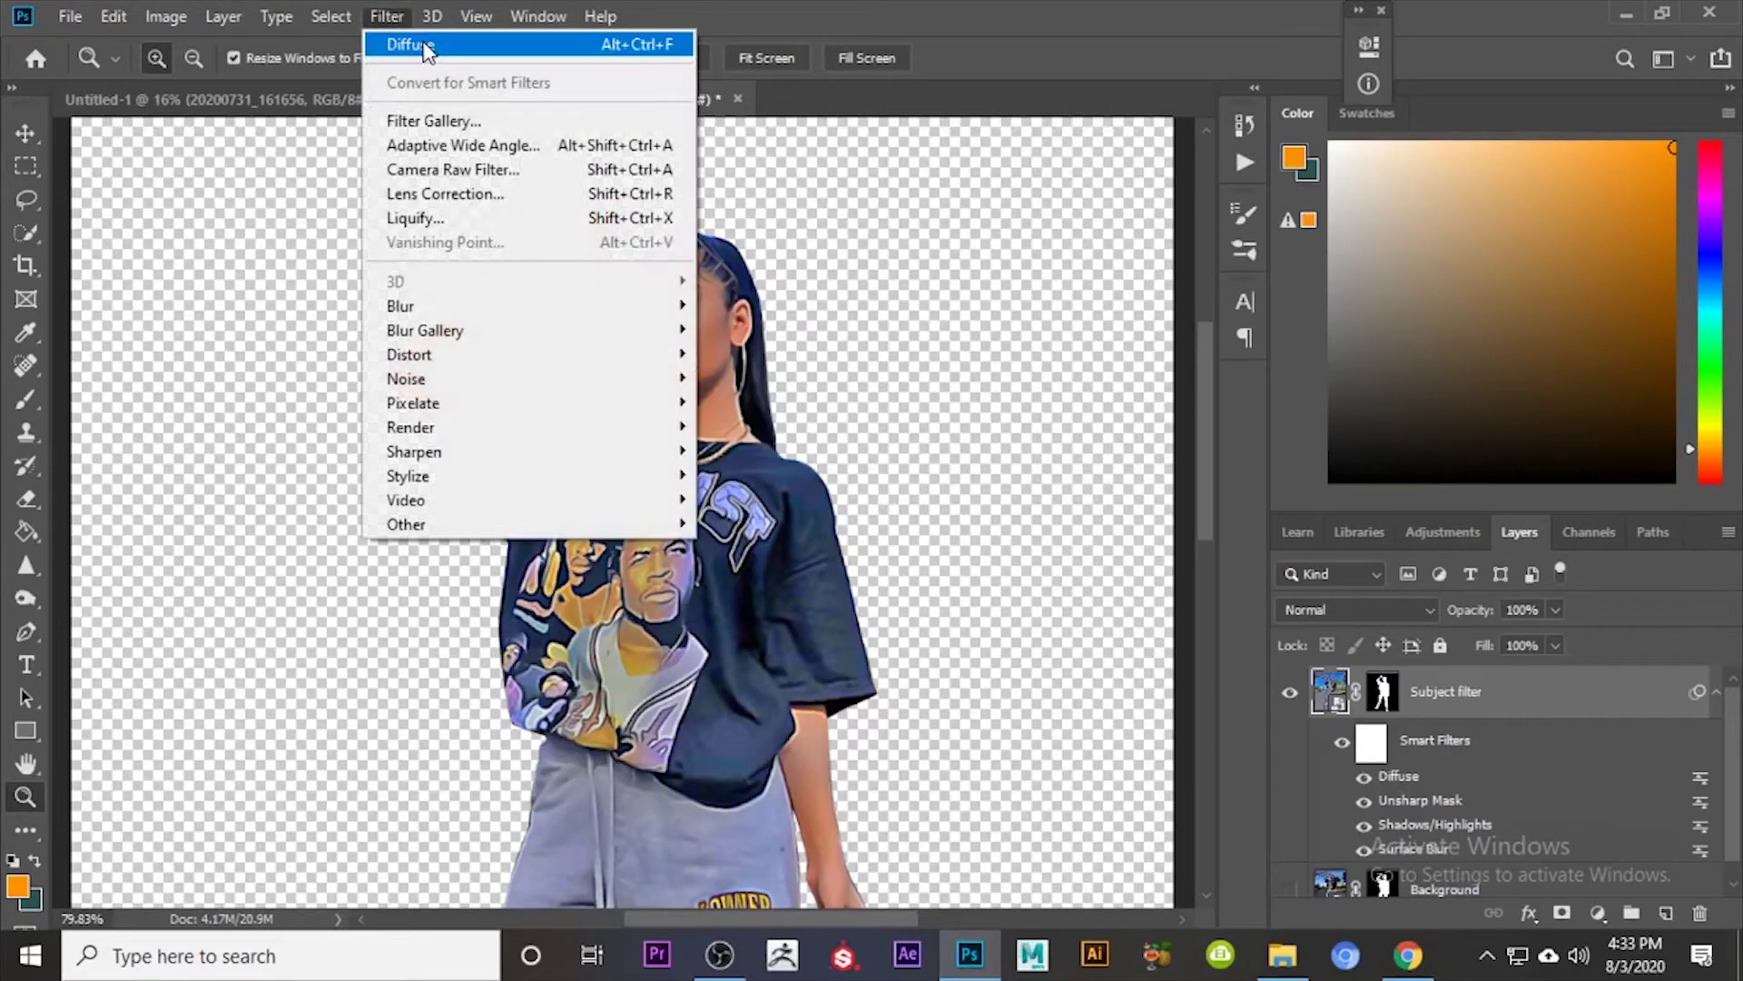
pyautogui.click(423, 46)
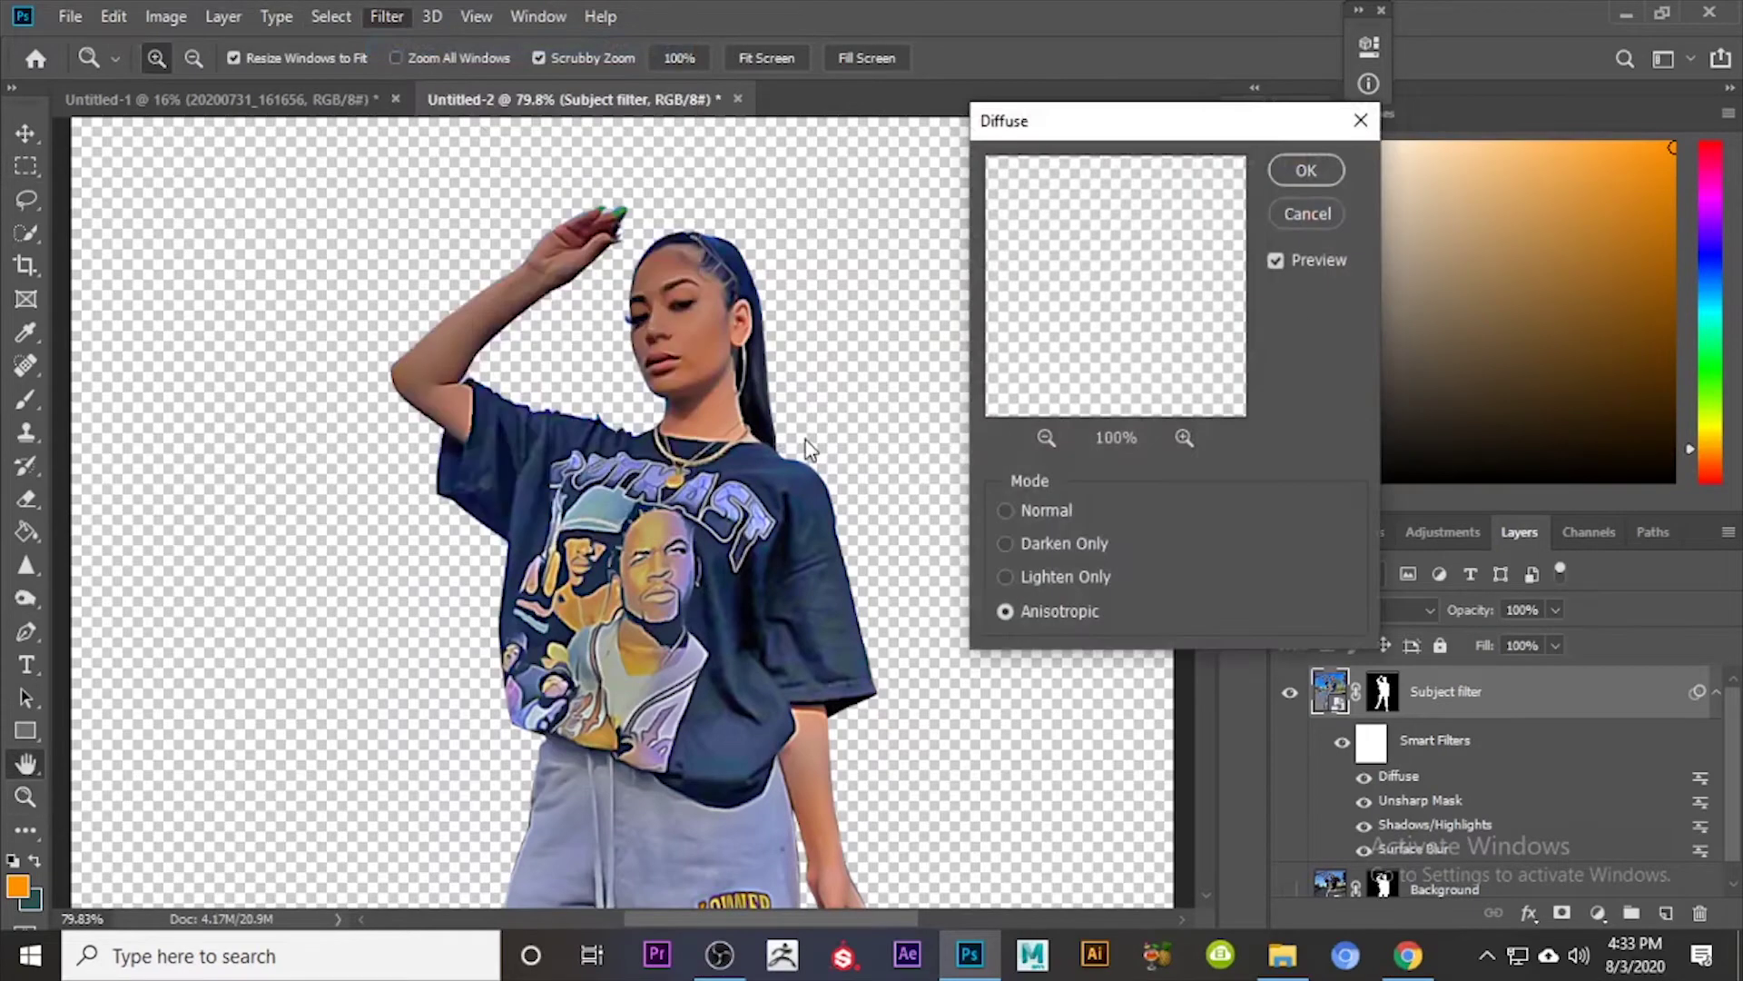
pyautogui.click(1289, 177)
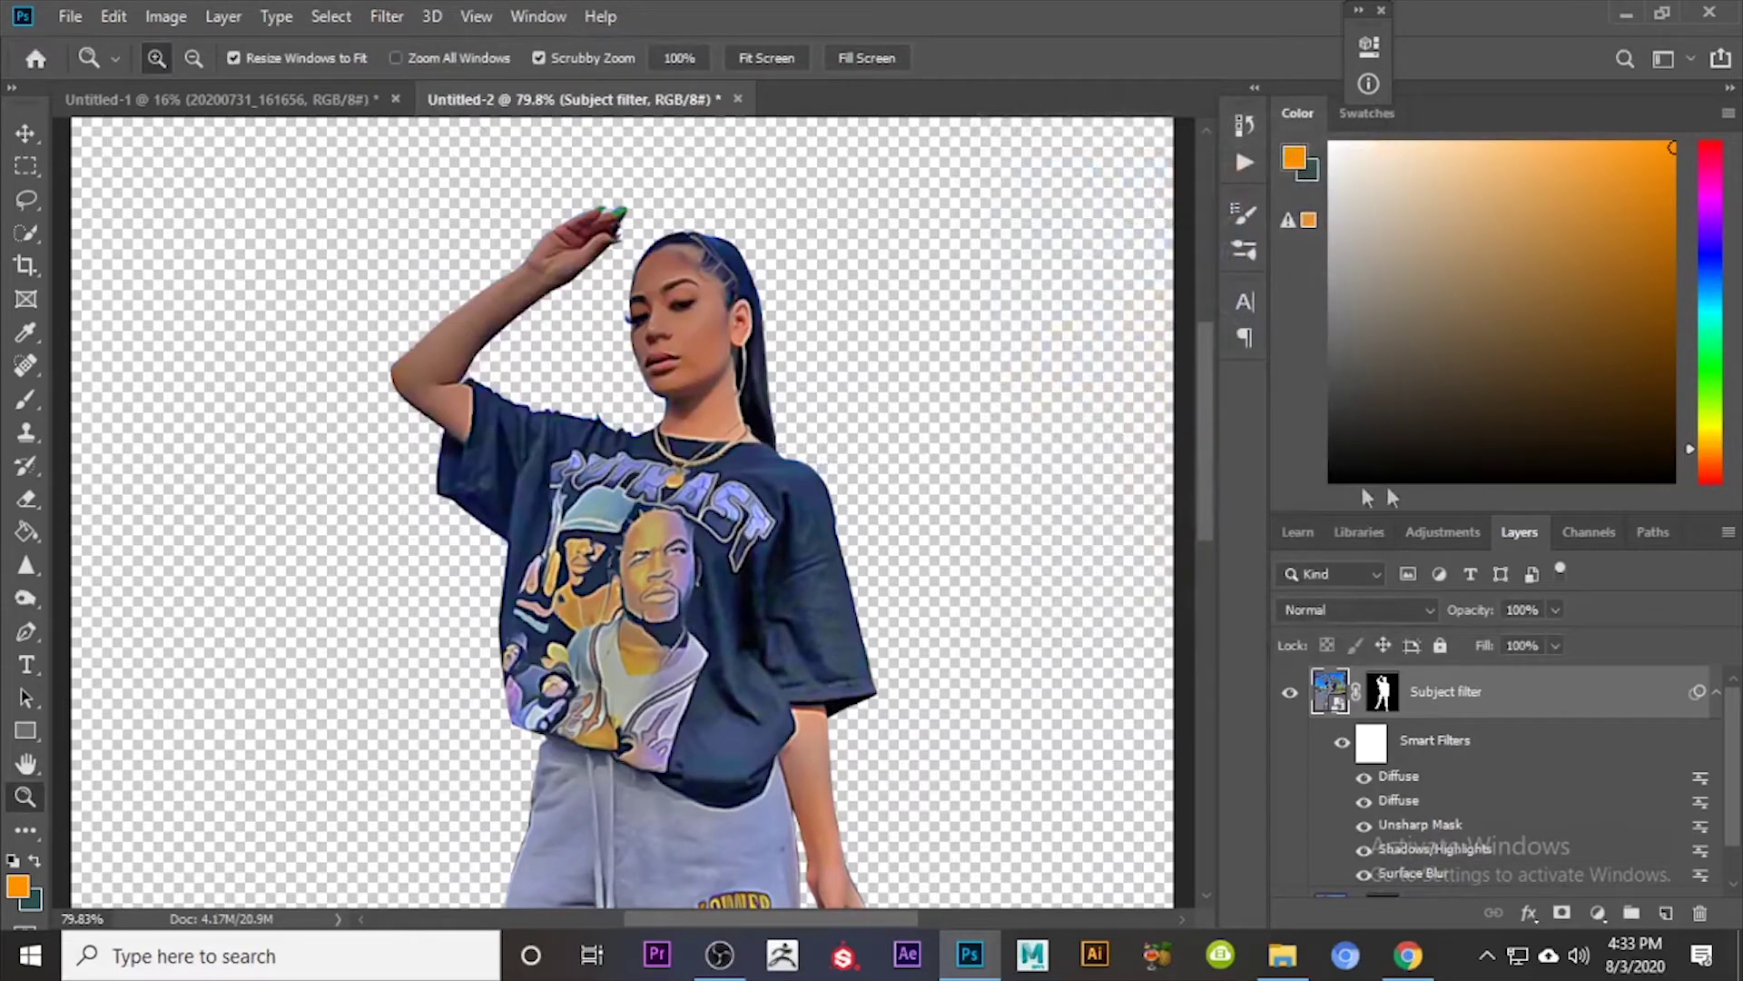
pyautogui.hotkey('ctrl', 'z')
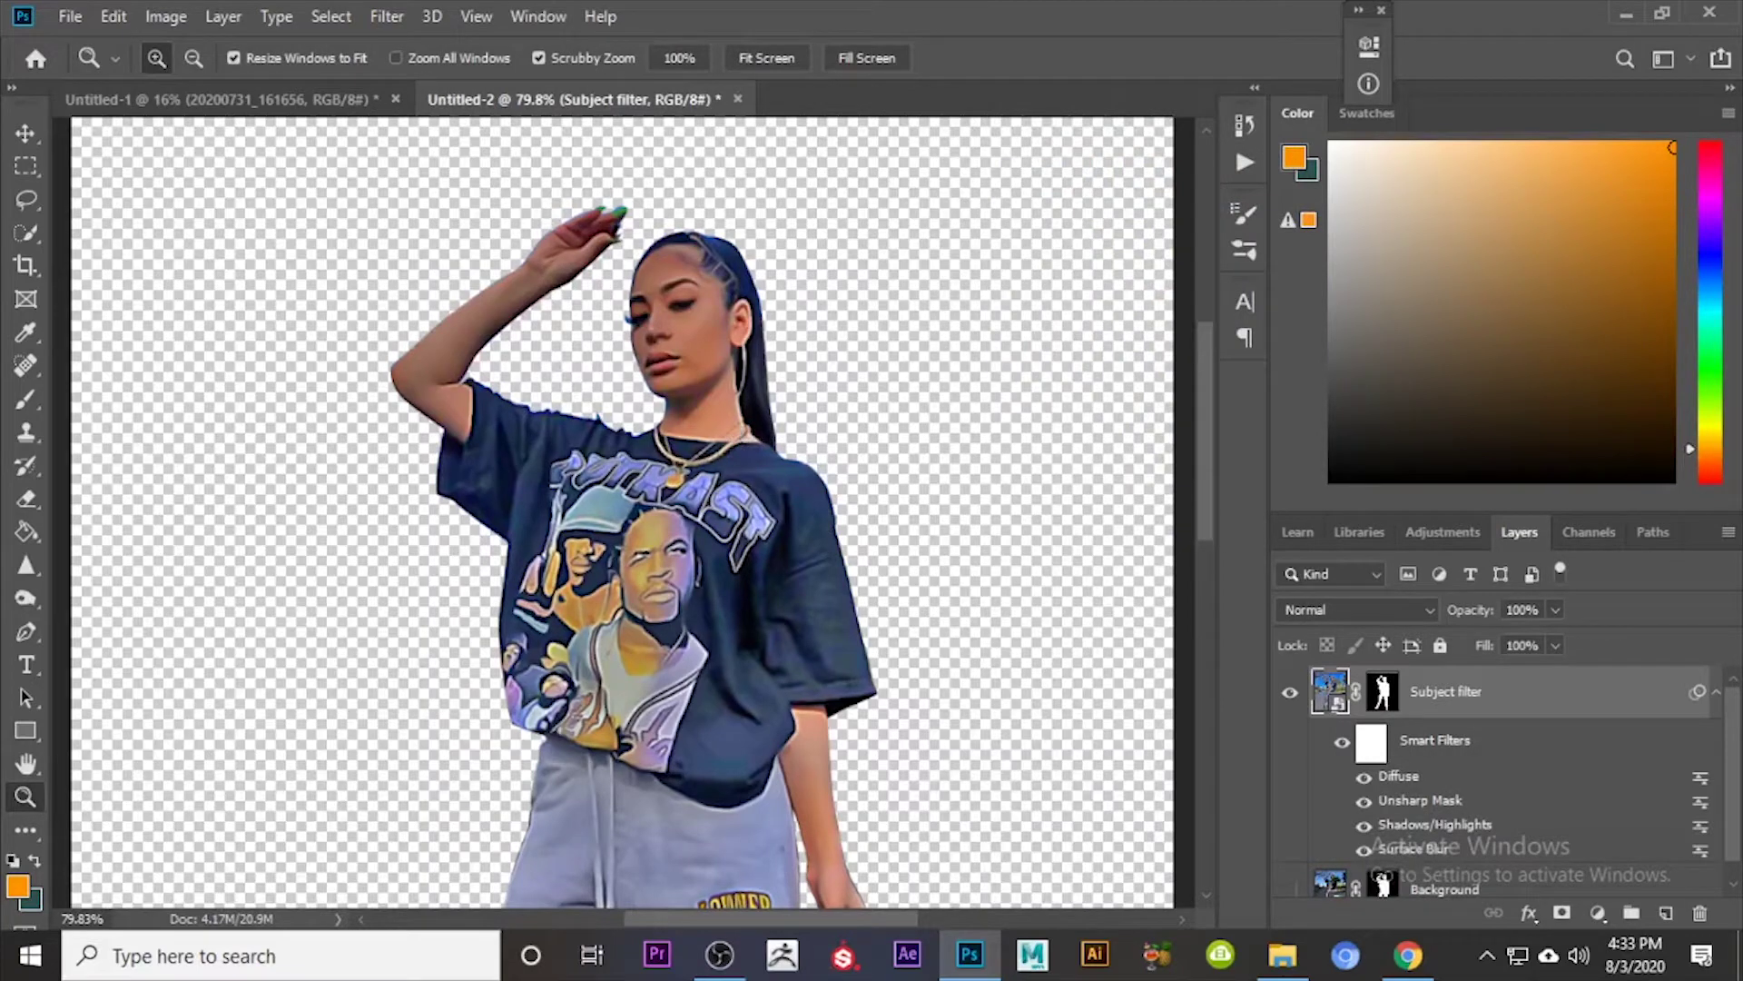
pyautogui.hotkey('alt', 'Tab')
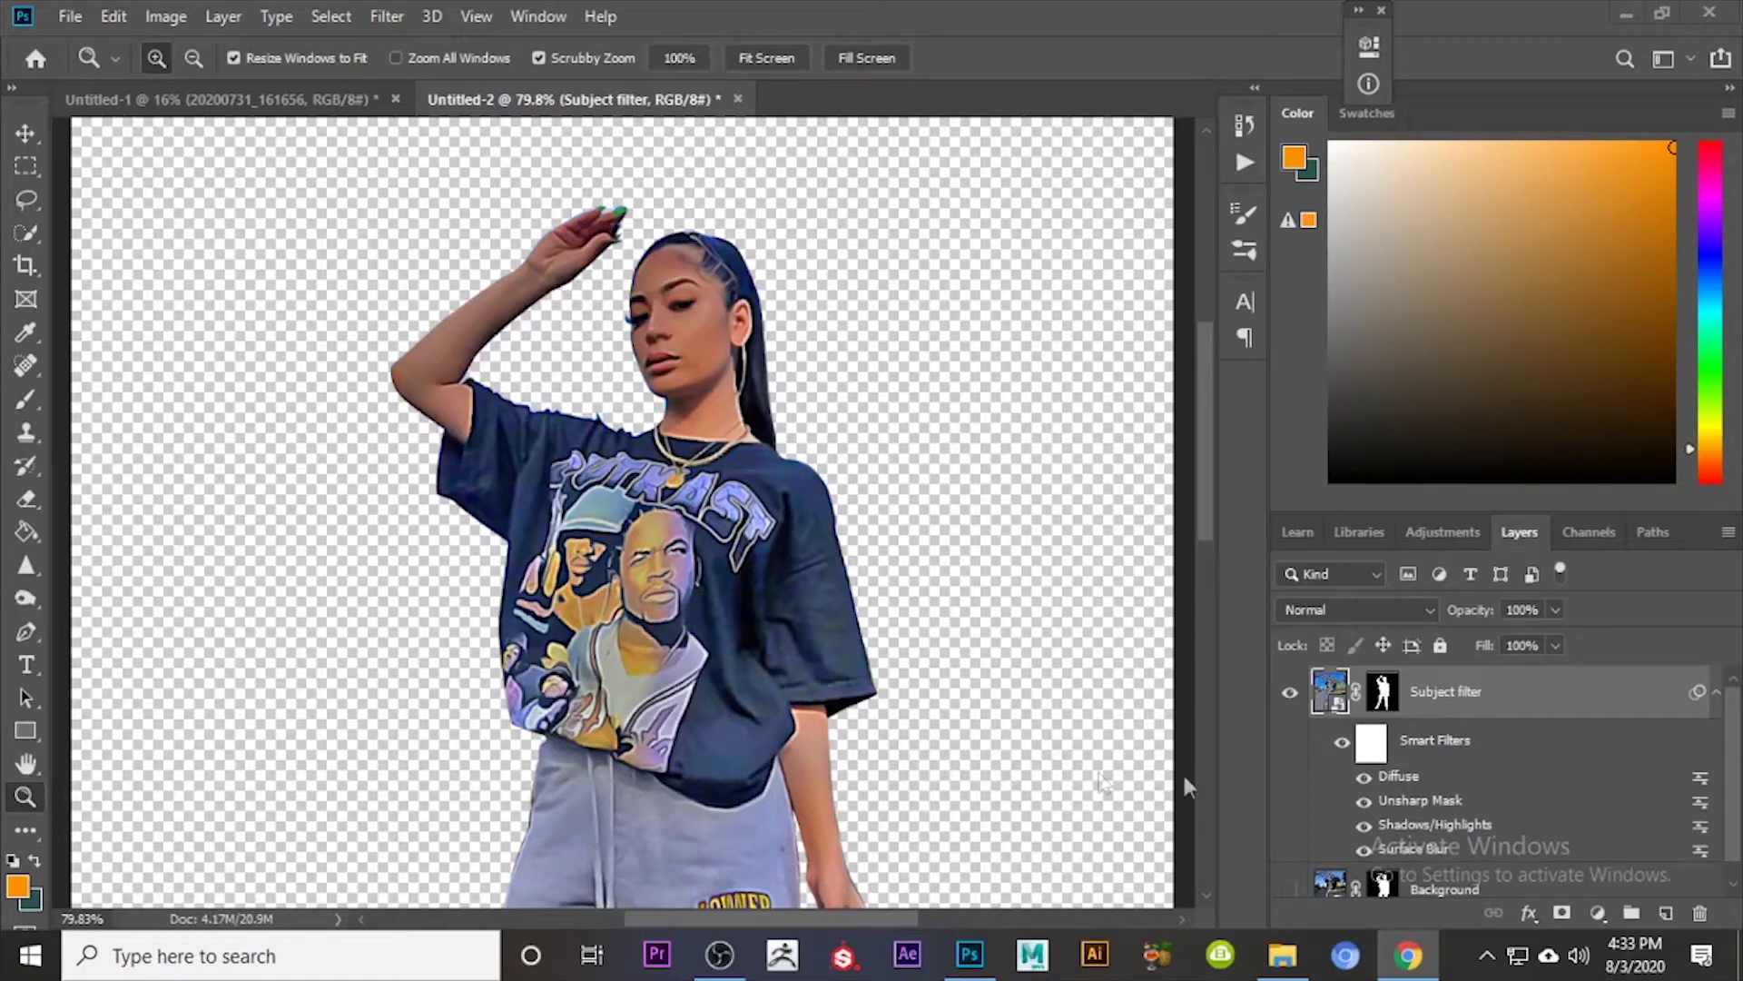
pyautogui.click(387, 17)
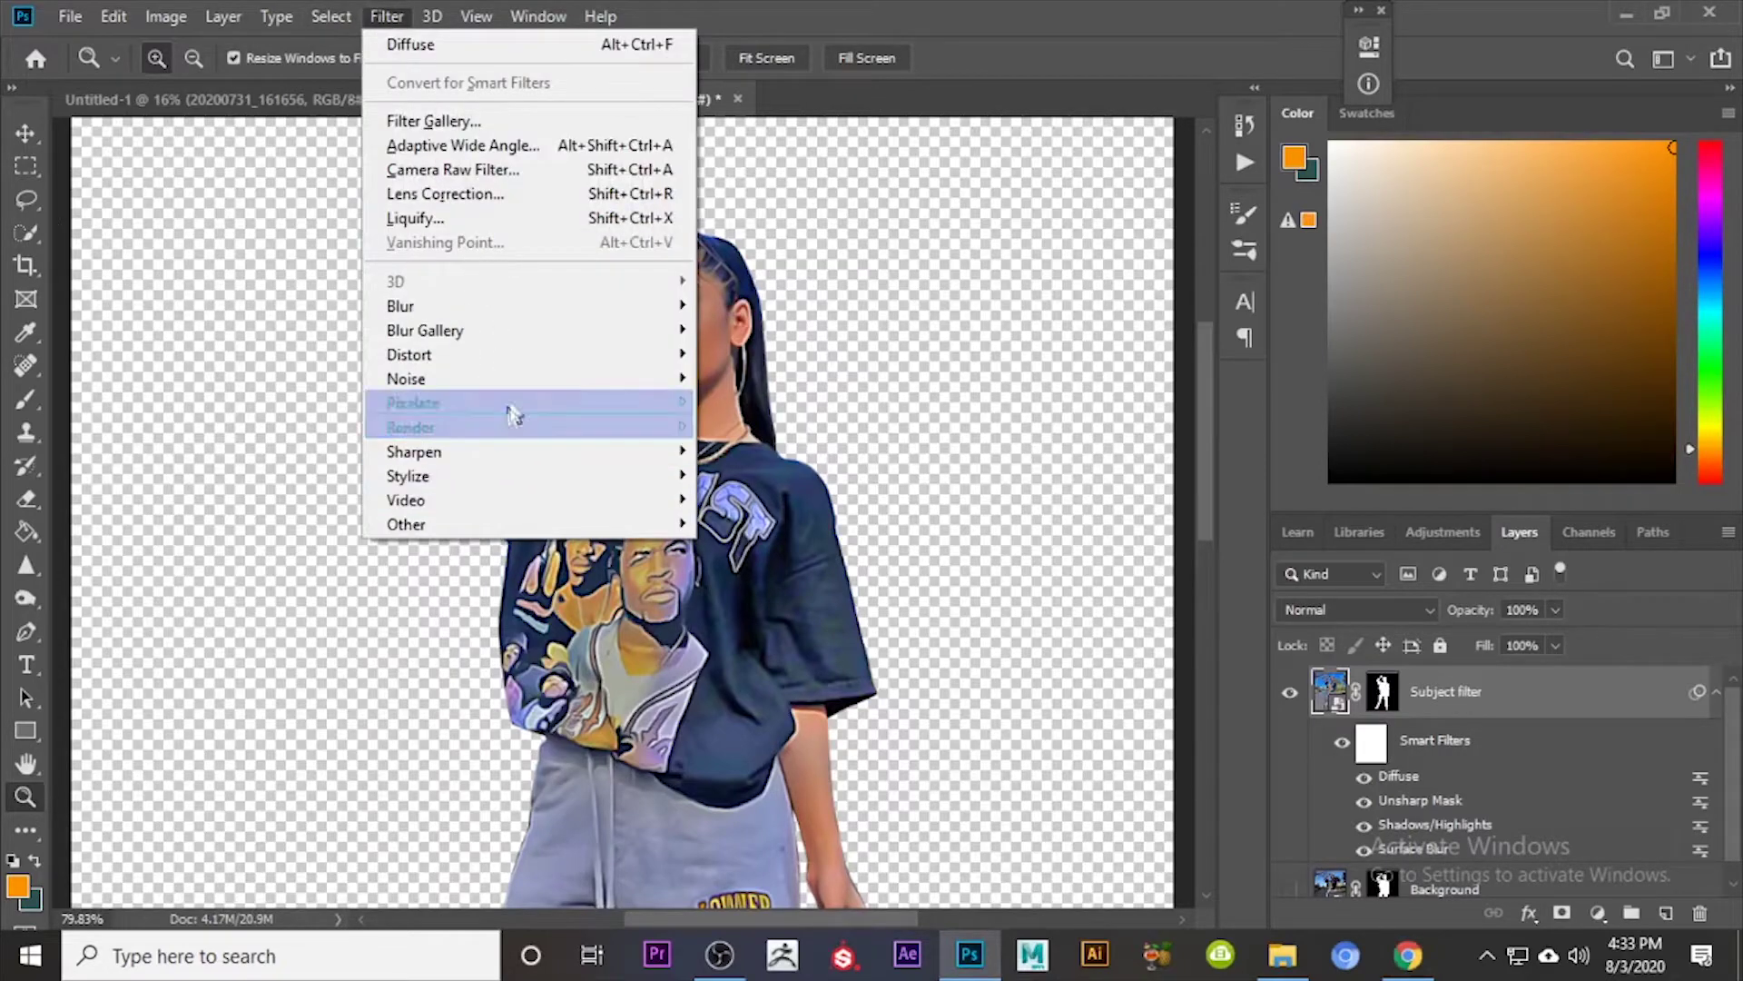
# Step: Add an Oil Paint filter with Cleanliness 2.3 and Stylization lowered to its 0.1 minimum
pyautogui.moveTo(521, 358)
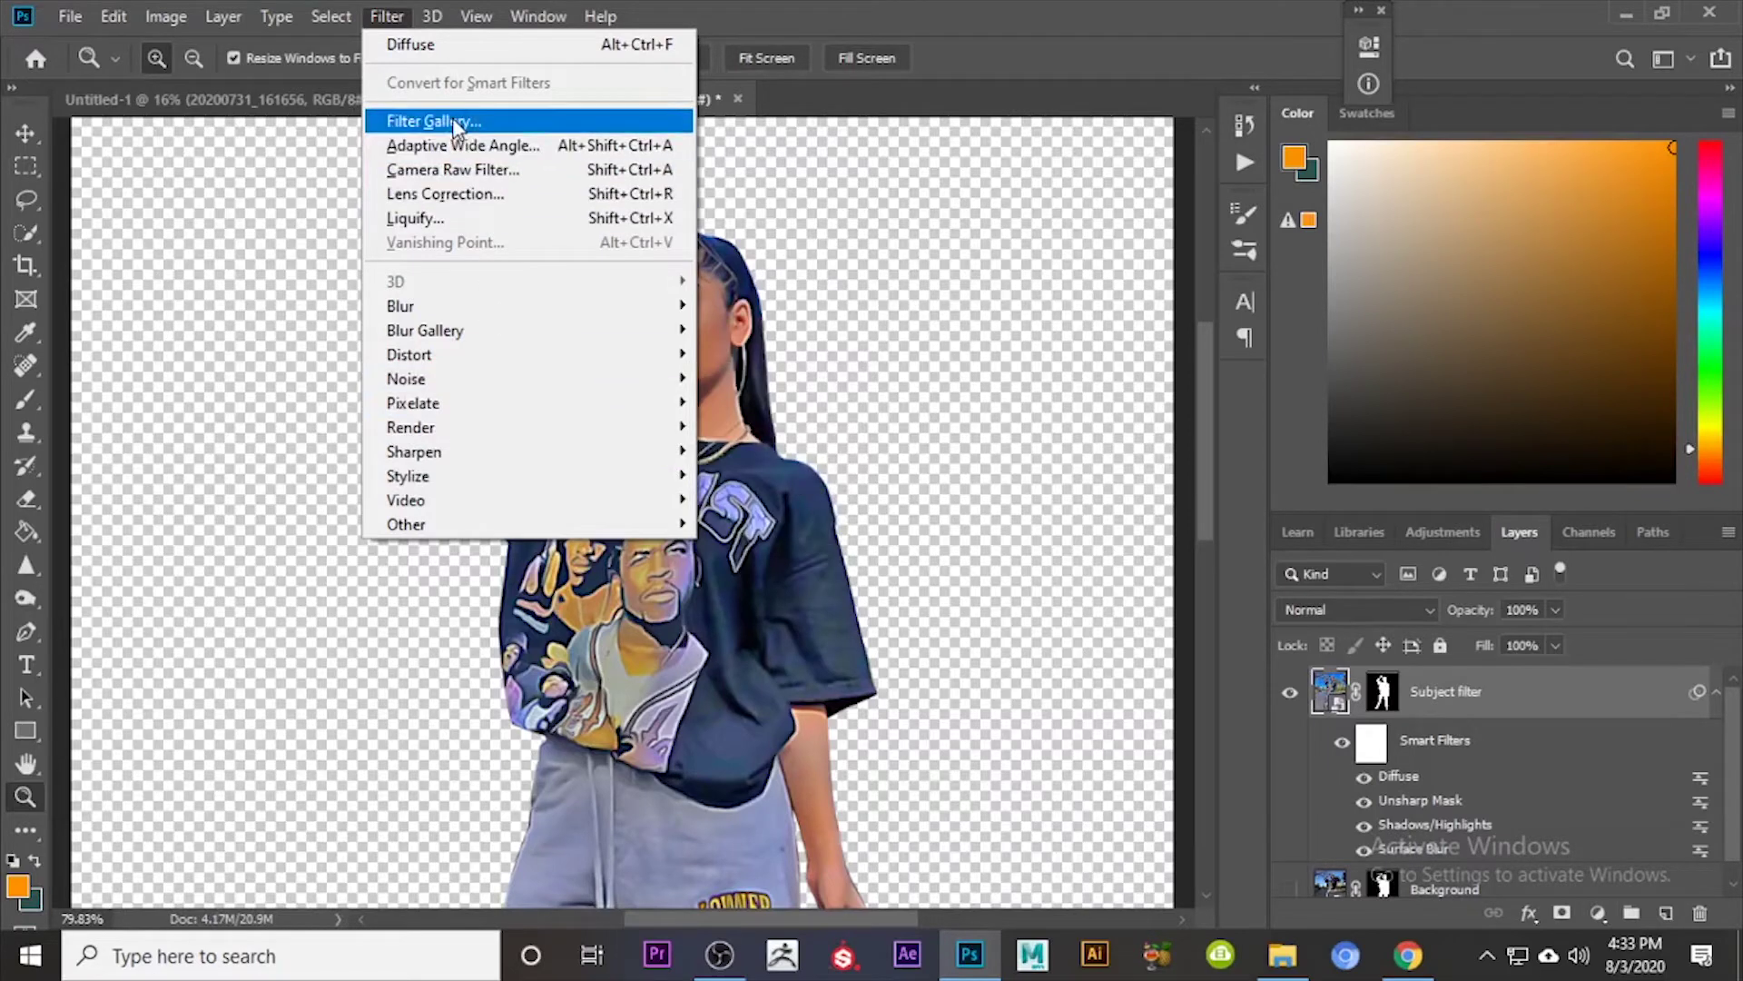
pyautogui.moveTo(487, 475)
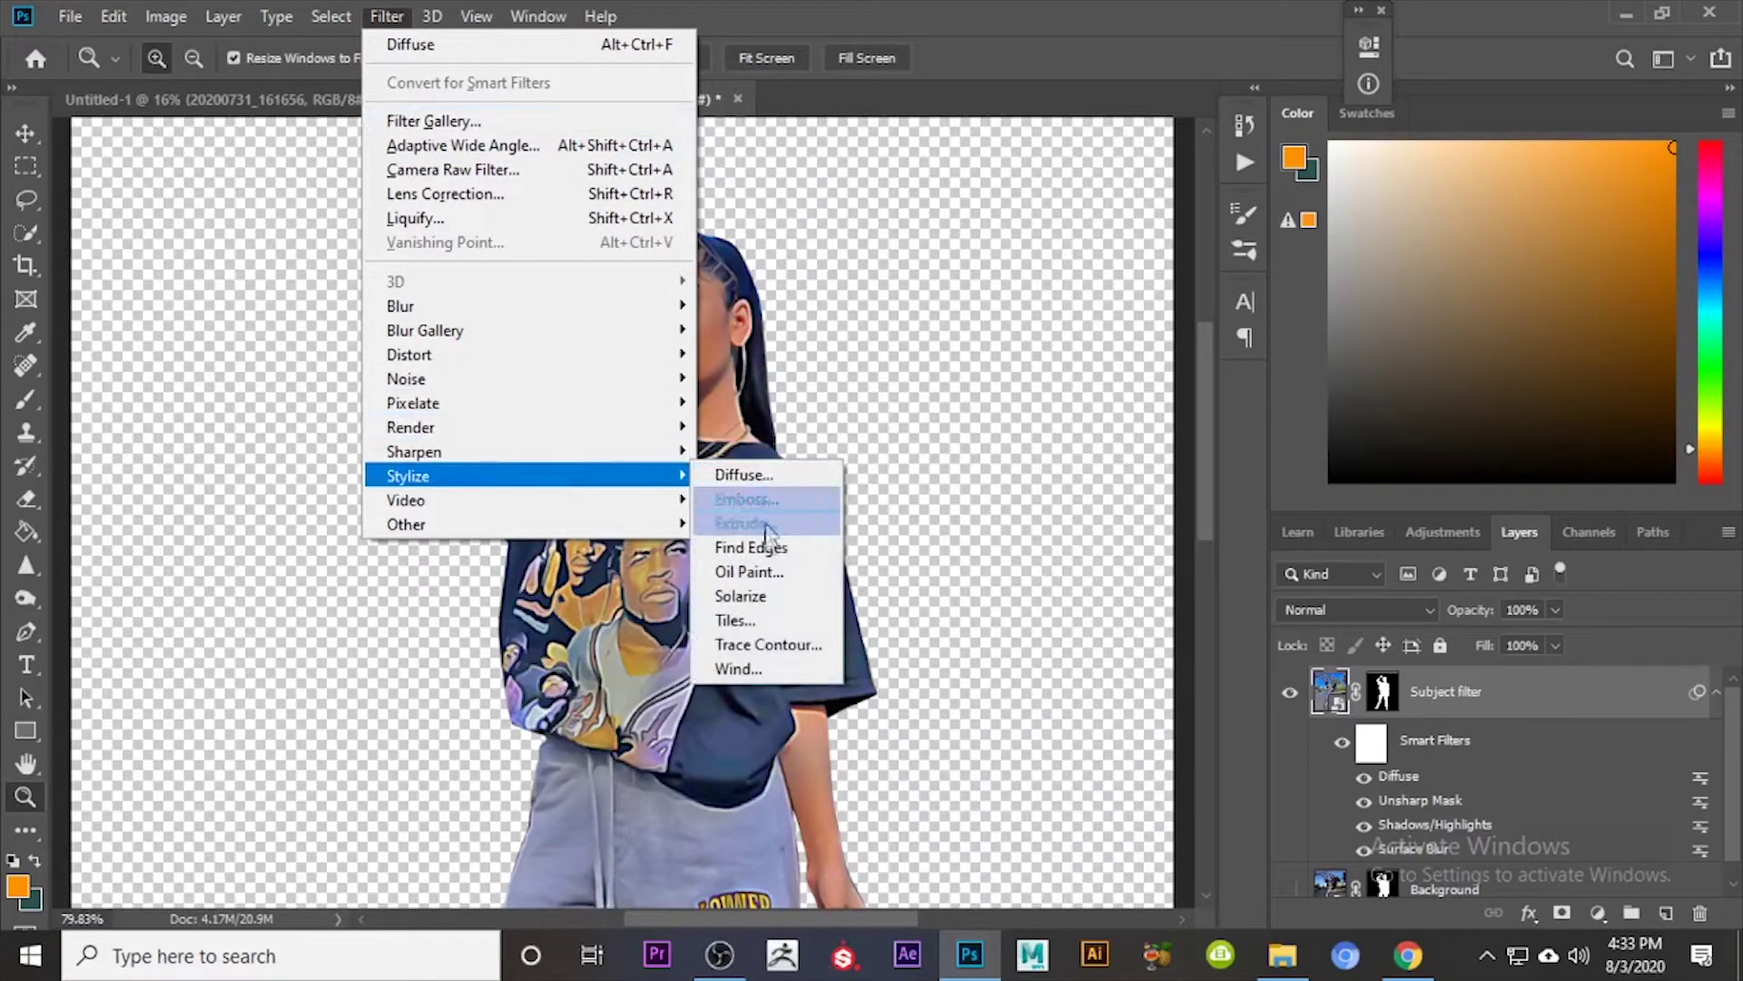
pyautogui.click(756, 567)
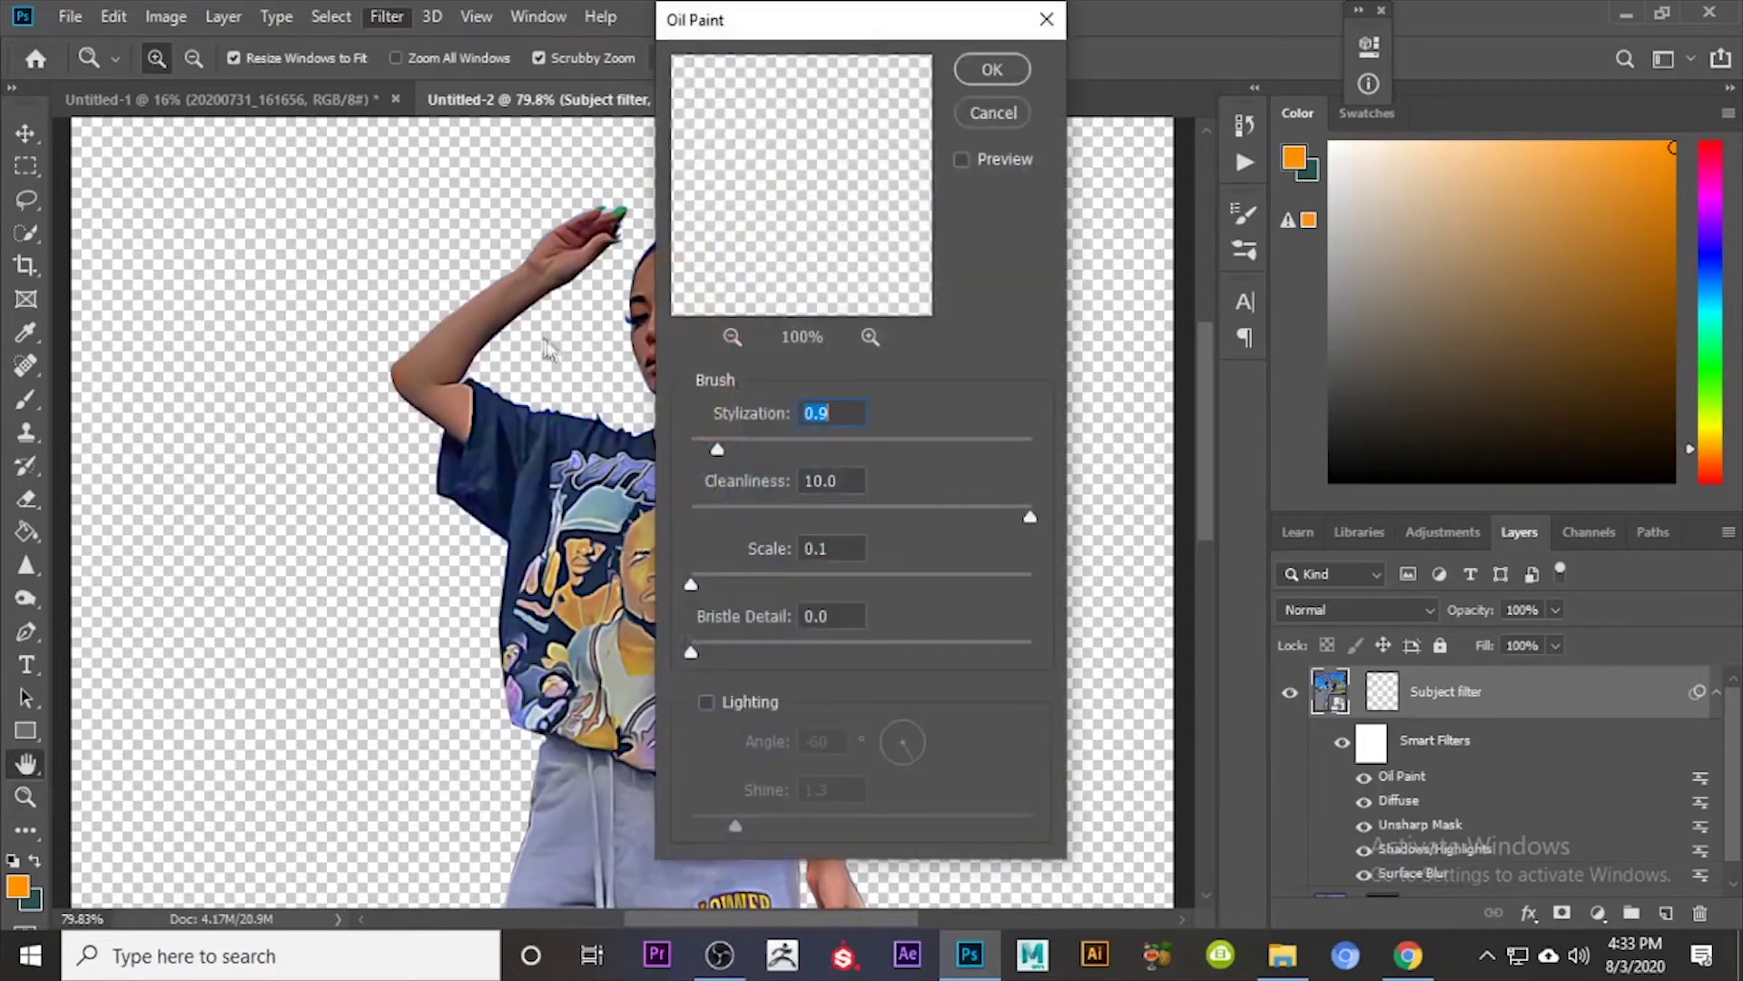
pyautogui.moveTo(801, 207)
pyautogui.mouseDown()
pyautogui.moveTo(759, 381)
pyautogui.moveTo(869, 225)
pyautogui.moveTo(922, 190)
pyautogui.mouseUp()
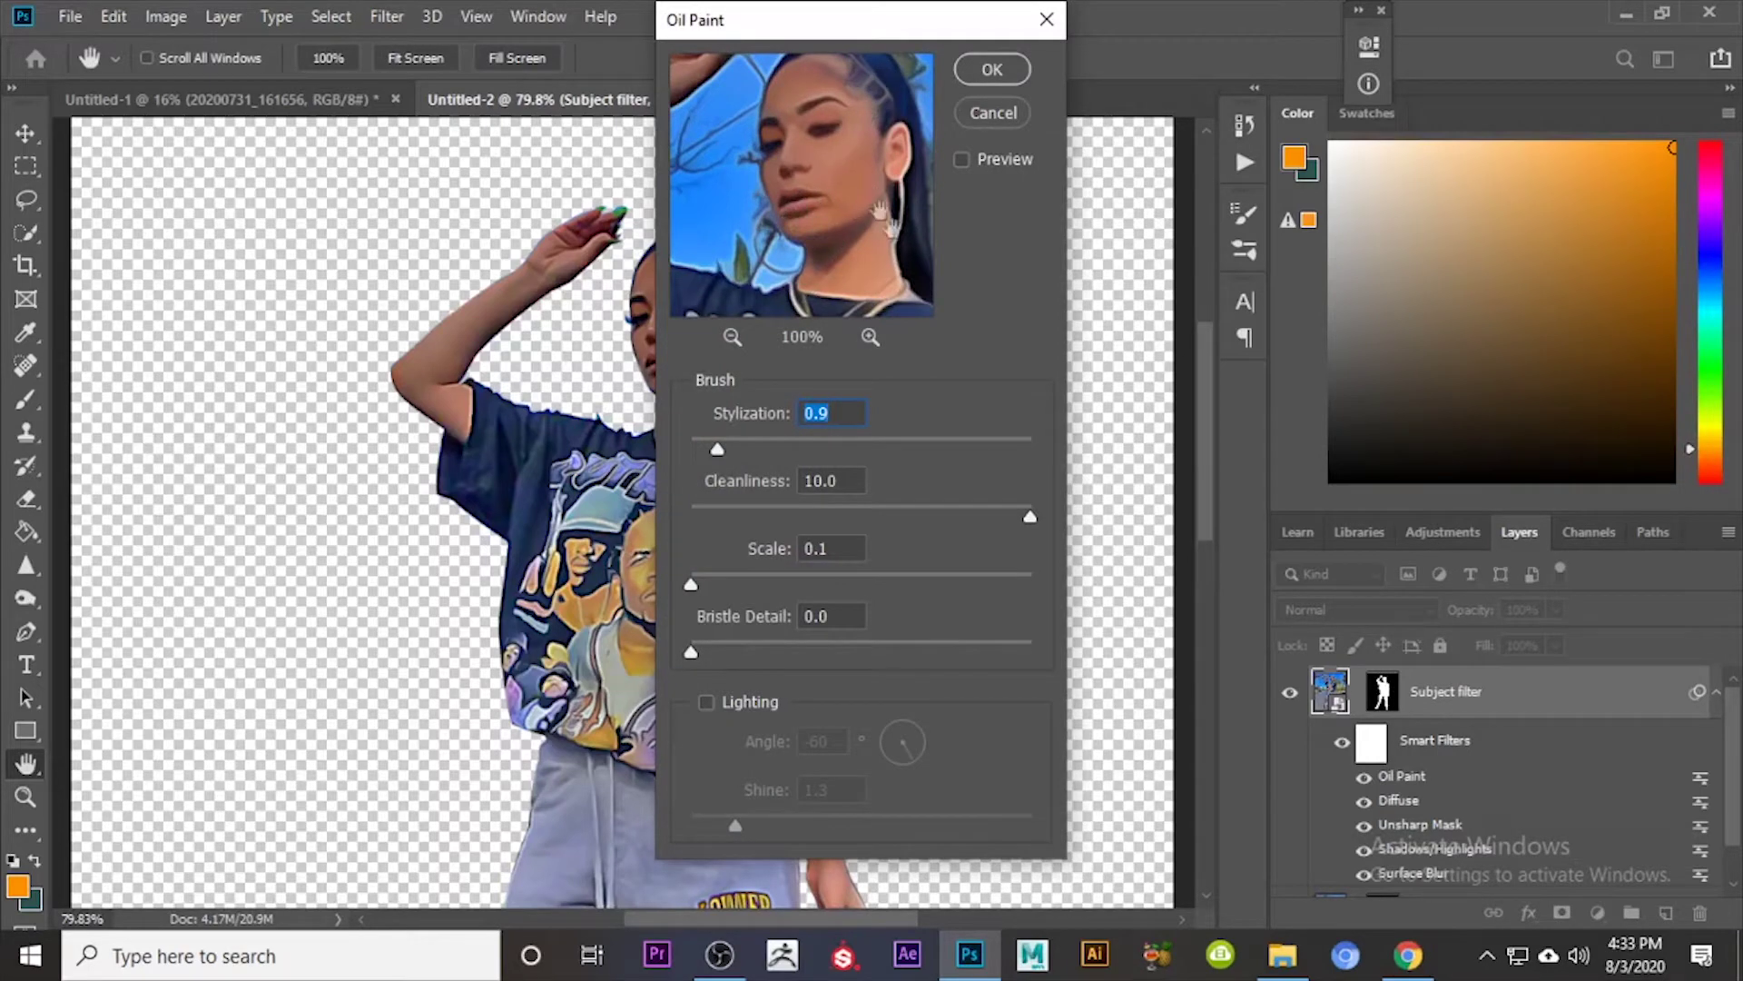
pyautogui.moveTo(881, 218)
pyautogui.mouseDown()
pyautogui.moveTo(761, 287)
pyautogui.moveTo(784, 251)
pyautogui.moveTo(845, 239)
pyautogui.moveTo(747, 216)
pyautogui.moveTo(636, 272)
pyautogui.mouseUp()
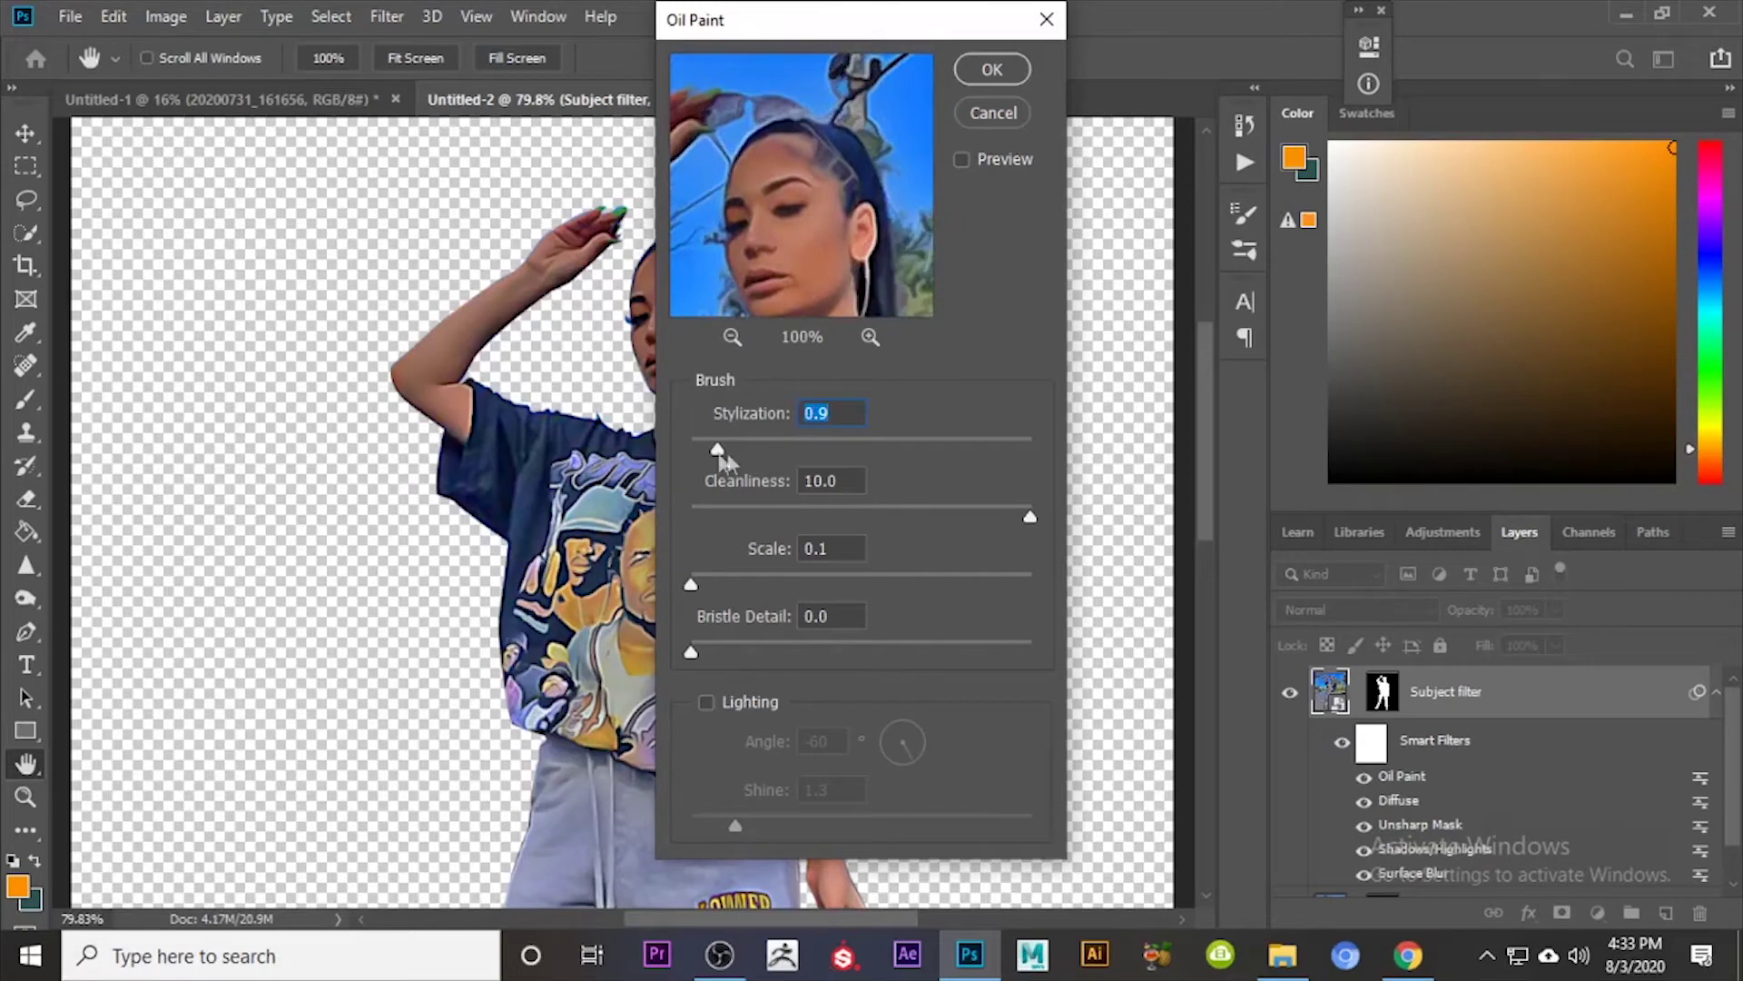
pyautogui.click(873, 511)
pyautogui.click(768, 515)
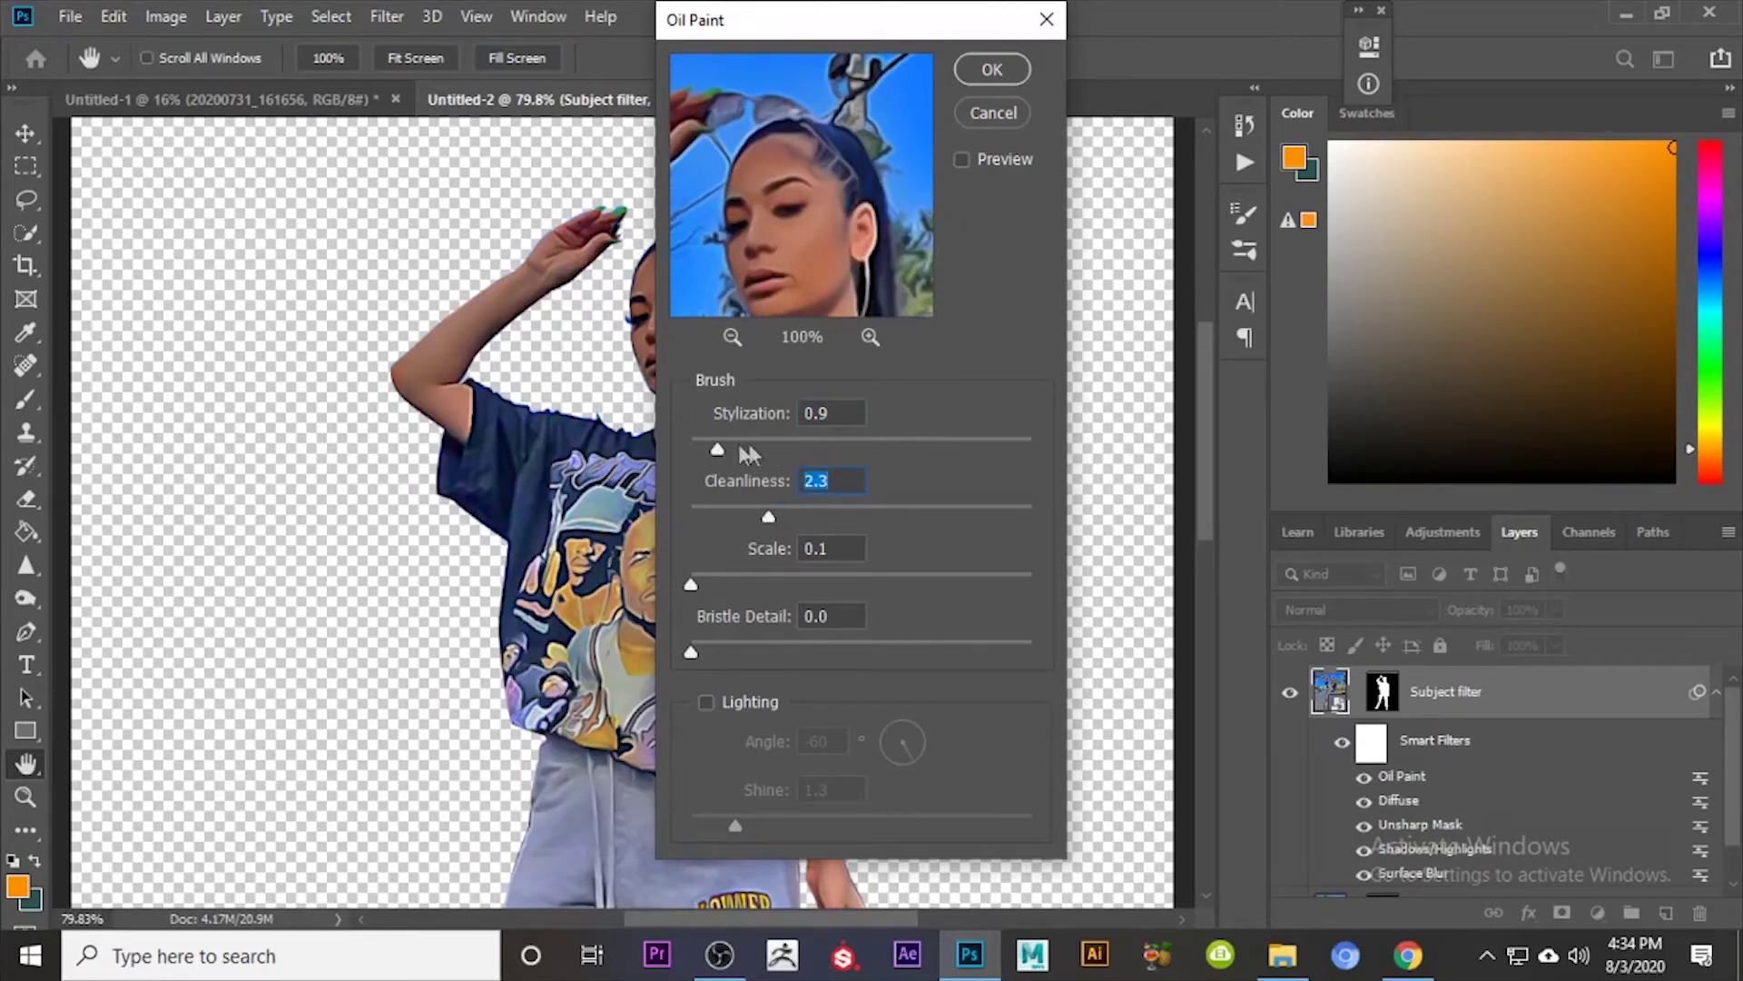
pyautogui.click(705, 446)
pyautogui.moveTo(705, 446); pyautogui.dragTo(697, 448)
# Step: Apply the Oil Paint settings, then add an Unsharp Mask at about 100% Amount
pyautogui.click(989, 68)
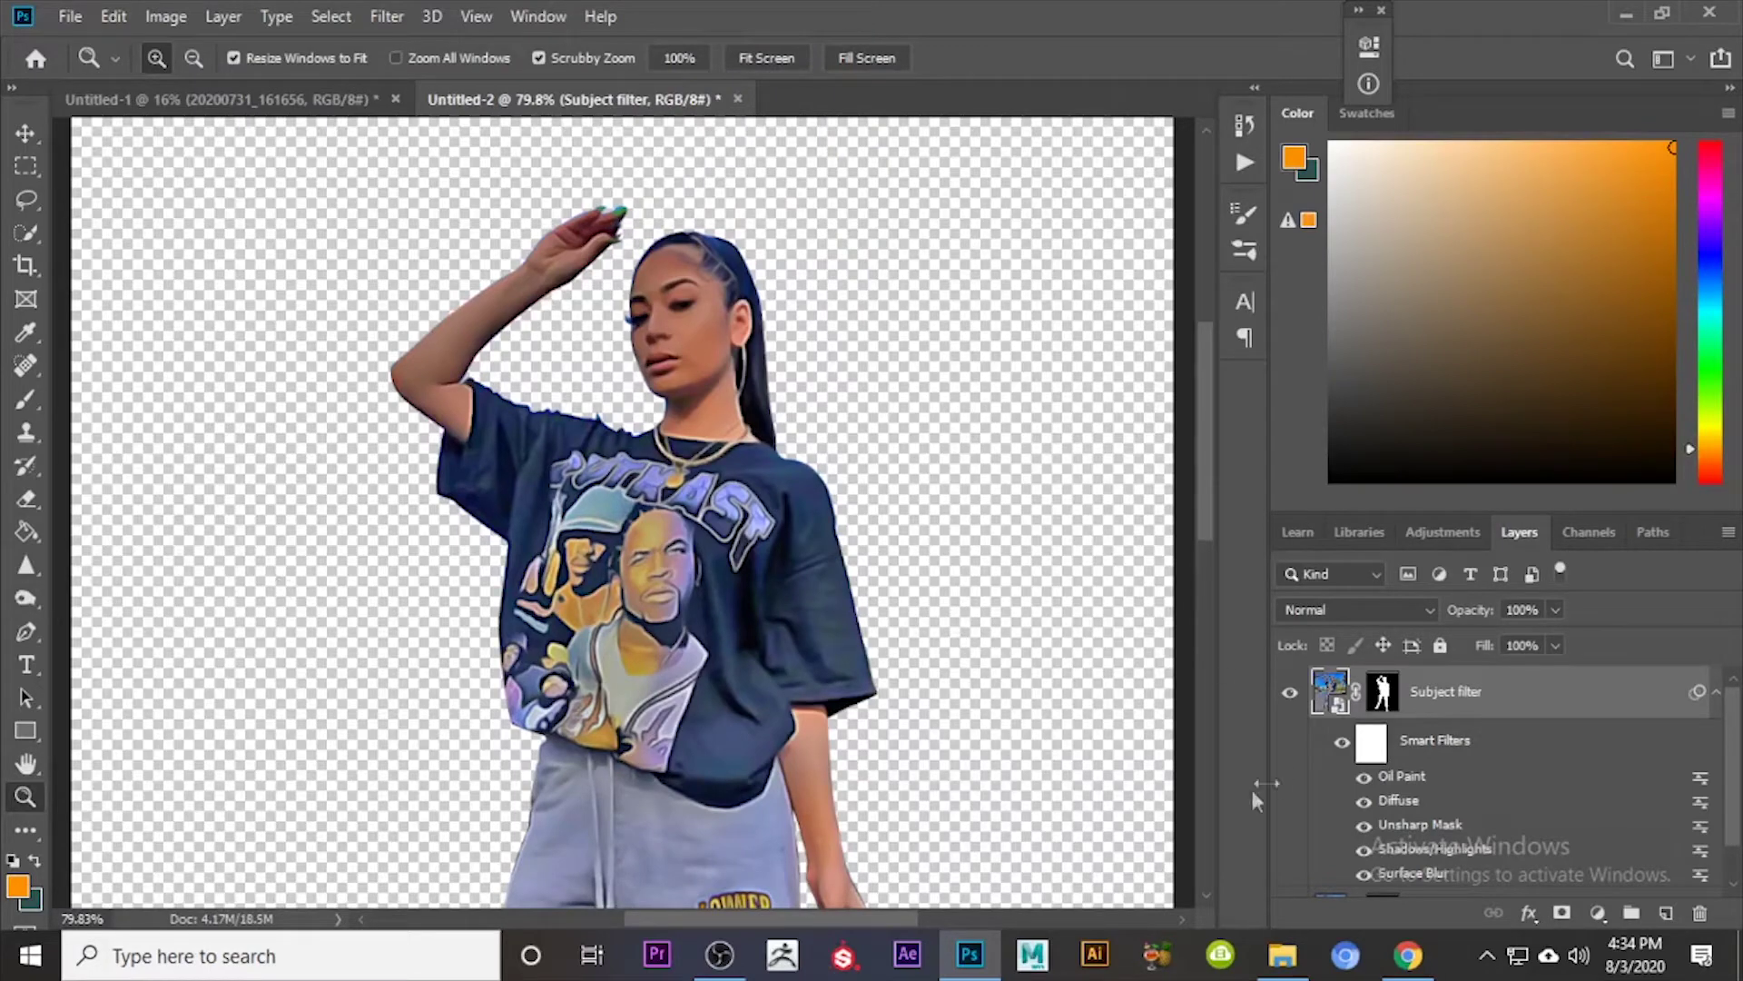
pyautogui.click(390, 16)
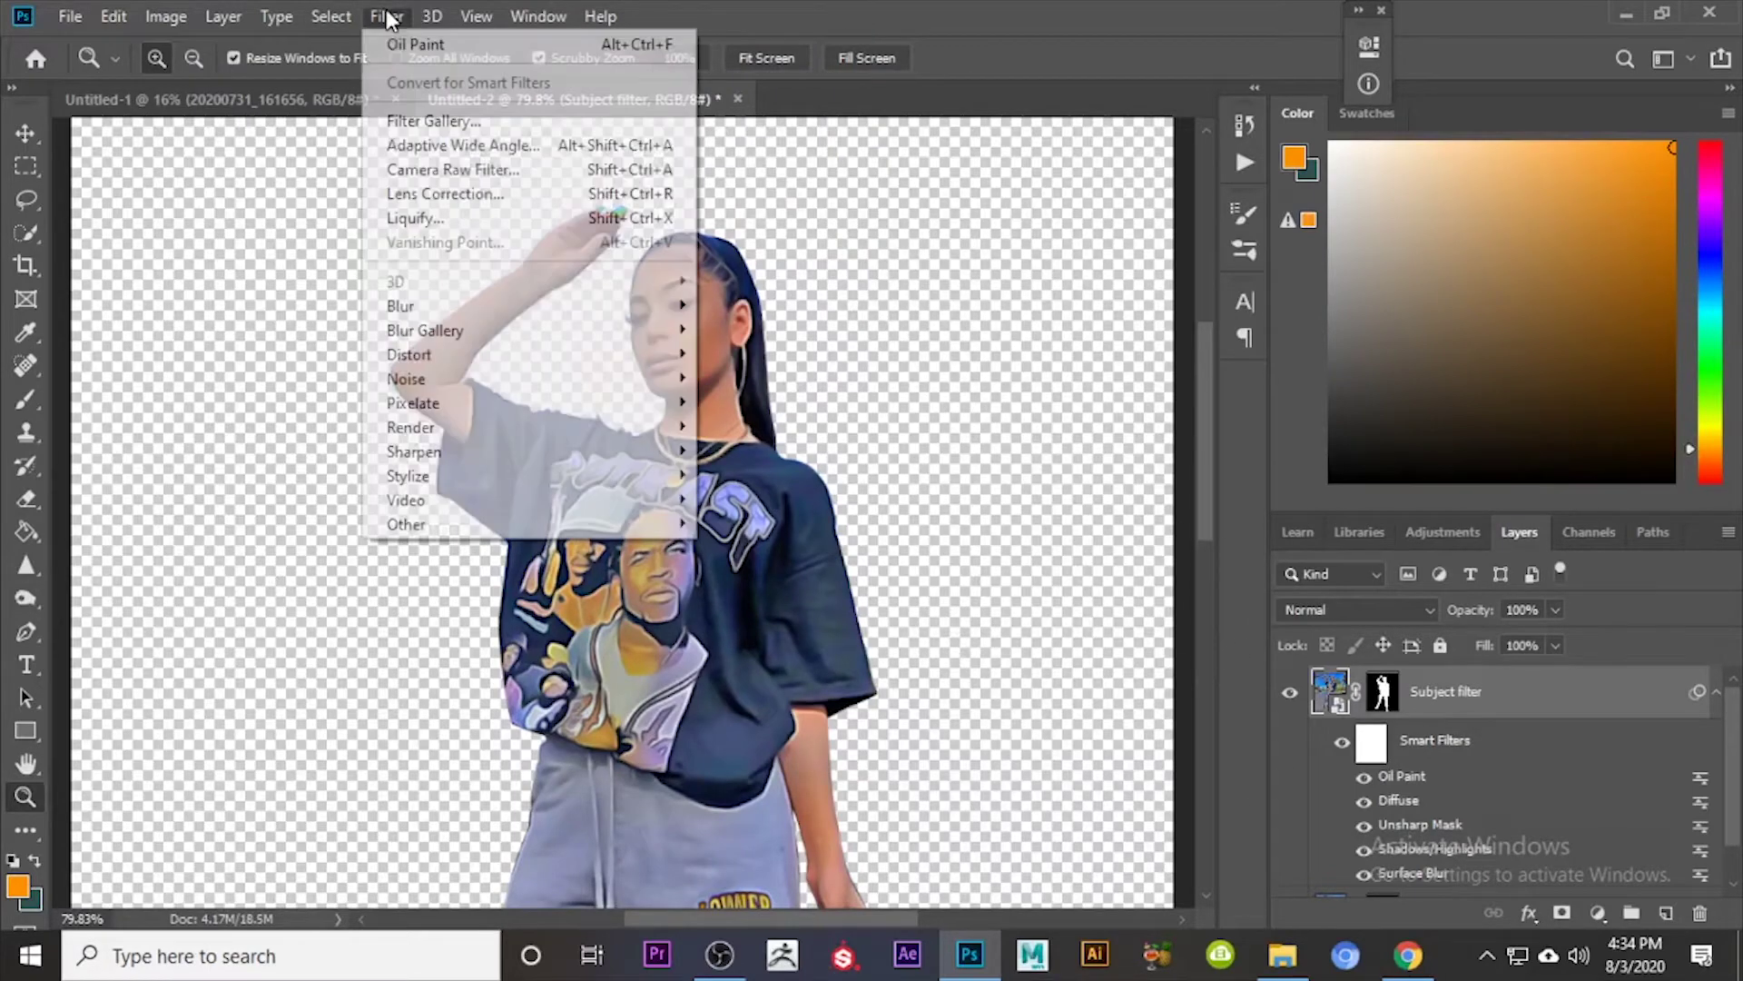
pyautogui.click(366, 18)
pyautogui.click(381, 17)
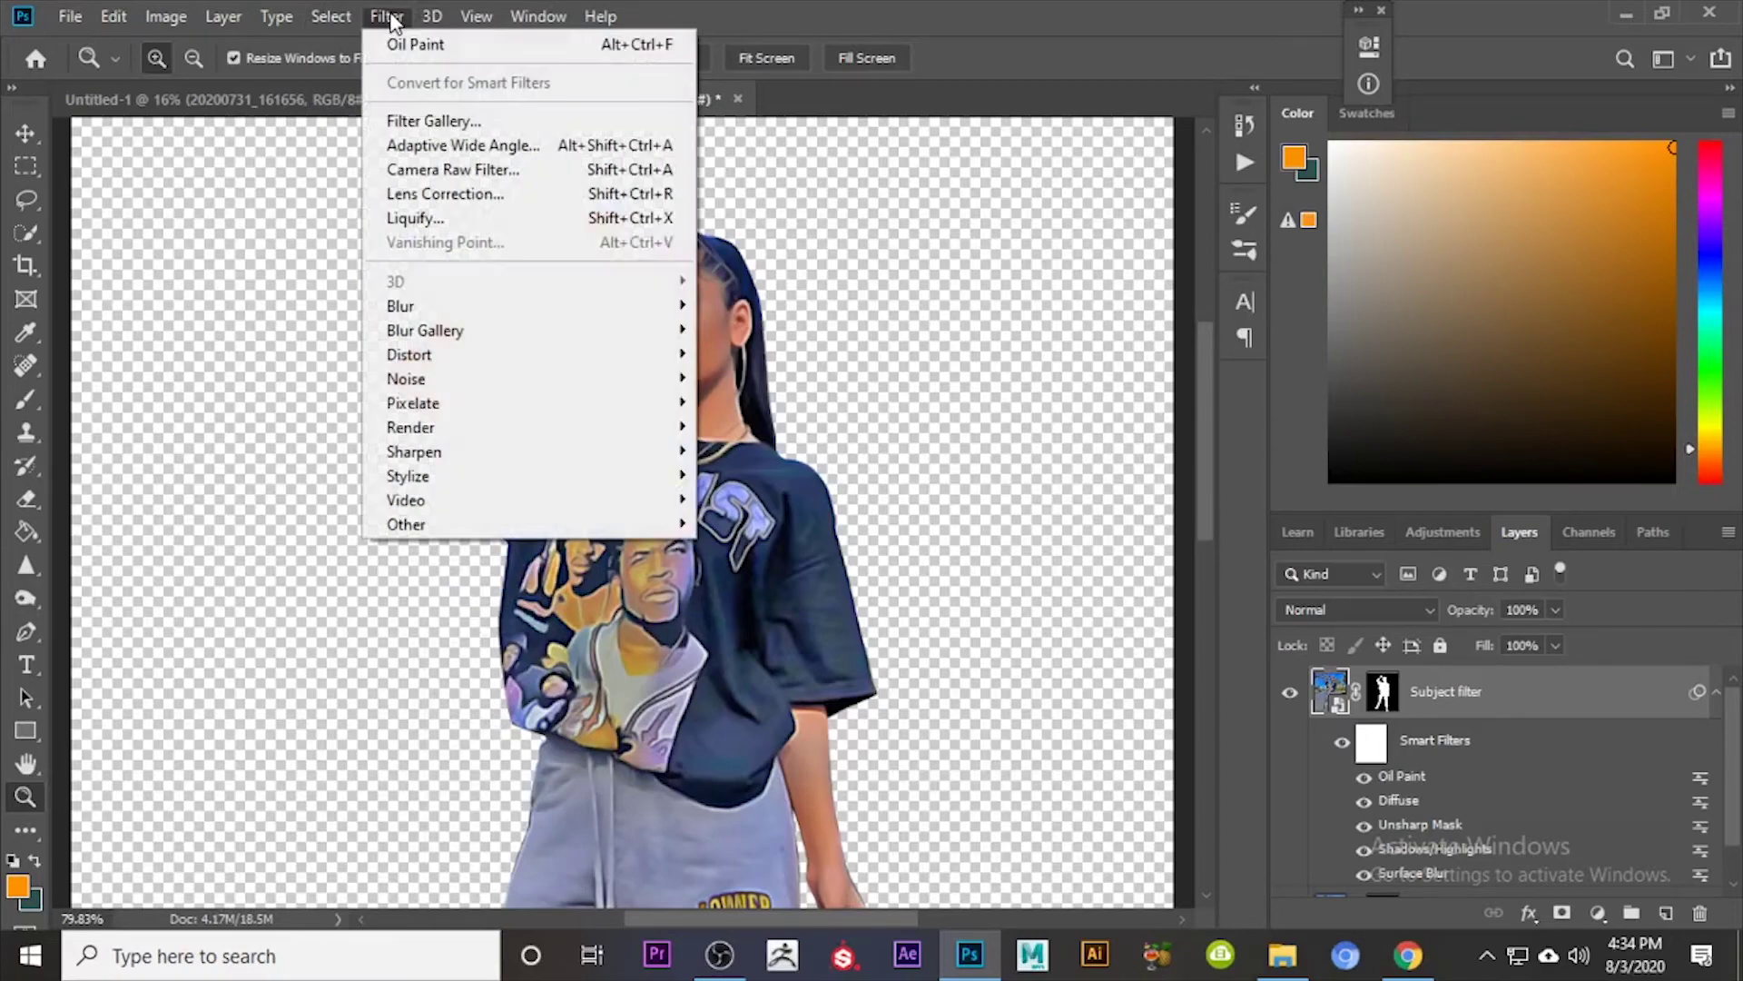
pyautogui.moveTo(584, 454)
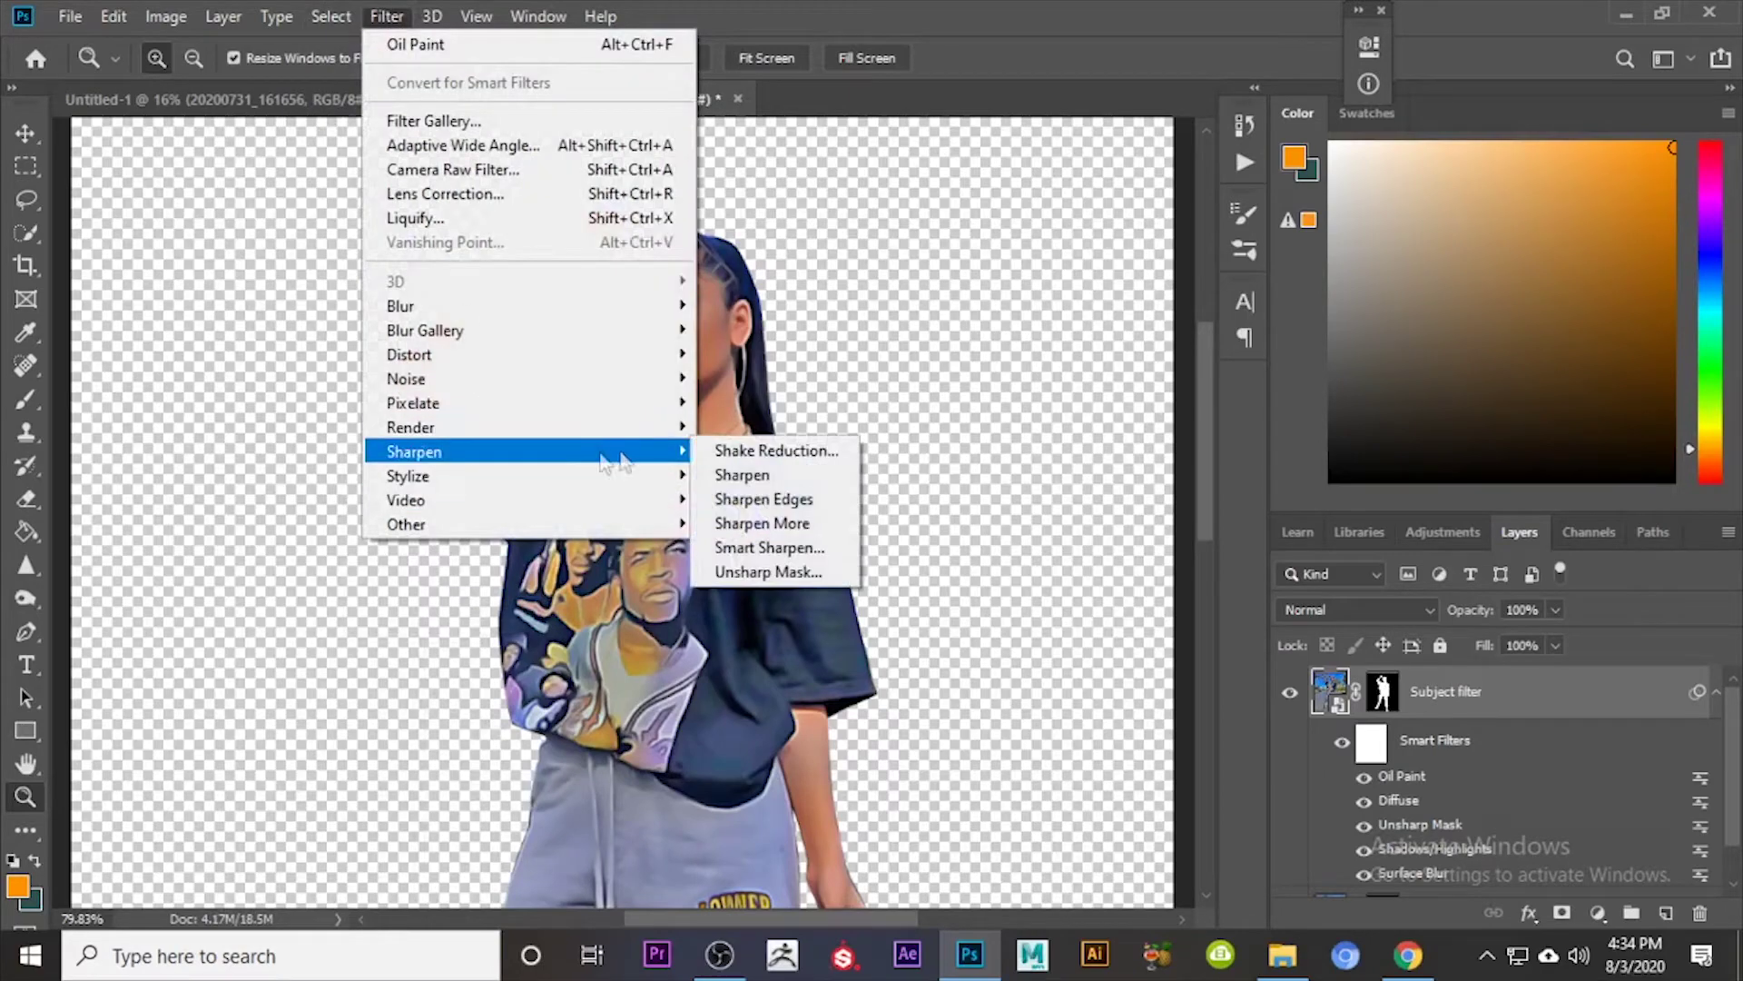
pyautogui.click(771, 572)
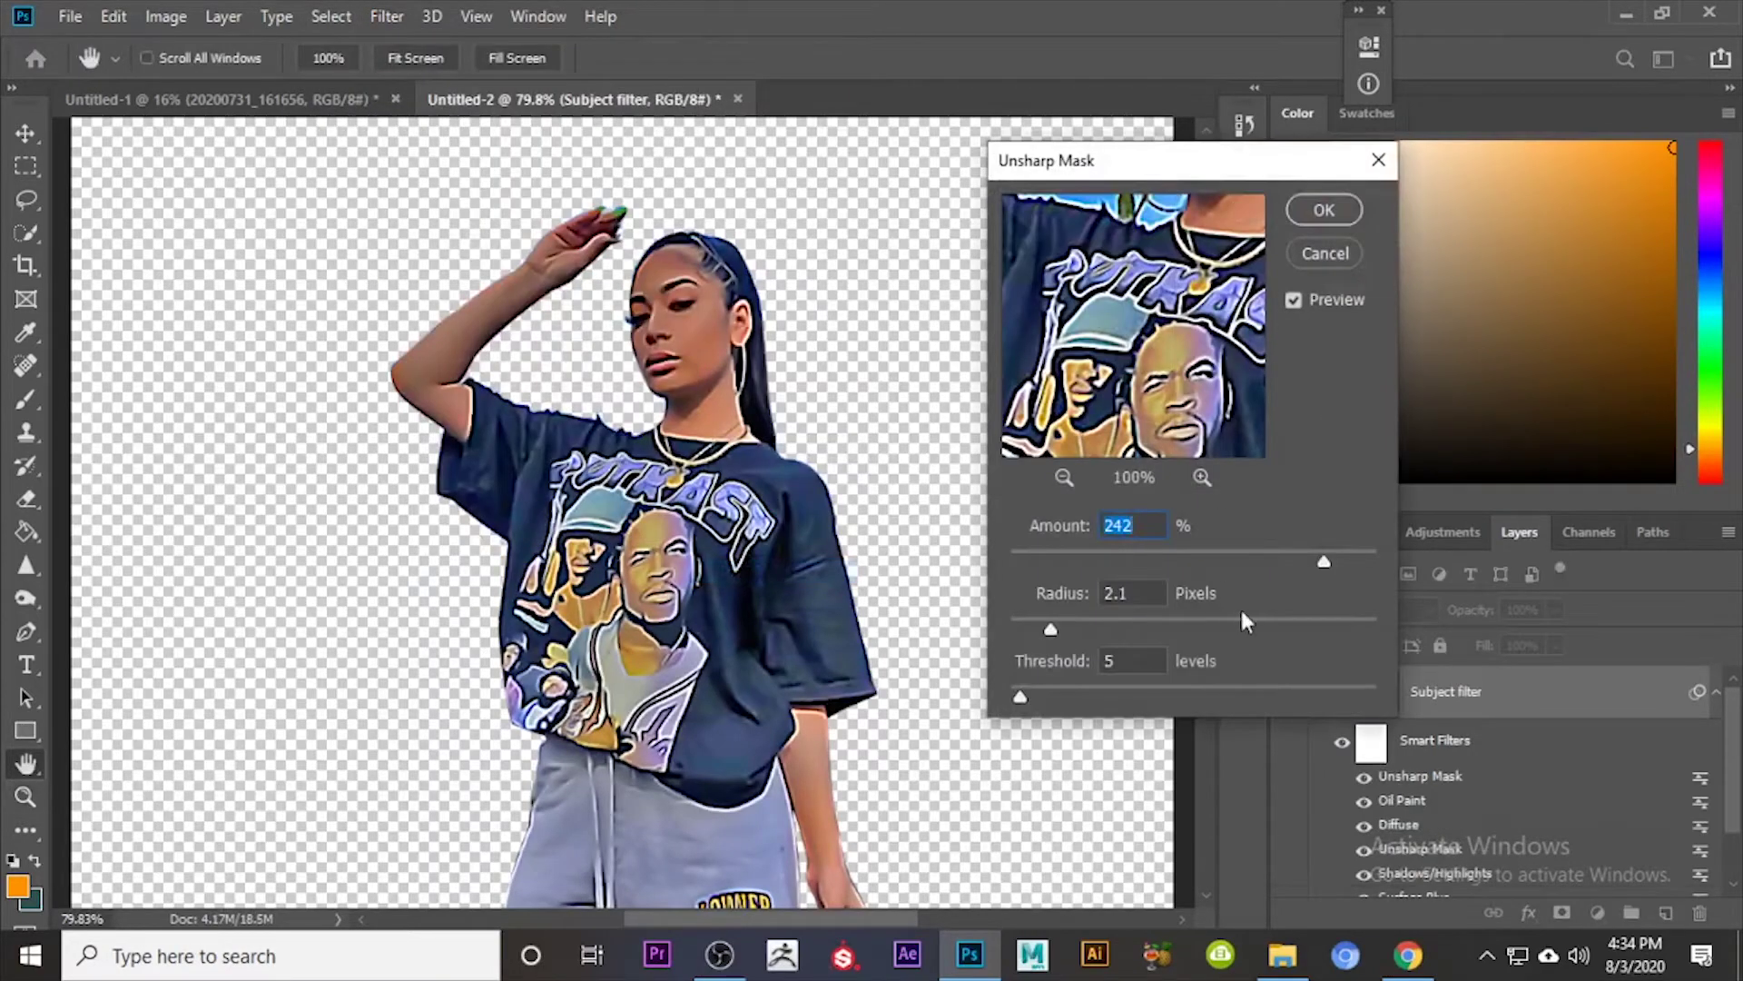
pyautogui.click(1239, 554)
pyautogui.moveTo(1214, 560)
pyautogui.mouseDown()
pyautogui.moveTo(1190, 558)
pyautogui.moveTo(1296, 553)
pyautogui.moveTo(1225, 561)
pyautogui.mouseUp()
pyautogui.click(1318, 208)
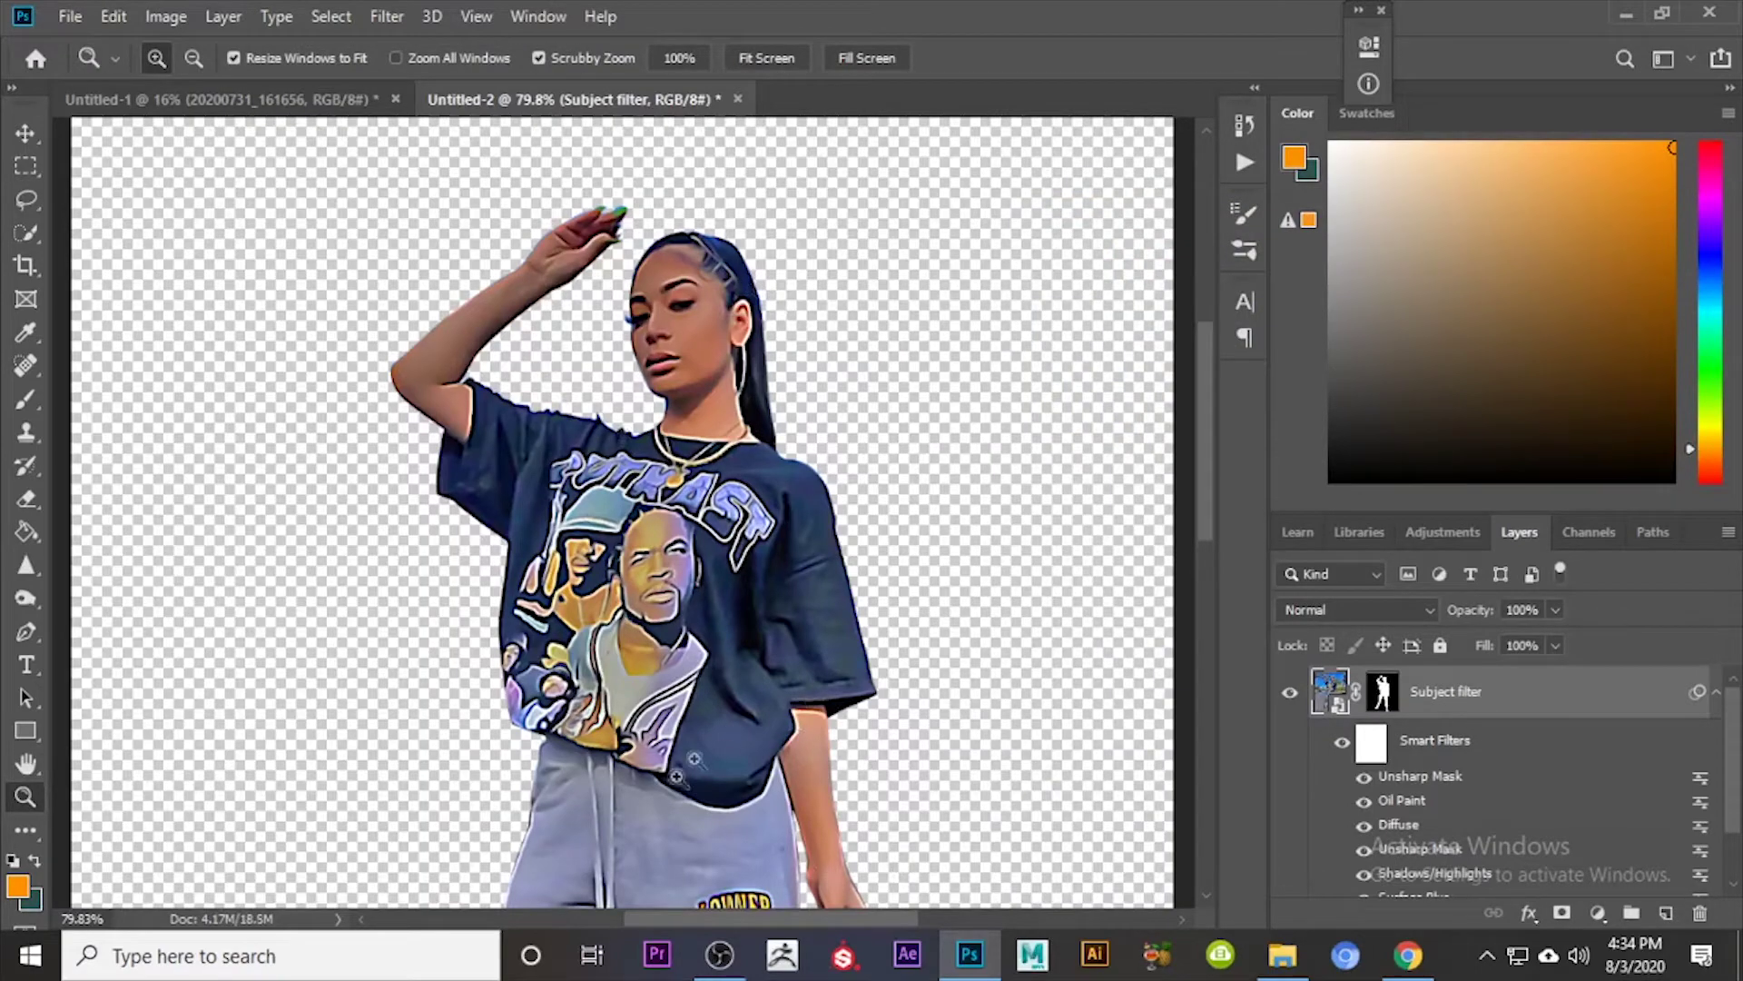
pyautogui.moveTo(829, 742); pyautogui.dragTo(779, 710)
pyautogui.scroll(5, 779, 710)
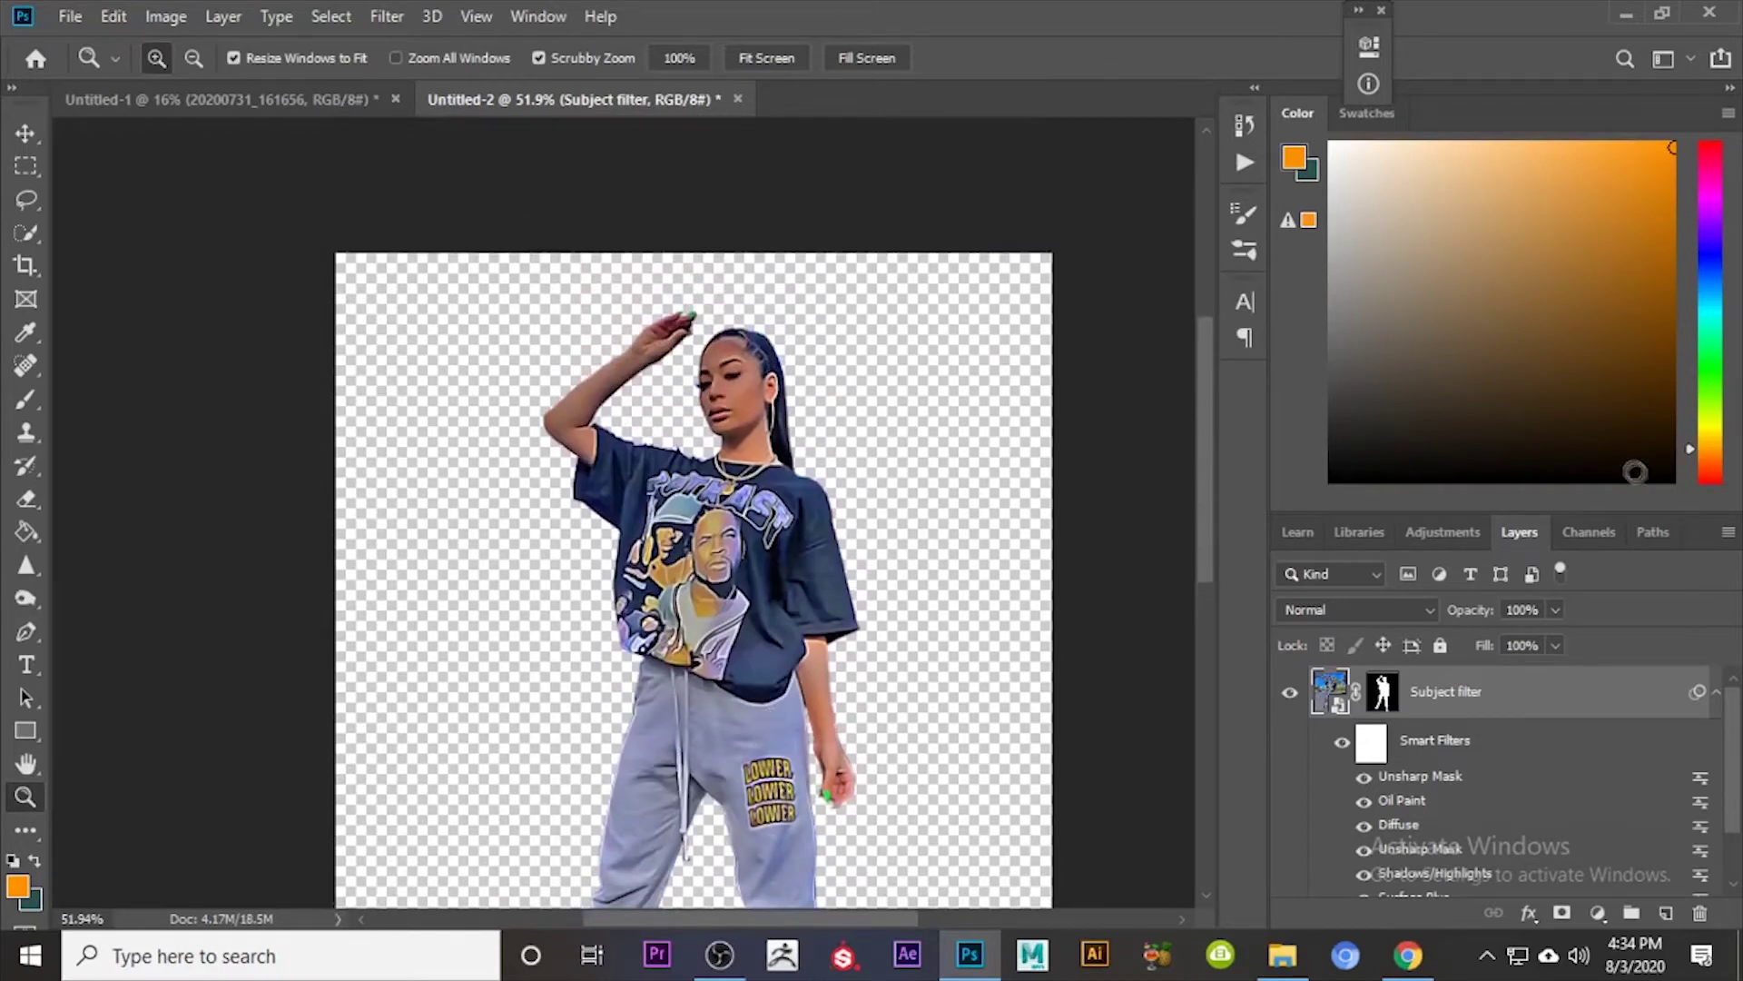
# Step: Add another Unsharp Mask pass with the Amount adjusted to about 127%
pyautogui.click(387, 17)
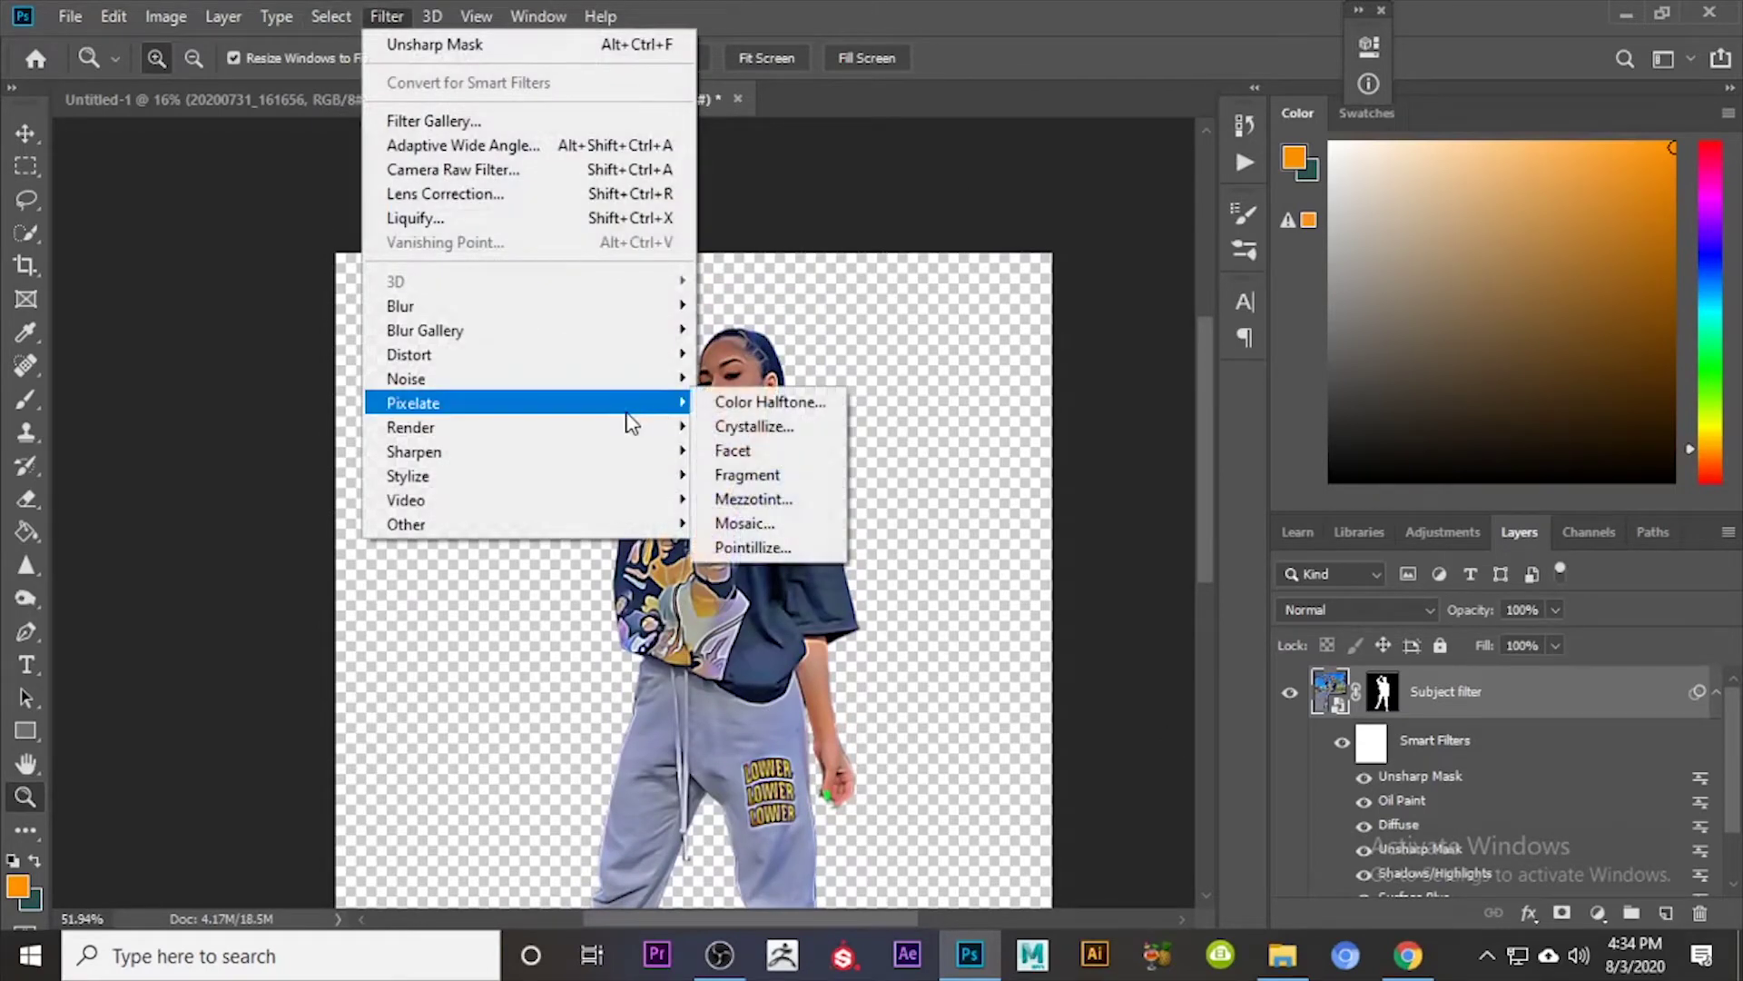
pyautogui.moveTo(621, 461)
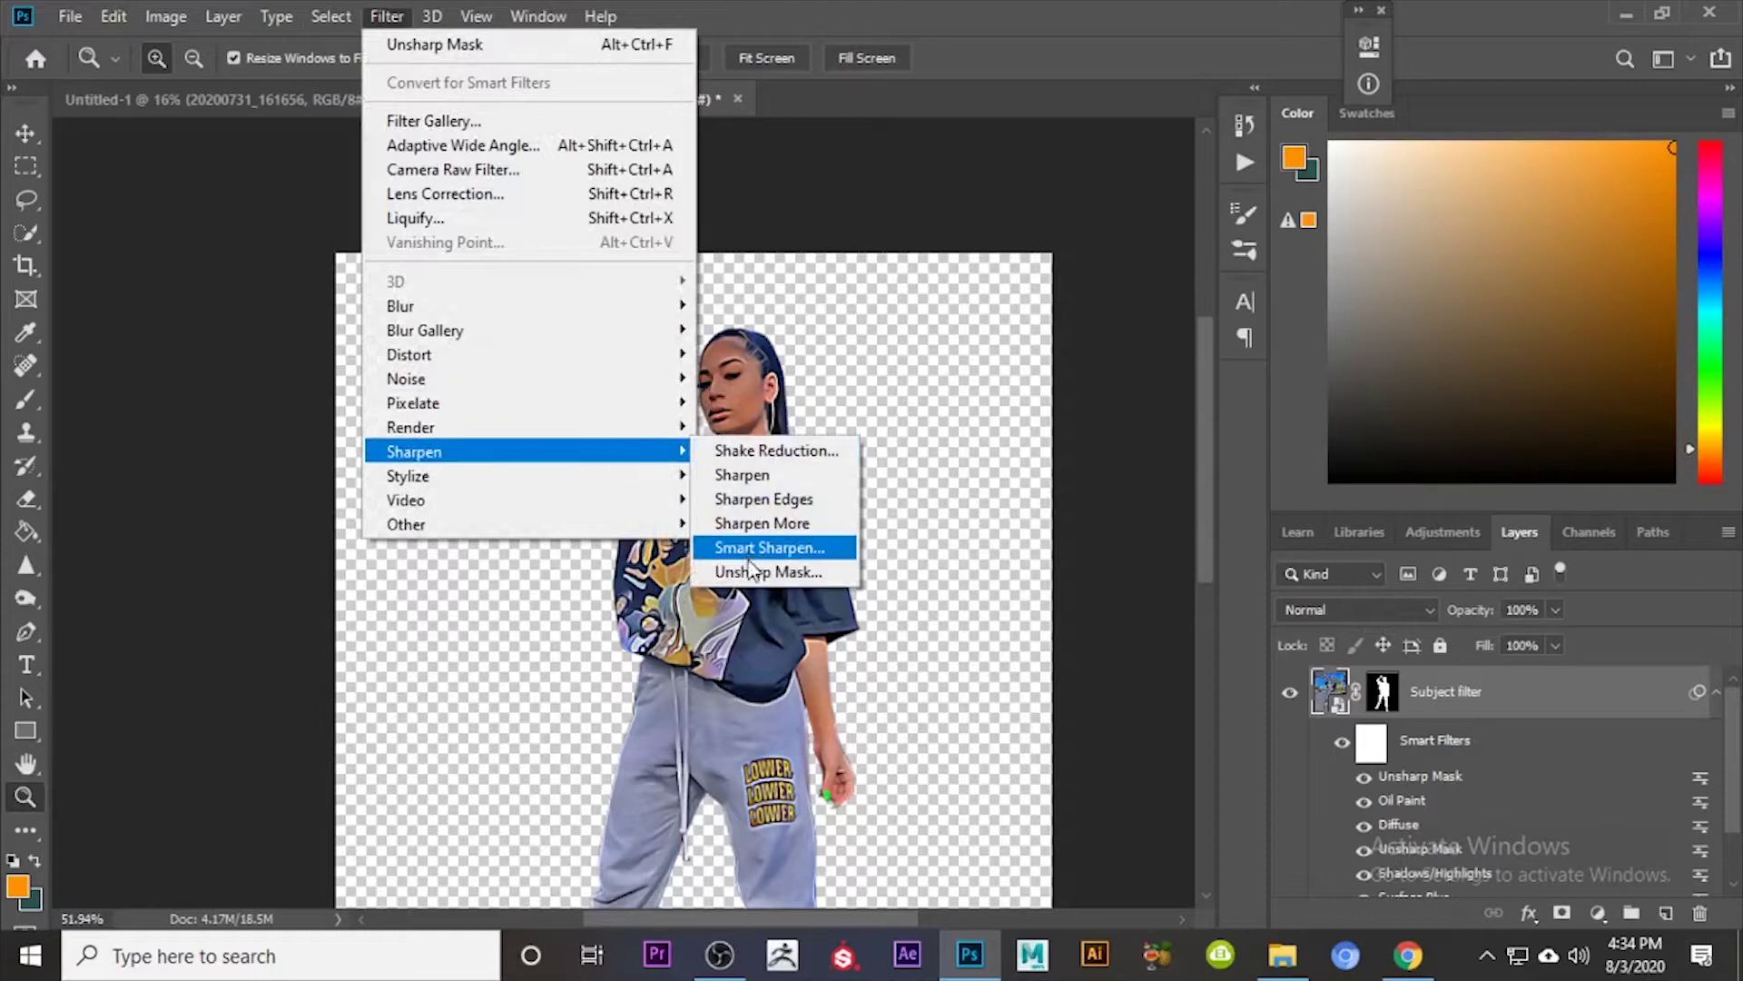
pyautogui.click(795, 572)
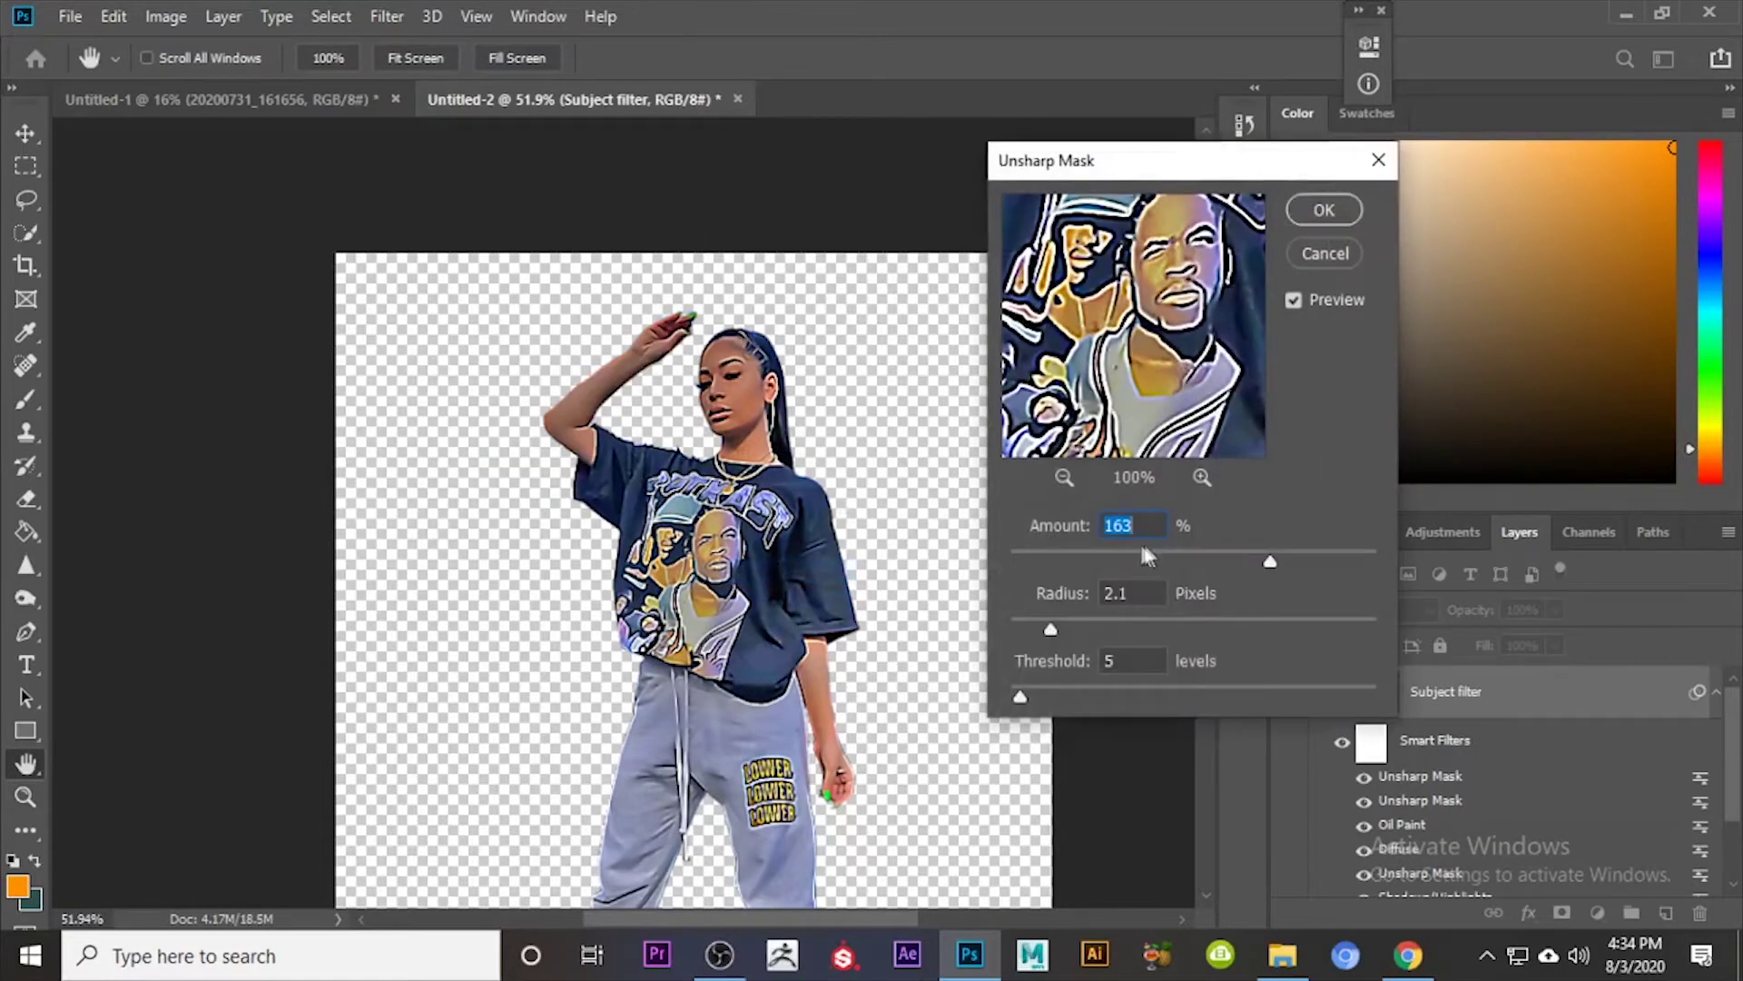
pyautogui.click(1104, 552)
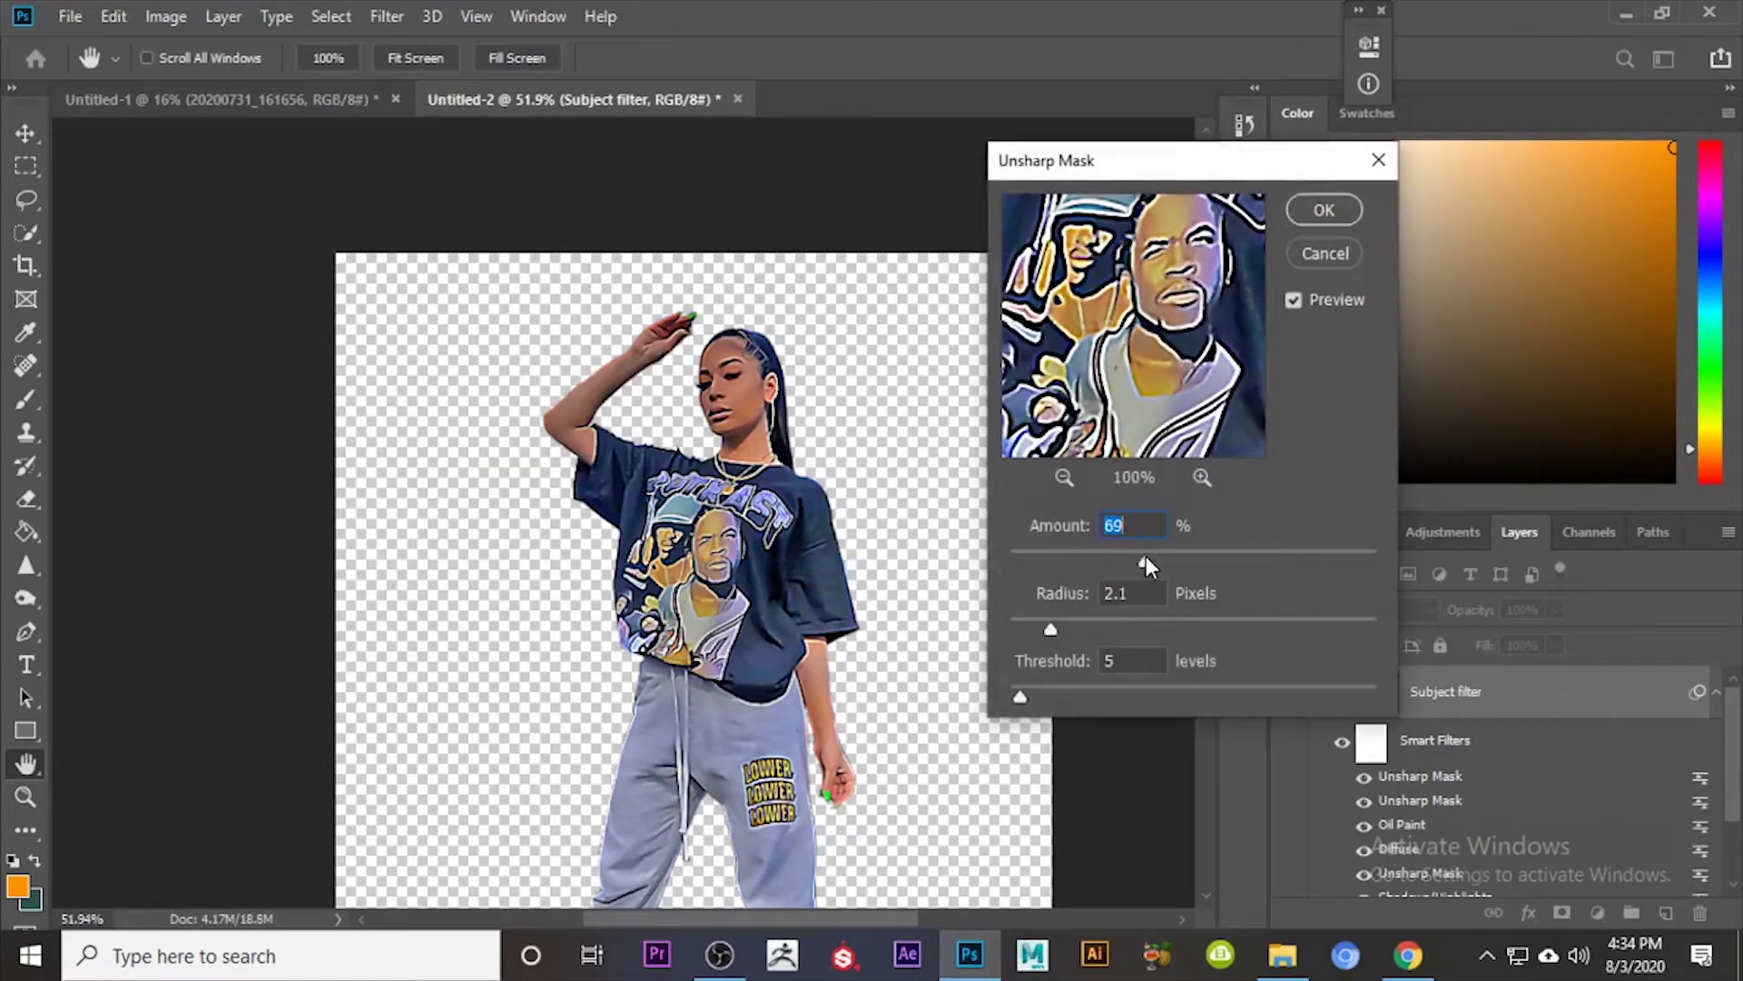
pyautogui.moveTo(1145, 556); pyautogui.dragTo(1182, 561)
pyautogui.click(1324, 211)
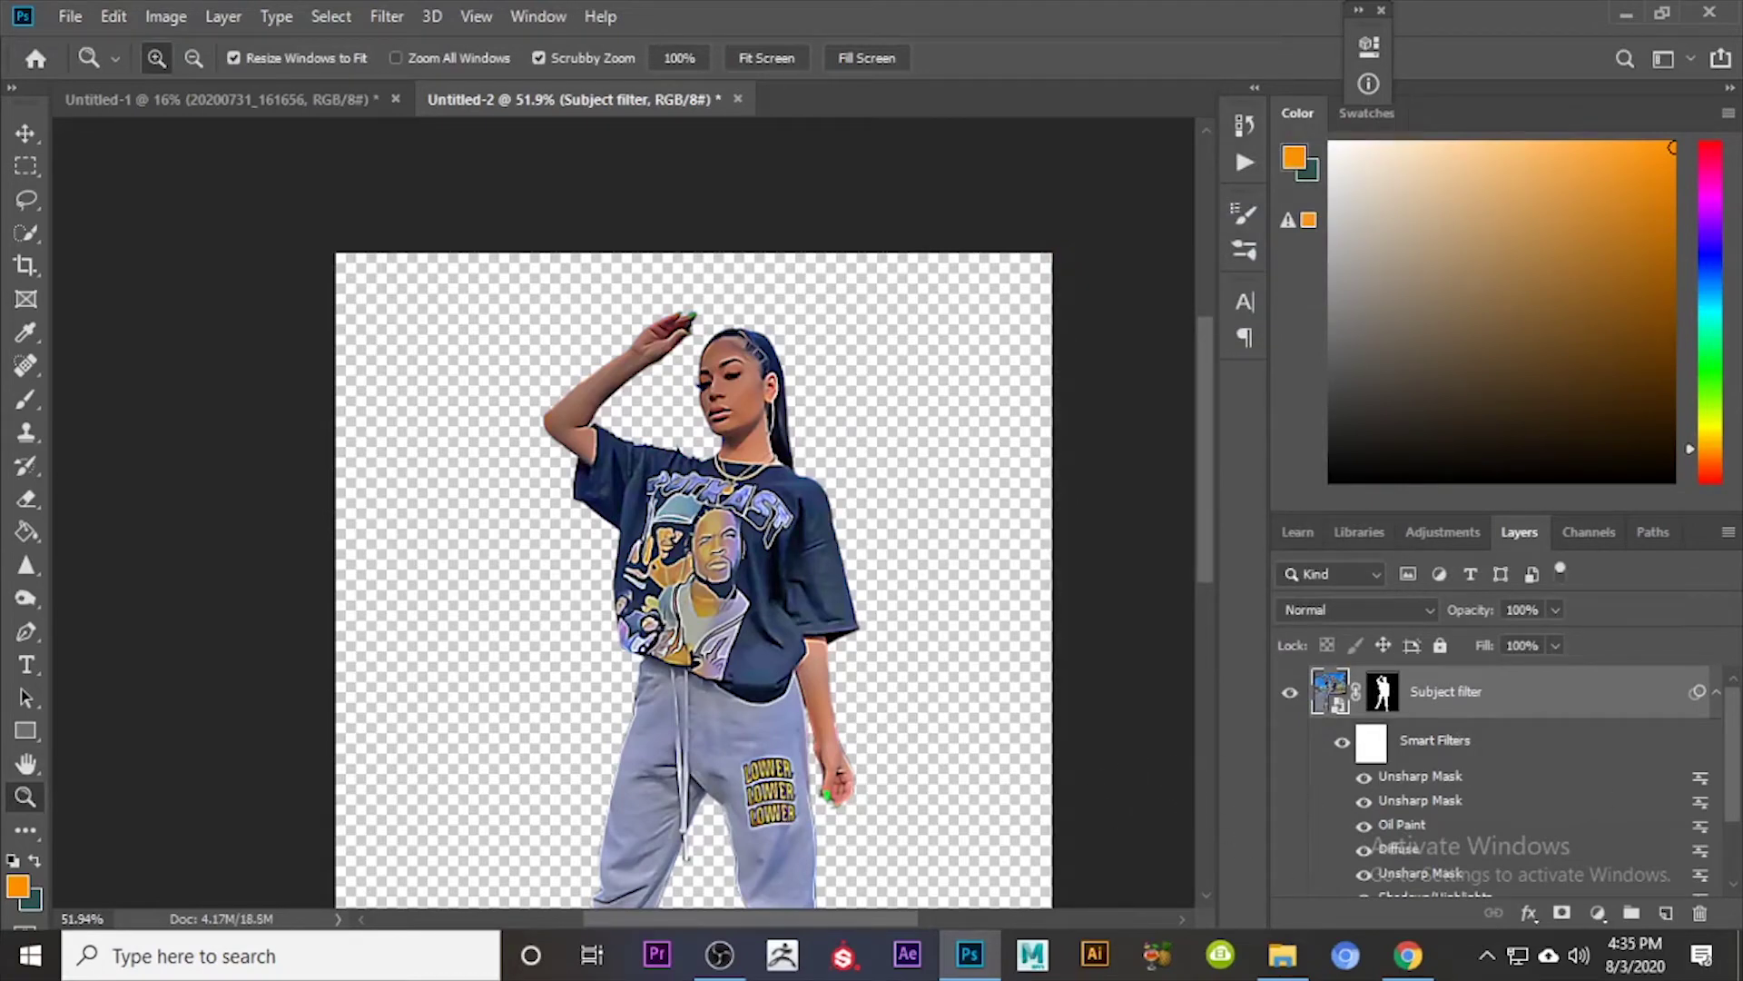
pyautogui.click(387, 16)
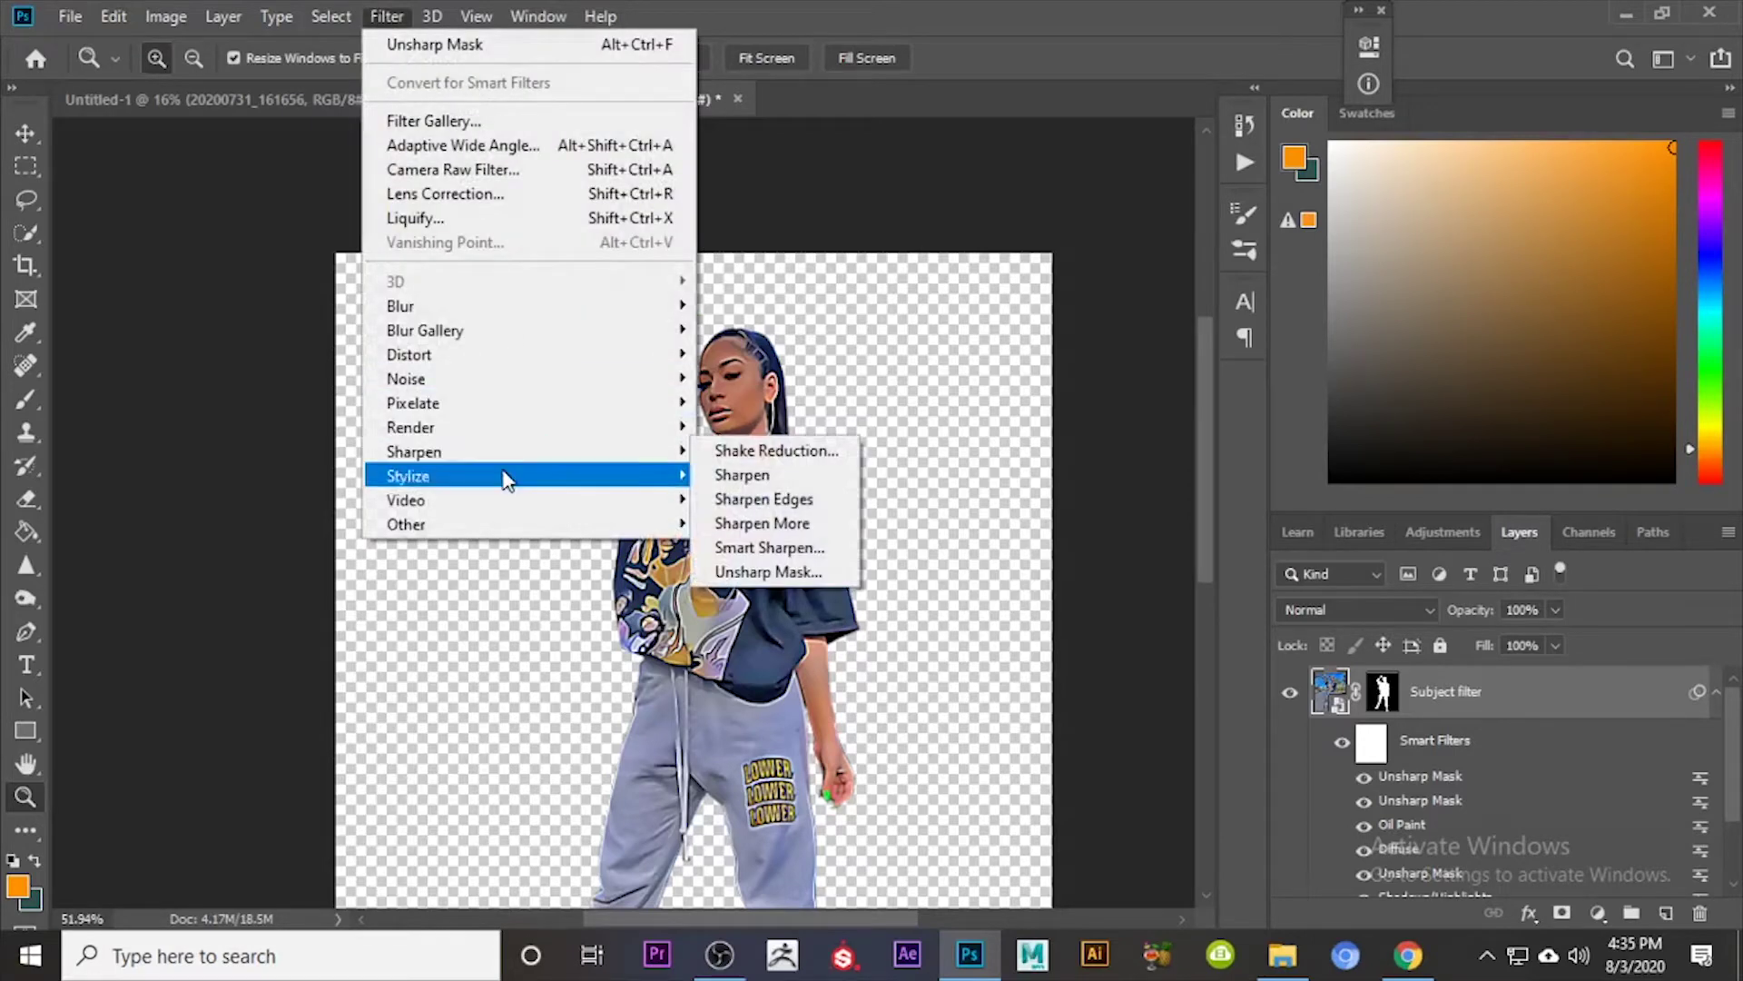
pyautogui.moveTo(505, 477)
pyautogui.click(799, 478)
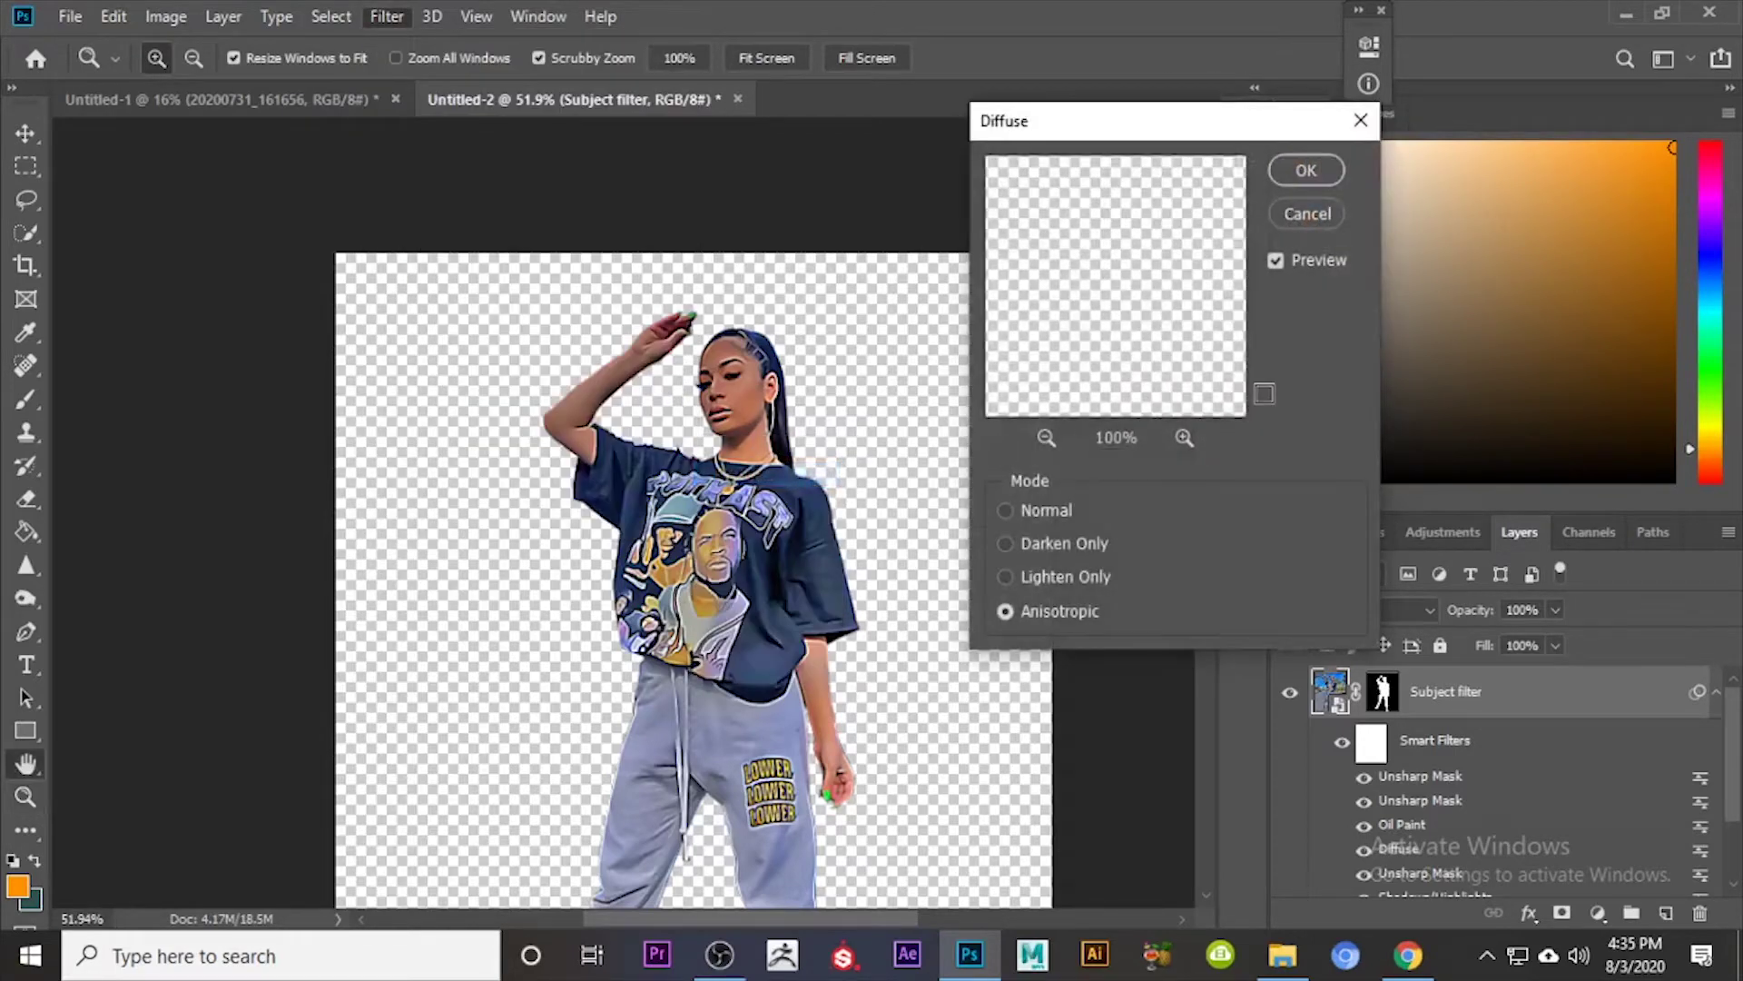
pyautogui.click(1305, 173)
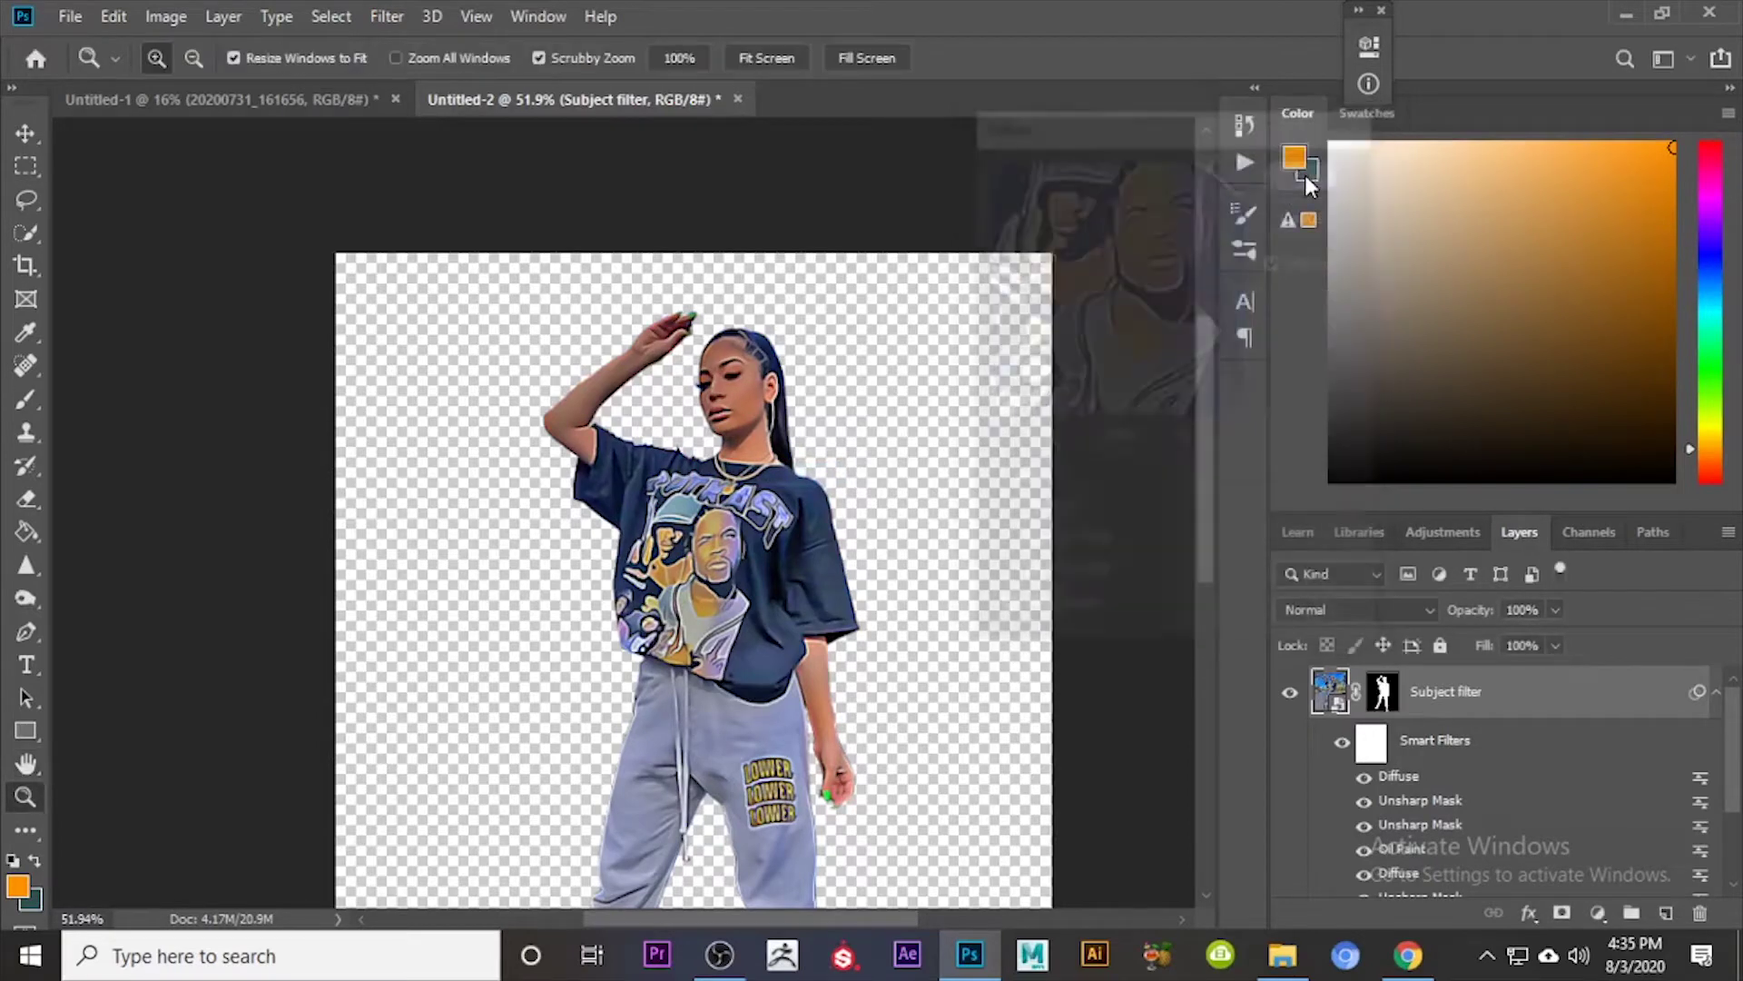
pyautogui.hotkey('ctrl', 'z')
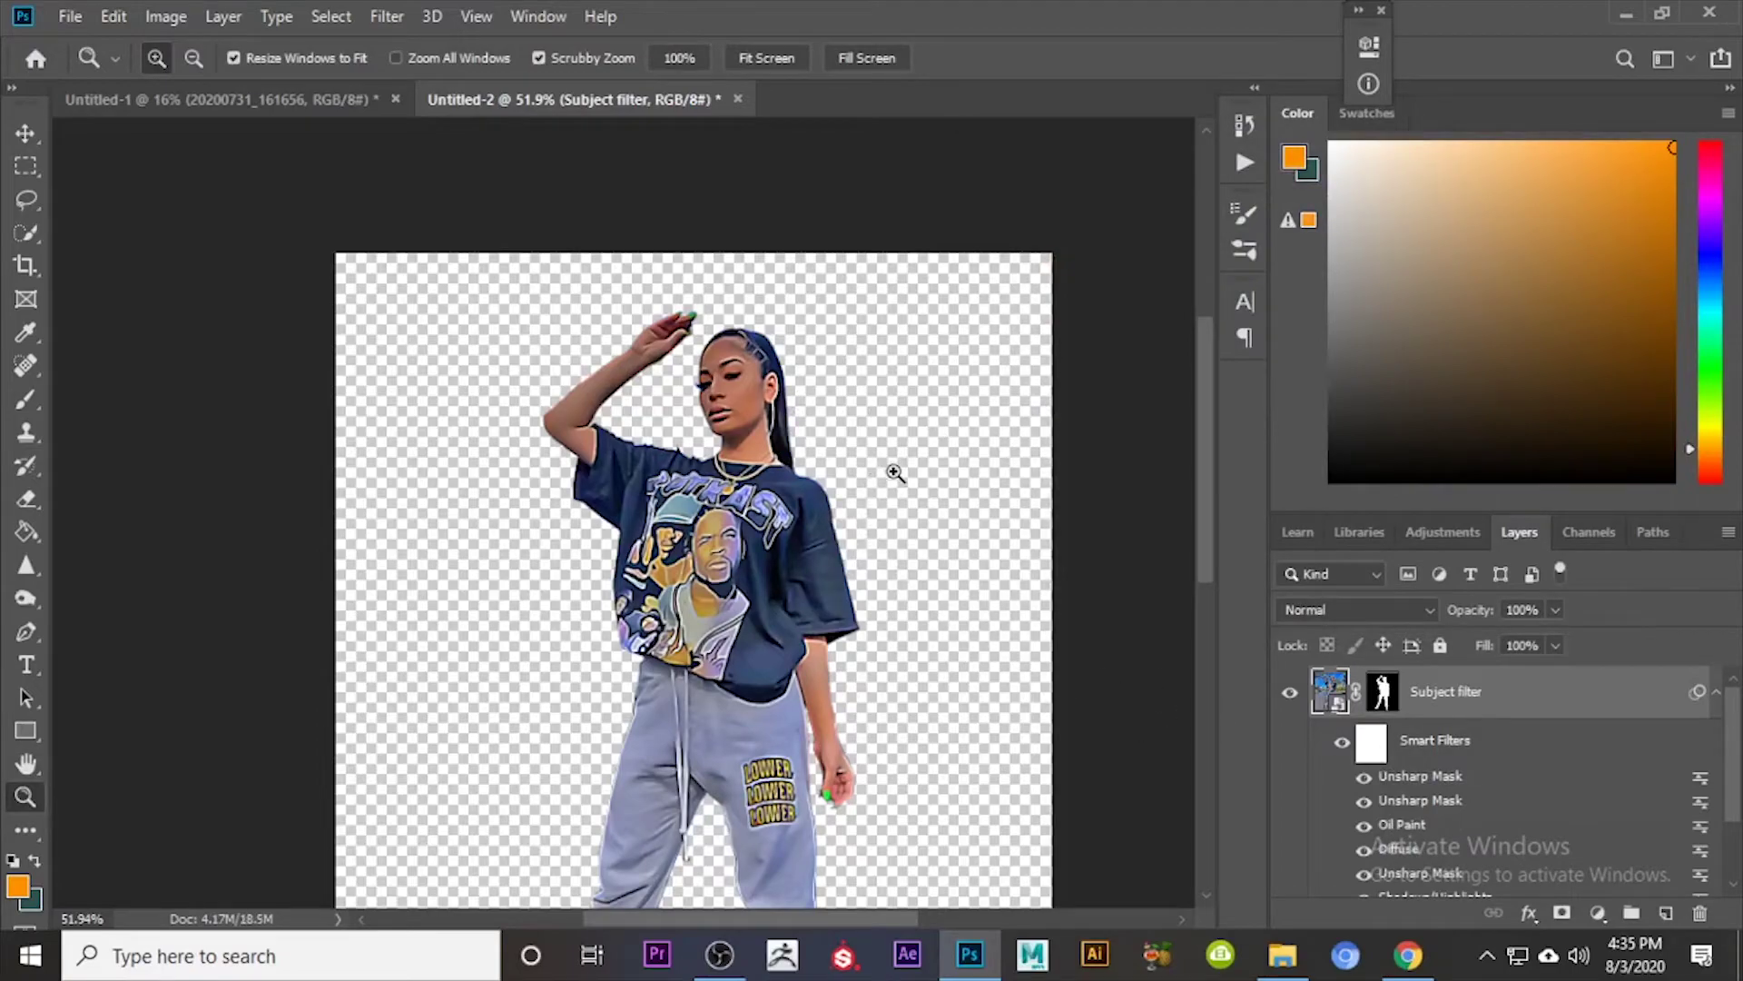
pyautogui.moveTo(896, 472); pyautogui.dragTo(942, 459)
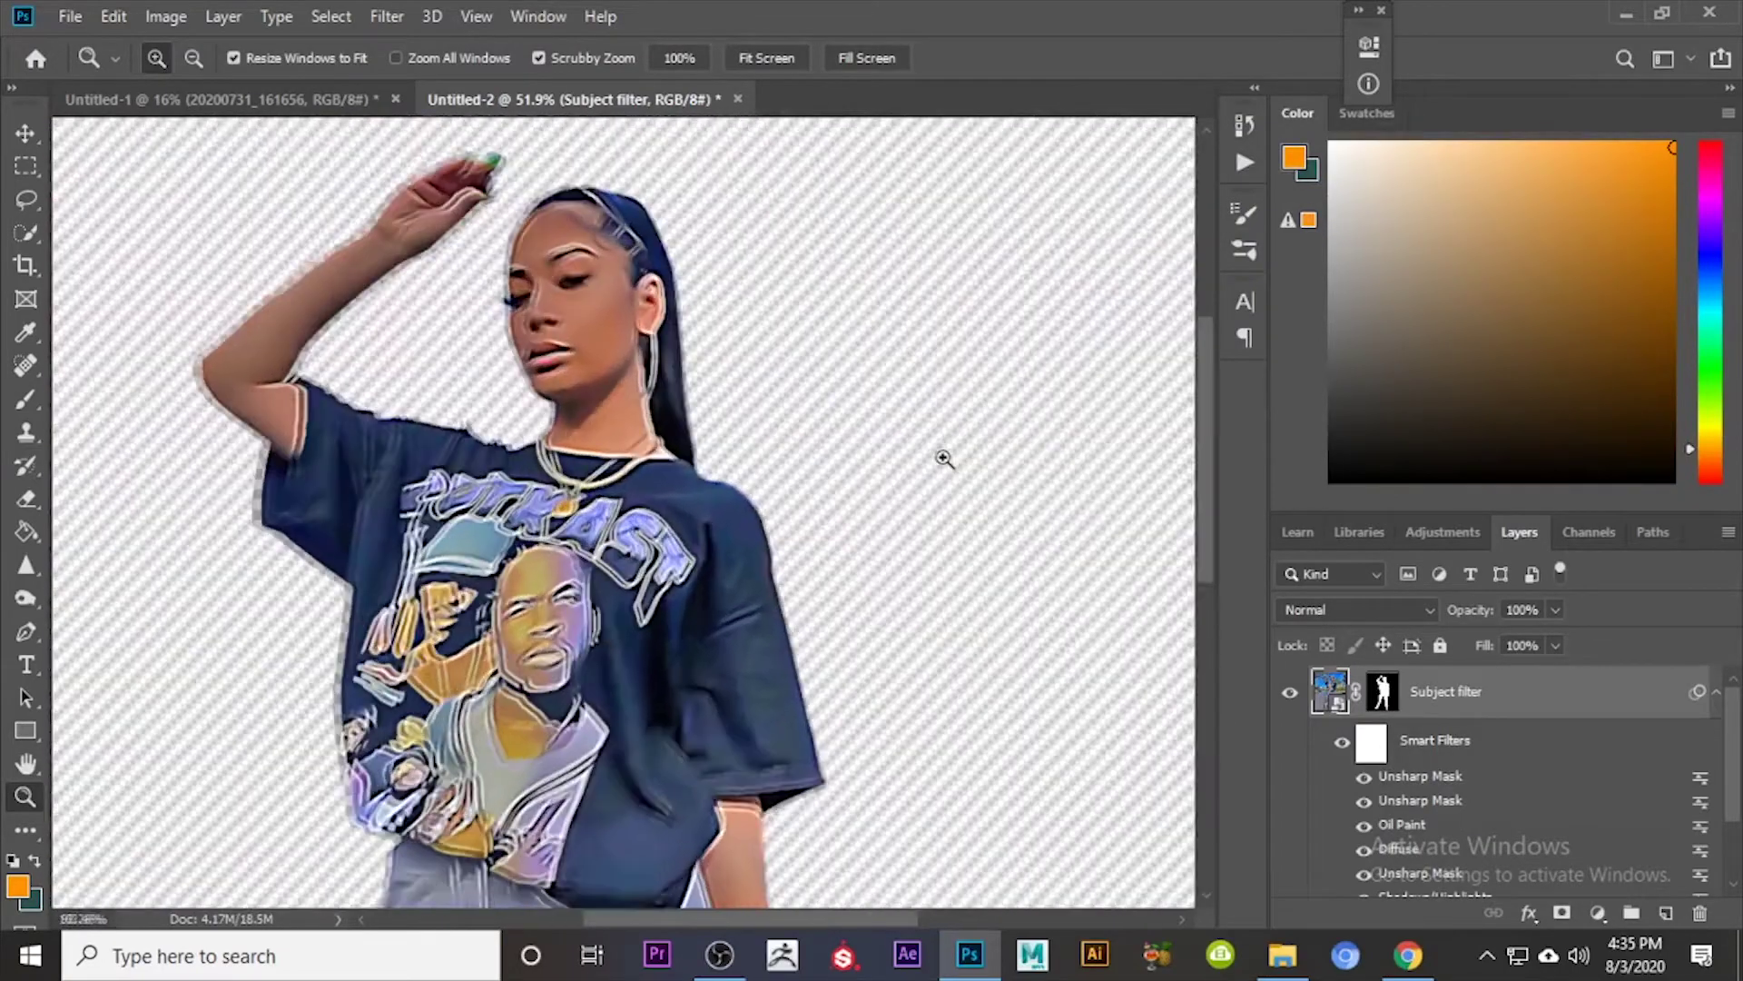
pyautogui.moveTo(883, 537); pyautogui.dragTo(851, 535)
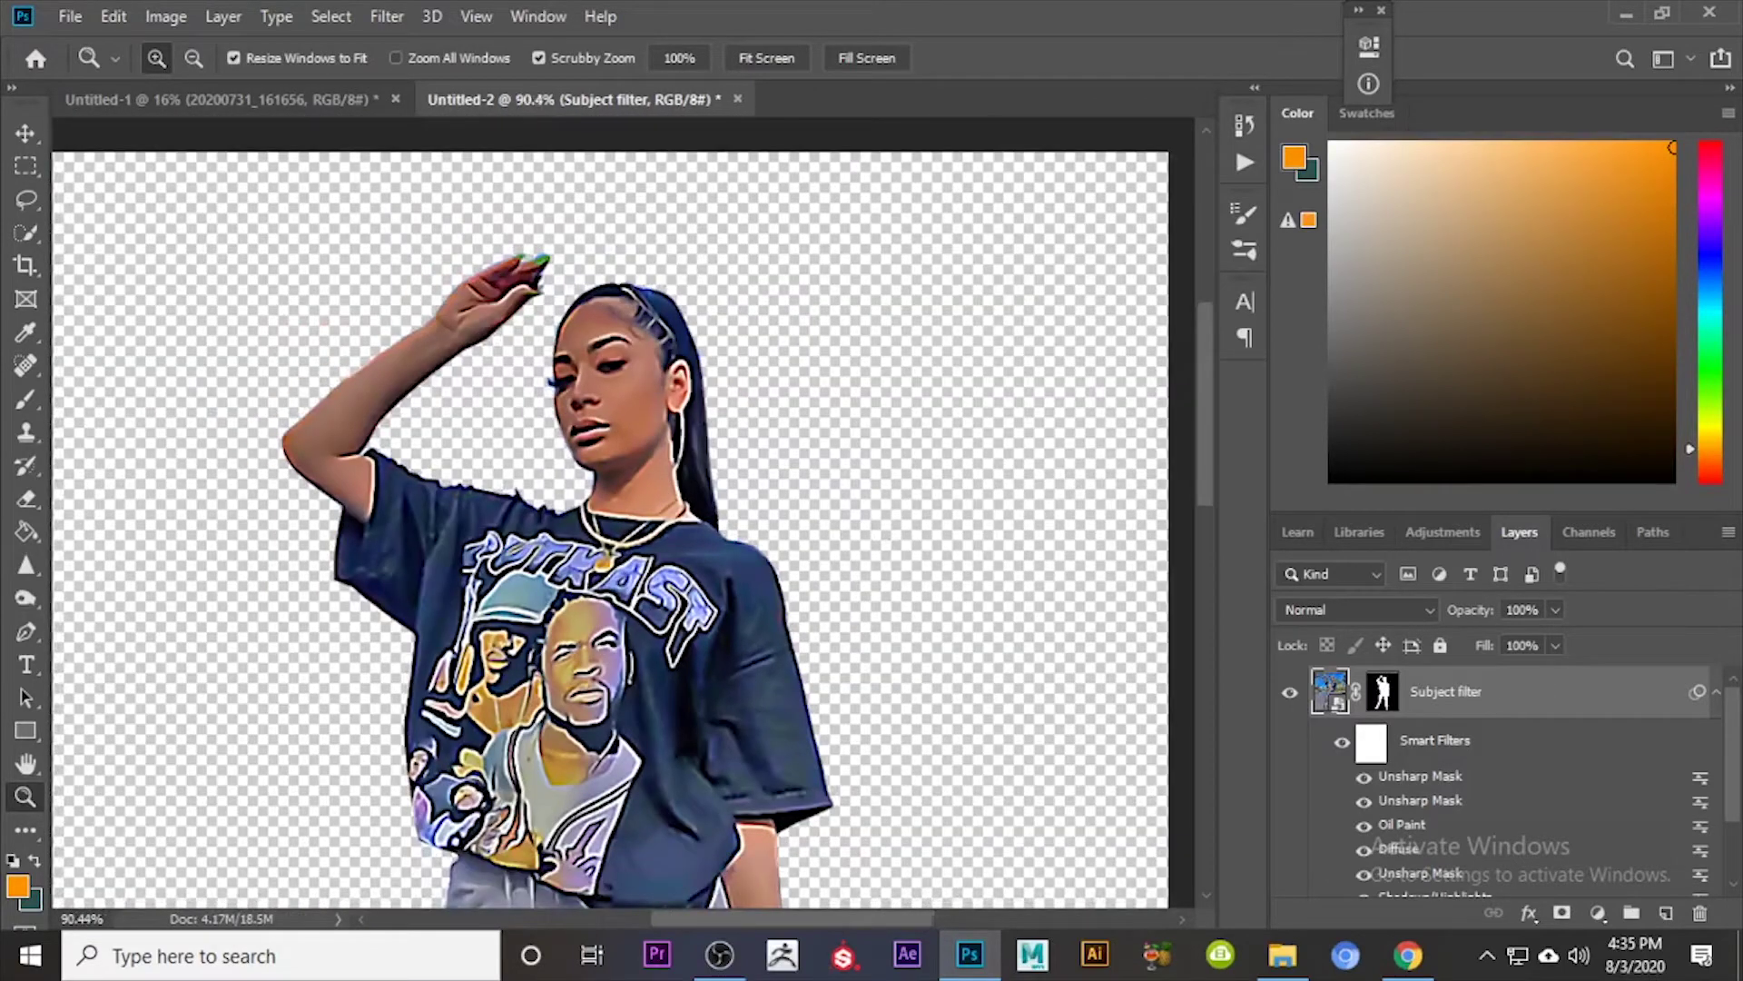
pyautogui.hotkey('alt', 'Tab')
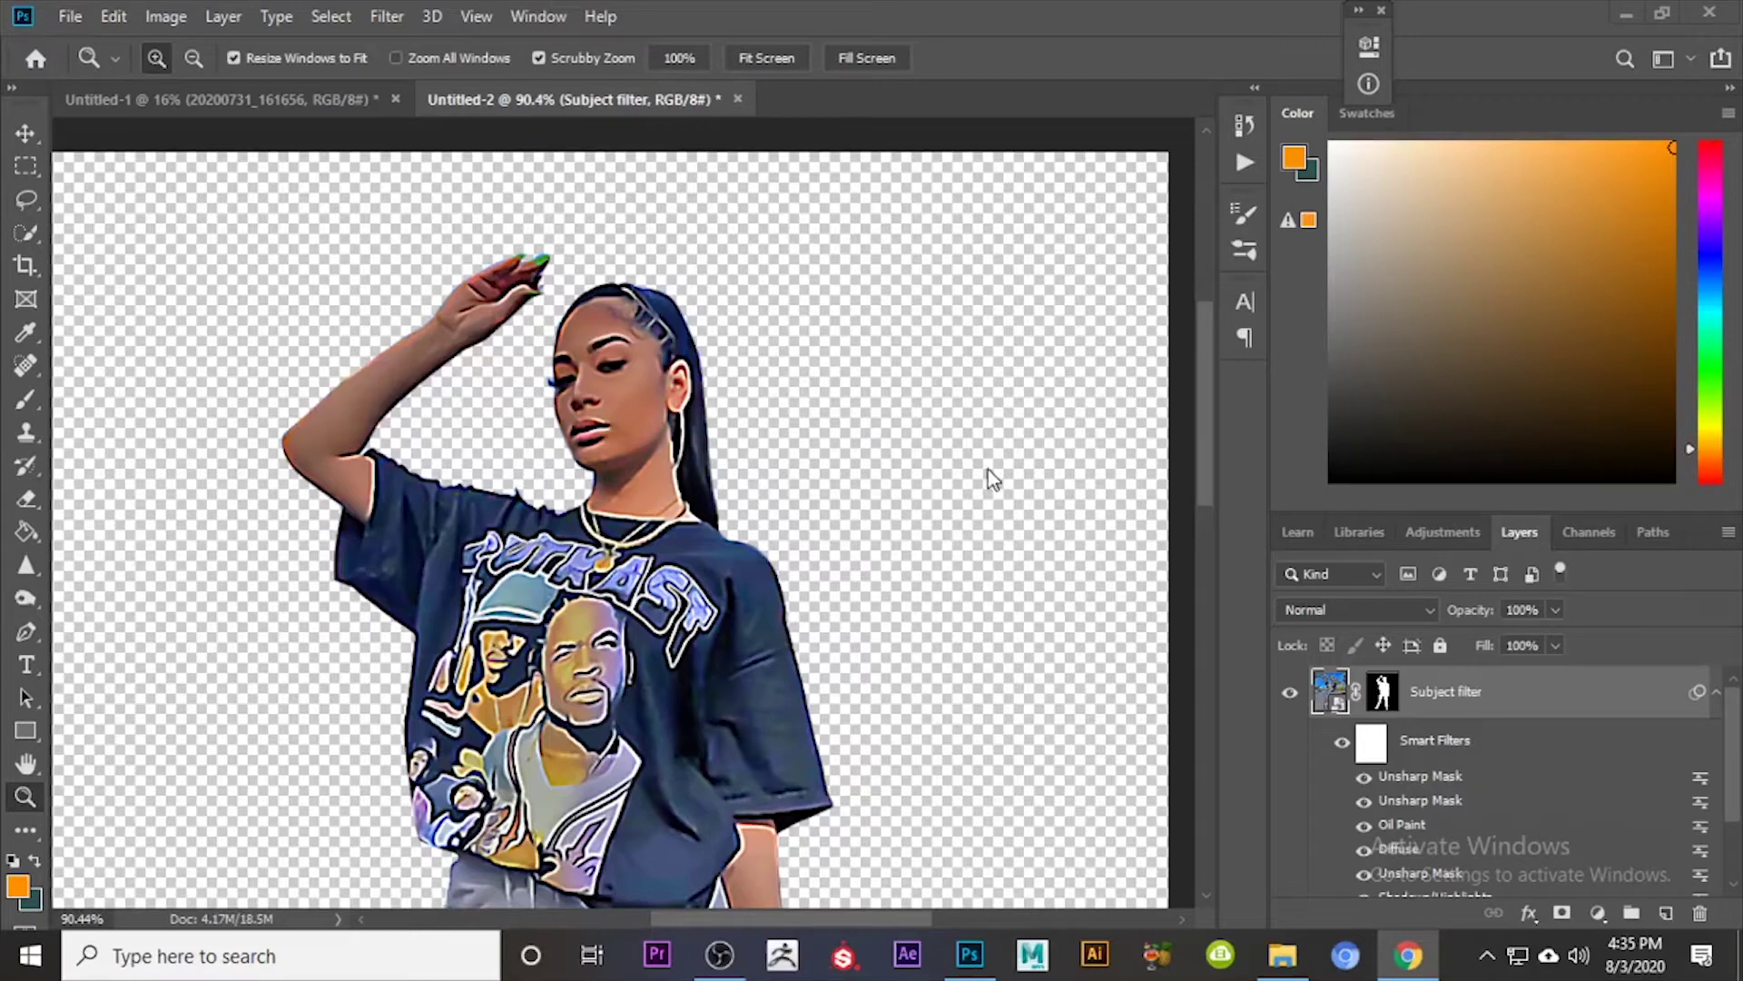
# Step: Apply a Reduce Noise smart filter to the subject
pyautogui.click(387, 16)
pyautogui.moveTo(629, 387)
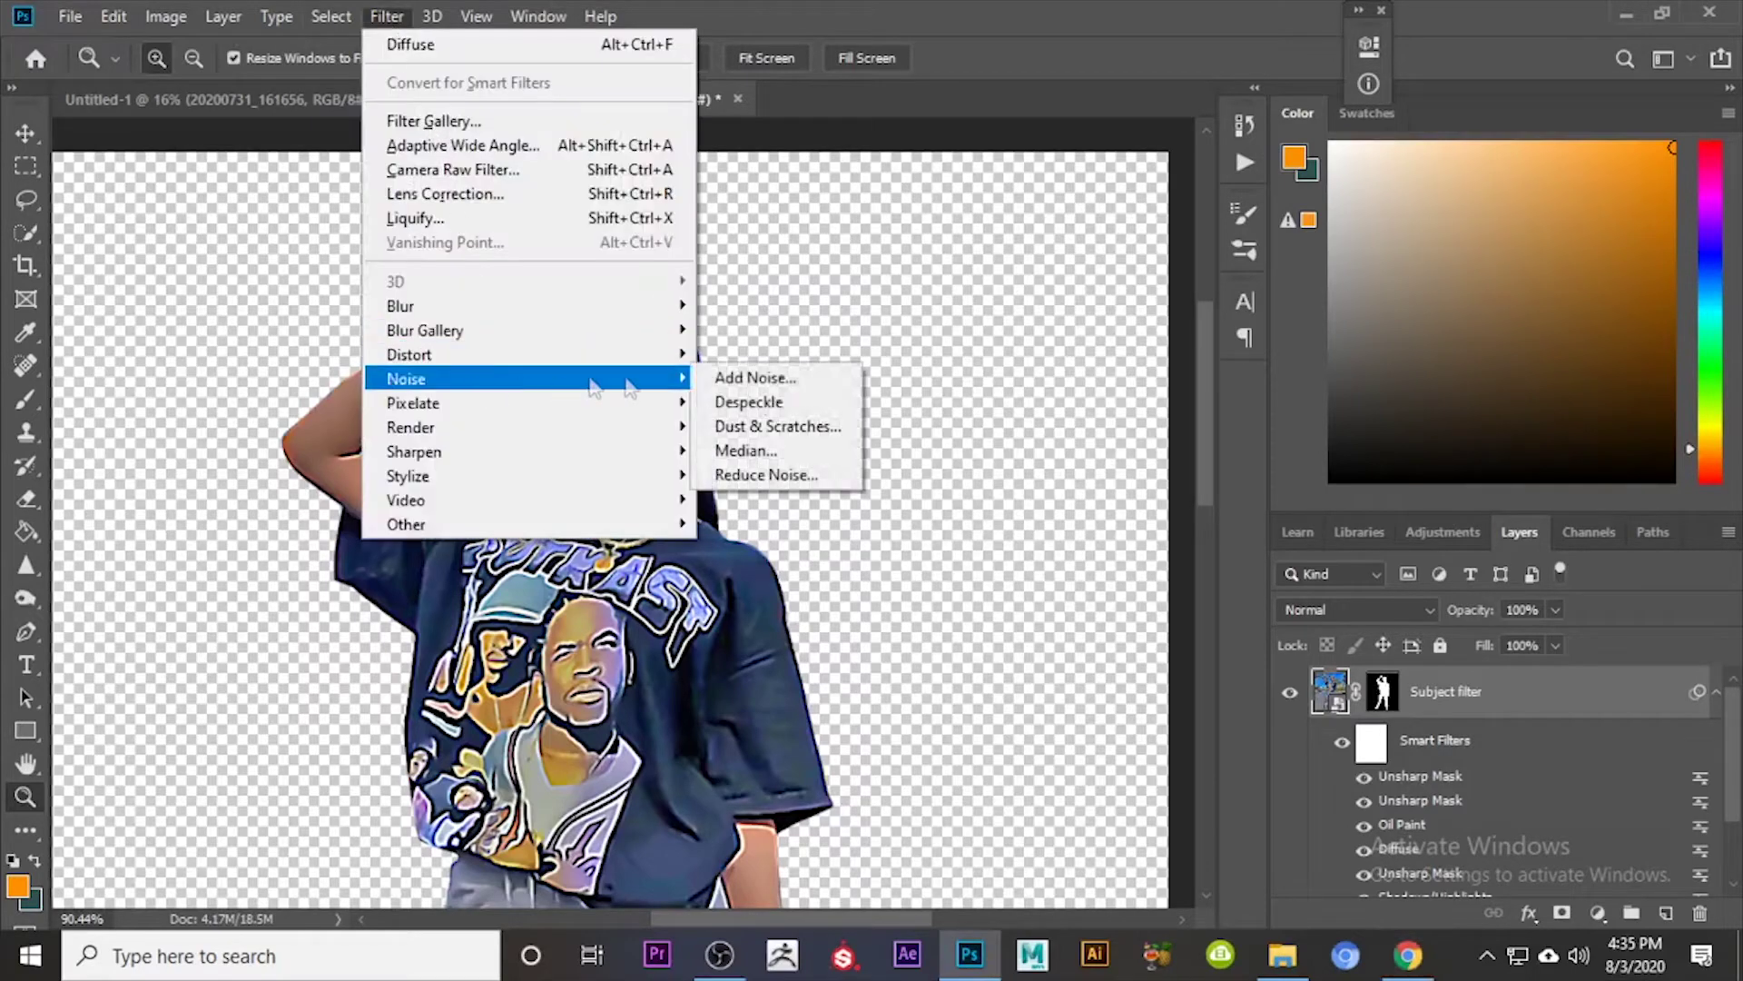
pyautogui.click(751, 474)
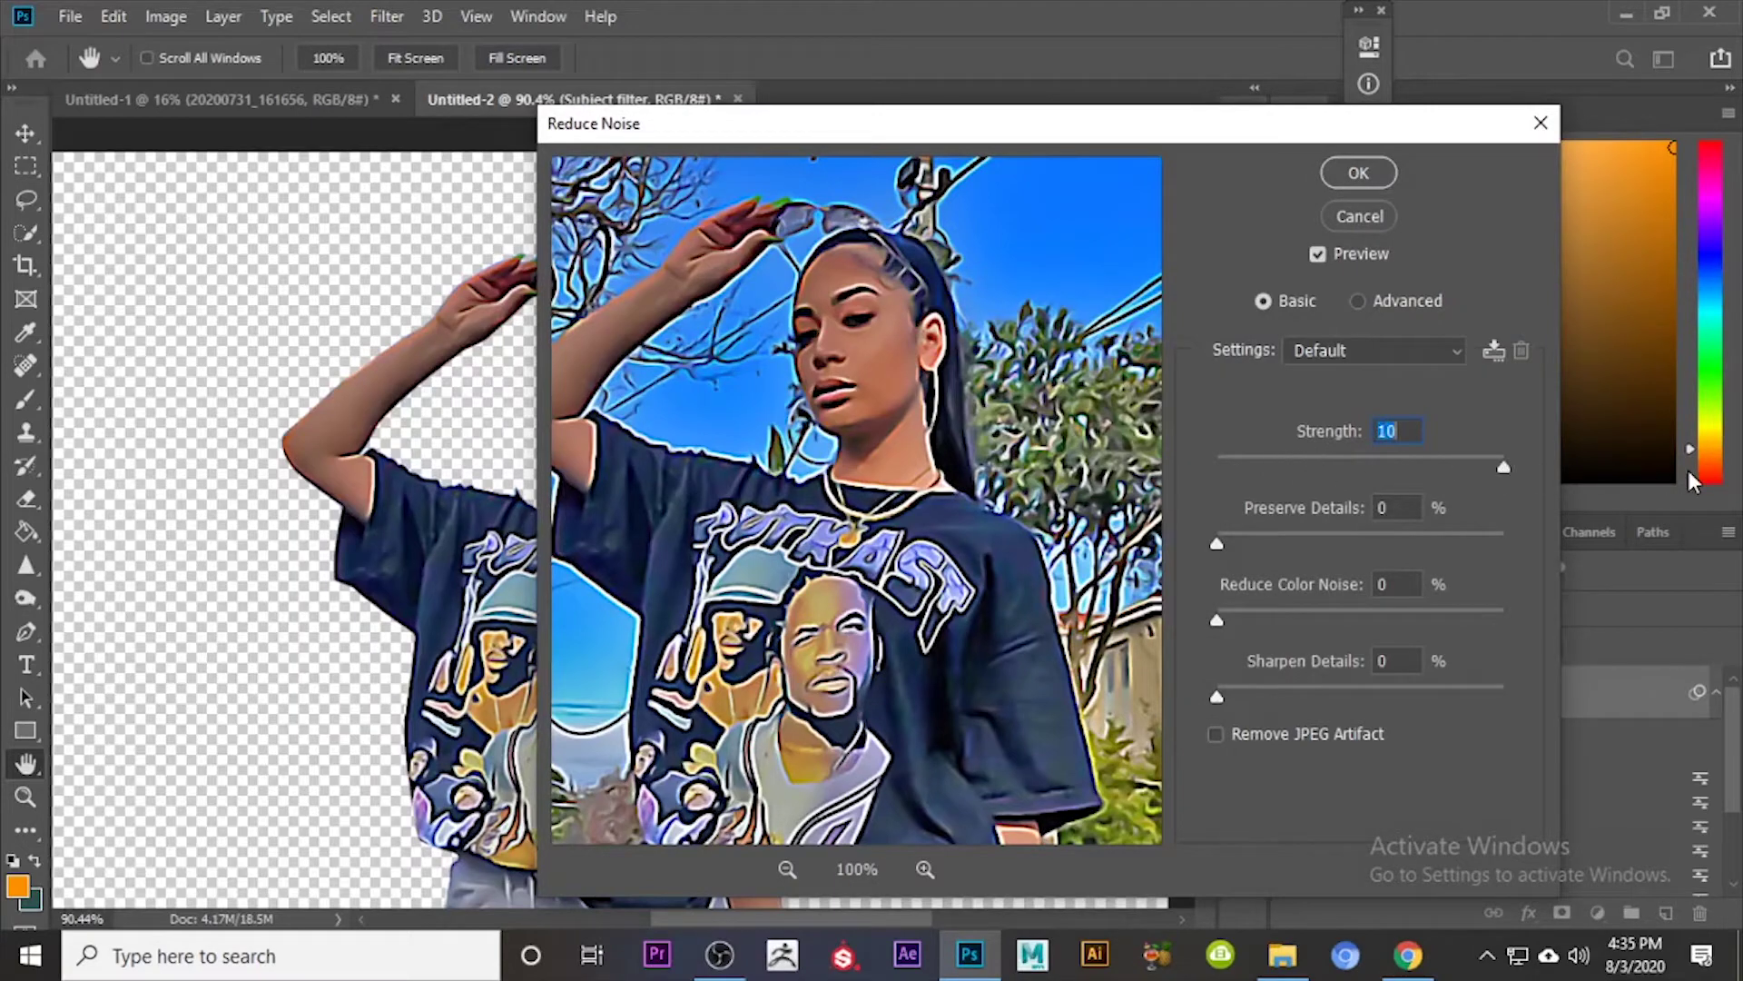
pyautogui.click(1348, 172)
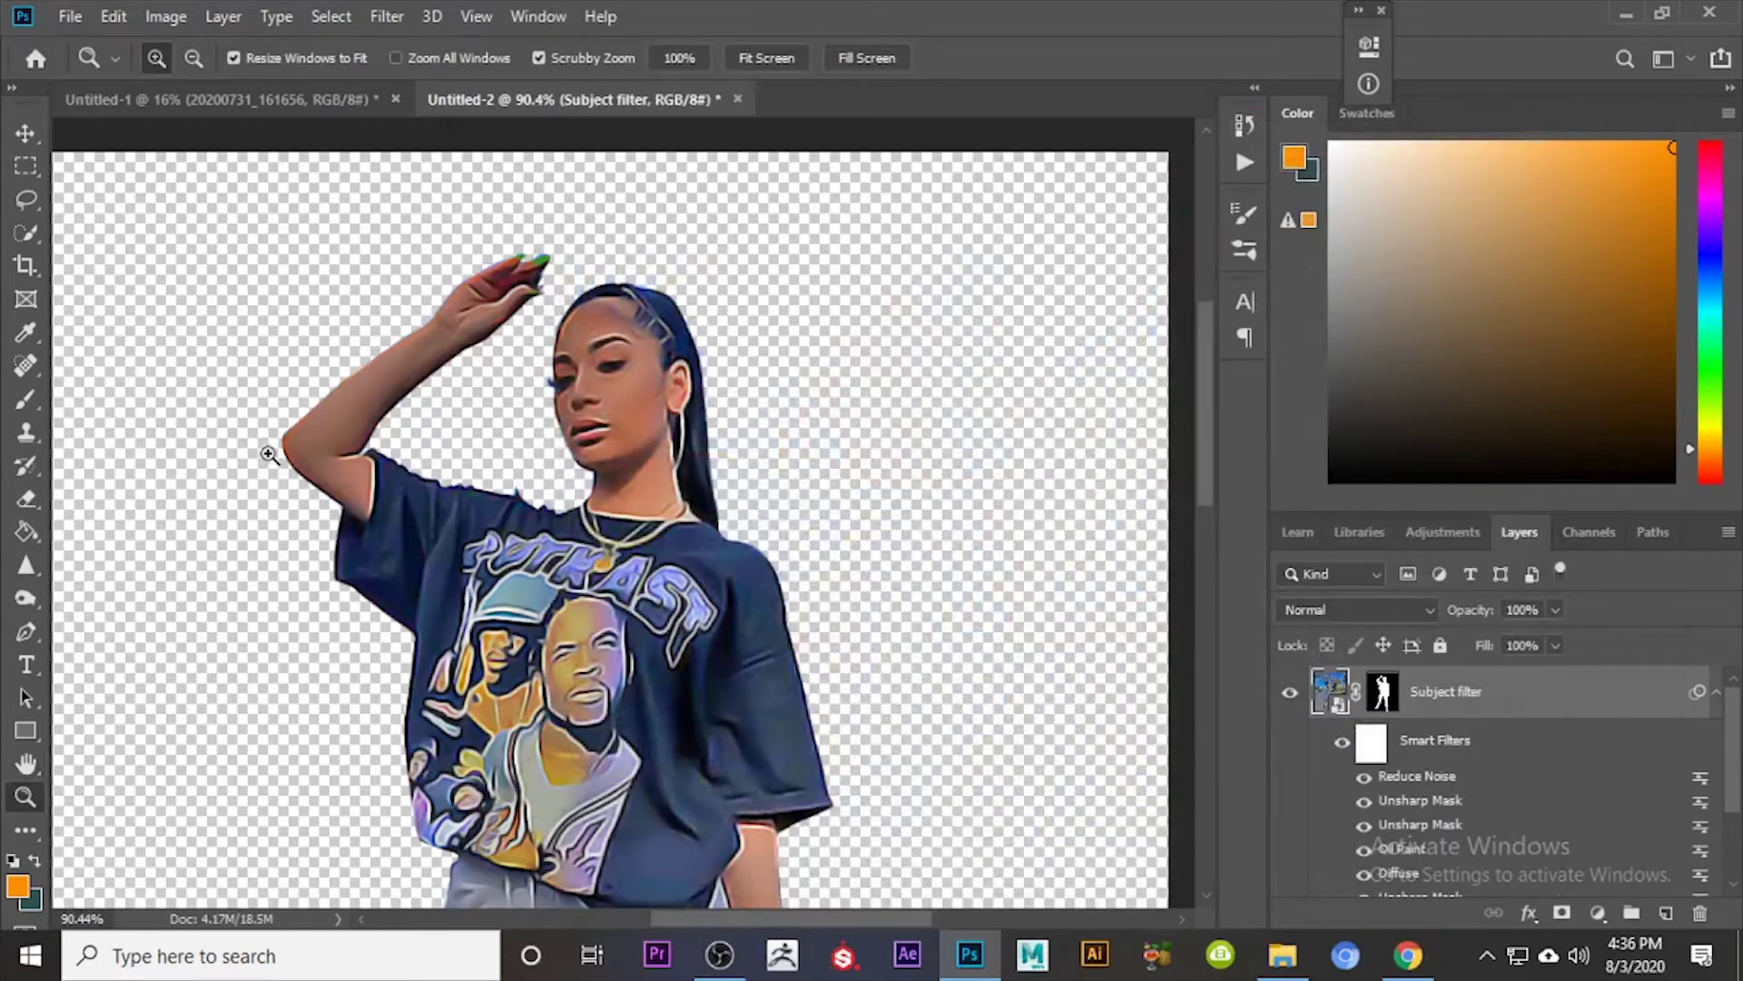
# Step: Add a light Unsharp Mask pass at Amount 68%
pyautogui.click(387, 17)
pyautogui.moveTo(481, 443)
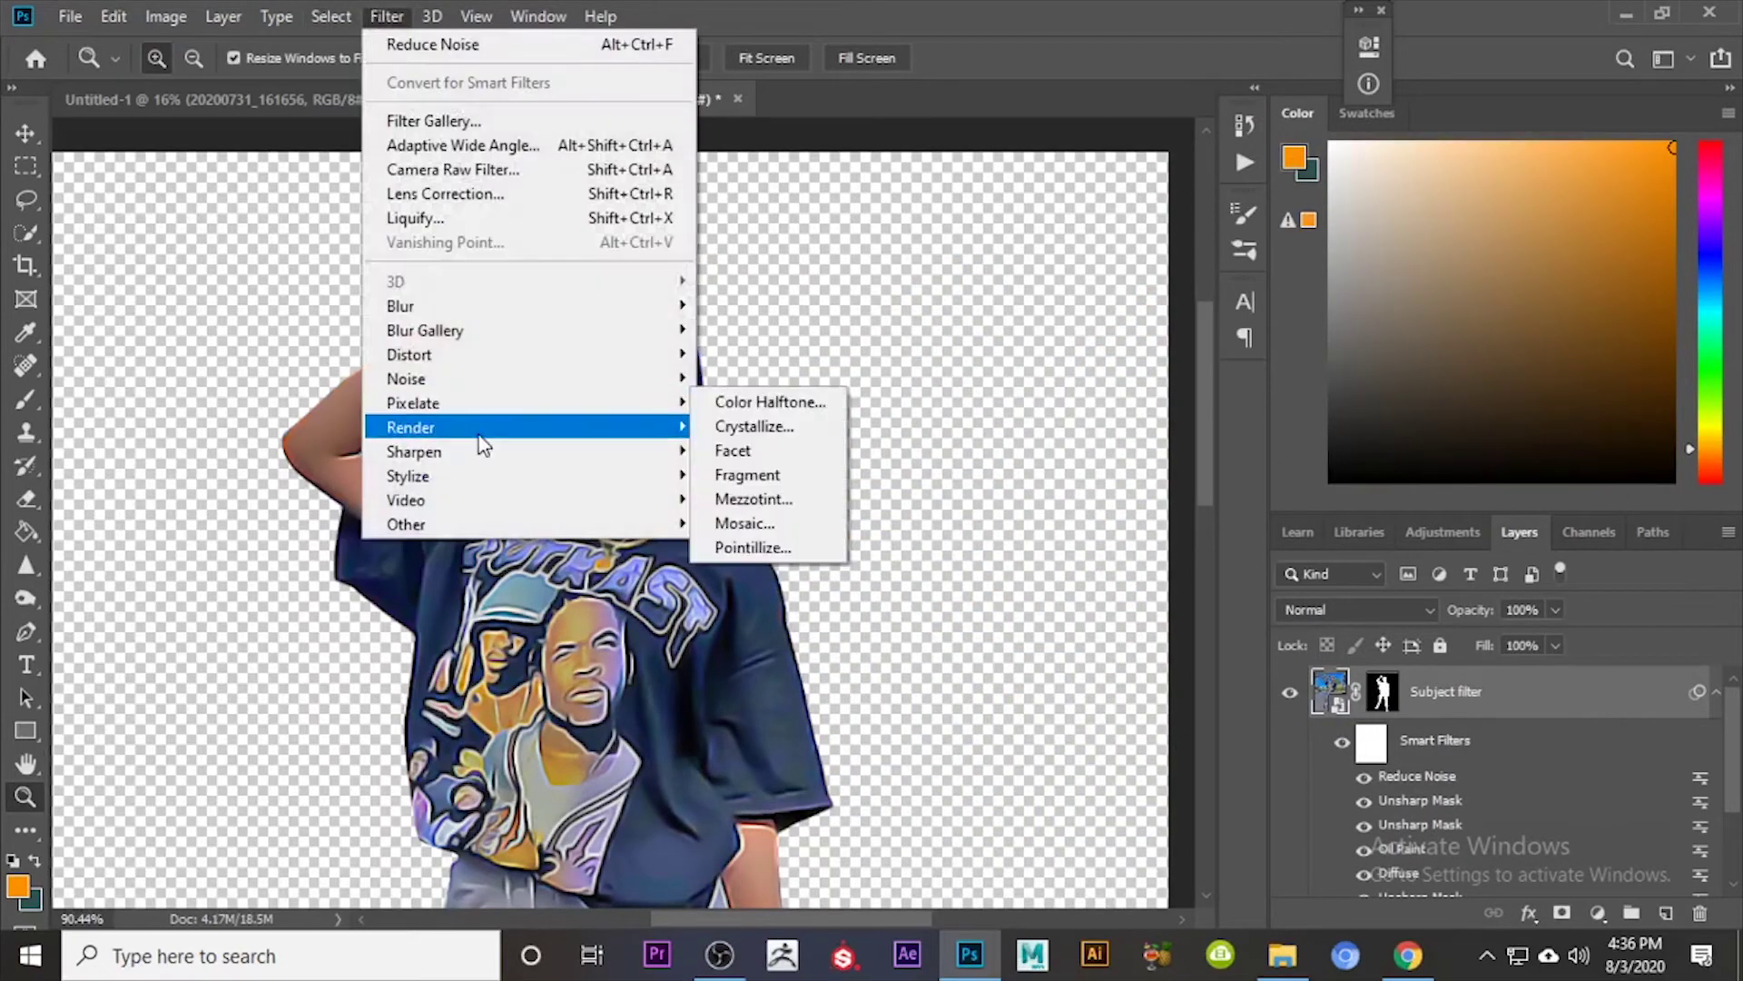
pyautogui.click(750, 575)
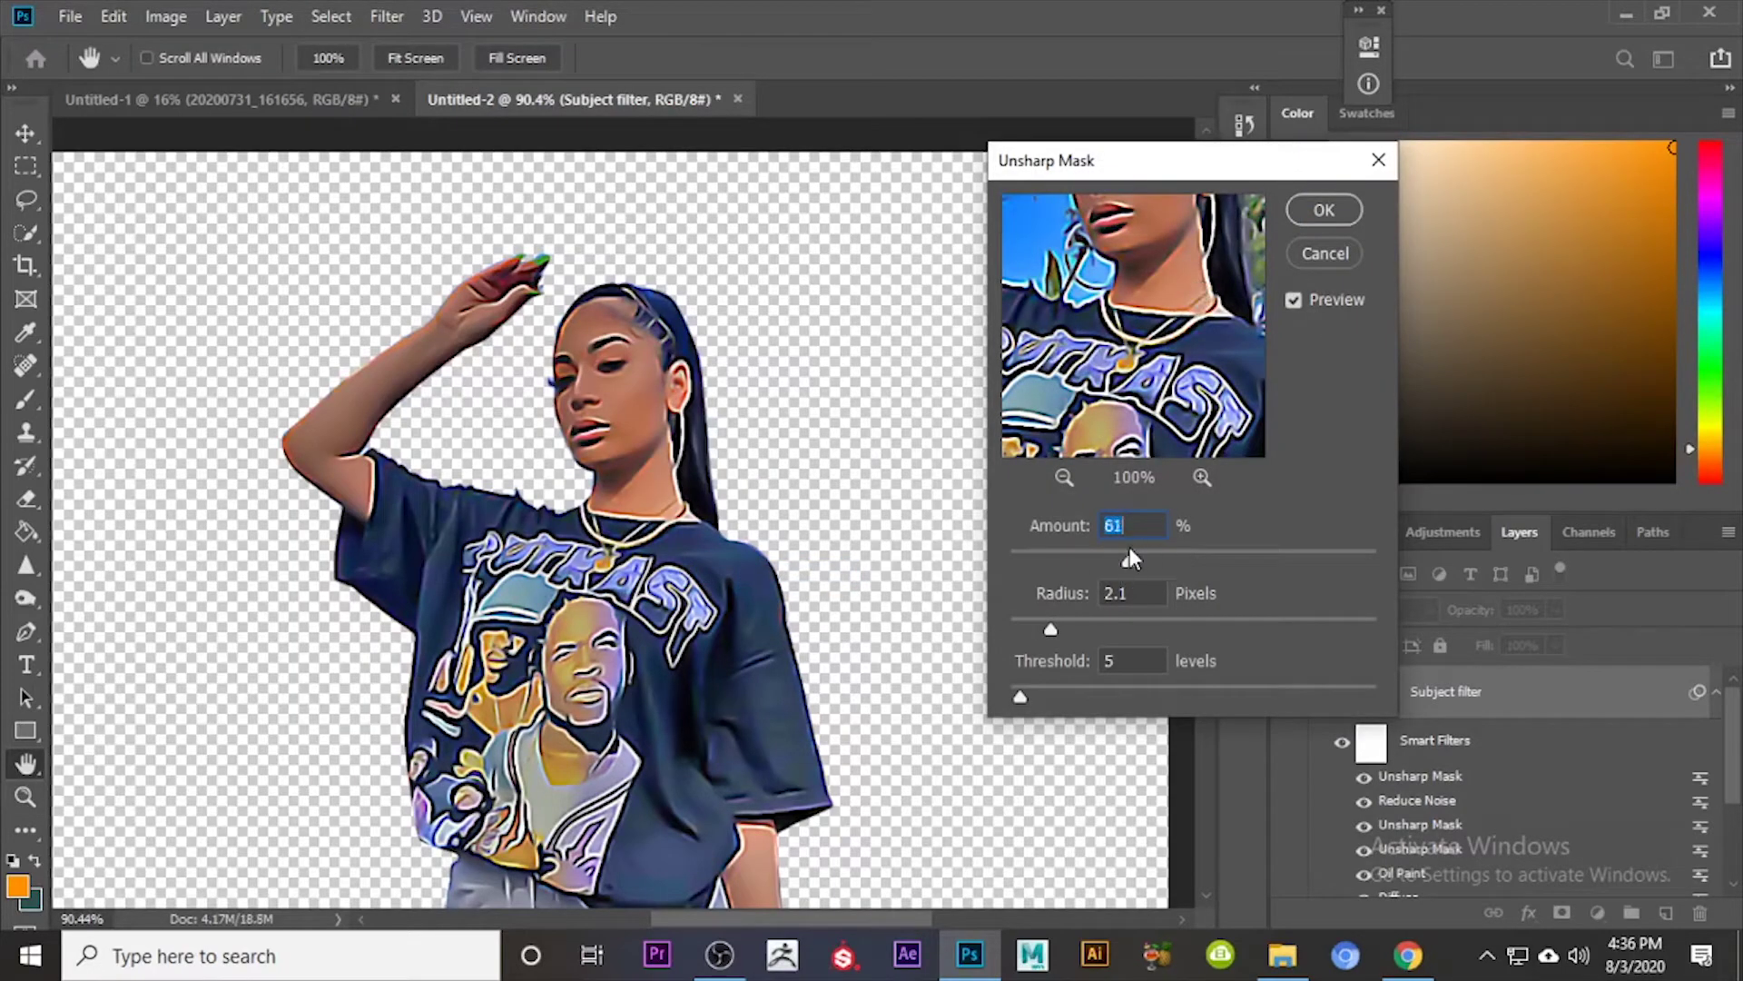
pyautogui.press('Up')
pyautogui.press('Up')
pyautogui.press('Up')
pyautogui.press('Up')
pyautogui.press('Up')
pyautogui.moveTo(1217, 256); pyautogui.dragTo(1192, 377)
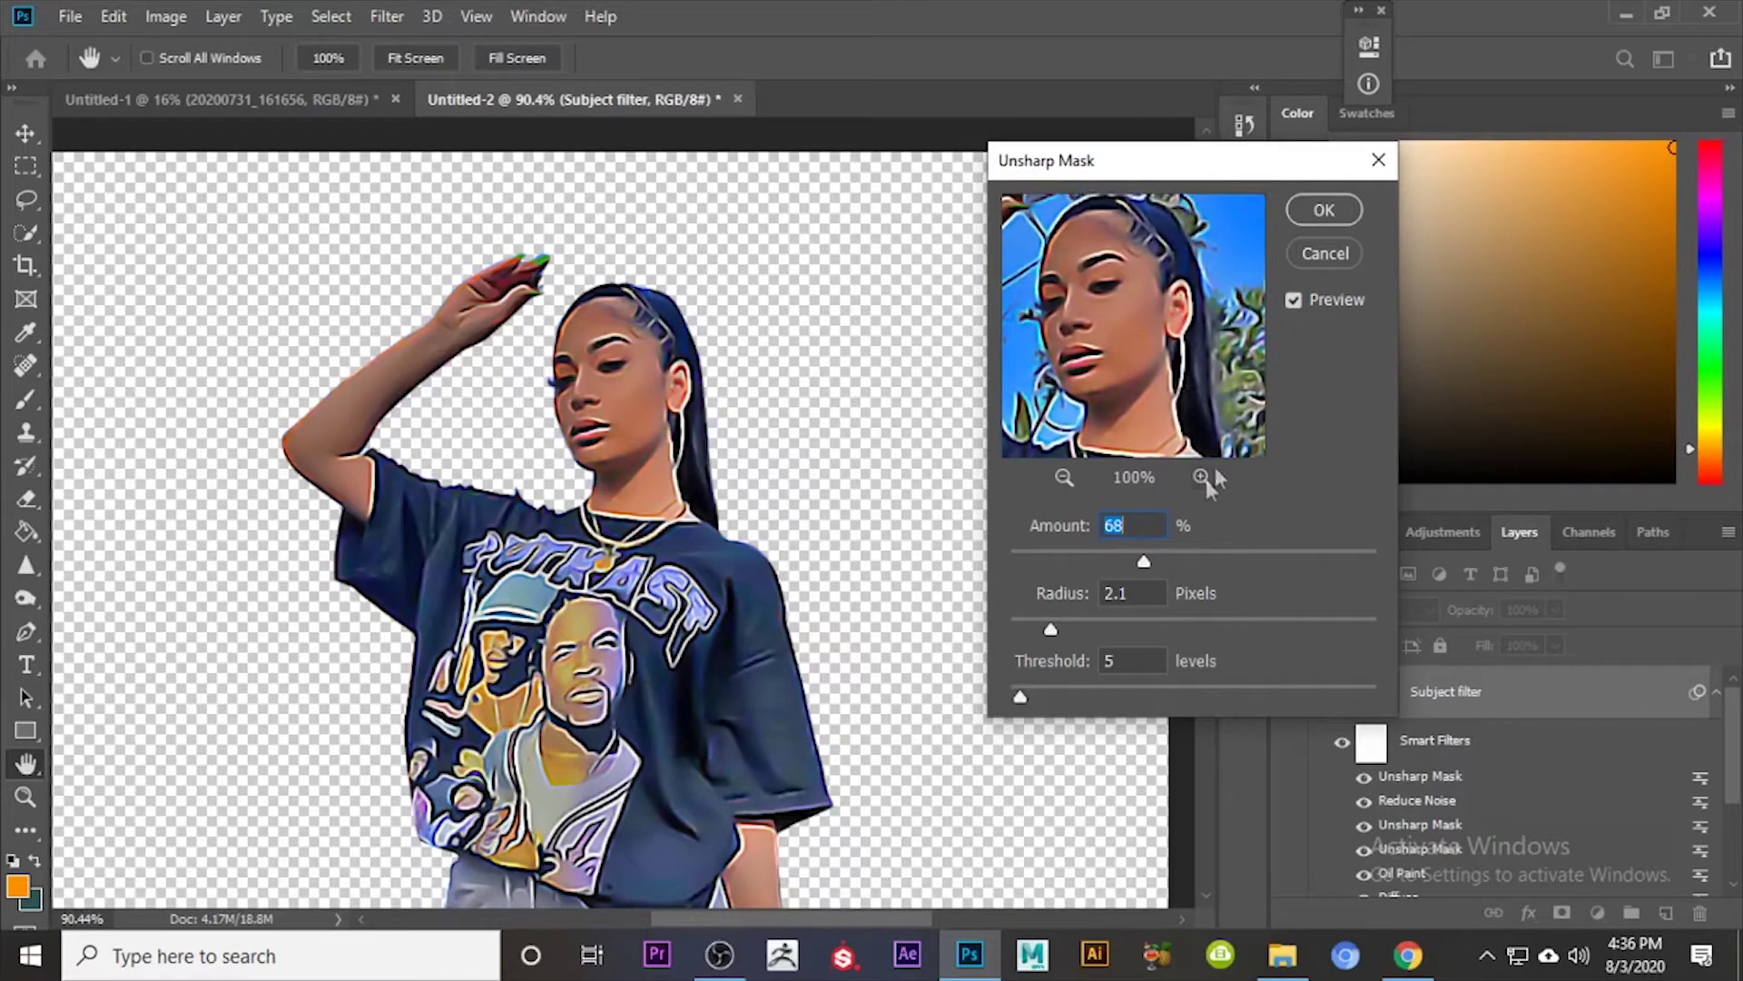
pyautogui.click(1324, 210)
pyautogui.press('z')
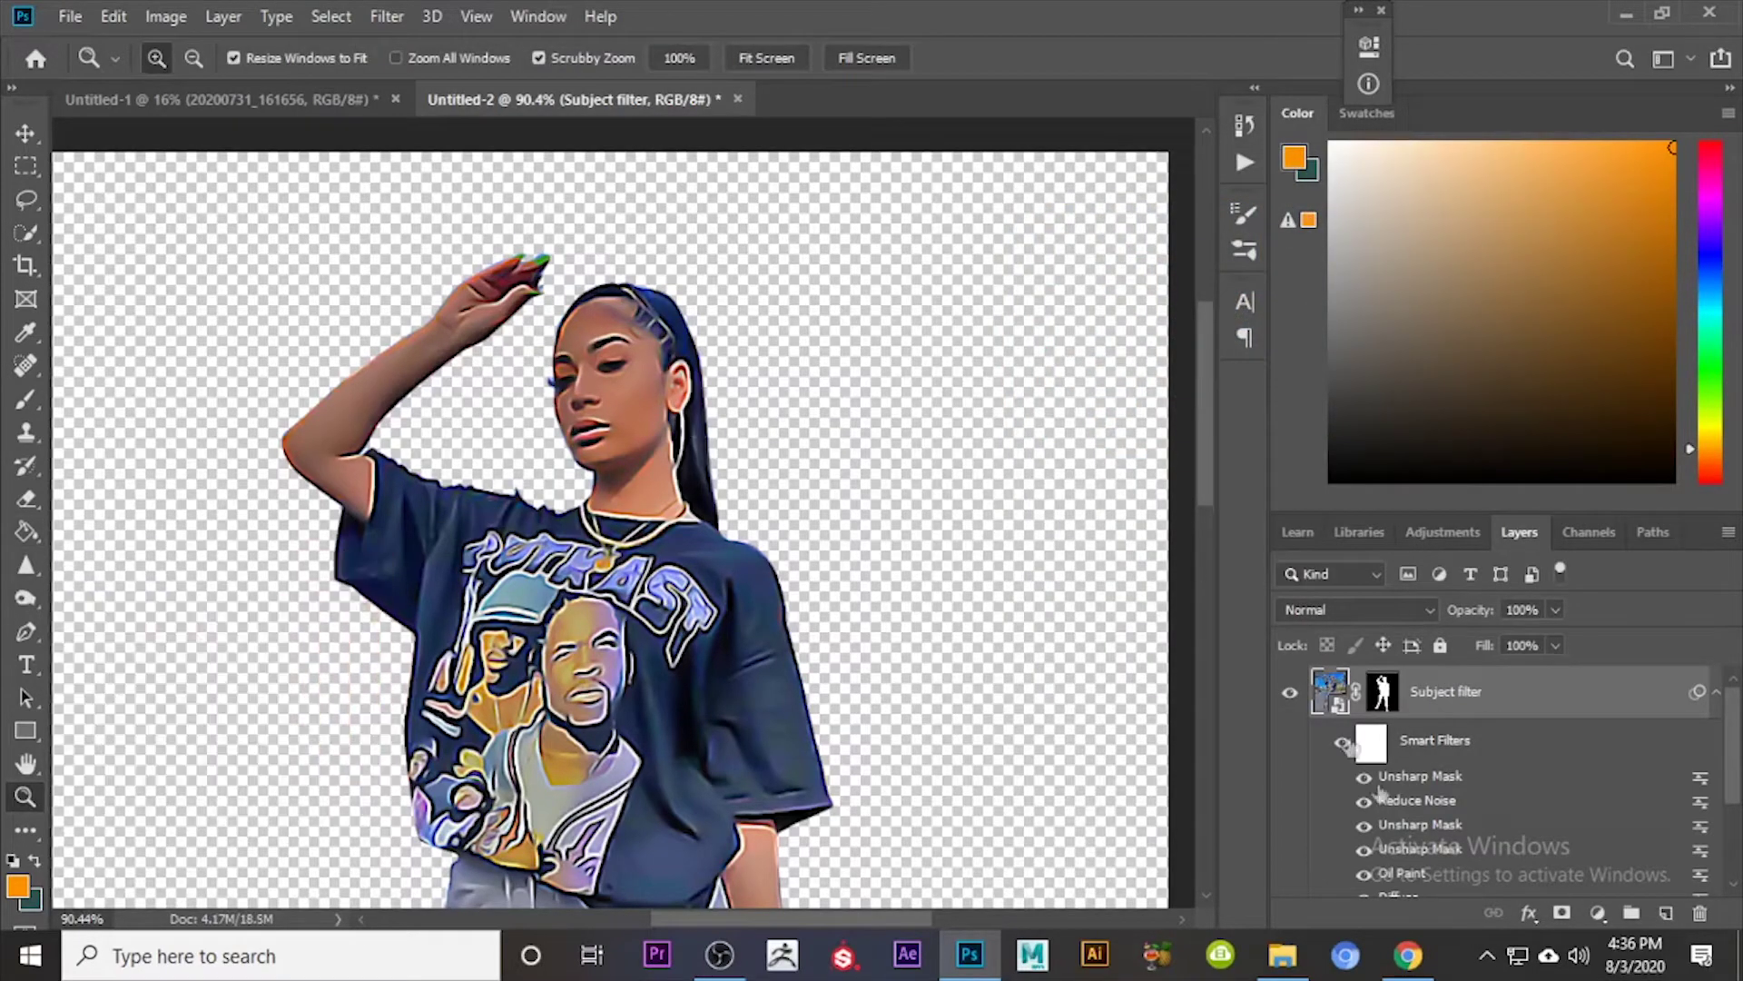
# Step: Apply a Surface Blur with Radius 2 and Threshold 16 to the figure
pyautogui.click(387, 16)
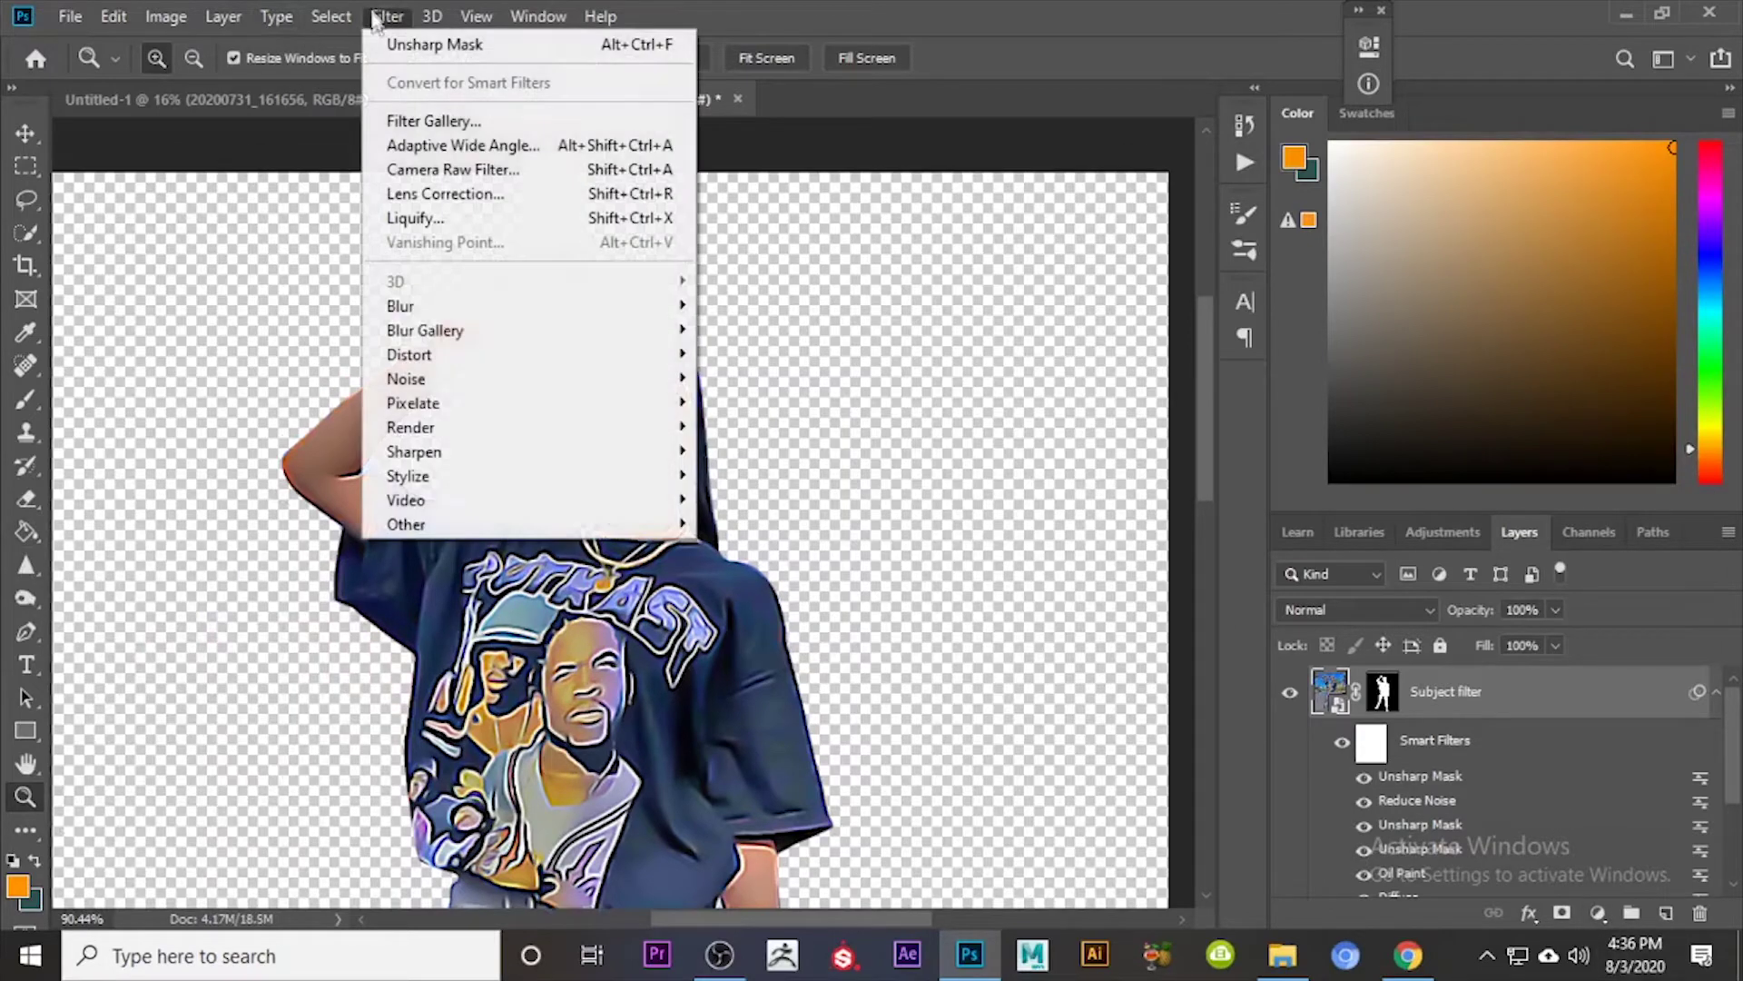
pyautogui.moveTo(496, 343)
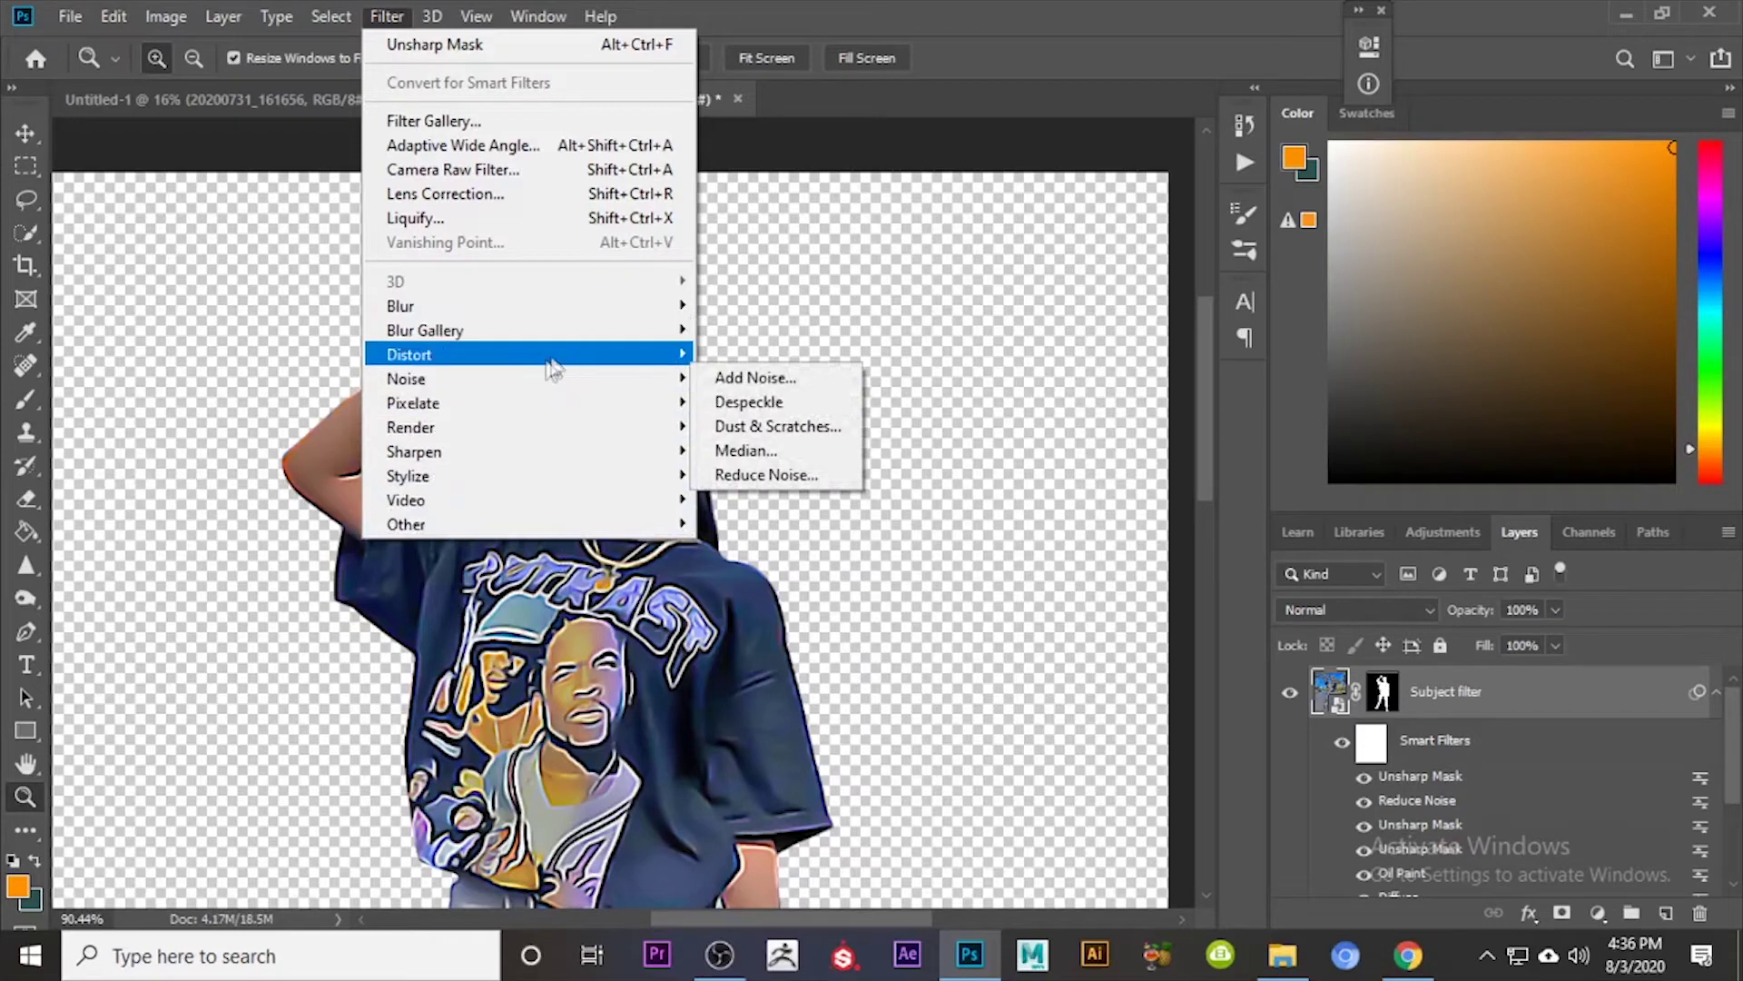
pyautogui.moveTo(622, 378)
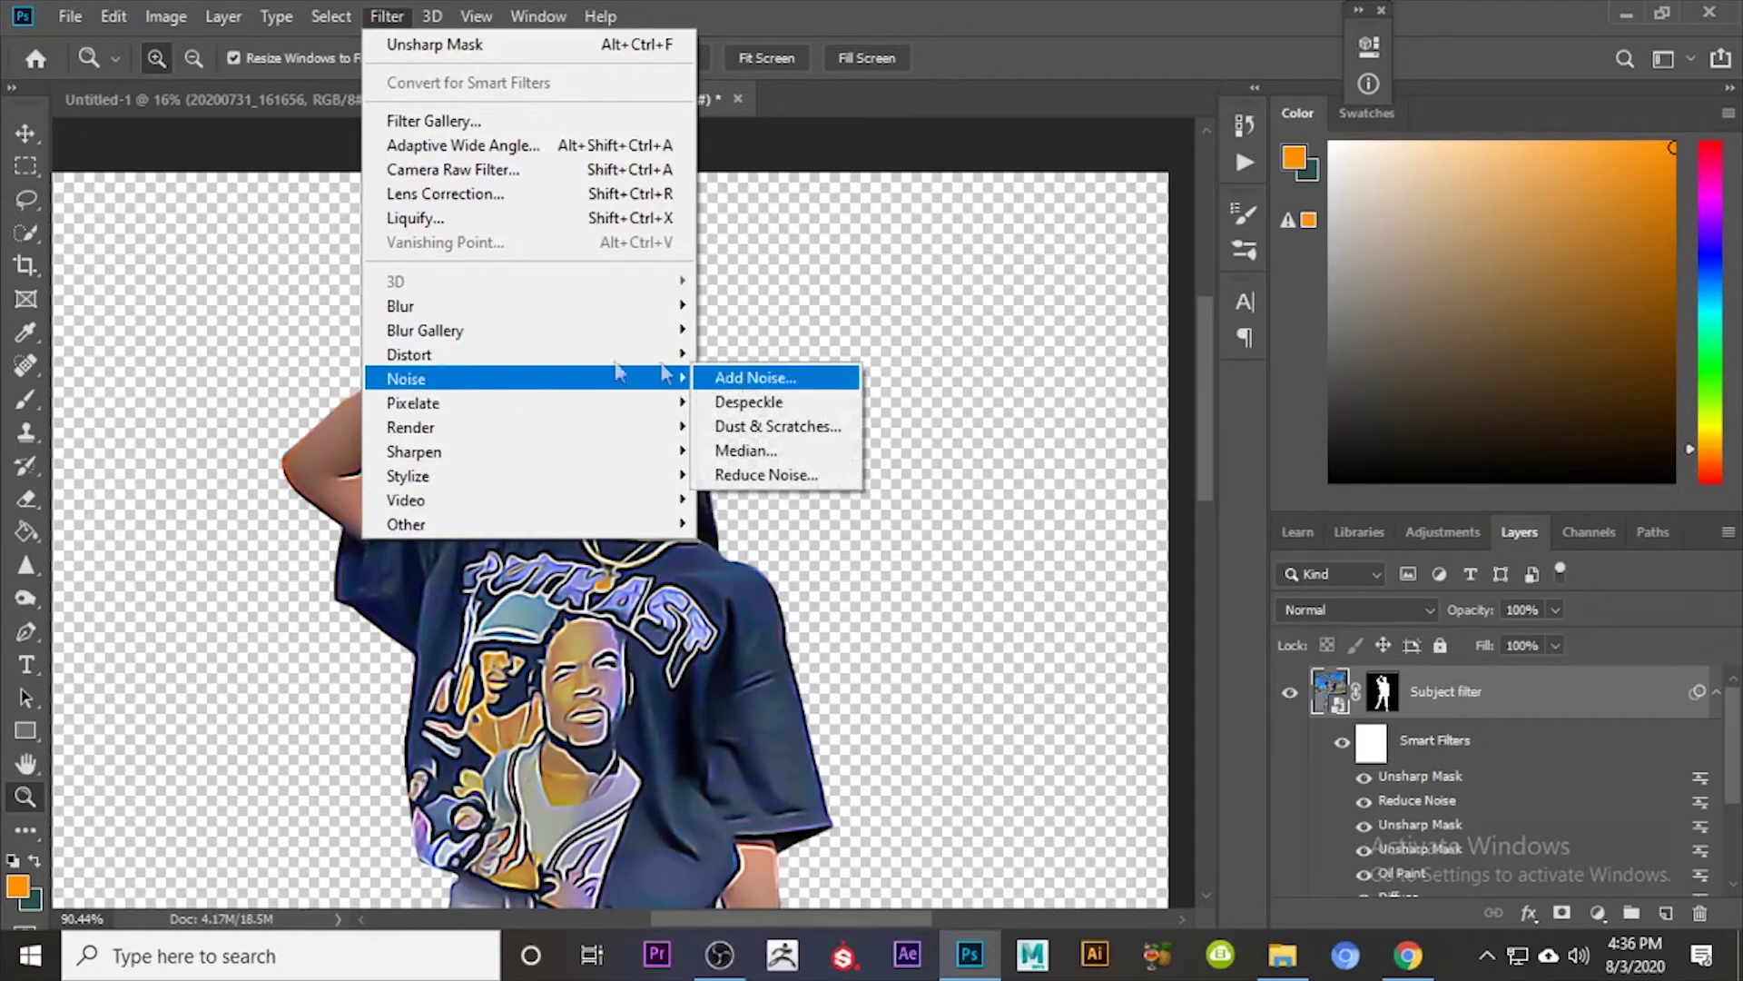
pyautogui.moveTo(563, 308)
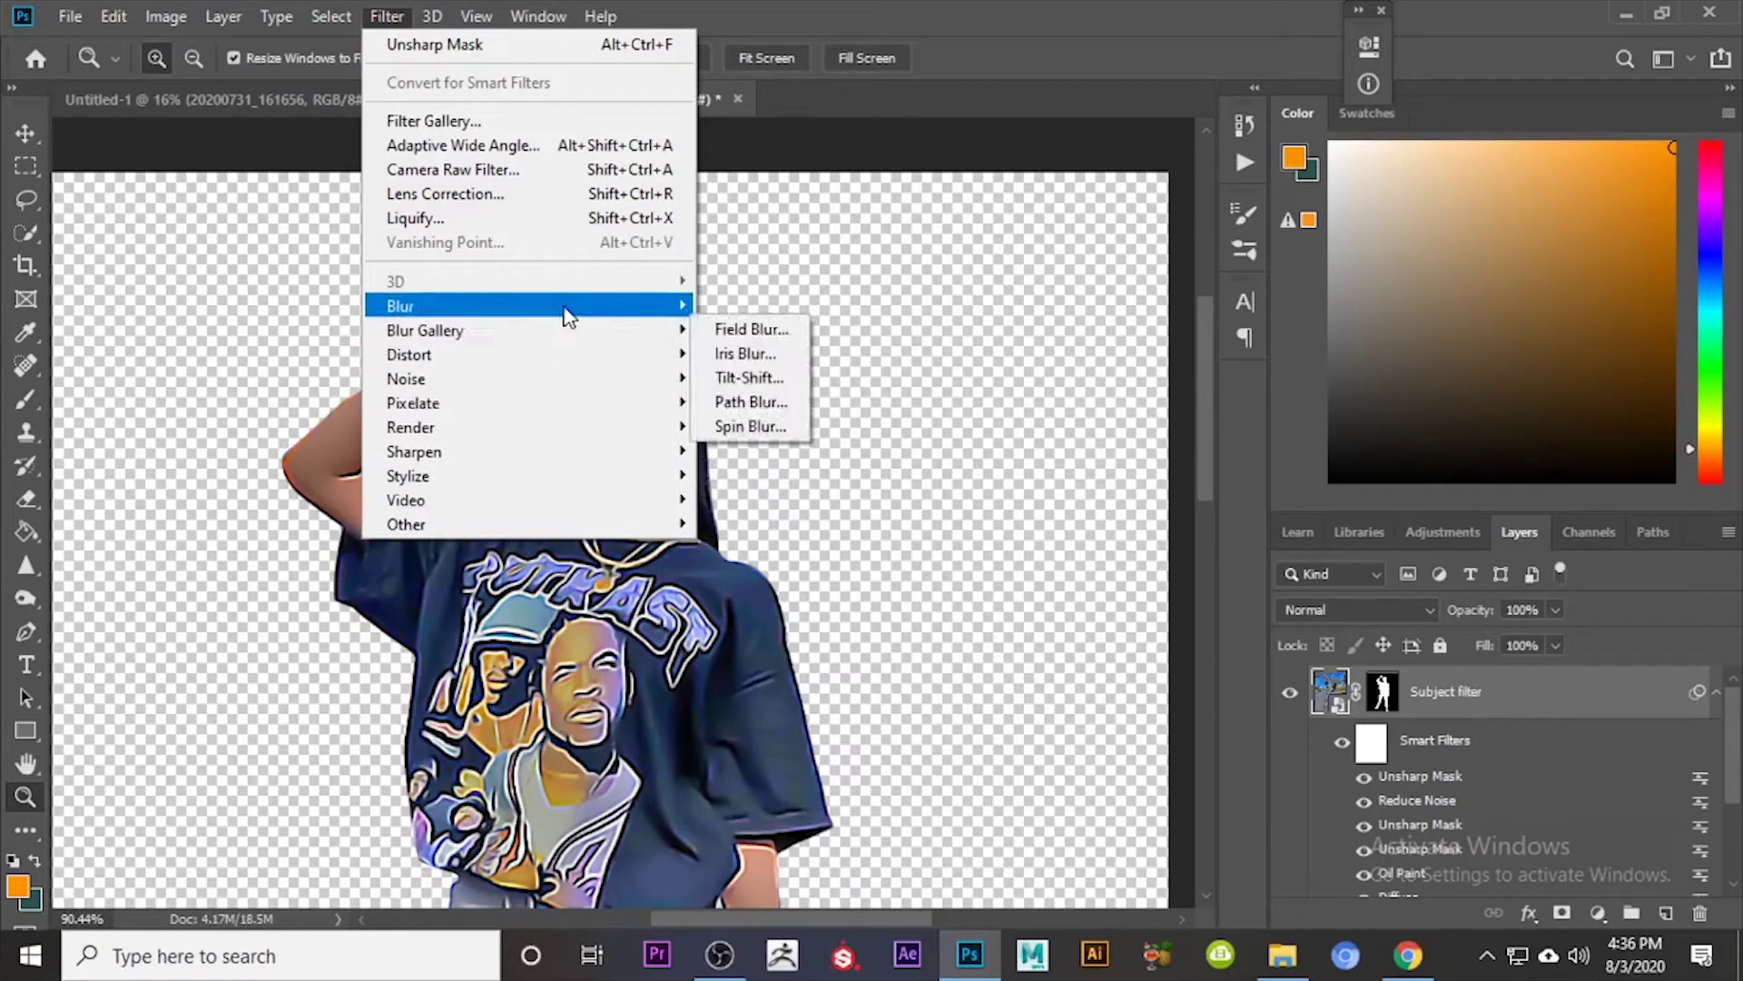
pyautogui.click(706, 540)
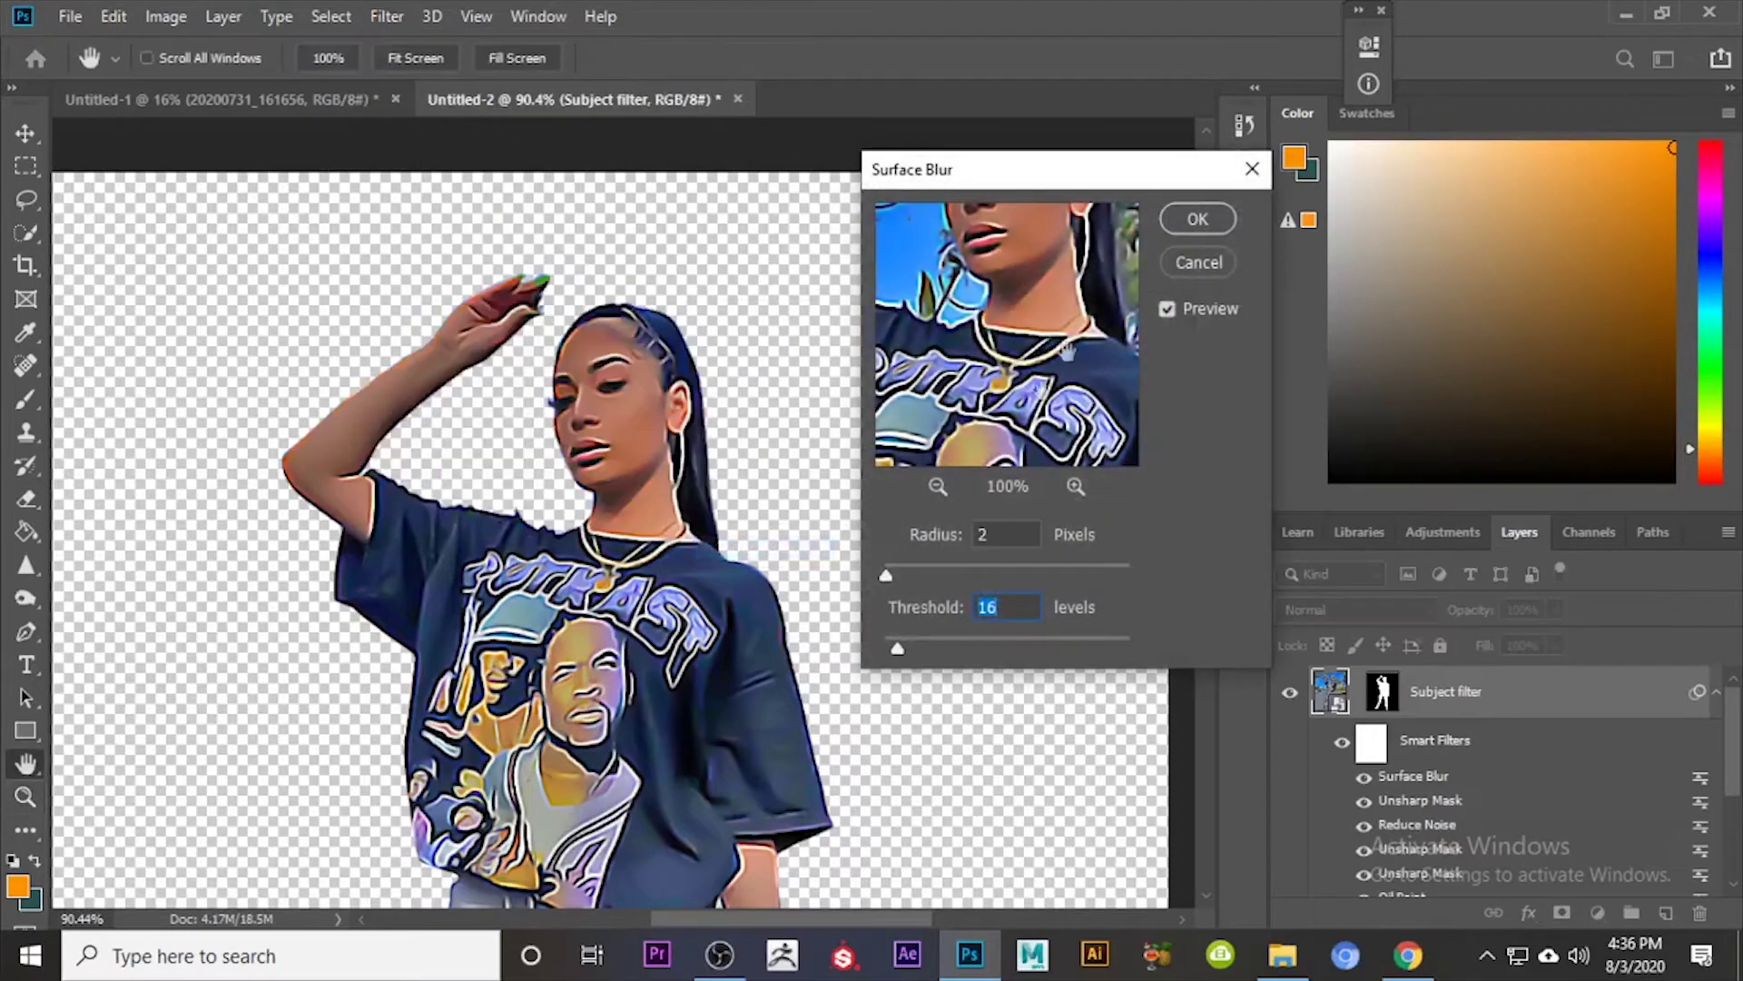
pyautogui.moveTo(1029, 337); pyautogui.dragTo(1006, 443)
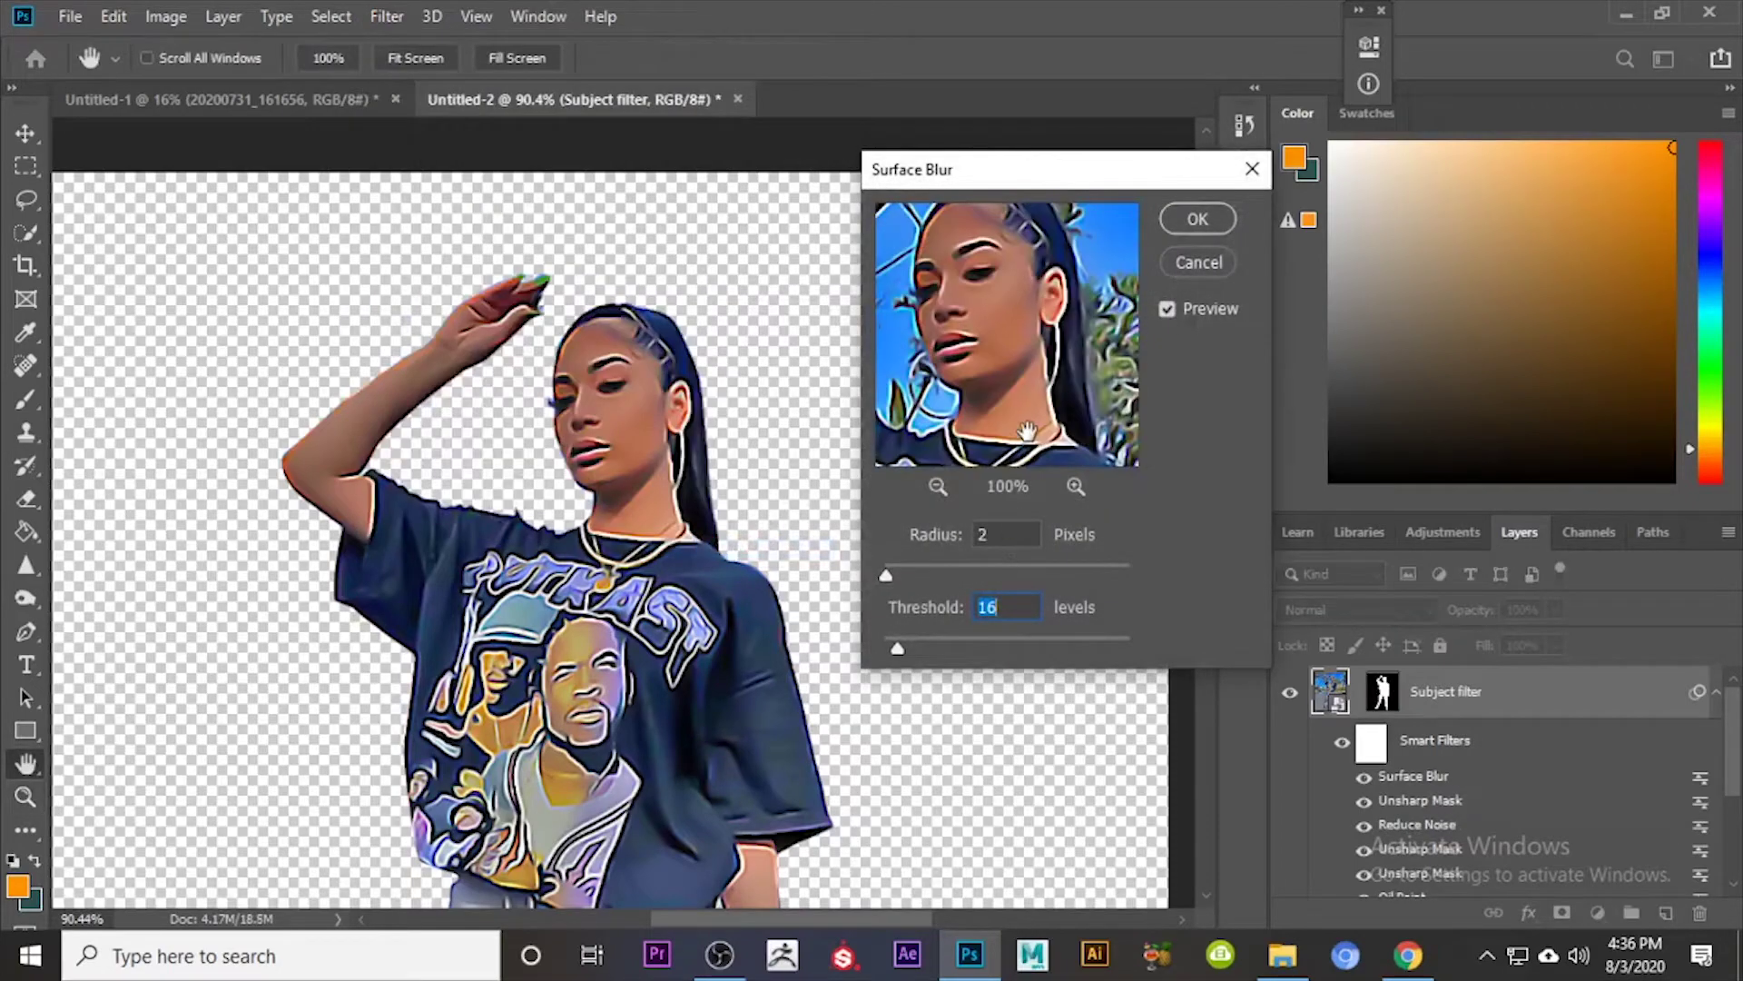
pyautogui.click(1196, 219)
pyautogui.press('z')
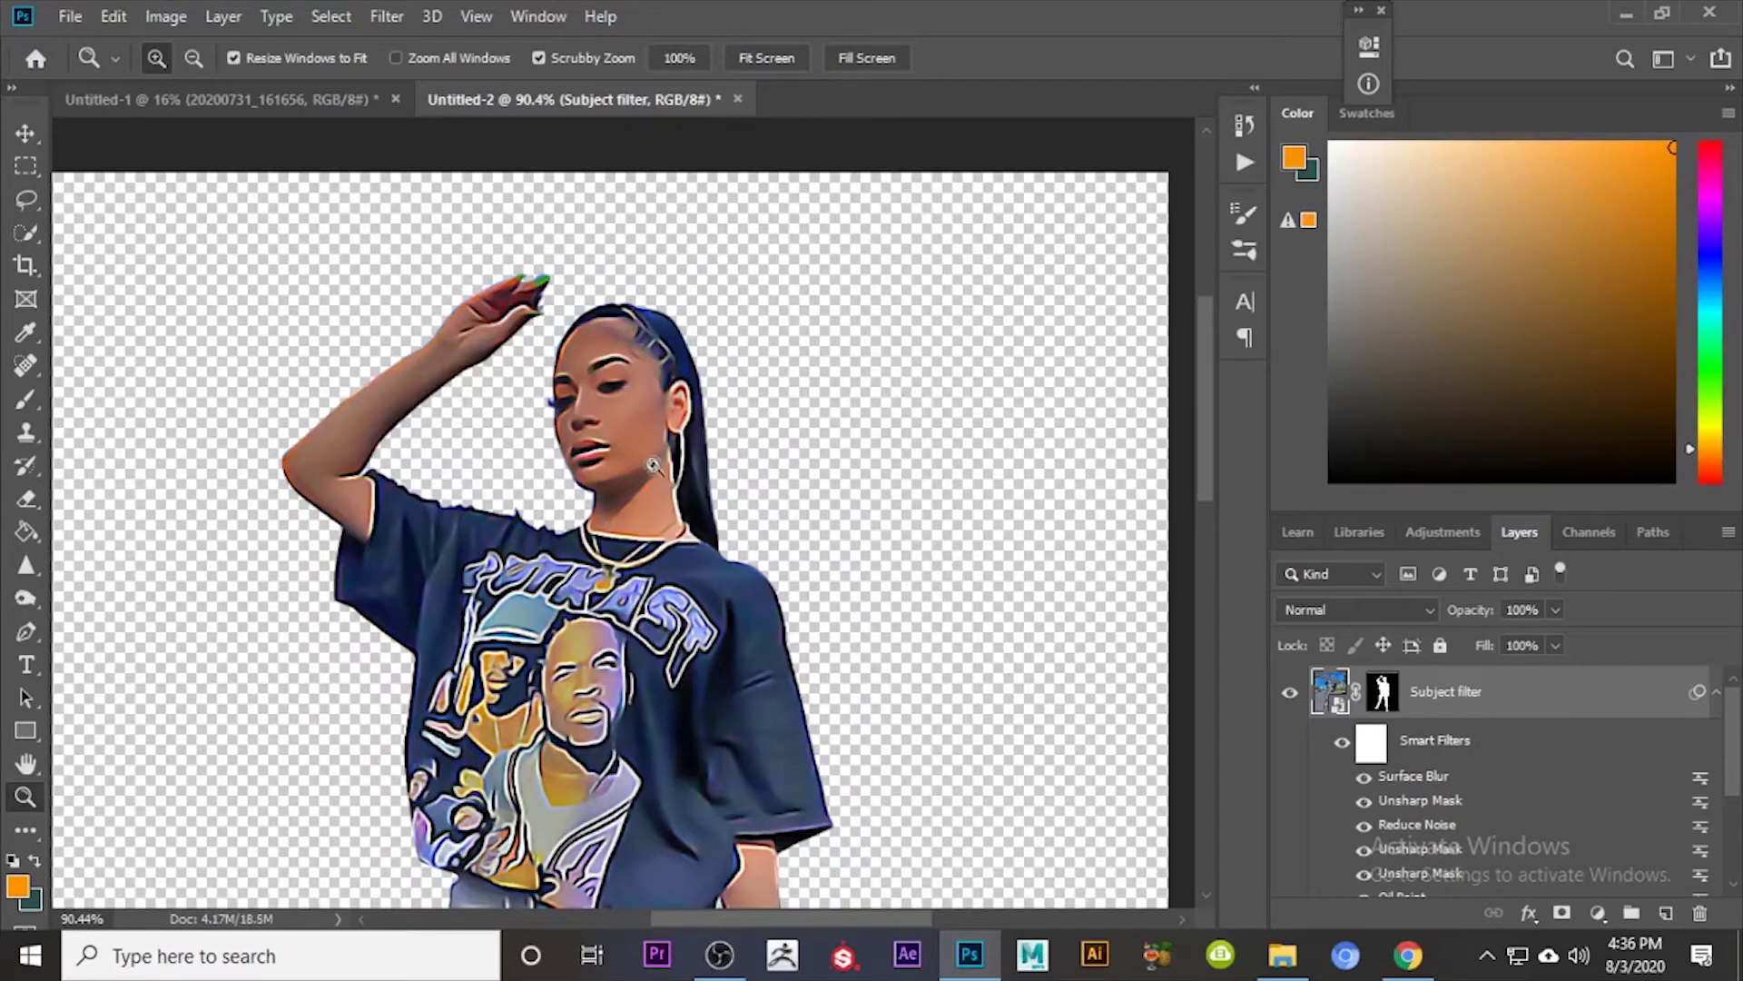
# Step: Move the Surface Blur smart filter down from the top of the stack
pyautogui.moveTo(1535, 773); pyautogui.dragTo(1507, 762)
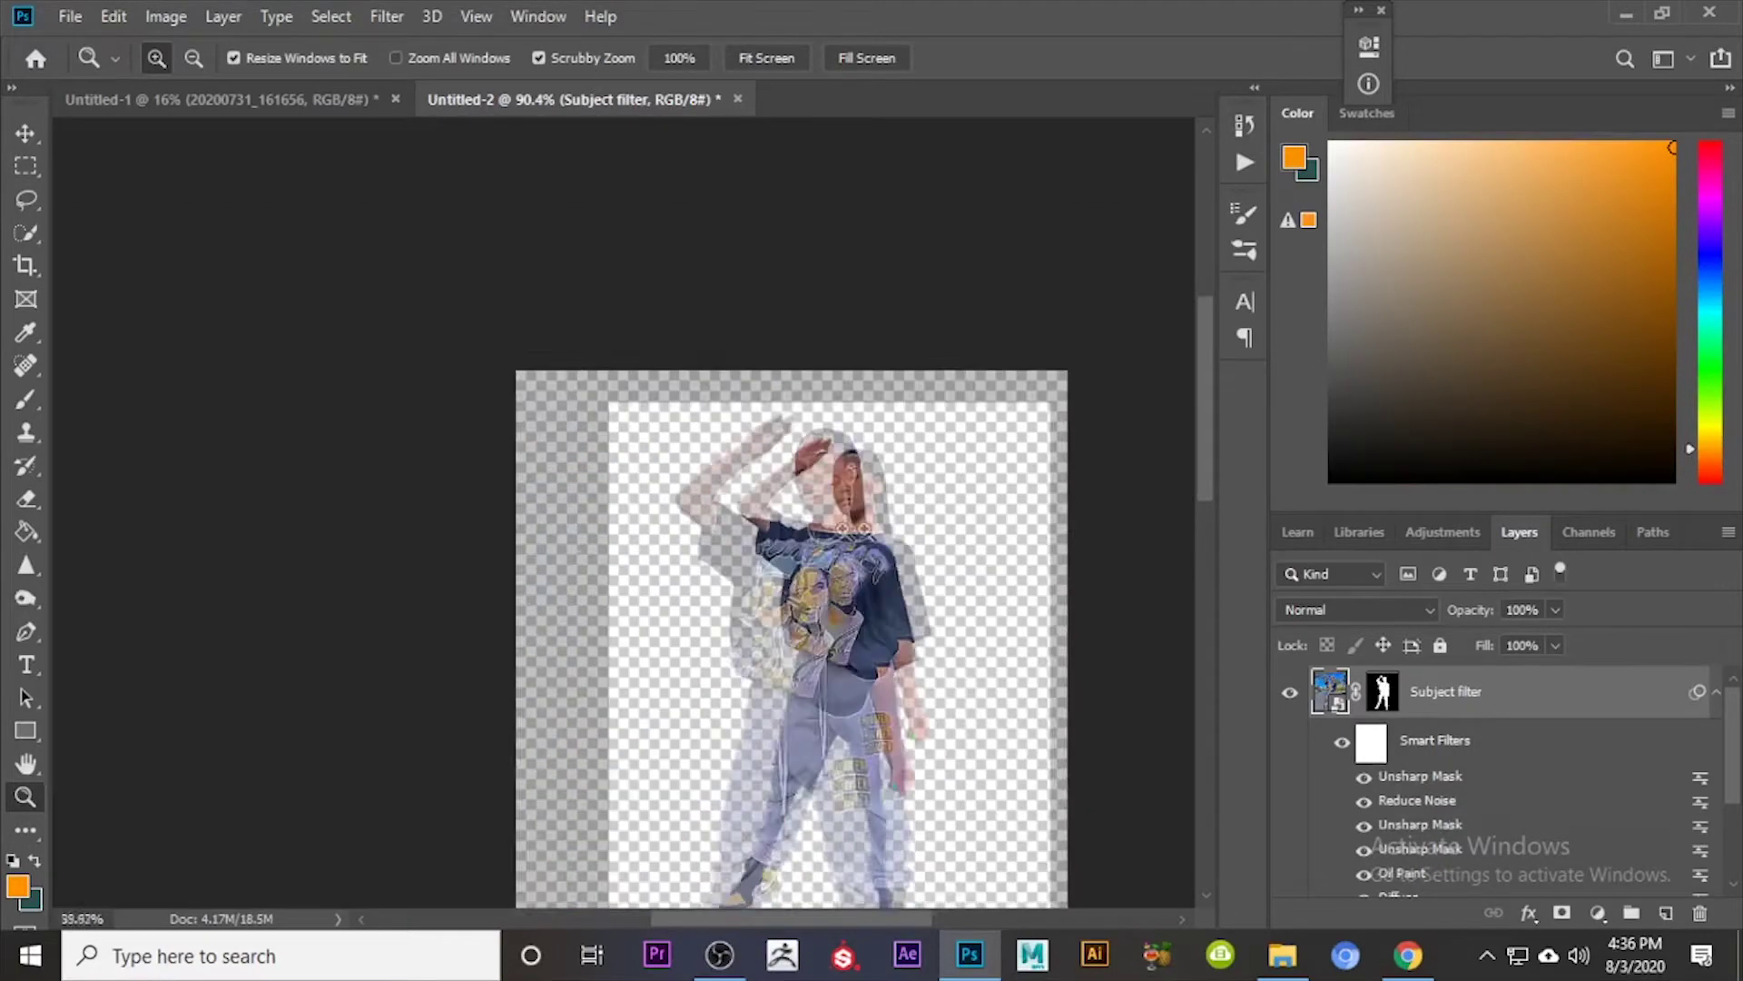
pyautogui.keyDown('alt'); pyautogui.click(885, 527); pyautogui.keyUp('alt')
pyautogui.moveTo(885, 526); pyautogui.dragTo(908, 518)
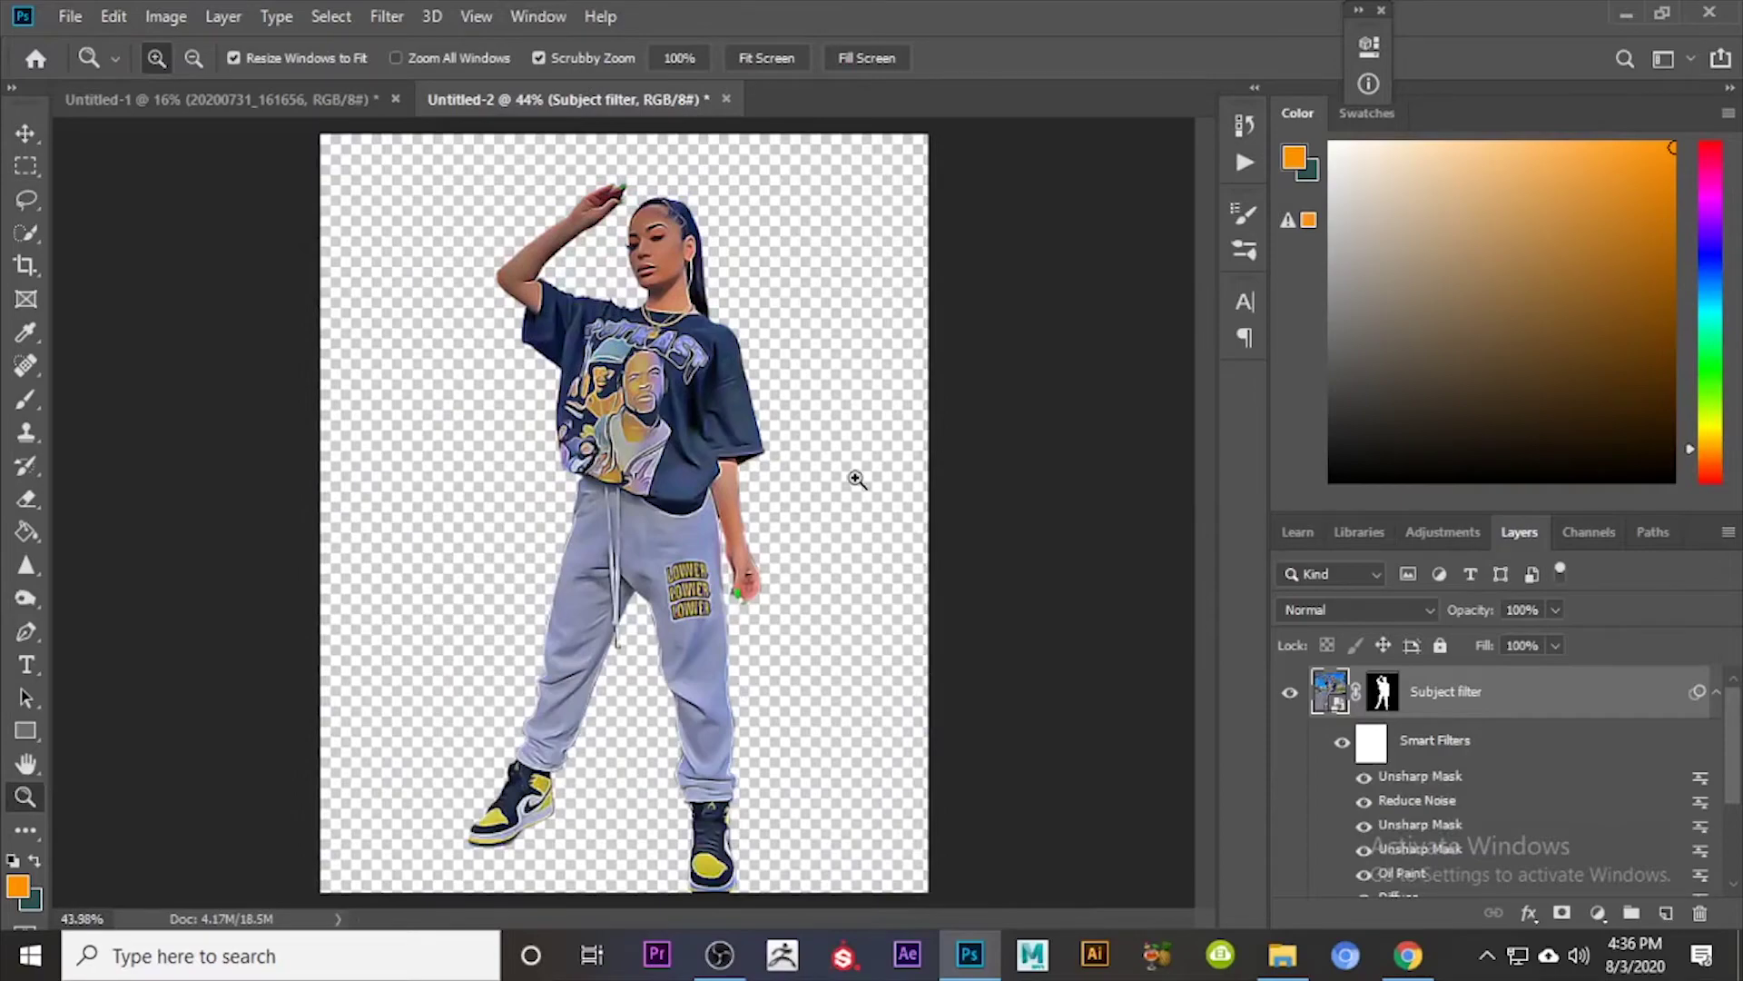
# Step: Duplicate the Subject filter layer with Ctrl+J
pyautogui.moveTo(778, 409); pyautogui.dragTo(829, 436)
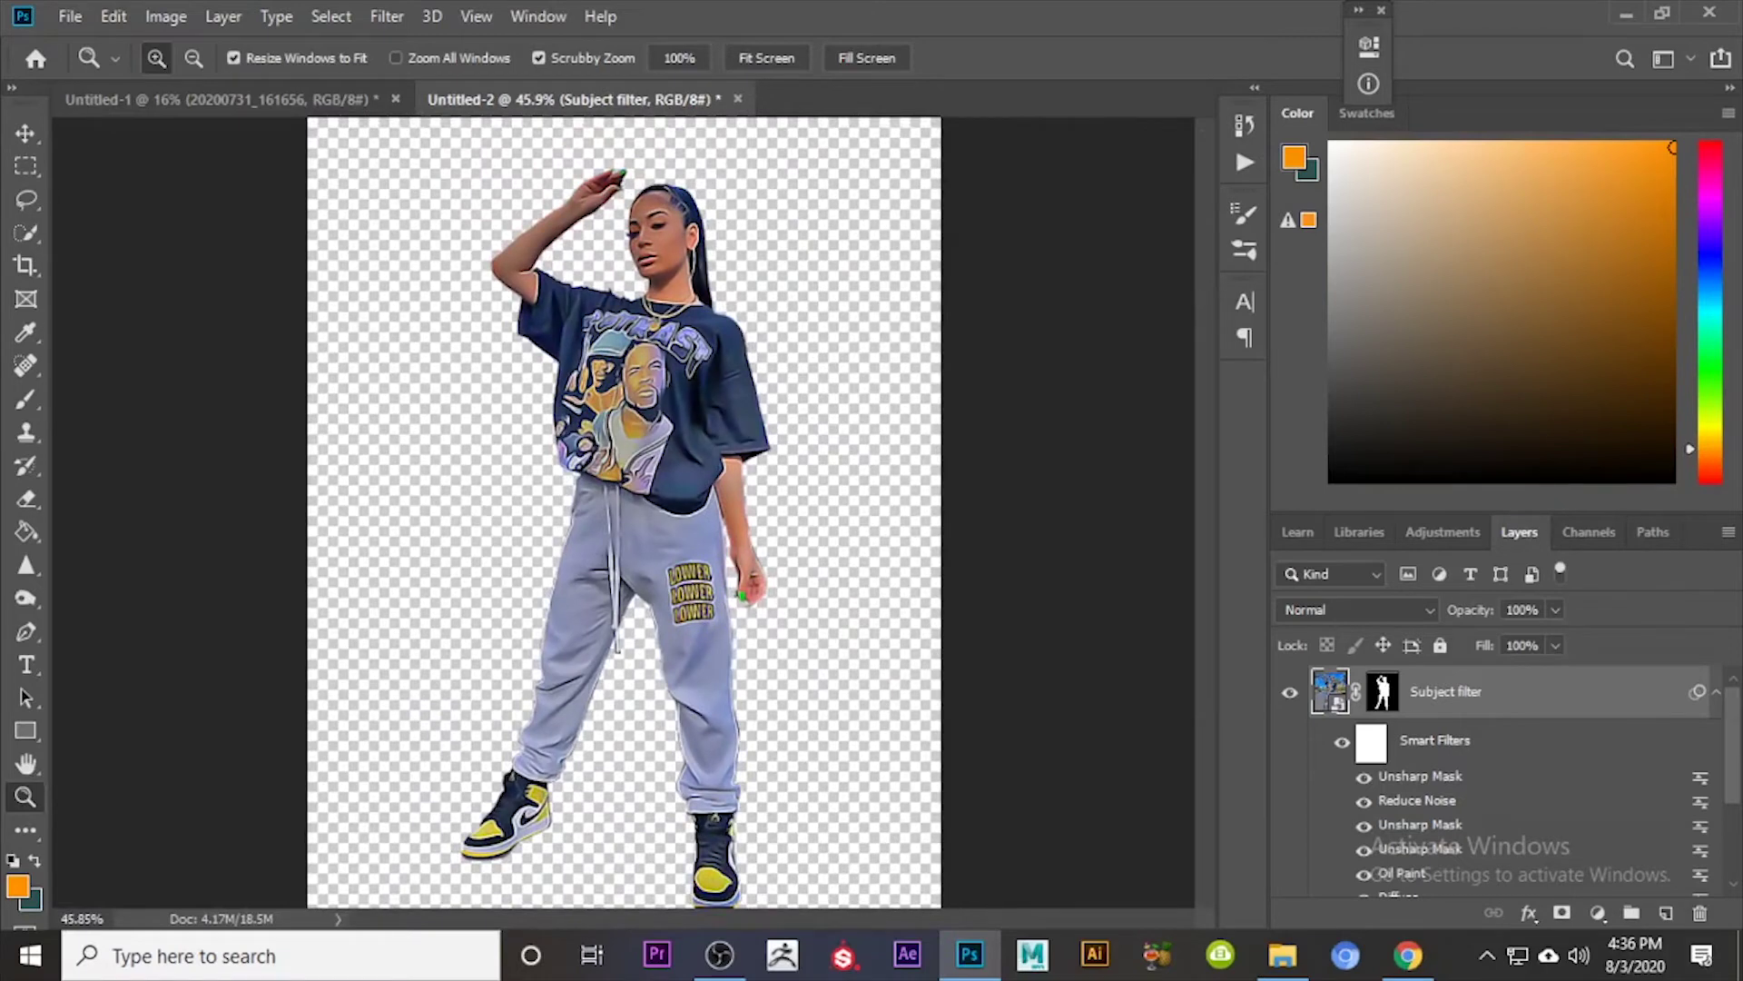
pyautogui.hotkey('alt', 'Tab')
pyautogui.hotkey('ctrl', 'j')
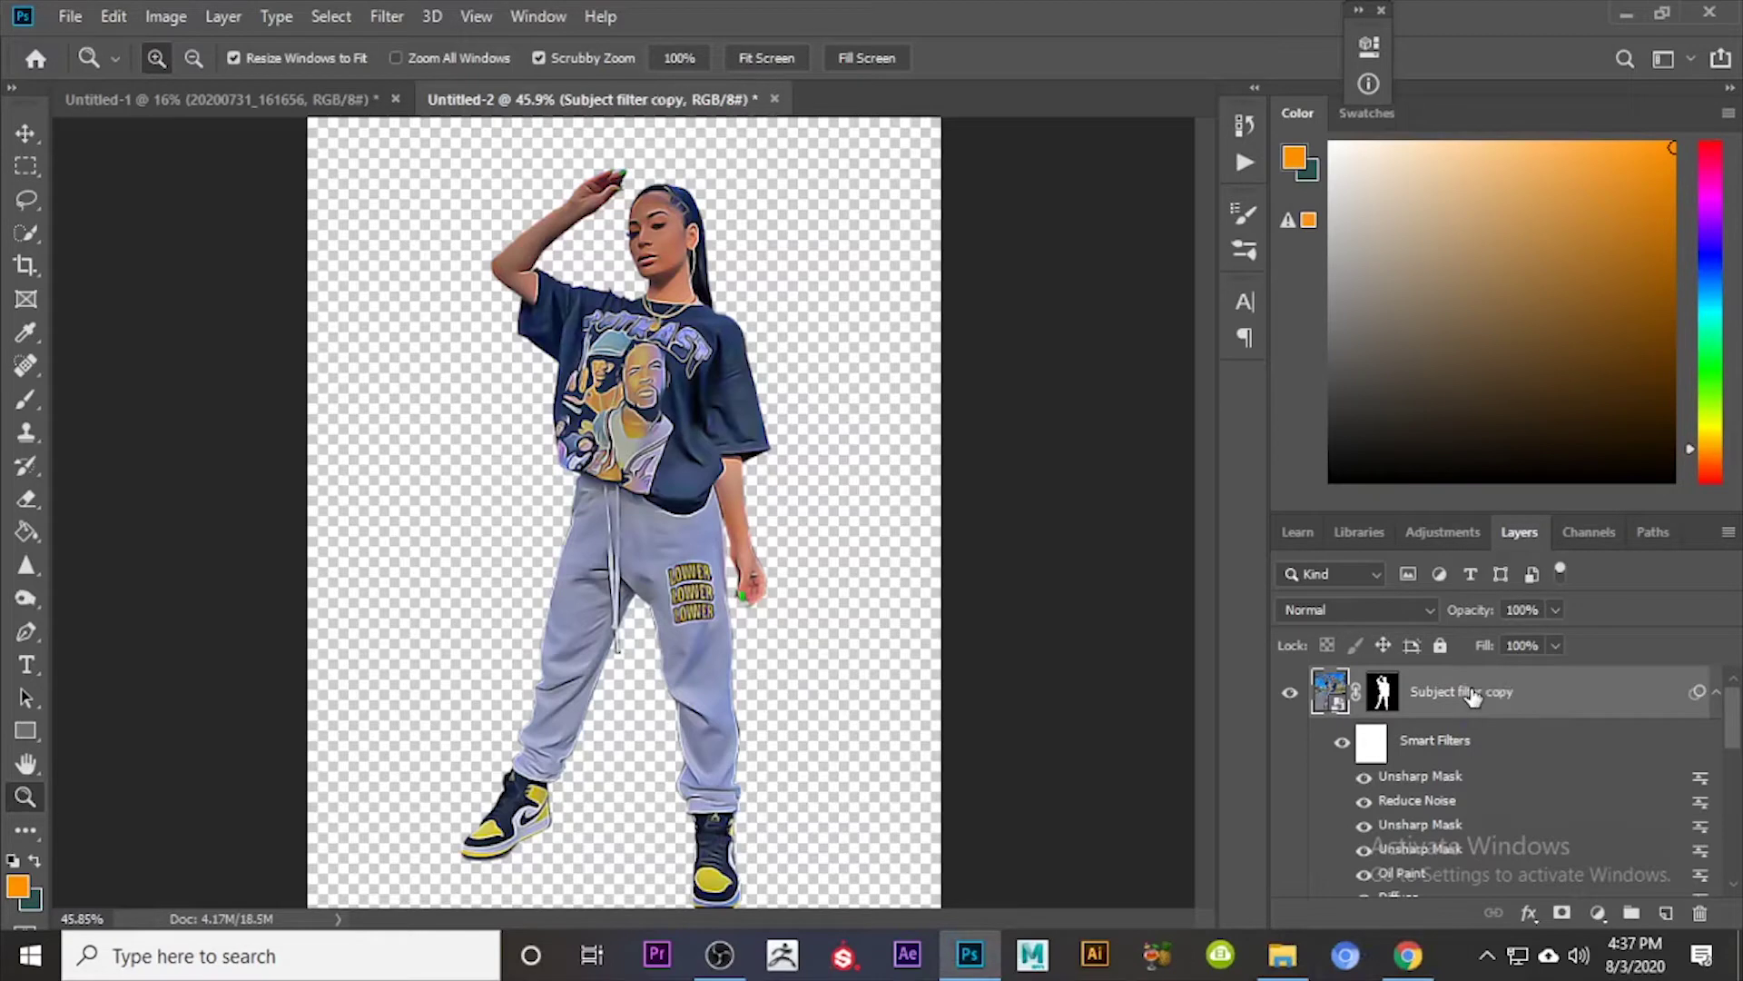
# Step: Rename the copied layer to 'Subject filter Cutout'
pyautogui.rightClick(1480, 689)
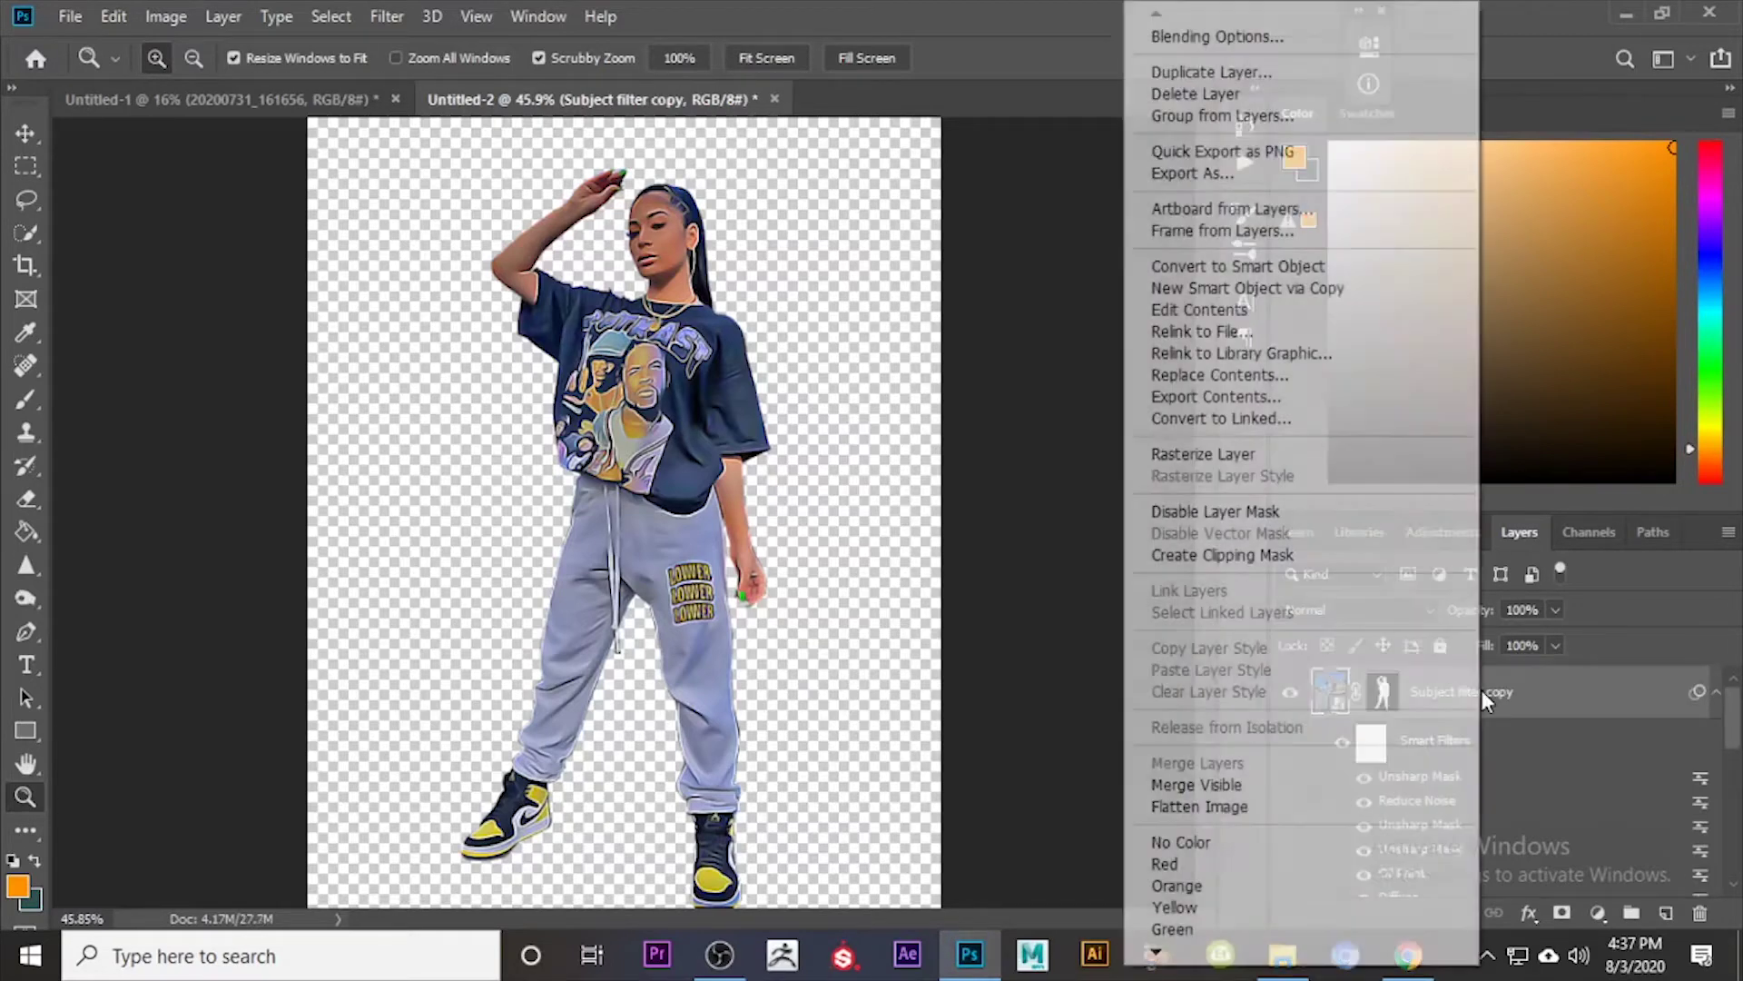
pyautogui.click(1537, 704)
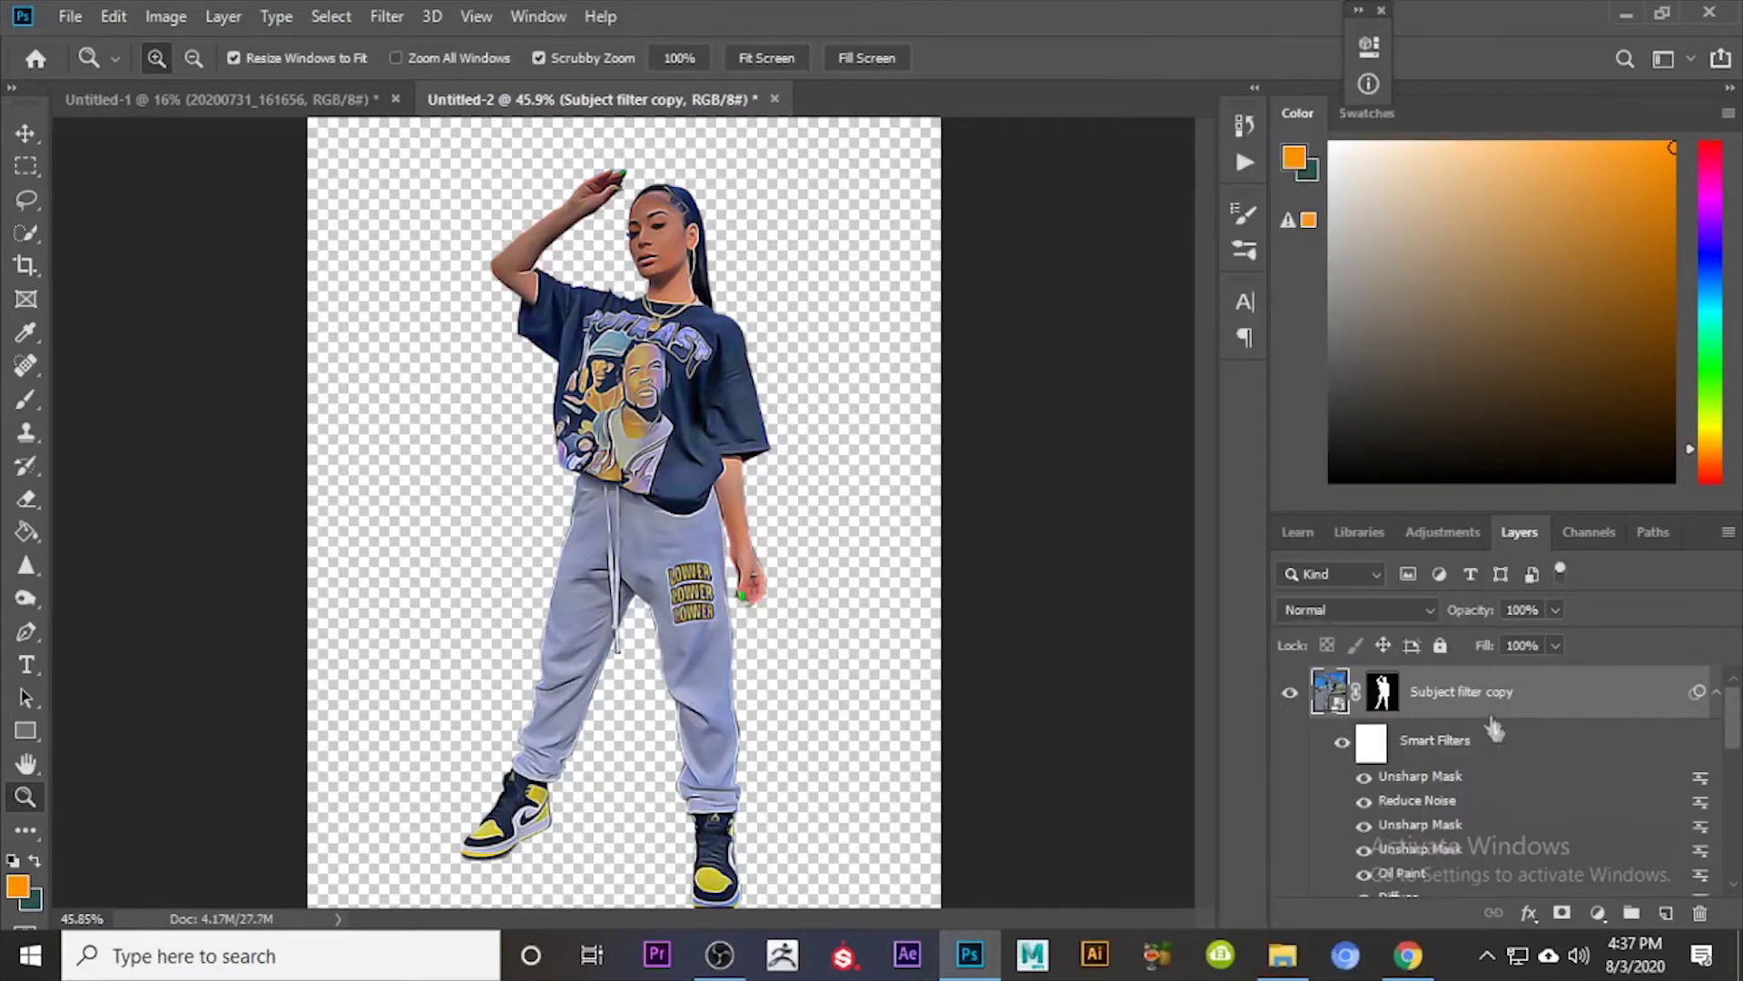
pyautogui.doubleClick(1497, 695)
pyautogui.doubleClick(1502, 695)
pyautogui.write('Cutout')
pyautogui.press('Return')
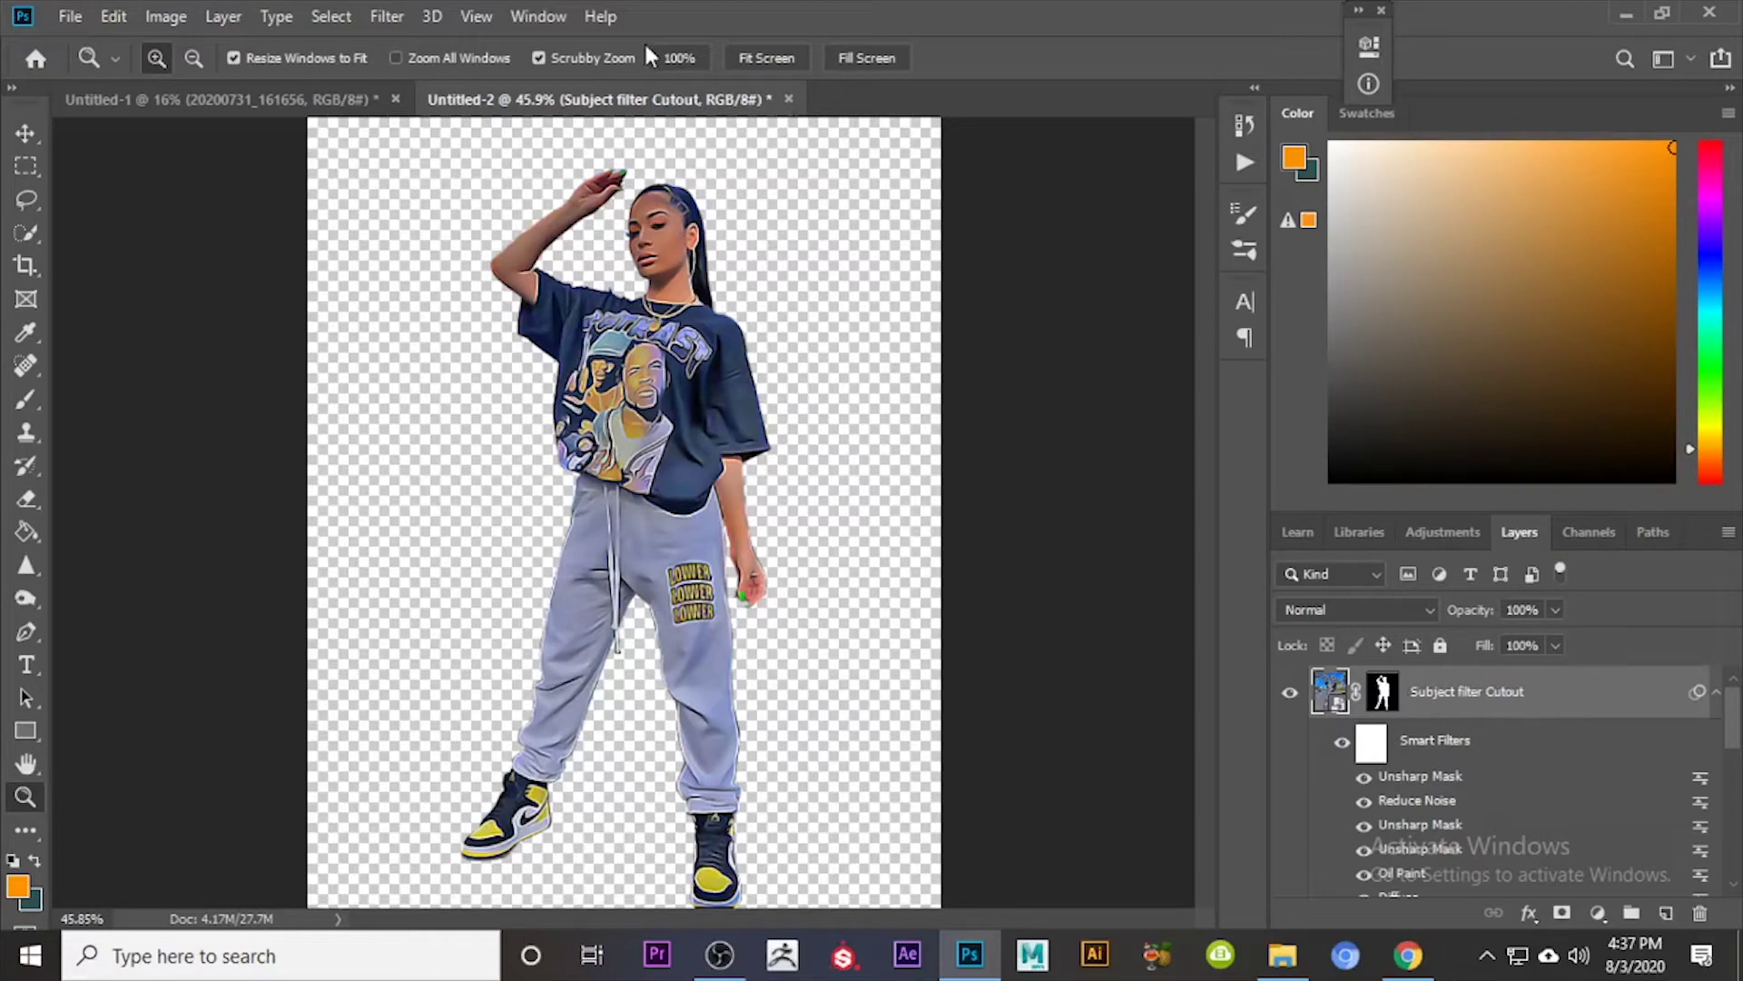
# Step: Apply Filter Gallery's Artistic Cutout at 7 levels, Edge Simplicity 0, Edge Fidelity 1
pyautogui.click(389, 17)
pyautogui.click(504, 129)
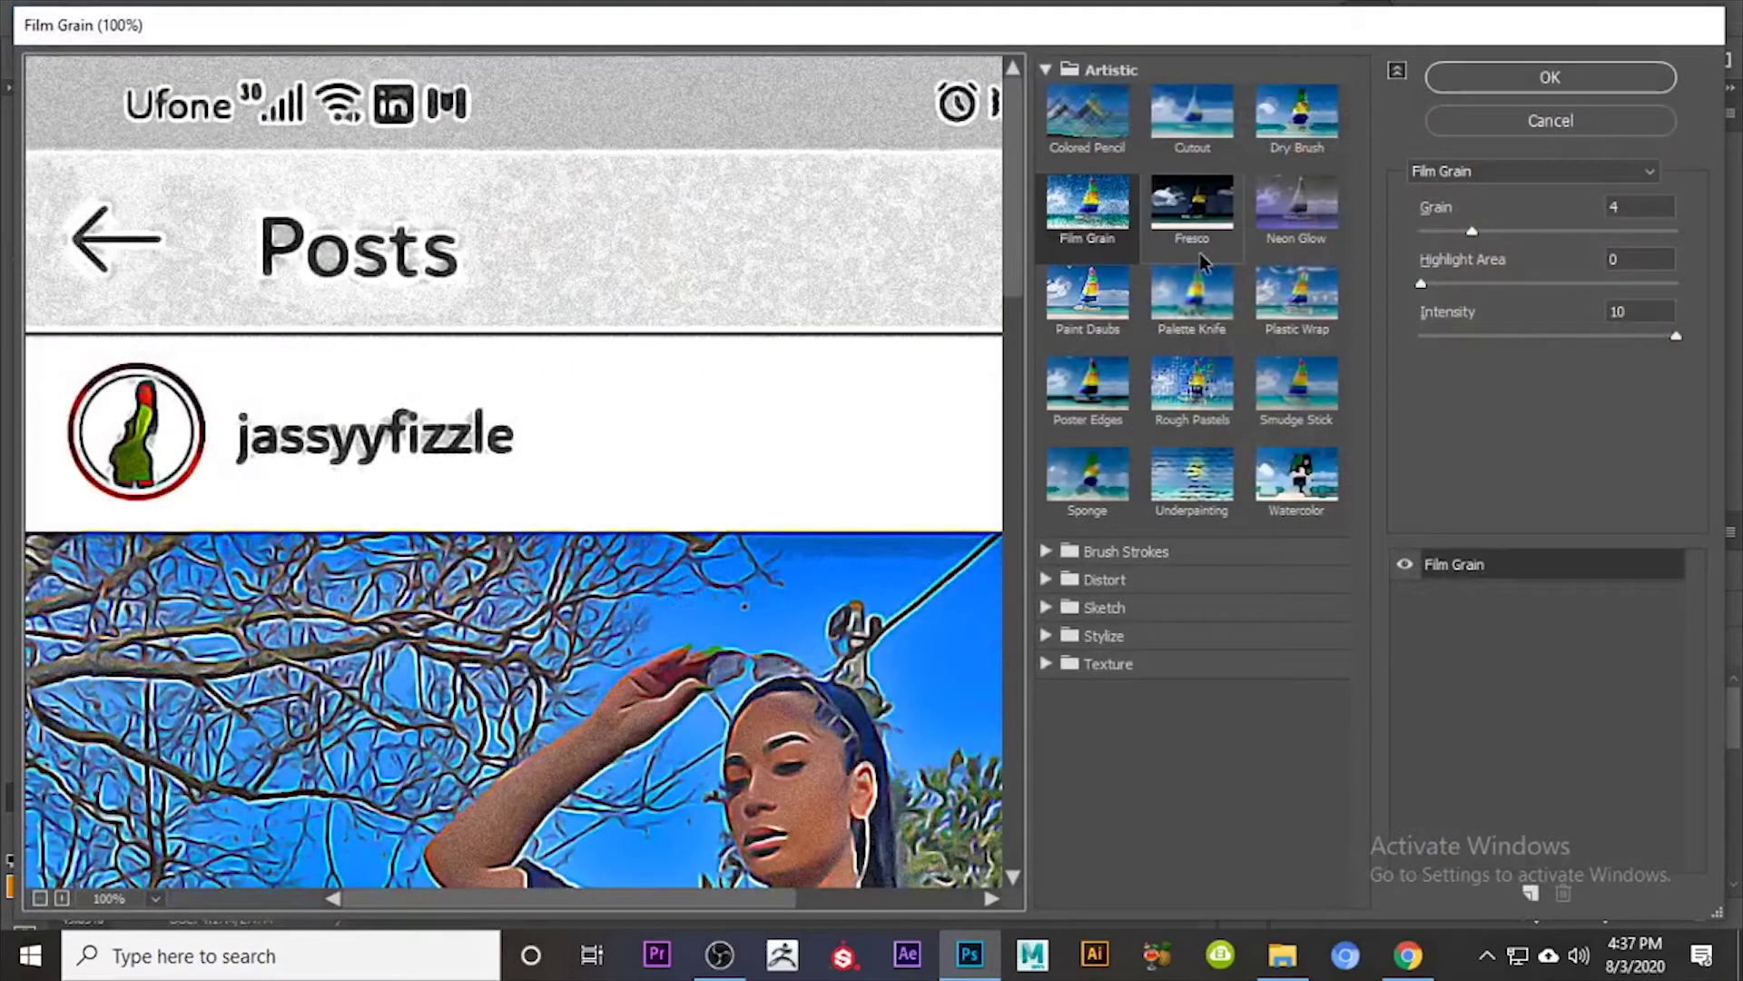
pyautogui.click(1242, 134)
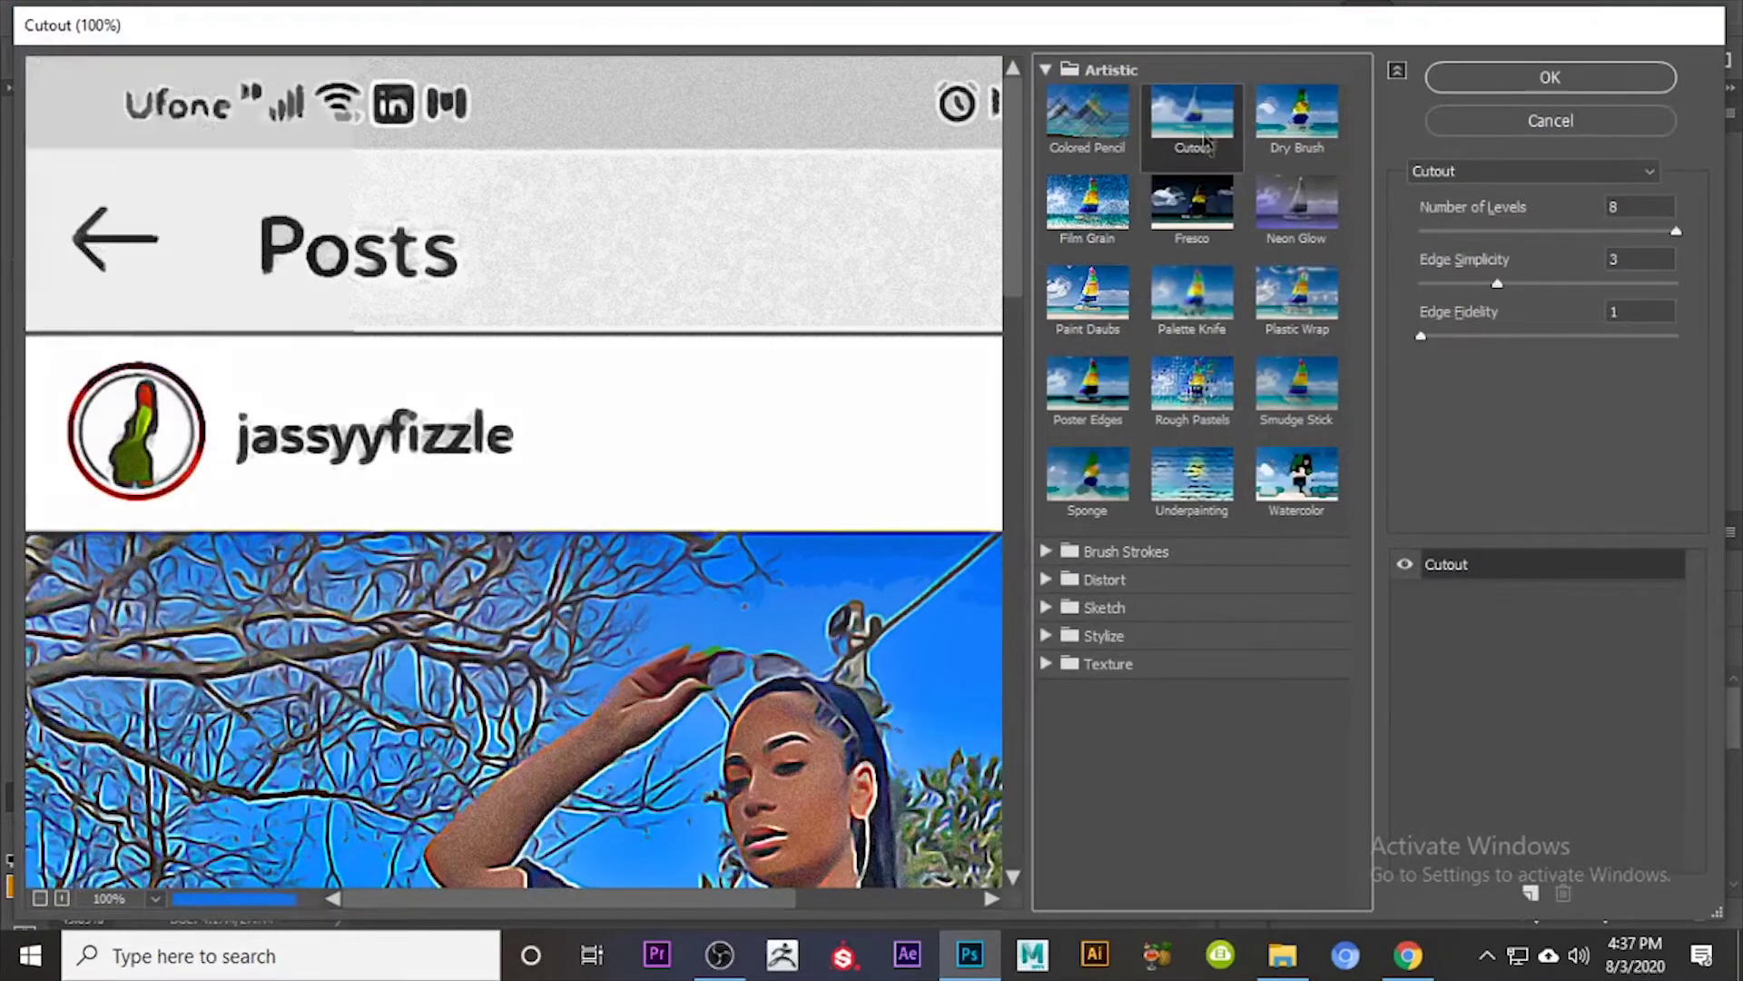
pyautogui.moveTo(890, 546); pyautogui.dragTo(720, 295)
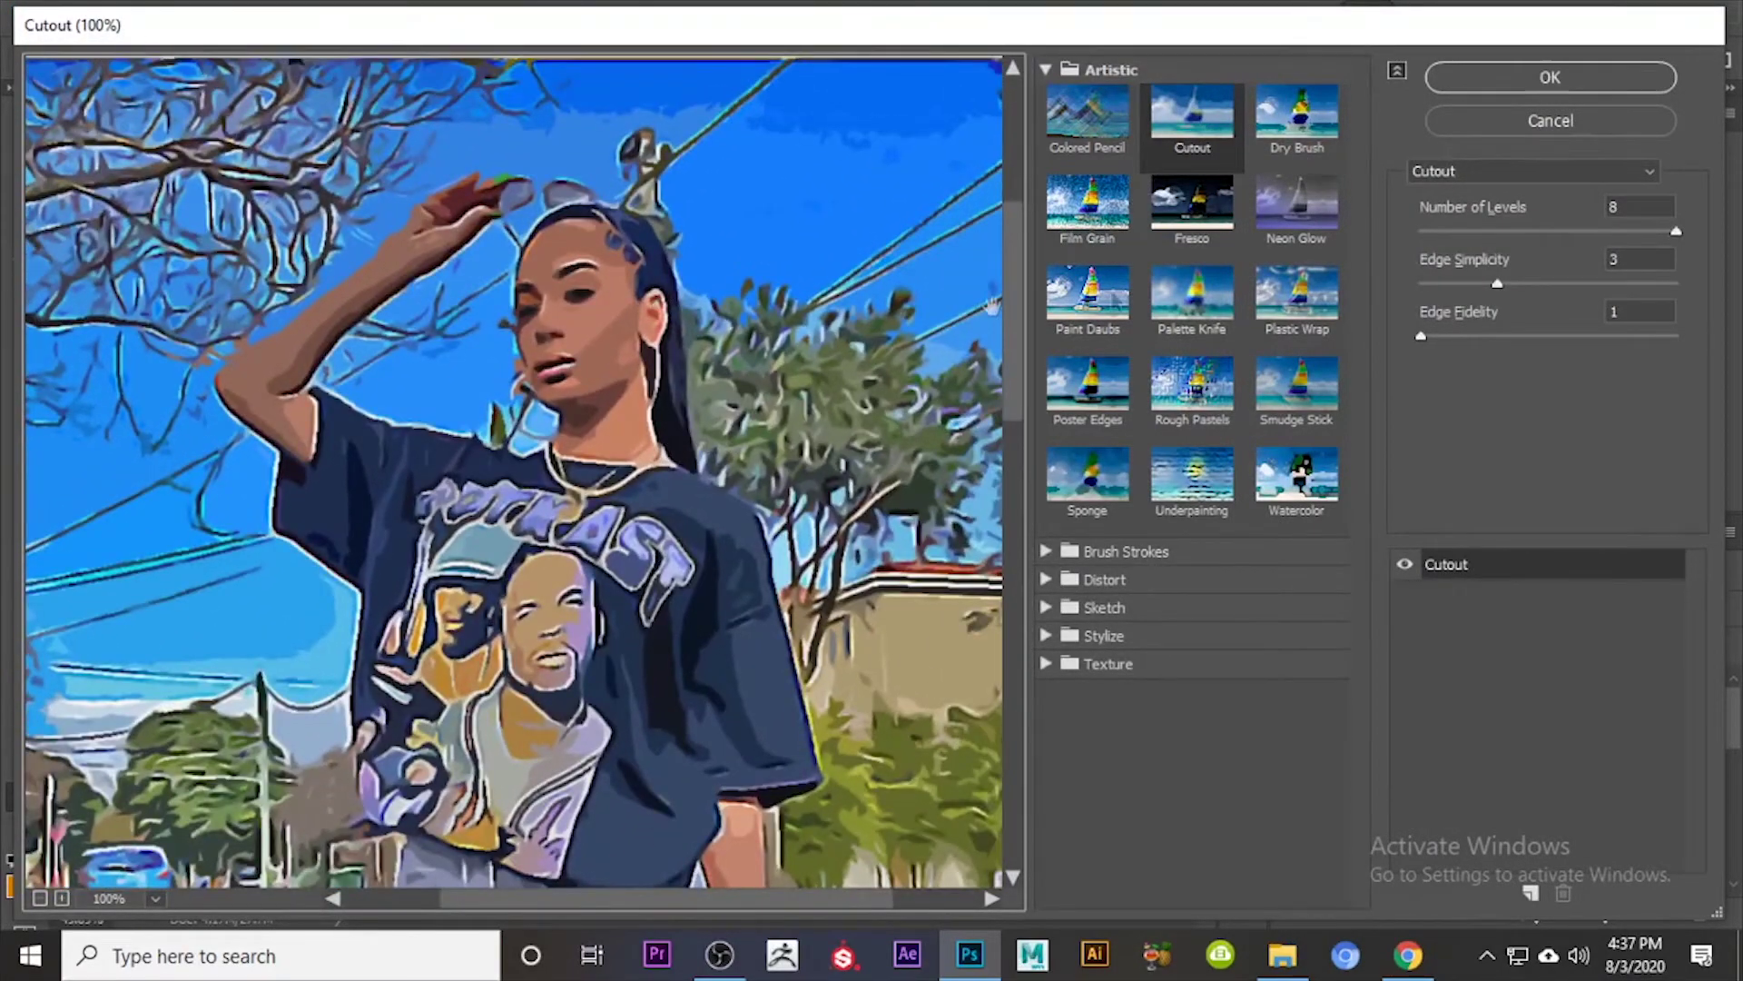
pyautogui.click(1556, 233)
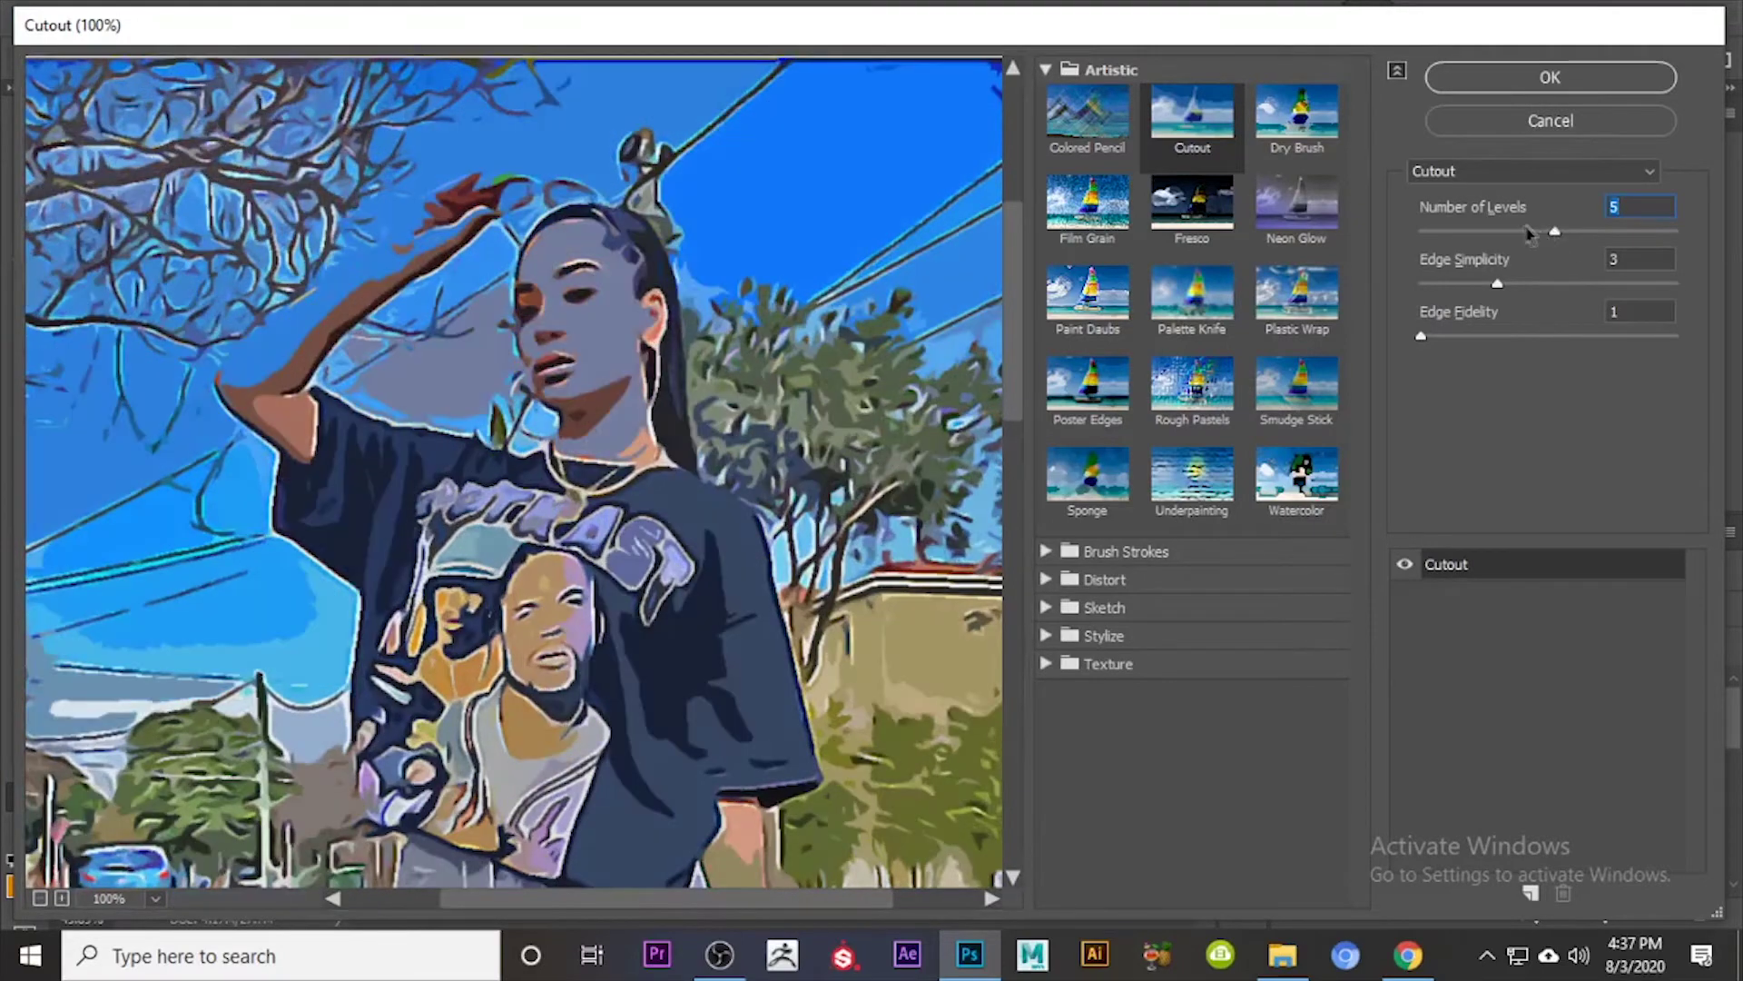
pyautogui.moveTo(1555, 232); pyautogui.dragTo(1690, 234)
pyautogui.click(1646, 233)
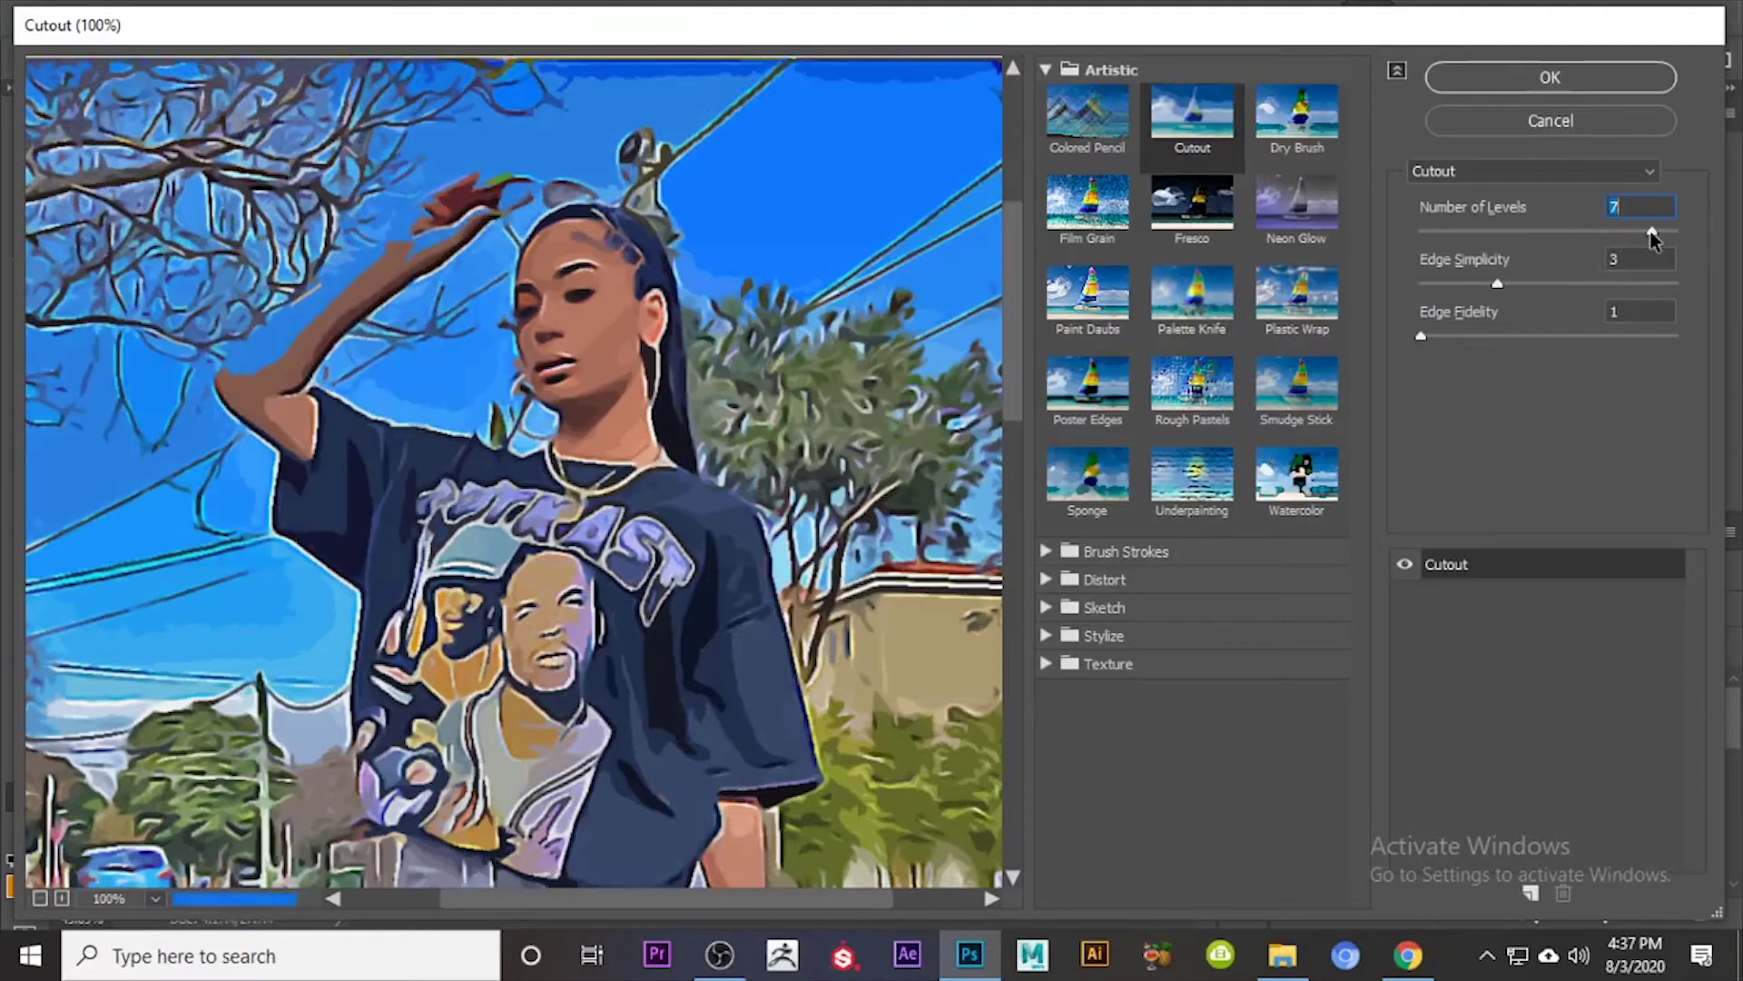
pyautogui.click(1540, 284)
pyautogui.click(1421, 284)
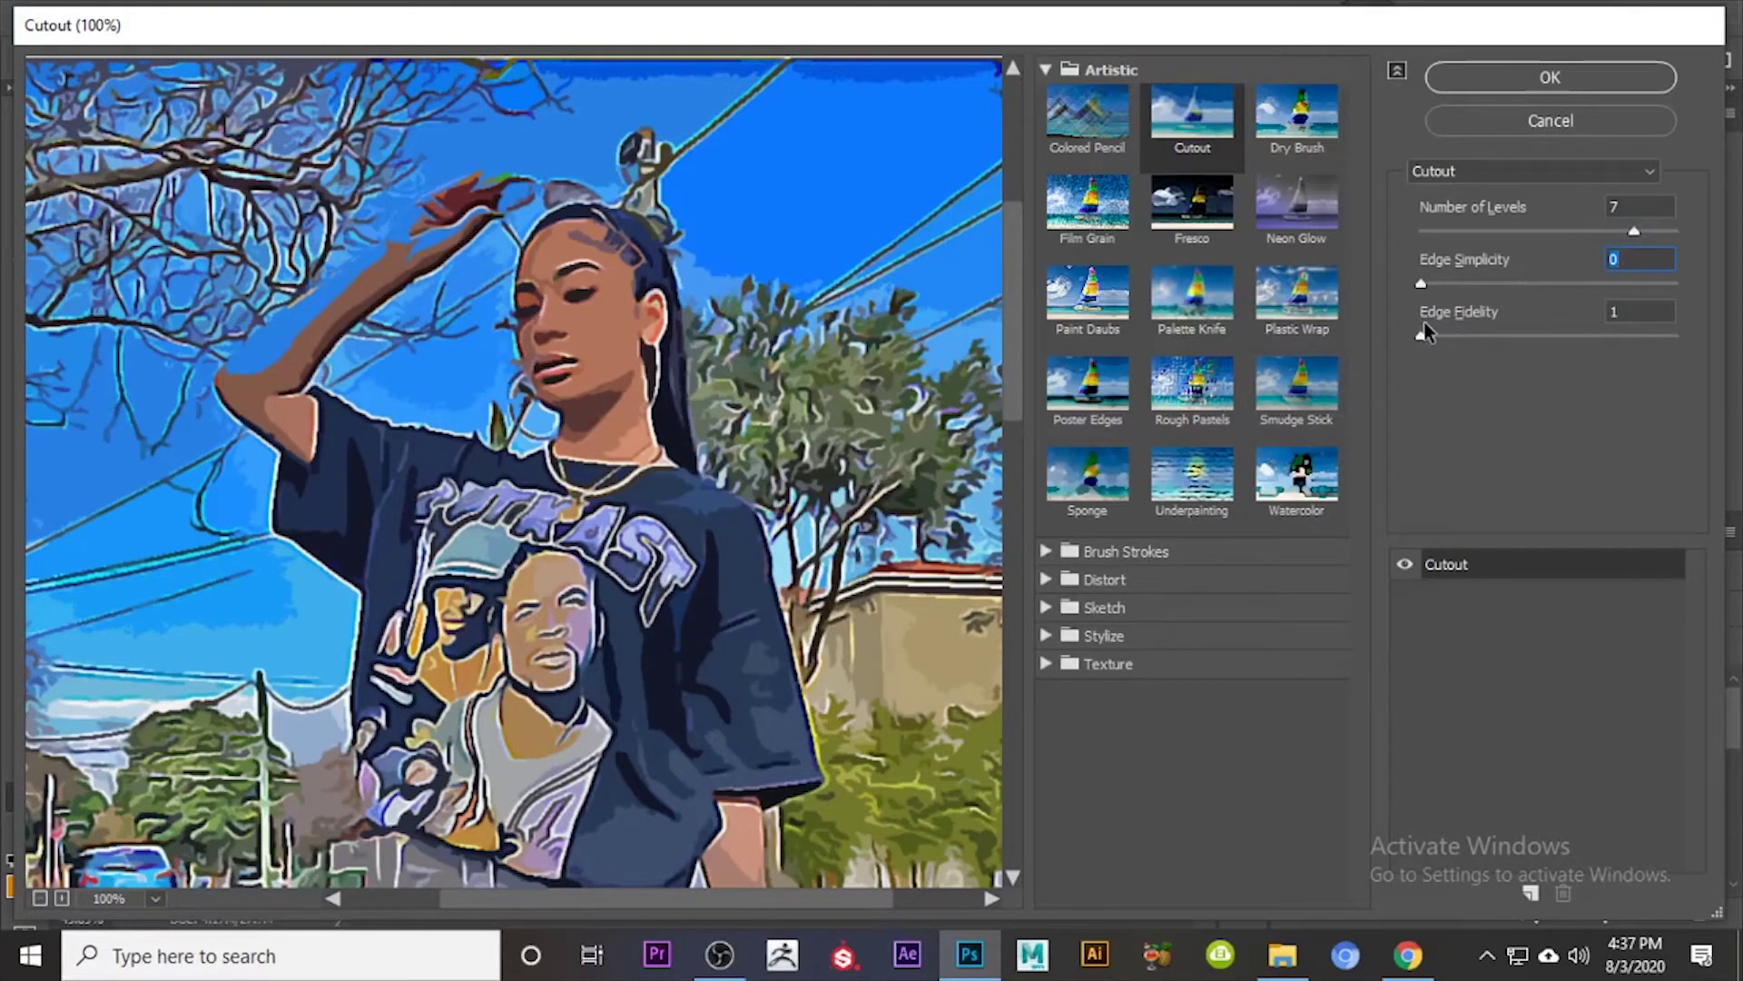
# Step: Apply the Cutout filter and lower the Cutout layer's opacity to 66%
pyautogui.click(1523, 80)
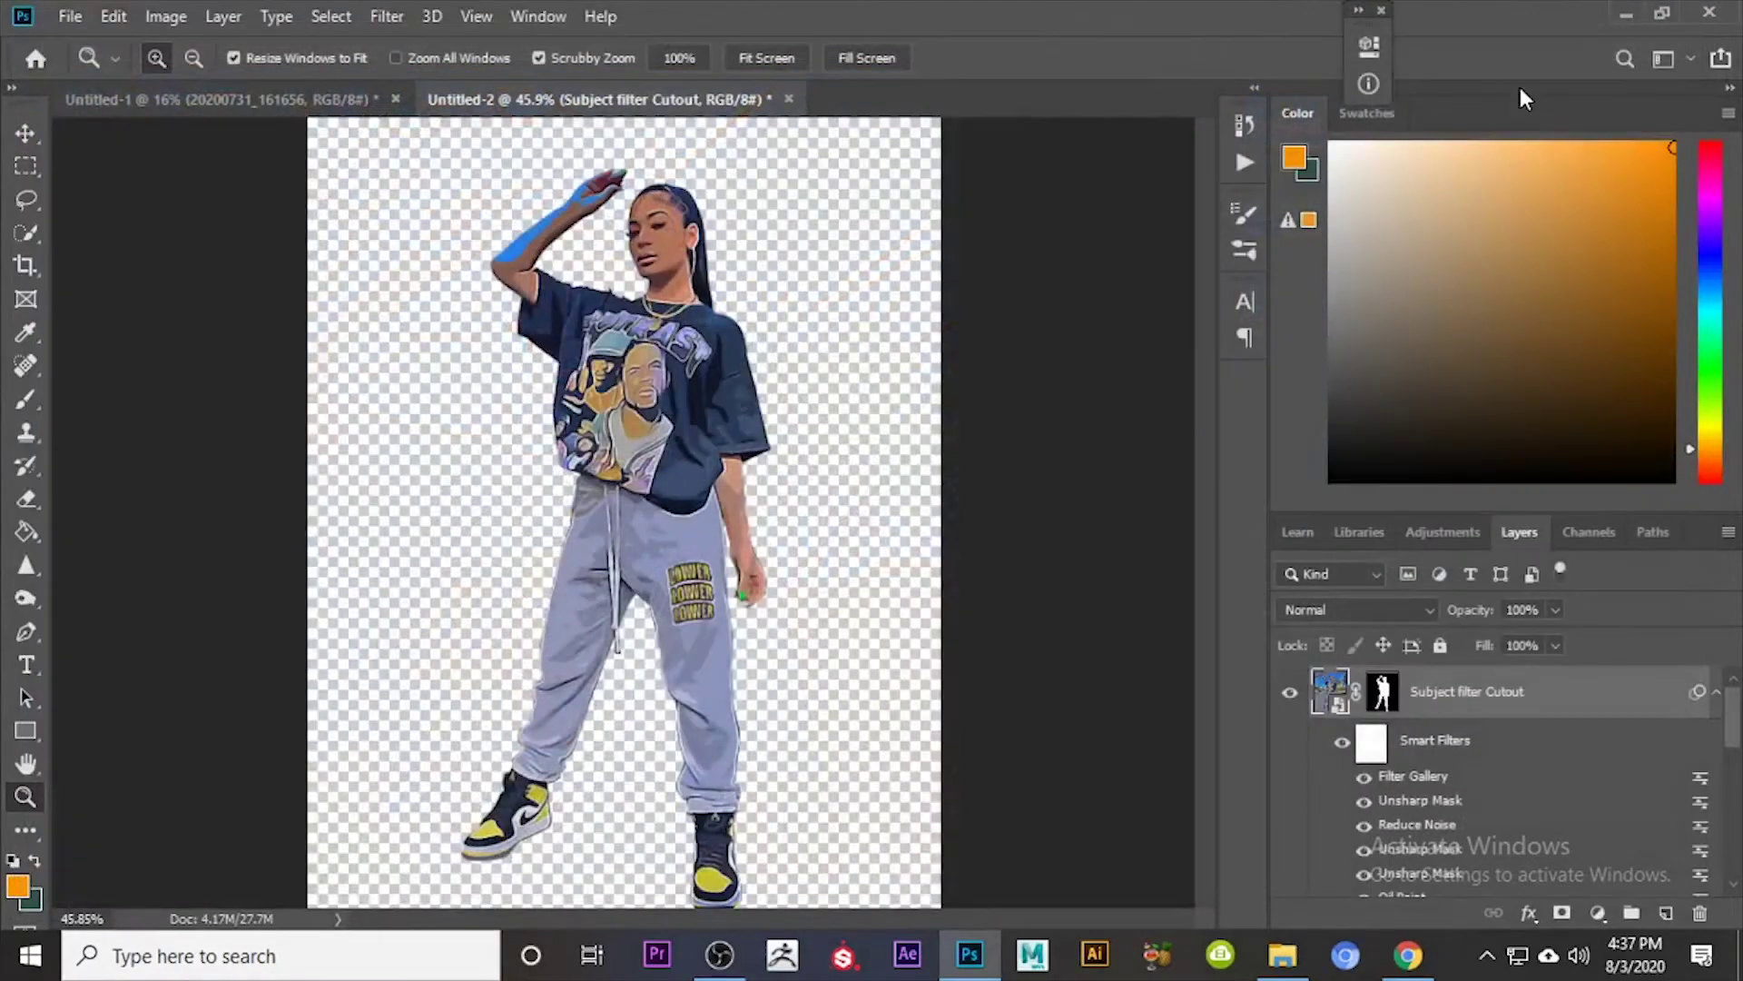
pyautogui.moveTo(1556, 610); pyautogui.dragTo(1479, 643)
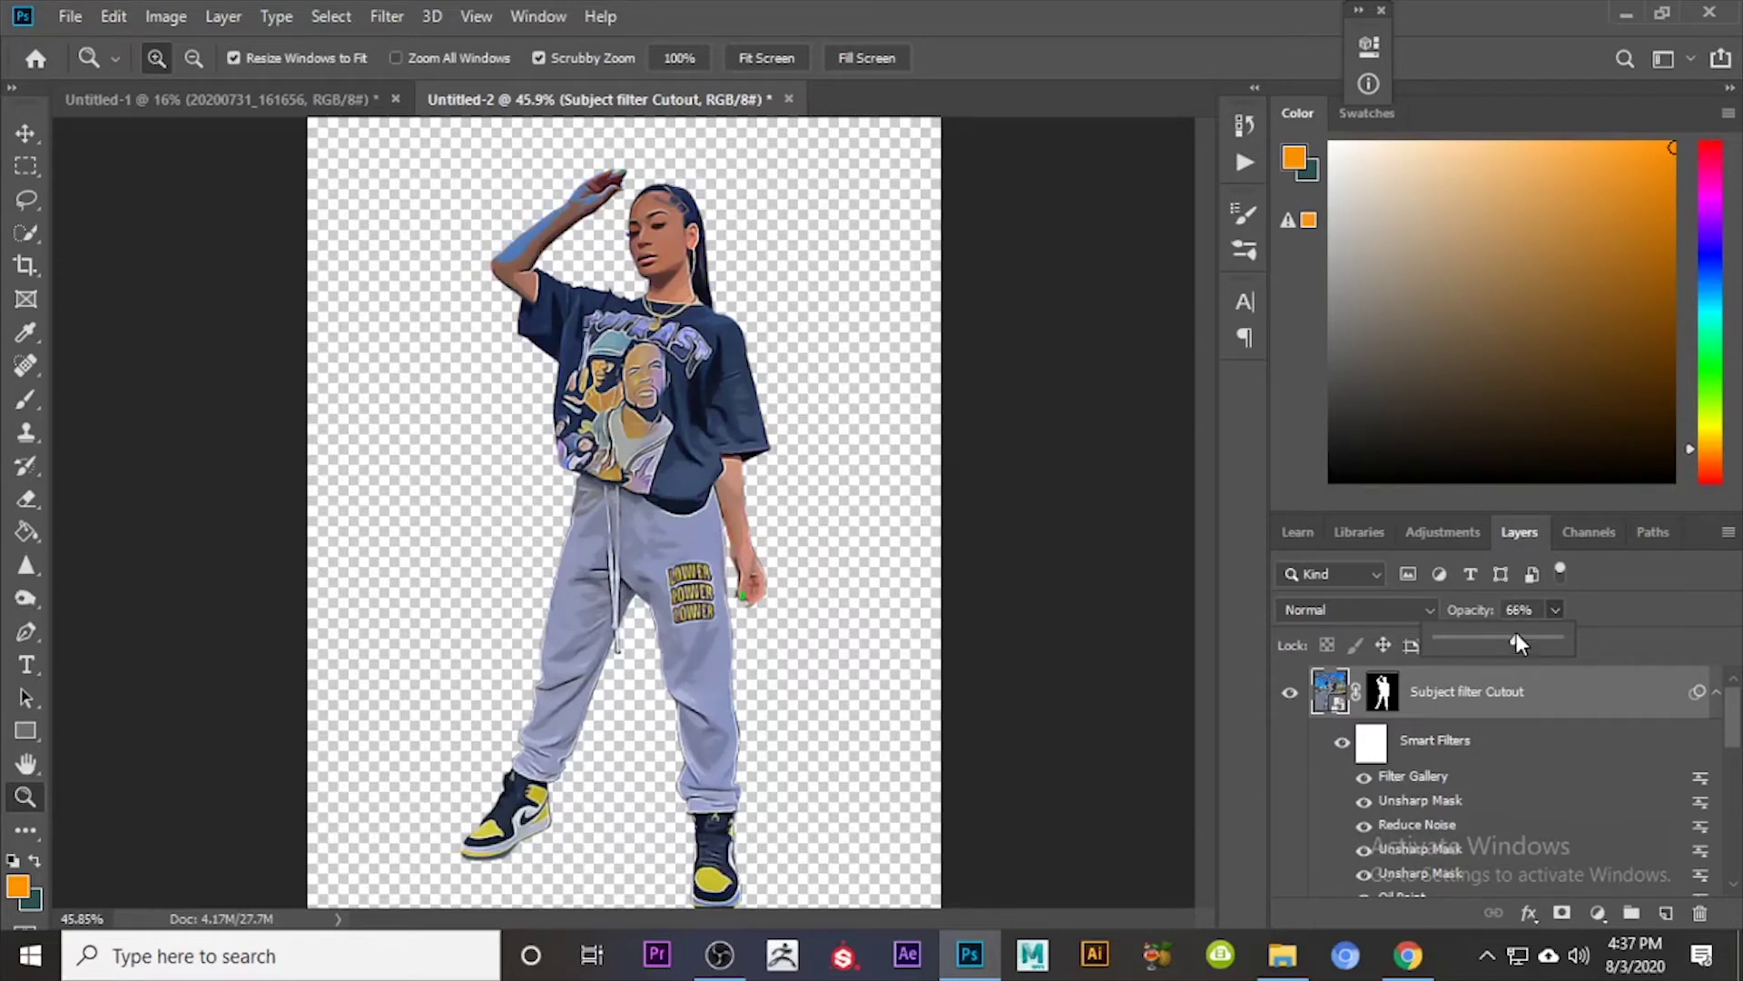
pyautogui.click(1607, 625)
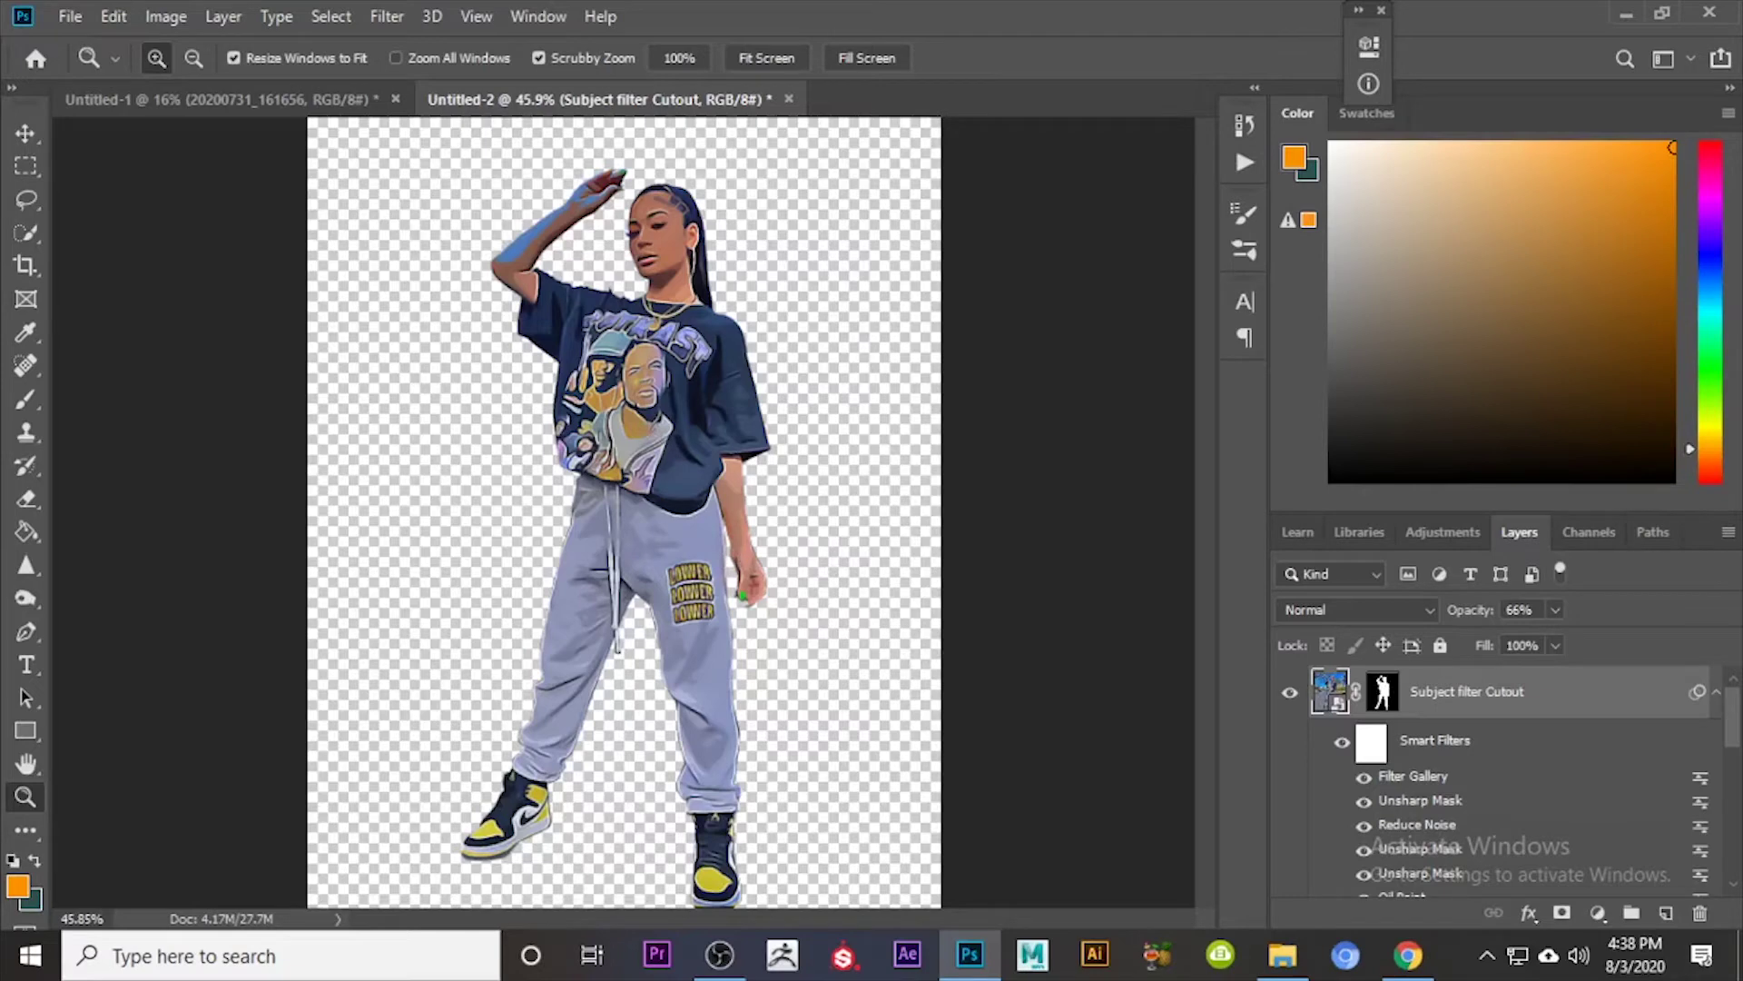
pyautogui.hotkey('alt', 'Tab')
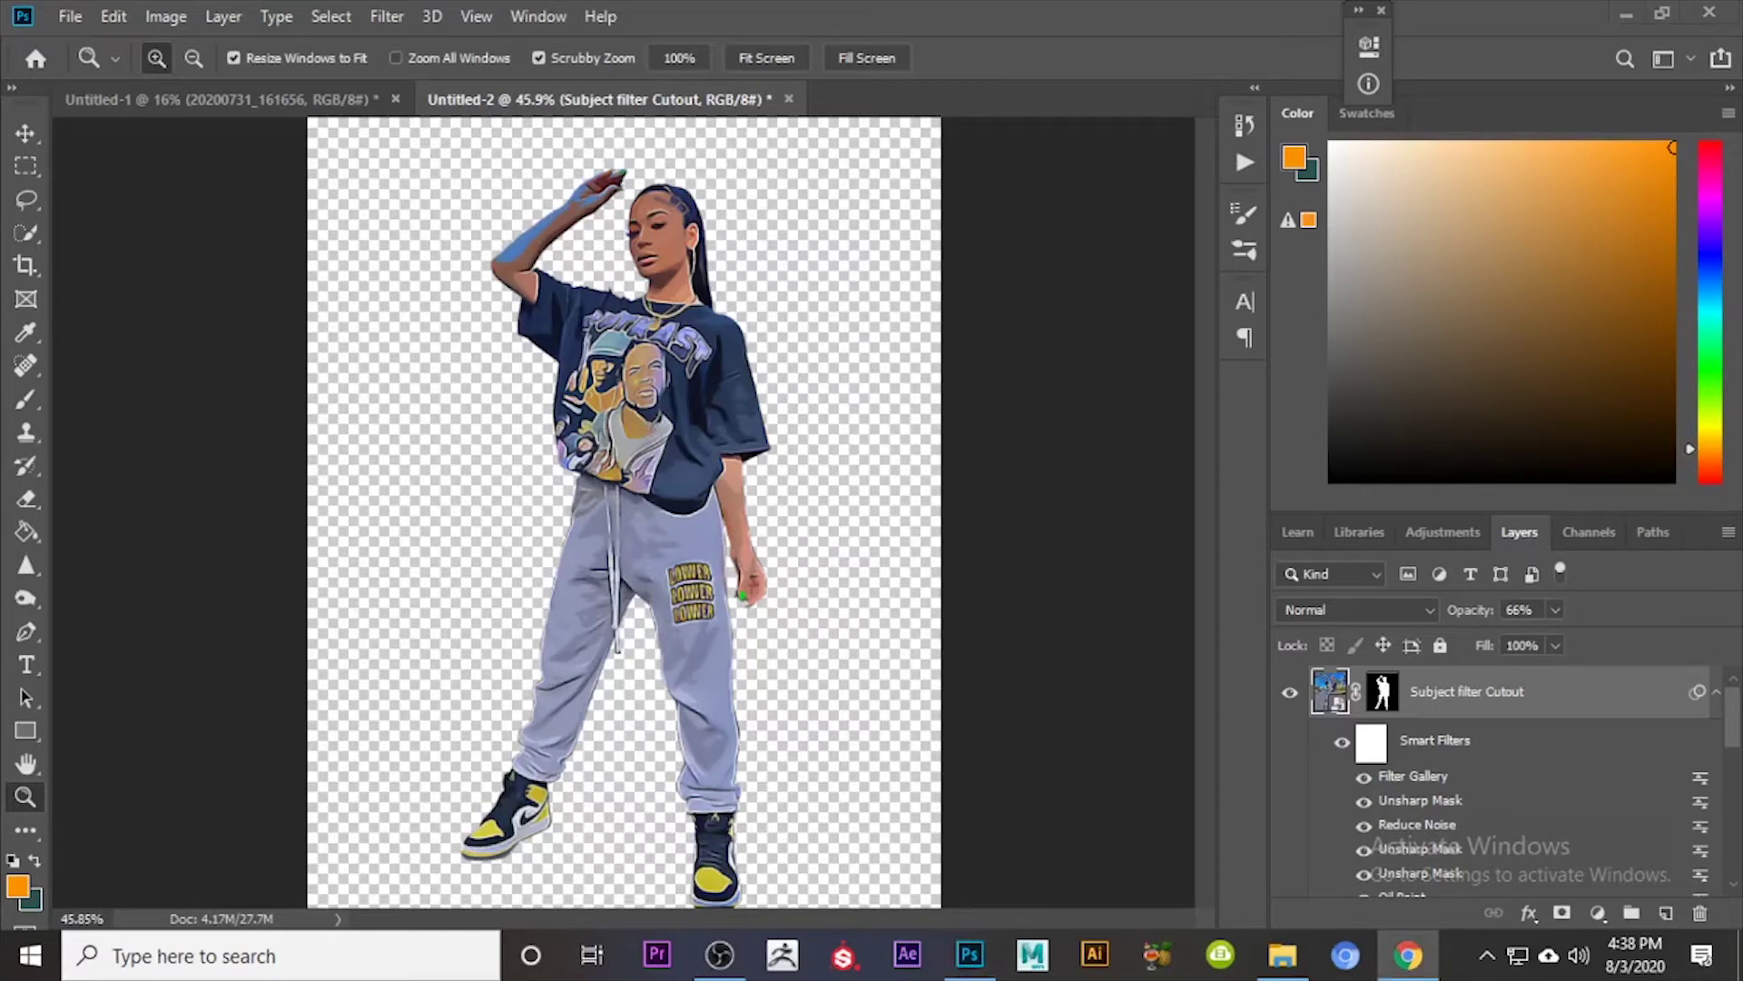
# Step: Add a Curves adjustment with an S-curve: raise the upper point for highlights and hold the shadows with a lower point
pyautogui.click(166, 16)
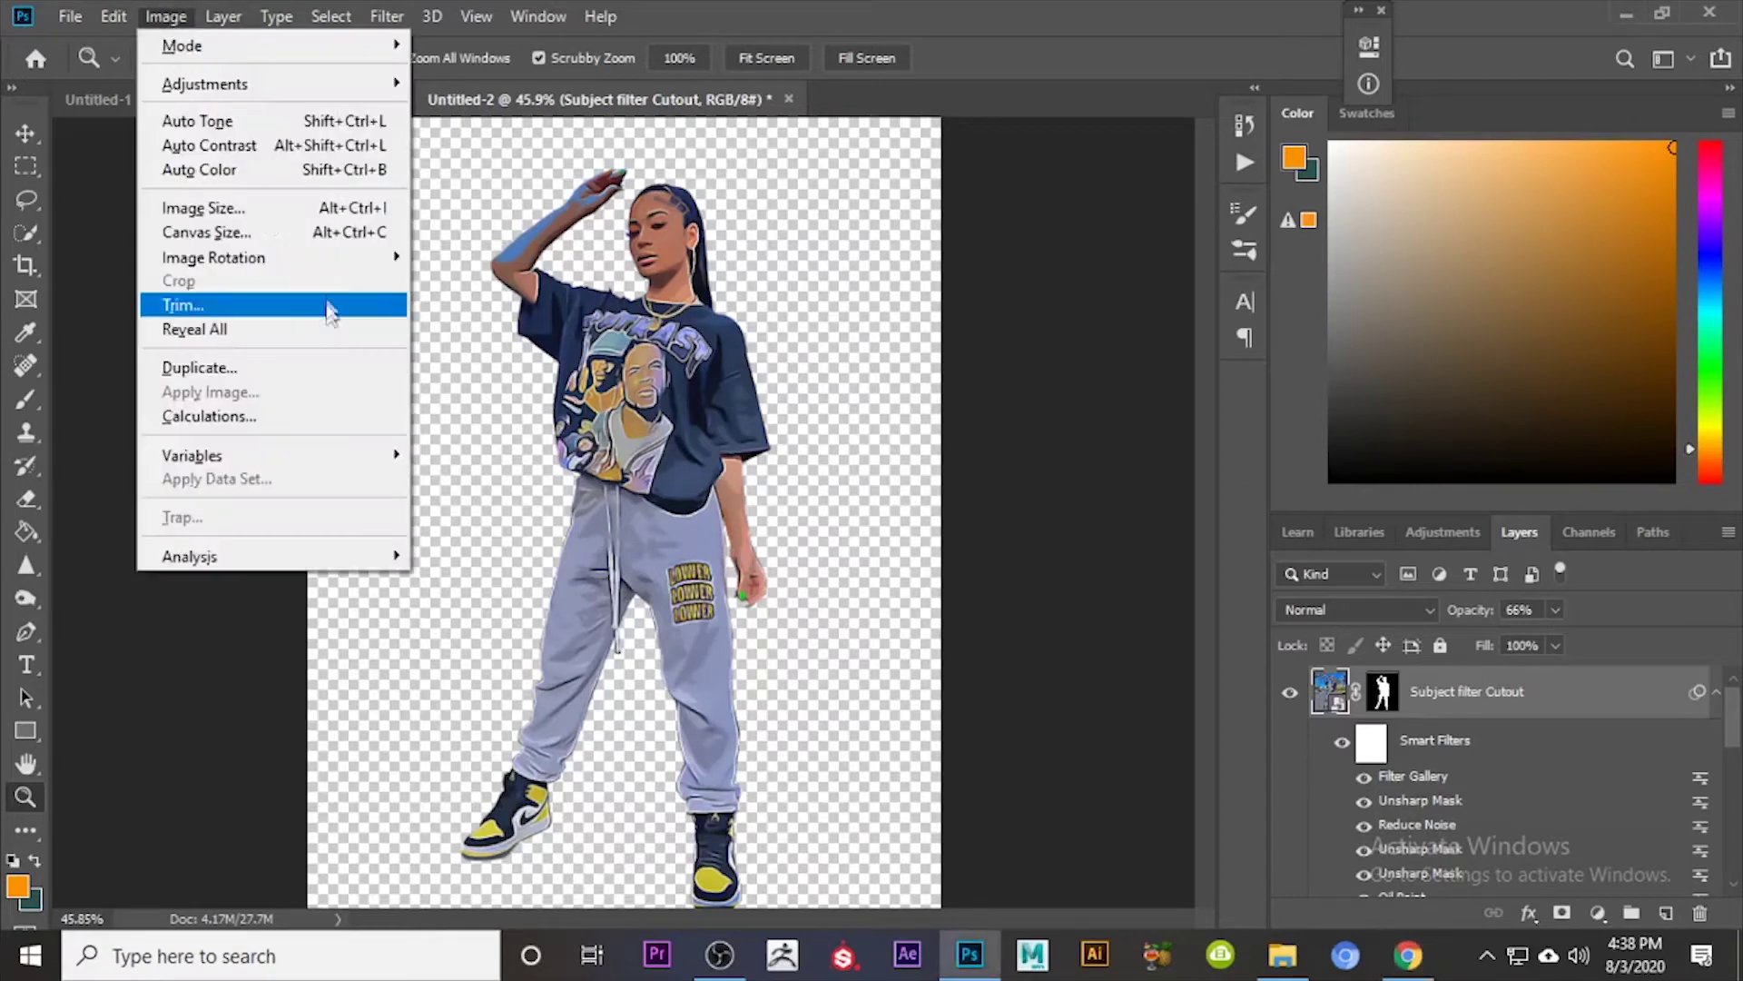
pyautogui.moveTo(339, 84)
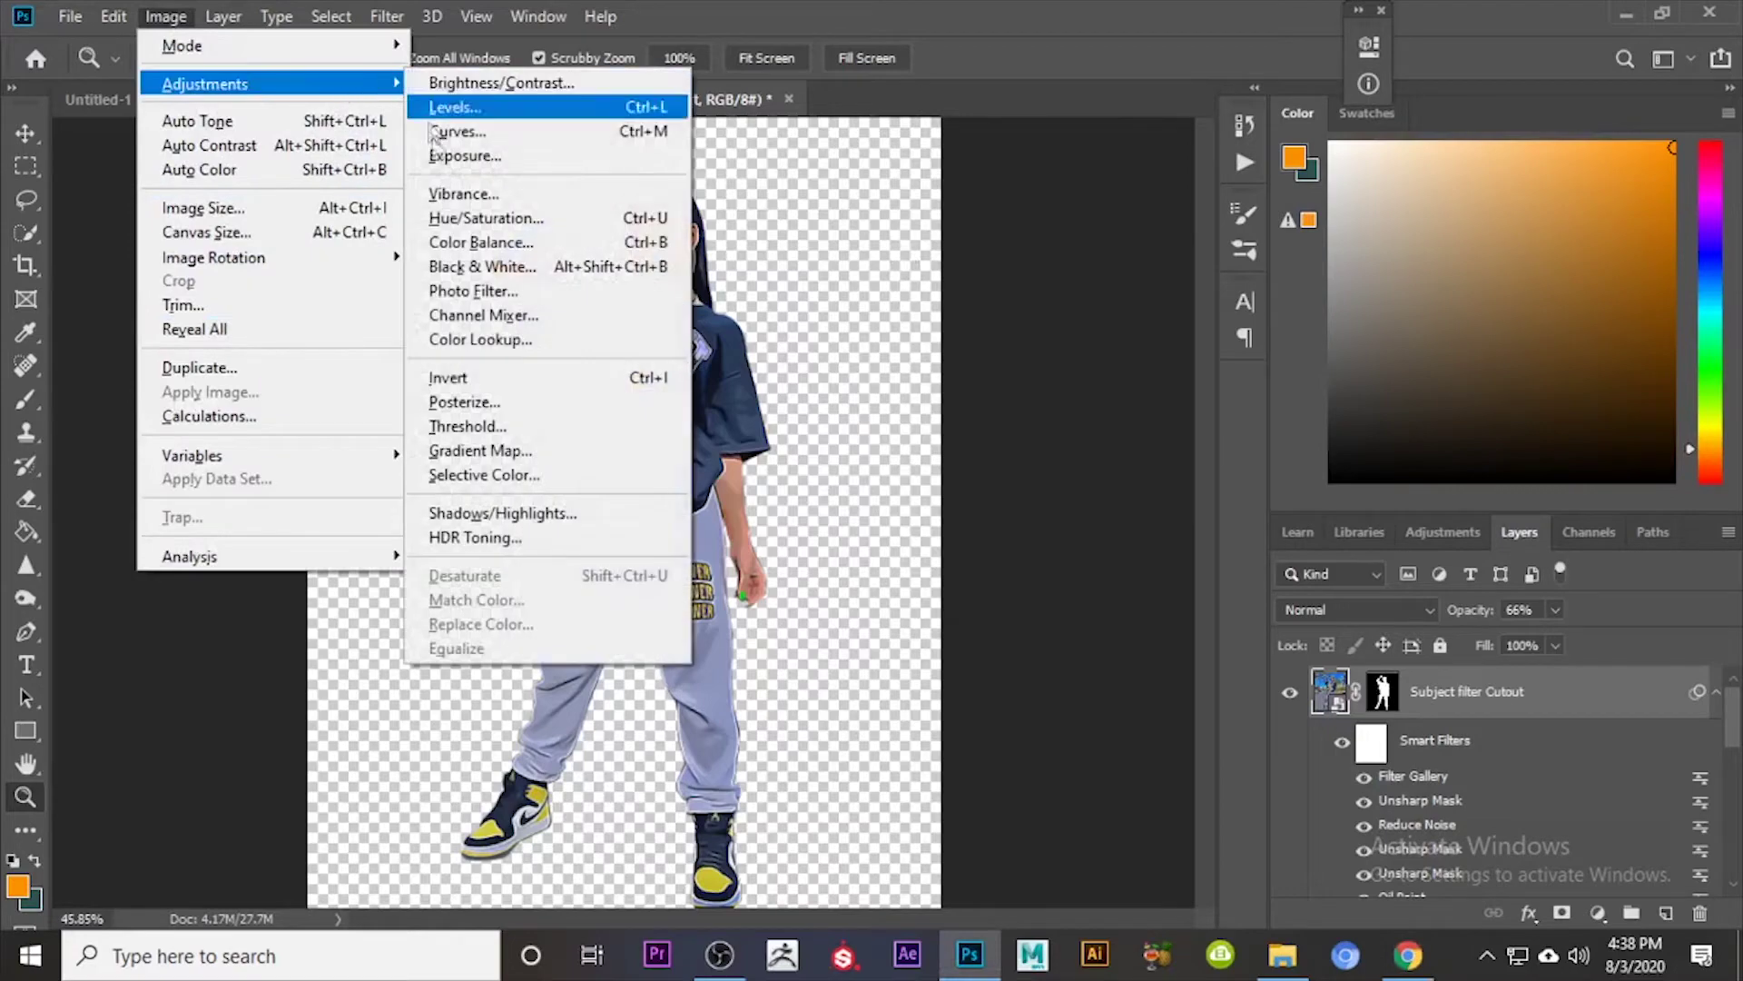
pyautogui.click(493, 136)
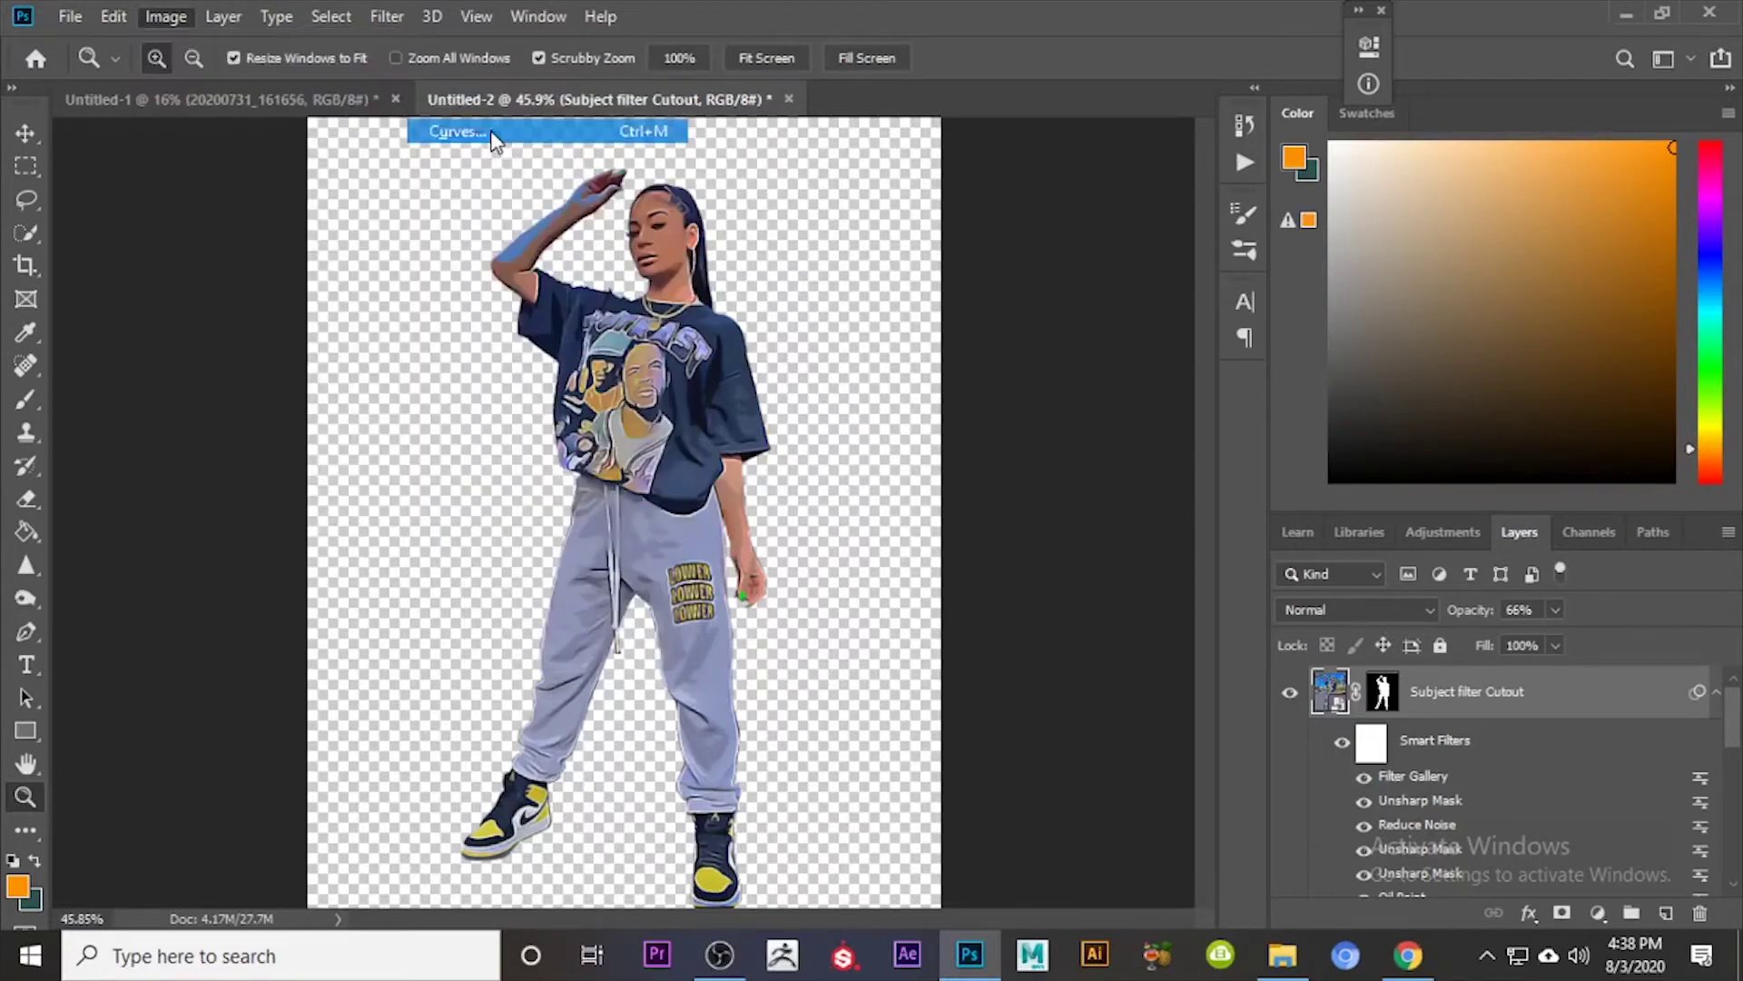
pyautogui.moveTo(881, 145); pyautogui.dragTo(1365, 143)
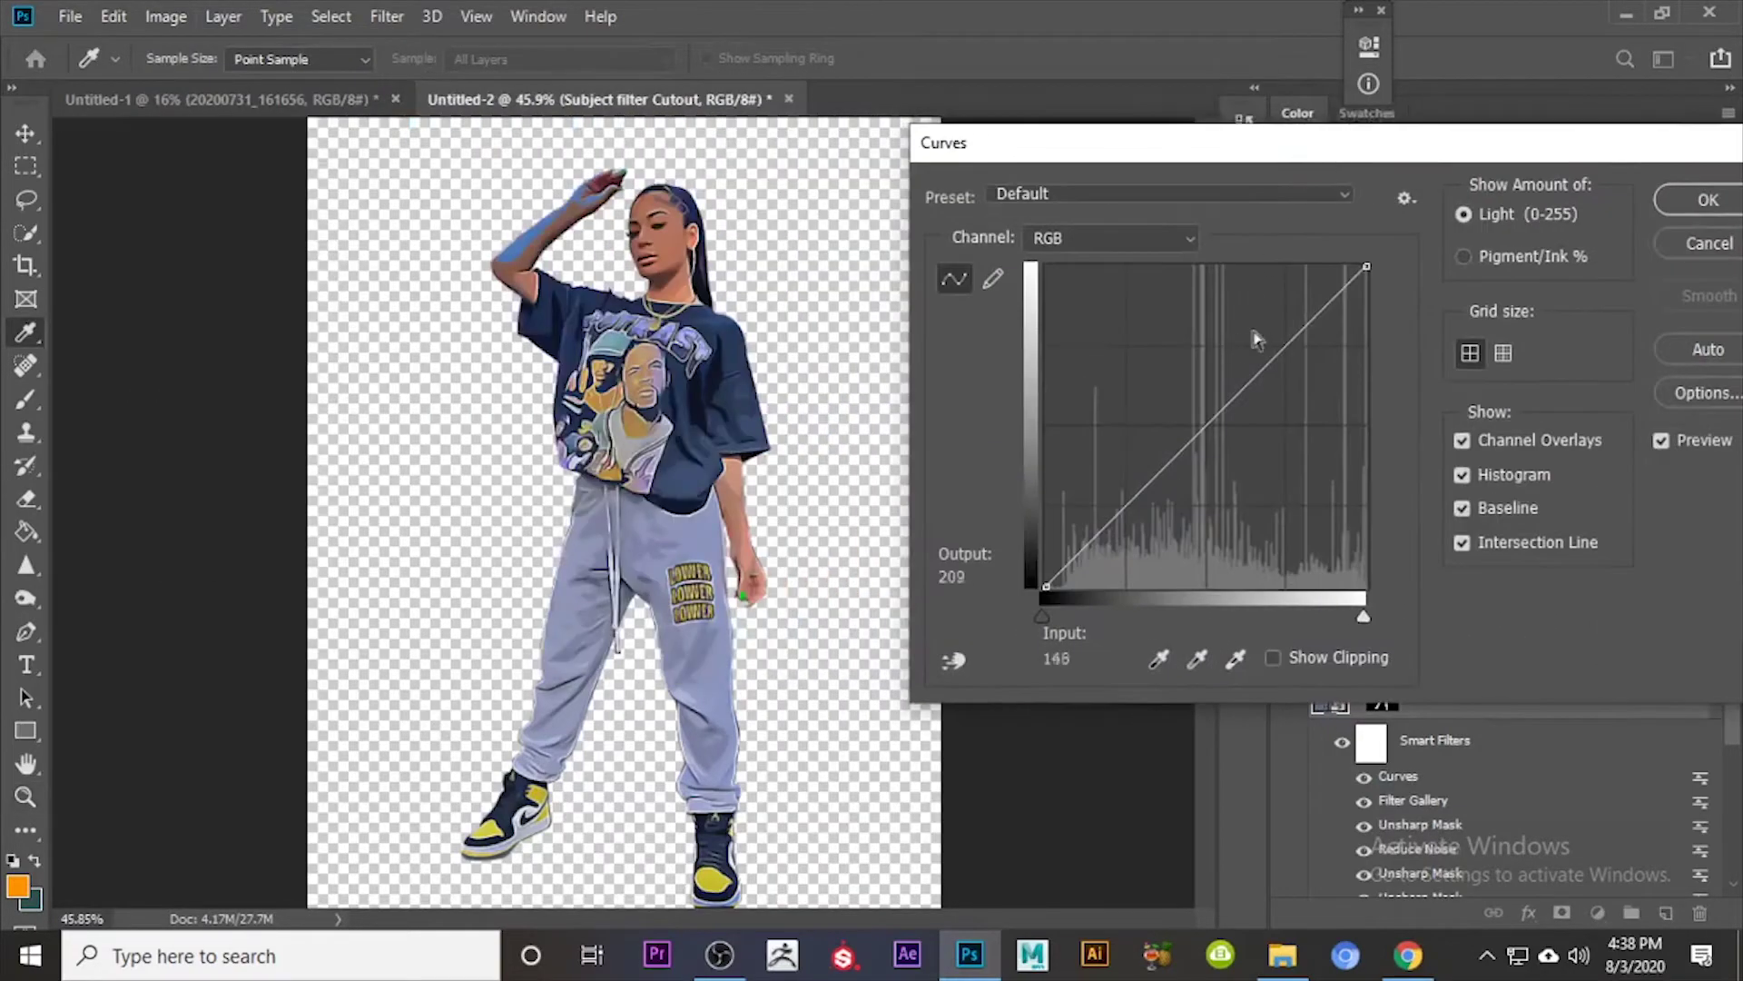
pyautogui.moveTo(1275, 358); pyautogui.dragTo(1271, 330)
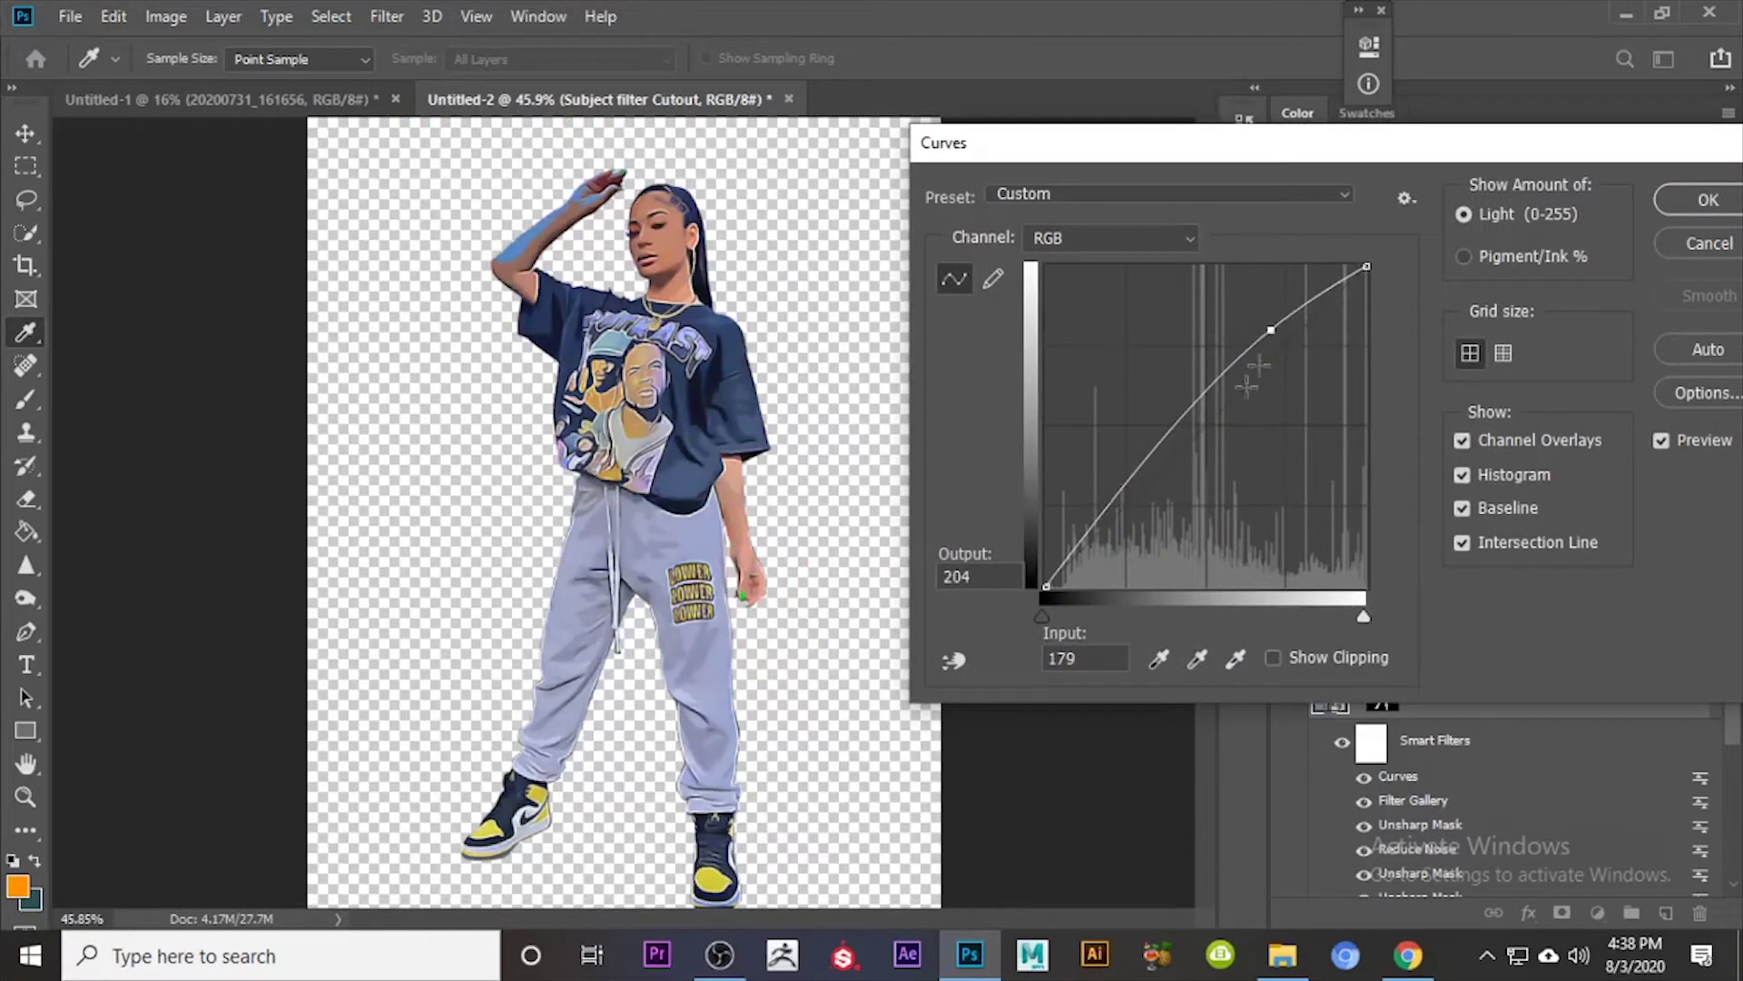
pyautogui.moveTo(1111, 492); pyautogui.dragTo(1114, 496)
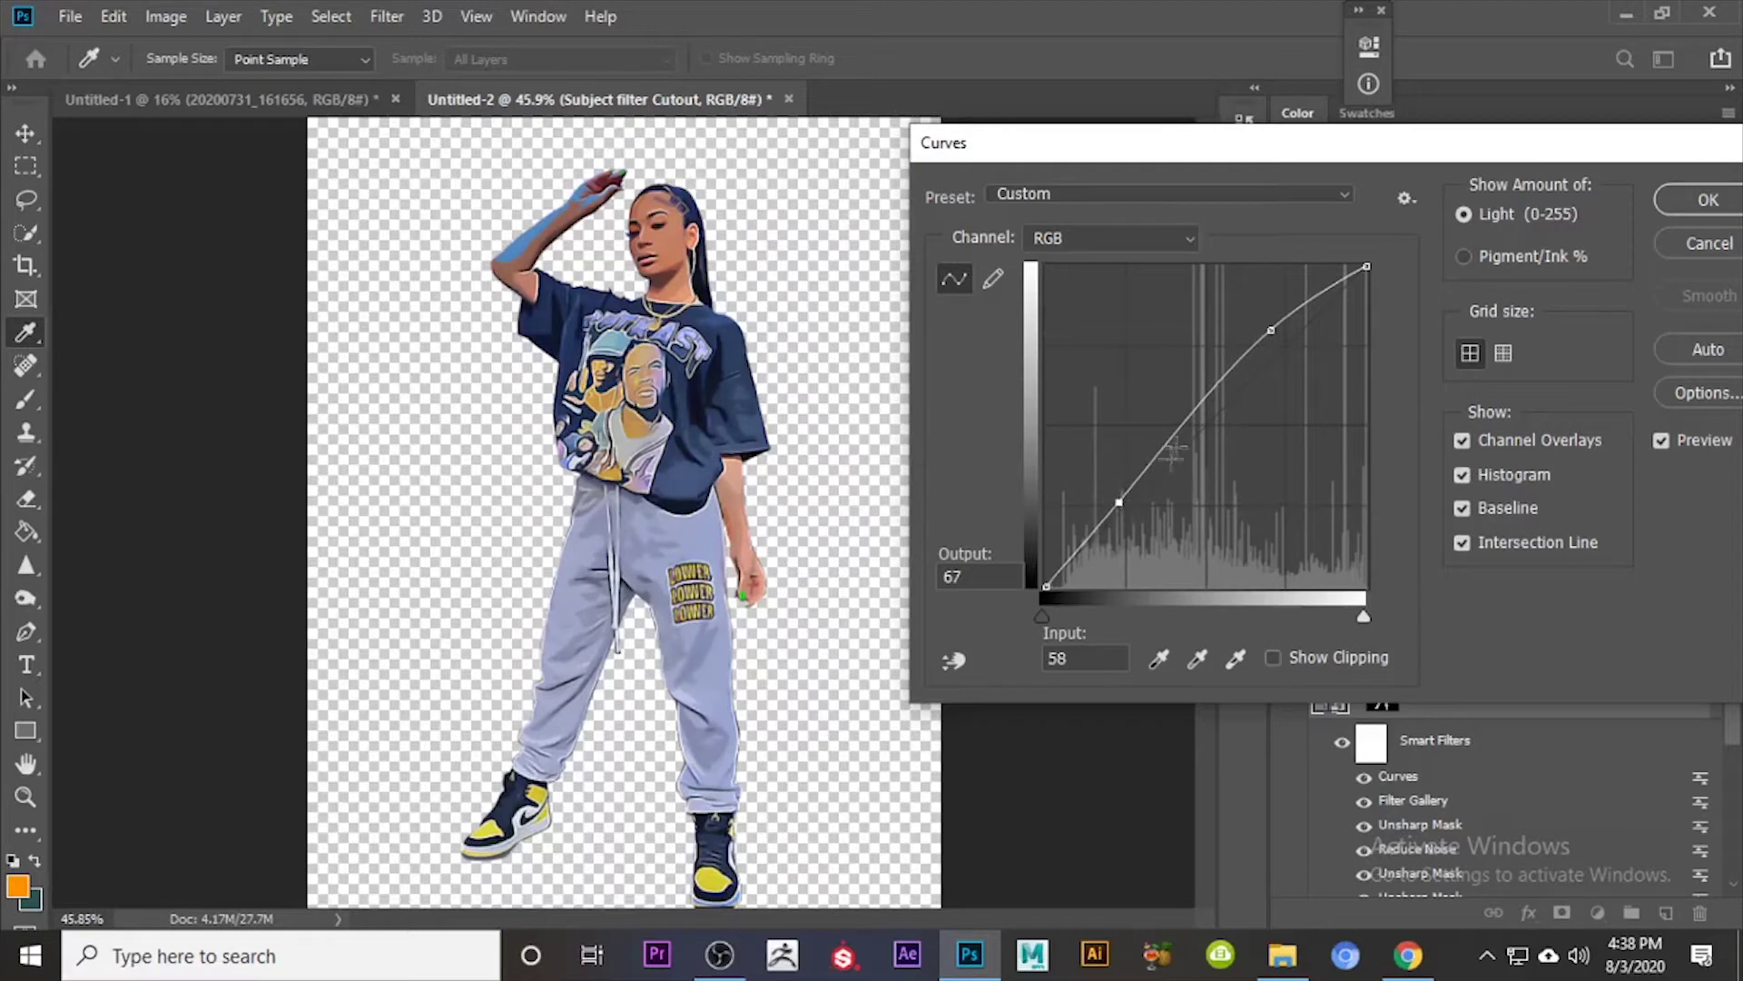
pyautogui.moveTo(1269, 323); pyautogui.dragTo(1263, 324)
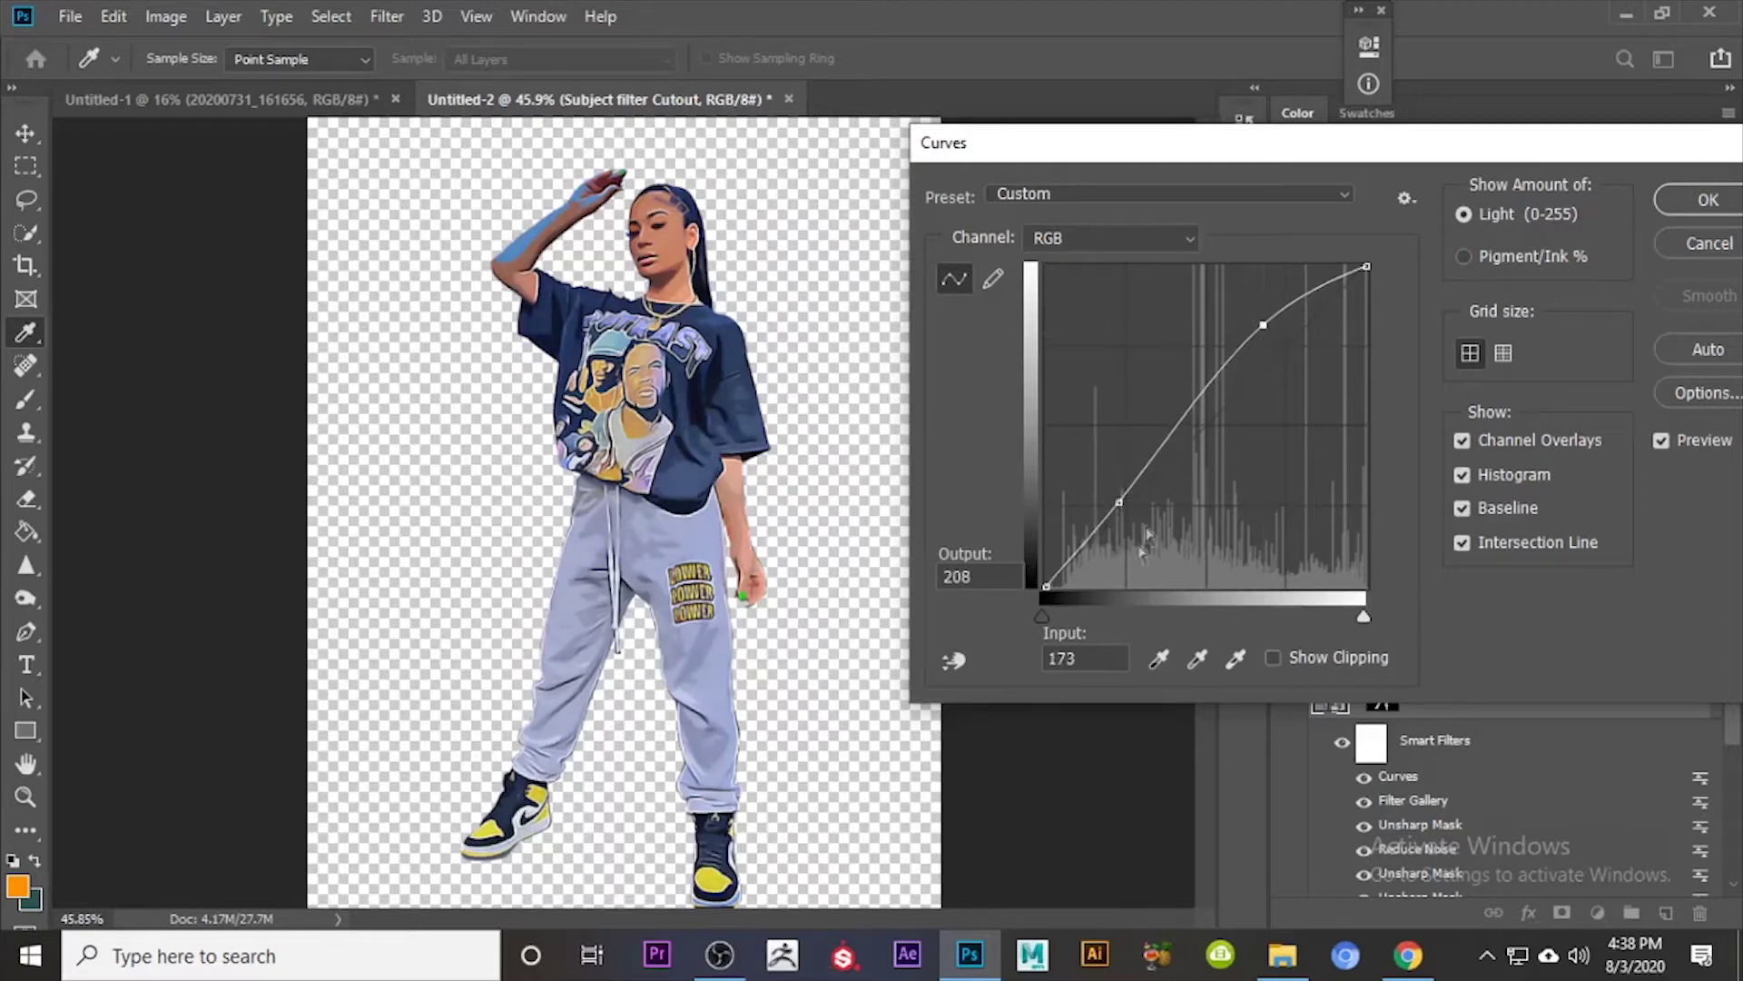
pyautogui.moveTo(1119, 503); pyautogui.dragTo(1119, 506)
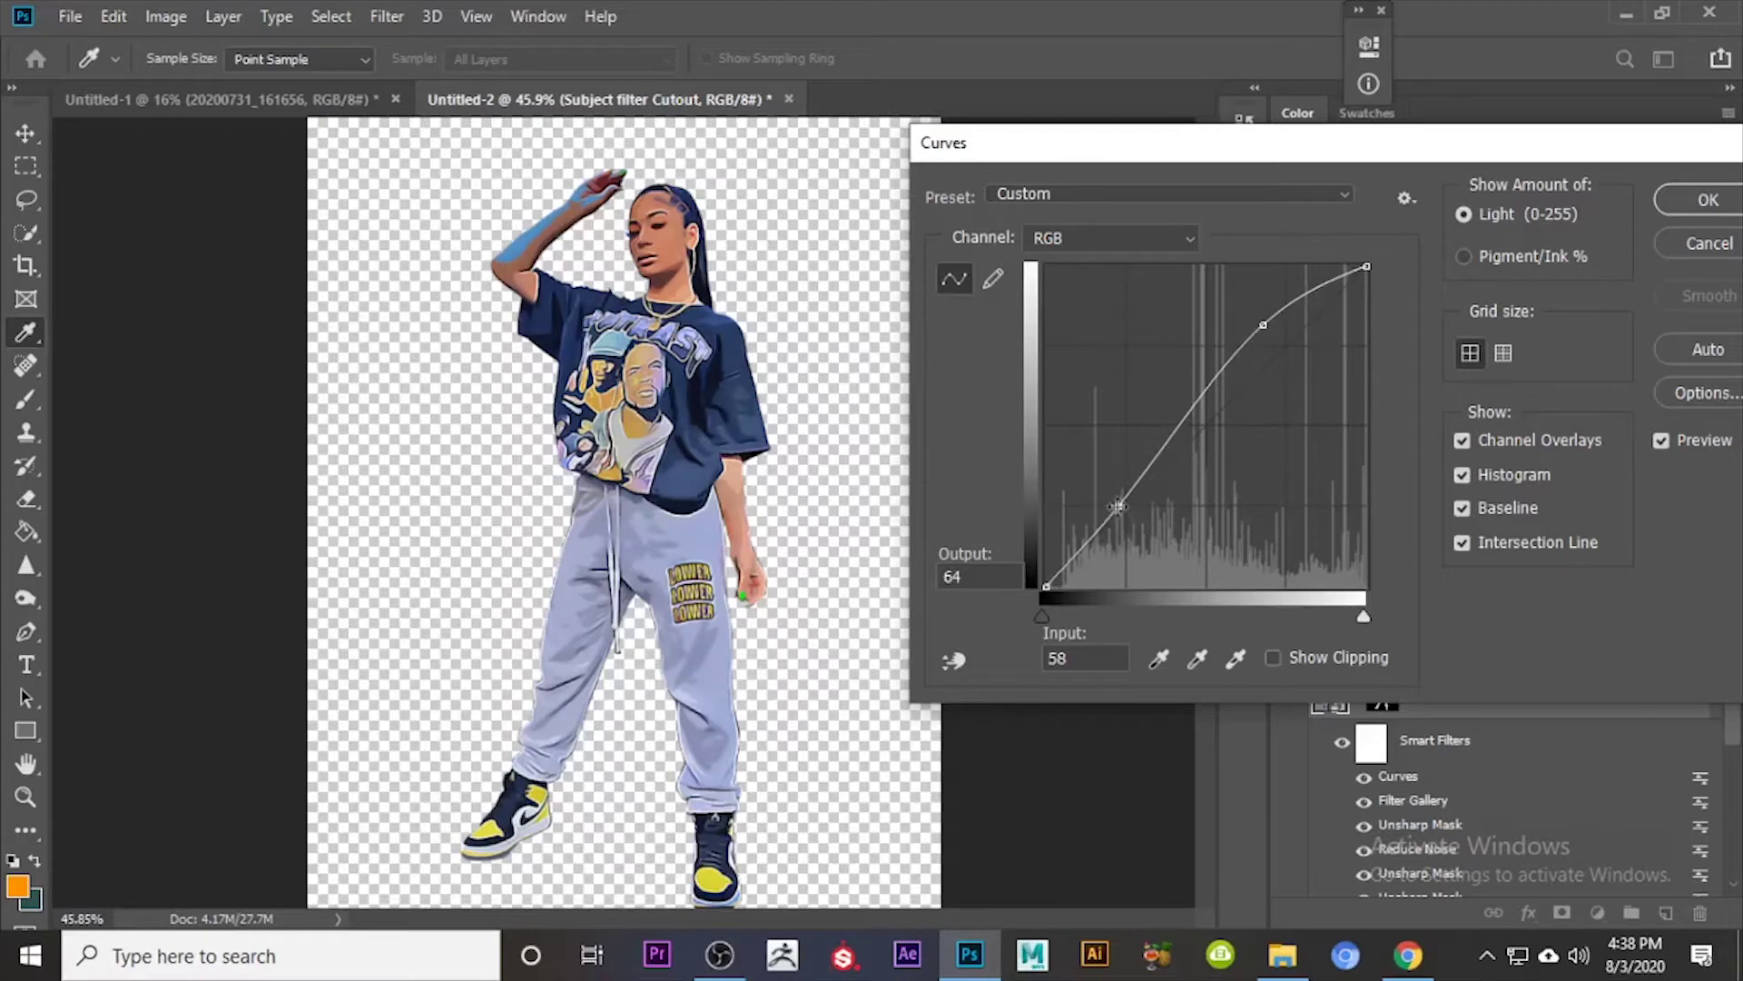
pyautogui.moveTo(1262, 324); pyautogui.dragTo(1260, 313)
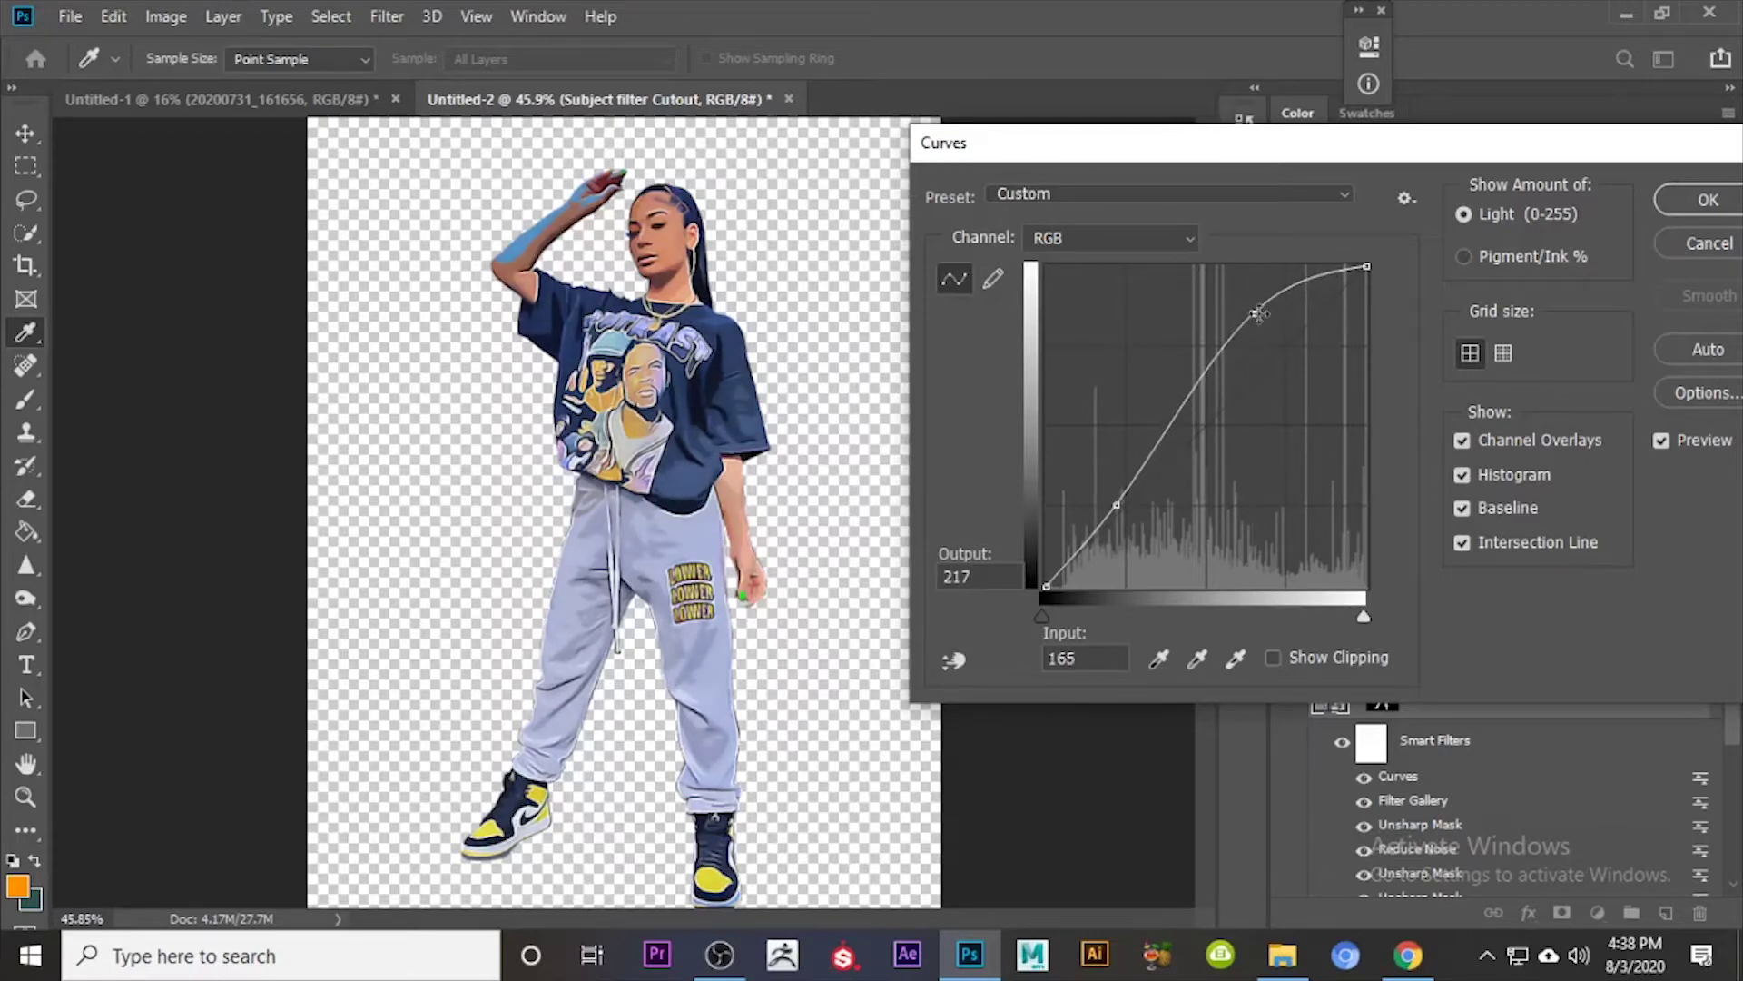
pyautogui.click(1703, 199)
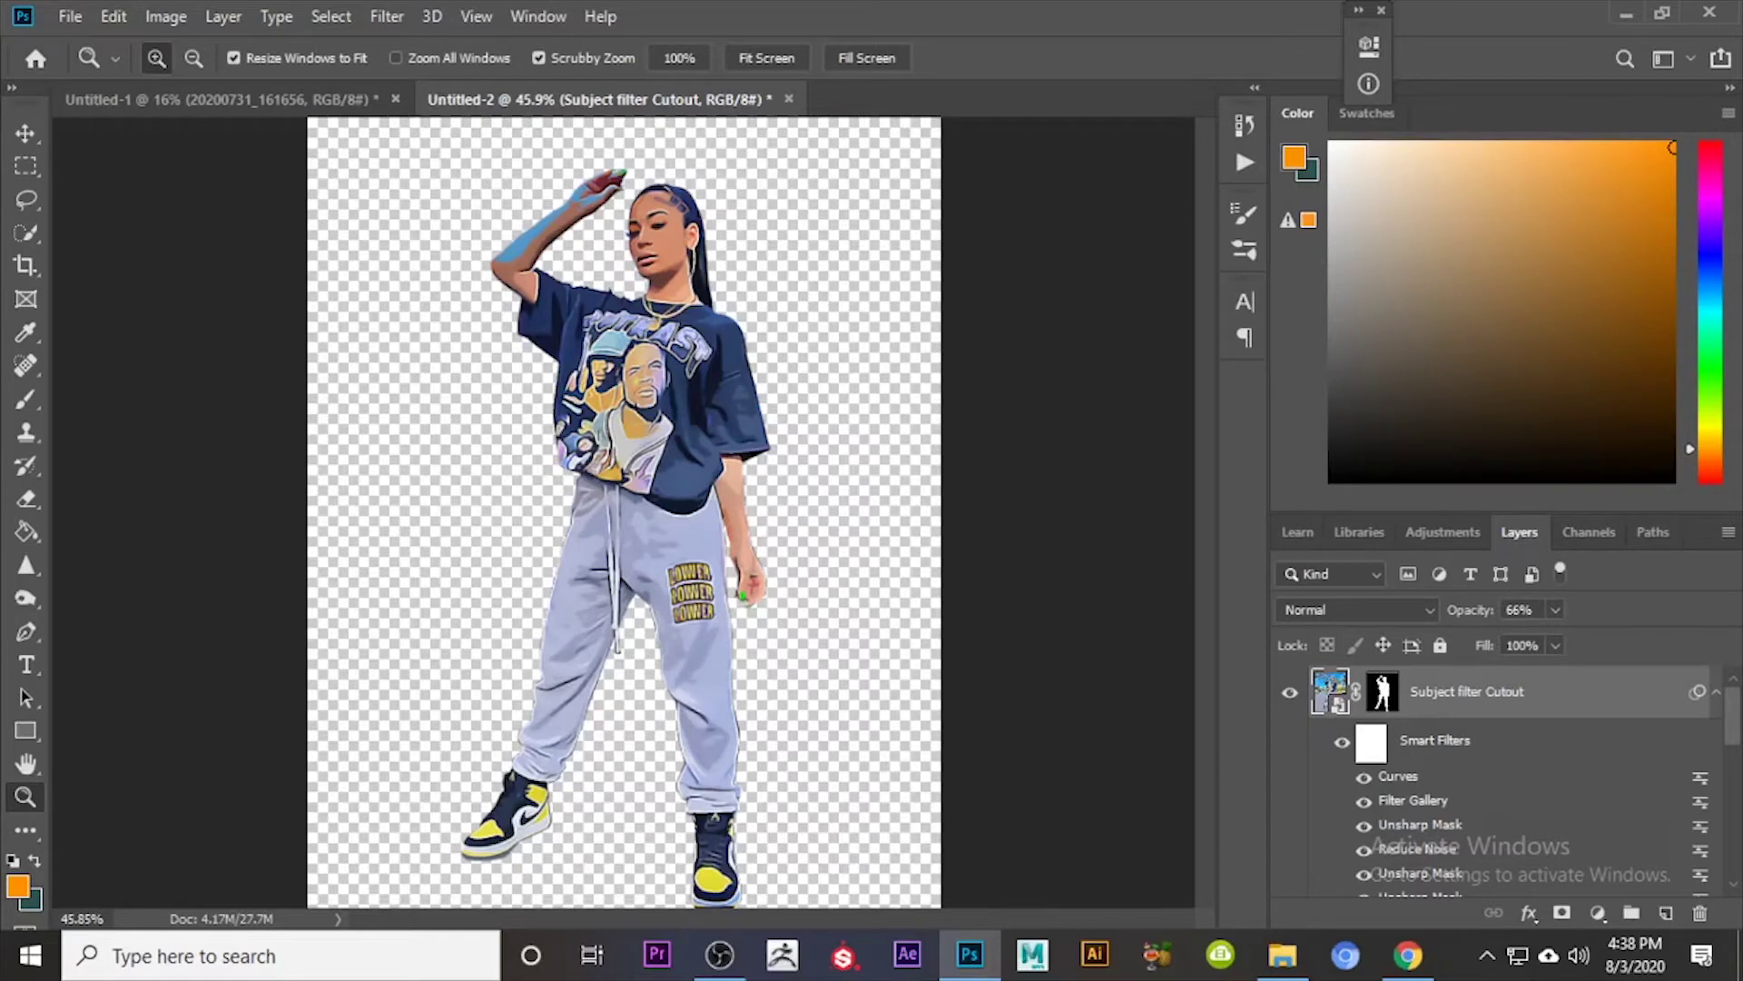
# Step: Keep Normal blending and drop the cutout layer's opacity to 50%
pyautogui.hotkey('alt', 'Tab')
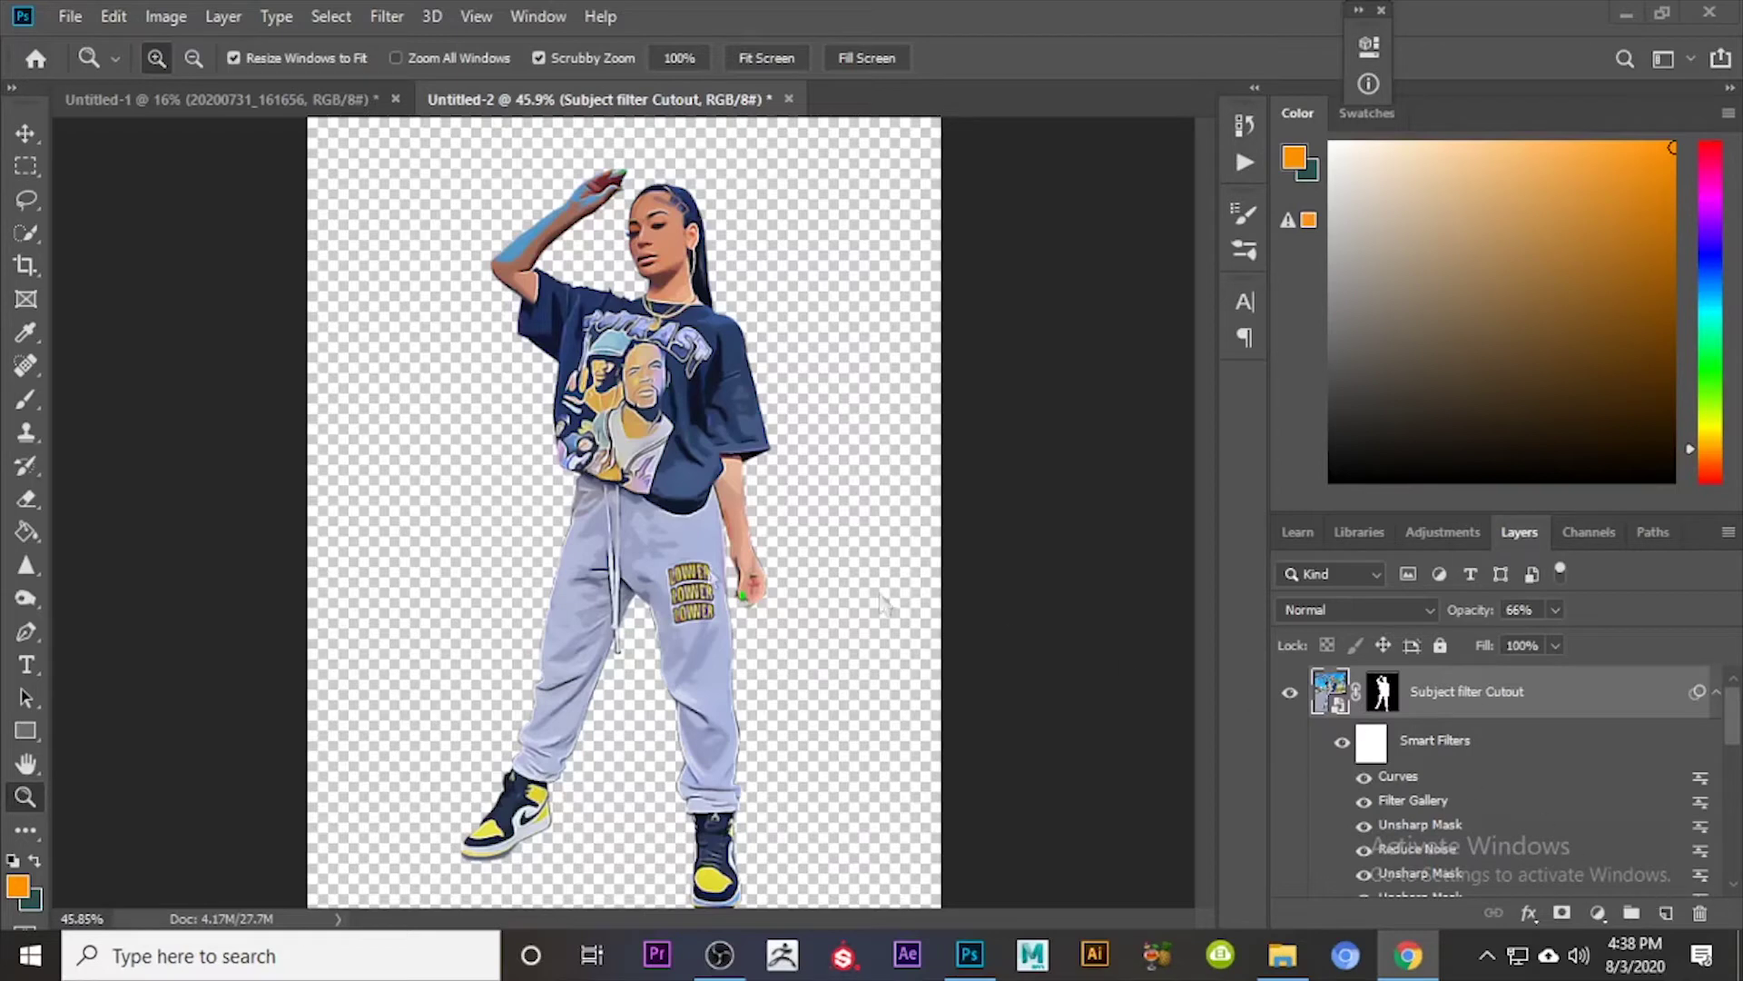
pyautogui.click(1361, 613)
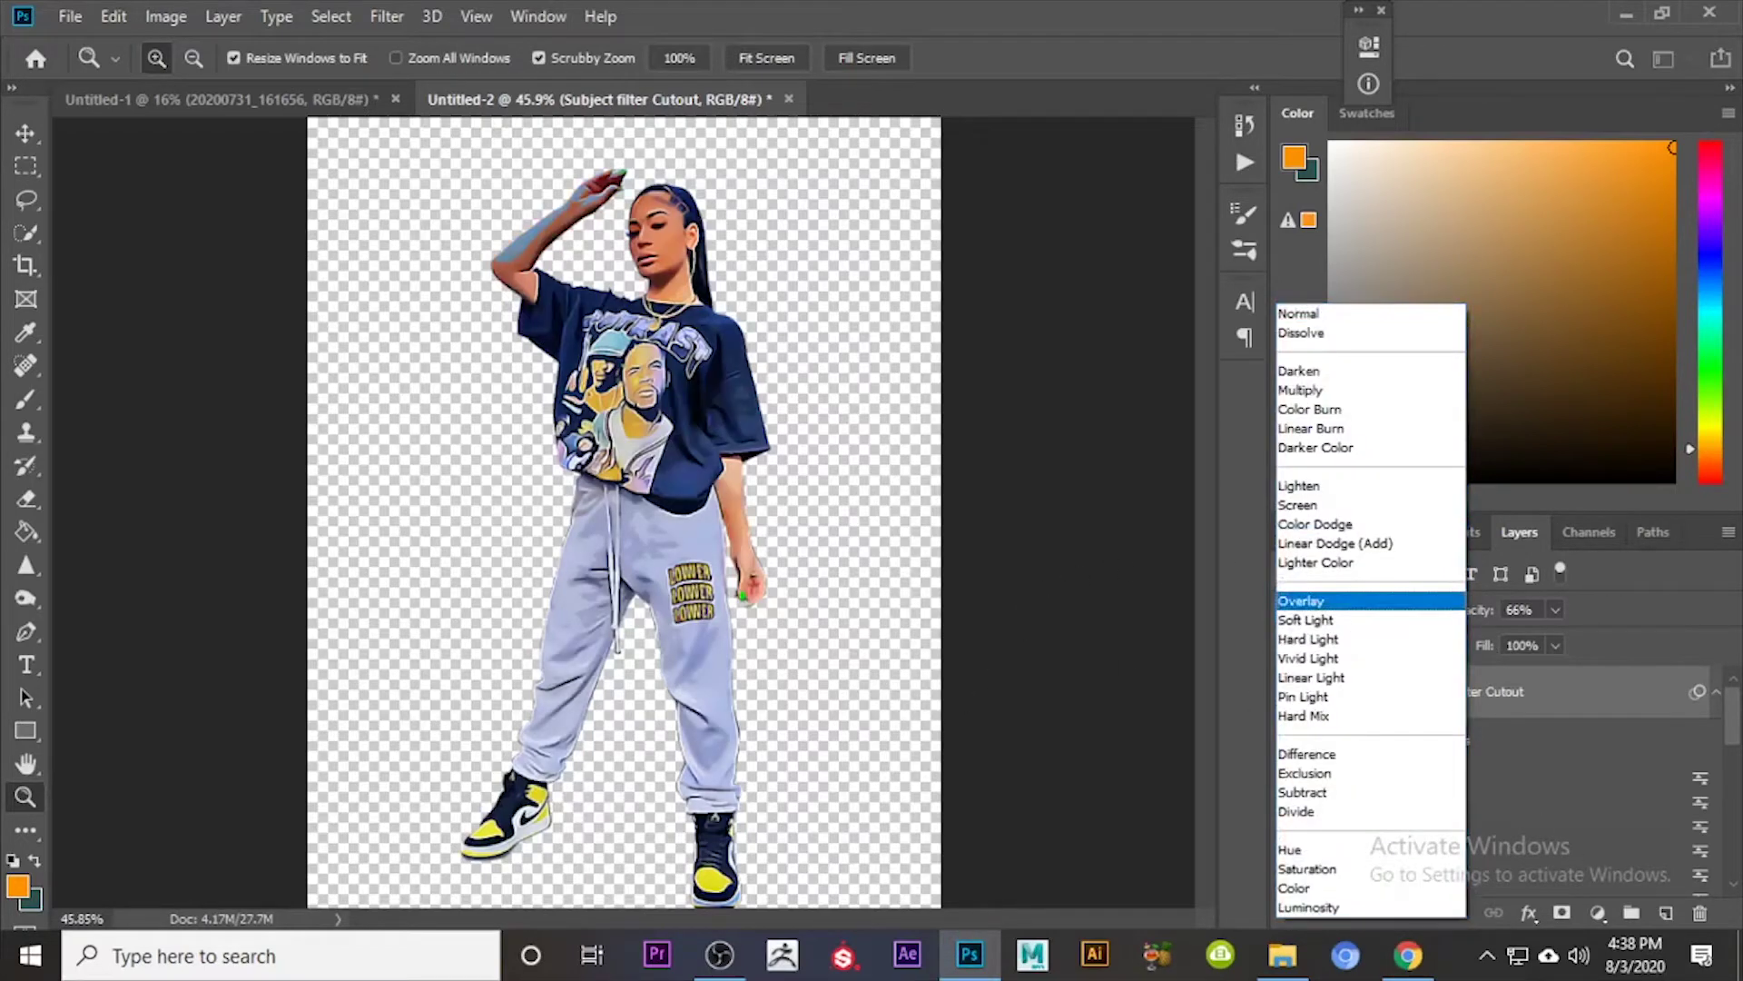
pyautogui.press('Escape')
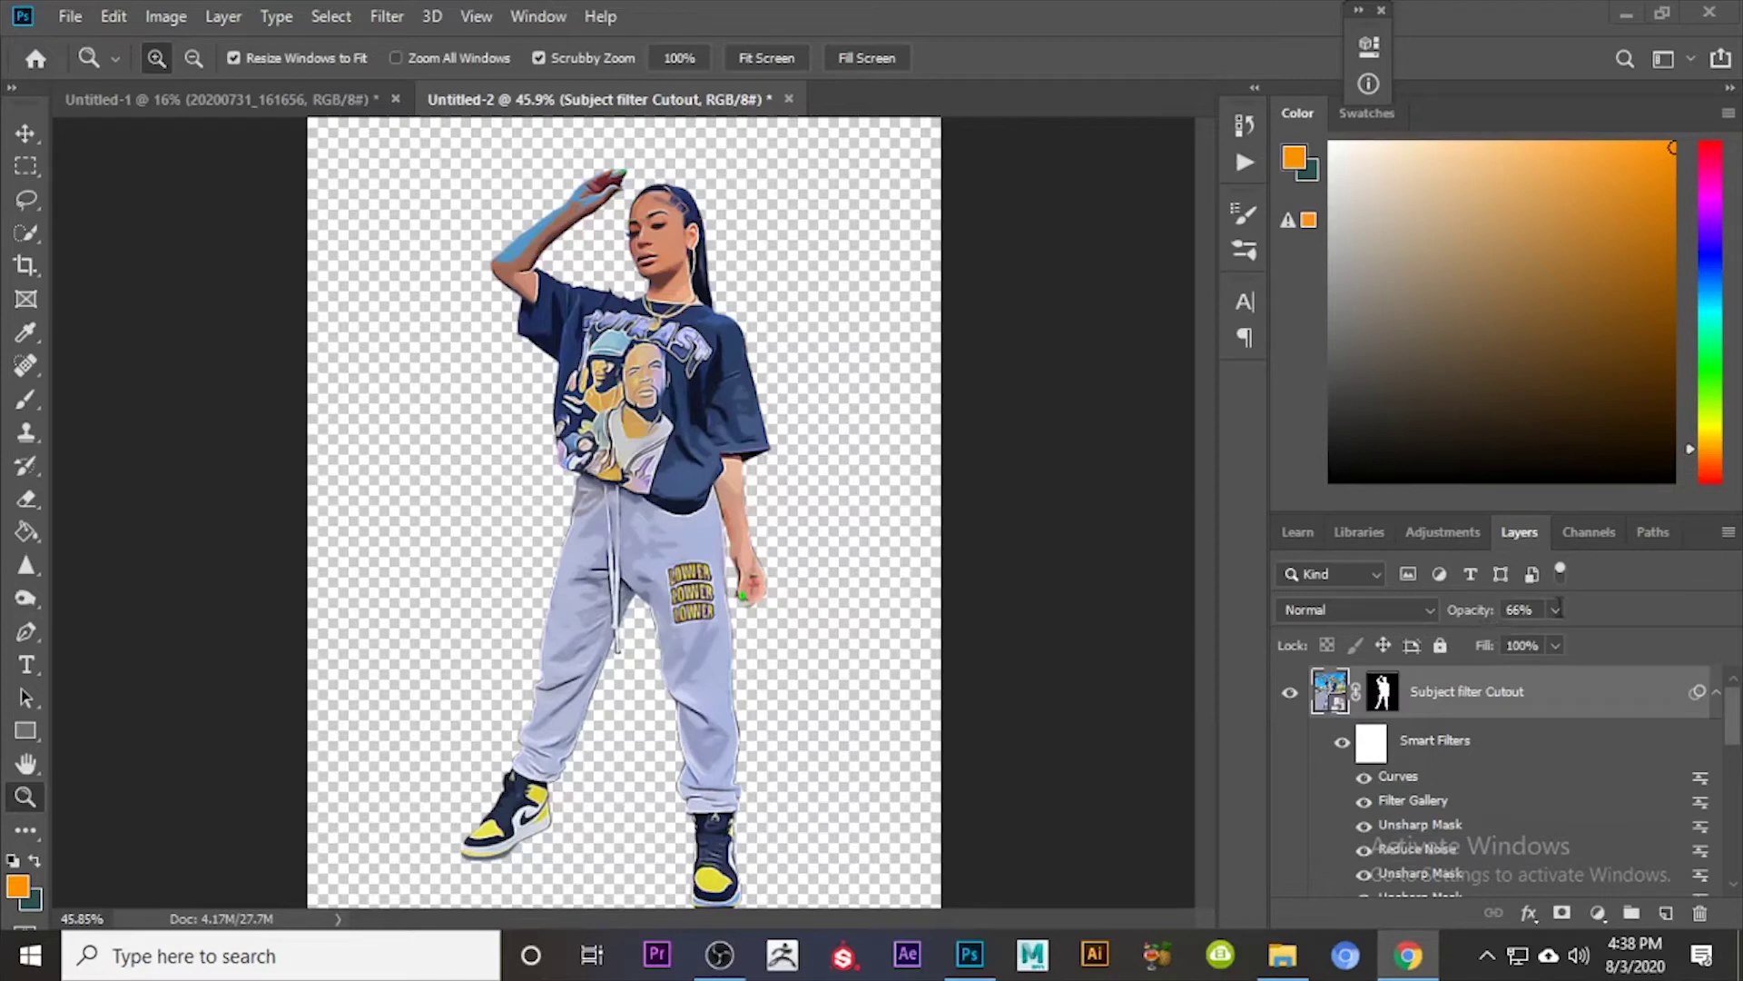
pyautogui.click(1555, 607)
pyautogui.click(1553, 611)
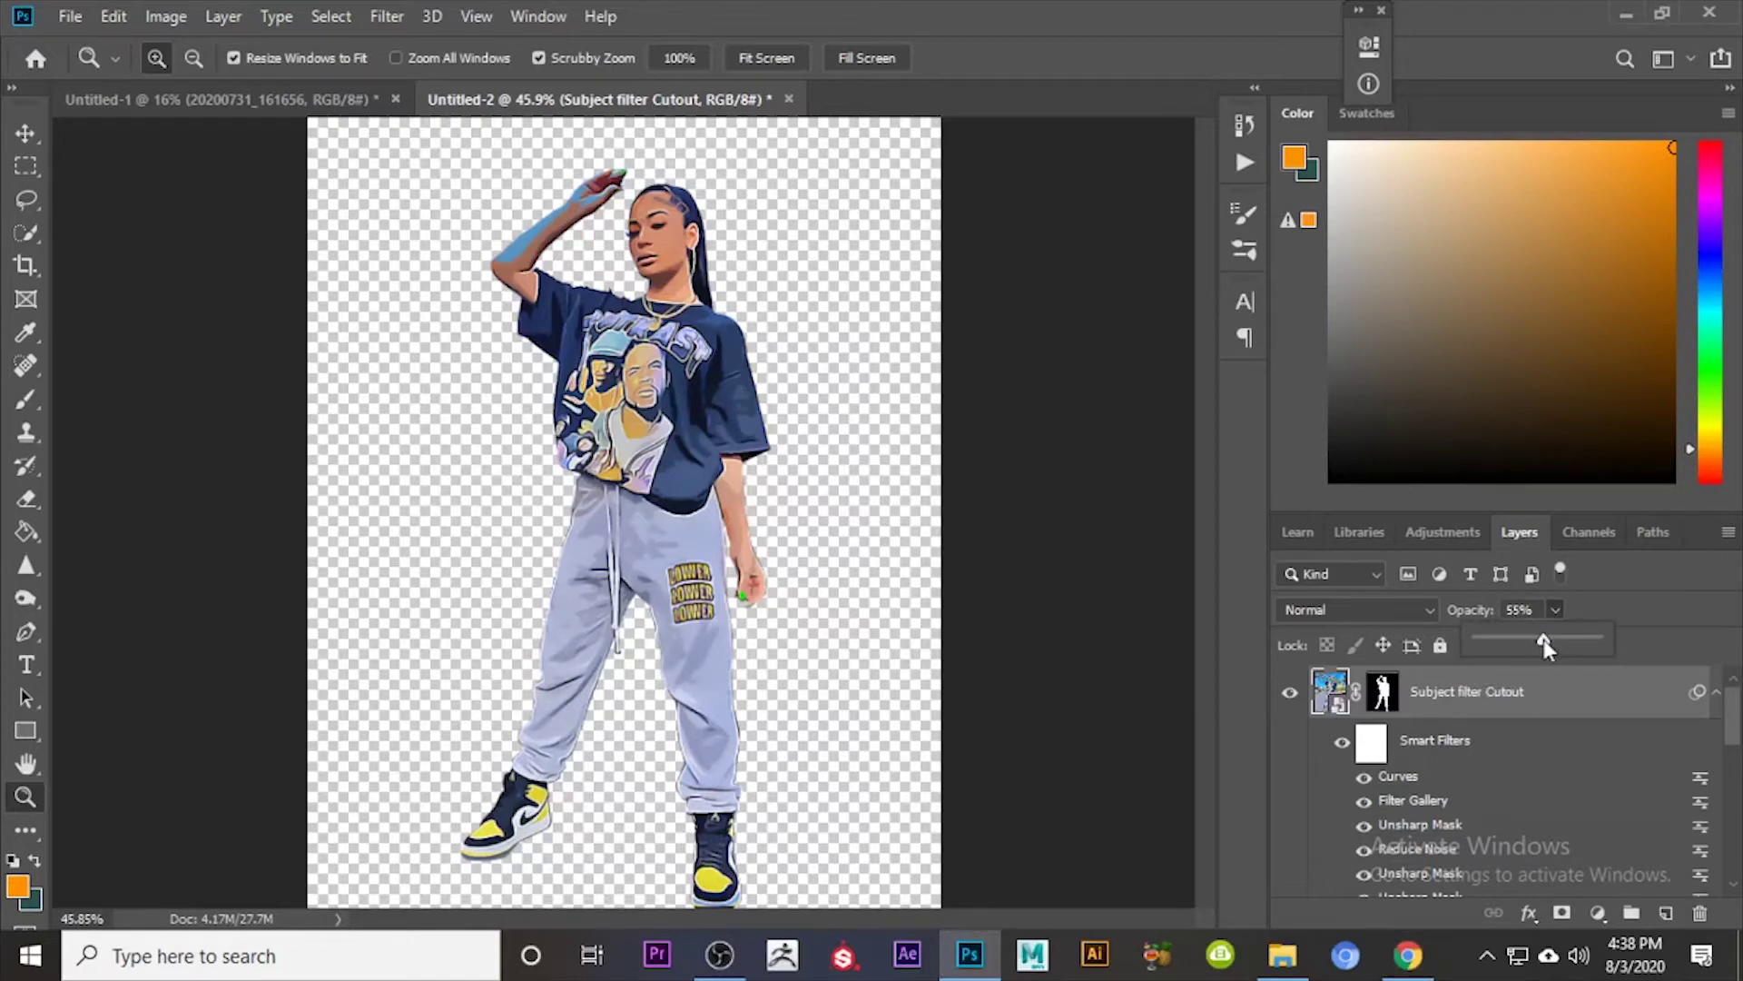
pyautogui.moveTo(1539, 639); pyautogui.dragTo(1538, 639)
# Step: Apply Filter > Sharpen > Unsharp Mask with Amount 120%, Radius 0.5 px, Threshold 0
pyautogui.click(385, 17)
pyautogui.moveTo(611, 455)
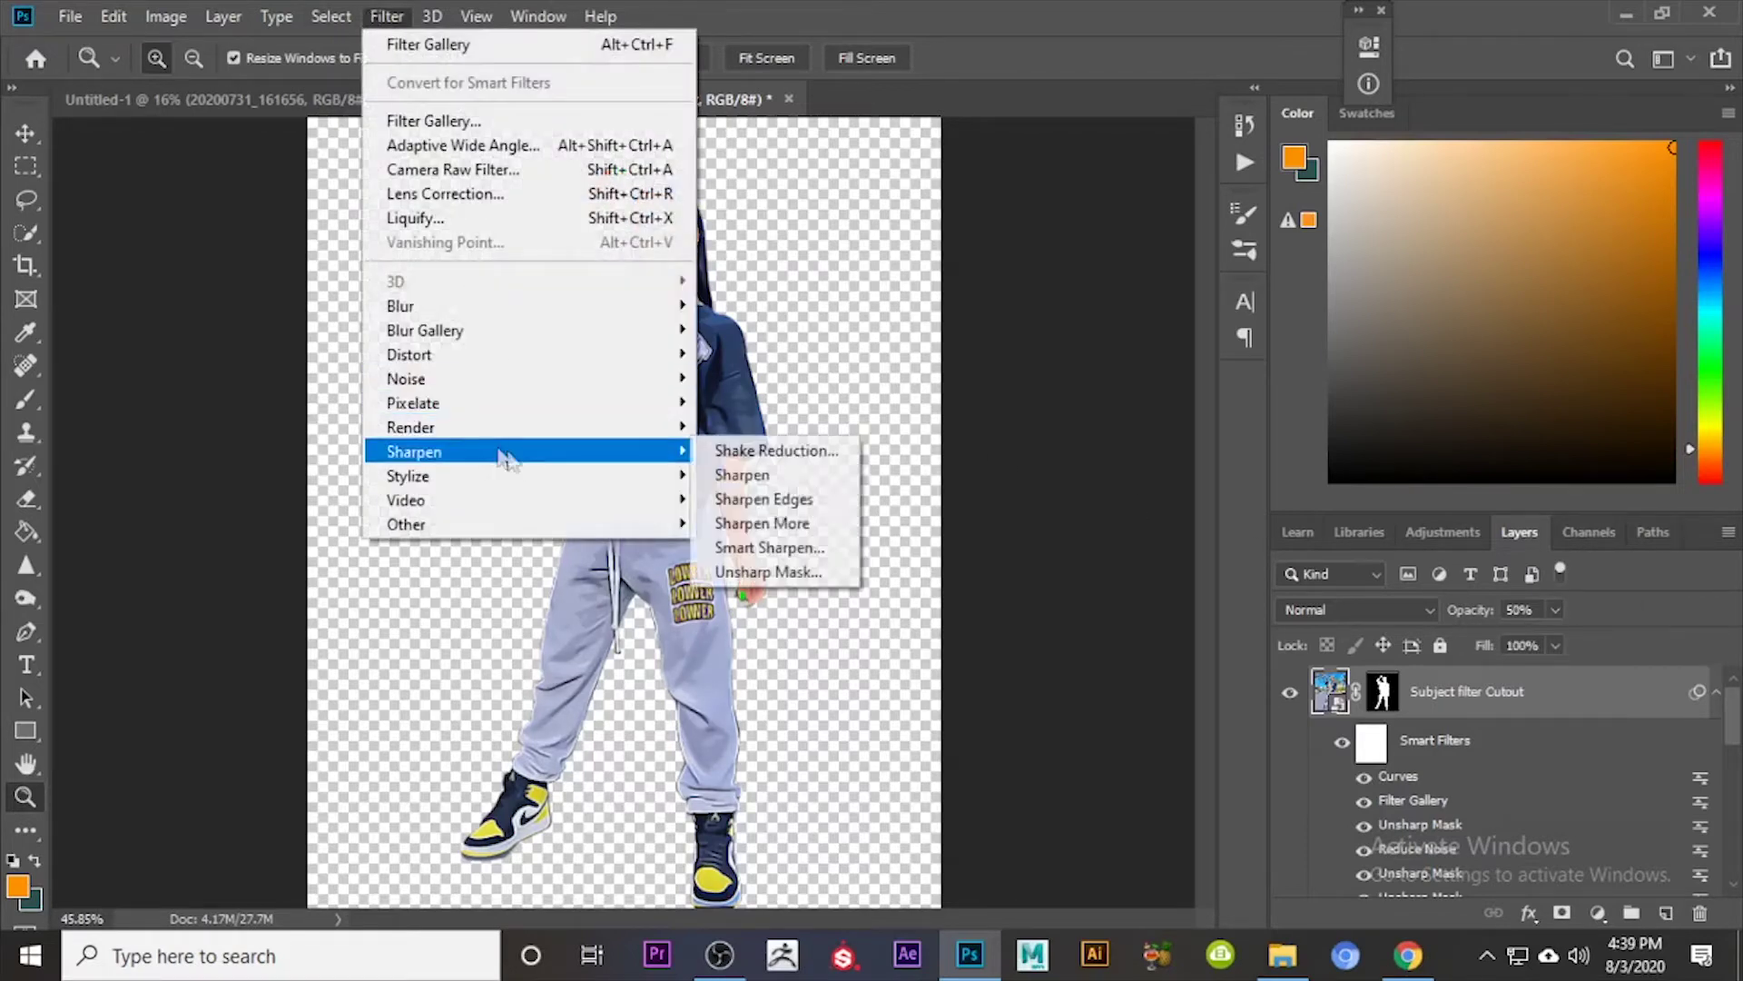
pyautogui.click(781, 570)
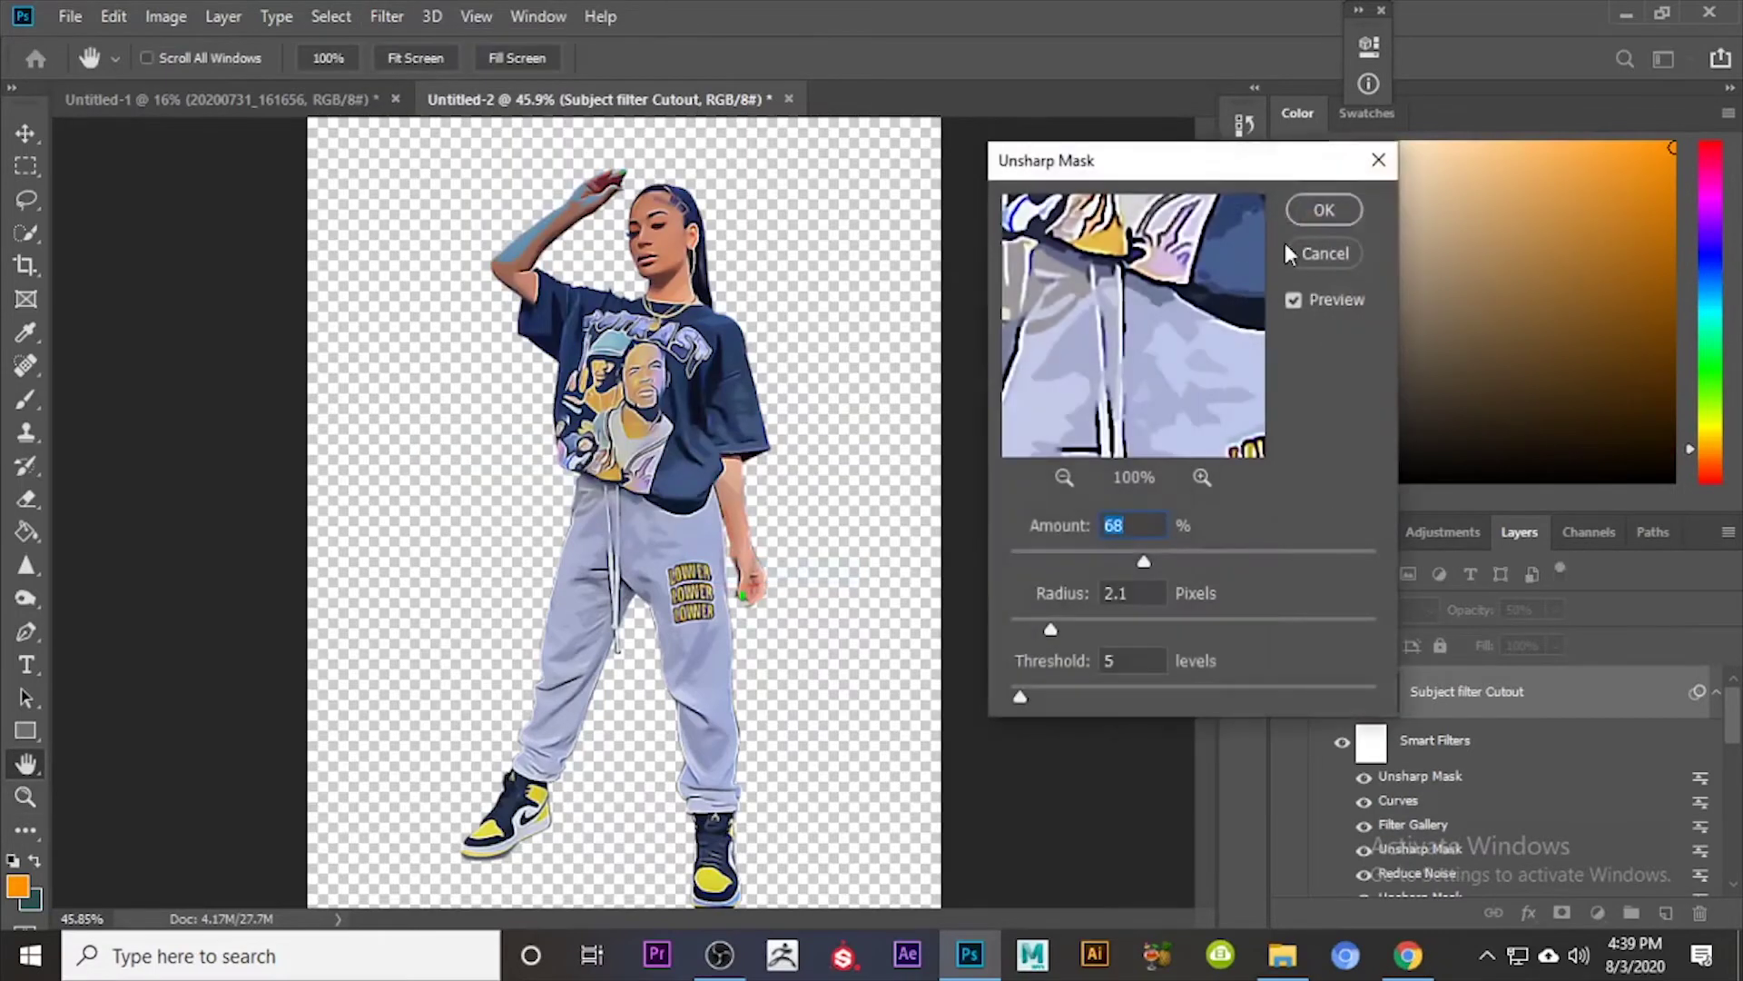
pyautogui.moveTo(1171, 236); pyautogui.dragTo(1207, 412)
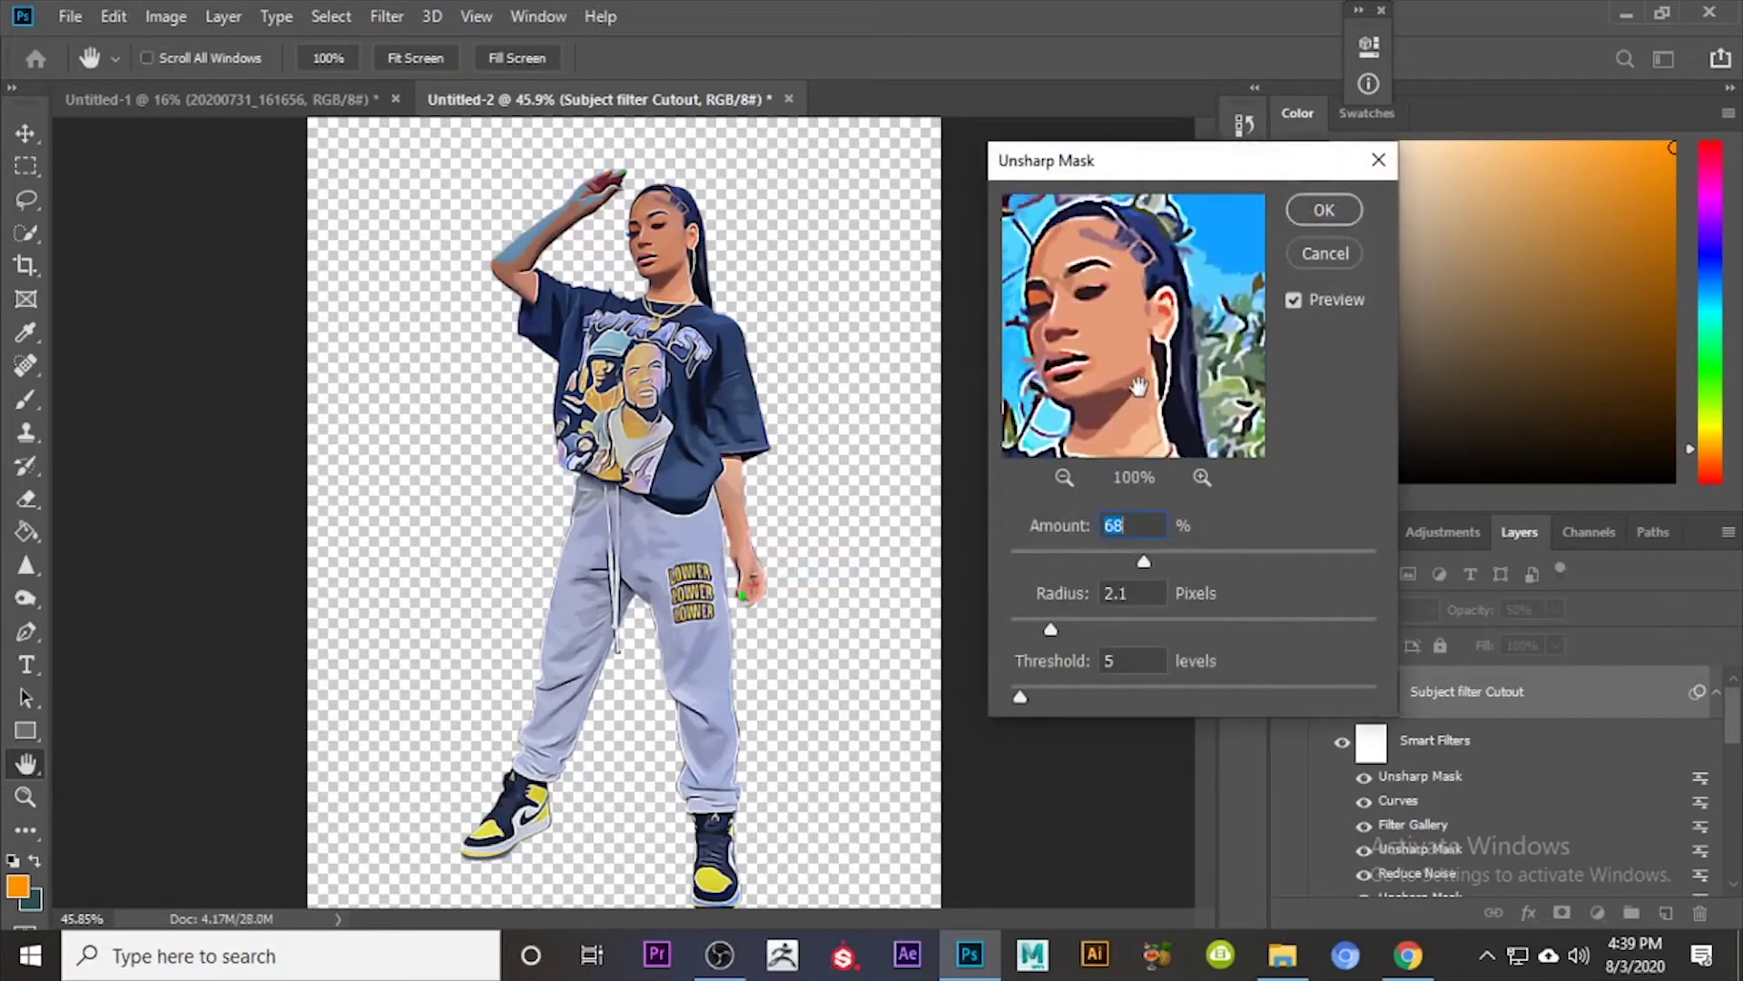
pyautogui.click(1024, 628)
pyautogui.moveTo(1329, 554); pyautogui.dragTo(1427, 548)
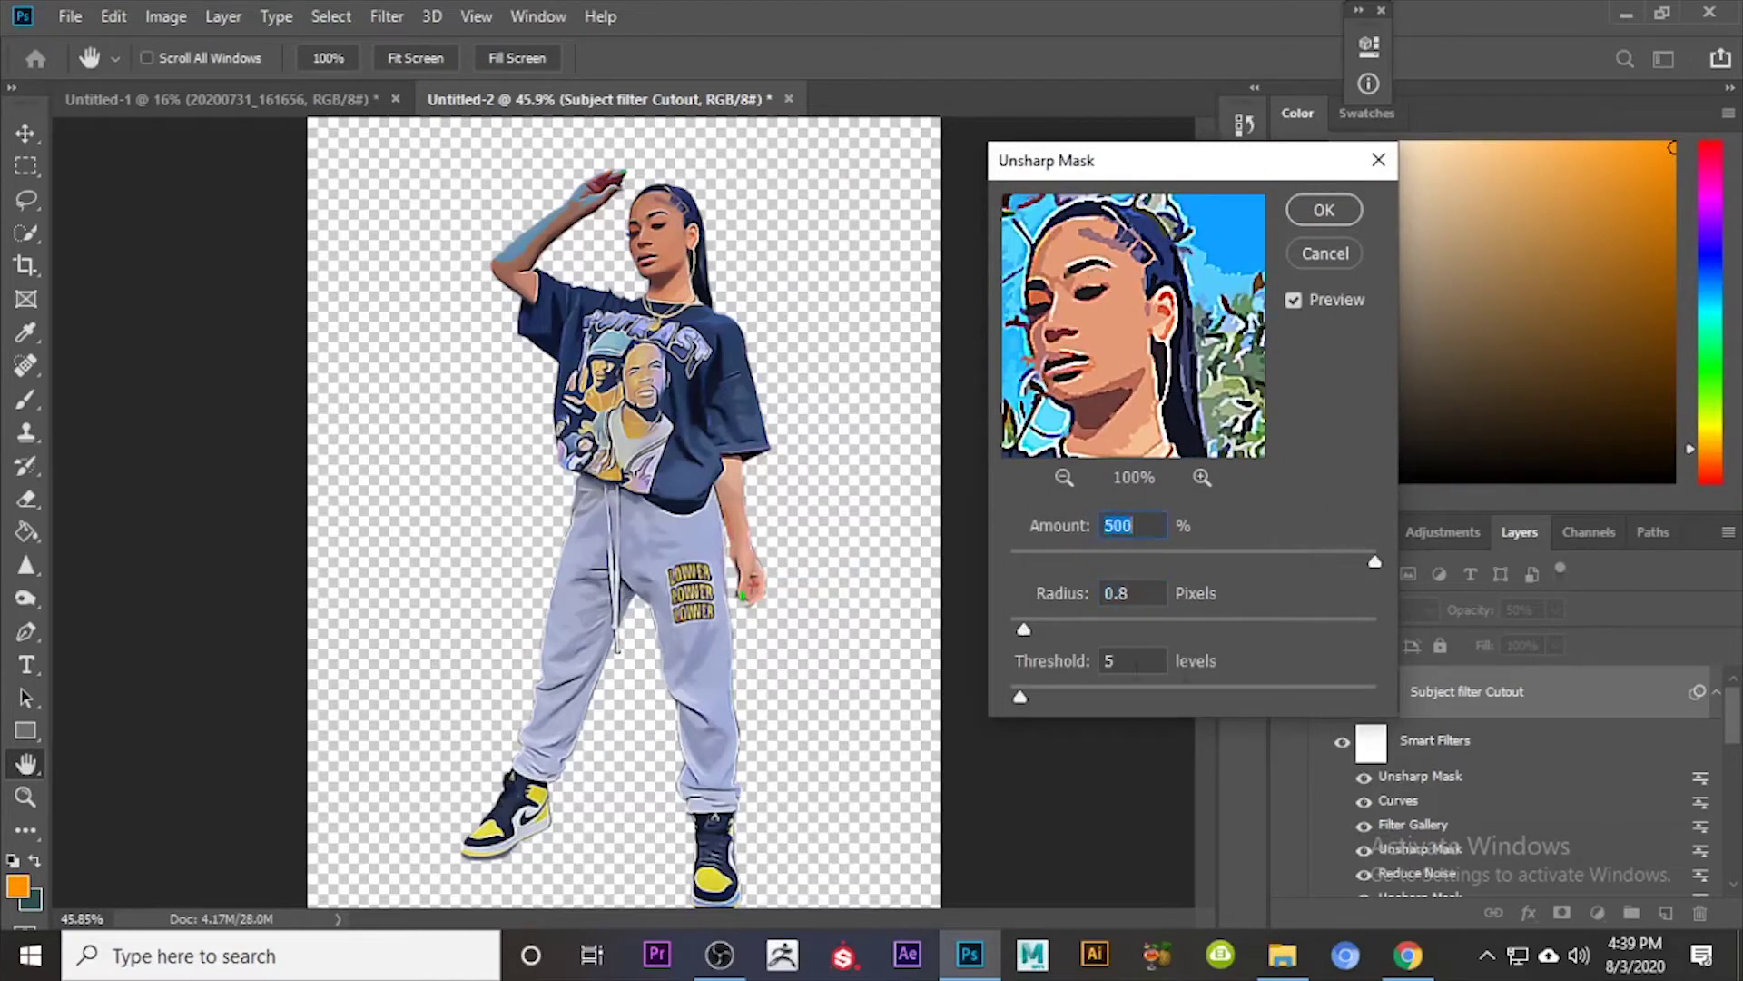
pyautogui.moveTo(1036, 633)
pyautogui.mouseDown()
pyautogui.moveTo(1058, 633)
pyautogui.moveTo(1015, 624)
pyautogui.mouseUp()
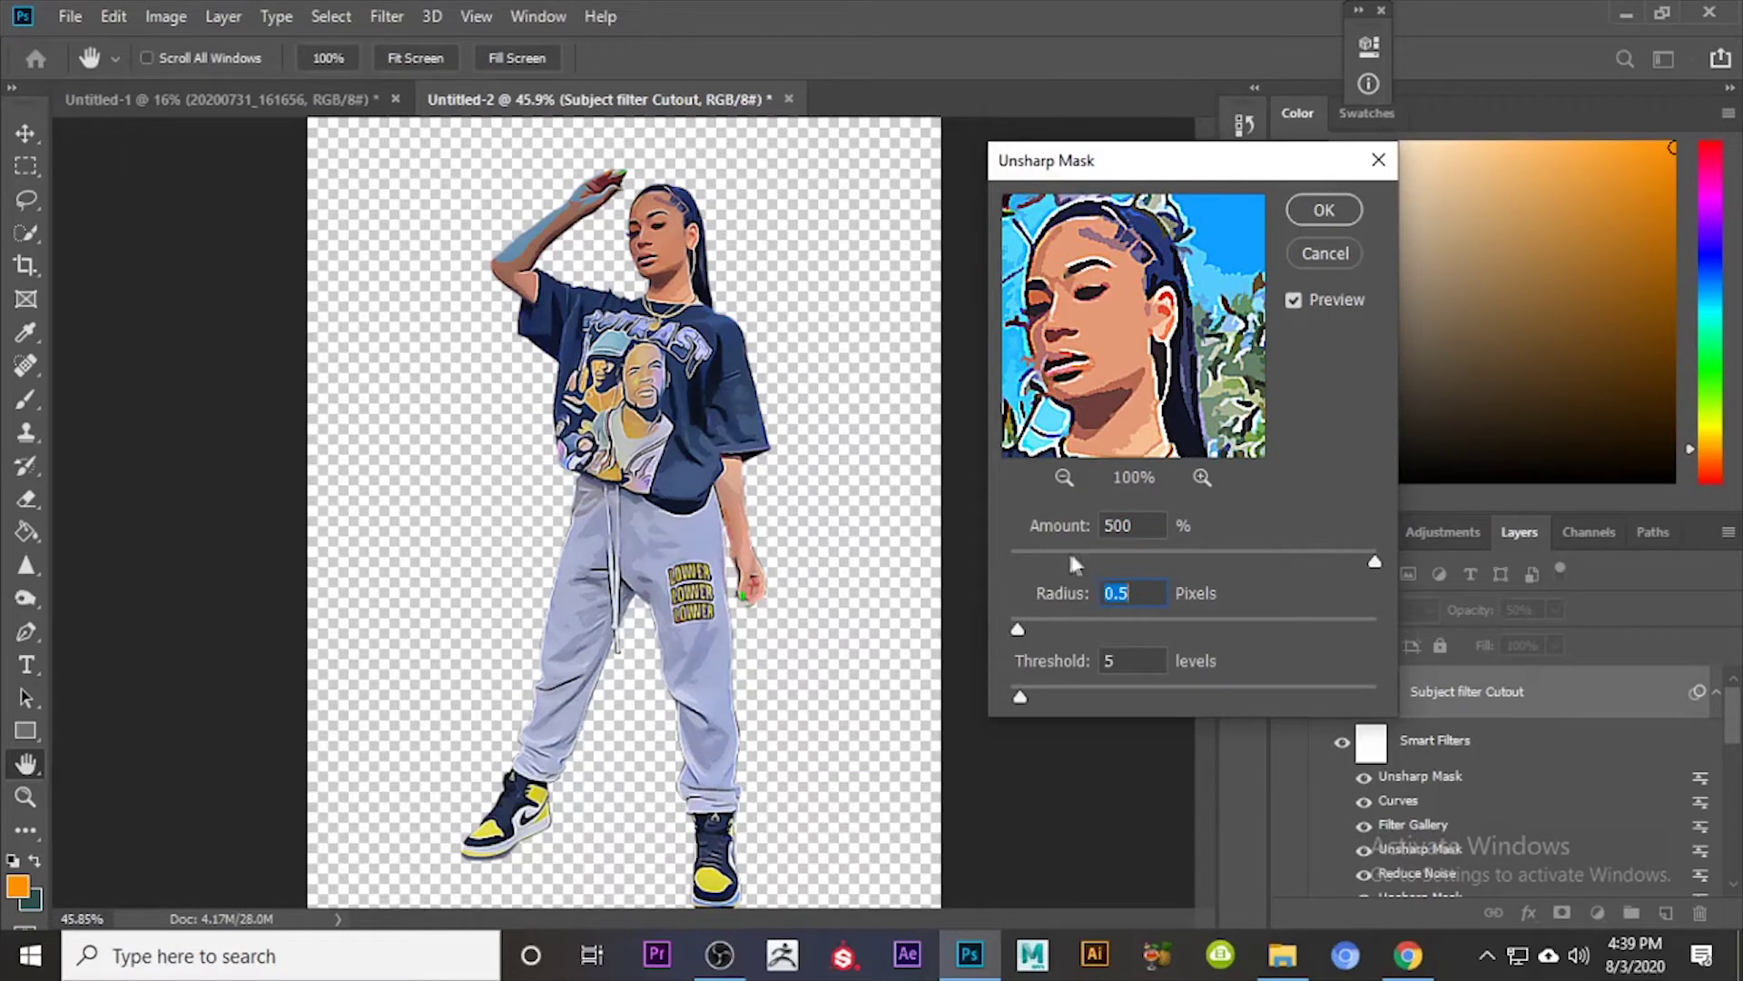
pyautogui.click(1102, 552)
pyautogui.moveTo(1162, 555); pyautogui.dragTo(1227, 558)
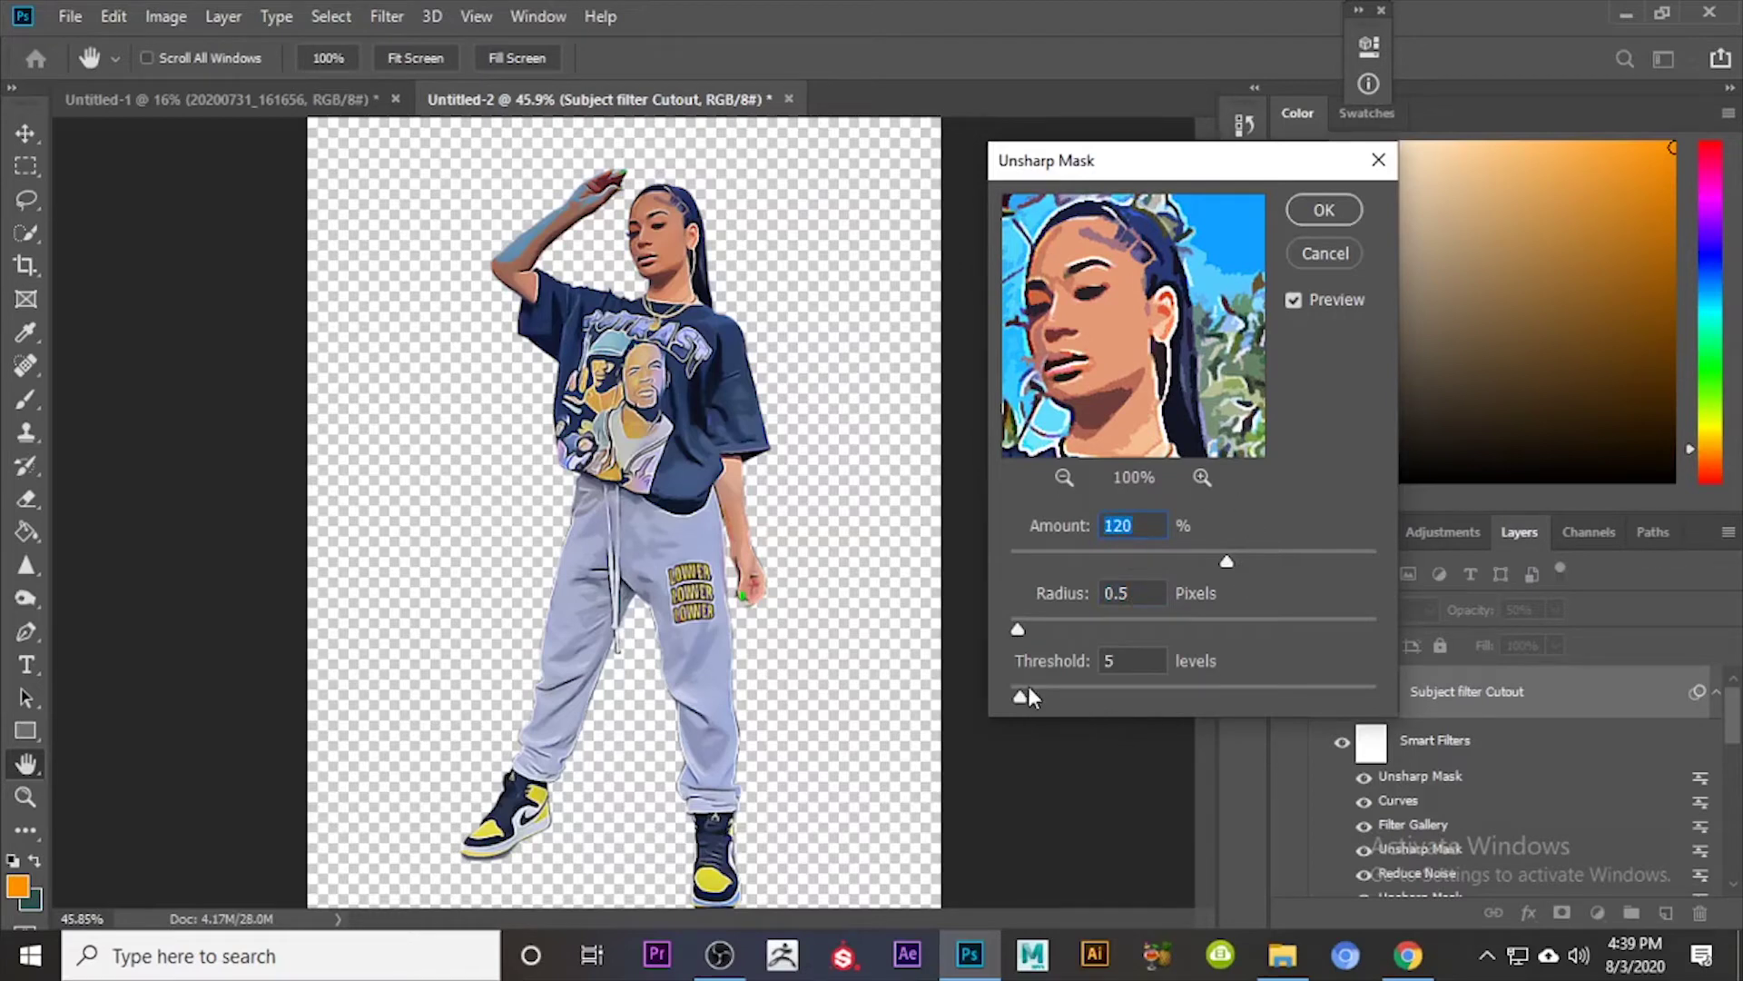
pyautogui.moveTo(1027, 695); pyautogui.dragTo(960, 703)
pyautogui.click(1323, 211)
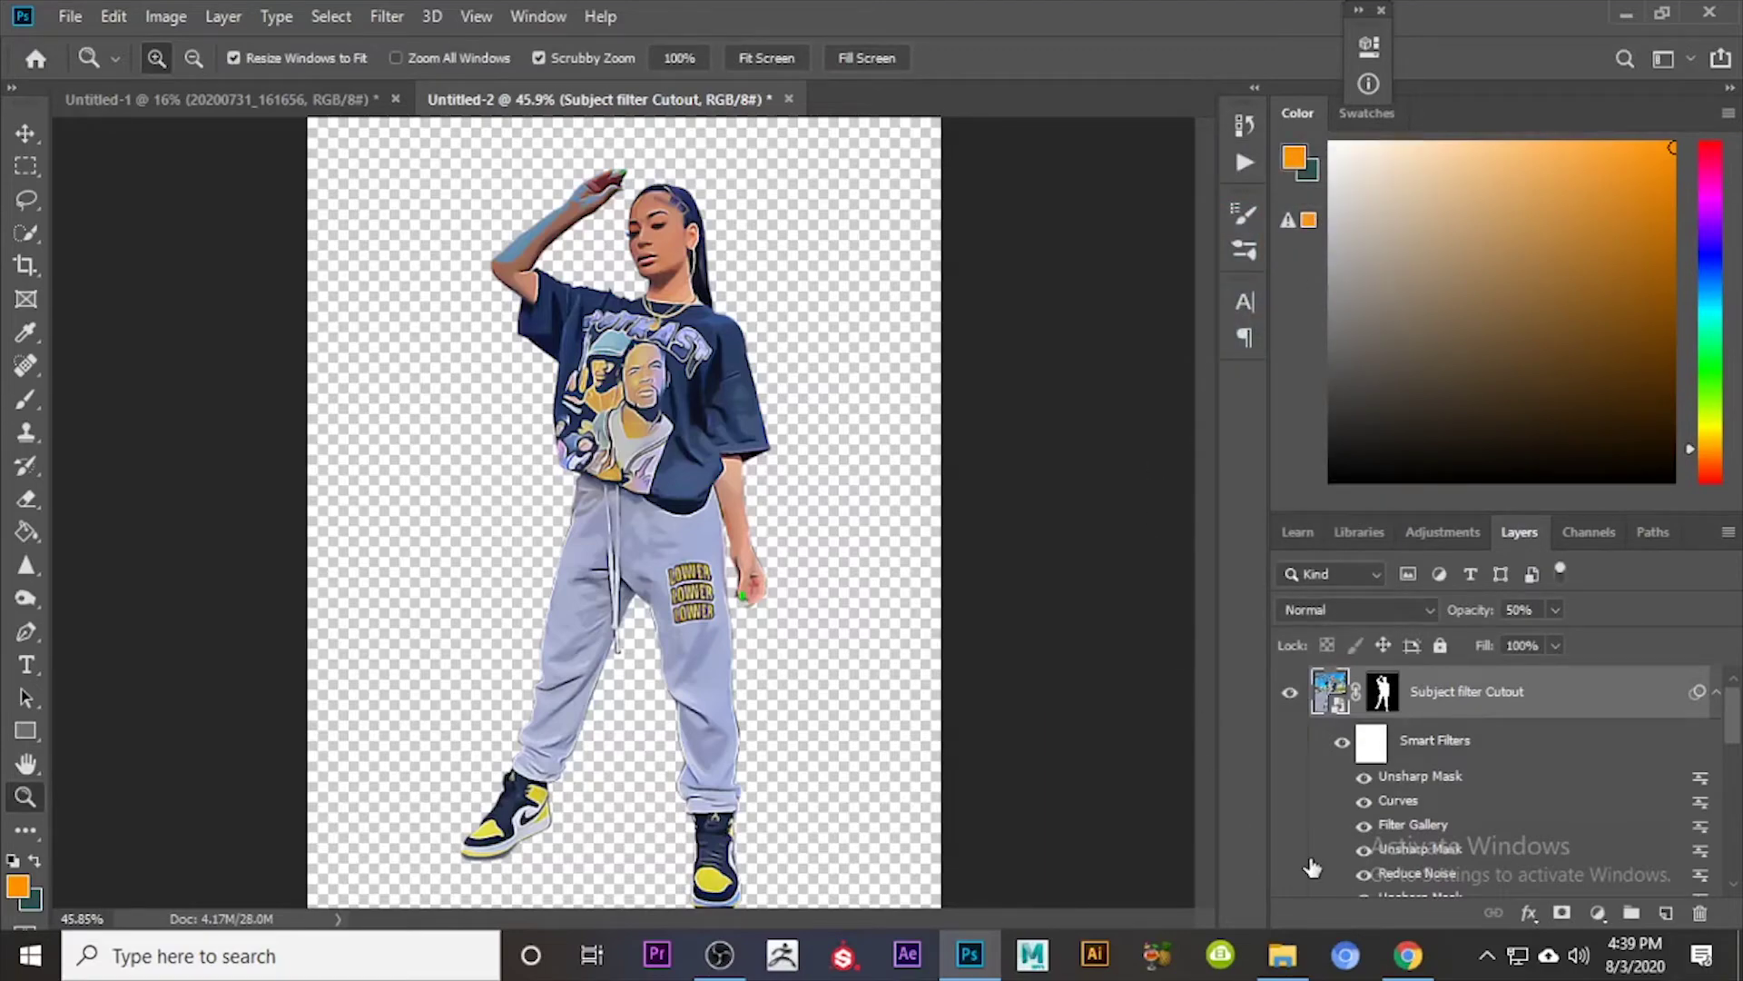
# Step: Undo the Unsharp Mask and Curves filters, returning the cutout layer to 66% opacity
pyautogui.moveTo(824, 654); pyautogui.dragTo(821, 525)
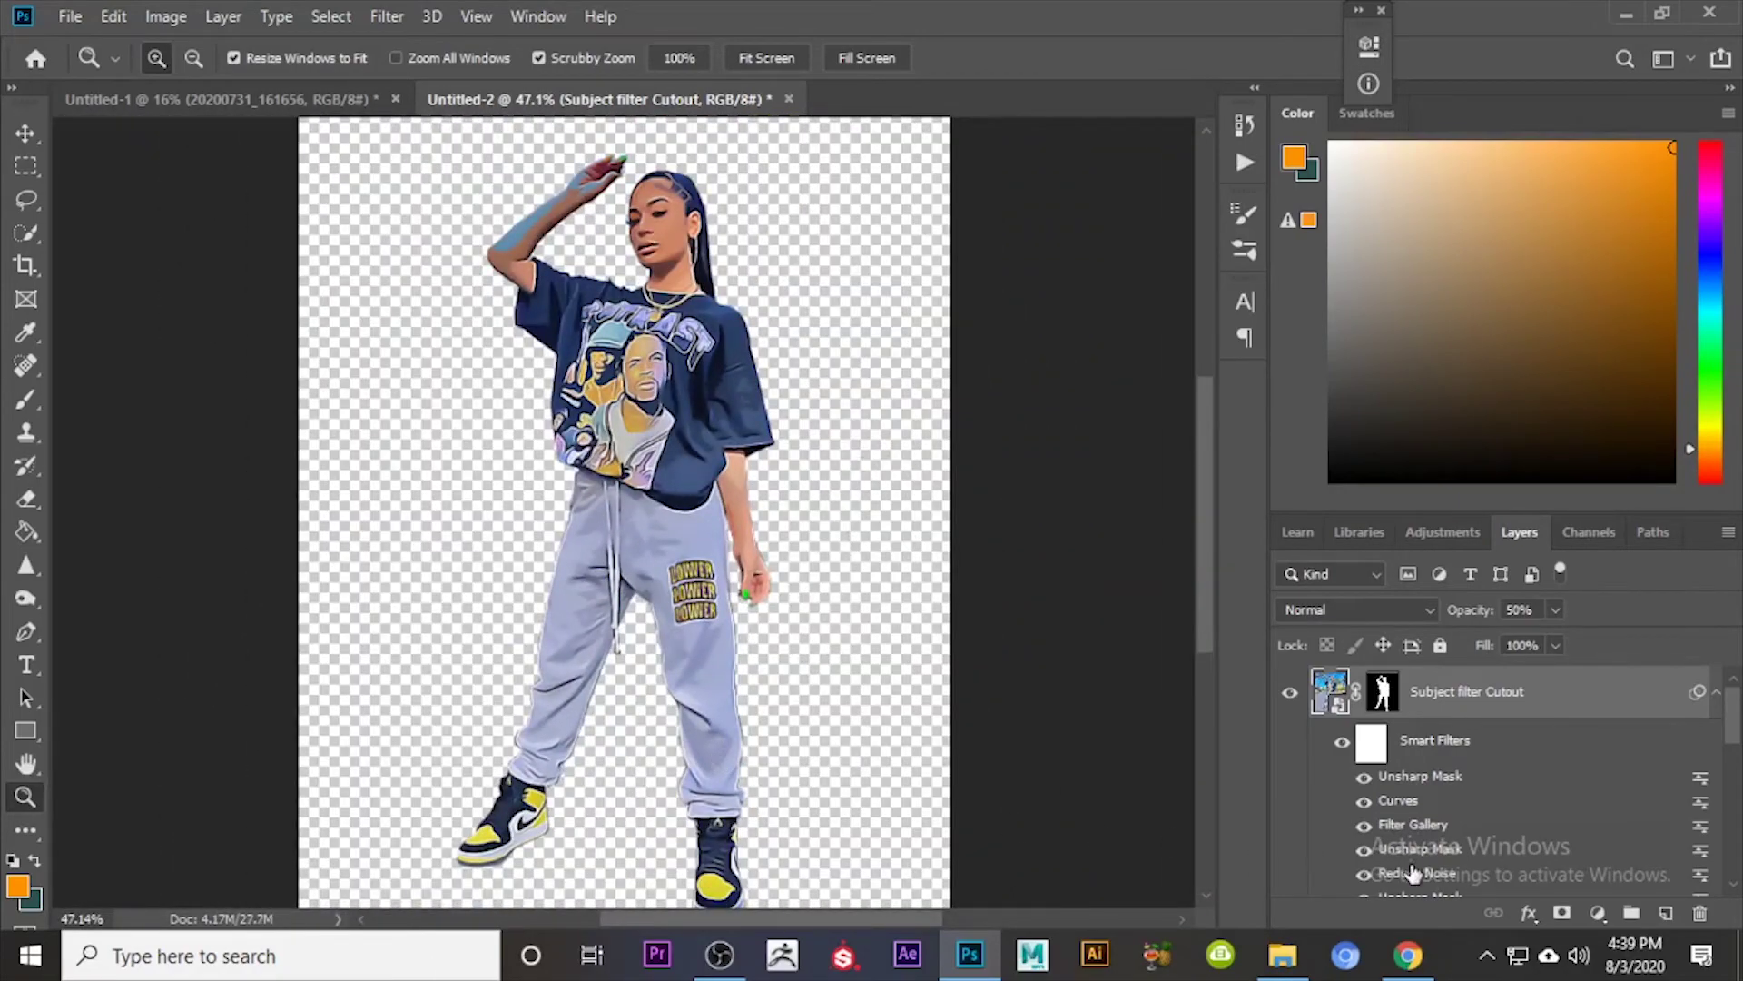
pyautogui.scroll(-3, 1411, 873)
pyautogui.scroll(3, 1421, 885)
pyautogui.scroll(-3, 1418, 886)
pyautogui.scroll(3, 1430, 881)
pyautogui.hotkey('ctrl', 'z')
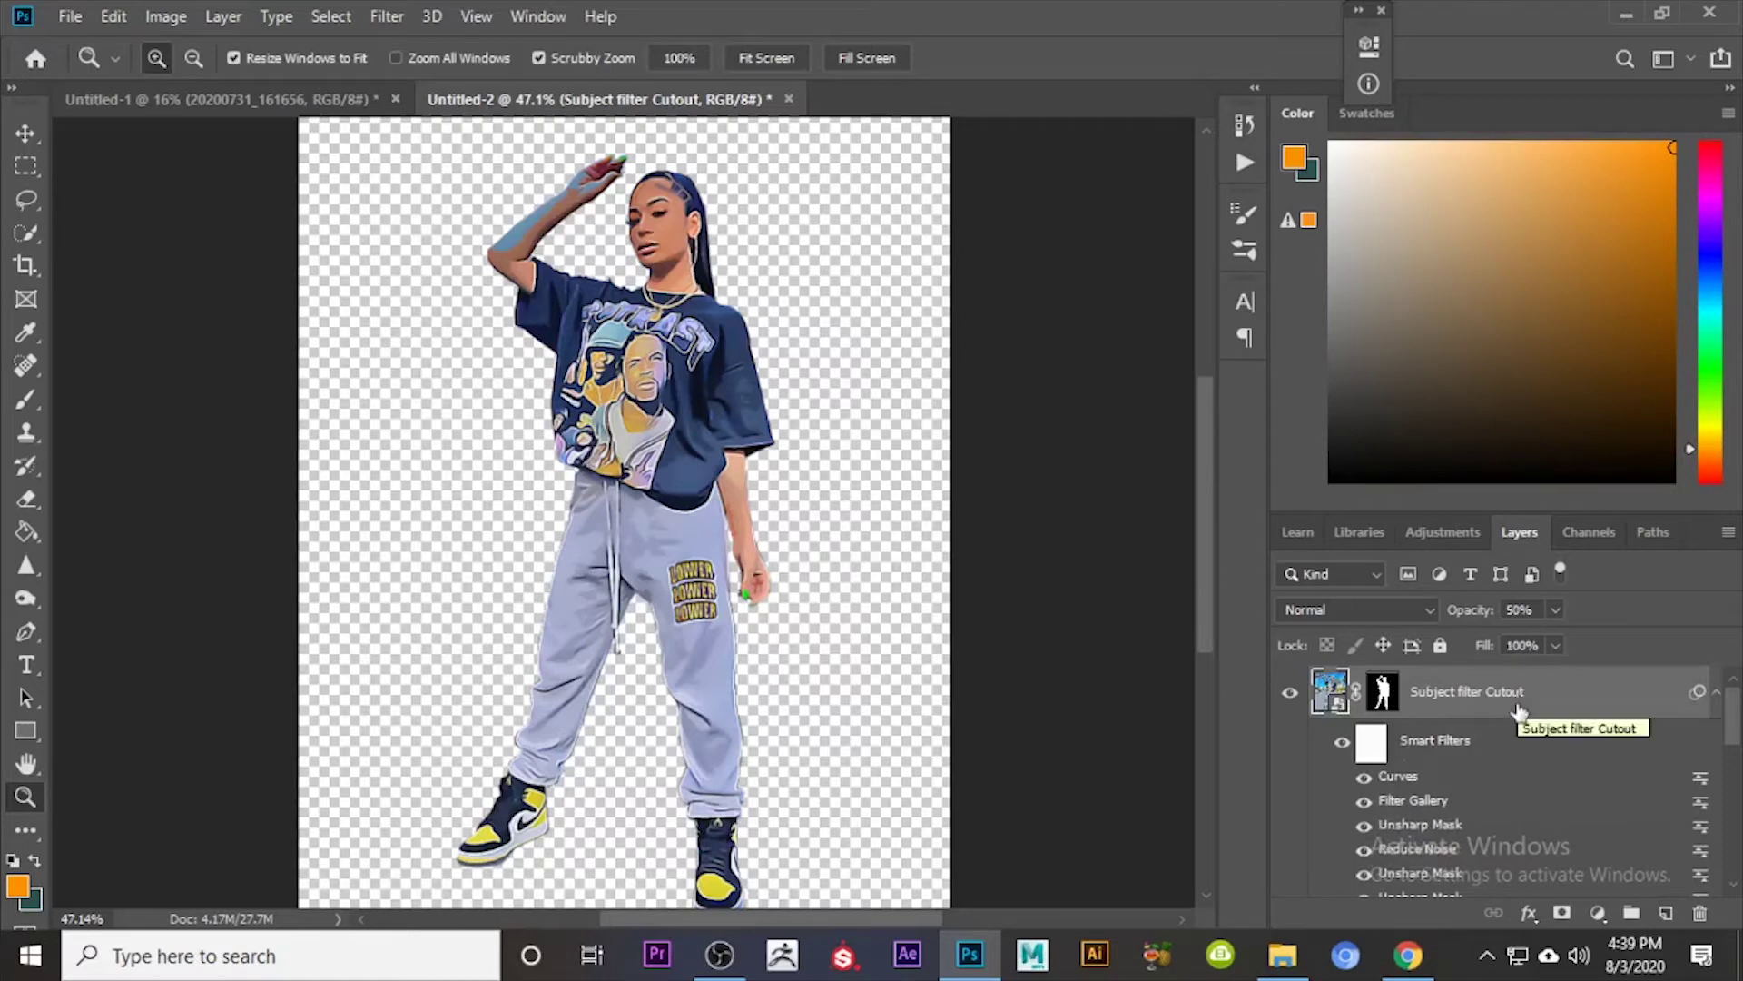
pyautogui.scroll(-3, 1517, 732)
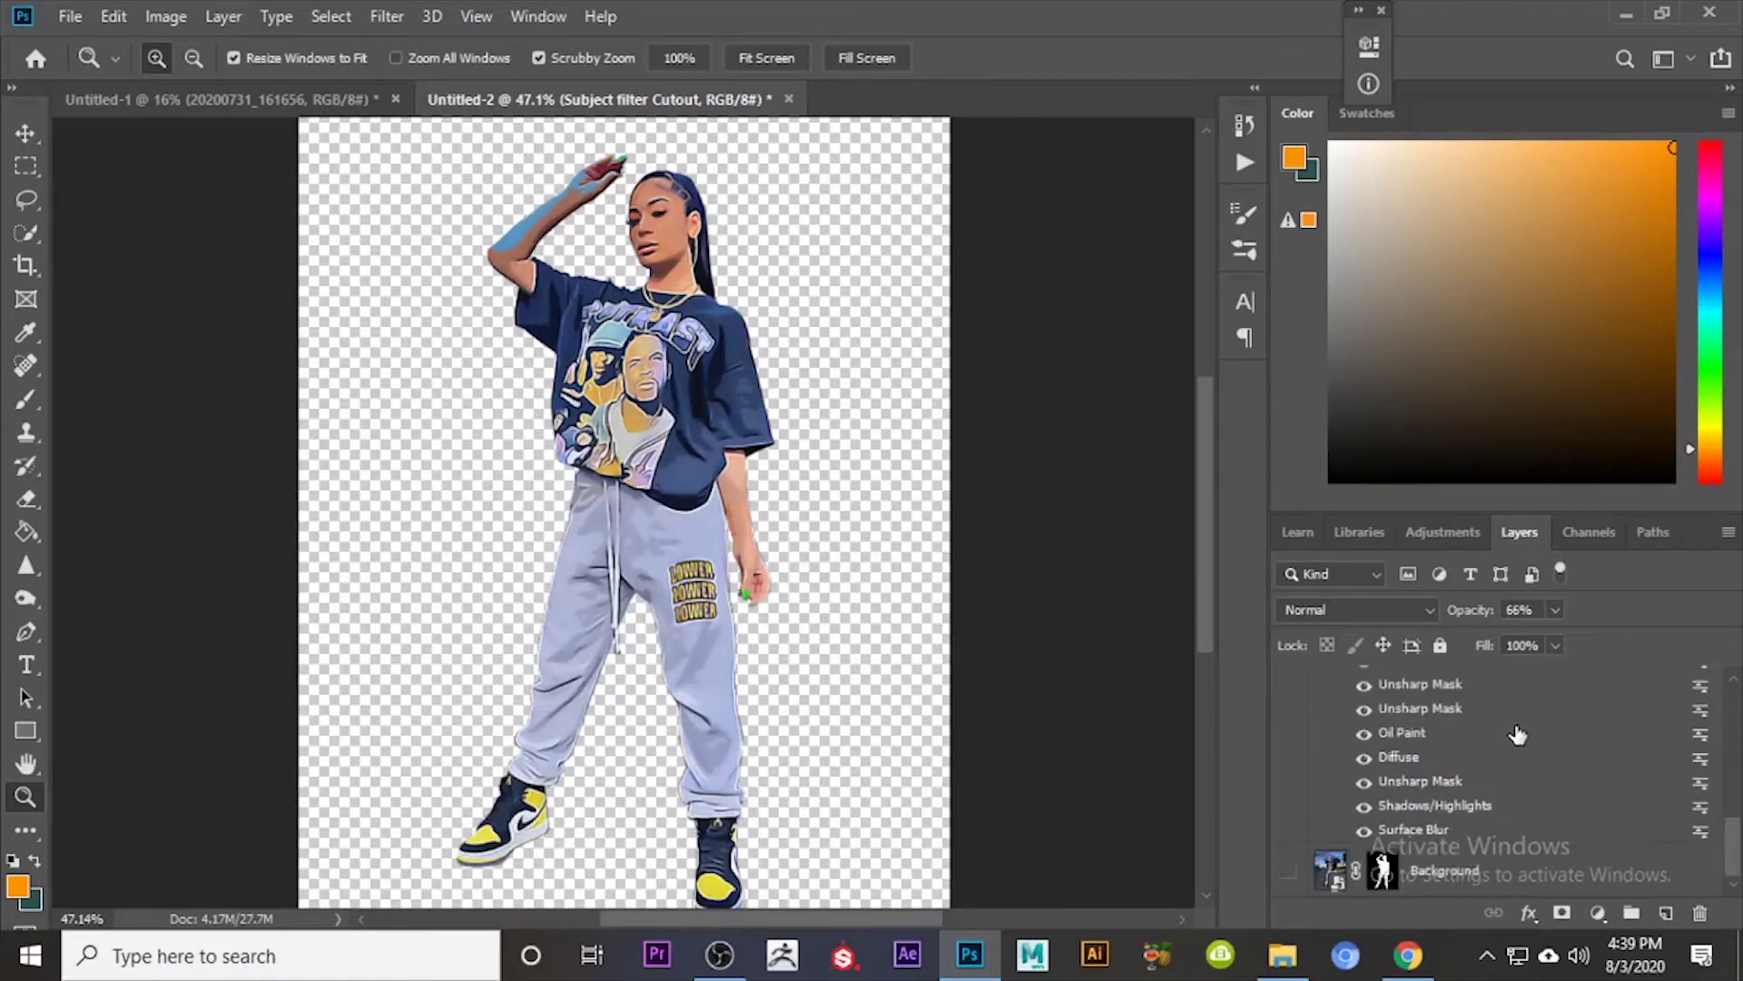
pyautogui.scroll(3, 1517, 732)
pyautogui.hotkey('ctrl', 'z')
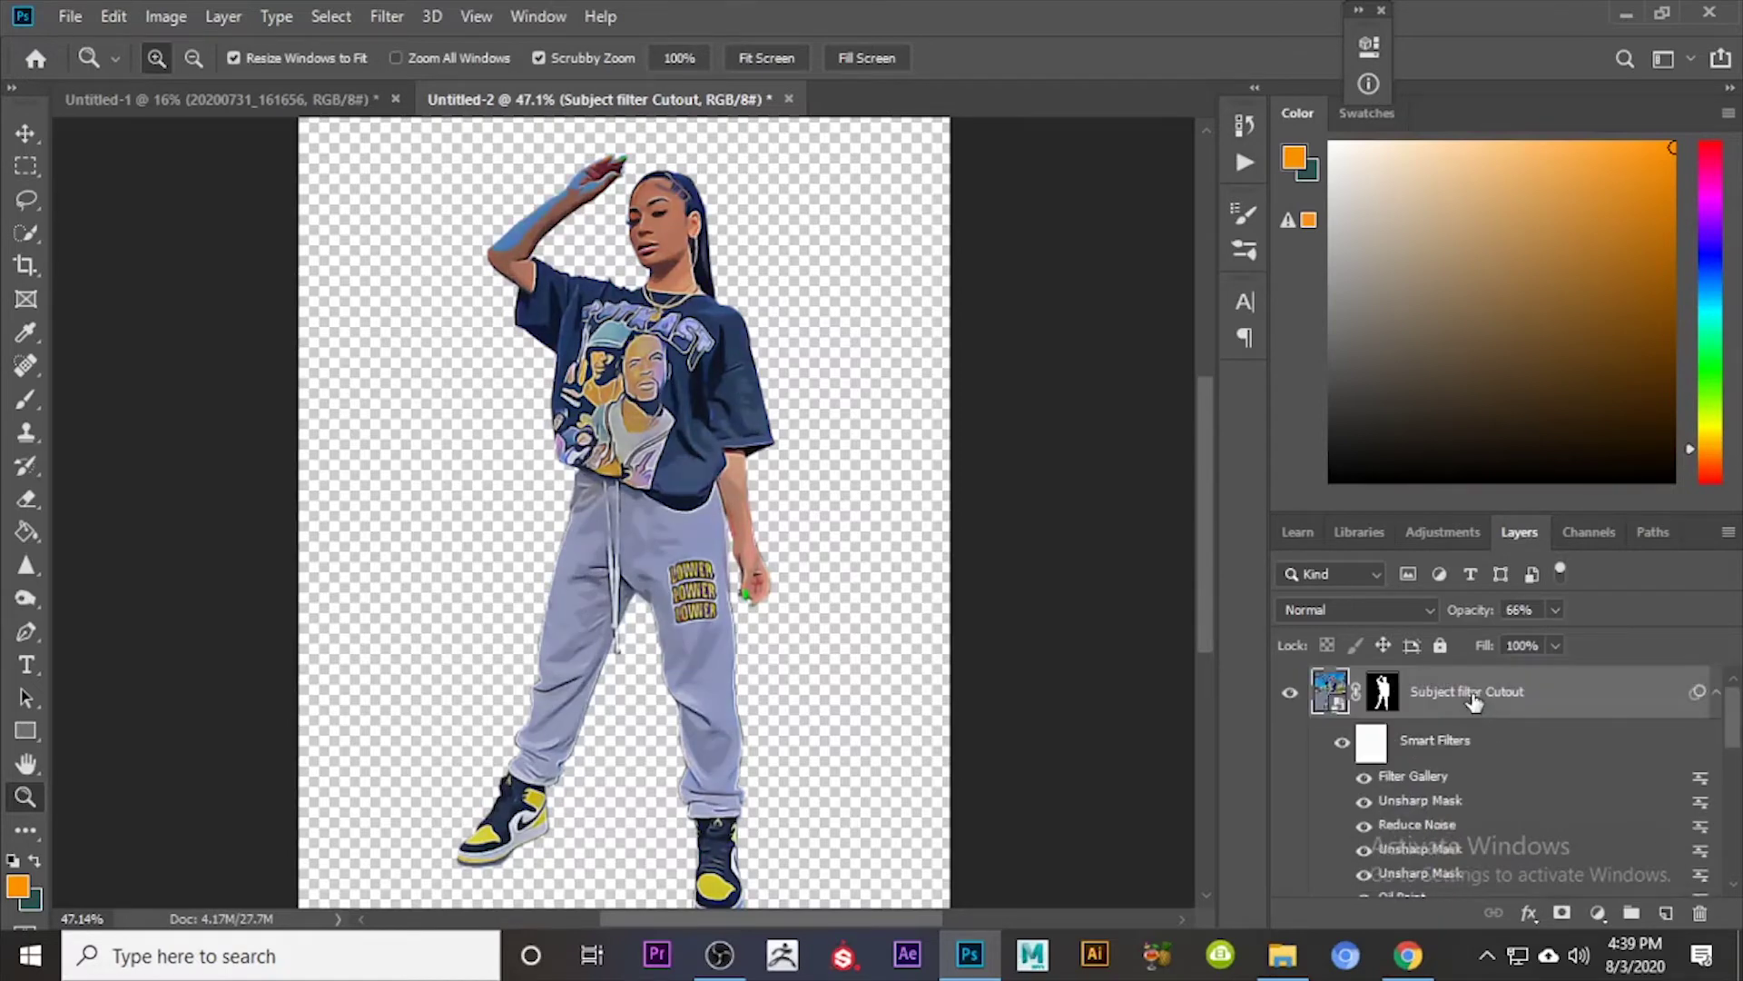
# Step: Duplicate the cutout layer, delete the copy, and select the Background layer
pyautogui.hotkey('ctrl', 'j')
pyautogui.scroll(-3, 1480, 722)
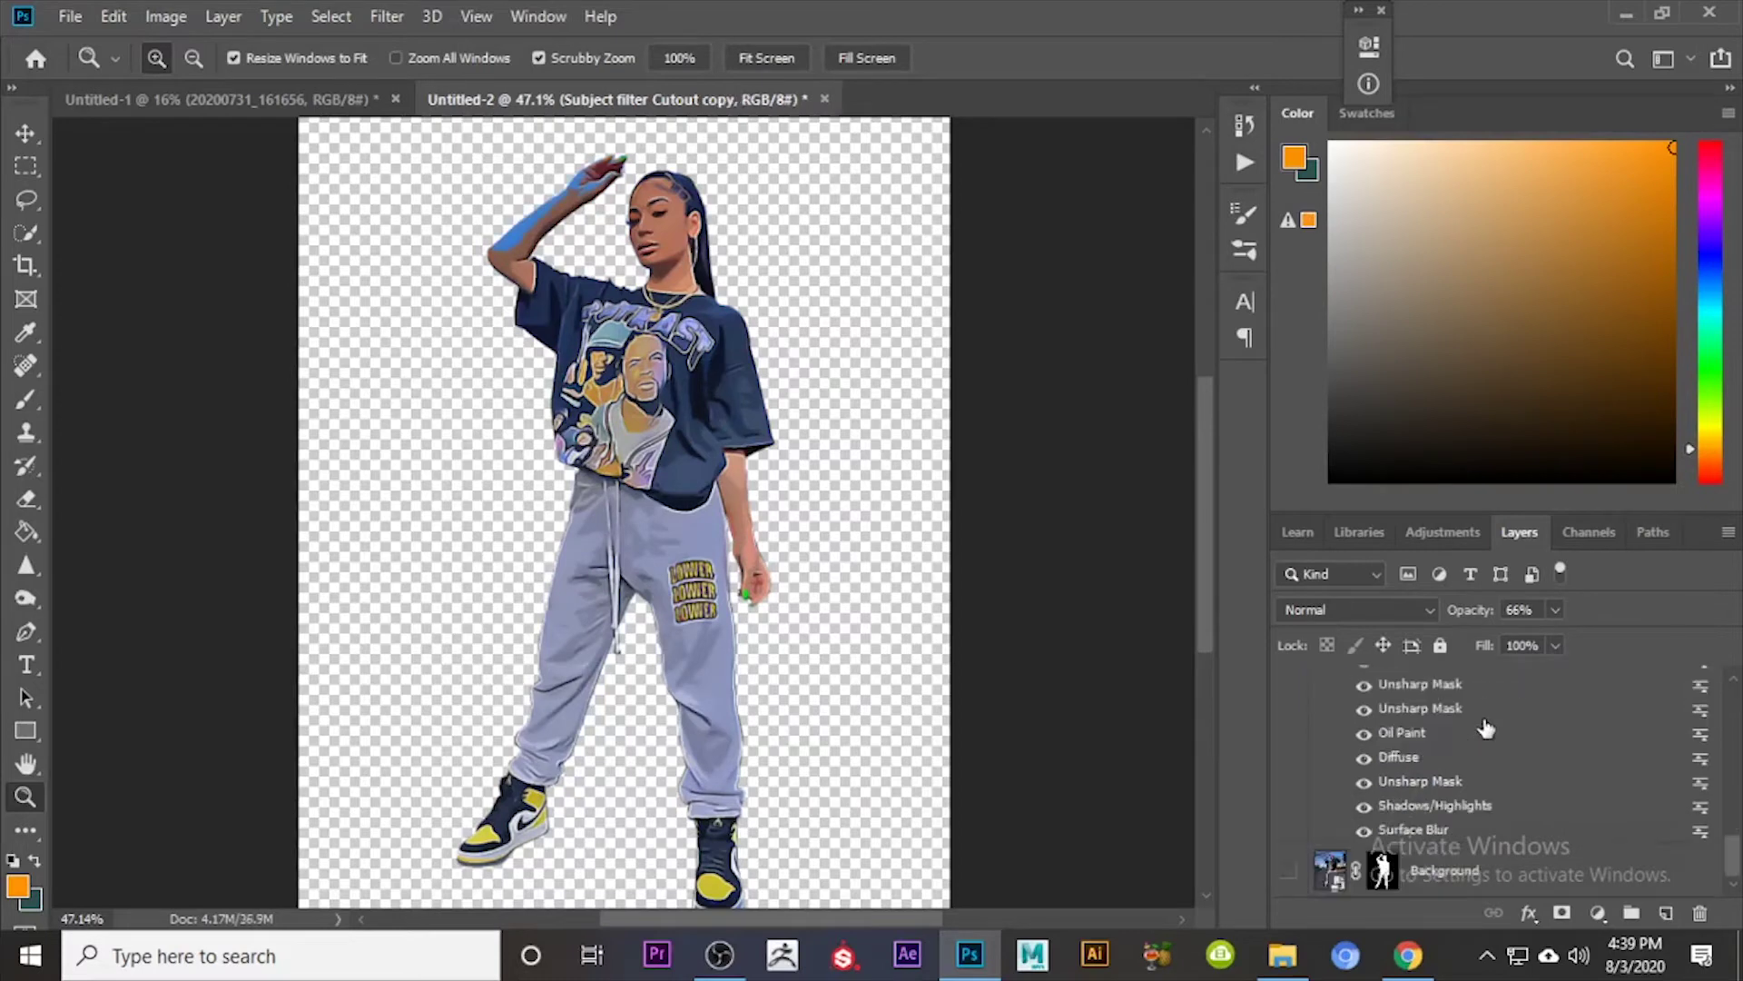
pyautogui.scroll(5, 1485, 728)
pyautogui.scroll(-3, 1634, 799)
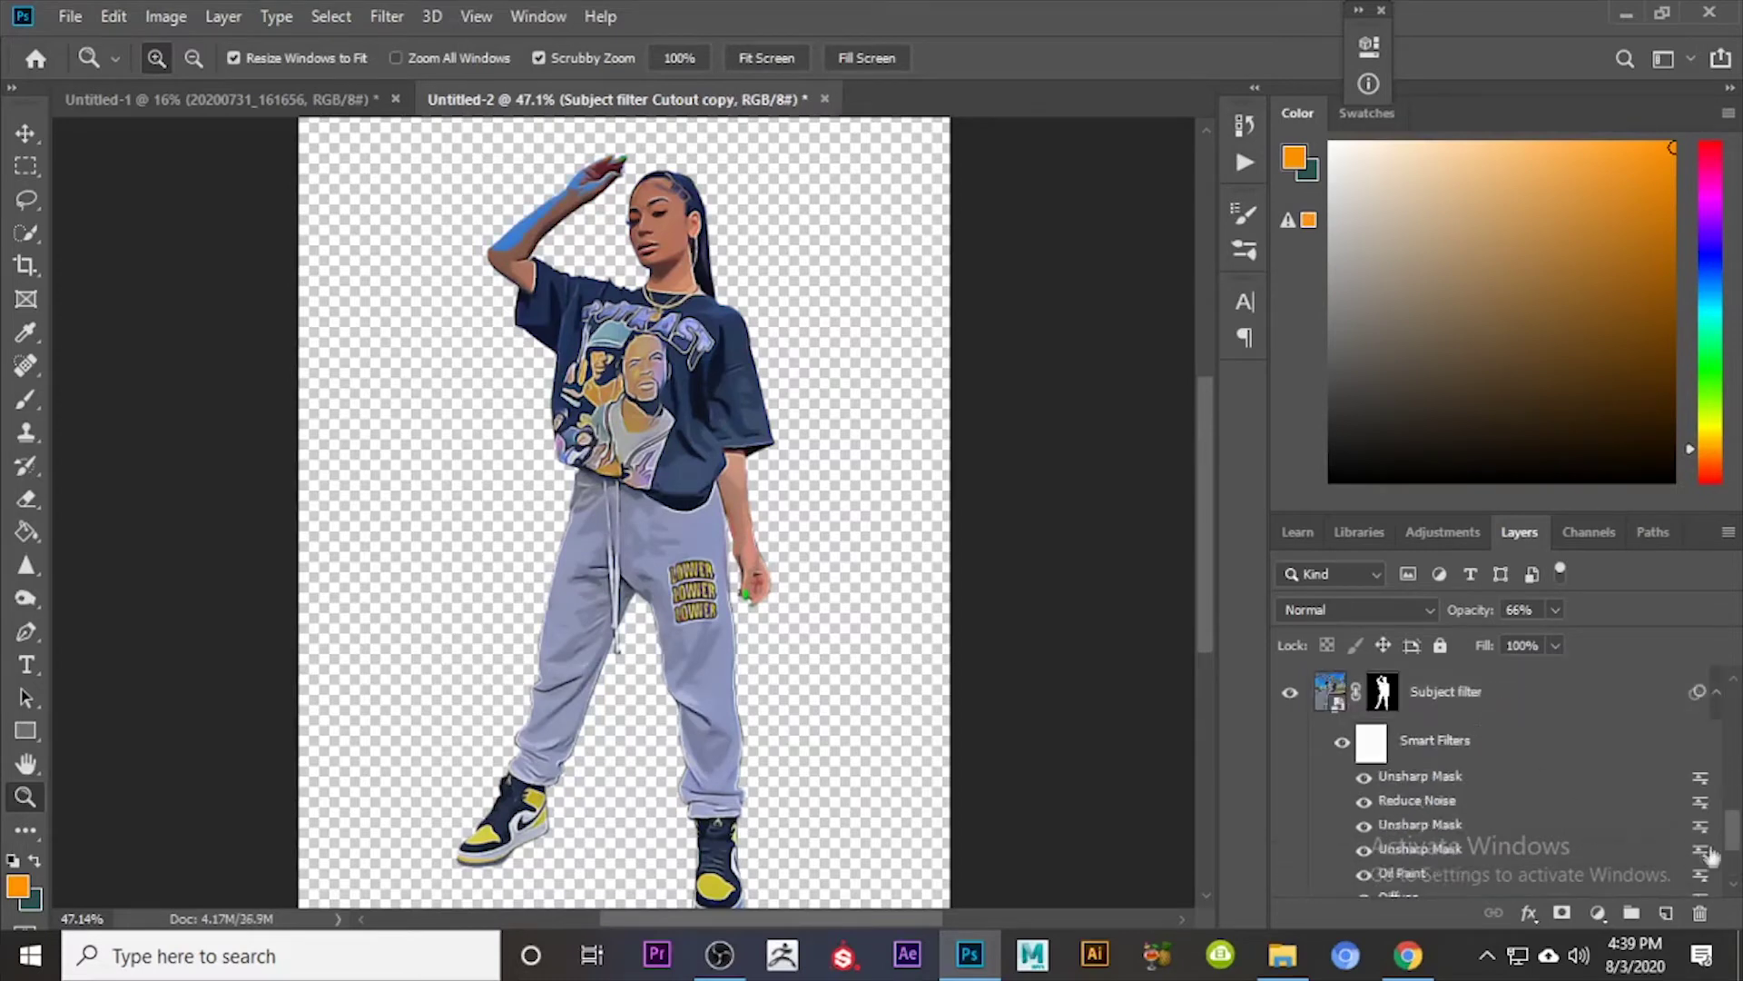
pyautogui.moveTo(1734, 835); pyautogui.dragTo(1734, 704)
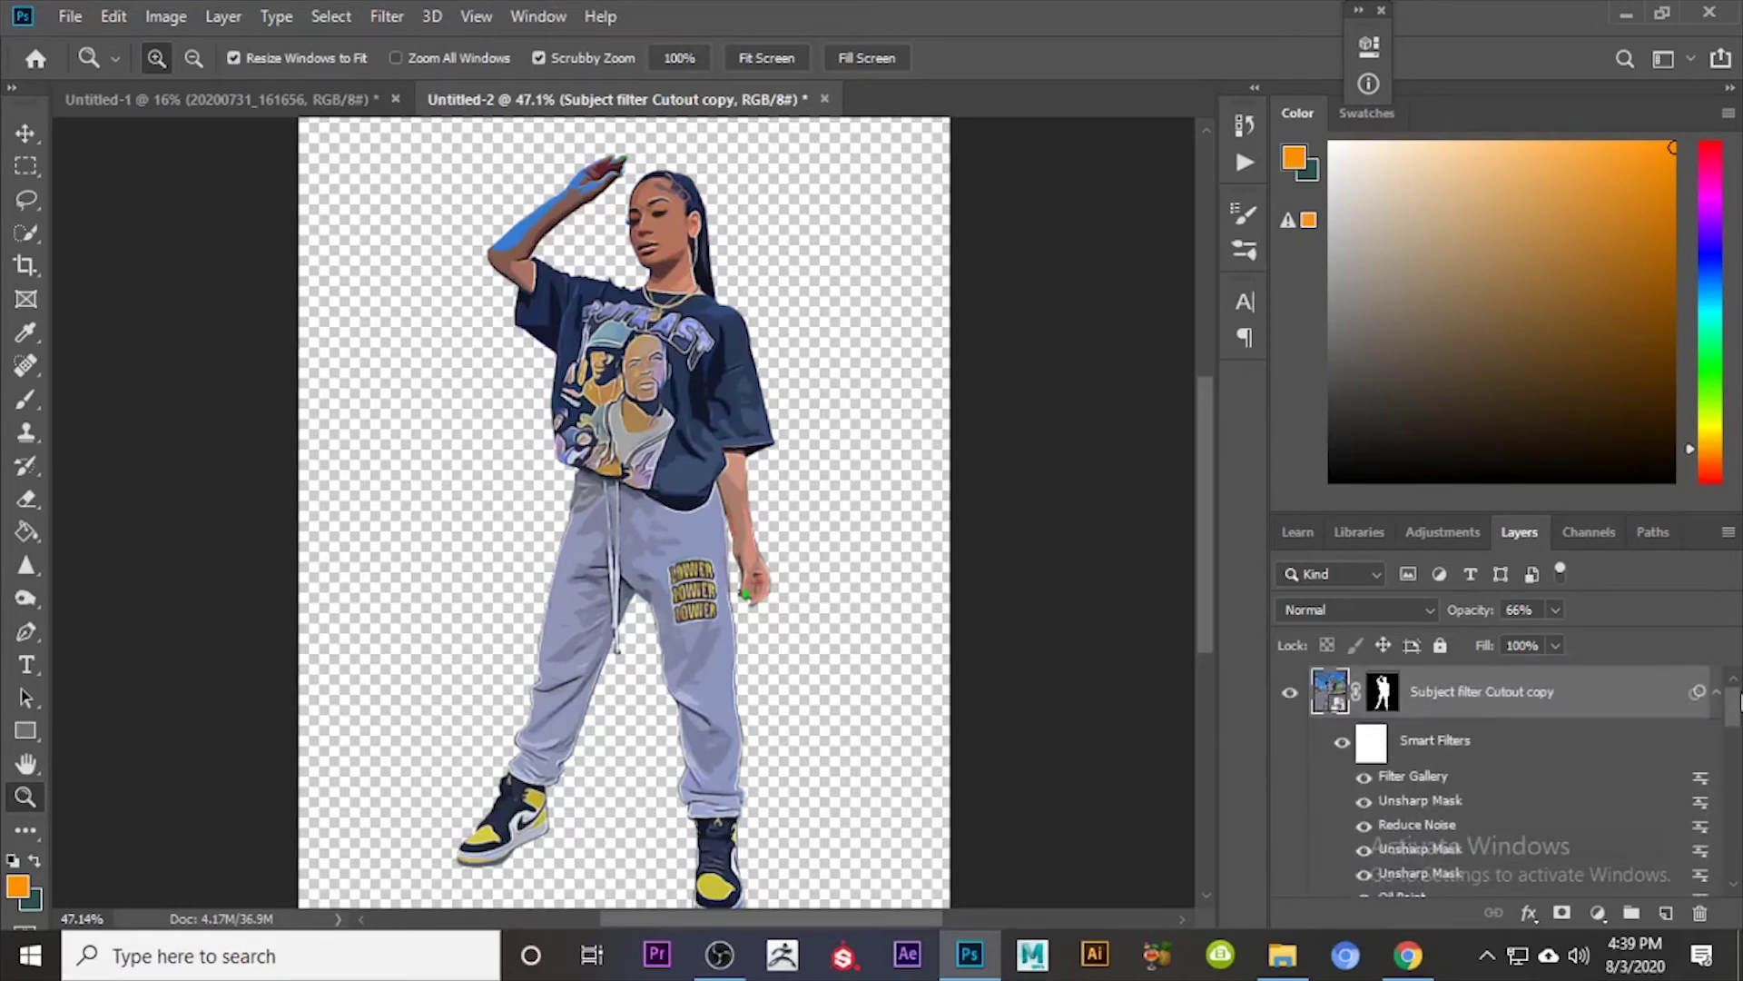
pyautogui.press('Delete')
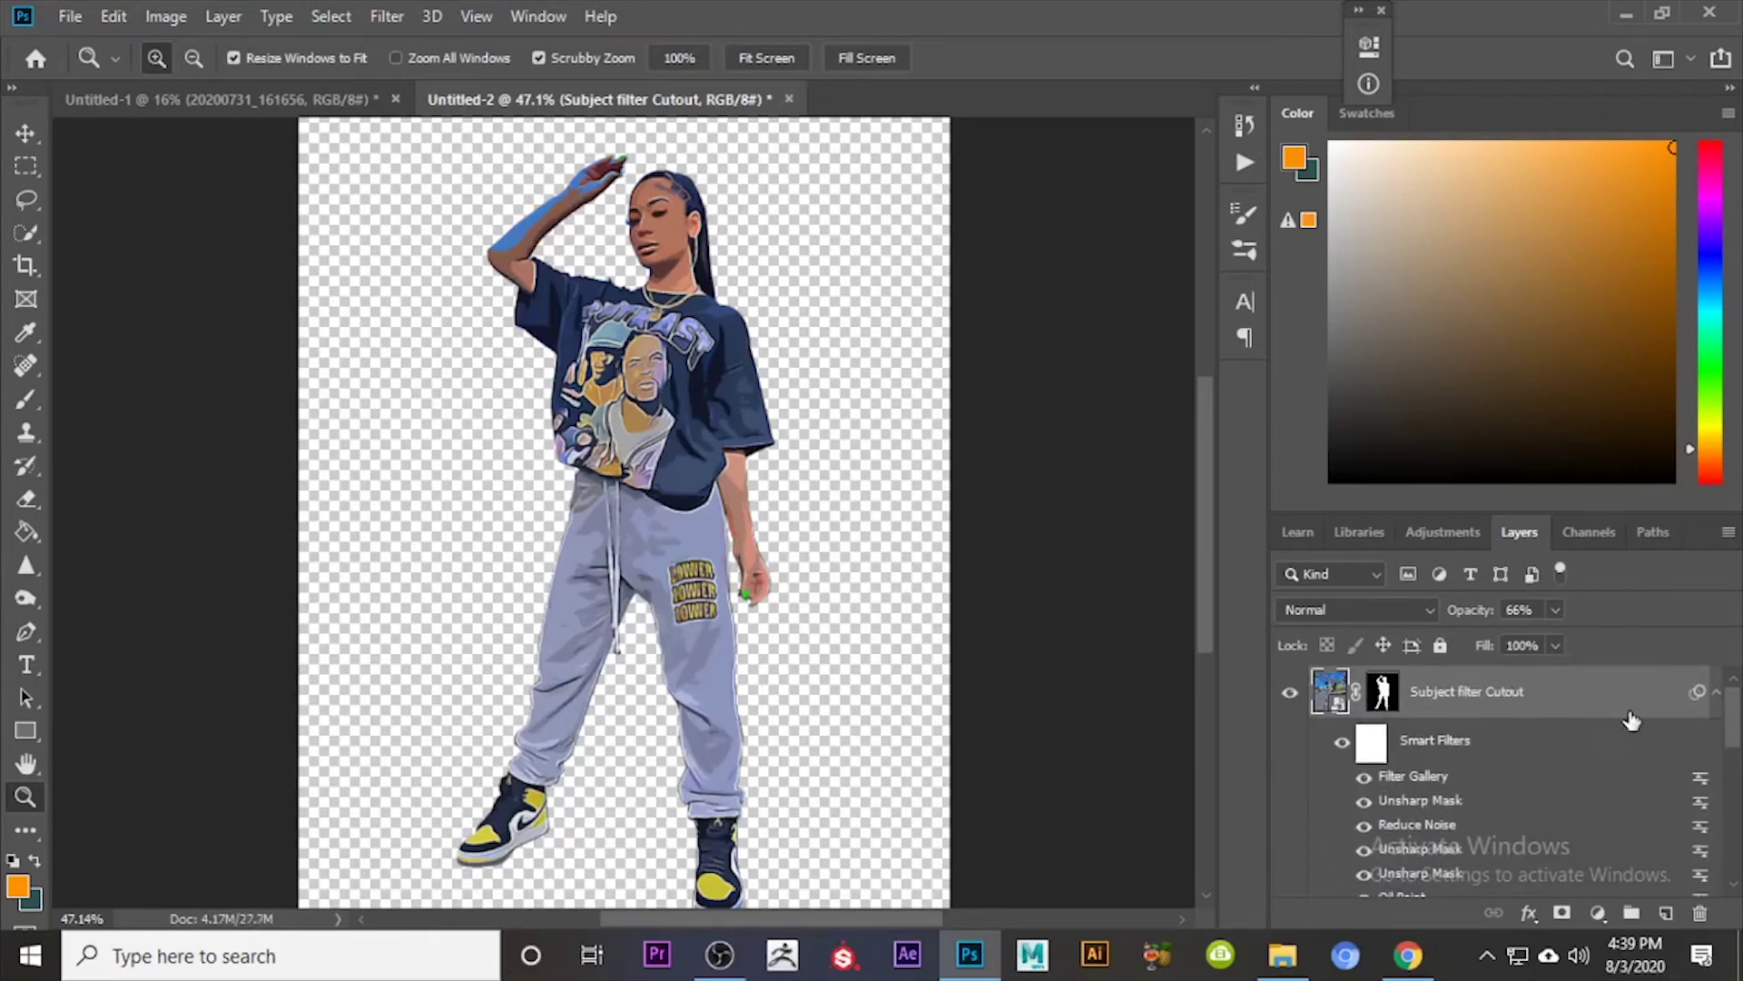
pyautogui.moveTo(1734, 725); pyautogui.dragTo(1730, 853)
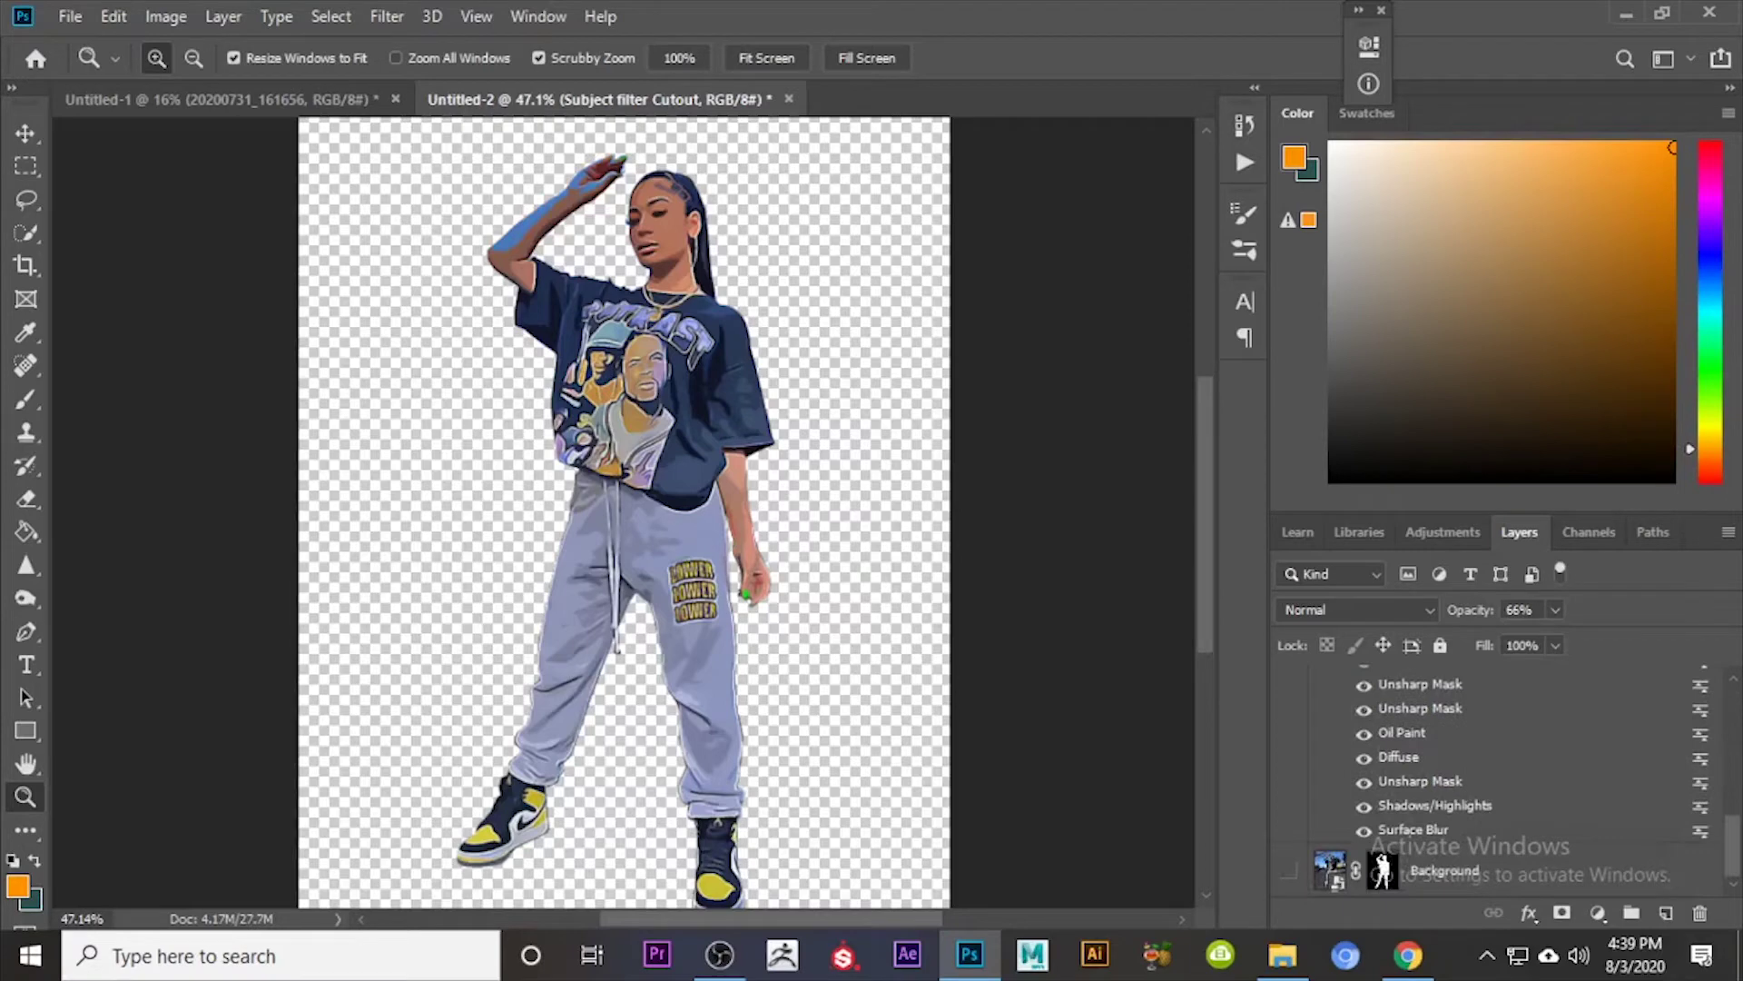
pyautogui.hotkey('alt', 'Tab')
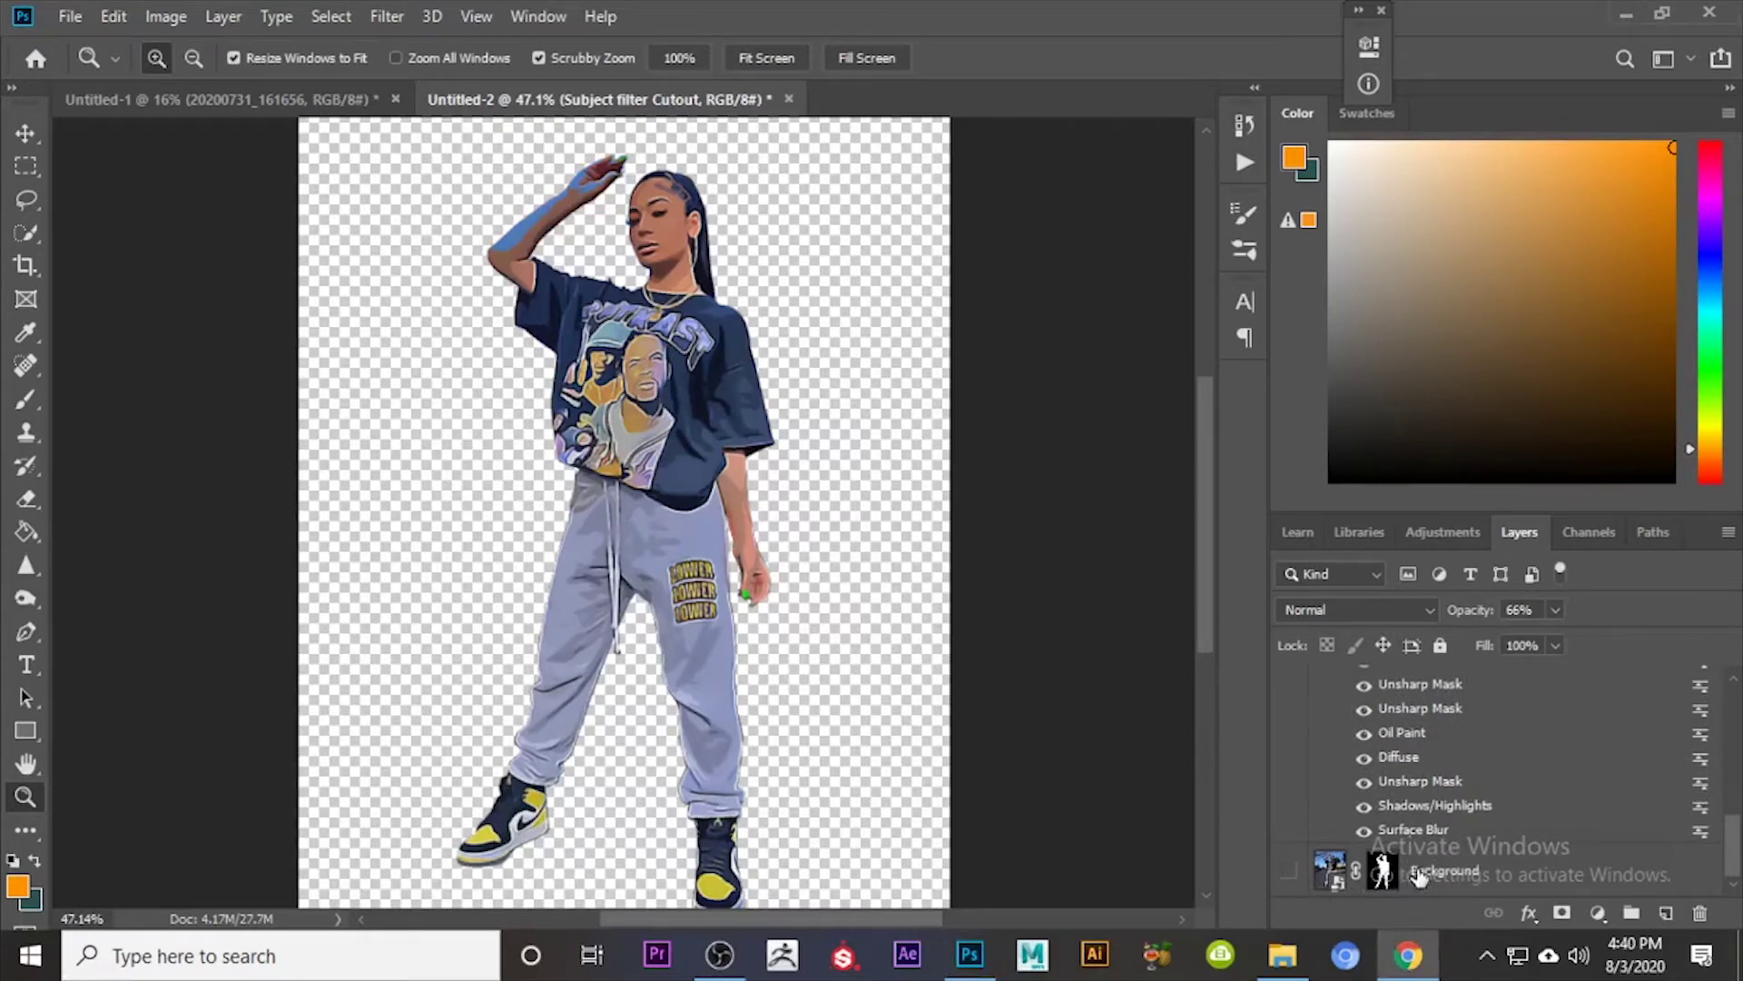
pyautogui.click(1421, 874)
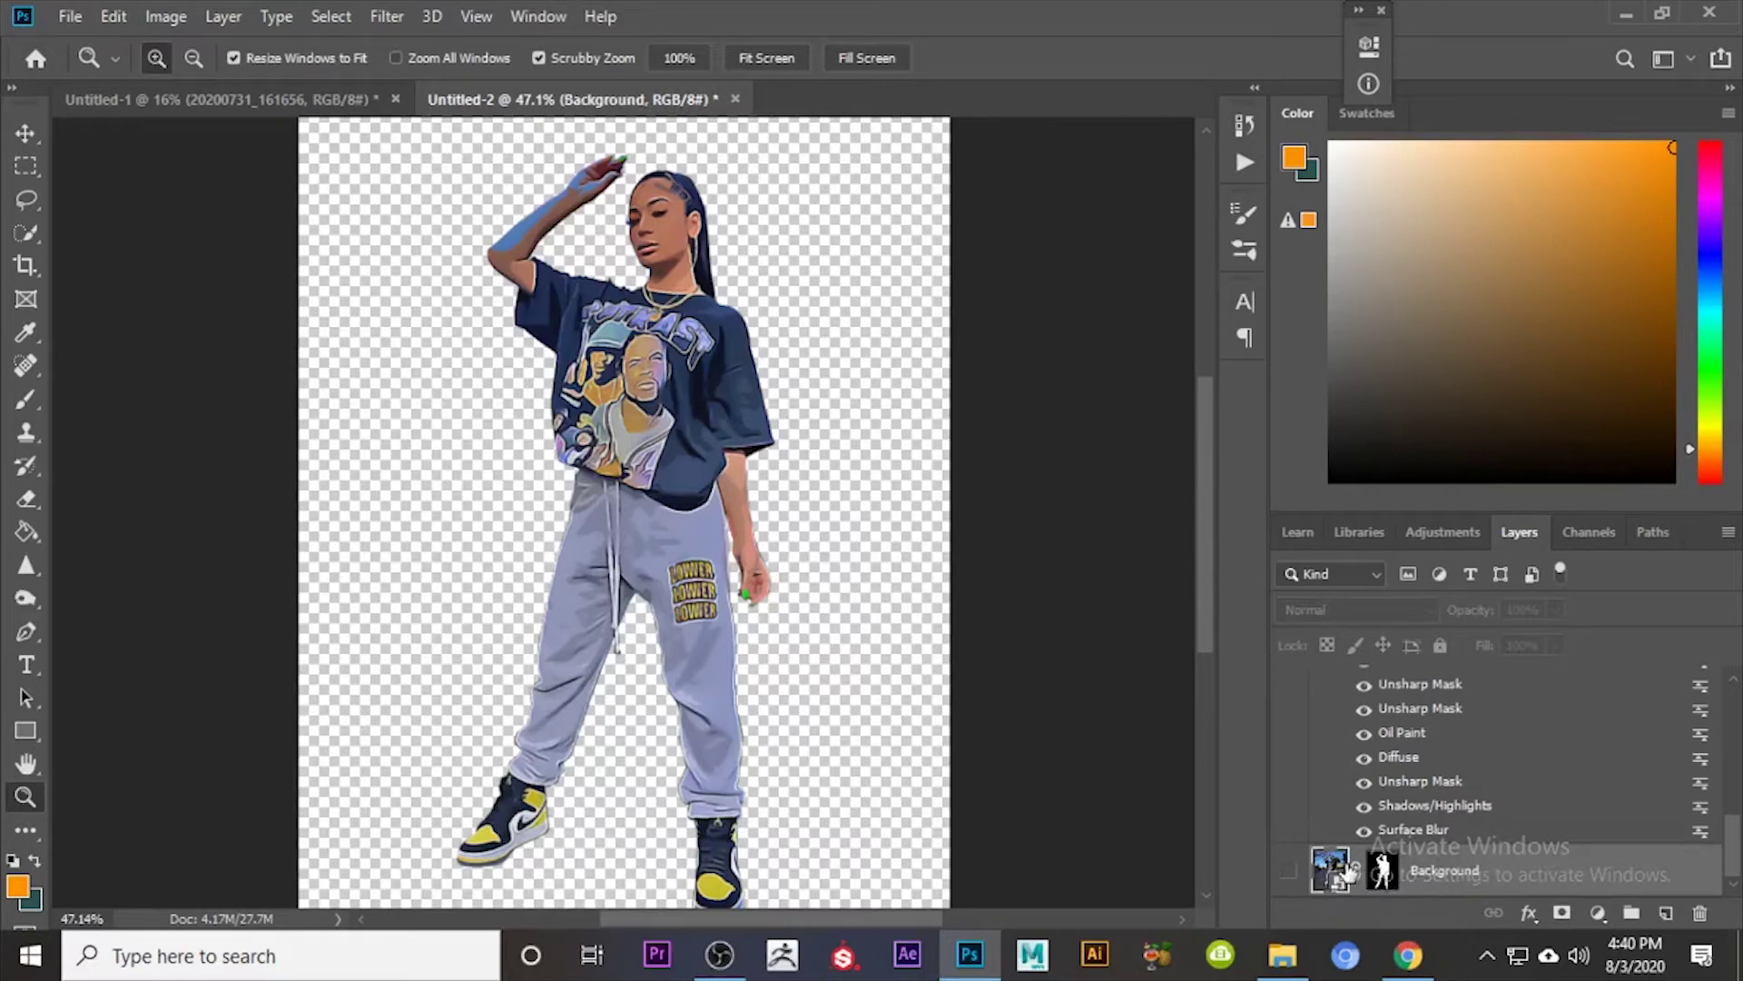
# Step: Collapse the smart filter lists and duplicate the Background layer to the top of the stack
pyautogui.scroll(5, 1544, 776)
pyautogui.click(1715, 695)
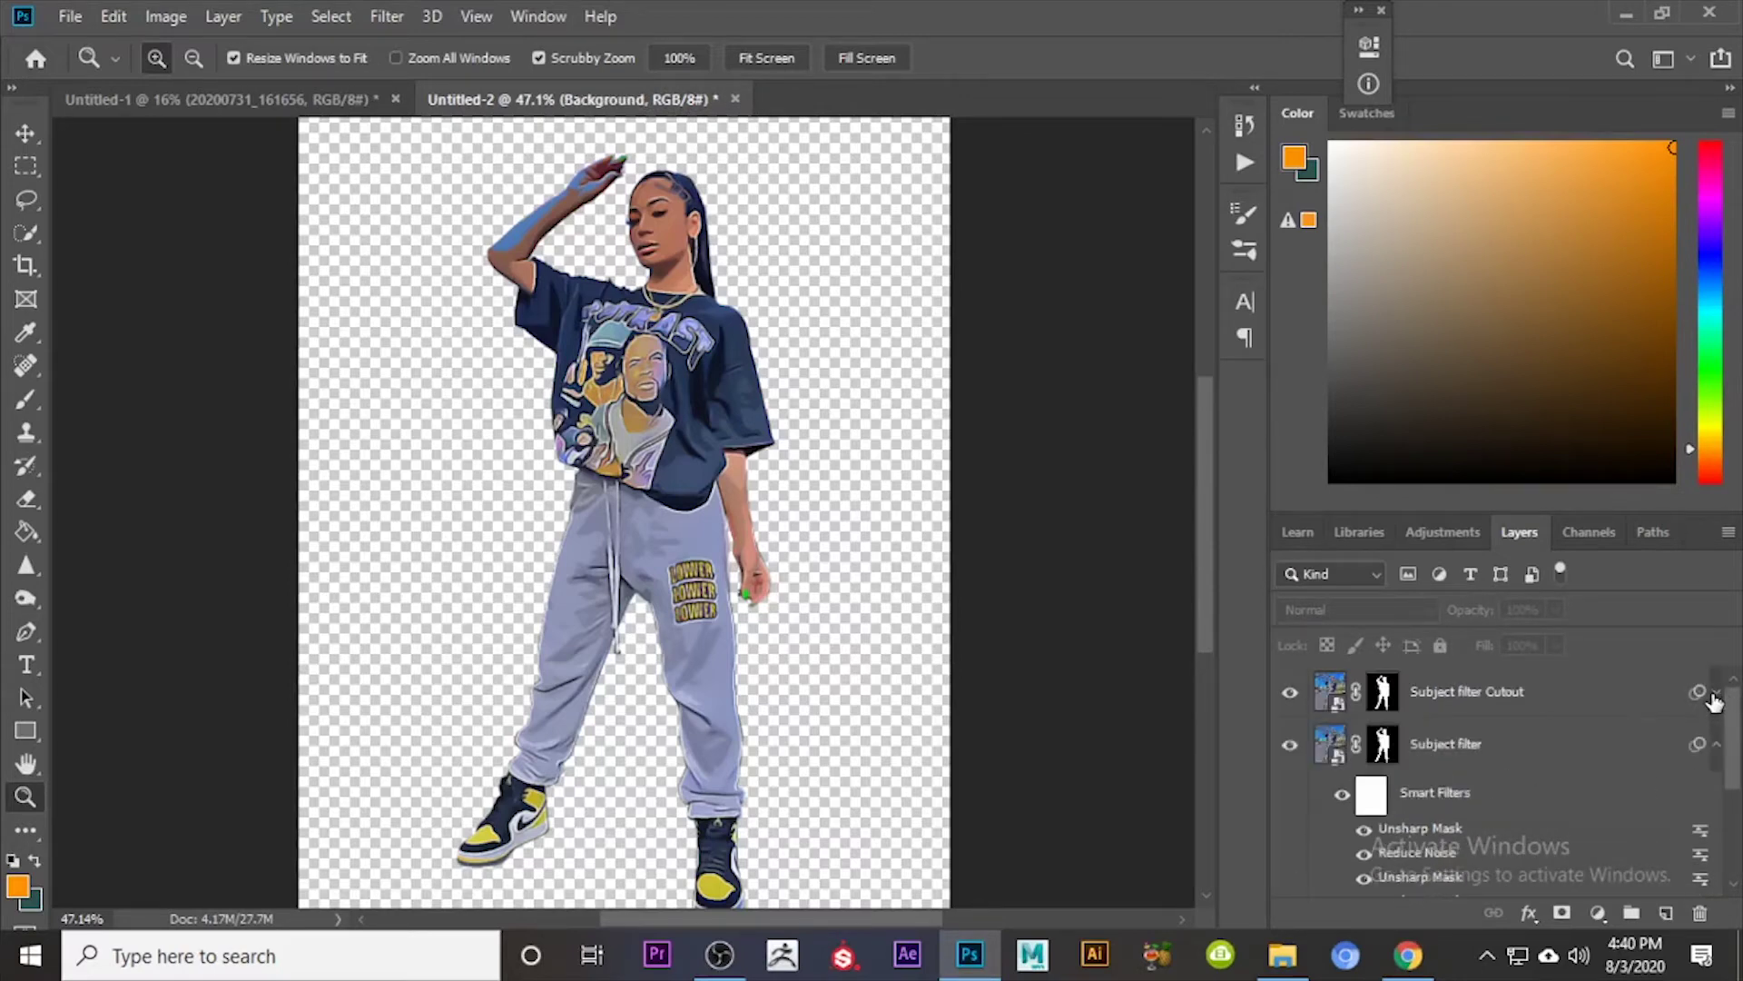
pyautogui.click(1716, 744)
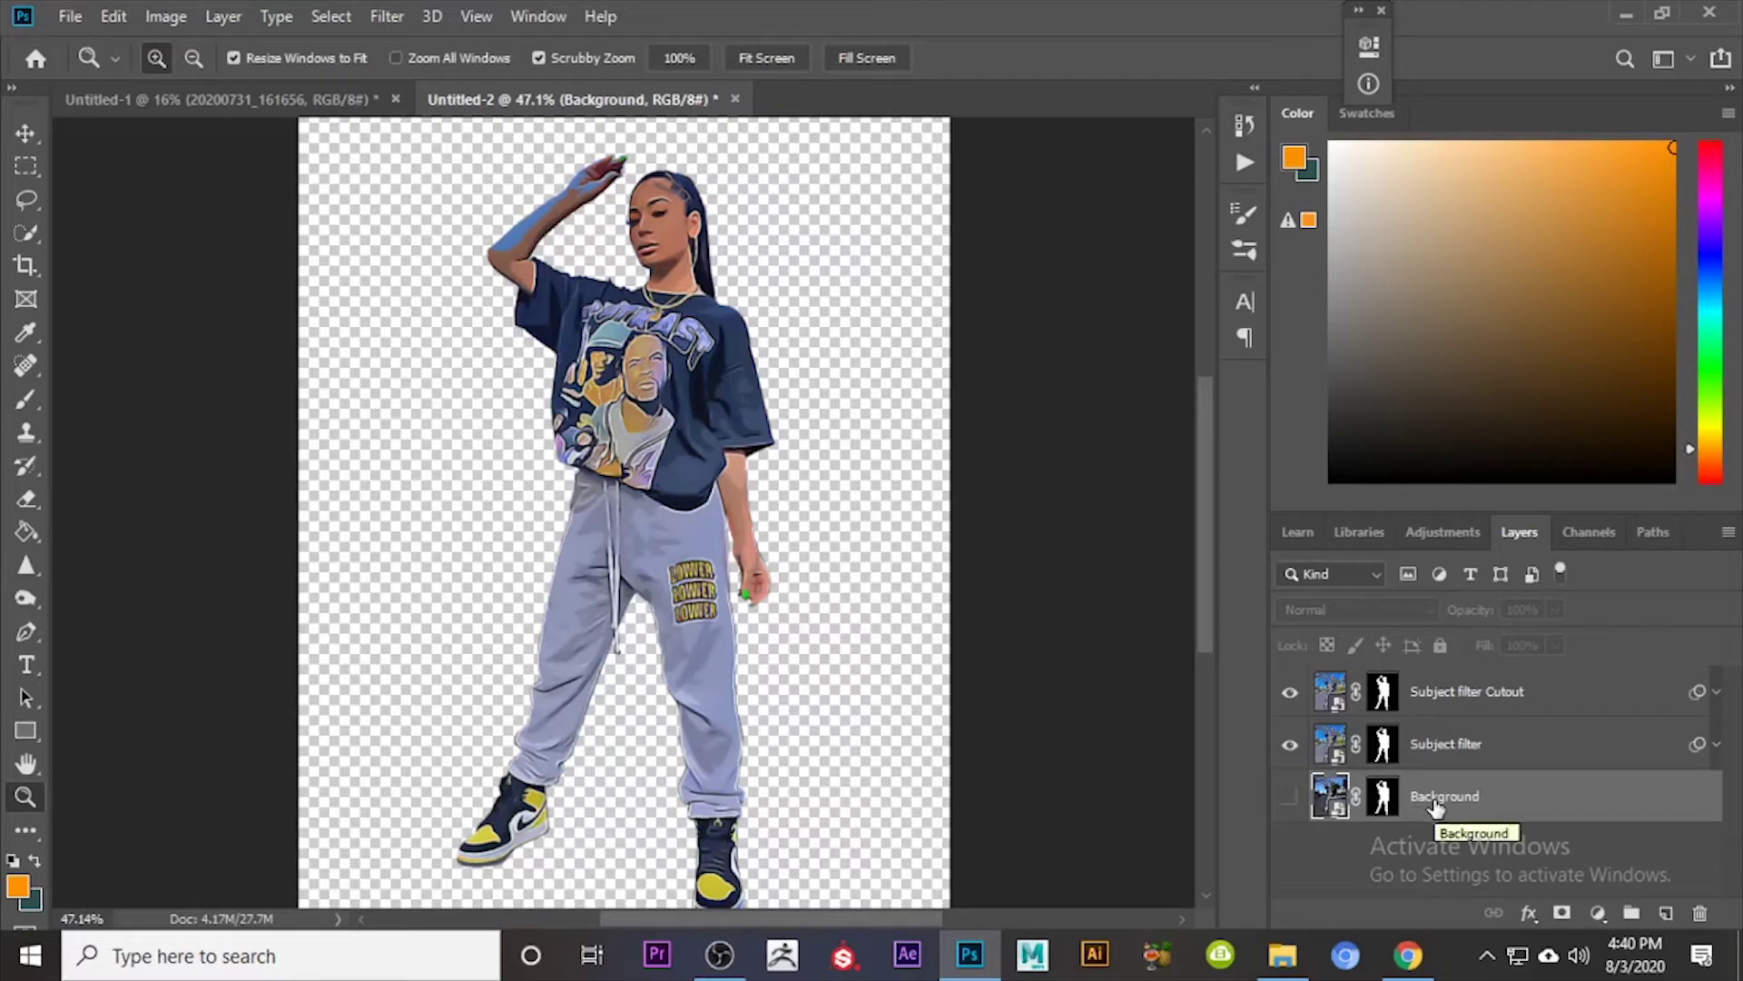
pyautogui.hotkey('ctrl', 'j')
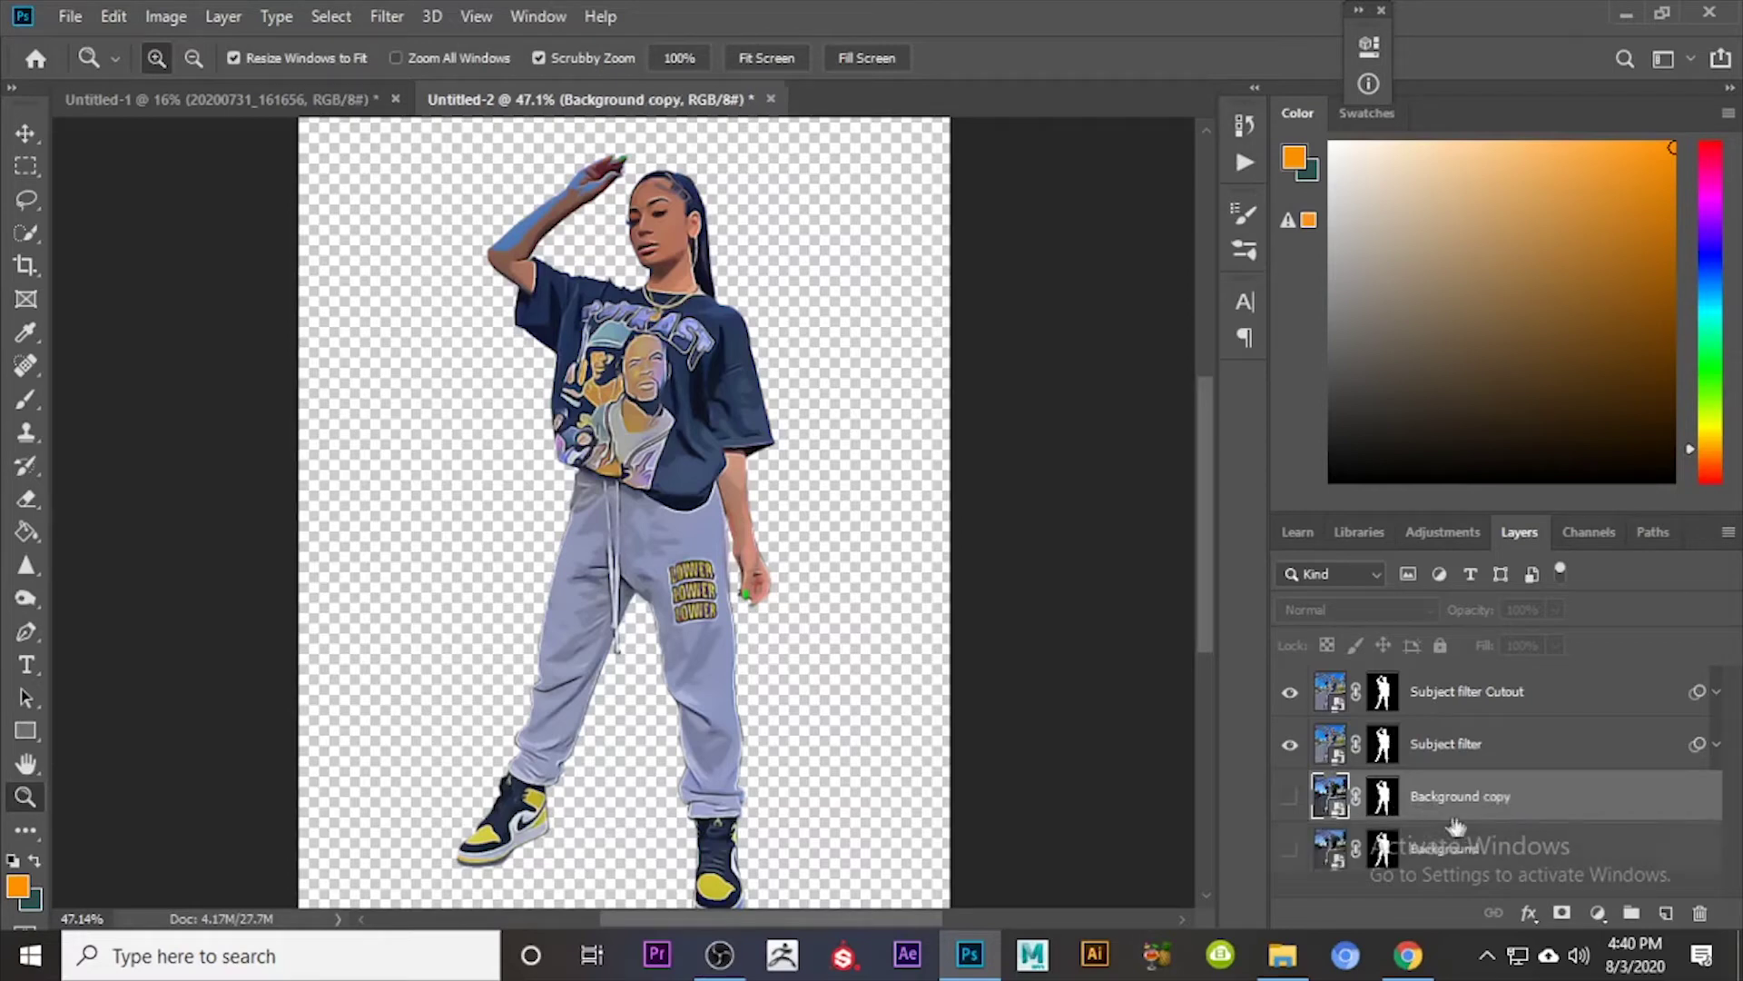
pyautogui.moveTo(1457, 803); pyautogui.dragTo(1447, 676)
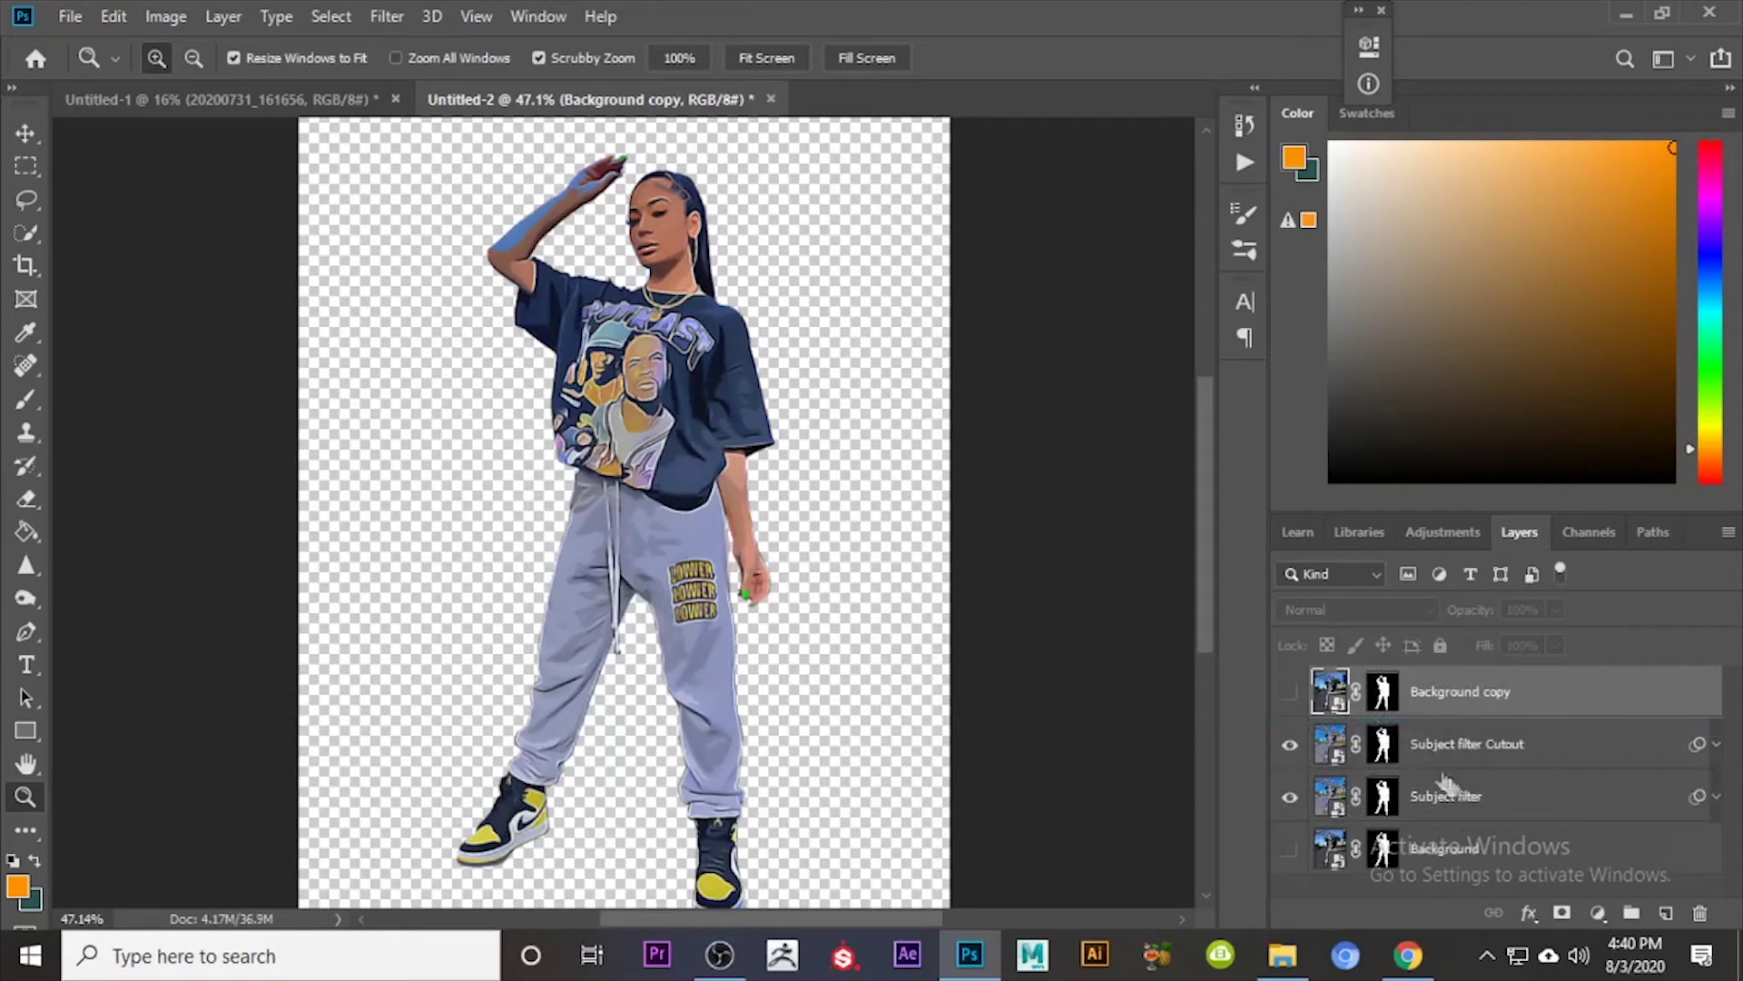
# Step: Rename the Background copy to 'Subject Shadow' and make it visible
pyautogui.doubleClick(1448, 691)
pyautogui.write('Subject Shadow')
pyautogui.press('Return')
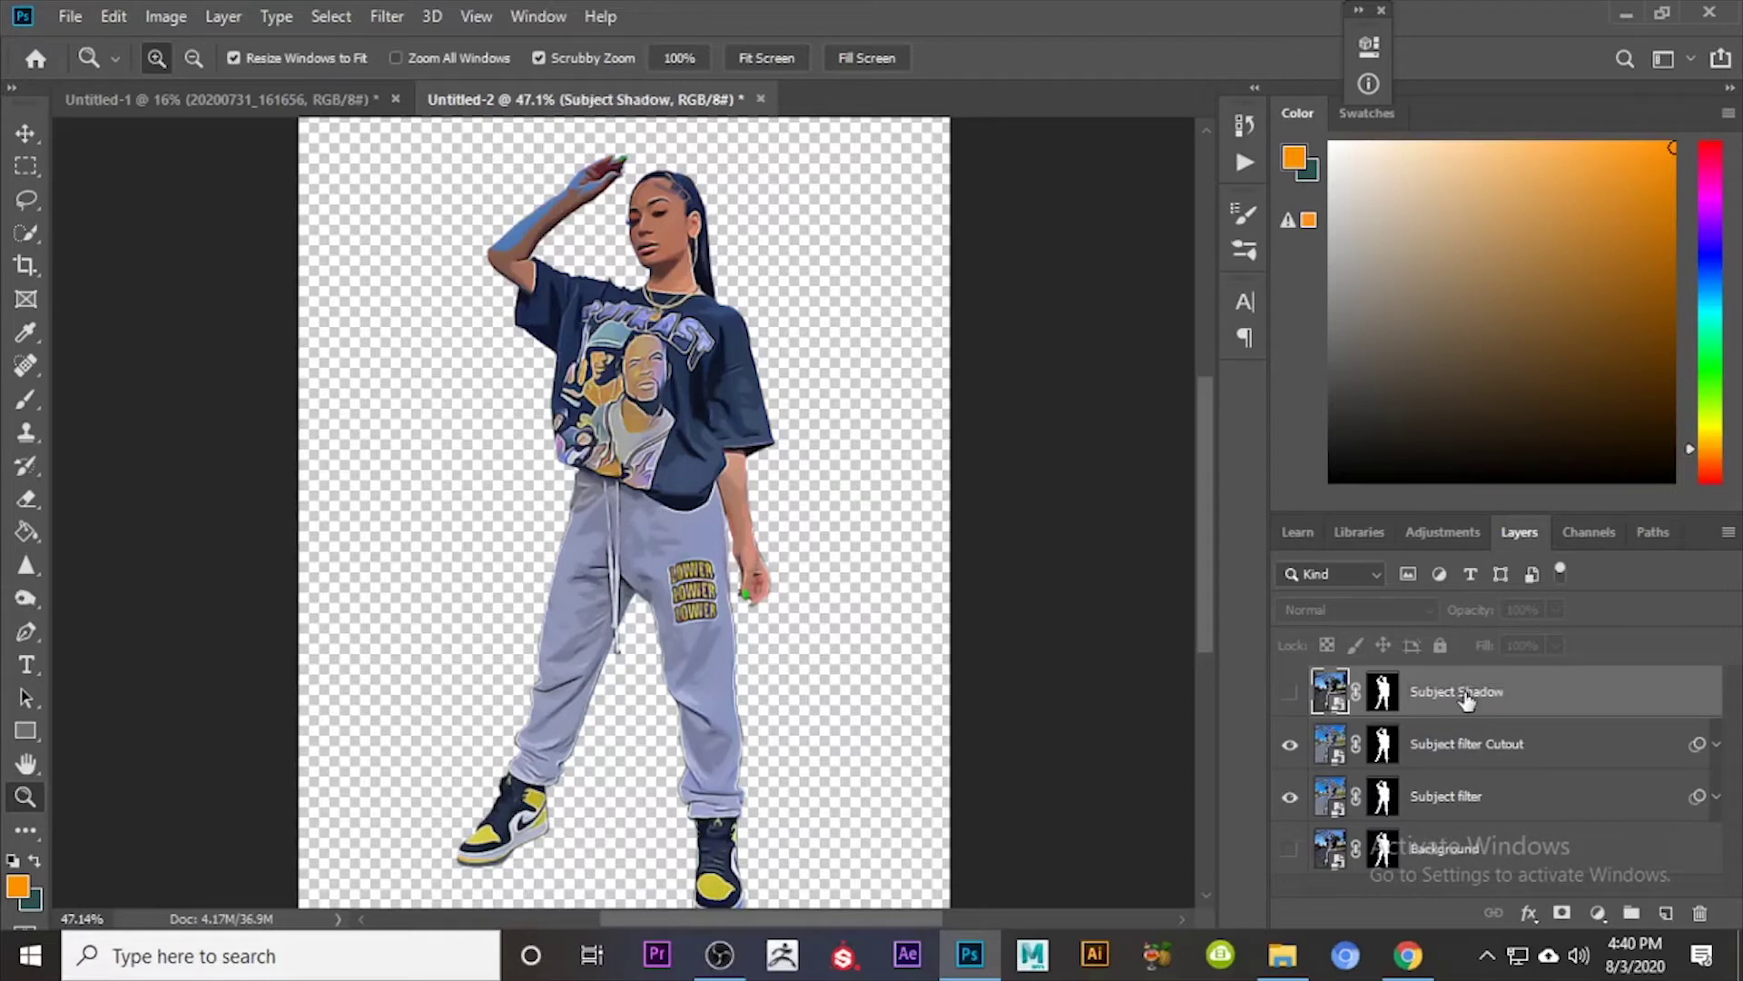
pyautogui.click(1289, 692)
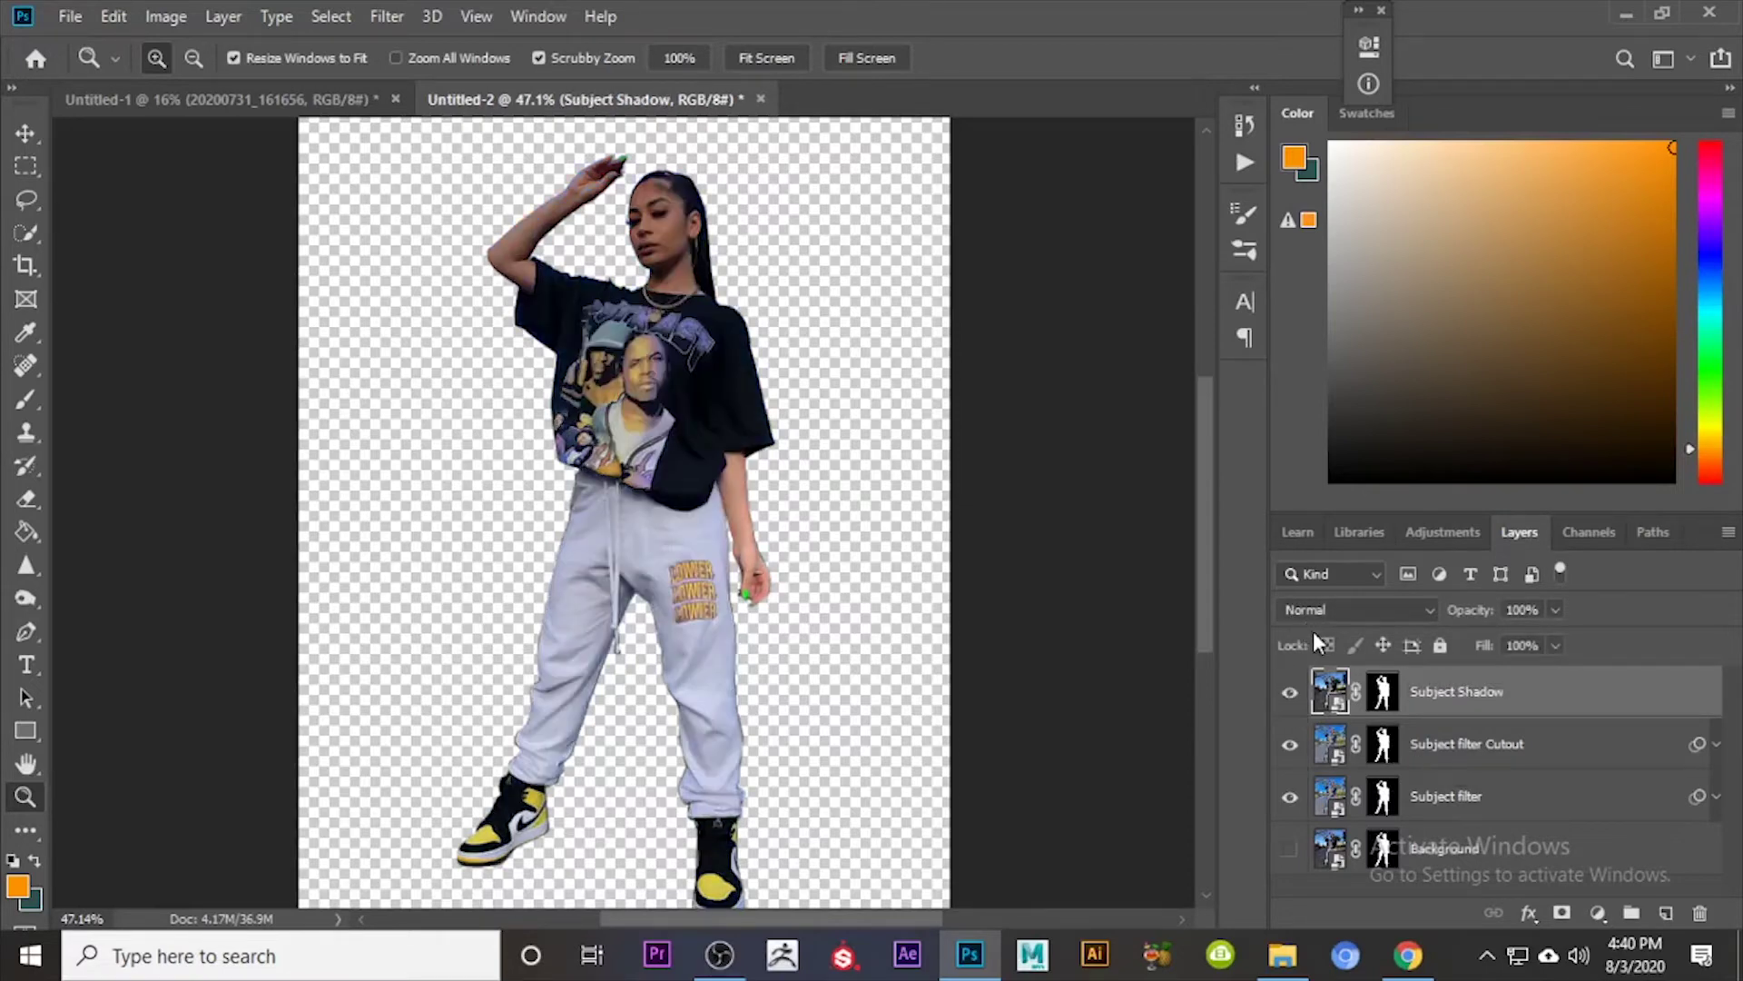
# Step: Apply Filter > Blur > Surface Blur to Subject Shadow with Radius 36 px and Threshold 54 levels
pyautogui.click(385, 17)
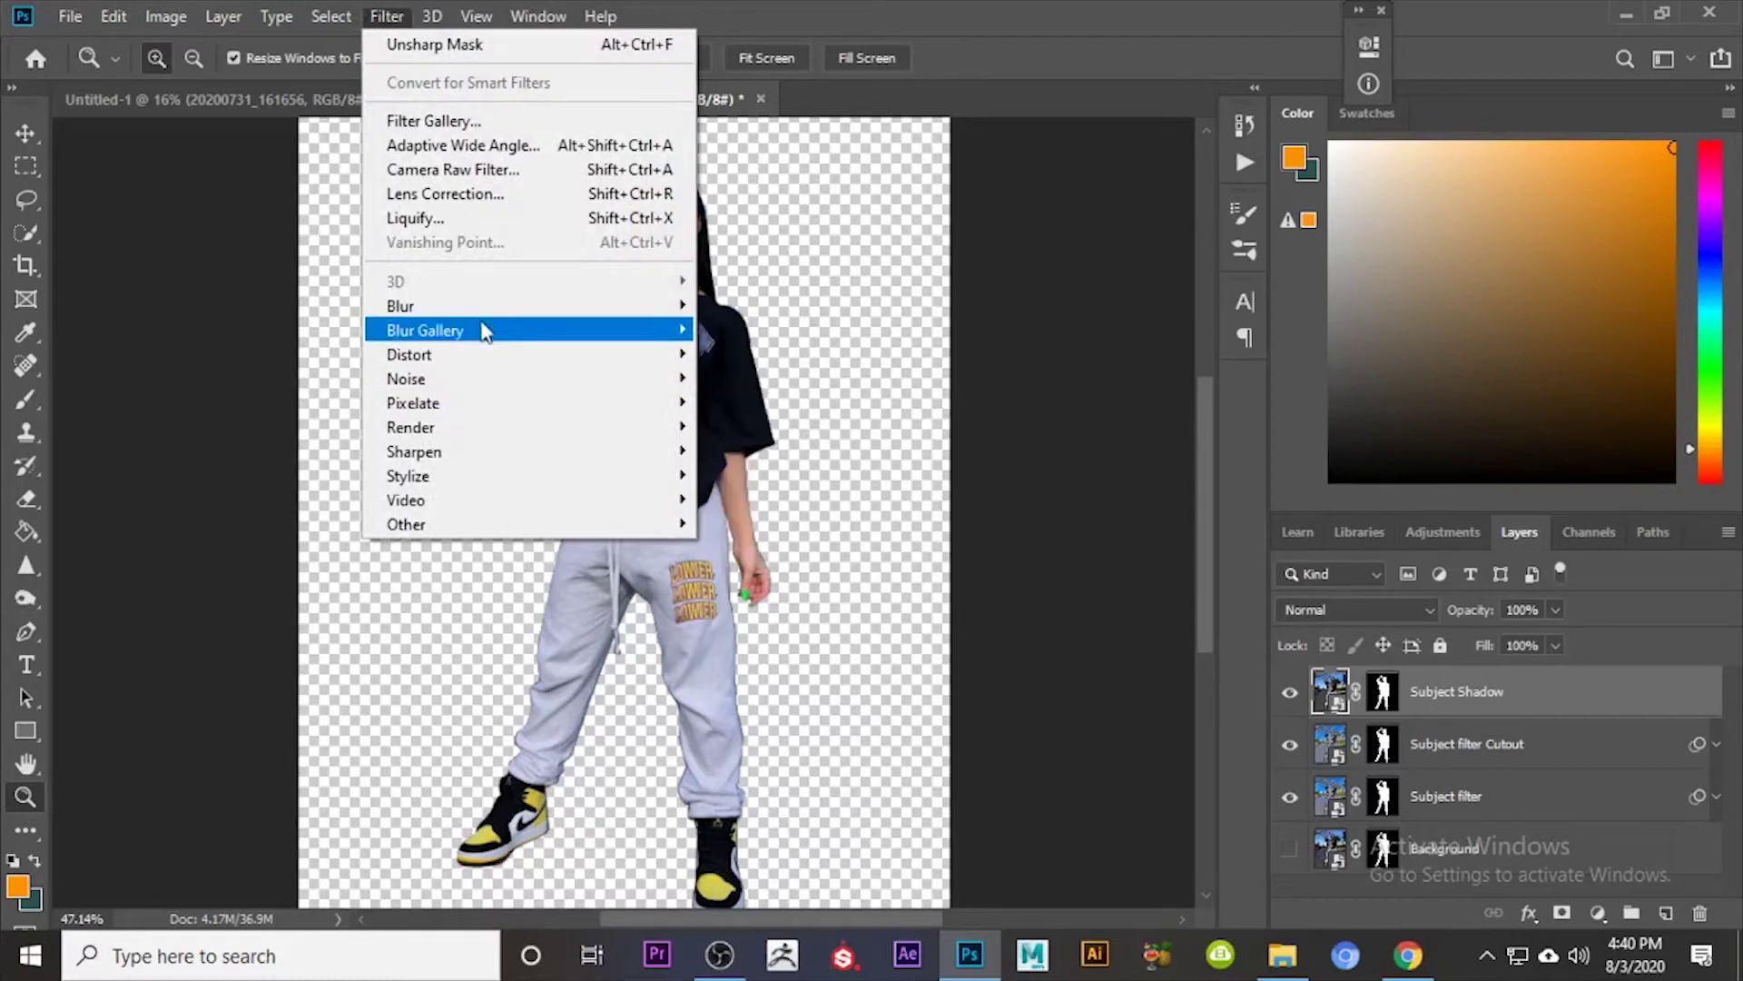
pyautogui.moveTo(508, 309)
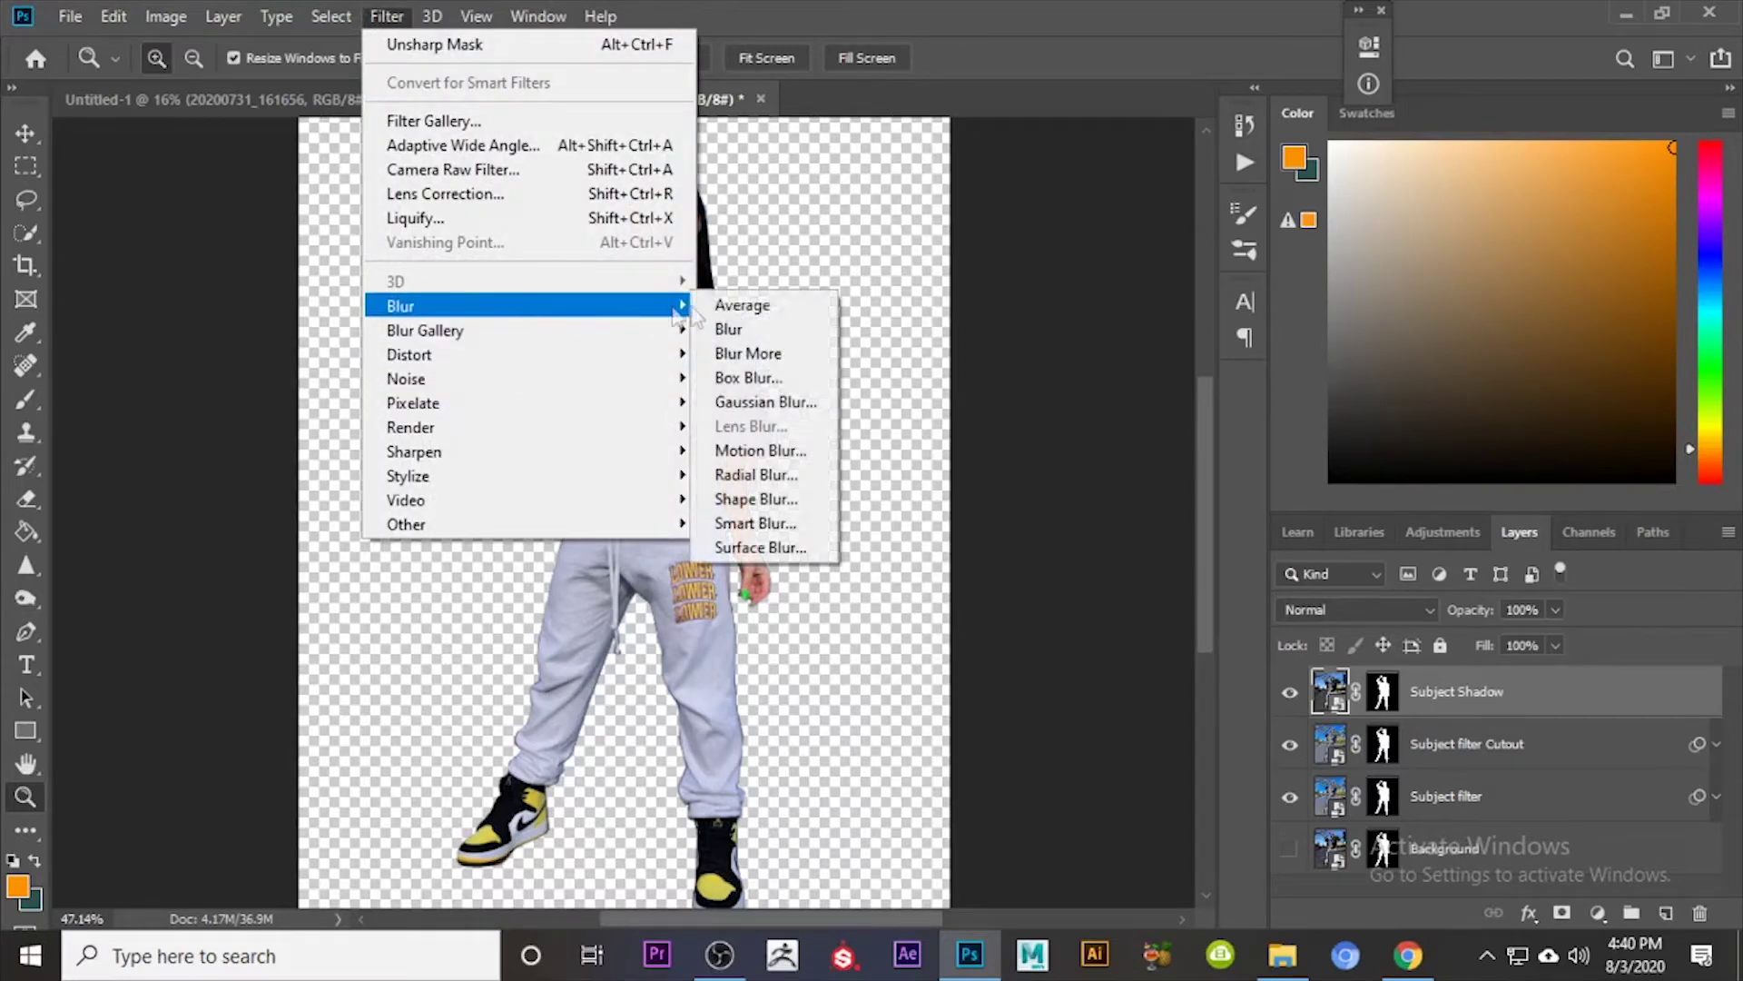
pyautogui.click(732, 545)
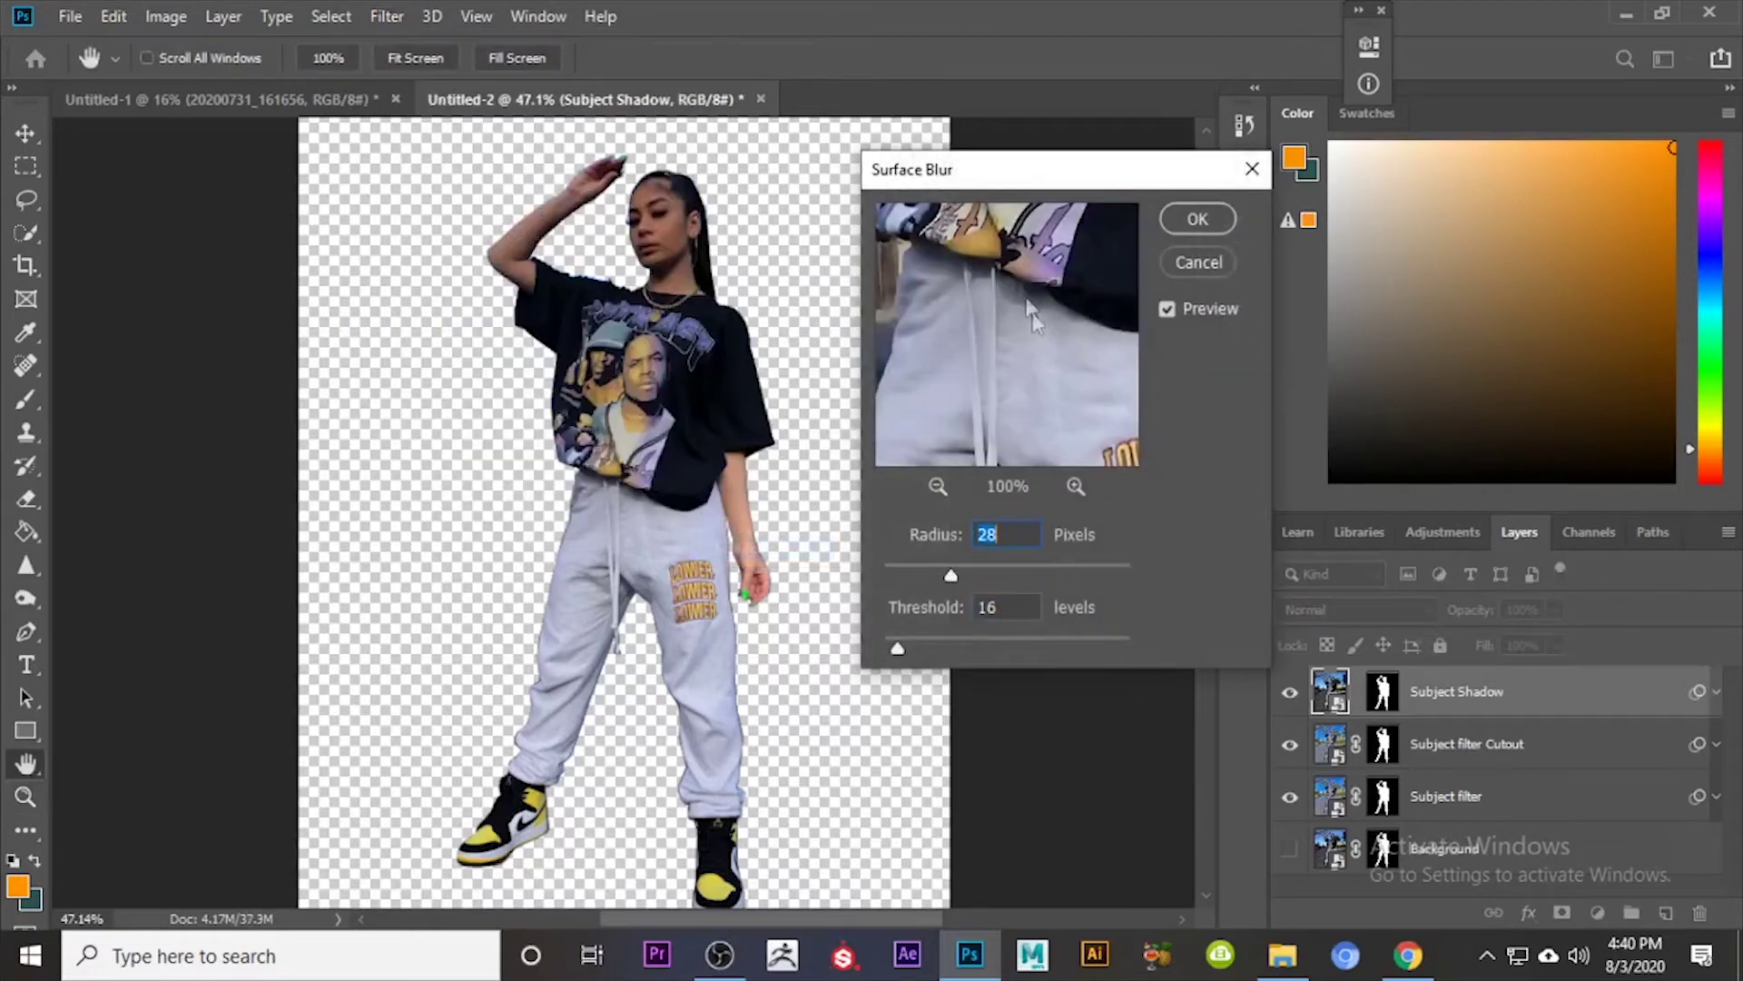
pyautogui.moveTo(1035, 319); pyautogui.dragTo(1062, 399)
pyautogui.moveTo(897, 647)
pyautogui.mouseDown()
pyautogui.moveTo(1053, 646)
pyautogui.moveTo(923, 648)
pyautogui.mouseUp()
pyautogui.moveTo(949, 576); pyautogui.dragTo(965, 577)
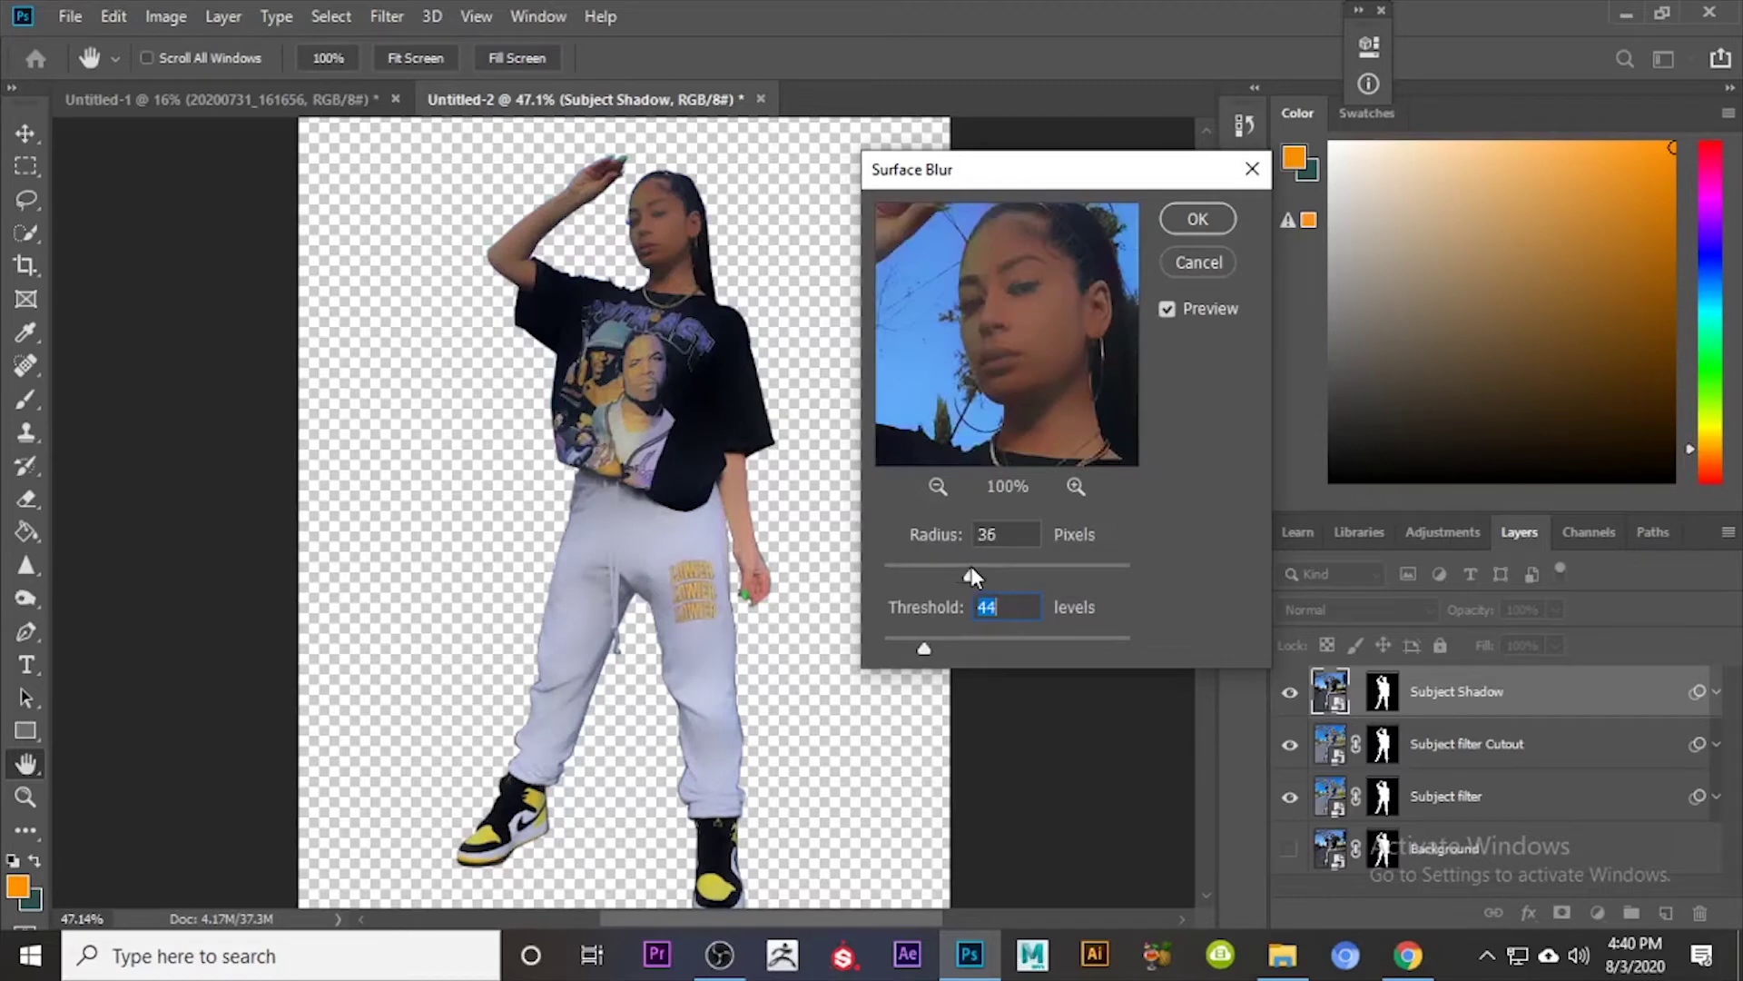
pyautogui.moveTo(923, 648); pyautogui.dragTo(994, 648)
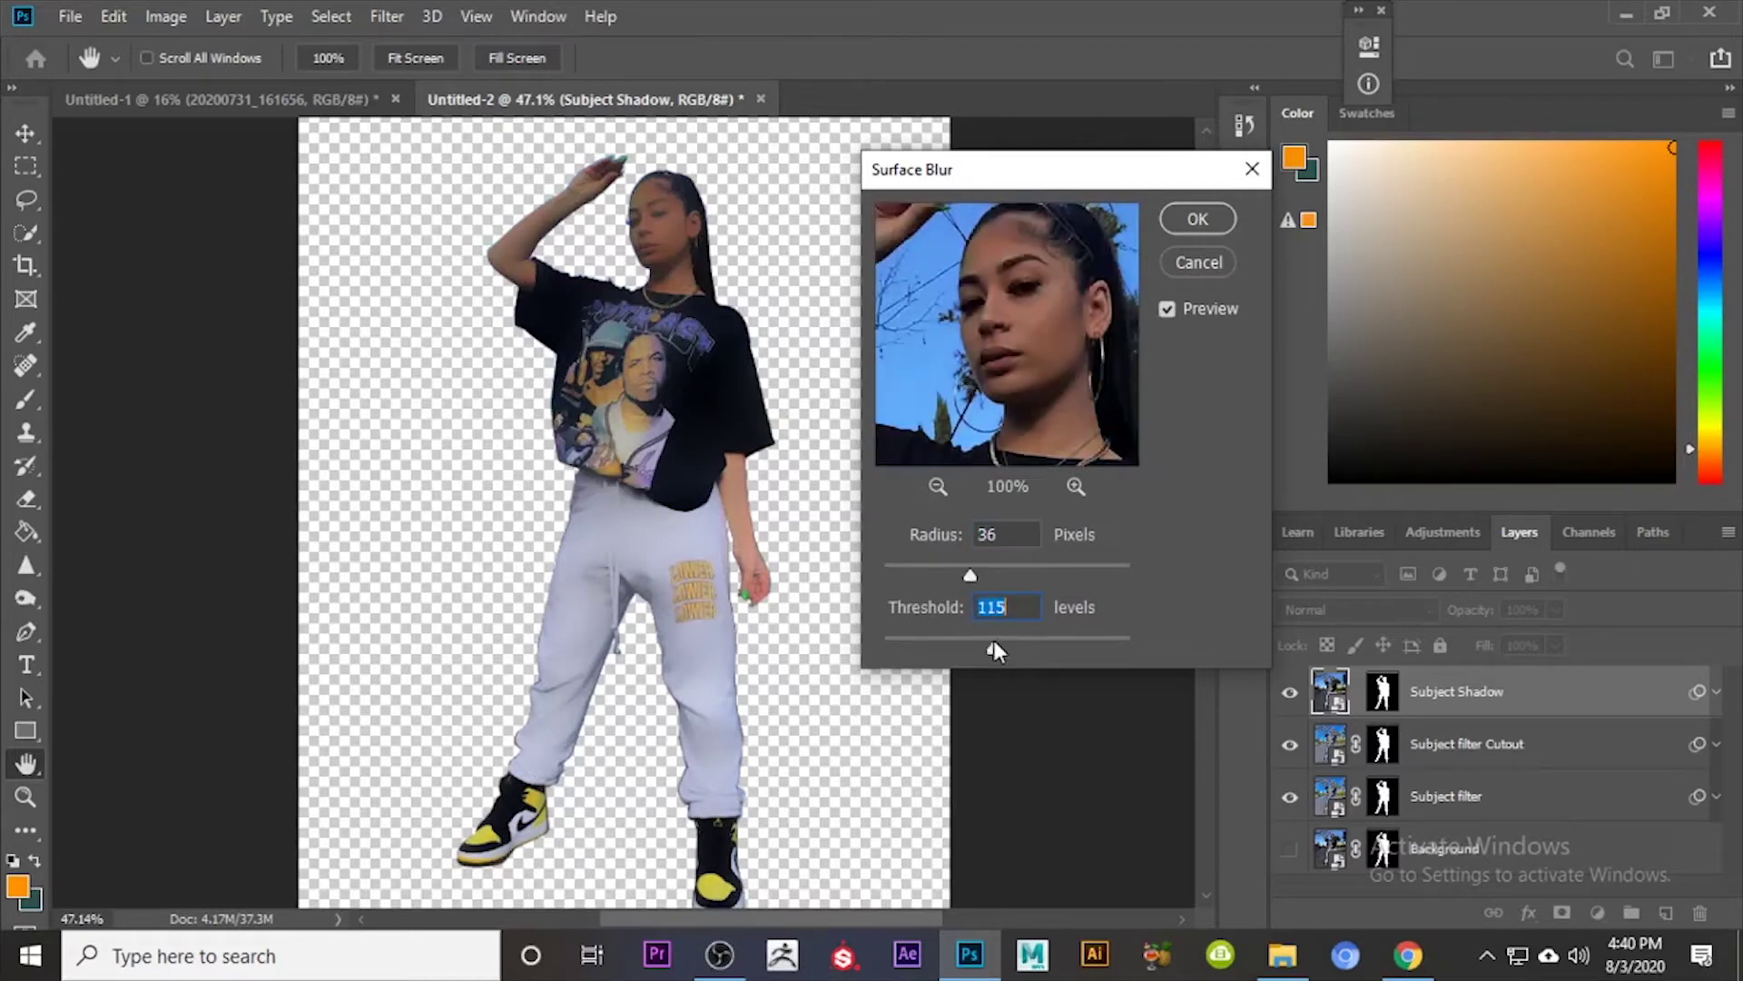
pyautogui.click(1060, 645)
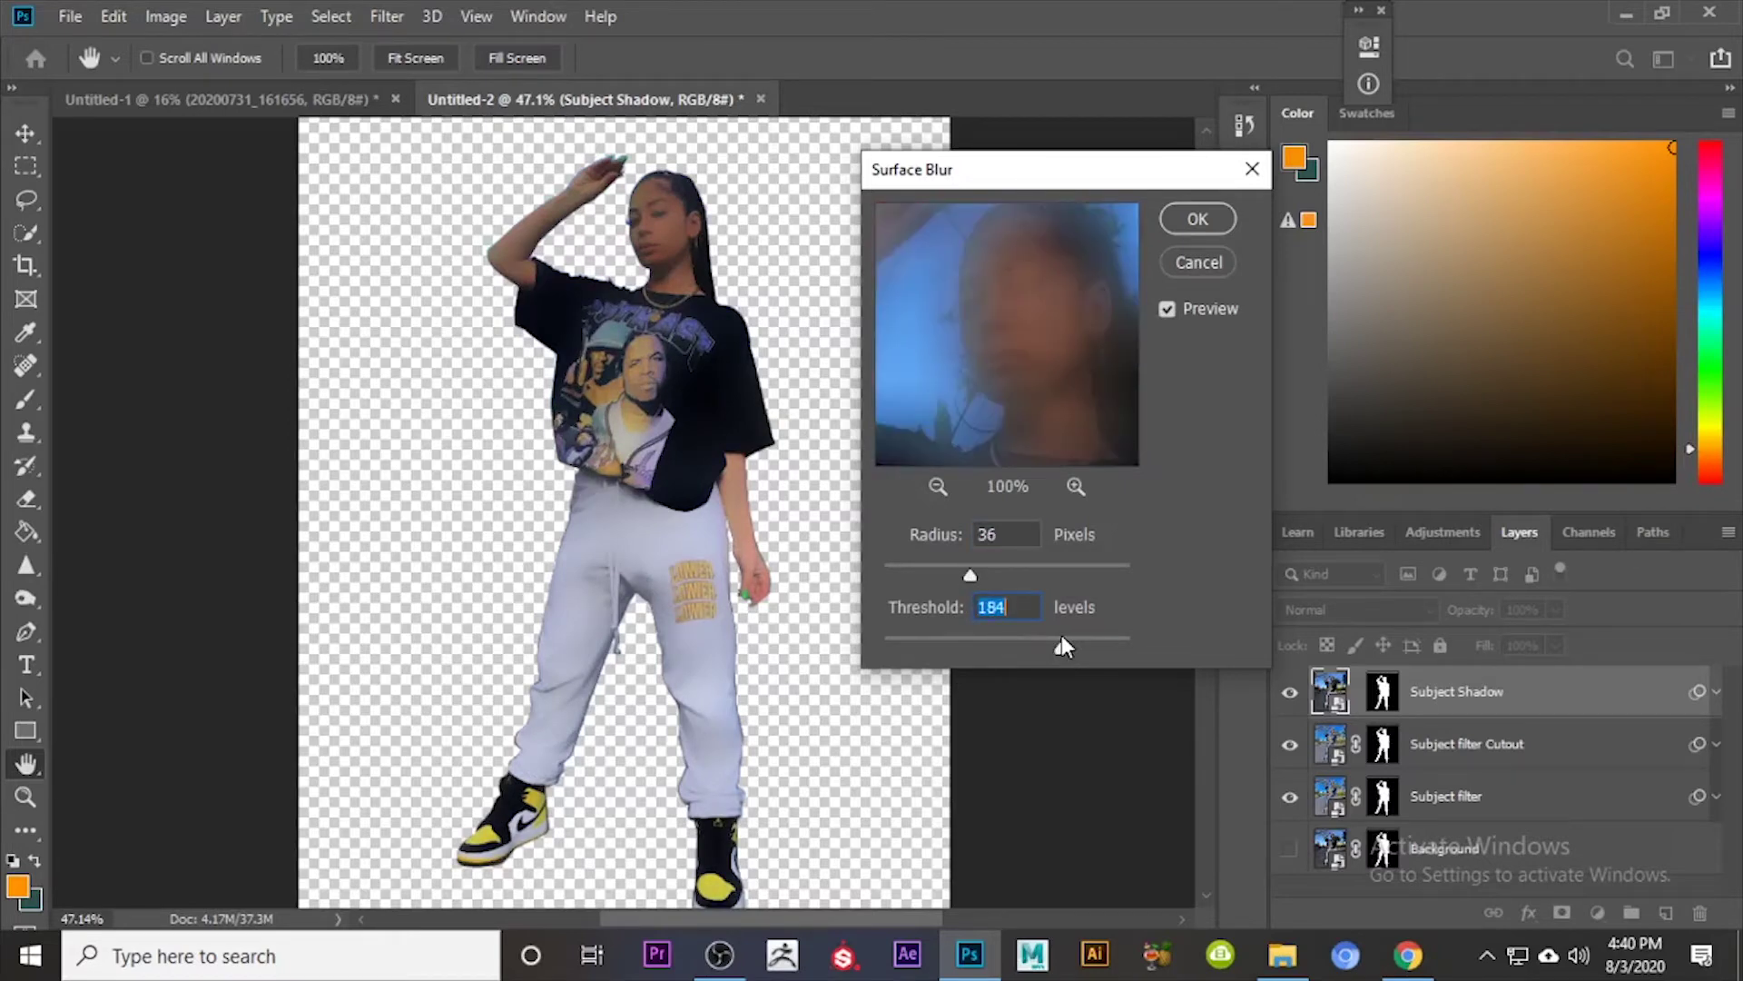
pyautogui.moveTo(1061, 646); pyautogui.dragTo(1043, 647)
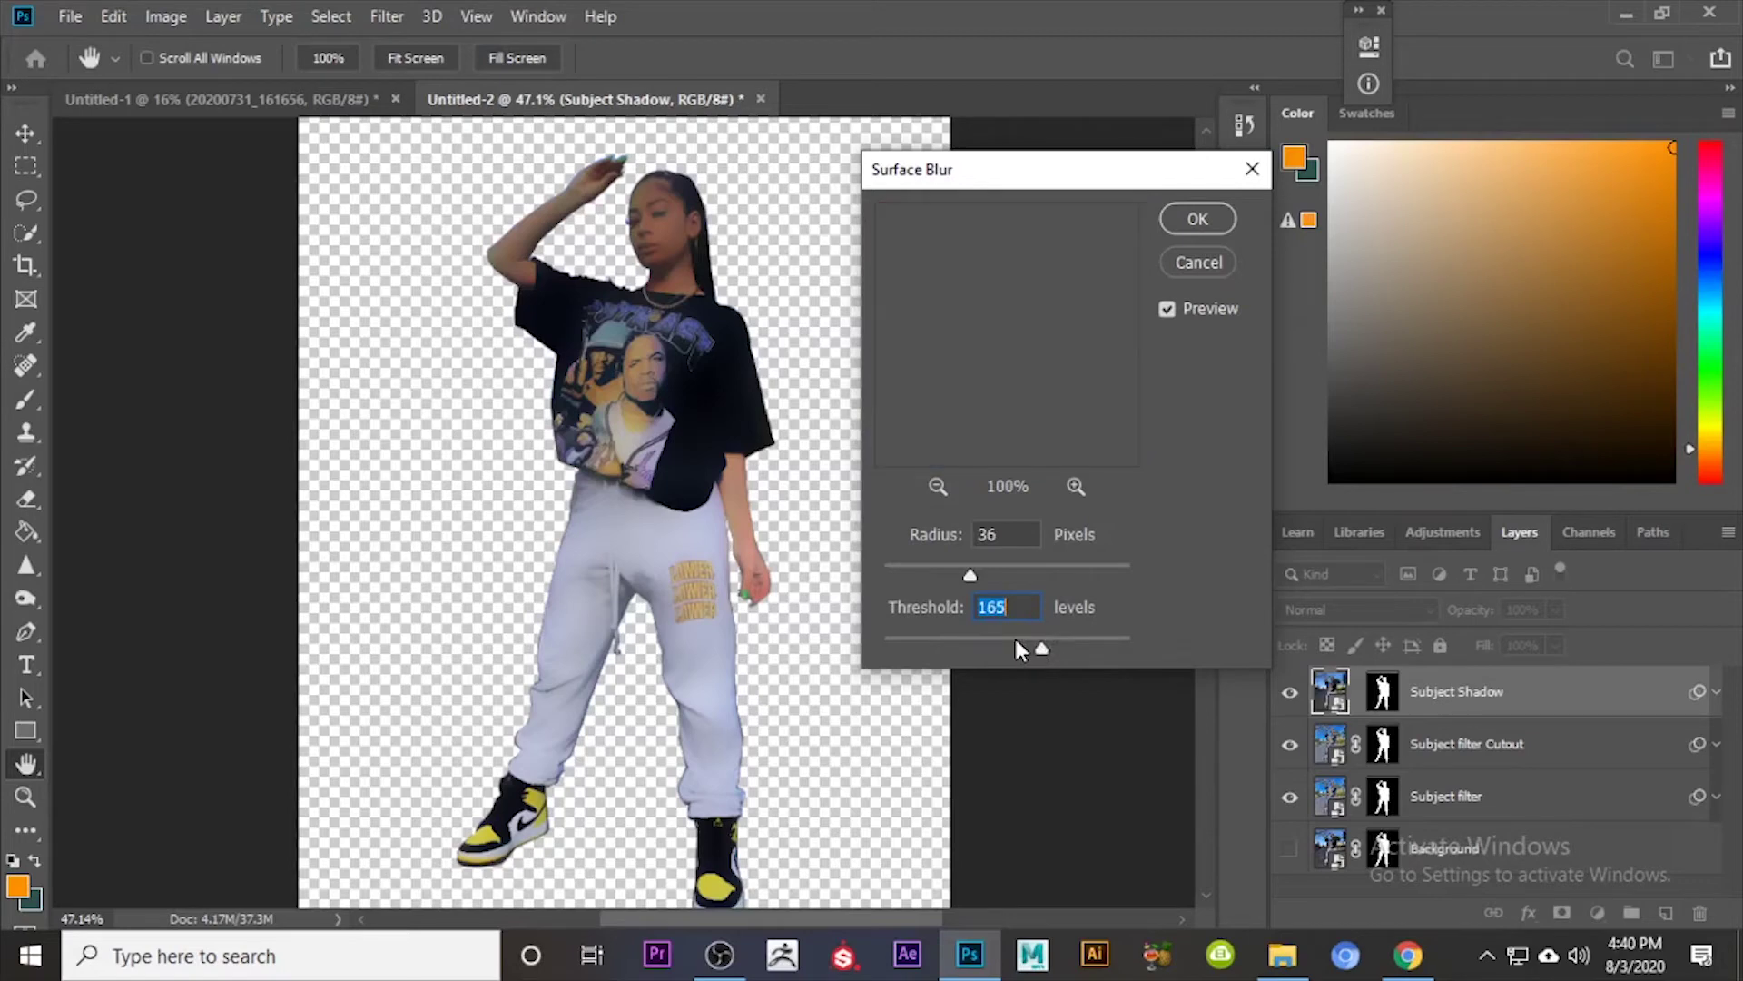
pyautogui.click(1015, 640)
pyautogui.moveTo(1013, 643); pyautogui.dragTo(1008, 645)
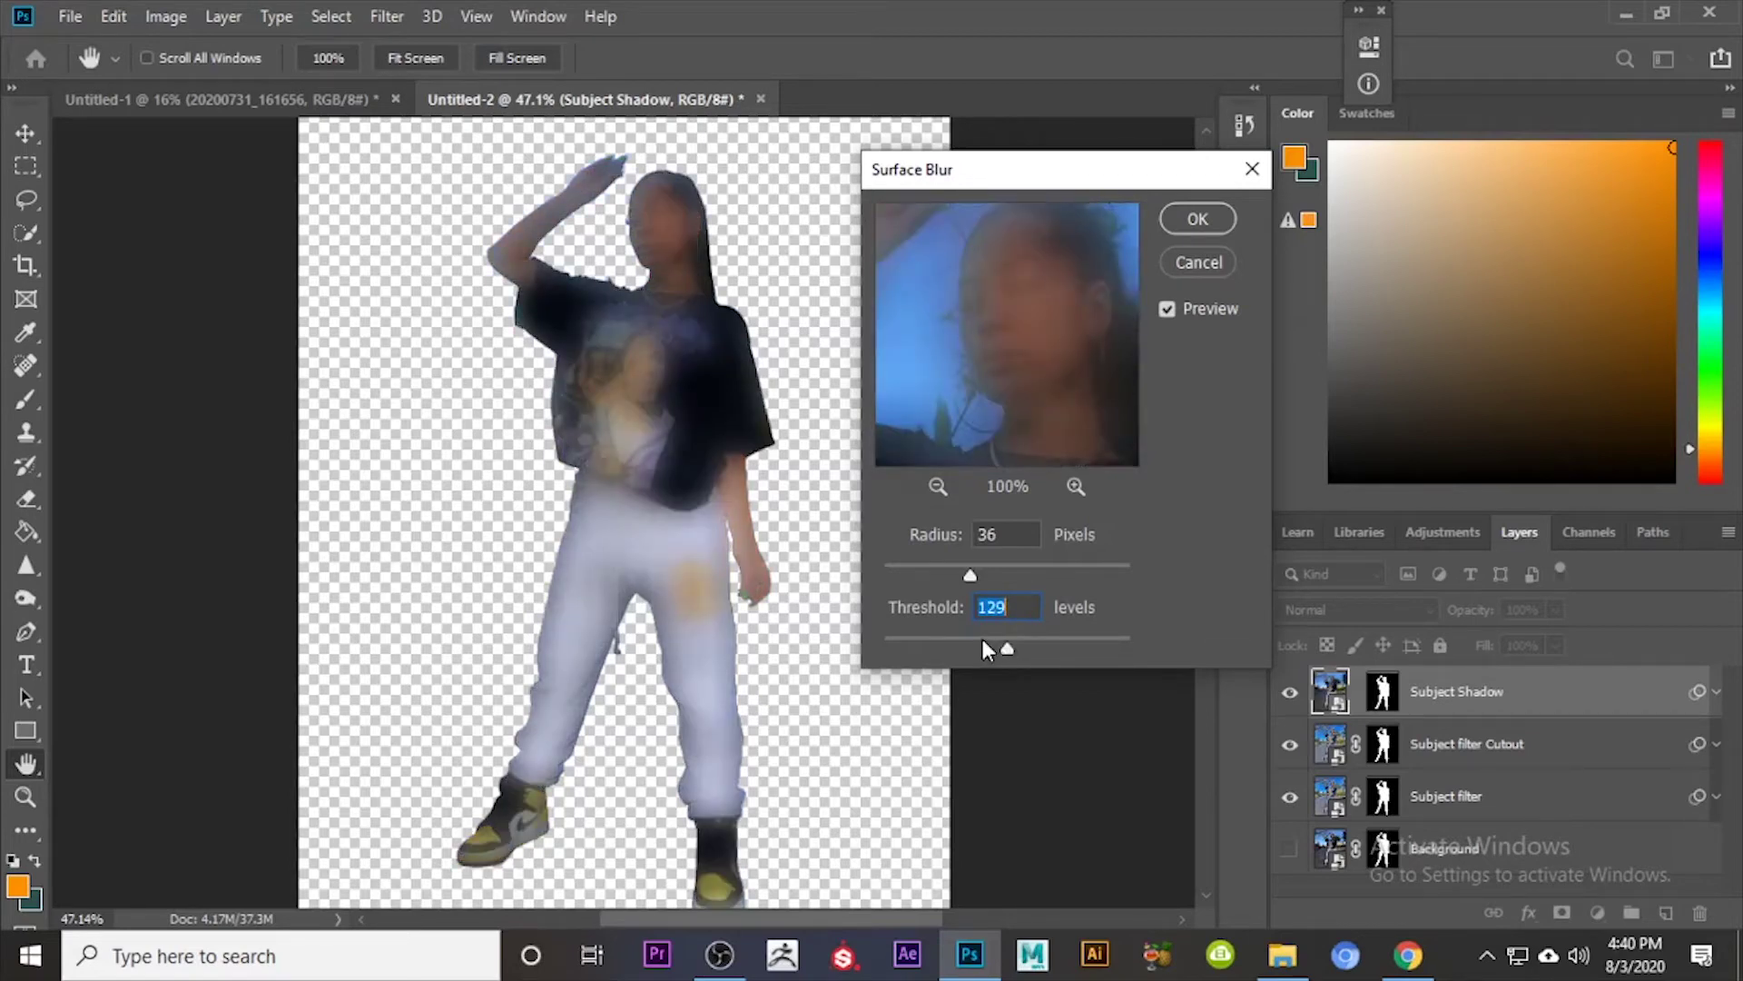
pyautogui.click(948, 641)
pyautogui.moveTo(948, 641); pyautogui.dragTo(920, 639)
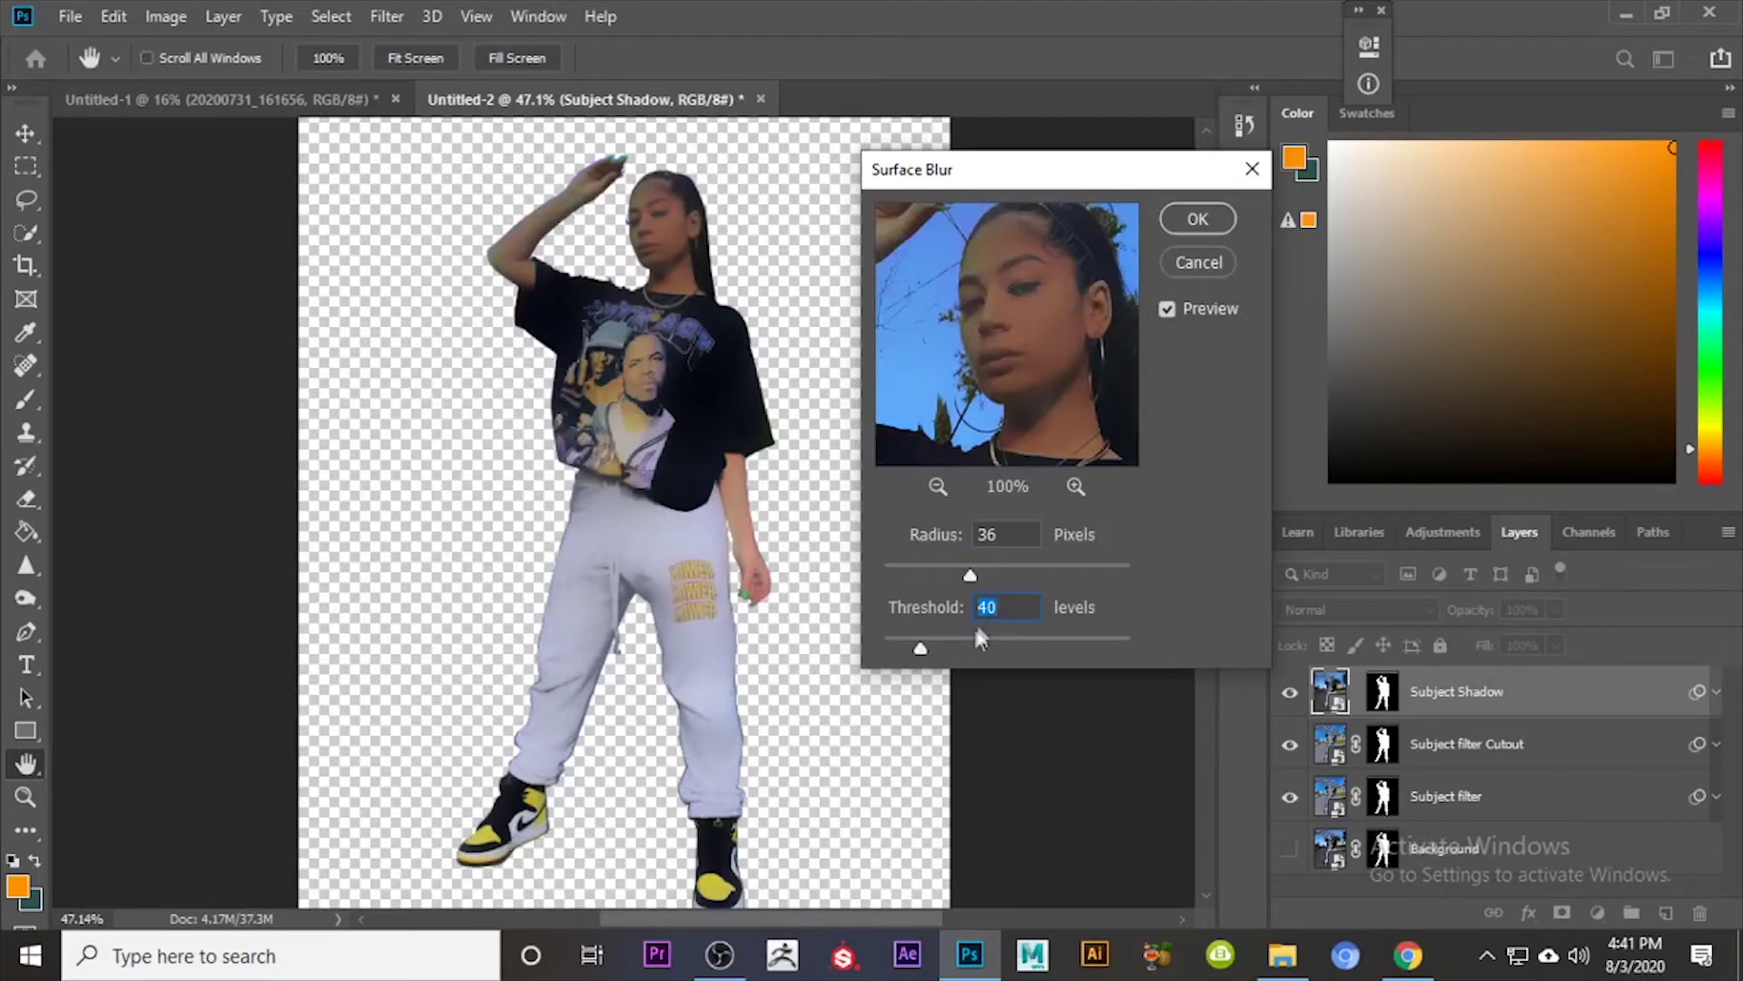
pyautogui.click(934, 641)
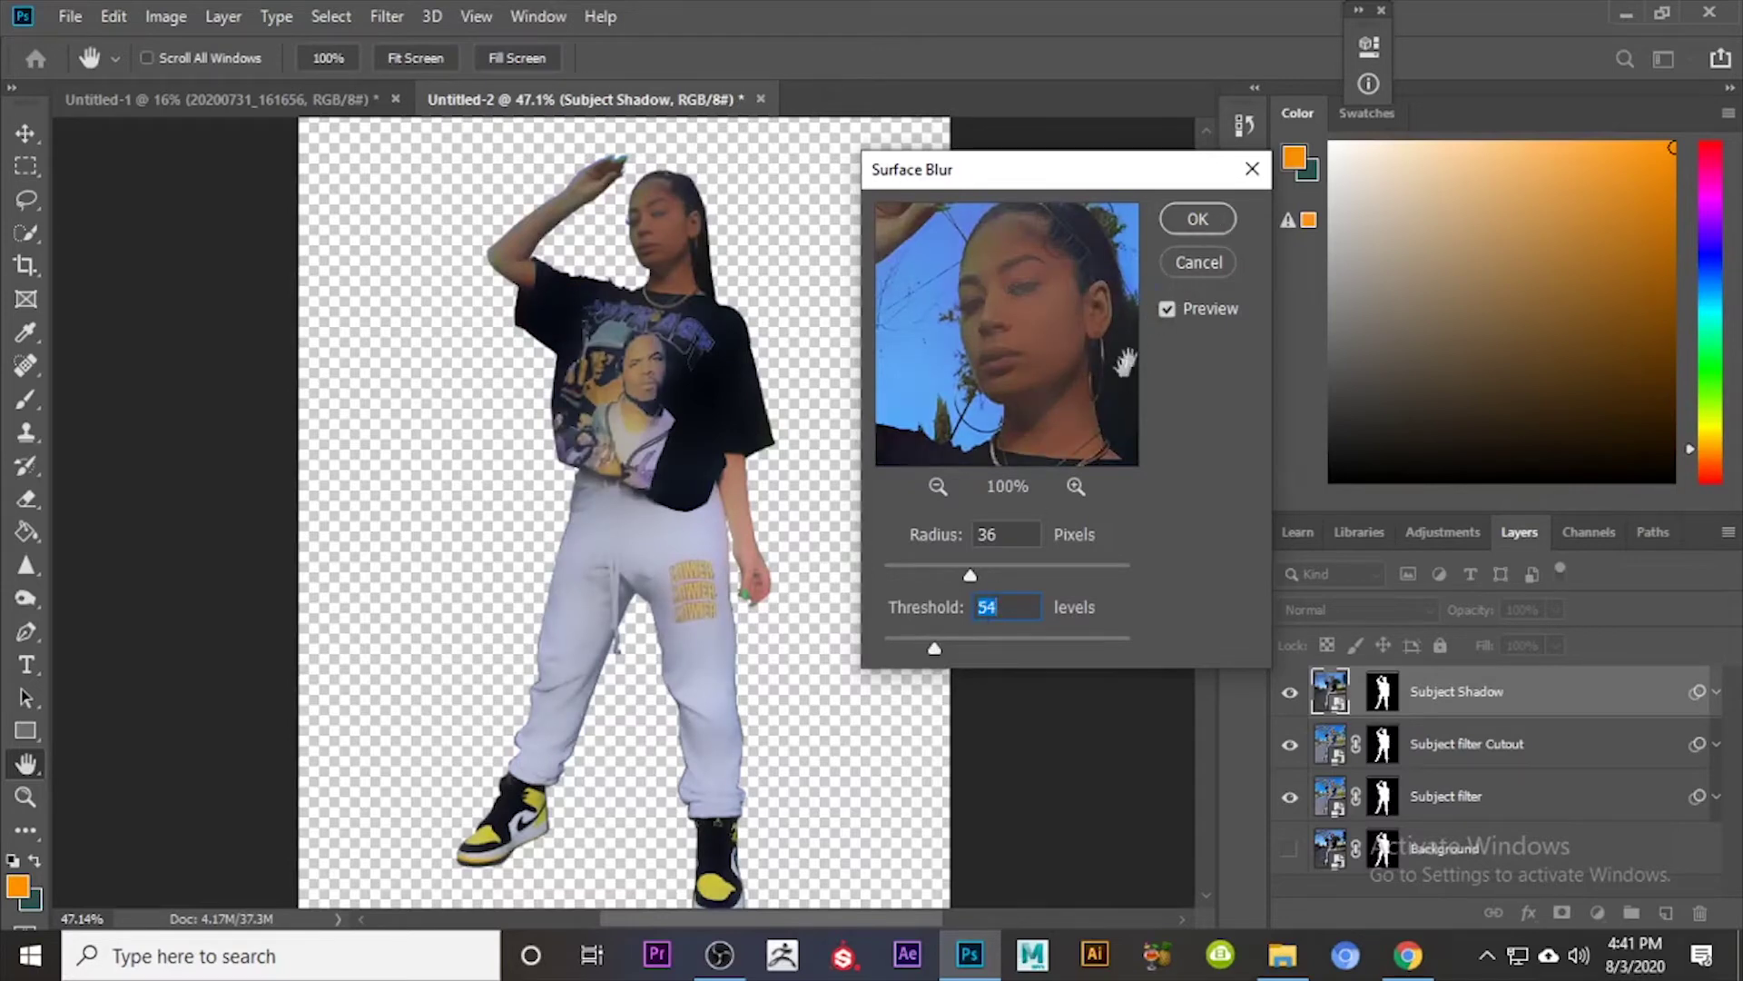
pyautogui.click(1199, 220)
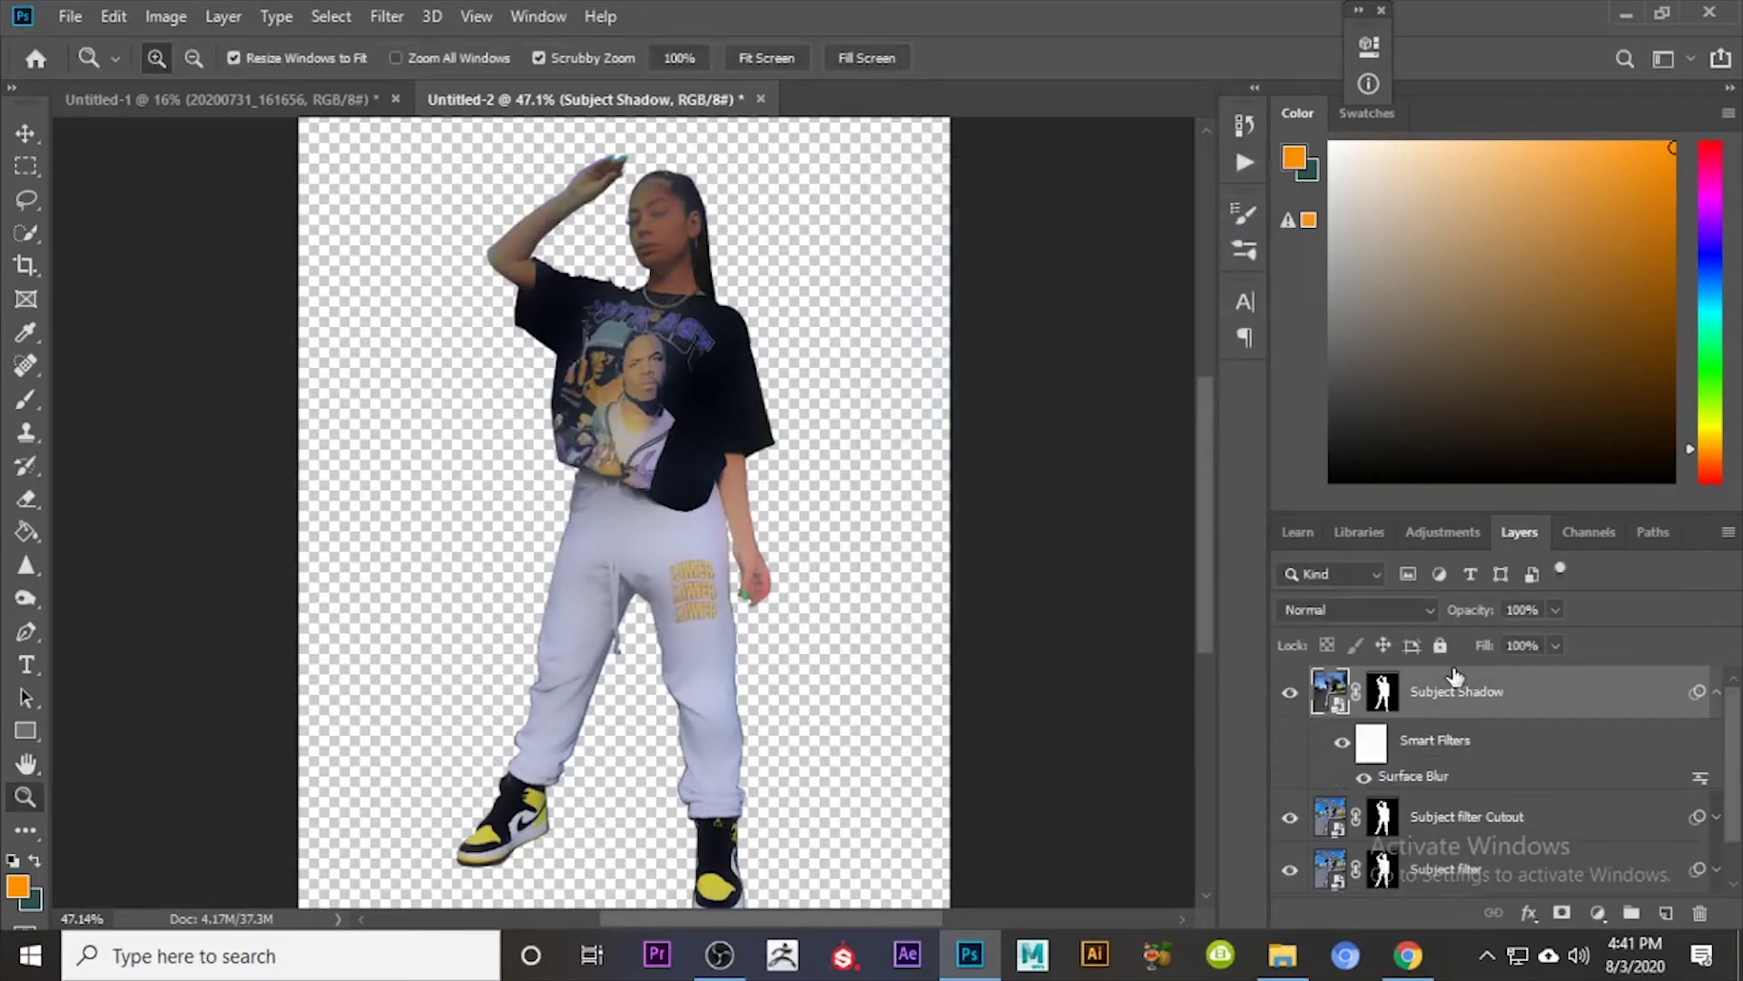
# Step: Try the Sketch > Stamp effect from the Filter Gallery, then undo it
pyautogui.click(387, 16)
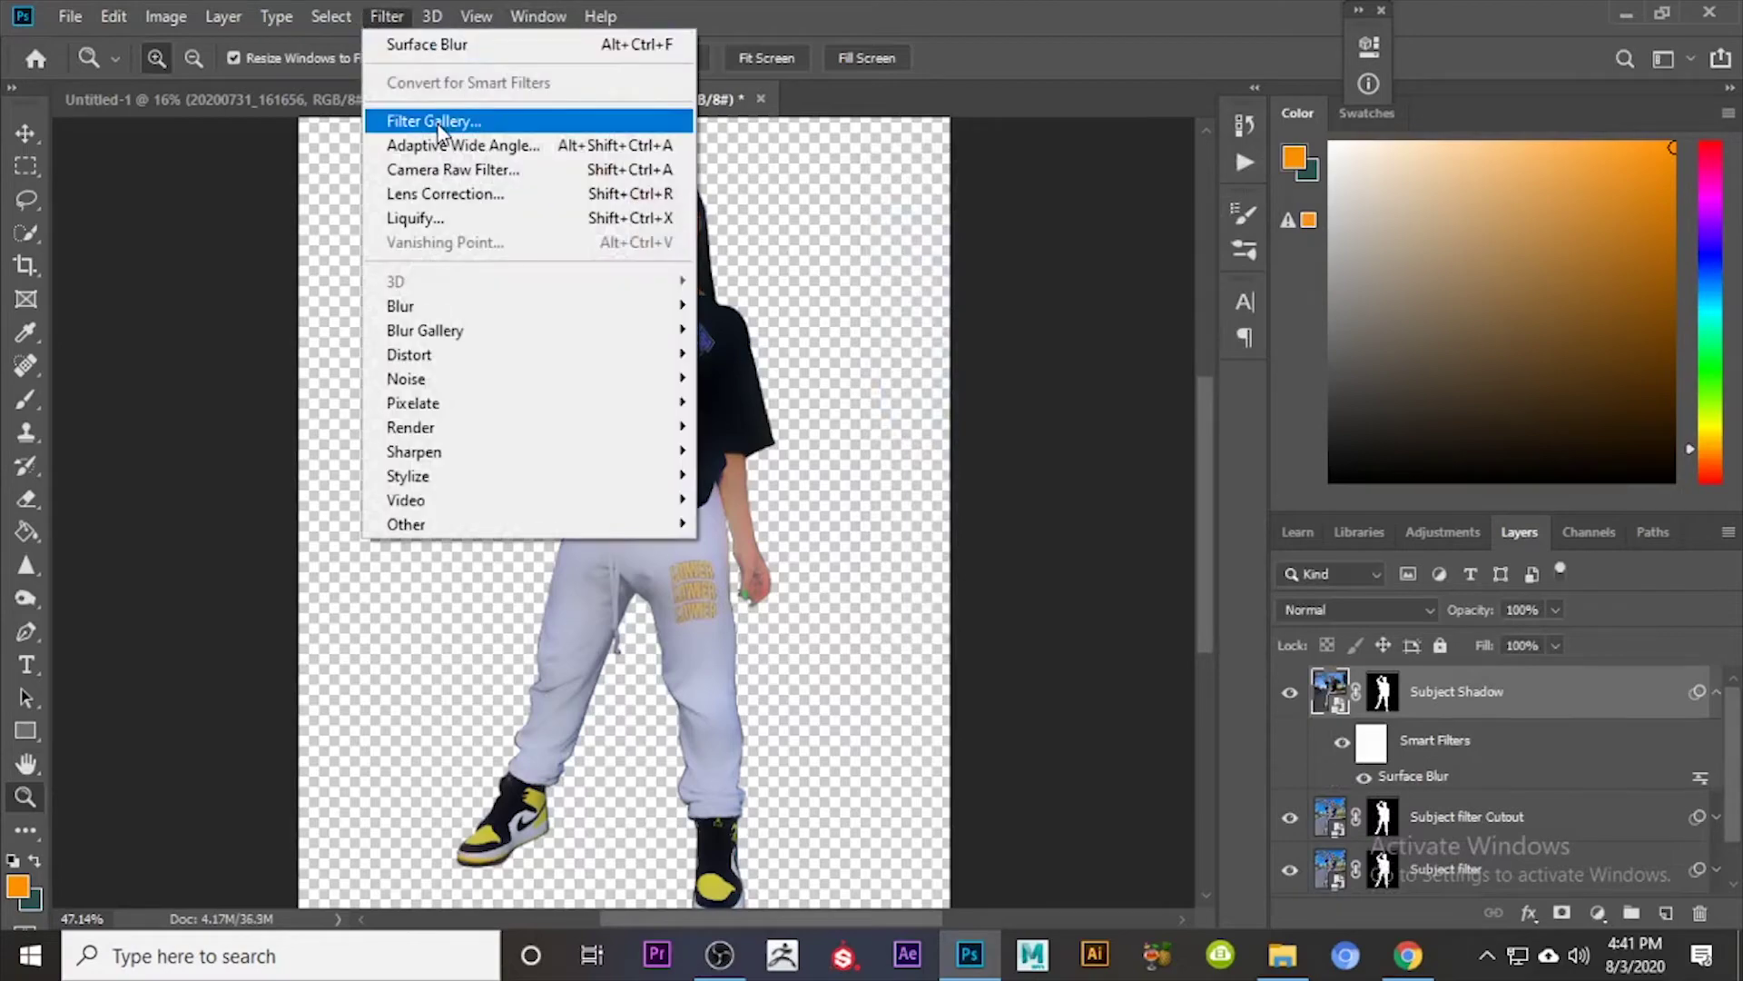
pyautogui.click(439, 123)
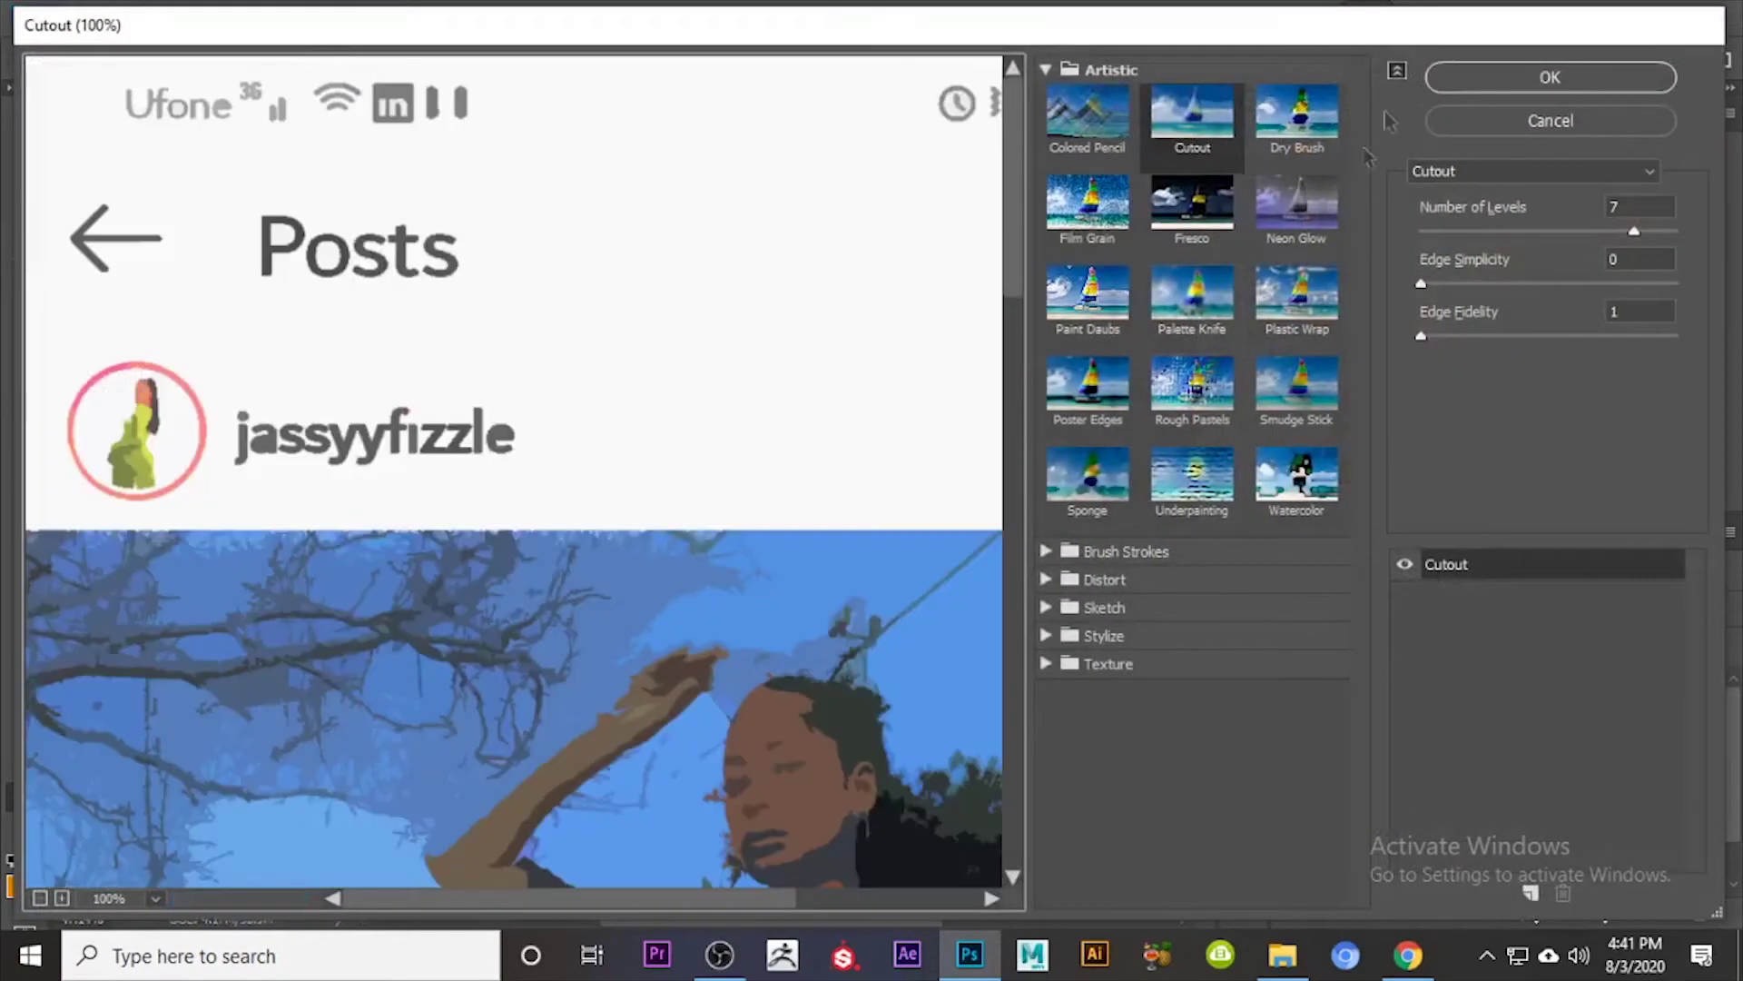
pyautogui.click(1045, 608)
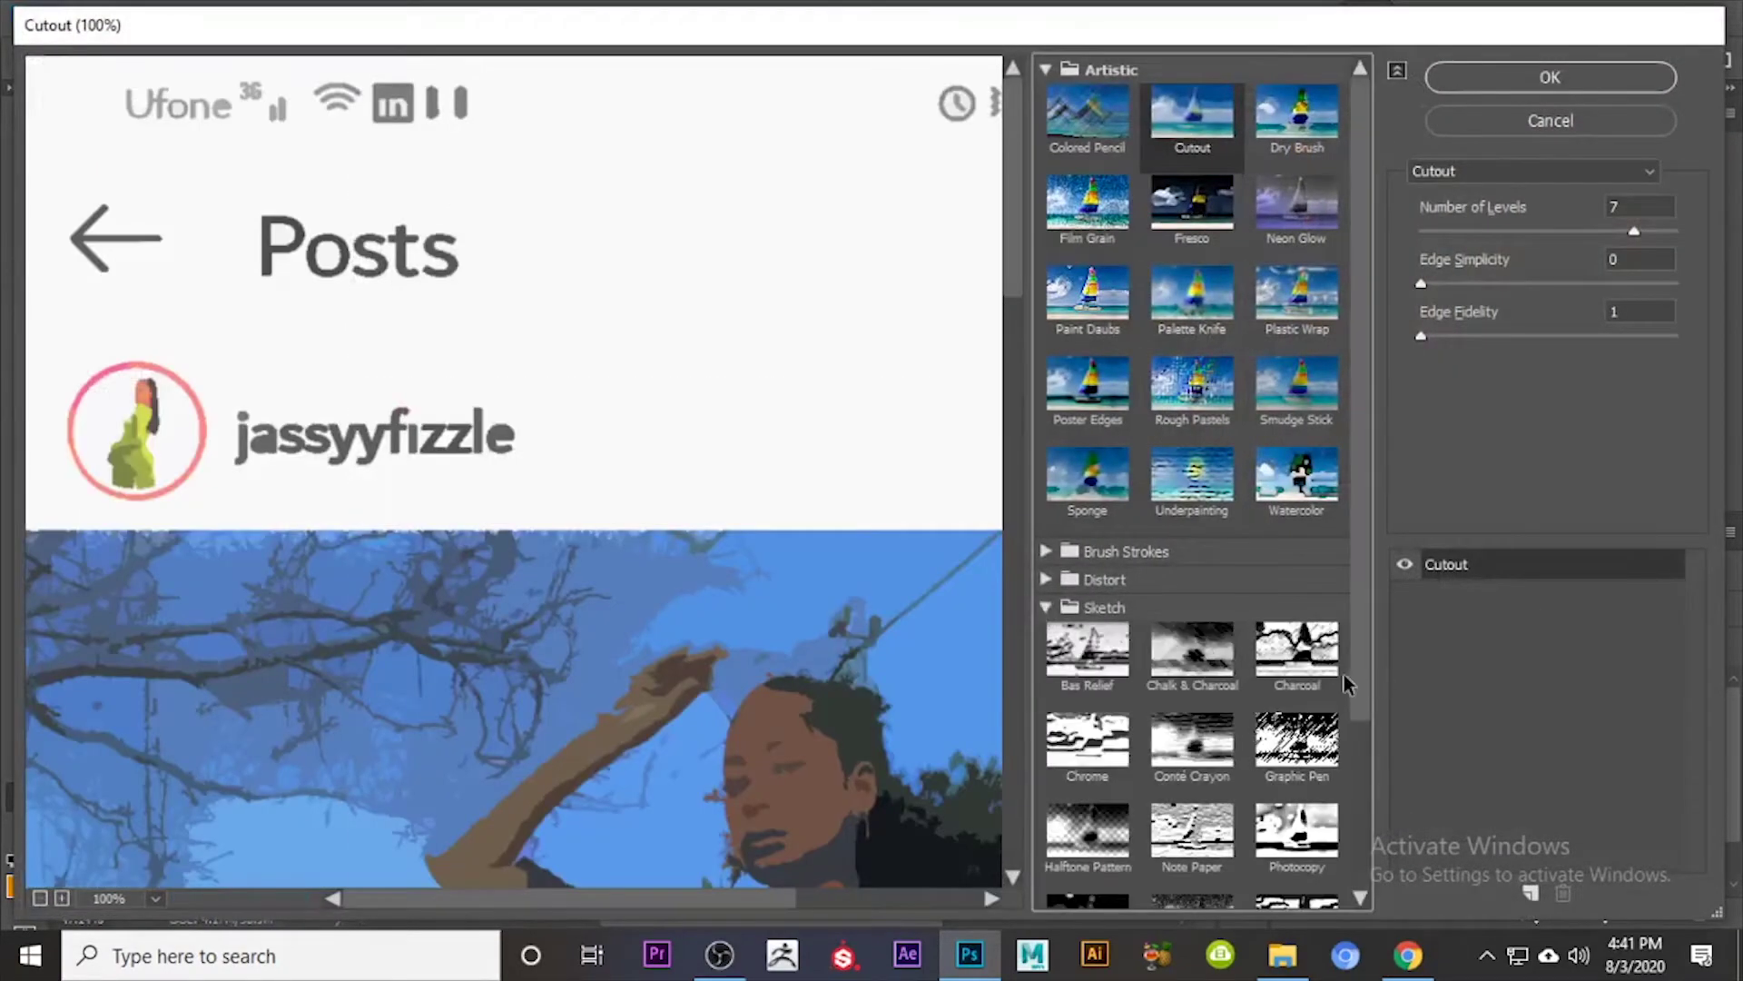
pyautogui.scroll(-3, 1289, 690)
pyautogui.click(1310, 715)
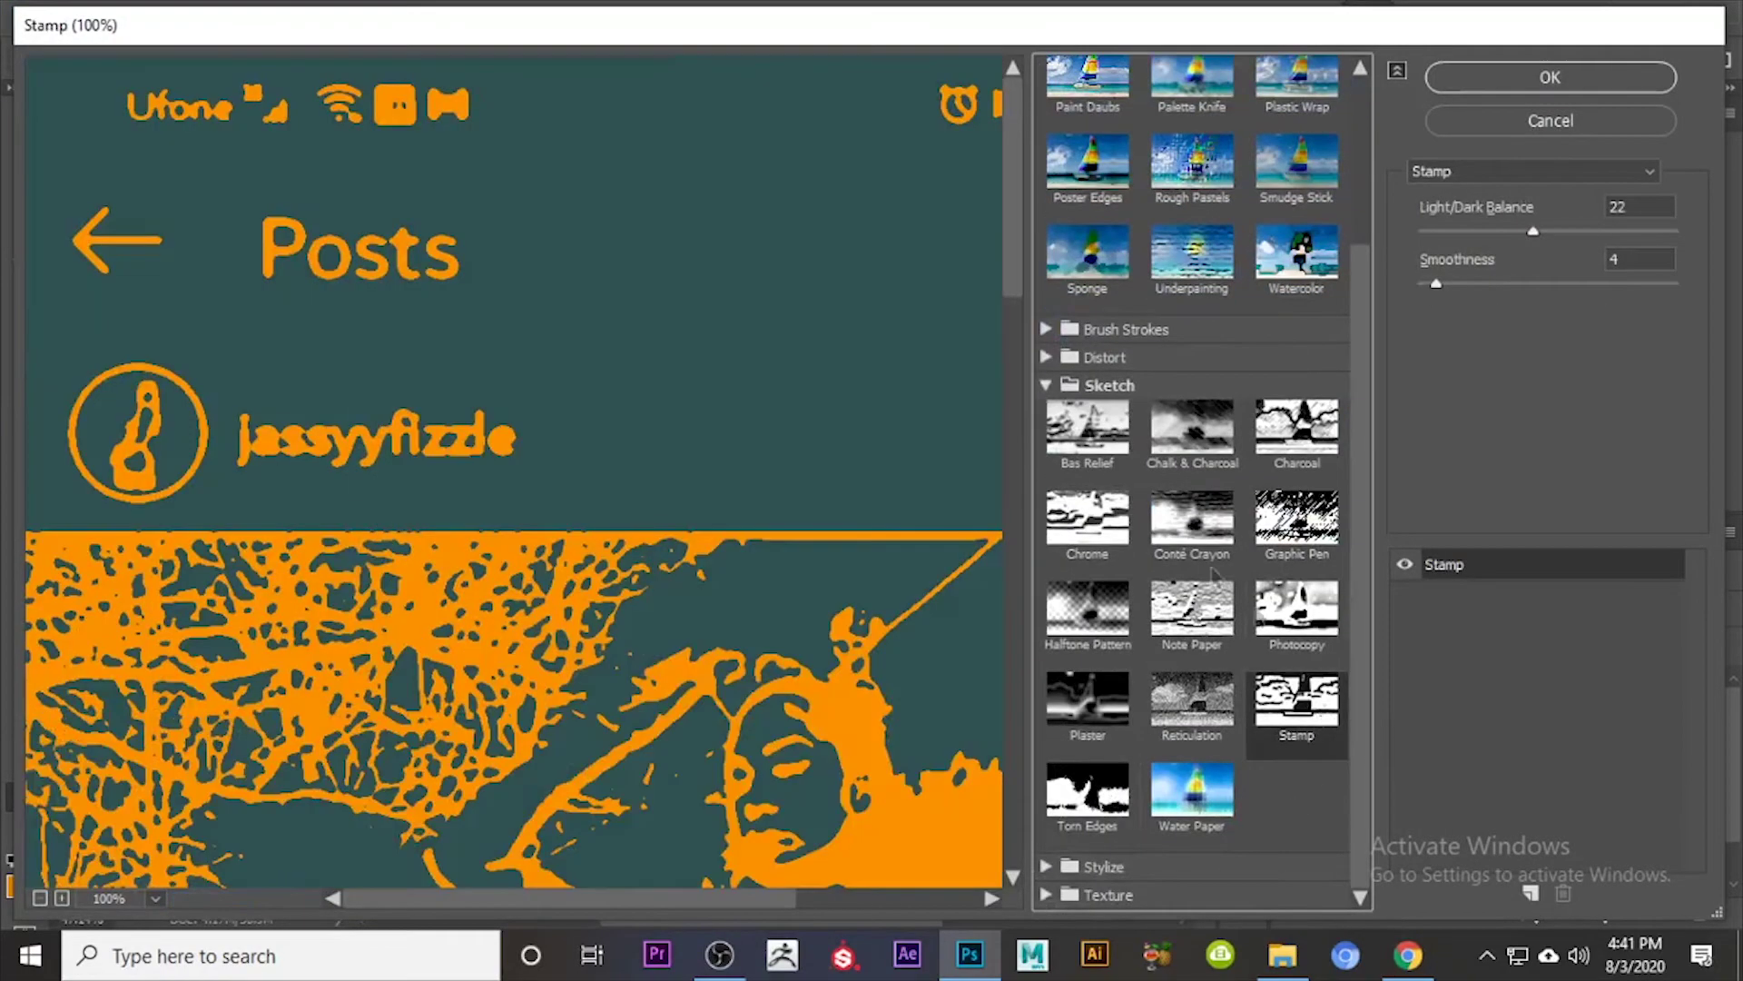
pyautogui.click(1517, 77)
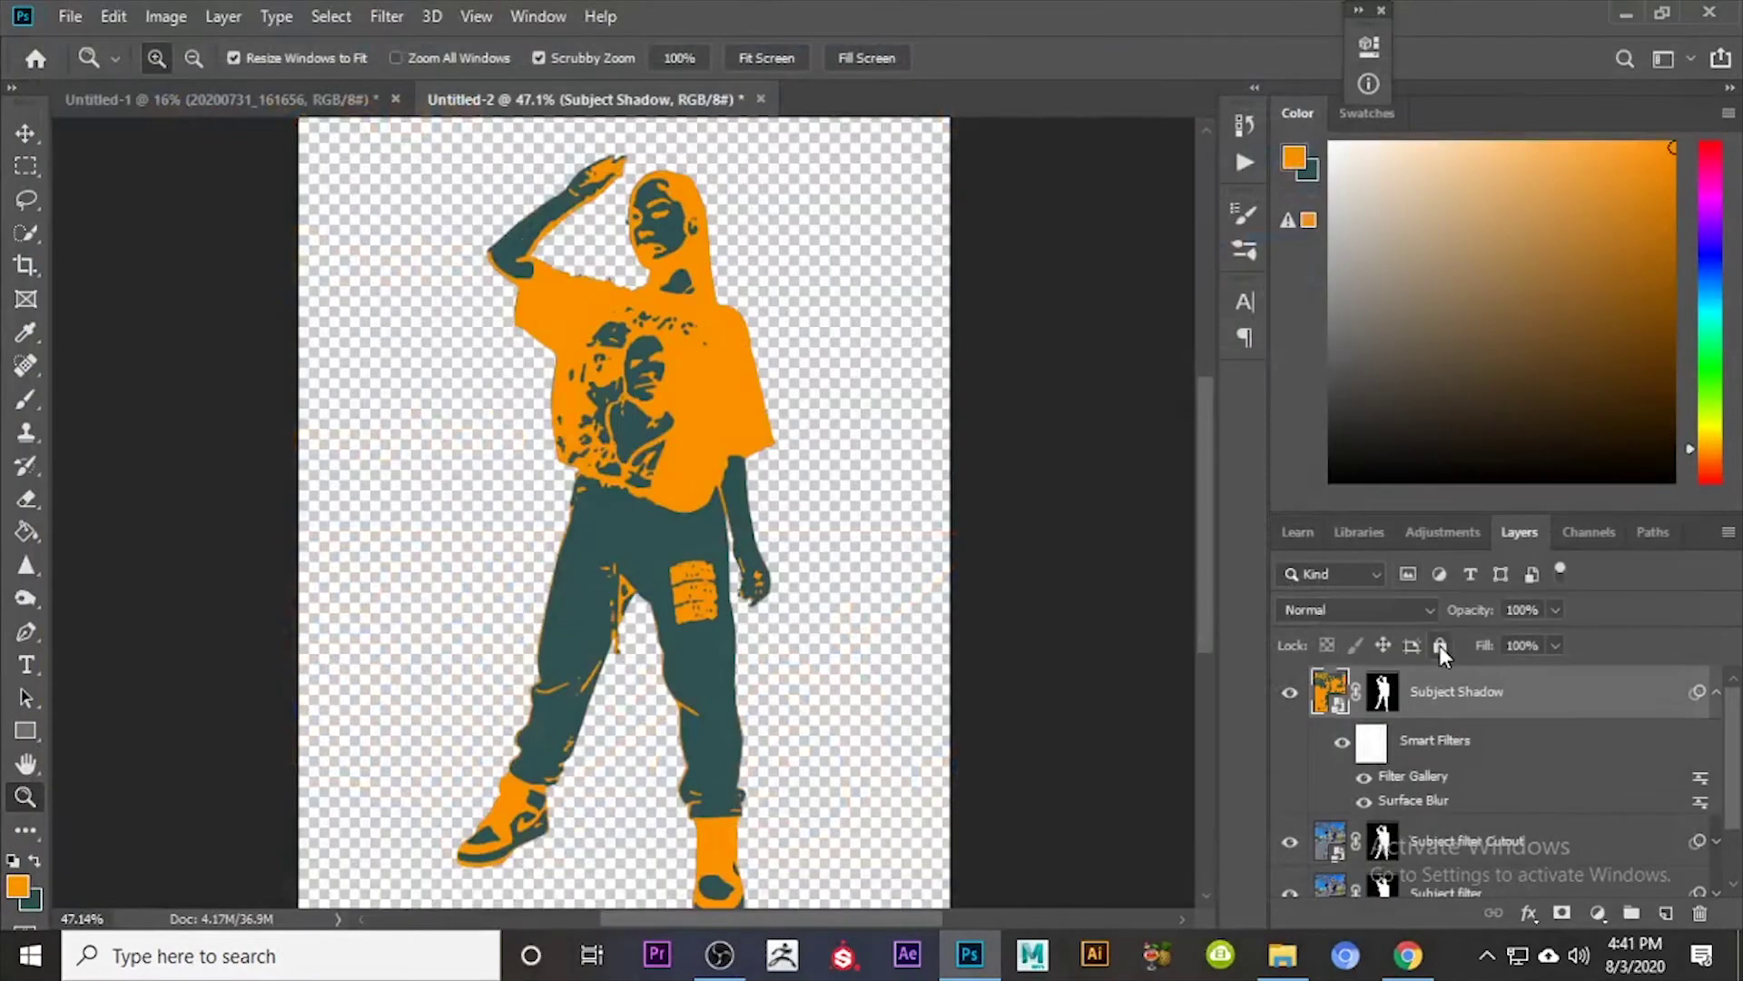
pyautogui.hotkey('ctrl', 'z')
# Step: Reapply Stamp with Light/Dark Balance 4 and Smoothness 4
pyautogui.click(387, 16)
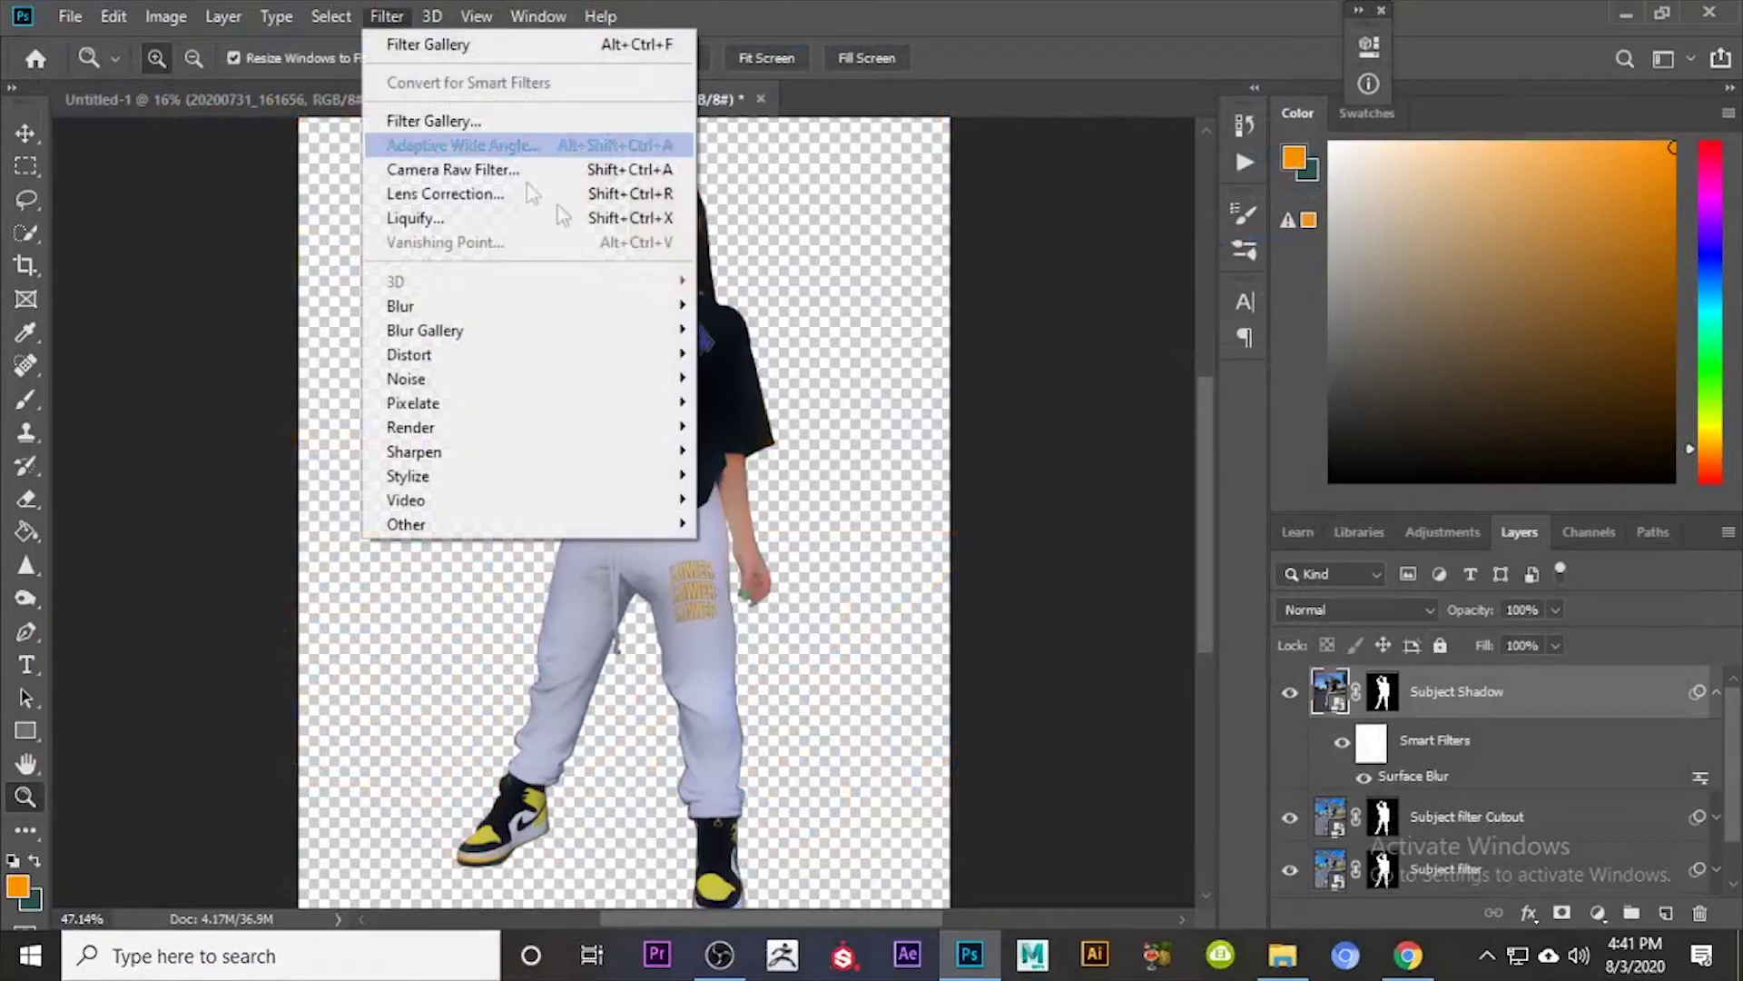
pyautogui.click(494, 122)
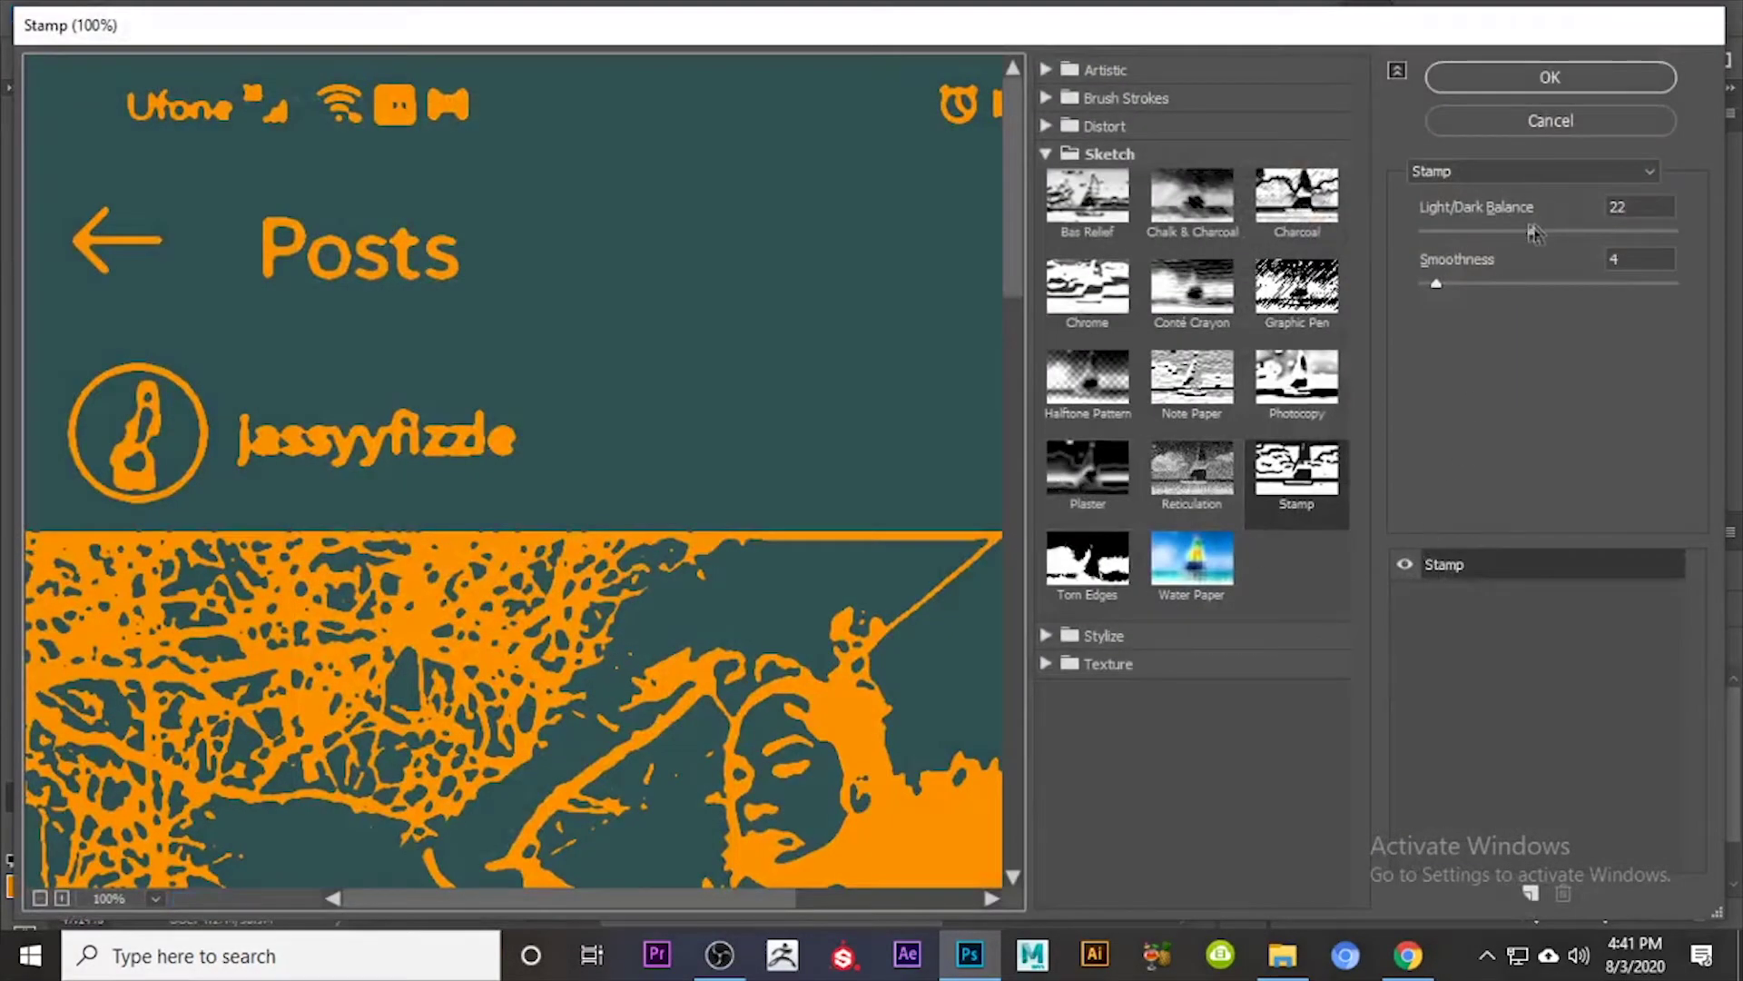
pyautogui.moveTo(1533, 232); pyautogui.dragTo(1484, 233)
pyautogui.moveTo(712, 362); pyautogui.dragTo(512, 173)
pyautogui.moveTo(633, 511); pyautogui.dragTo(581, 360)
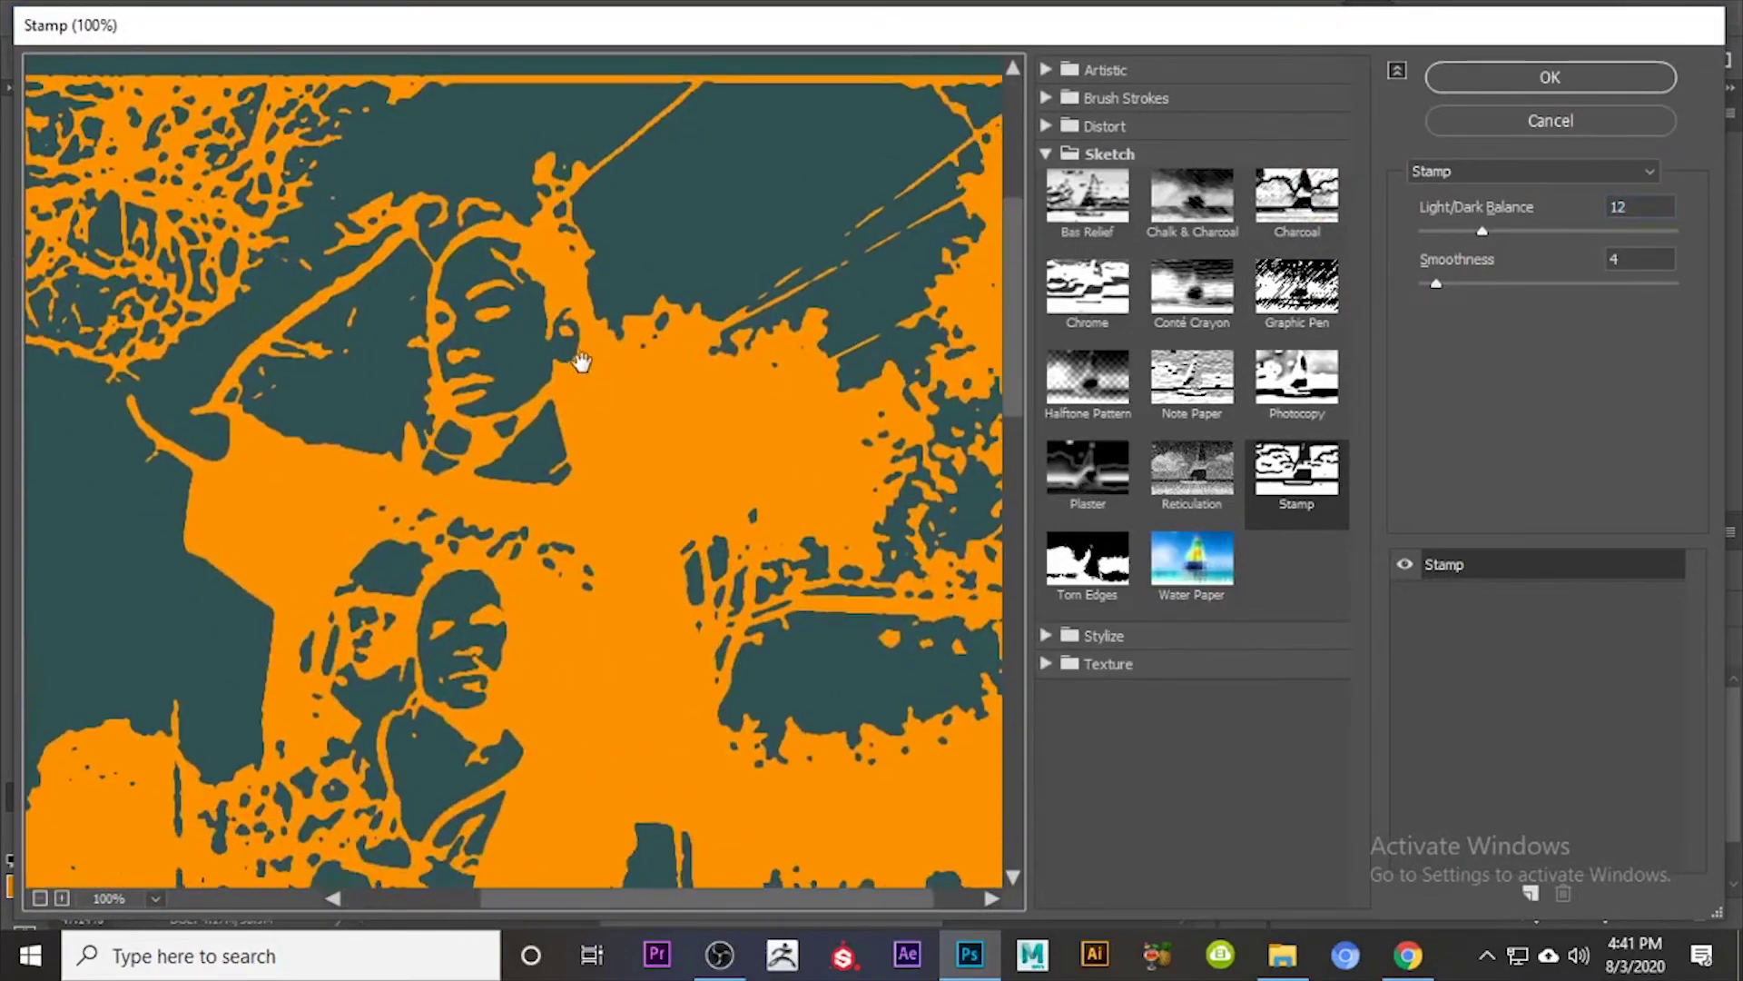
pyautogui.moveTo(1484, 233)
pyautogui.mouseDown()
pyautogui.moveTo(1447, 233)
pyautogui.moveTo(1506, 232)
pyautogui.mouseUp()
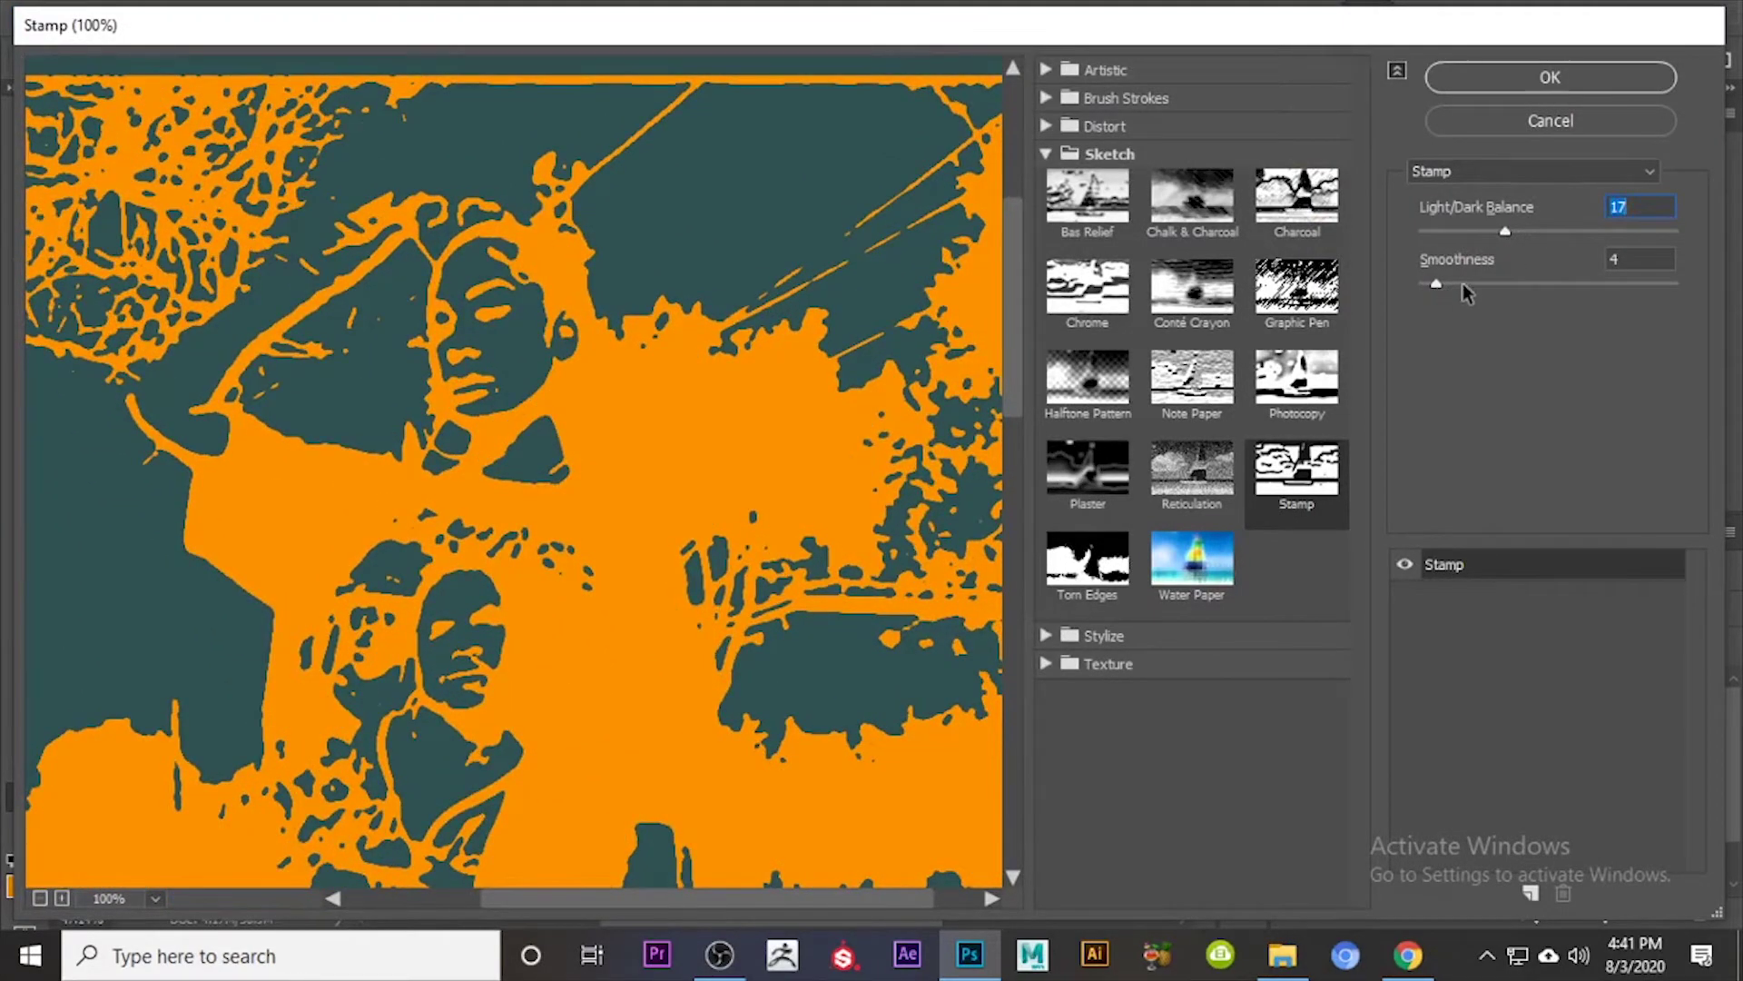
pyautogui.moveTo(1506, 232)
pyautogui.mouseDown()
pyautogui.moveTo(1546, 238)
pyautogui.moveTo(1498, 234)
pyautogui.mouseUp()
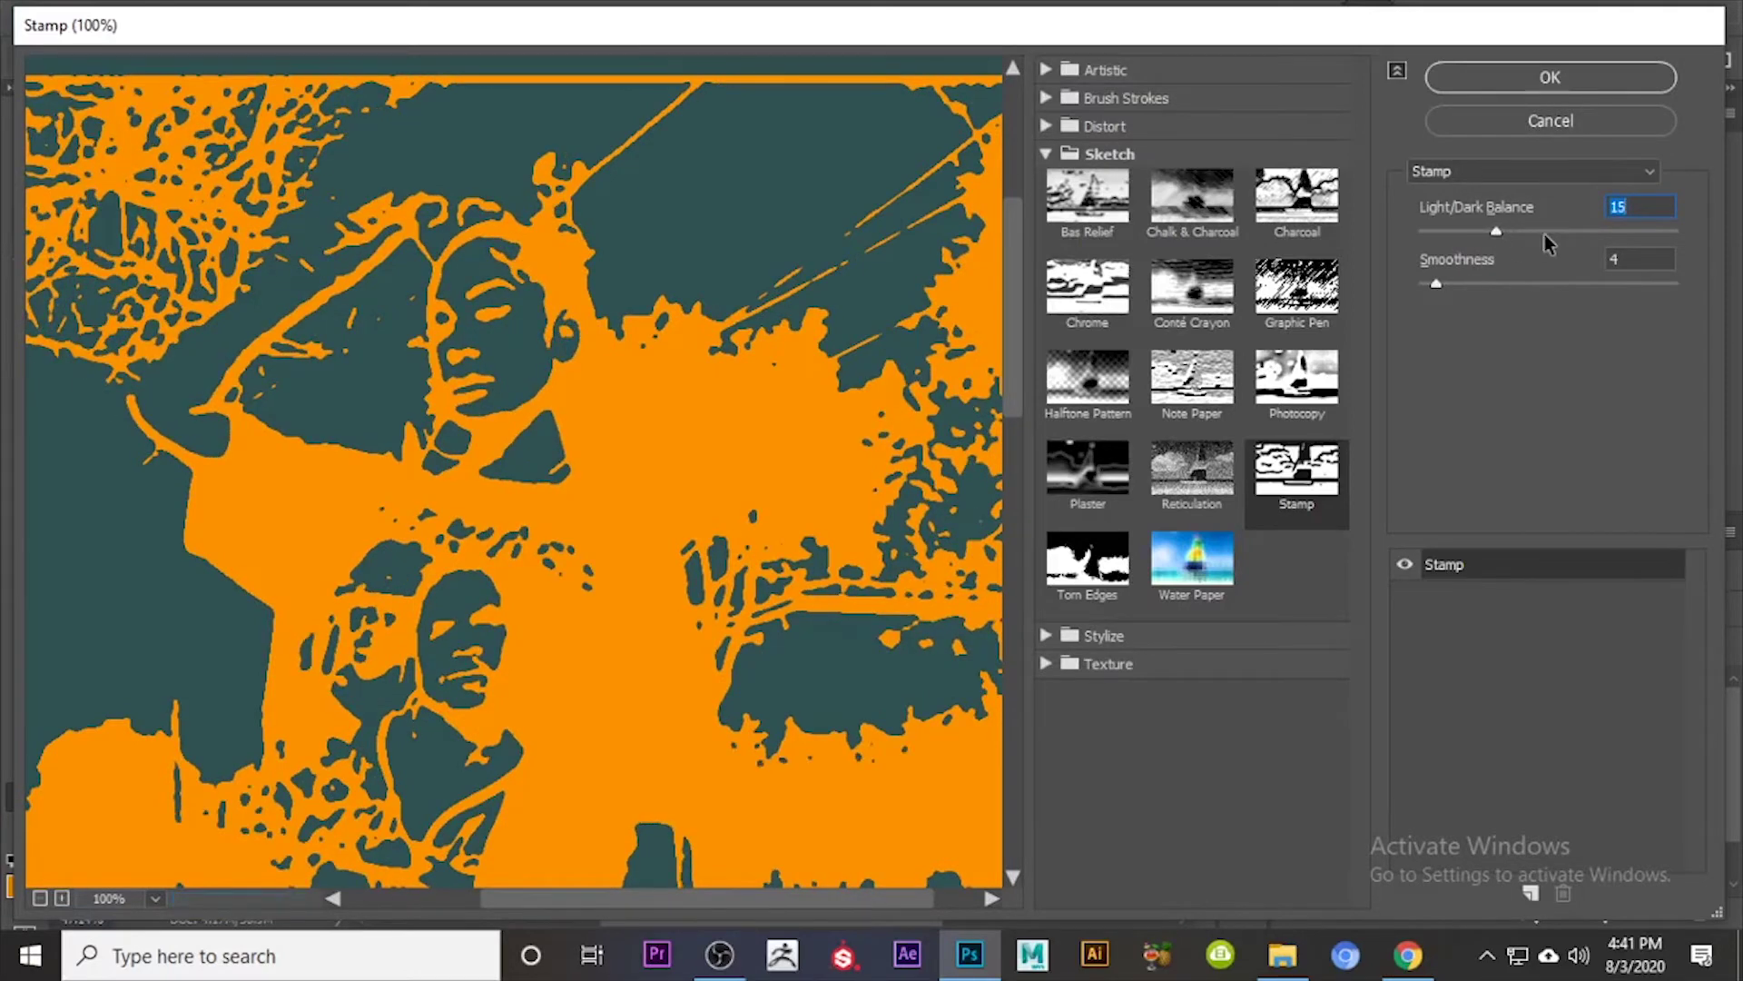
pyautogui.click(1526, 233)
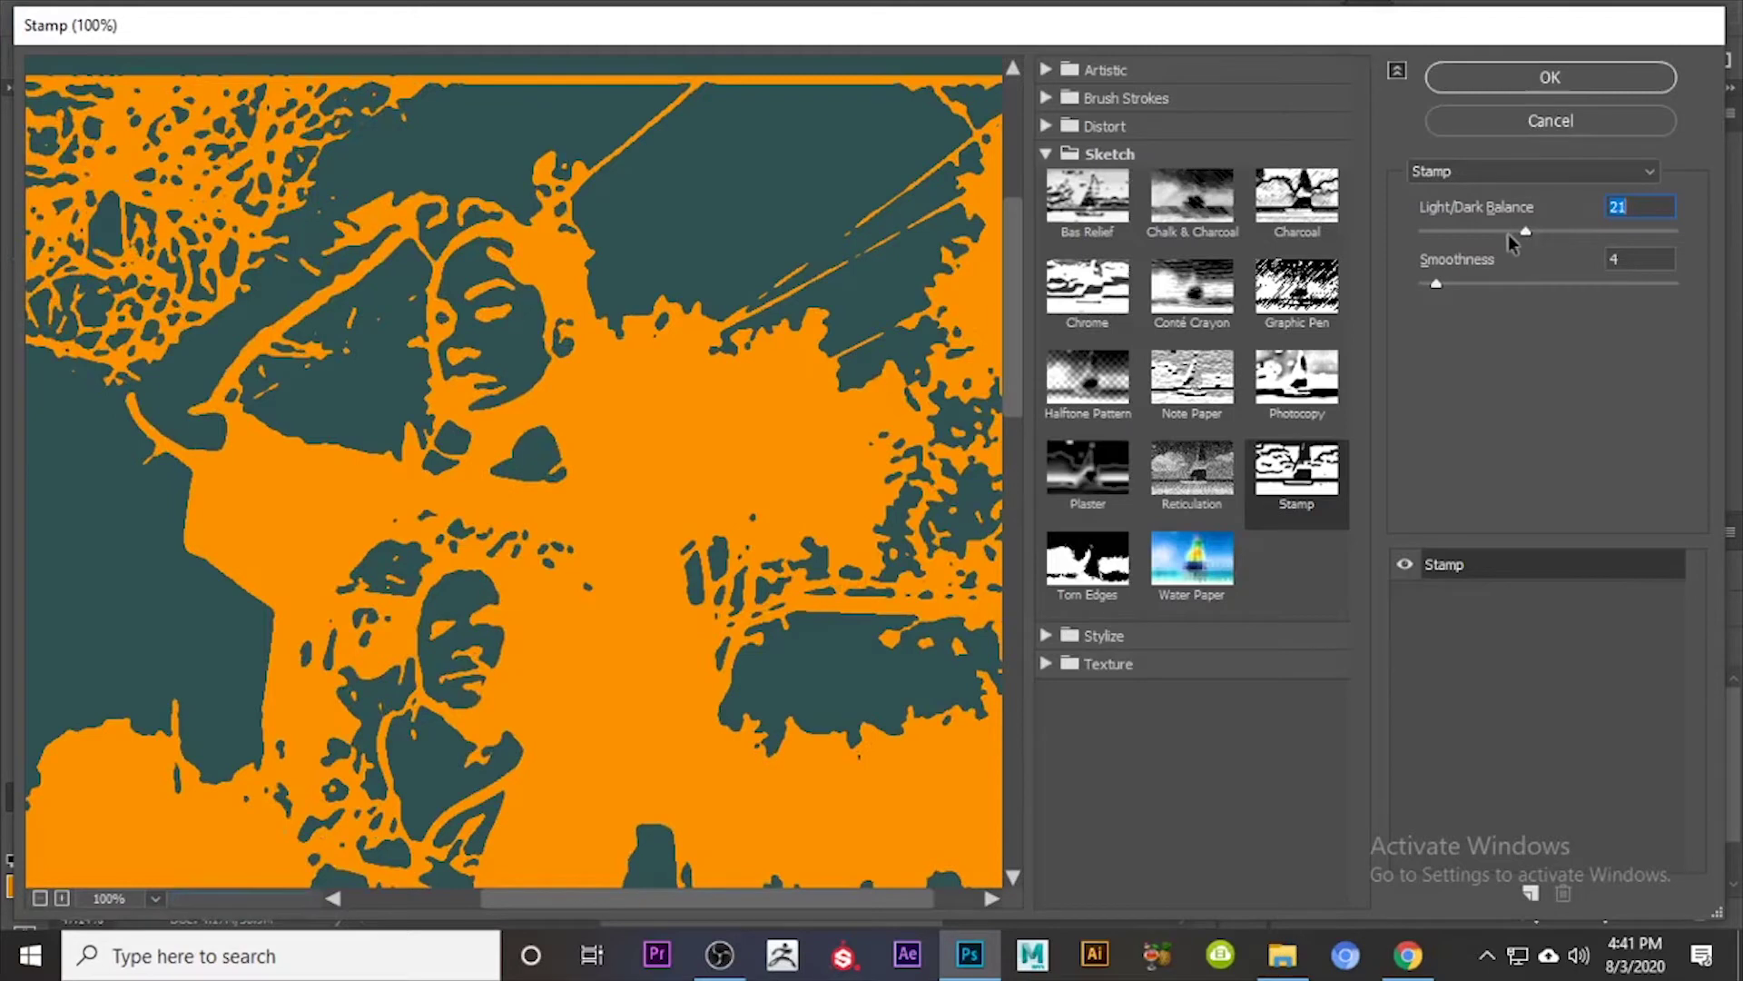
pyautogui.moveTo(1509, 234); pyautogui.dragTo(1443, 235)
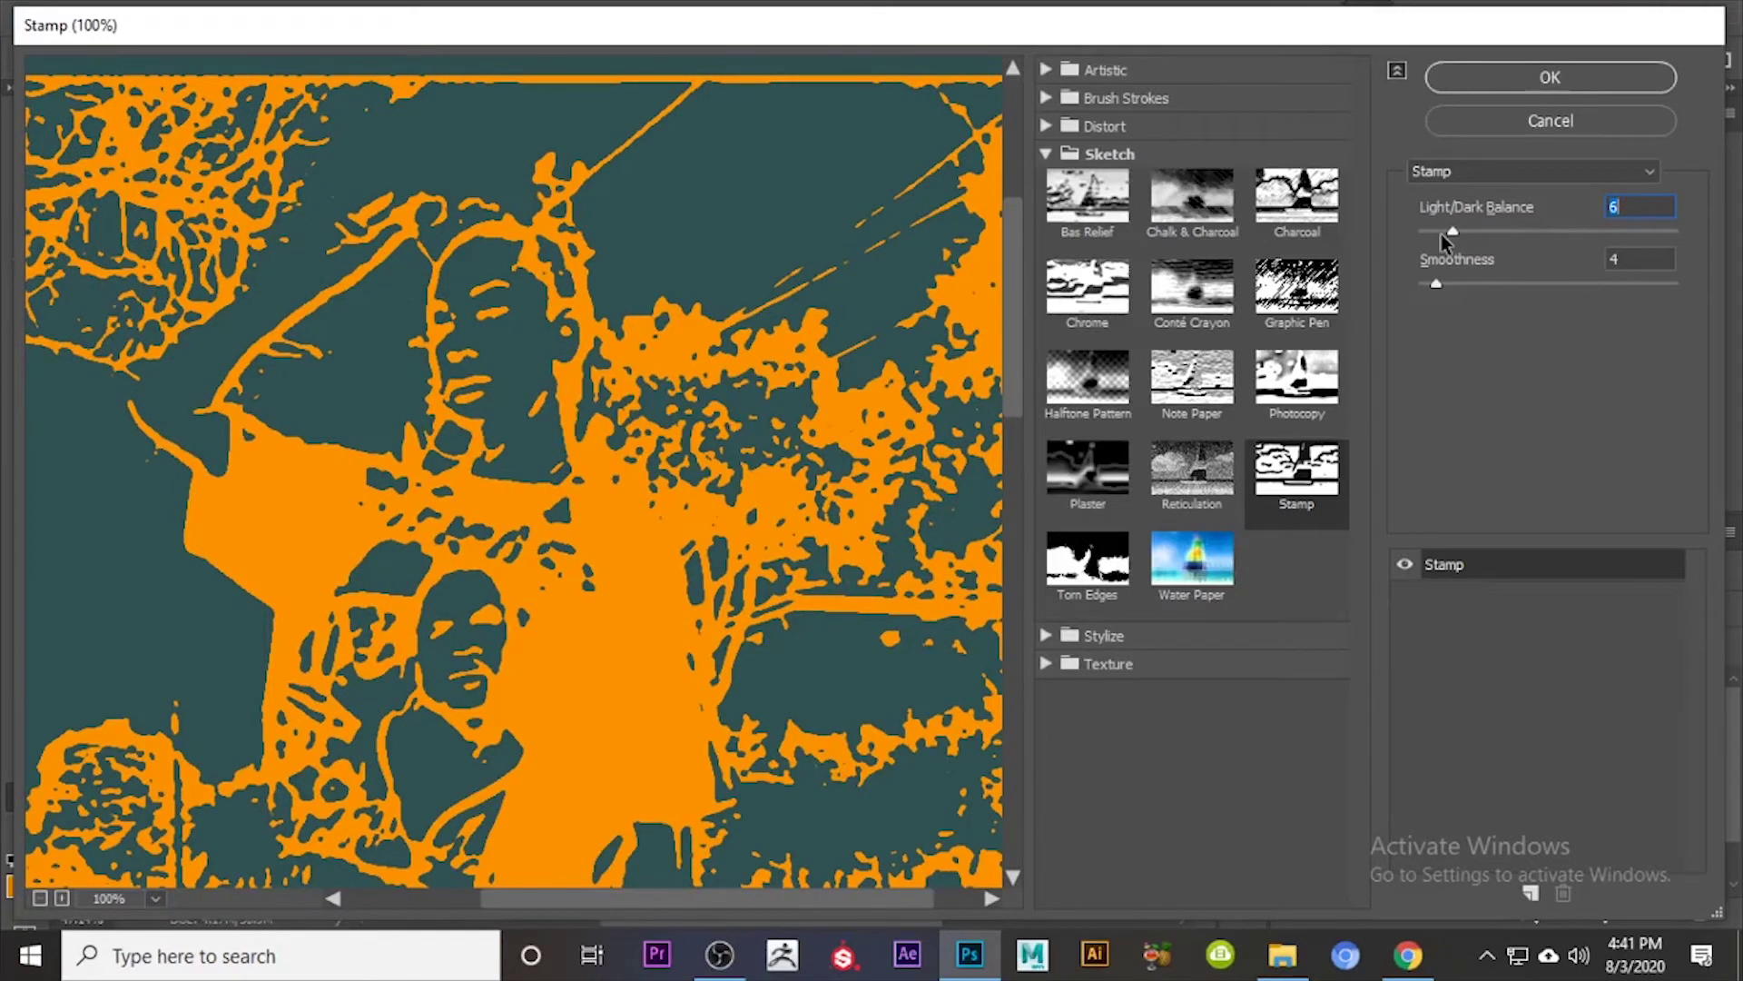
pyautogui.click(1441, 232)
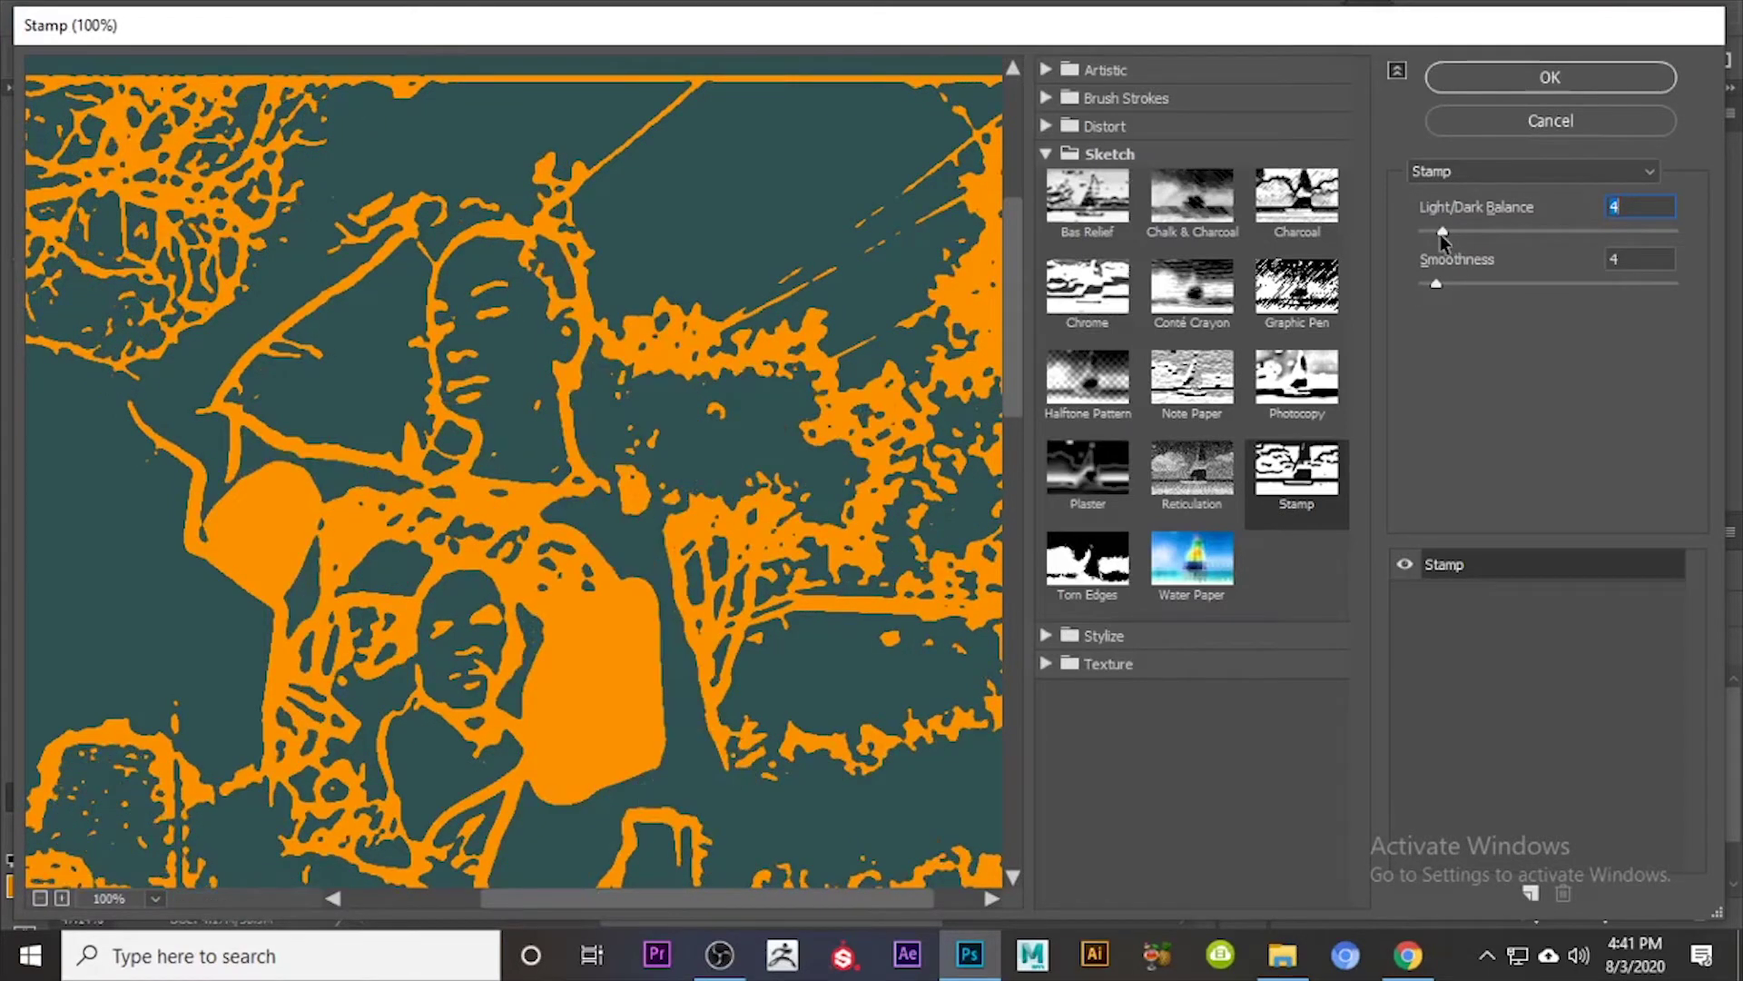
pyautogui.click(1550, 78)
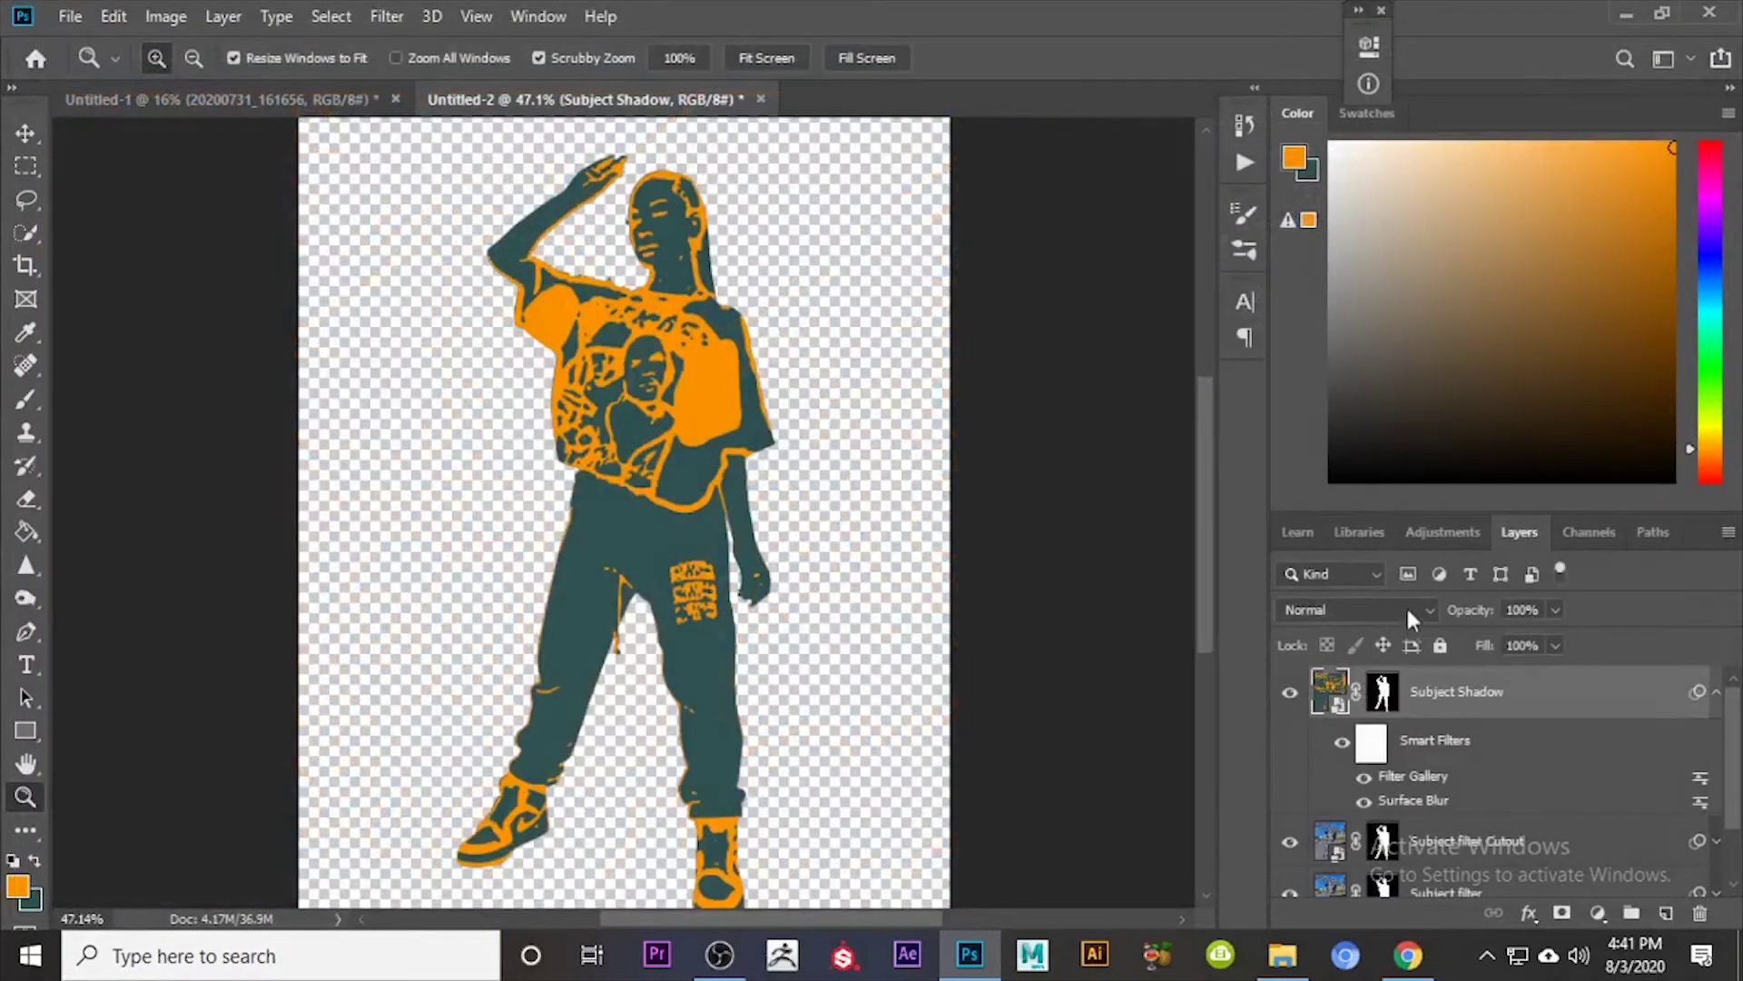
# Step: Set the Subject Shadow layer to Multiply blend mode at 7% opacity
pyautogui.click(1410, 617)
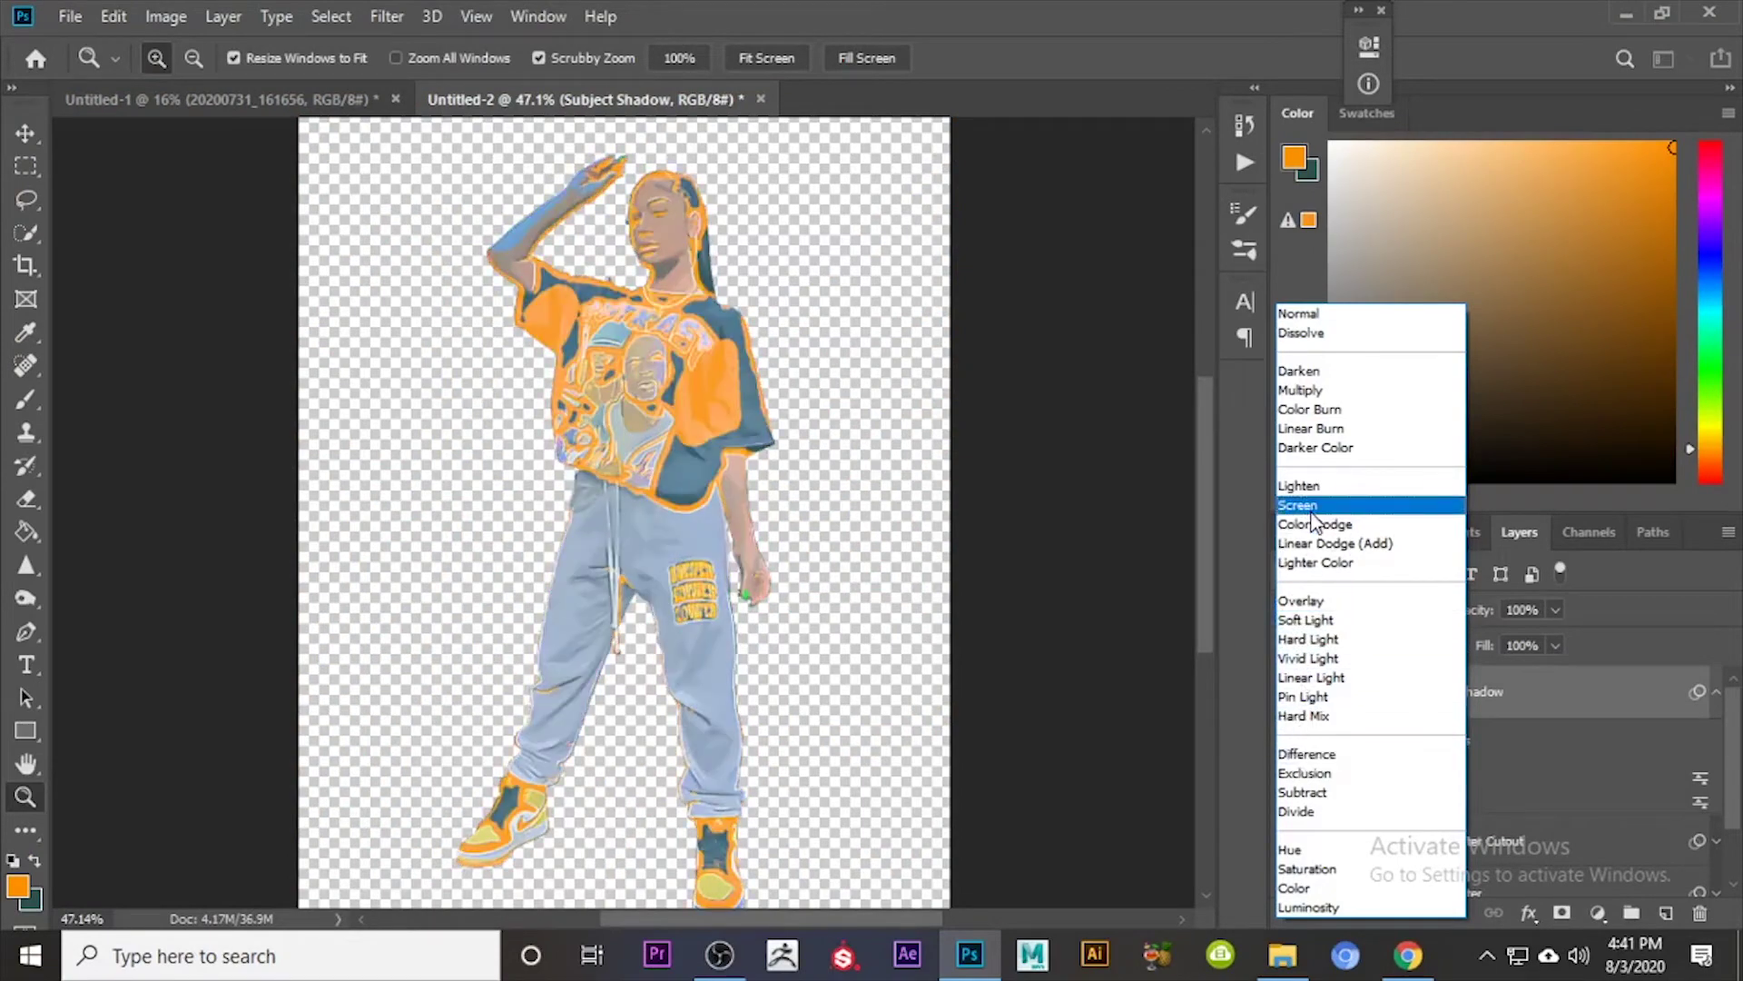
pyautogui.click(1667, 621)
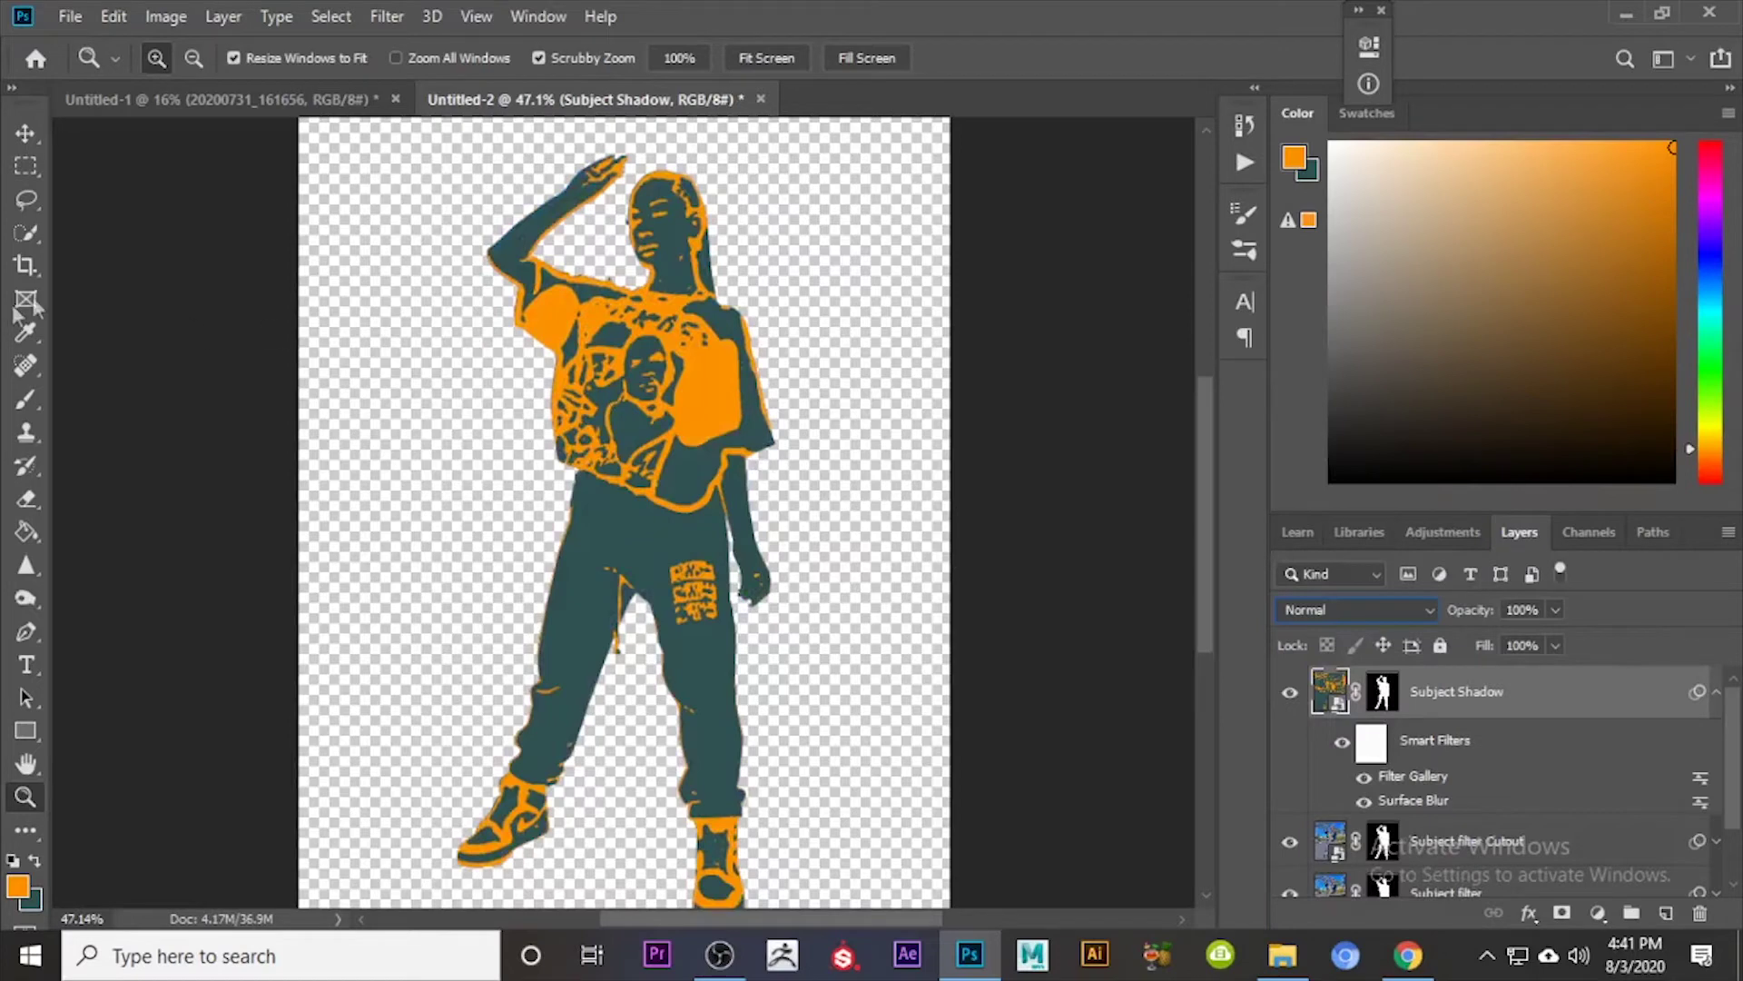
pyautogui.click(1408, 954)
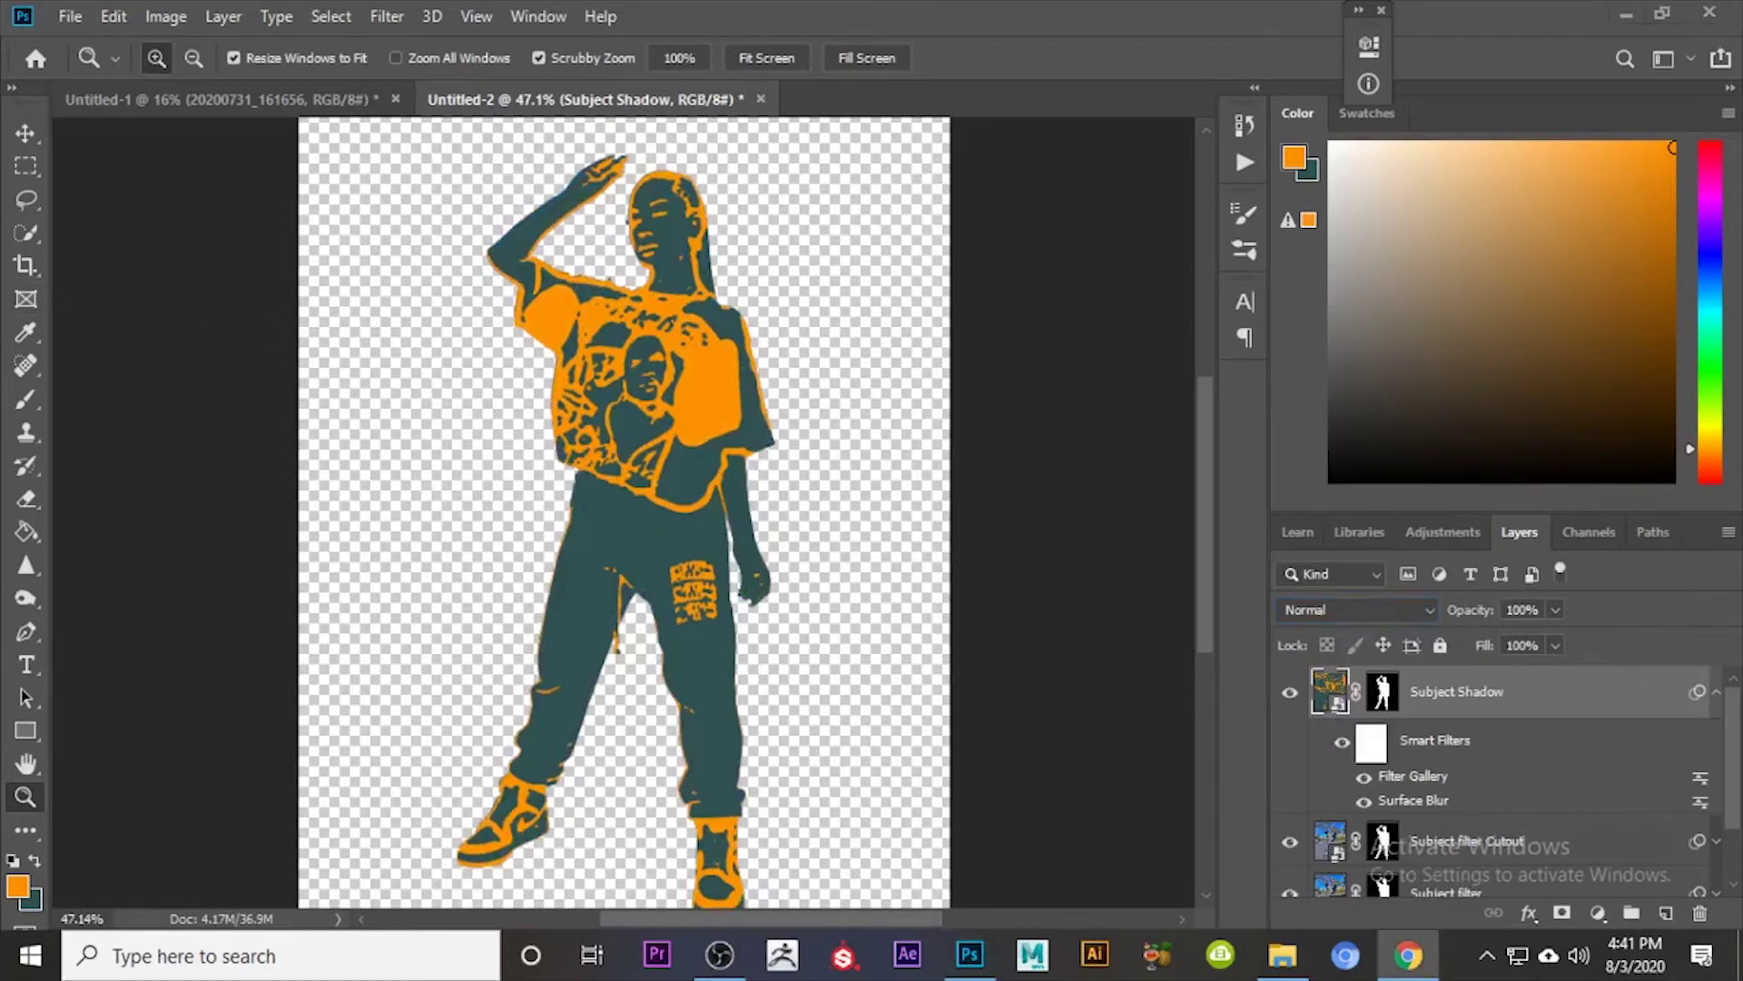
pyautogui.click(1315, 610)
pyautogui.click(1322, 608)
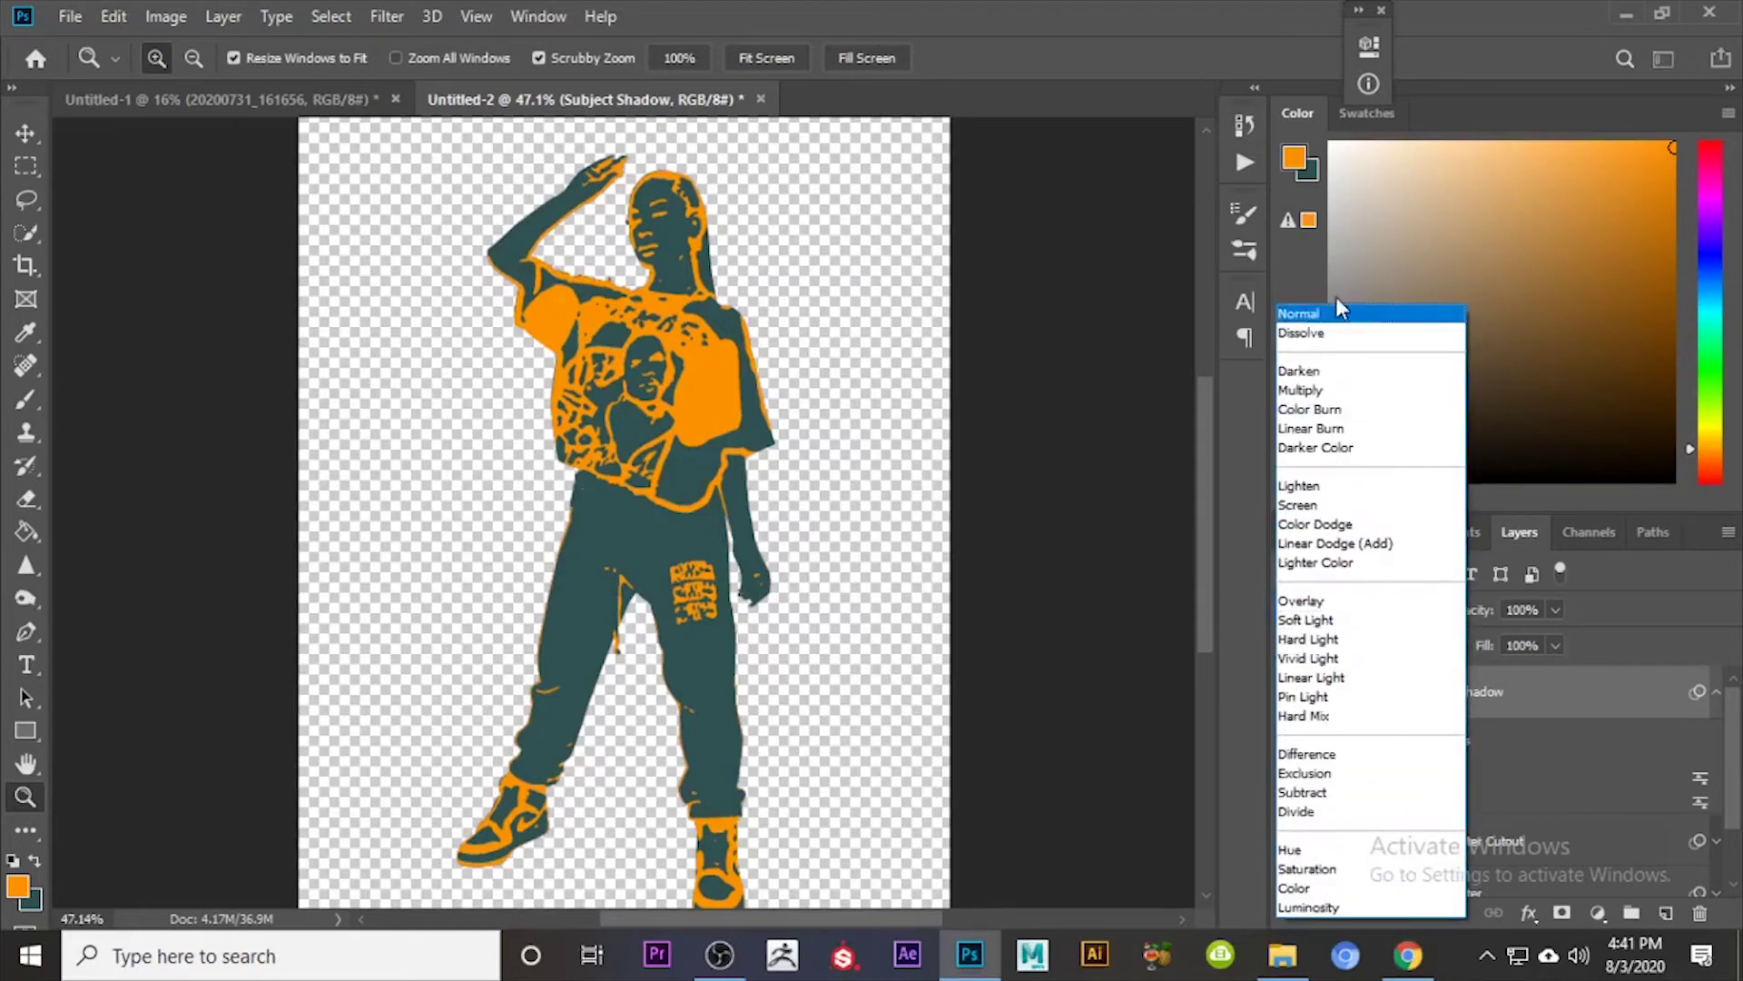
pyautogui.click(1303, 390)
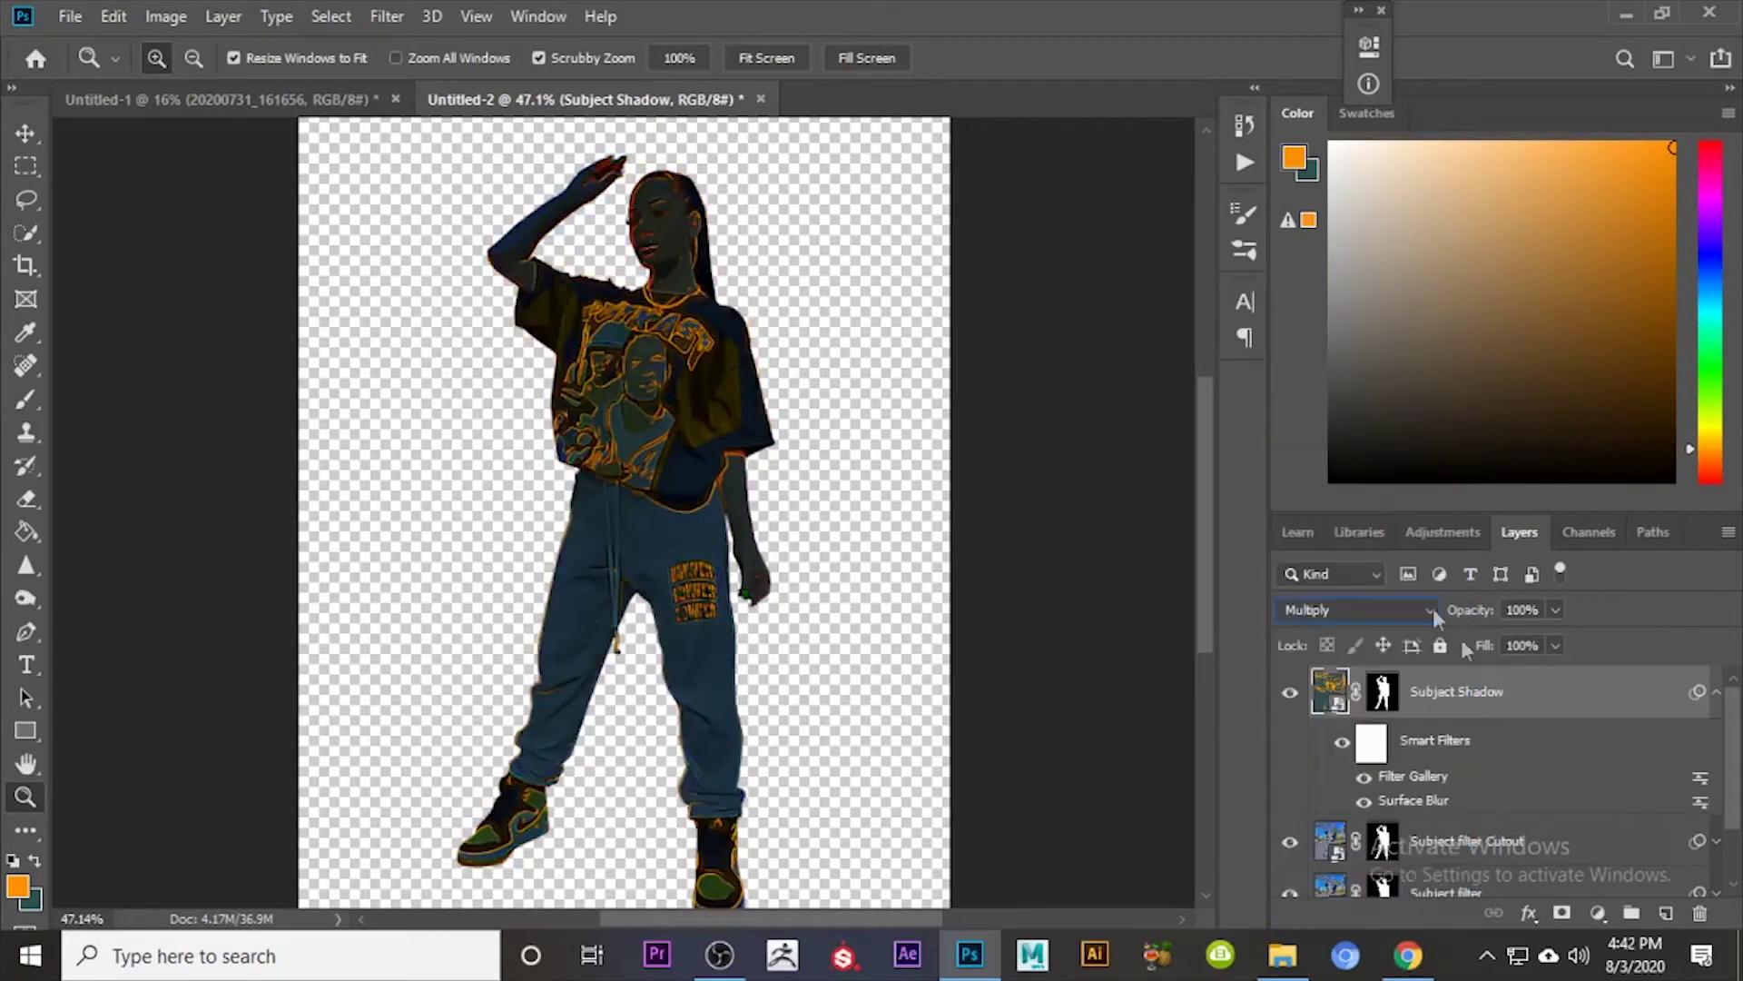
pyautogui.click(1553, 611)
pyautogui.moveTo(1476, 634); pyautogui.dragTo(1449, 639)
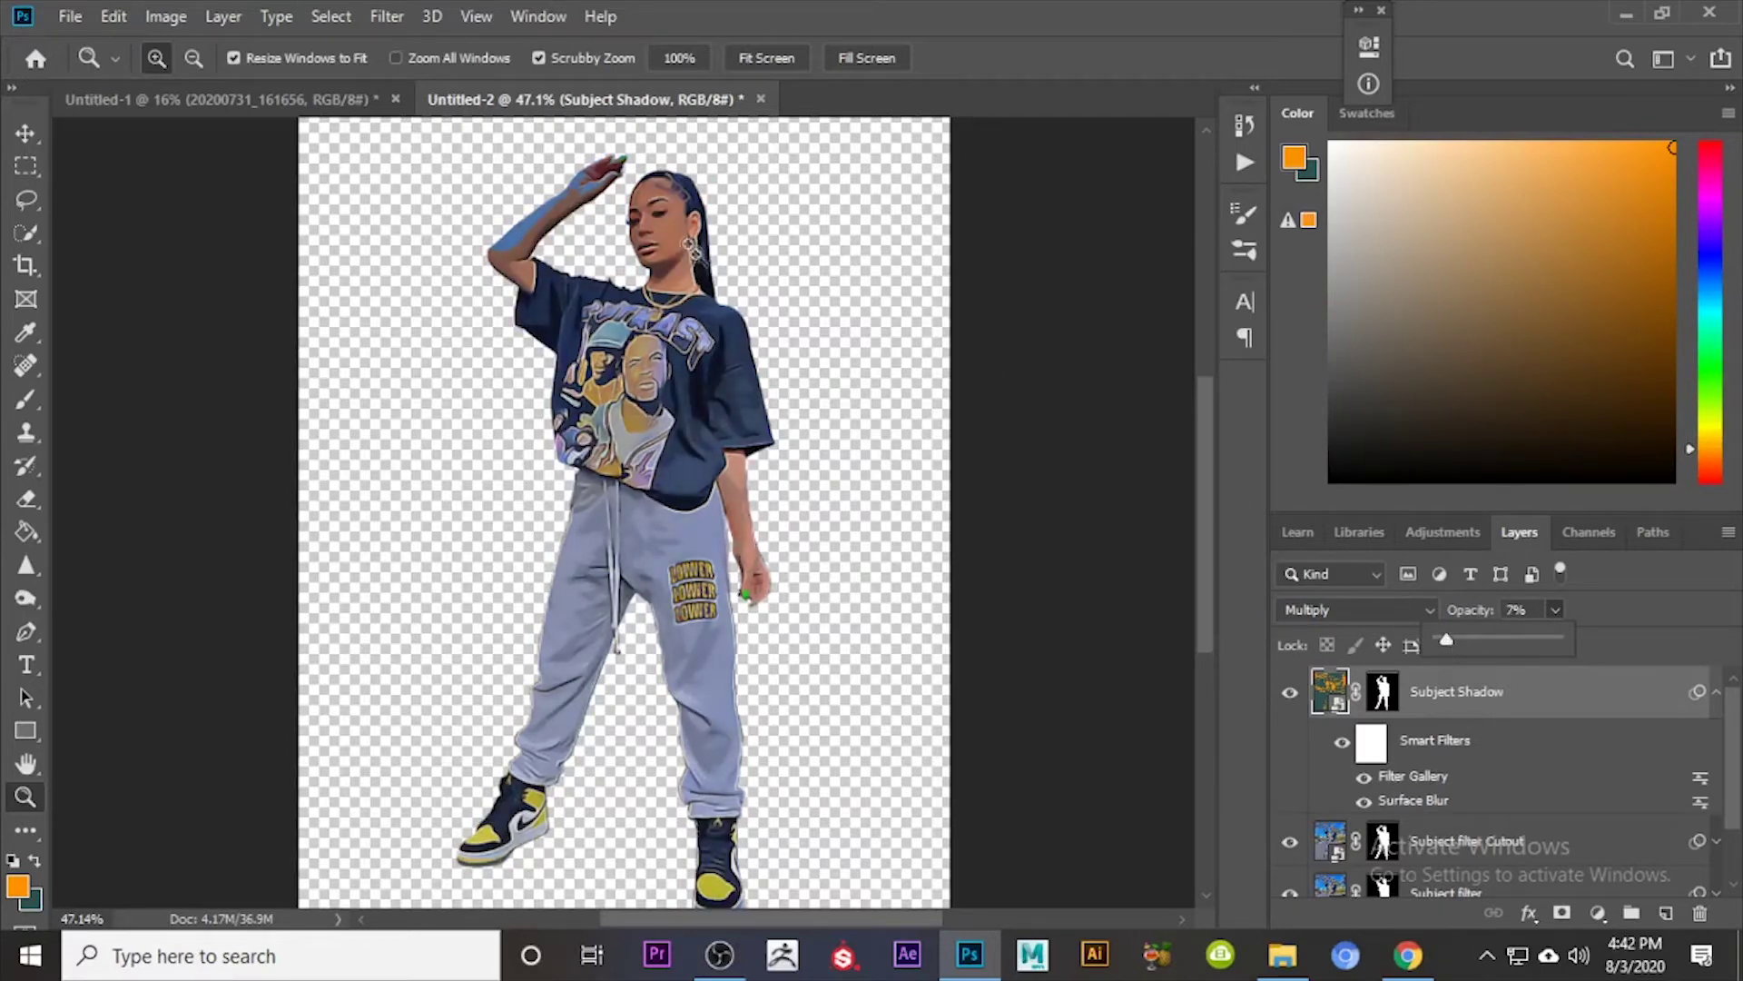
pyautogui.click(1632, 606)
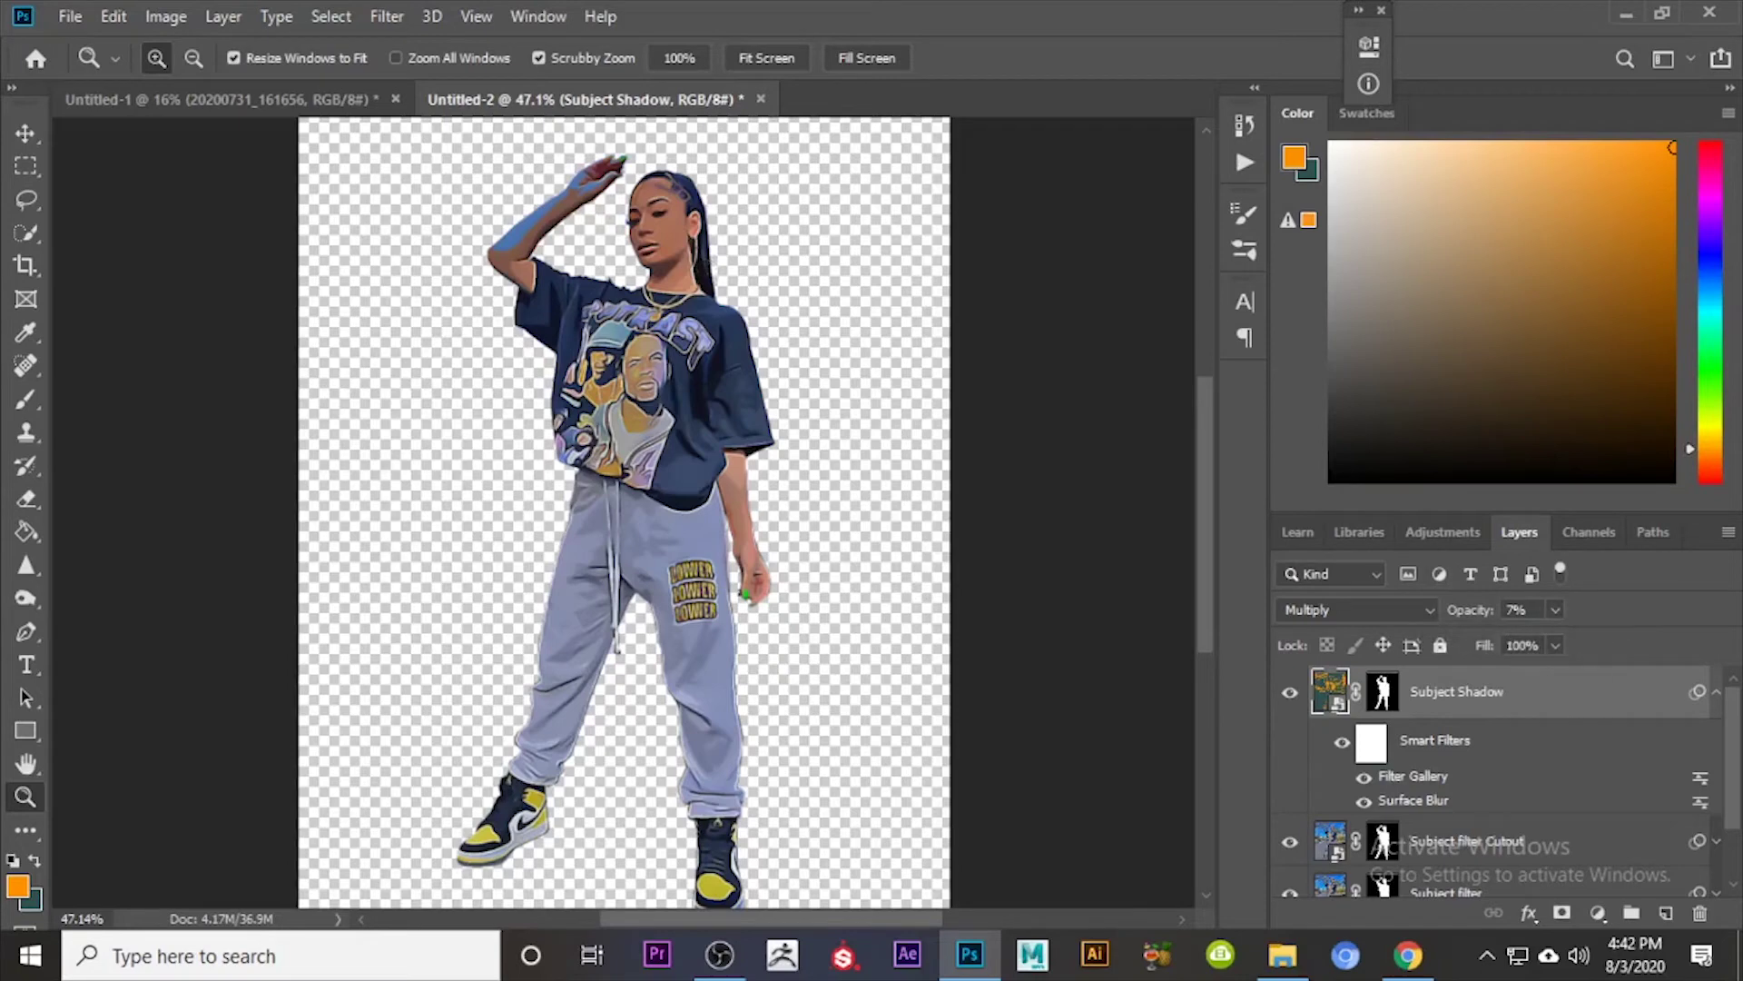
pyautogui.click(1408, 955)
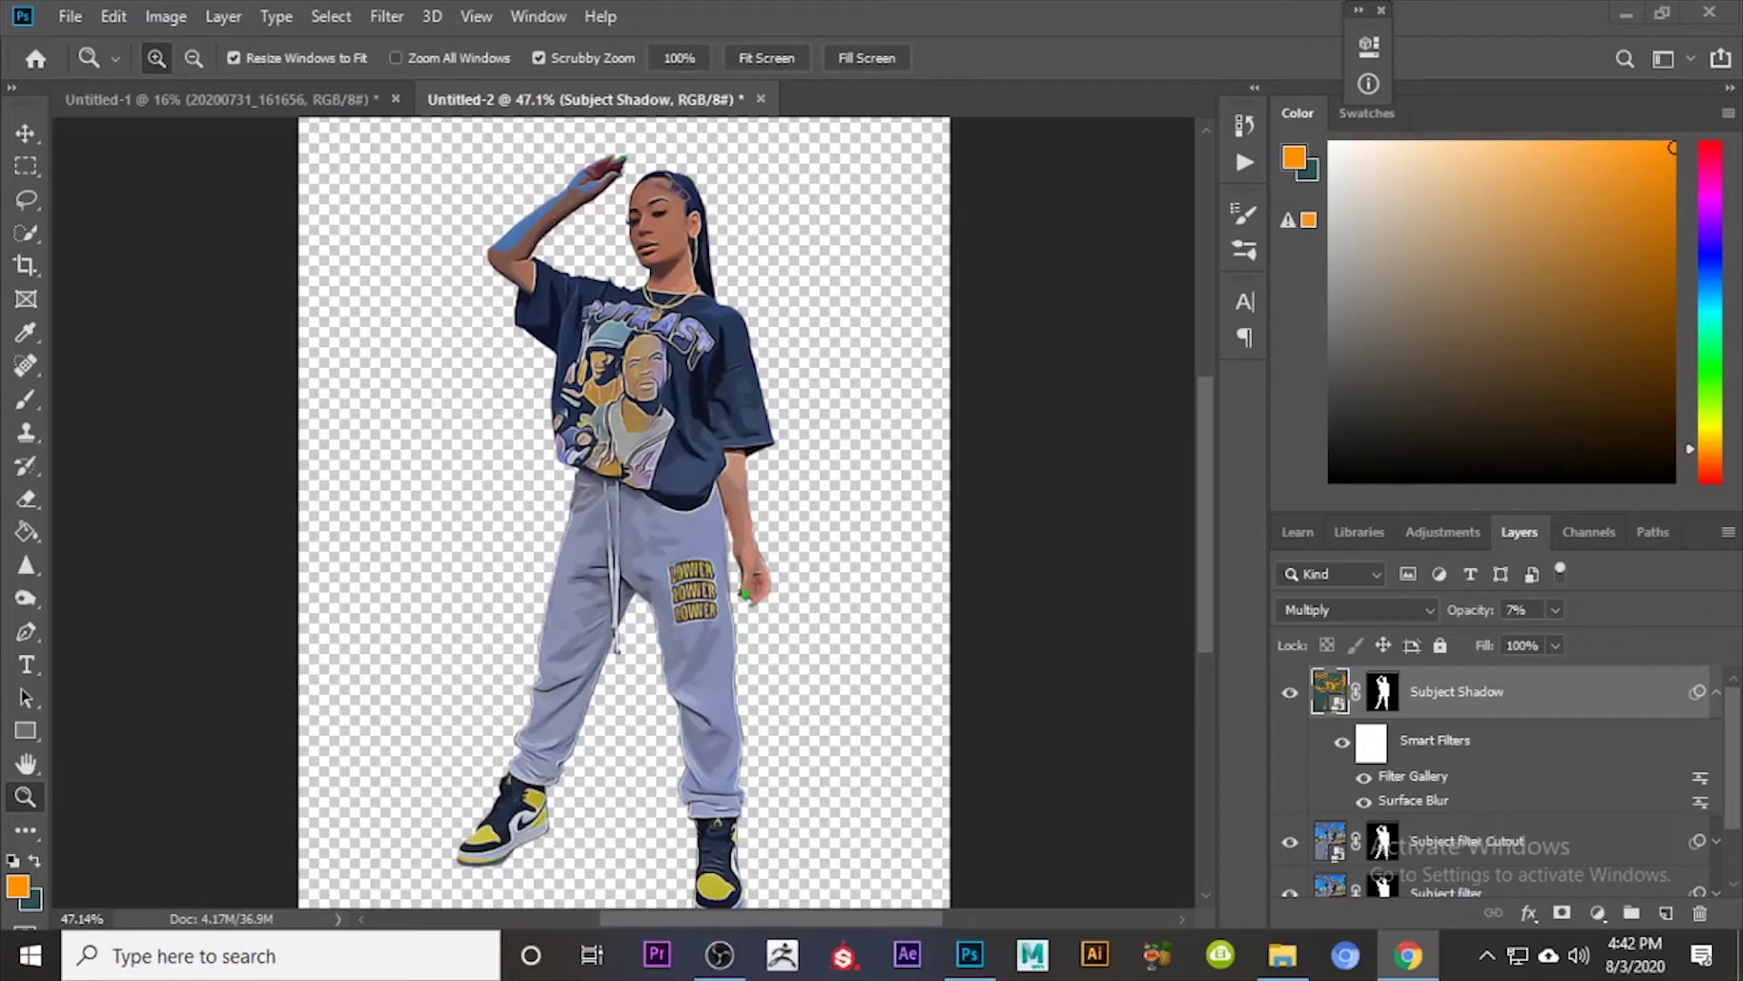
pyautogui.click(1656, 911)
# Step: Add a new empty layer and load the Subject path as a selection
pyautogui.click(1666, 912)
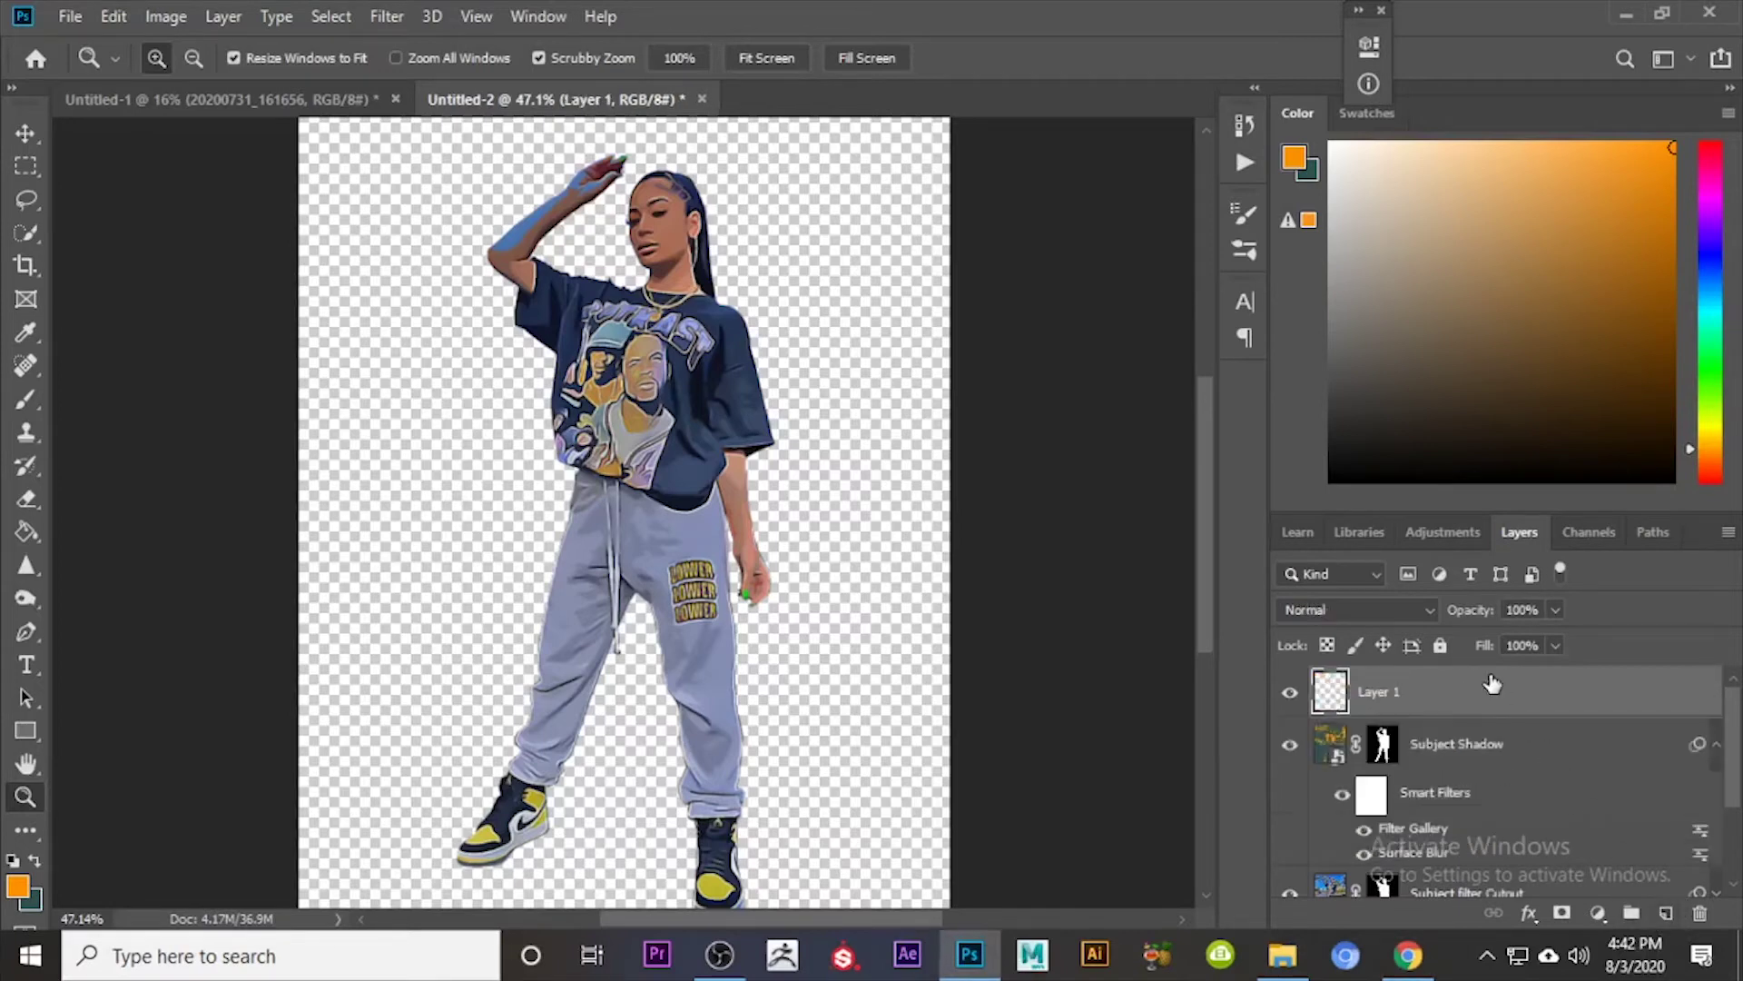
pyautogui.click(1650, 534)
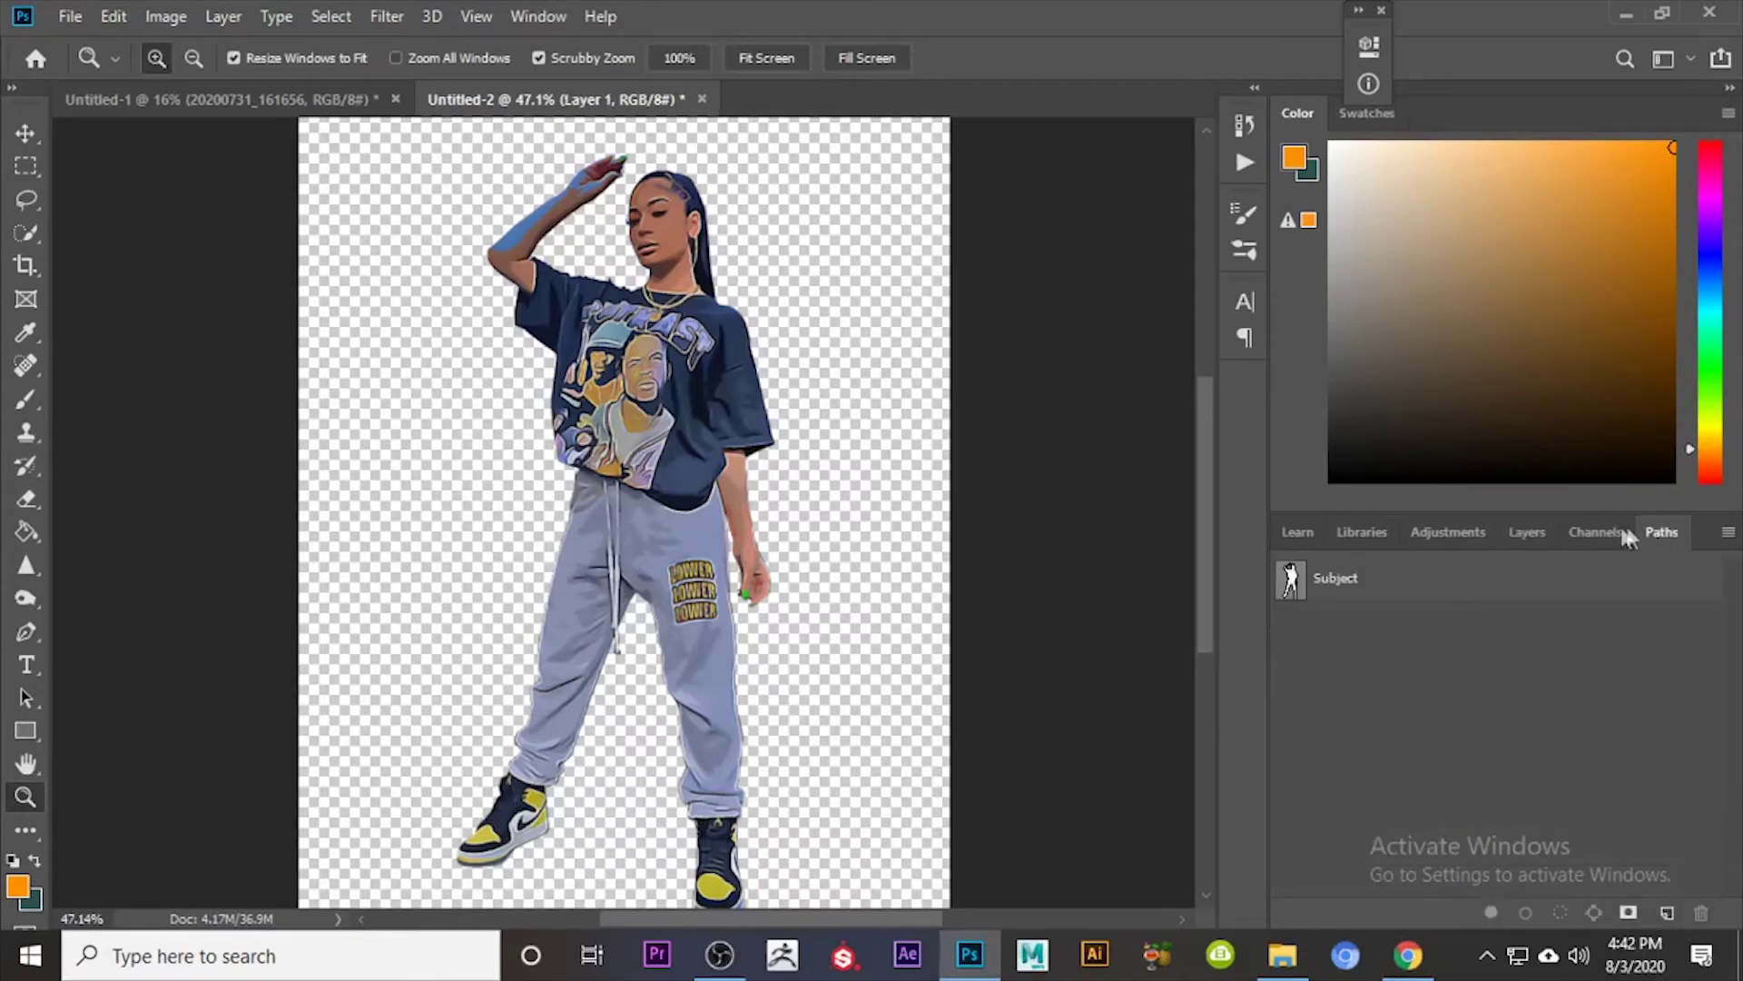
pyautogui.rightClick(1392, 586)
pyautogui.click(1403, 649)
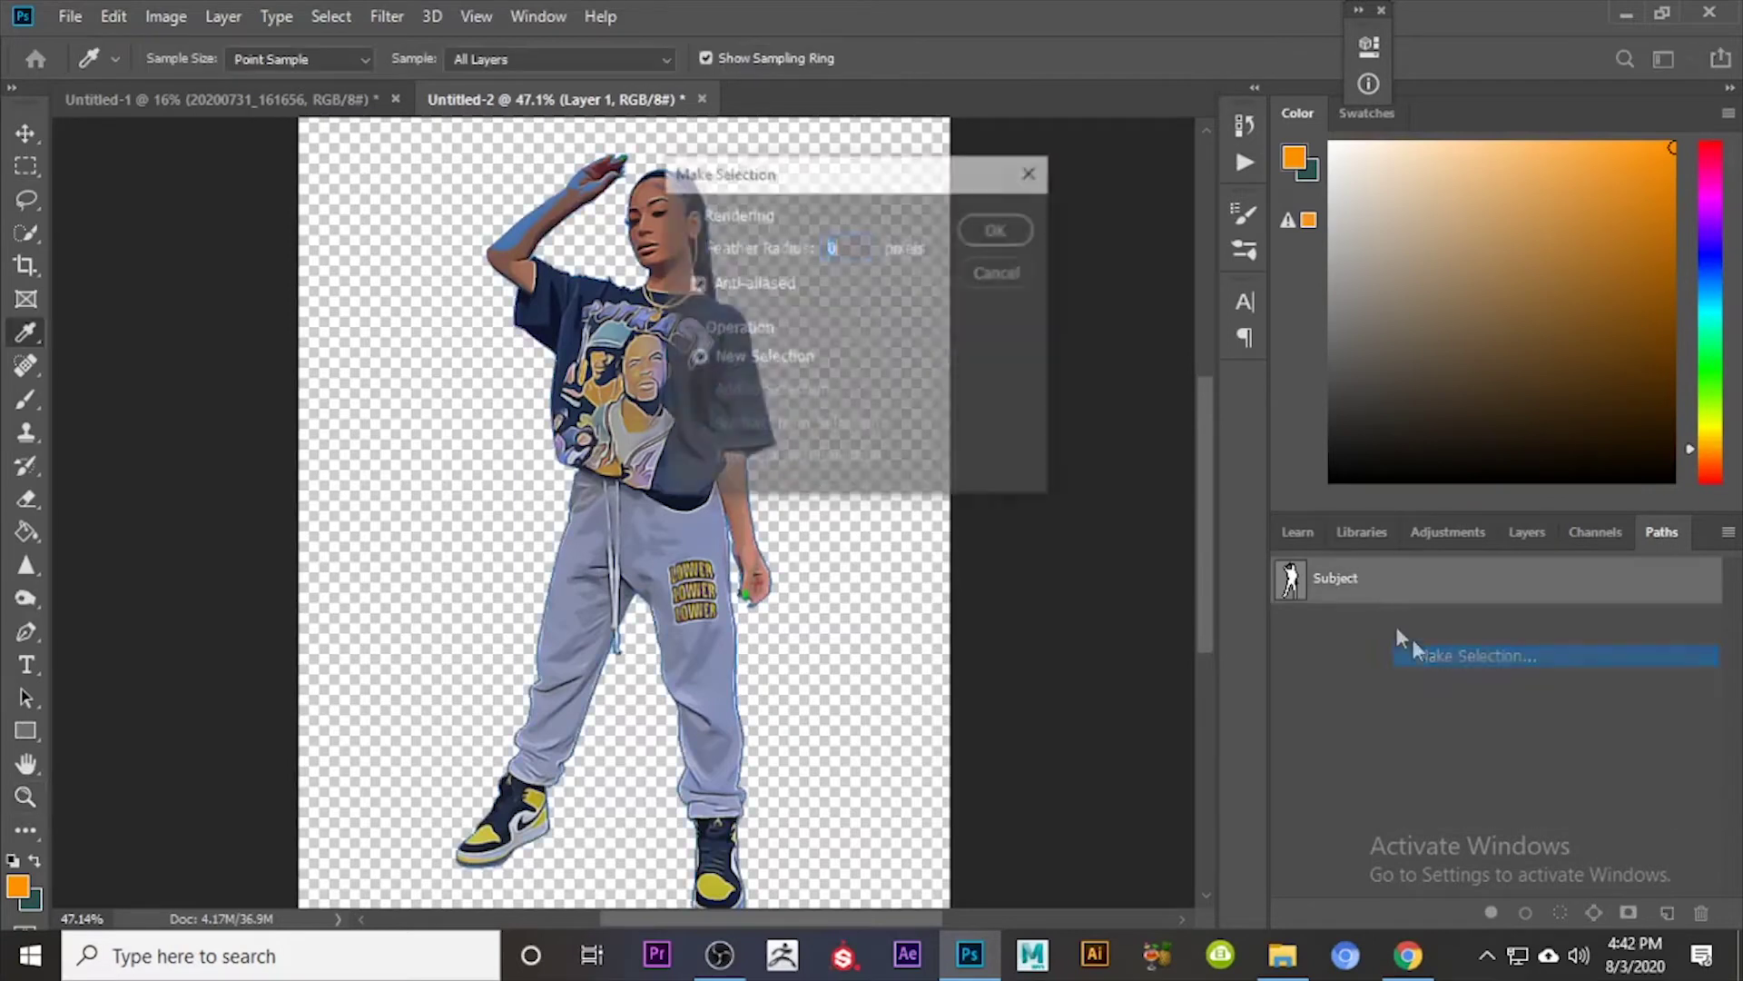
pyautogui.click(999, 227)
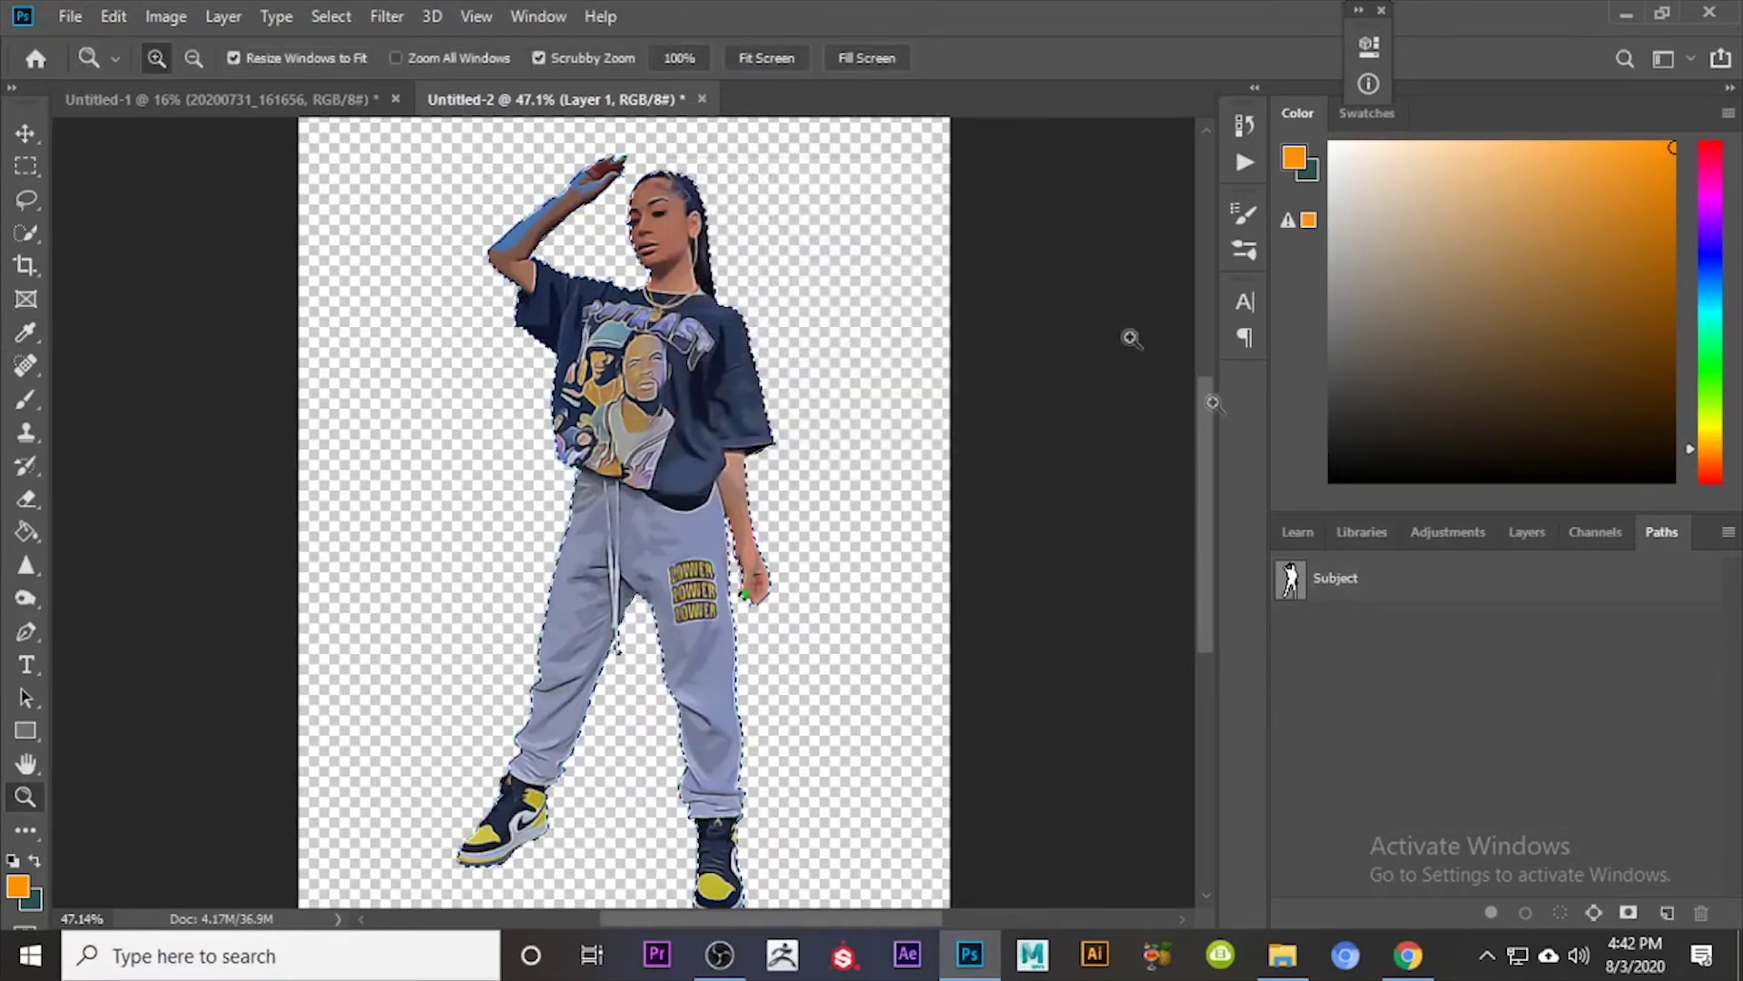
pyautogui.click(1369, 532)
pyautogui.click(1439, 533)
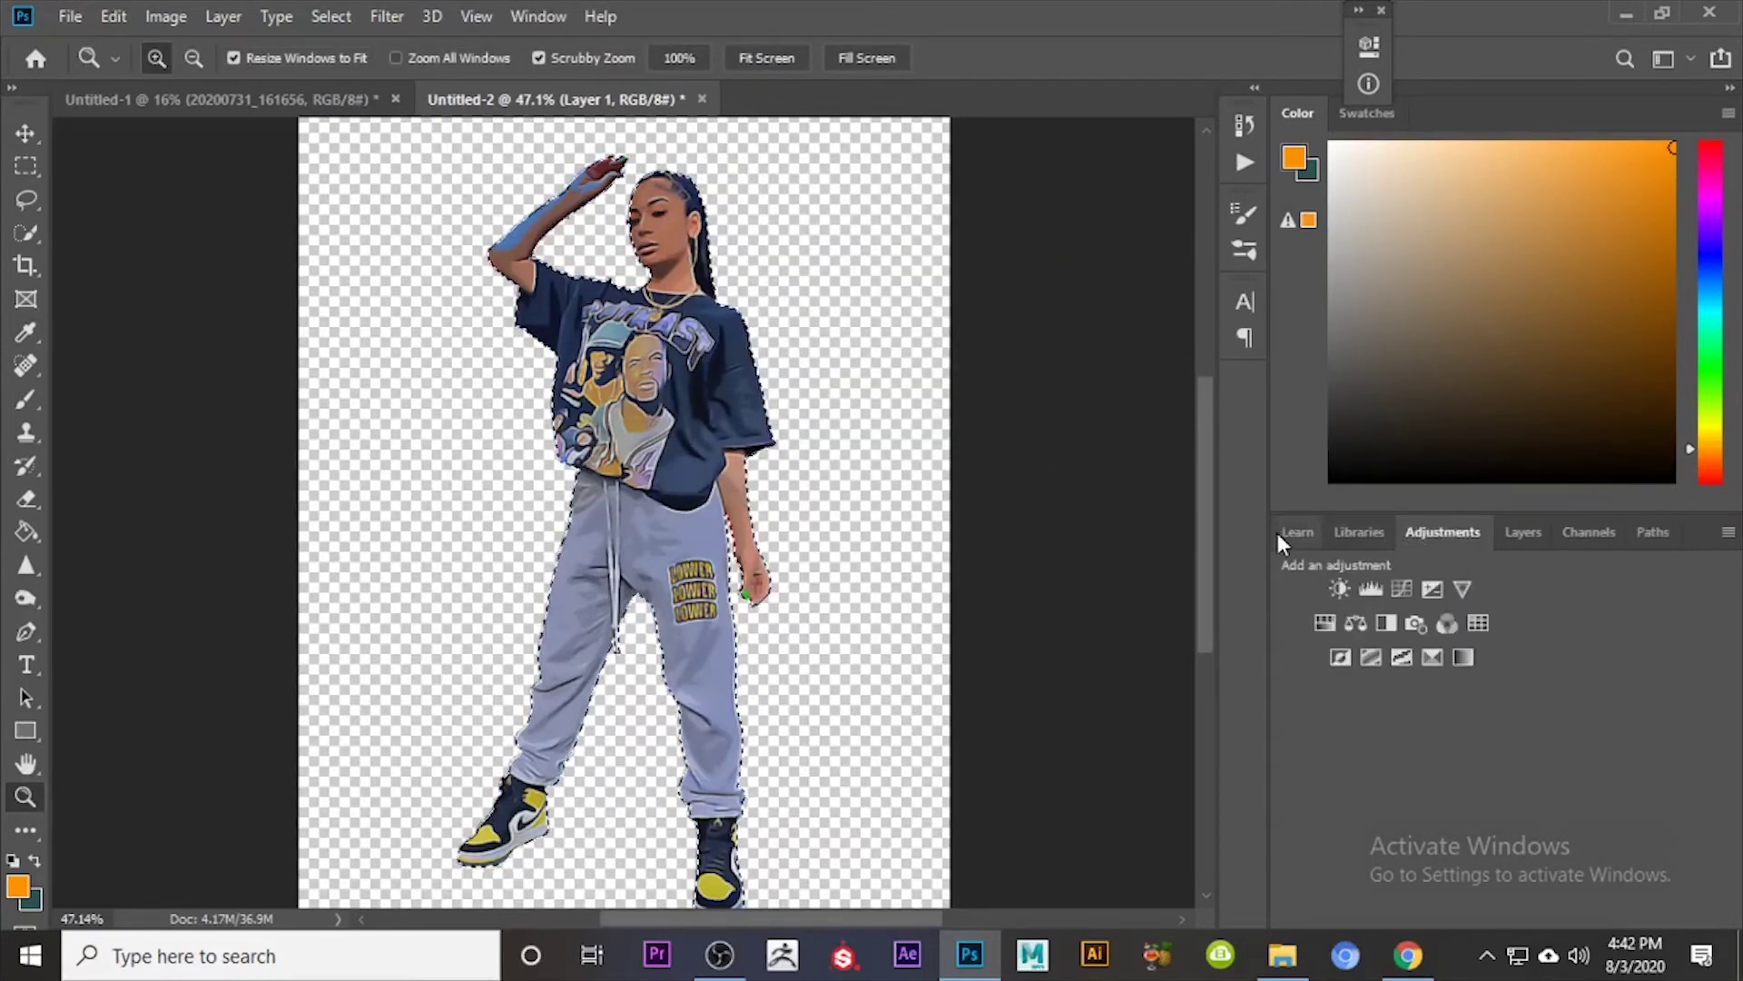
pyautogui.click(1525, 532)
# Step: Stroke the selection with a near-black outline, then undo it as too thick
pyautogui.click(113, 16)
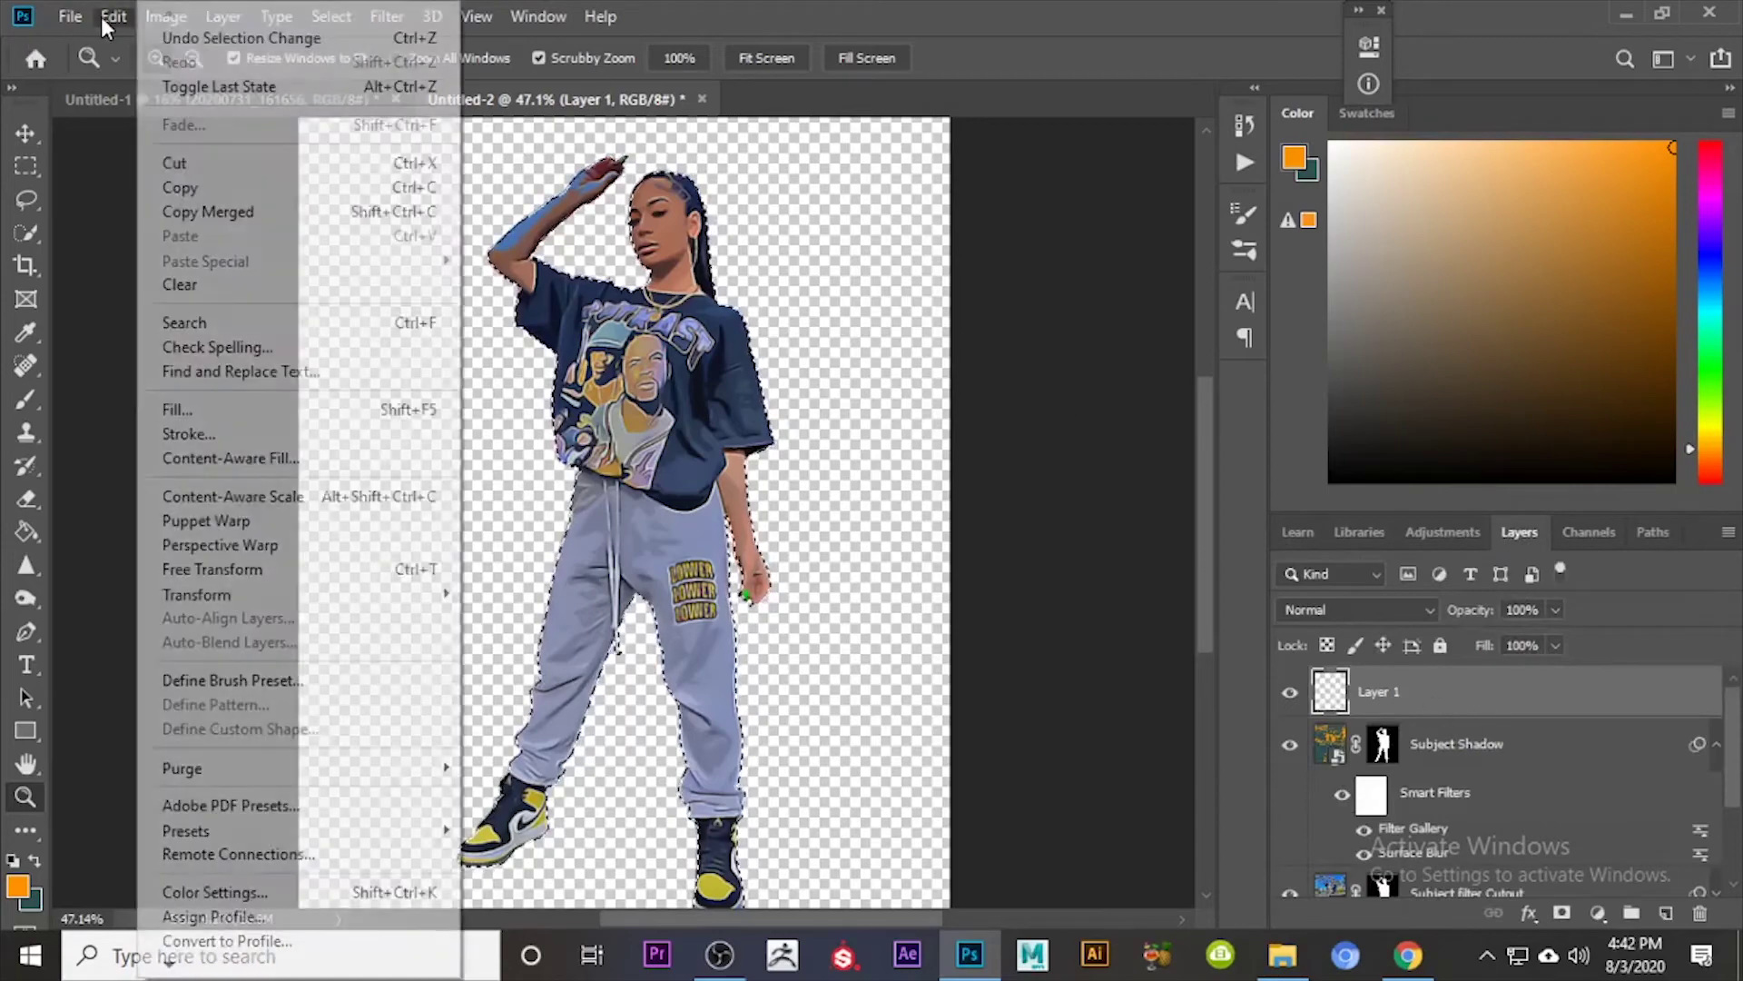
pyautogui.click(225, 433)
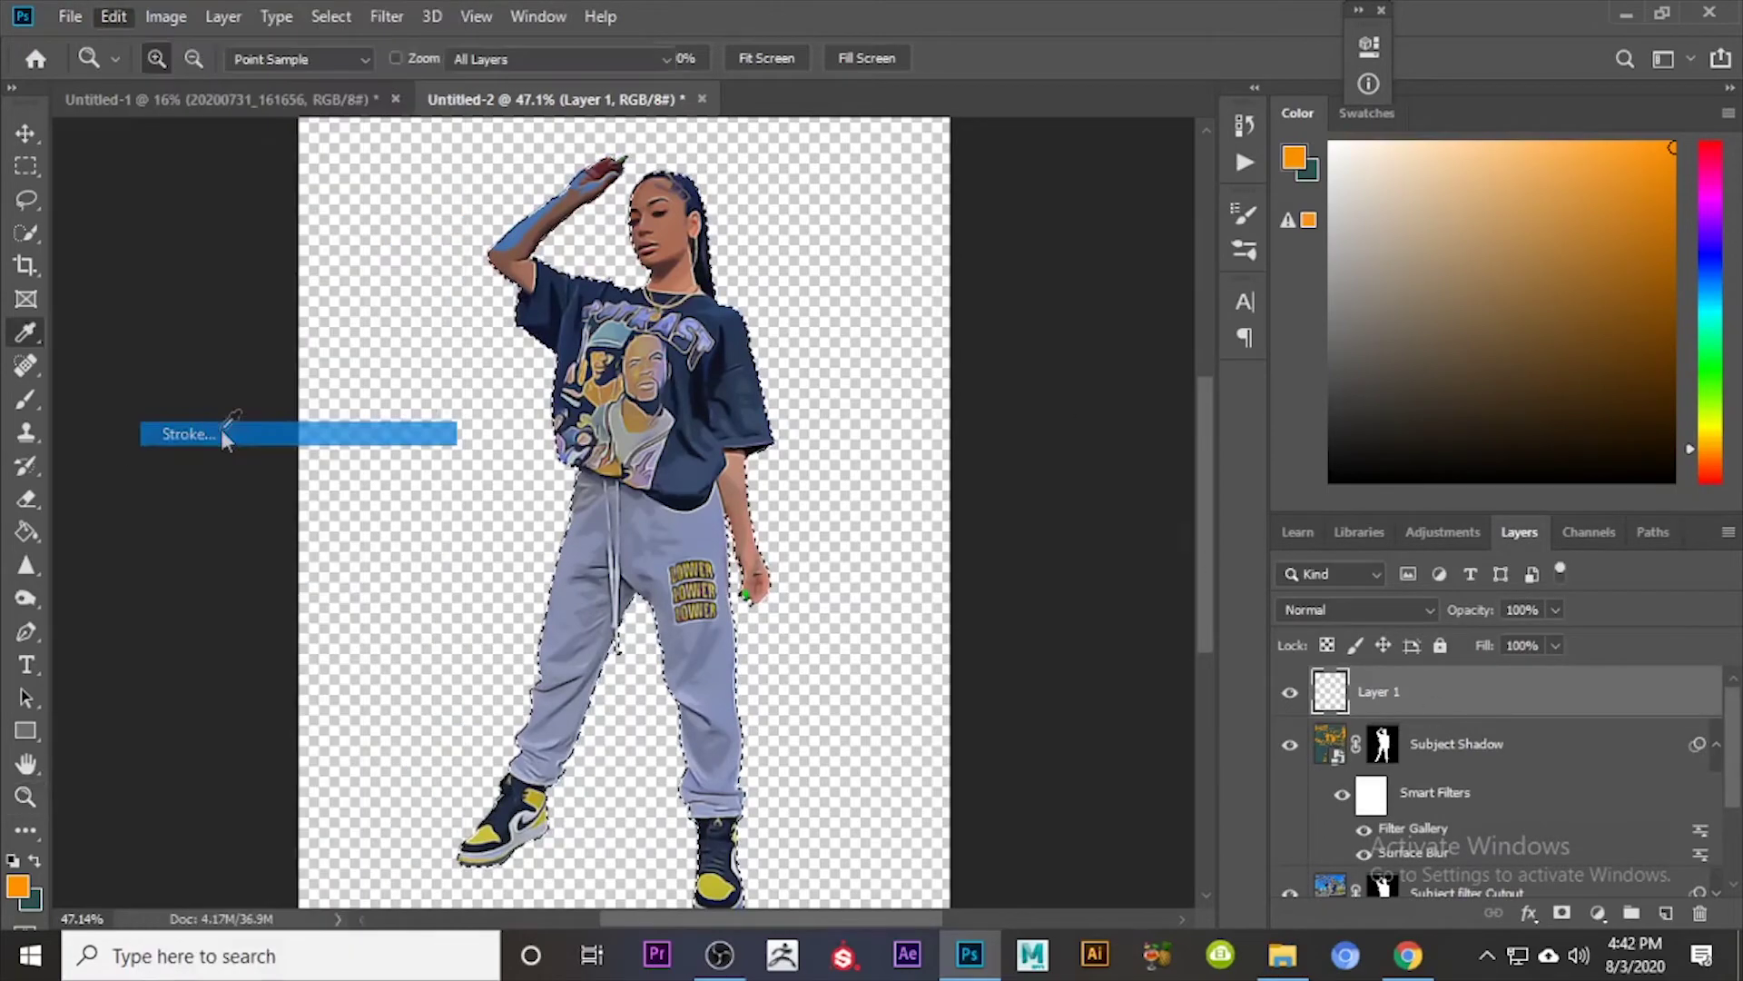
pyautogui.click(1126, 285)
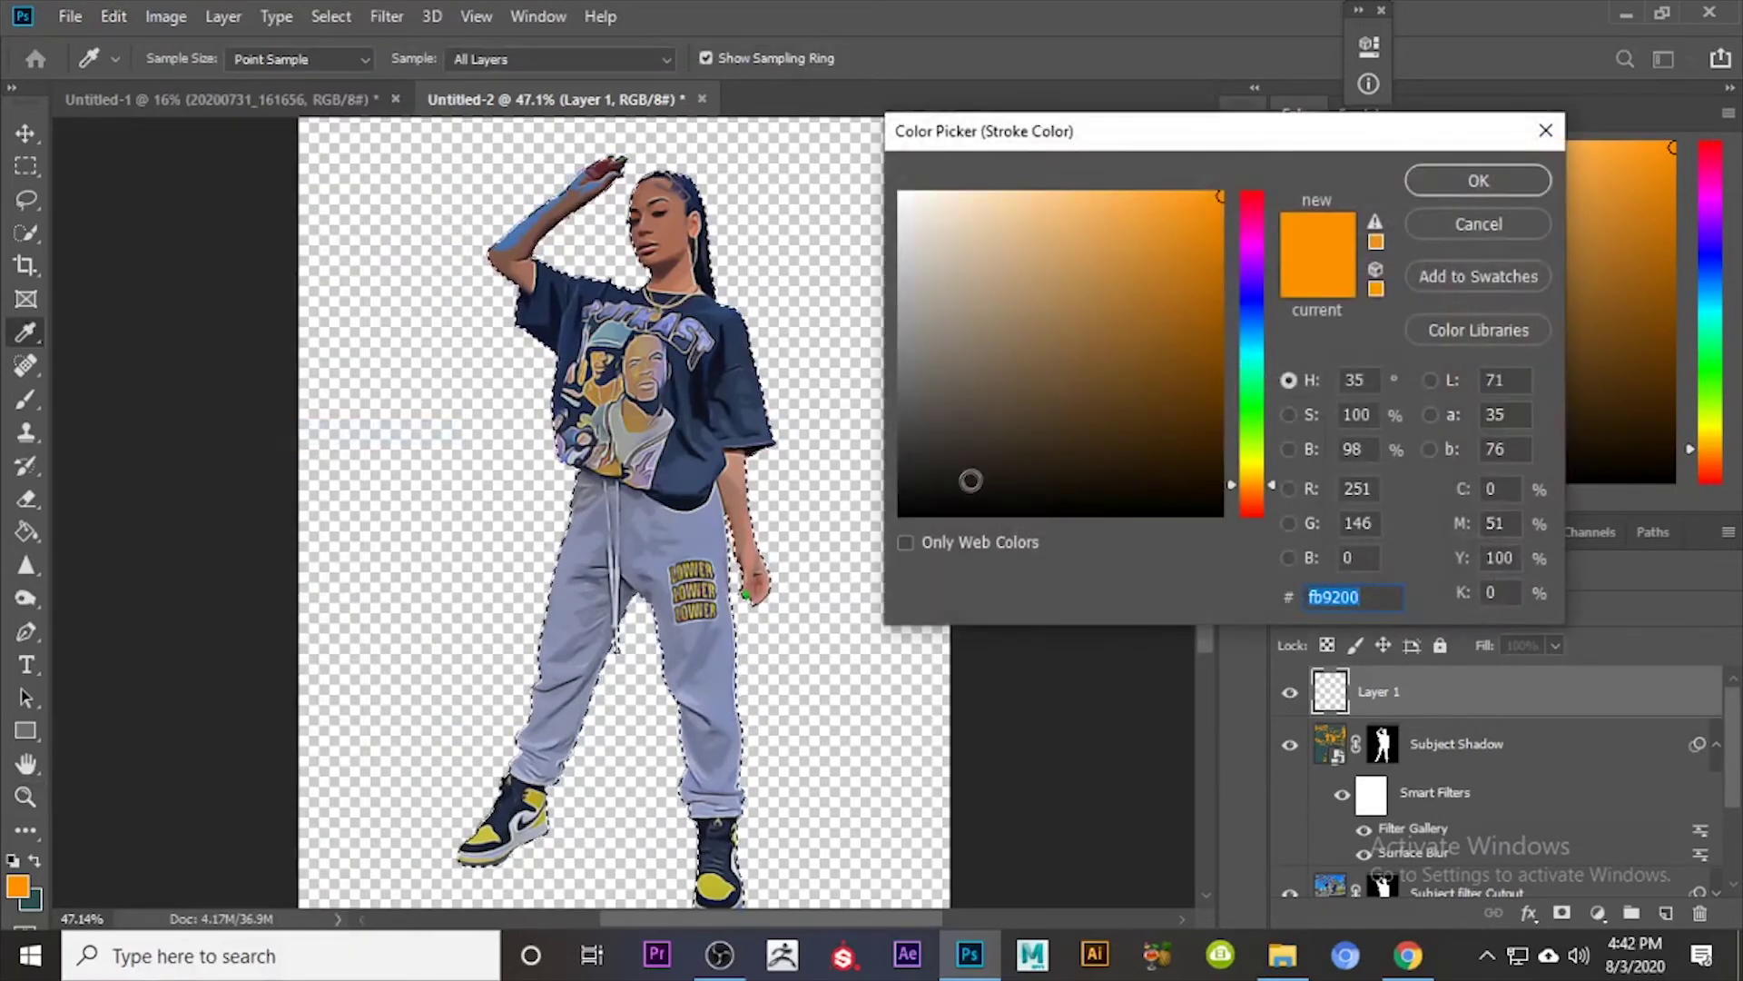
pyautogui.click(969, 480)
pyautogui.click(1471, 176)
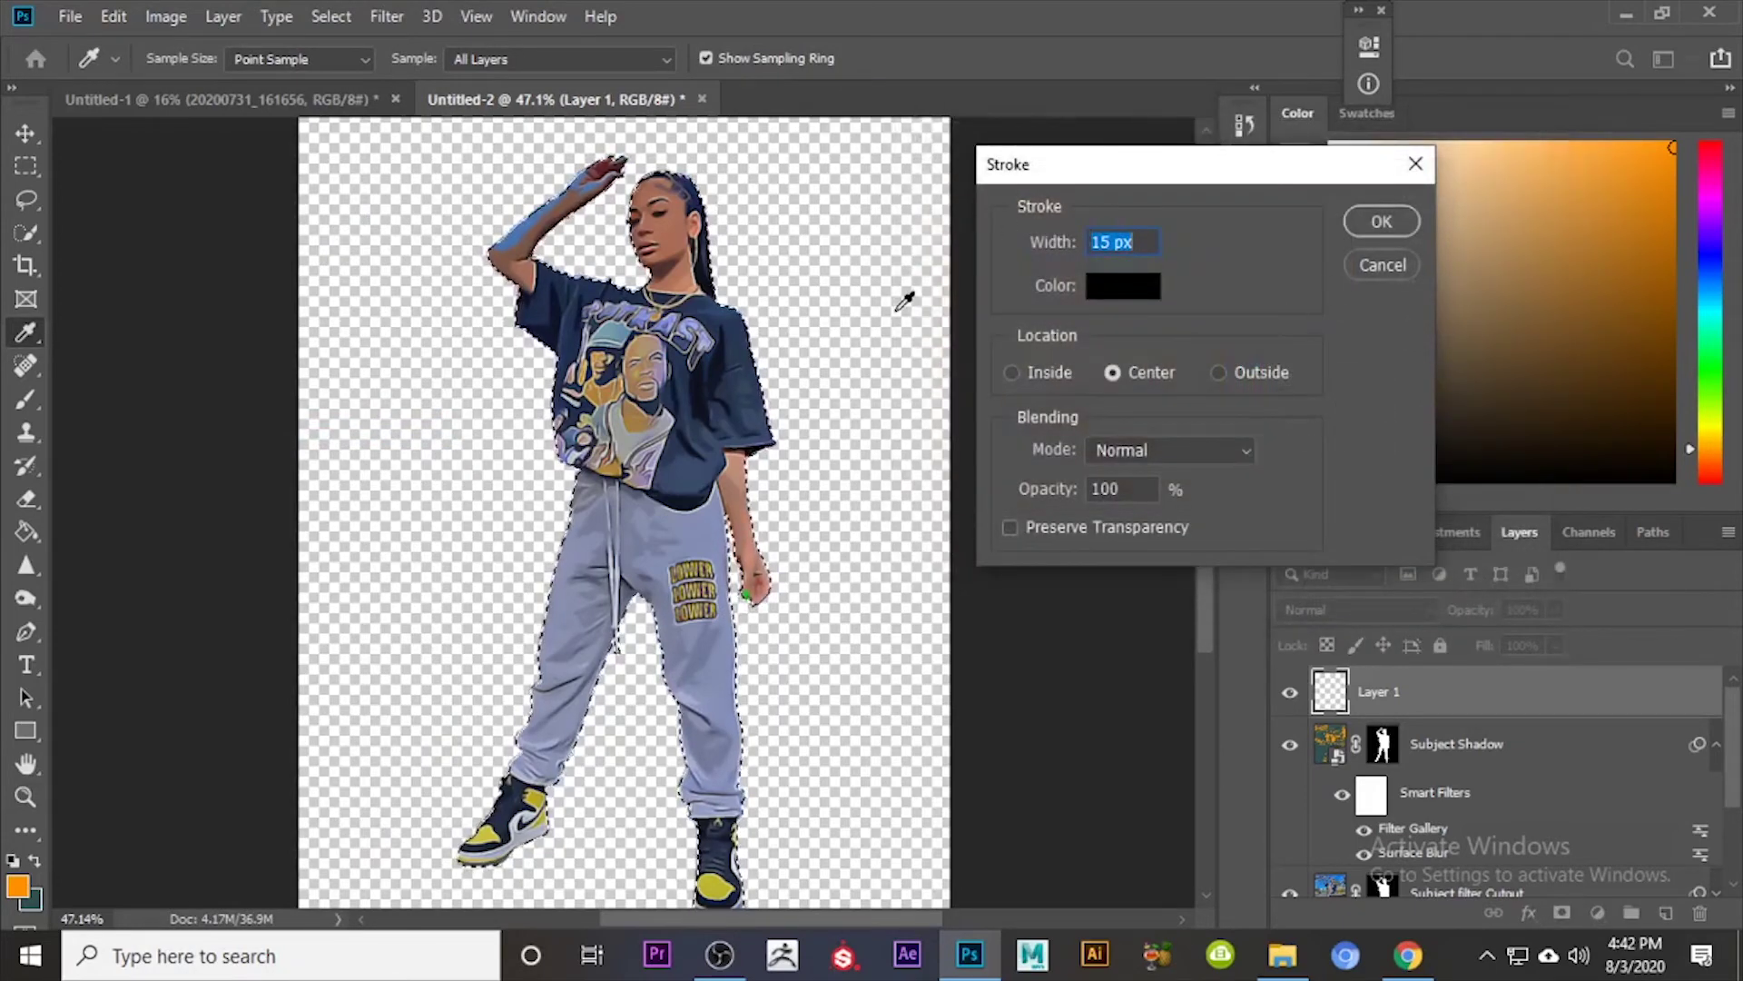
pyautogui.press('Return')
pyautogui.press('z')
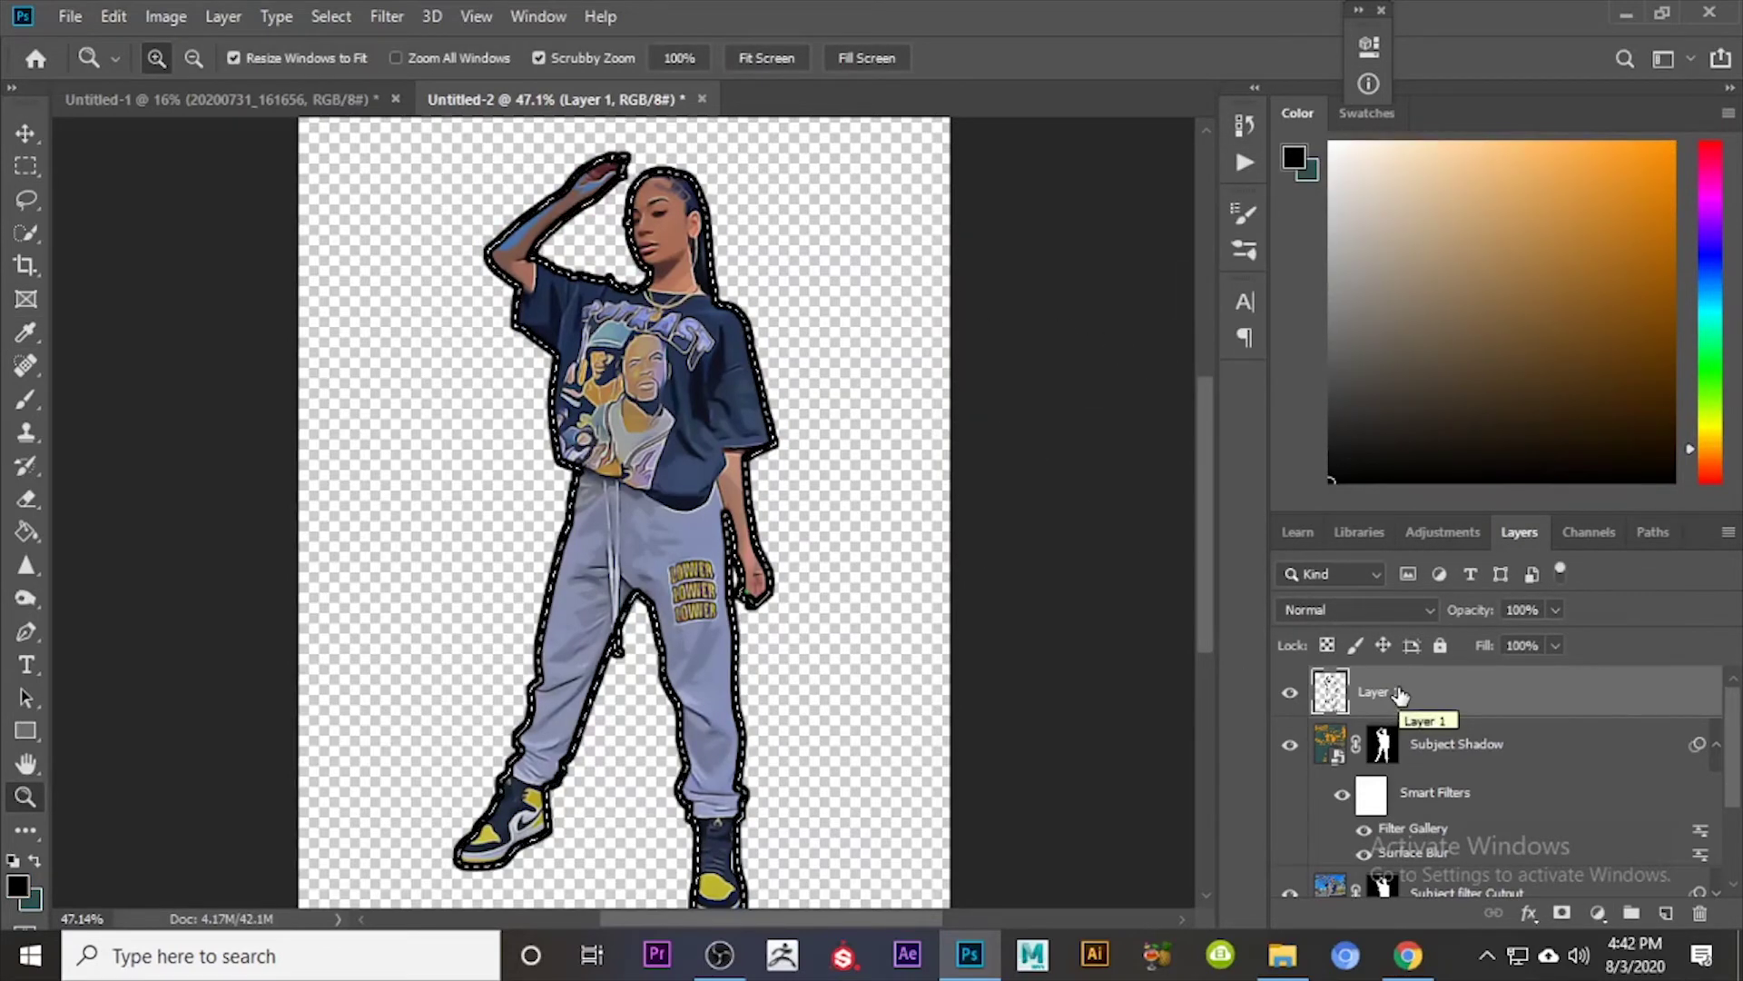
pyautogui.hotkey('ctrl', 'z')
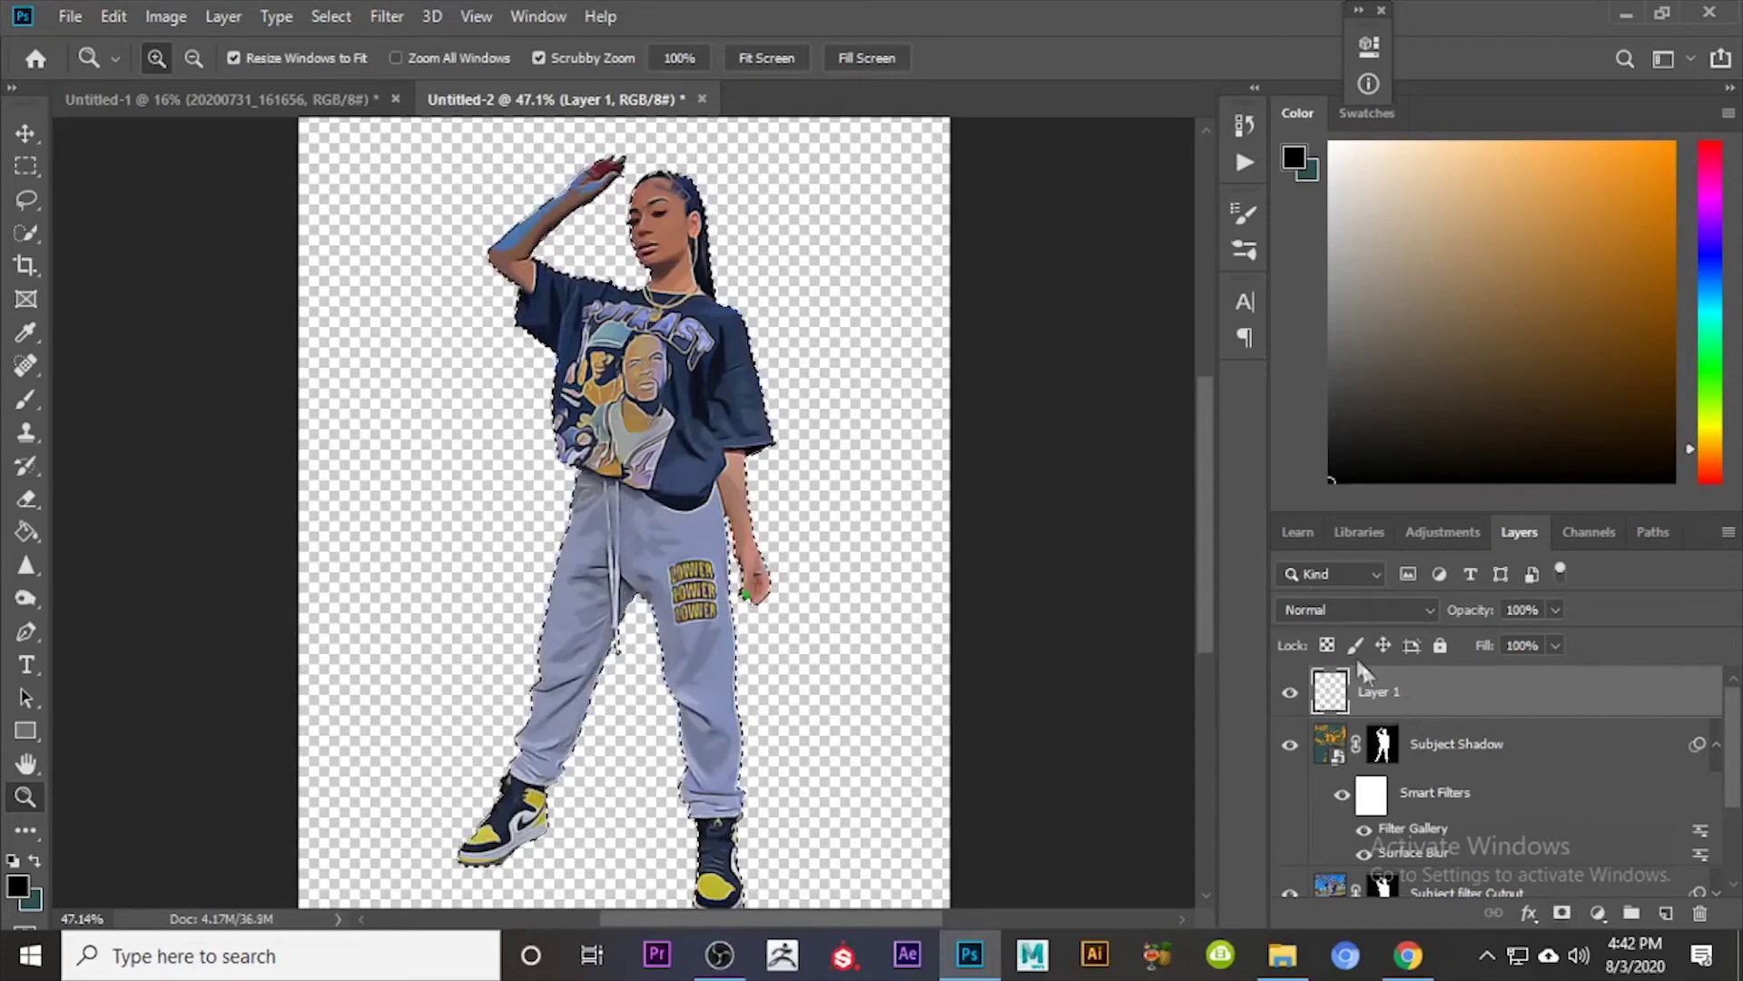
# Step: Retry the black stroke at 7 px width and undo it
pyautogui.click(114, 16)
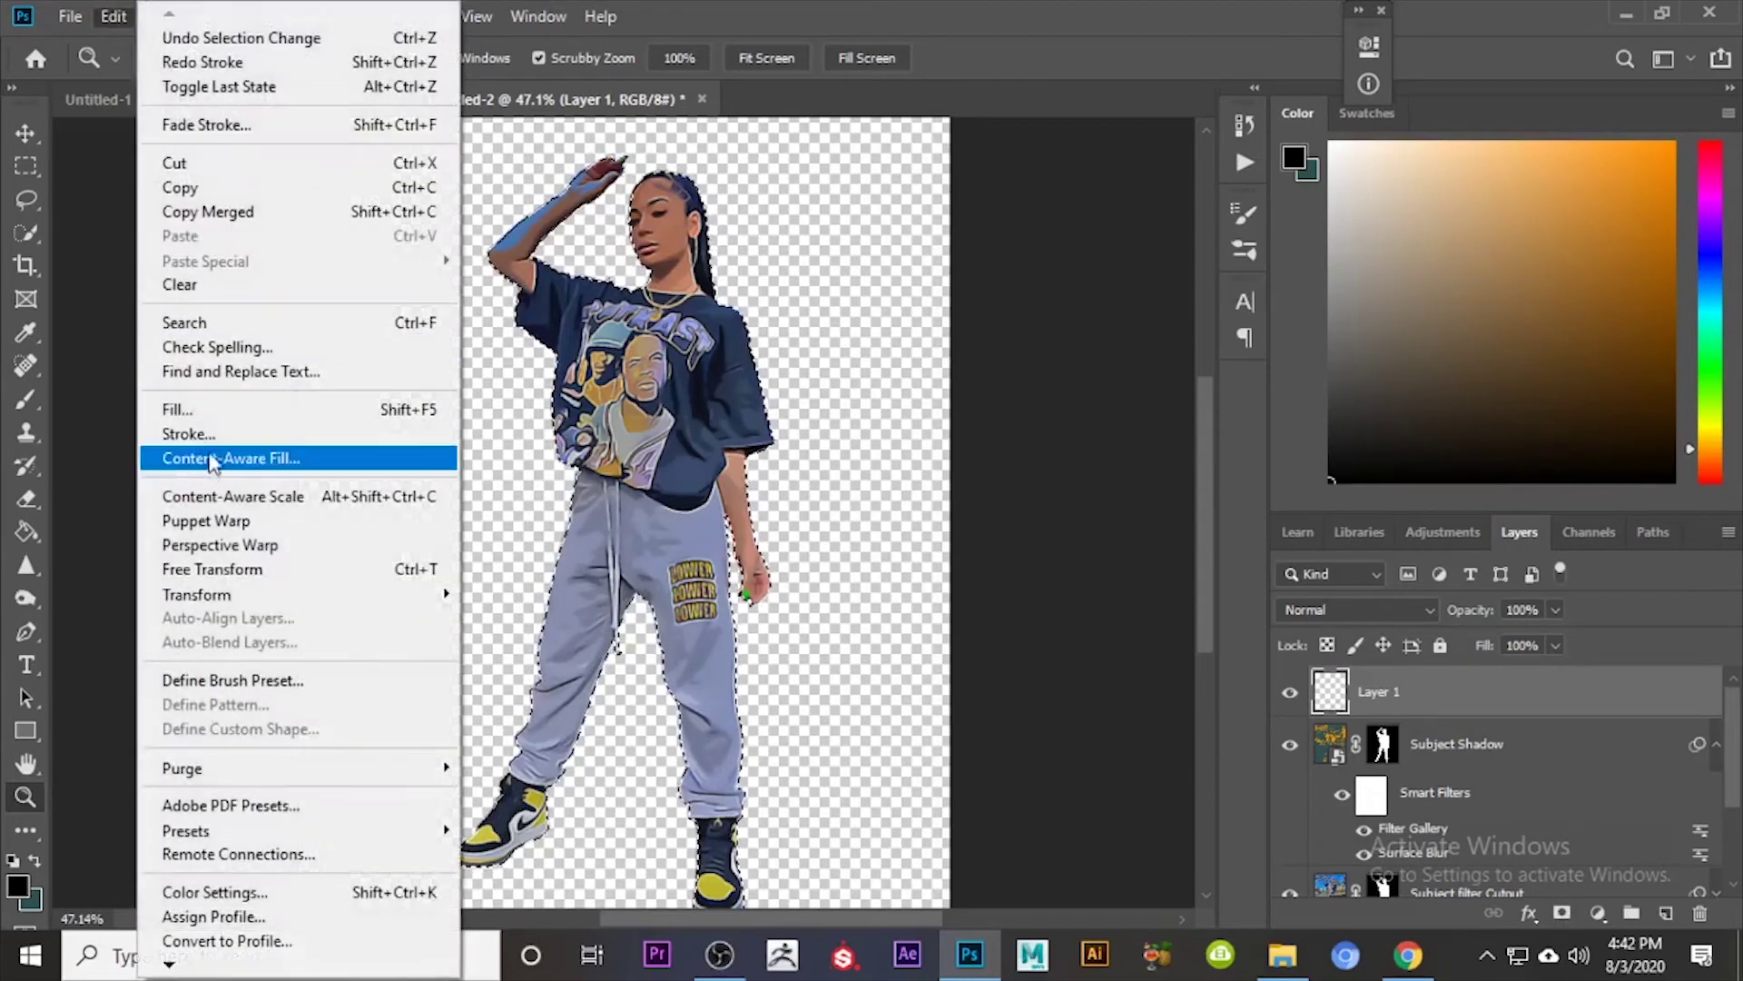
pyautogui.click(200, 434)
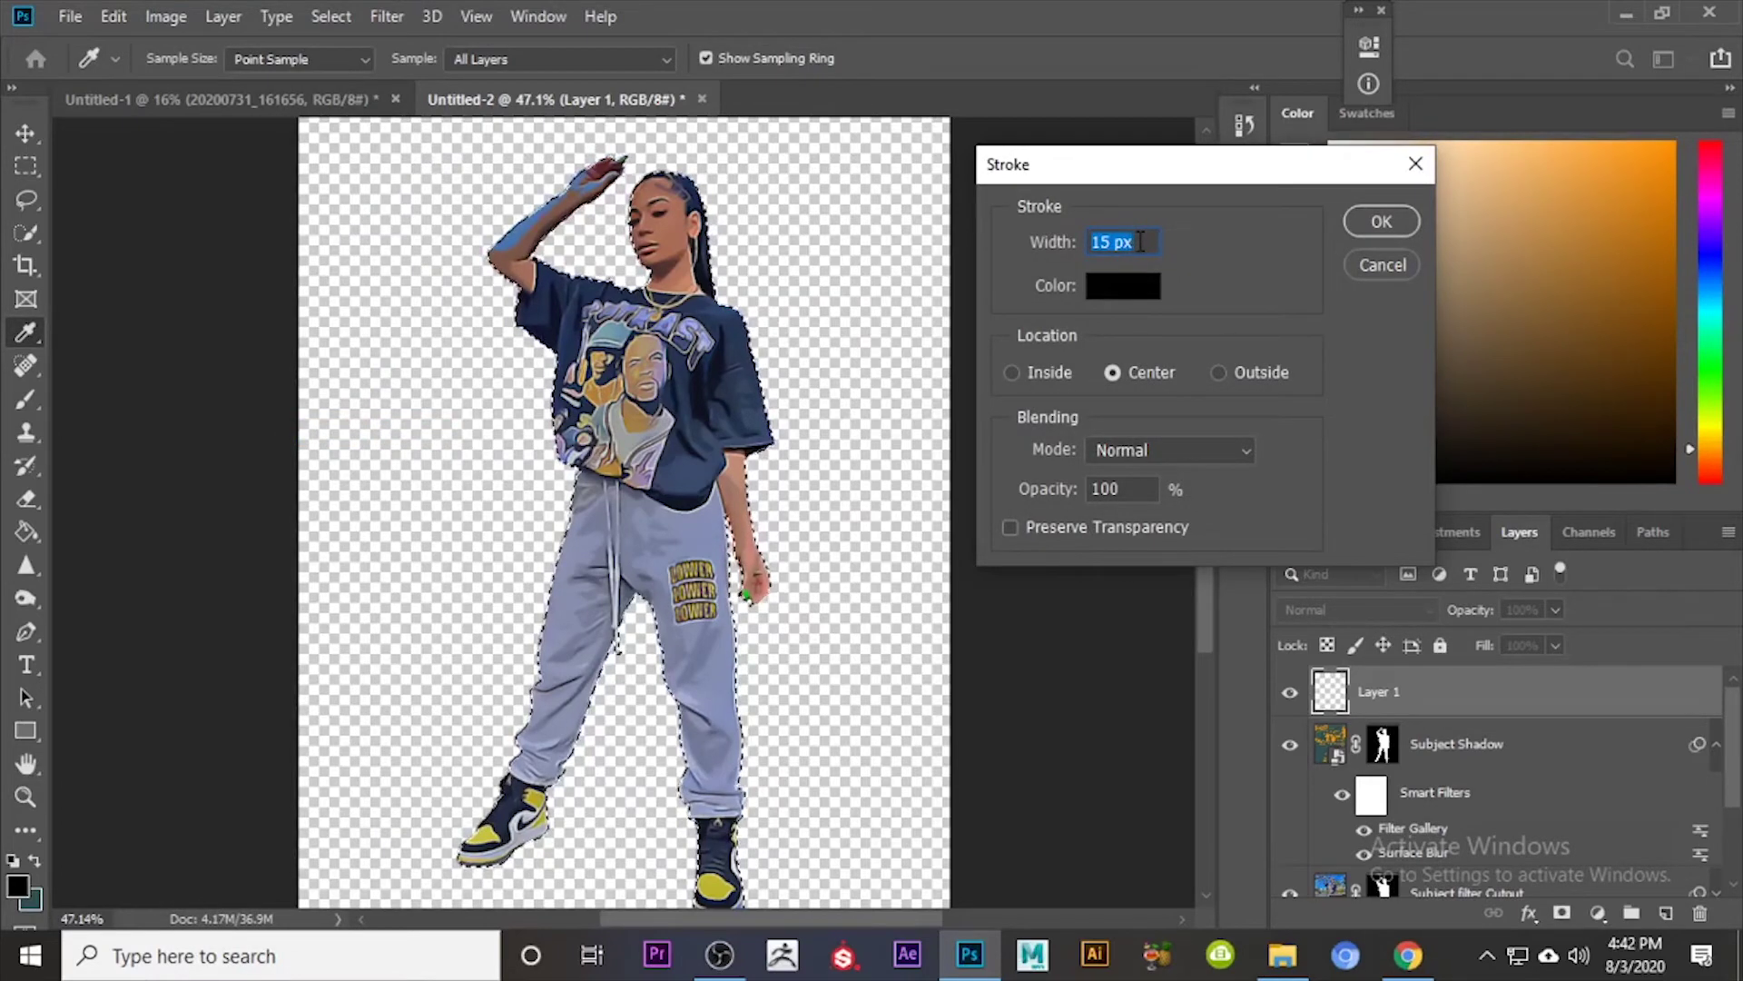
pyautogui.write('7')
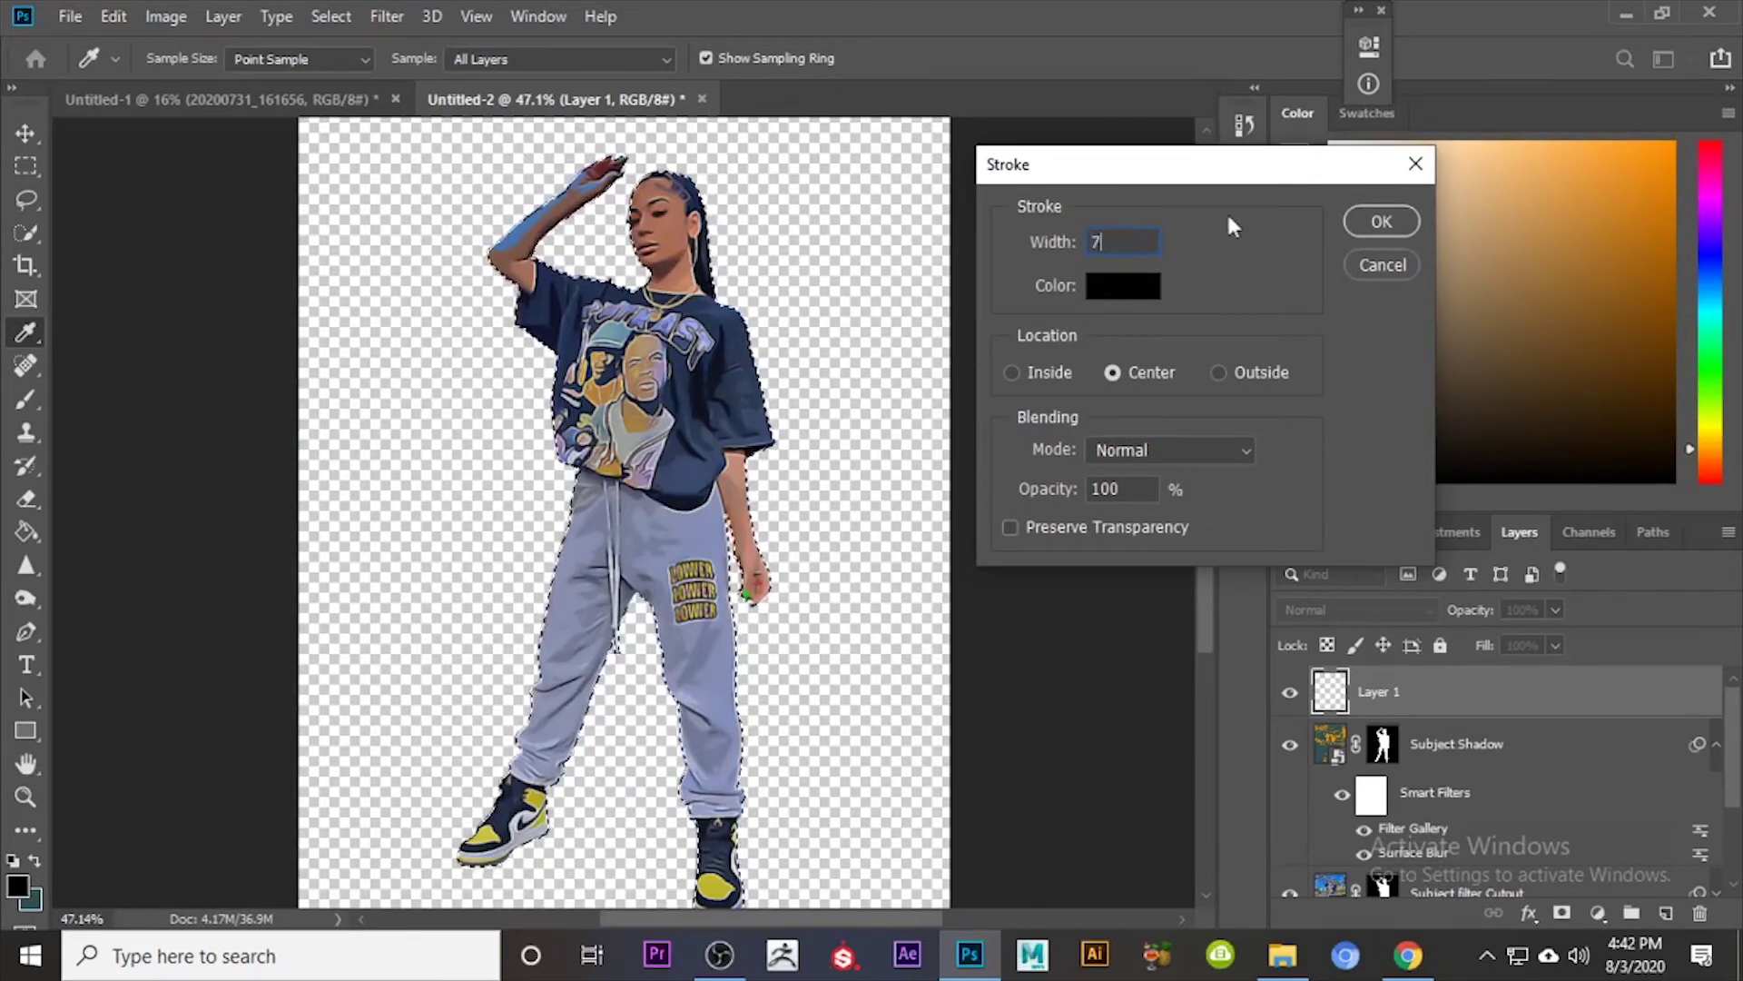
pyautogui.click(1380, 221)
pyautogui.press('z')
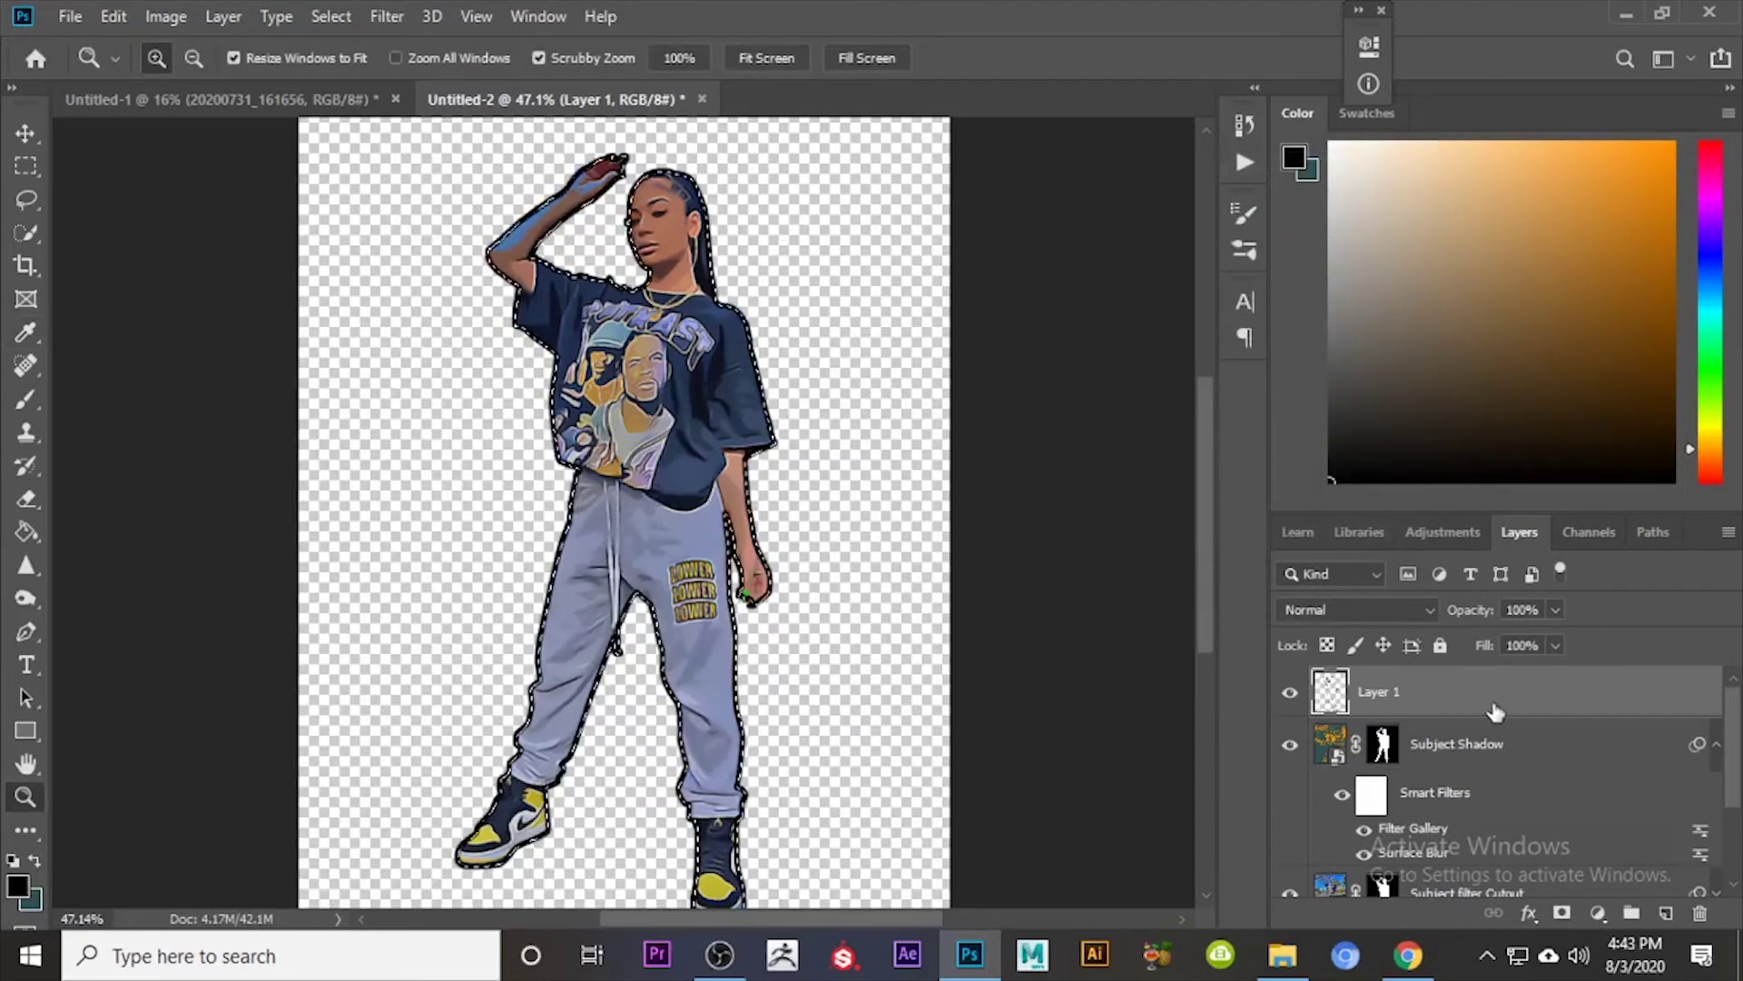
pyautogui.hotkey('ctrl', 'z')
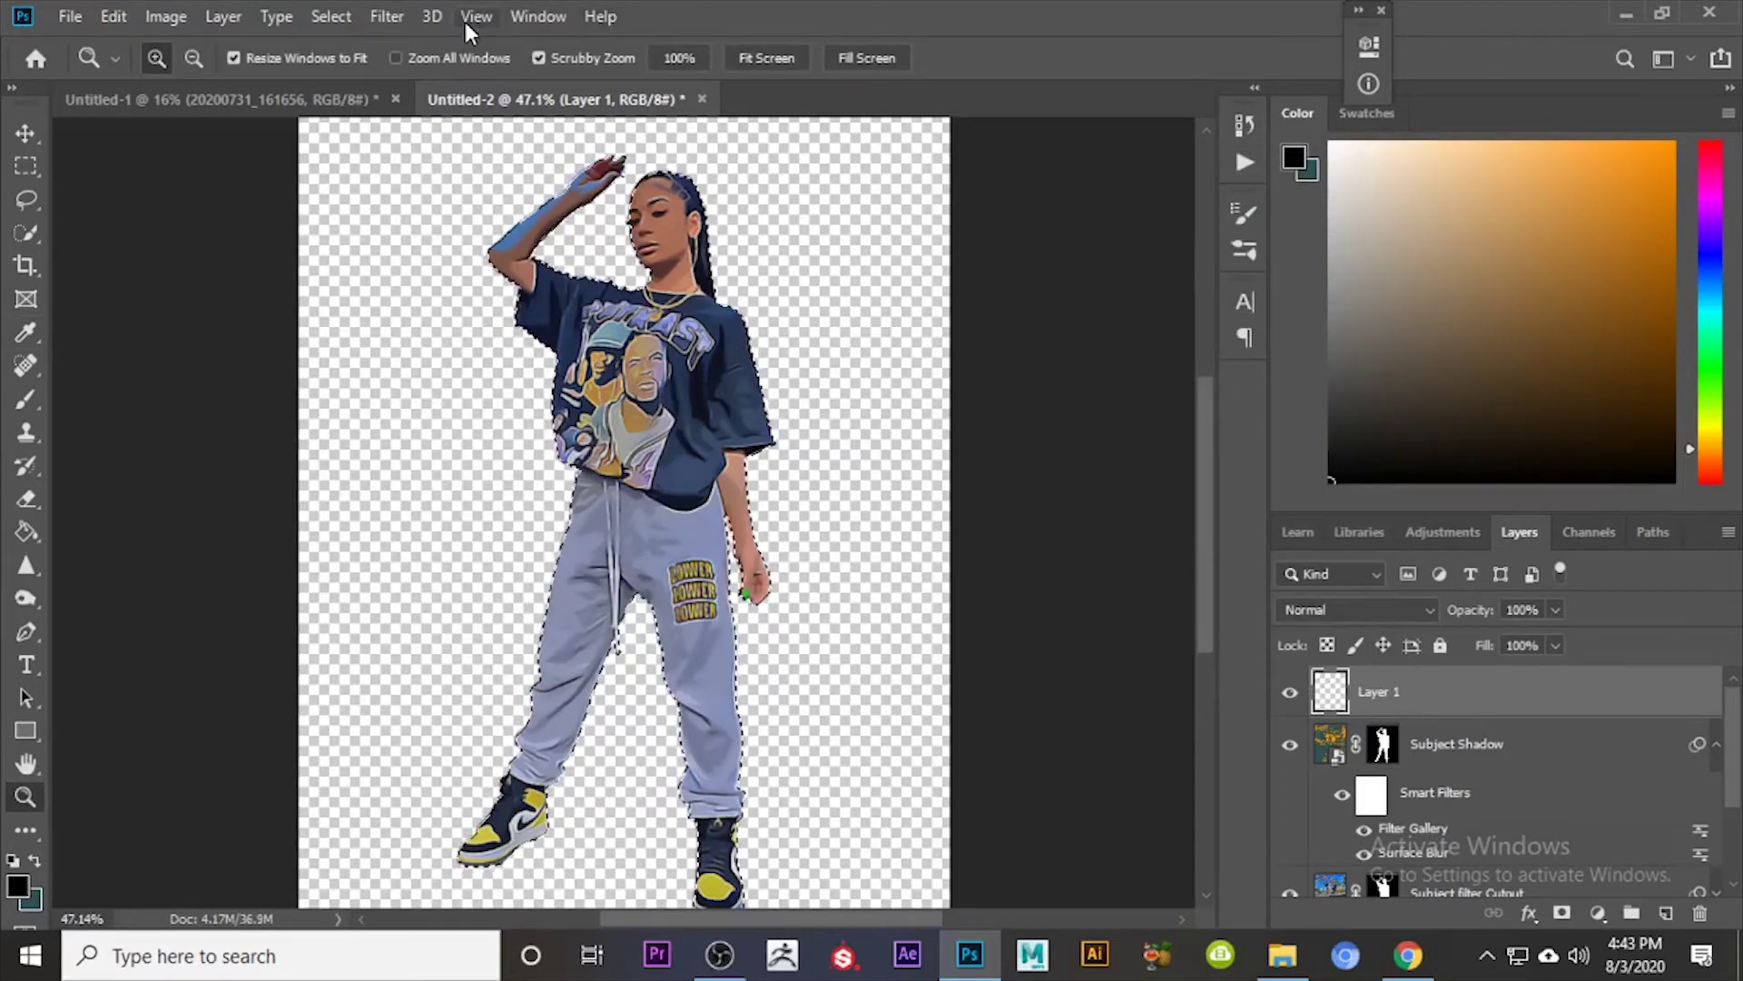
# Step: Stroke the selection with a thinner 5 px black outline and deselect
pyautogui.click(100, 18)
pyautogui.click(189, 433)
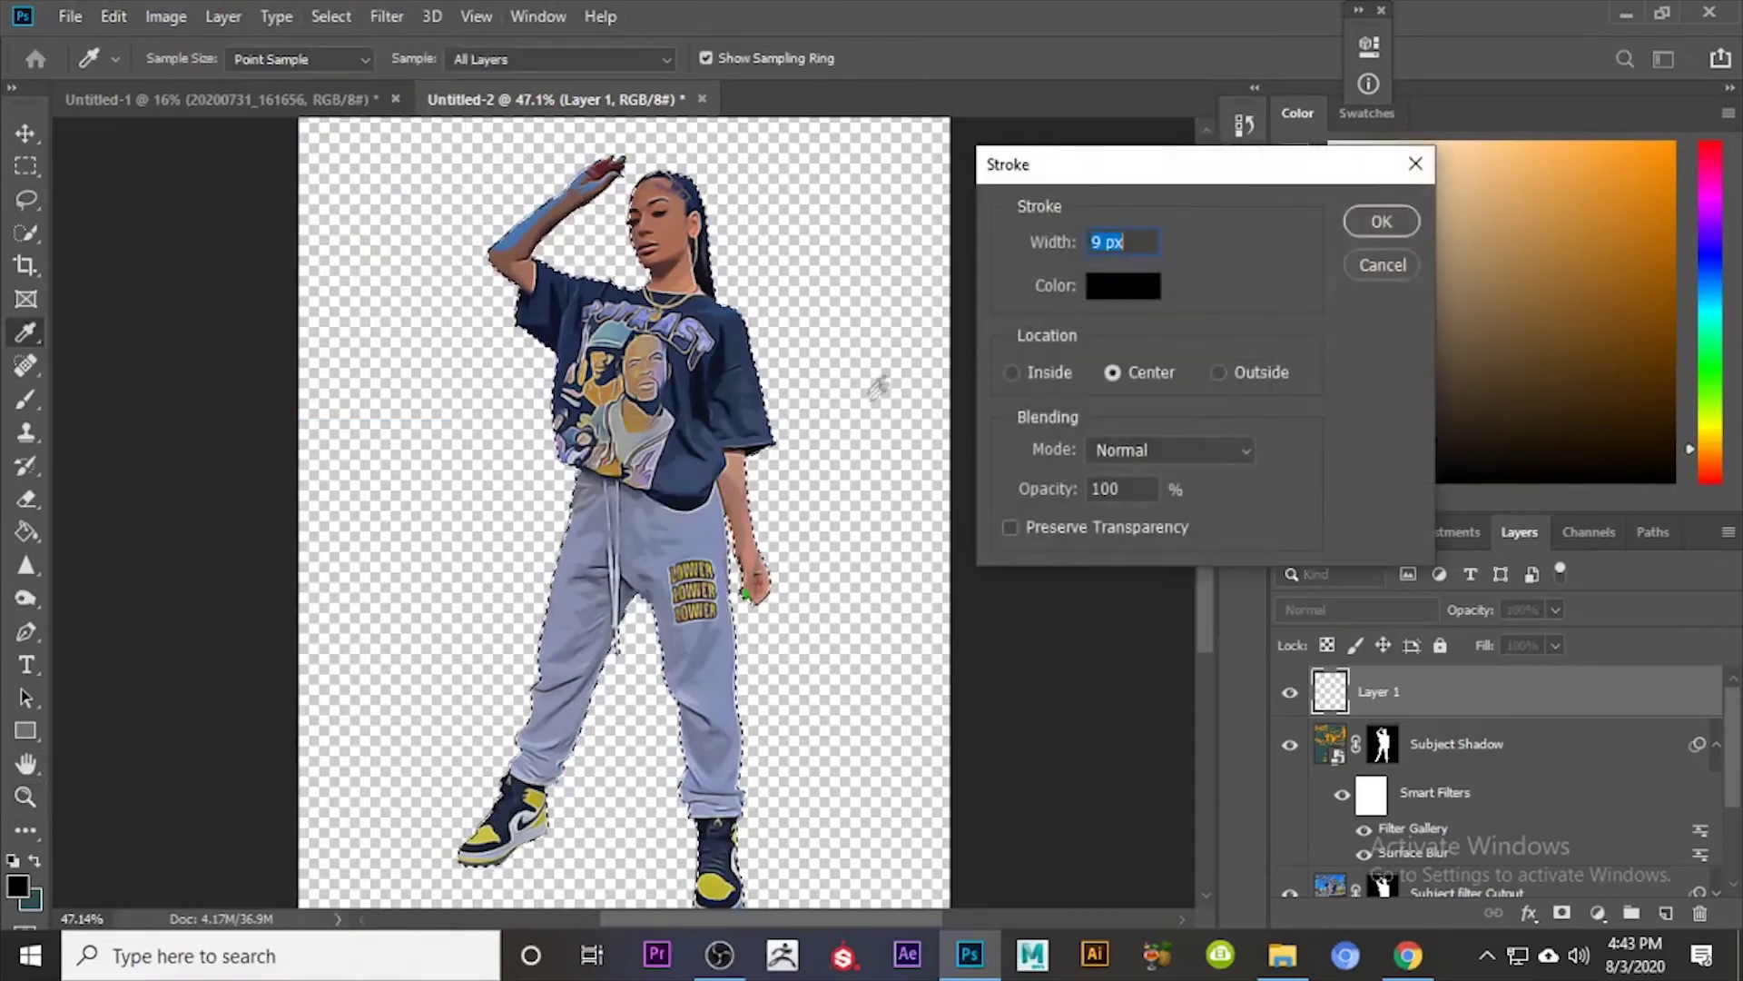
pyautogui.write('3')
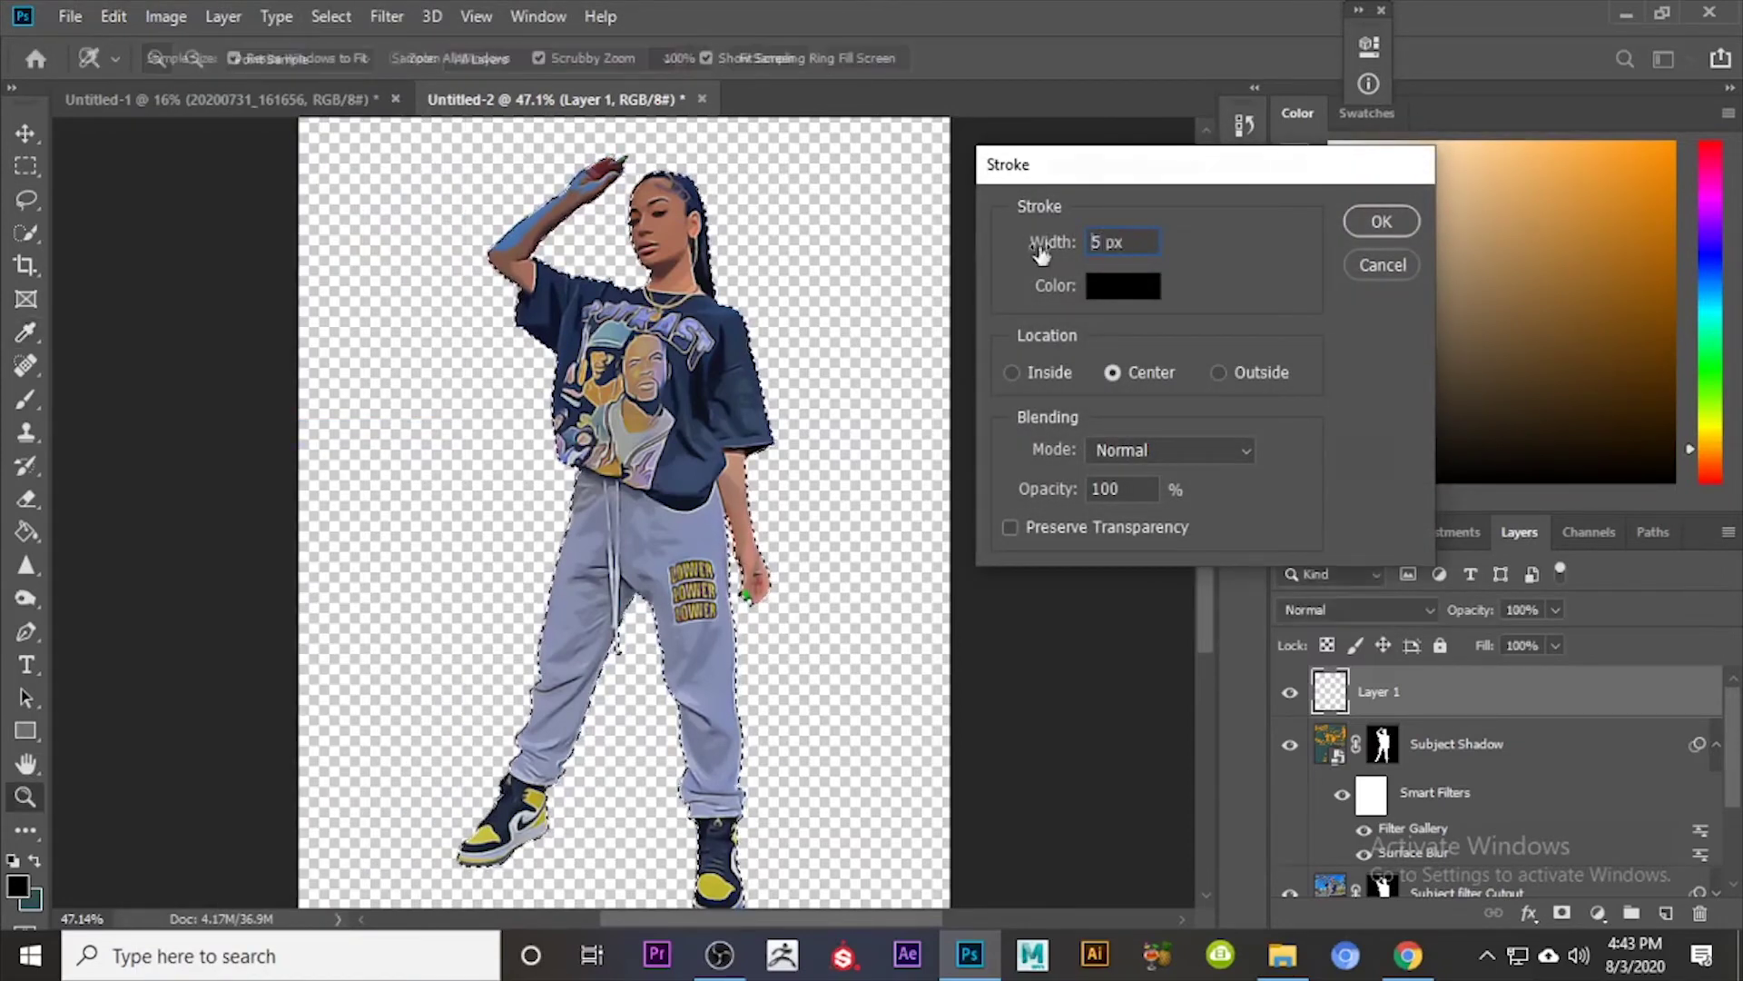
pyautogui.press('Return')
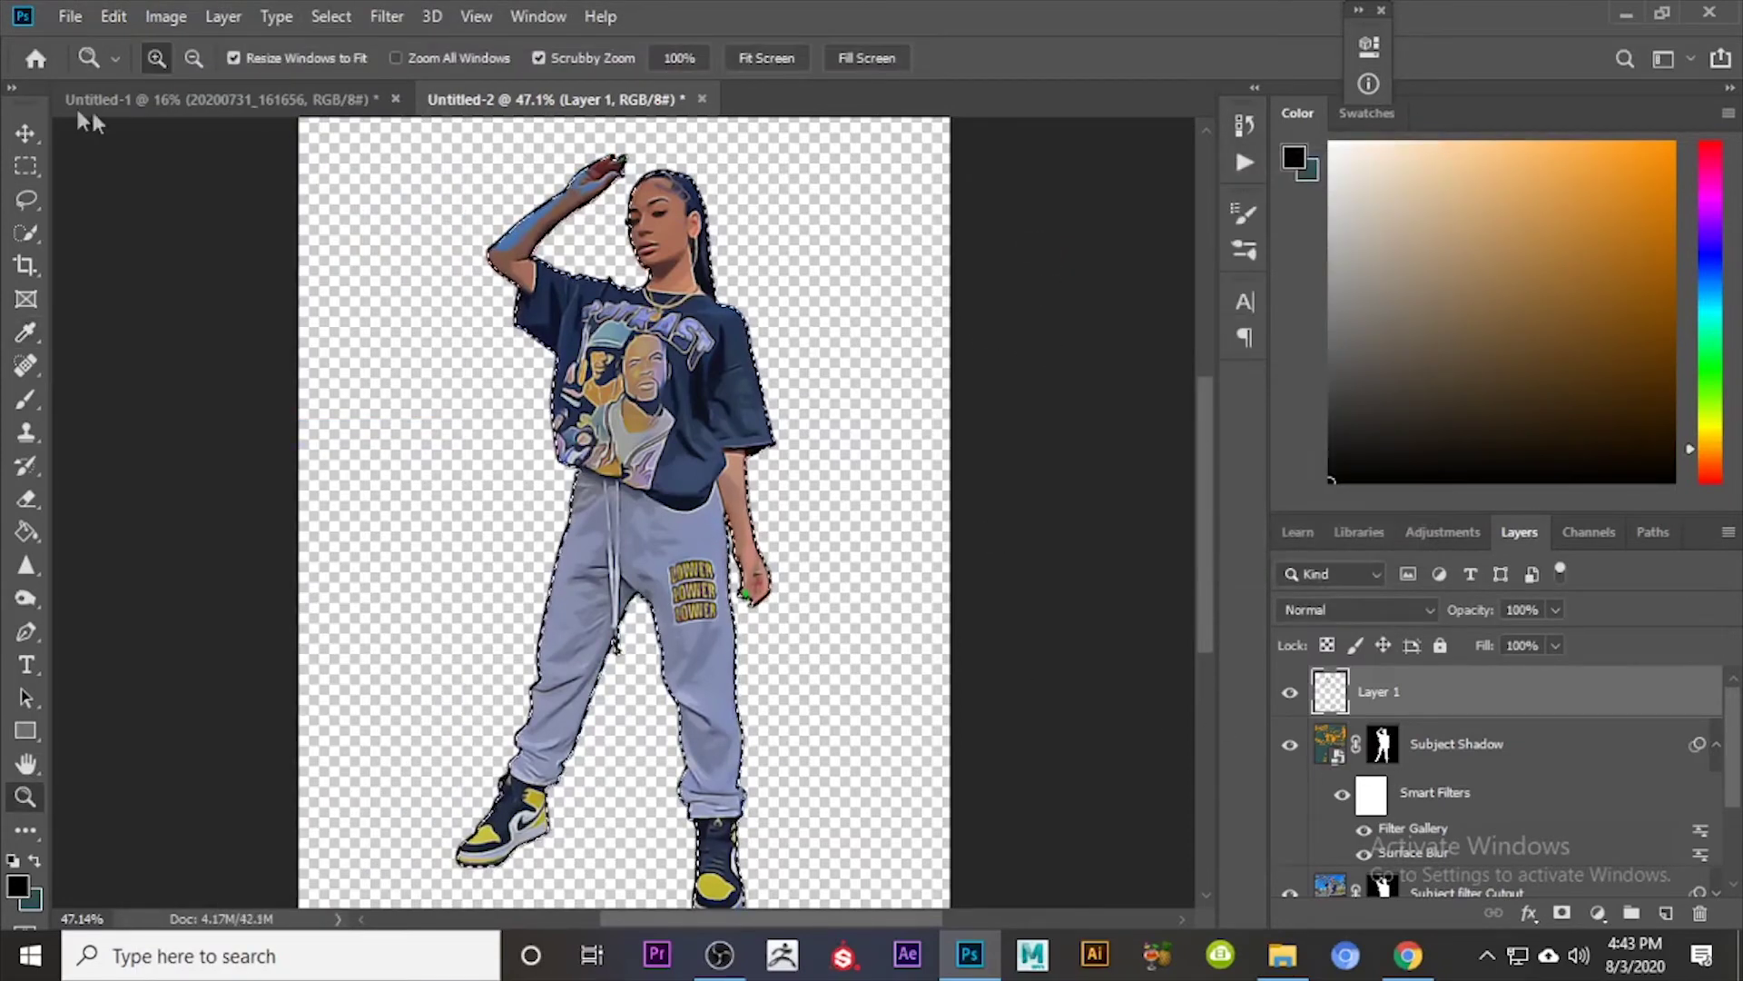
pyautogui.click(27, 134)
pyautogui.click(976, 336)
pyautogui.click(331, 16)
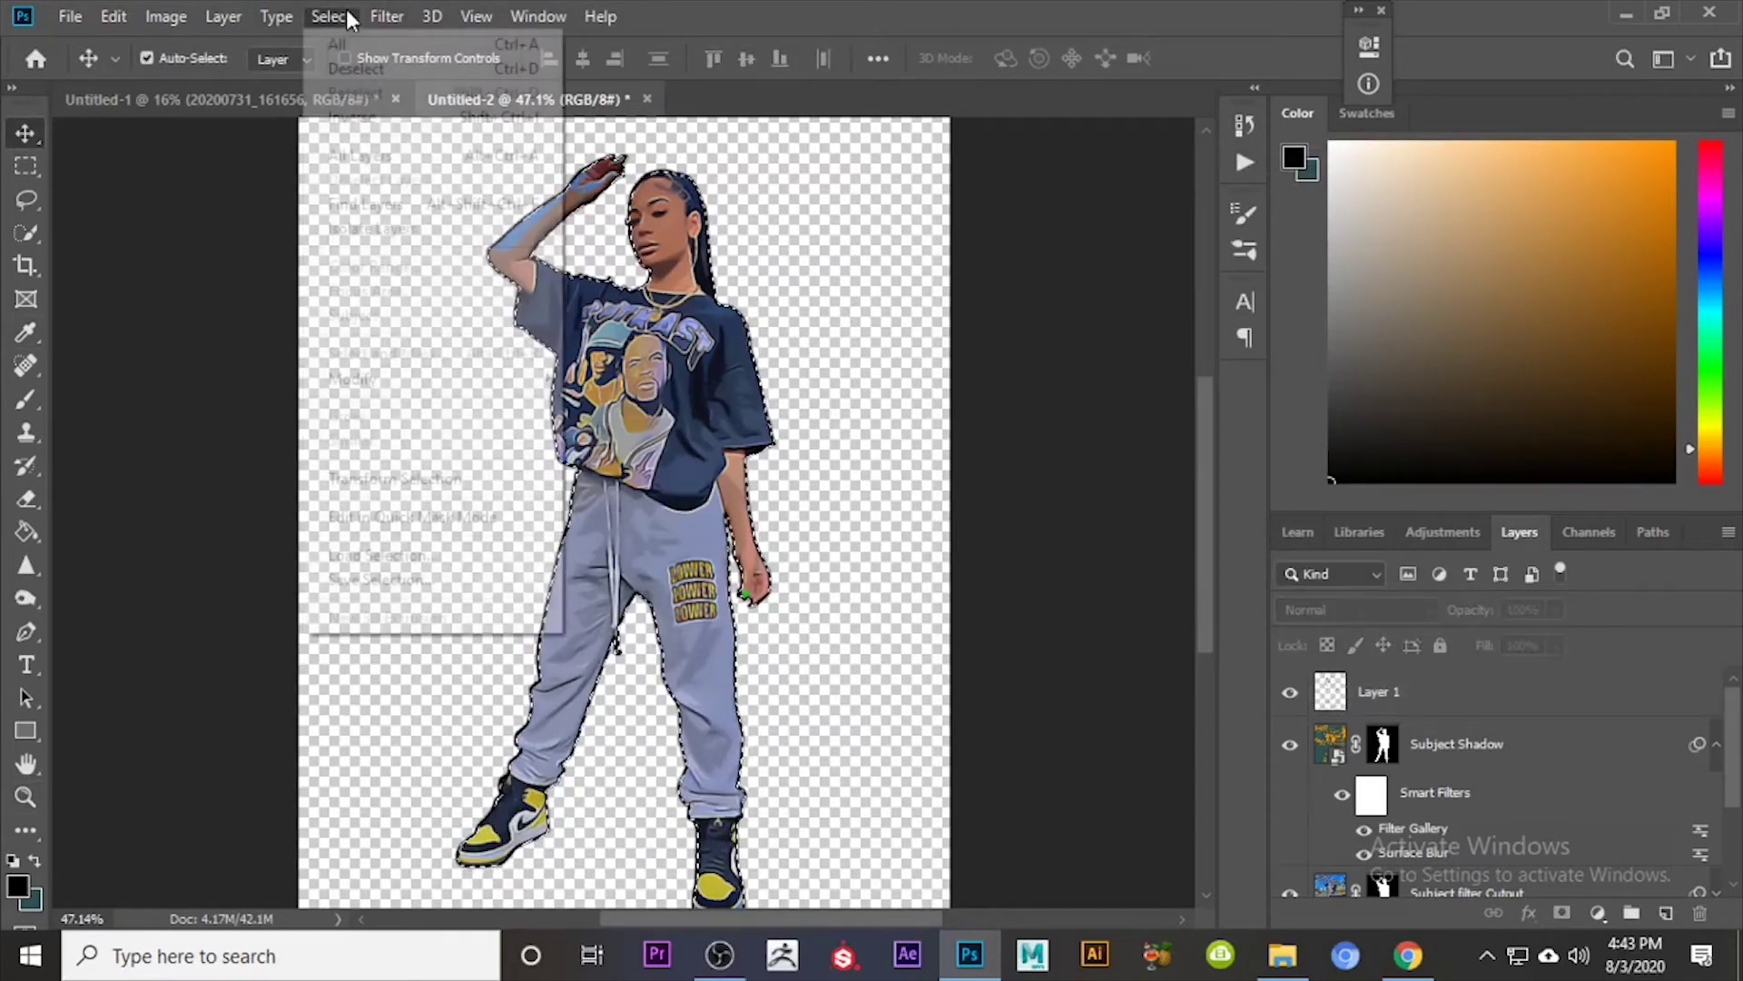
pyautogui.click(358, 68)
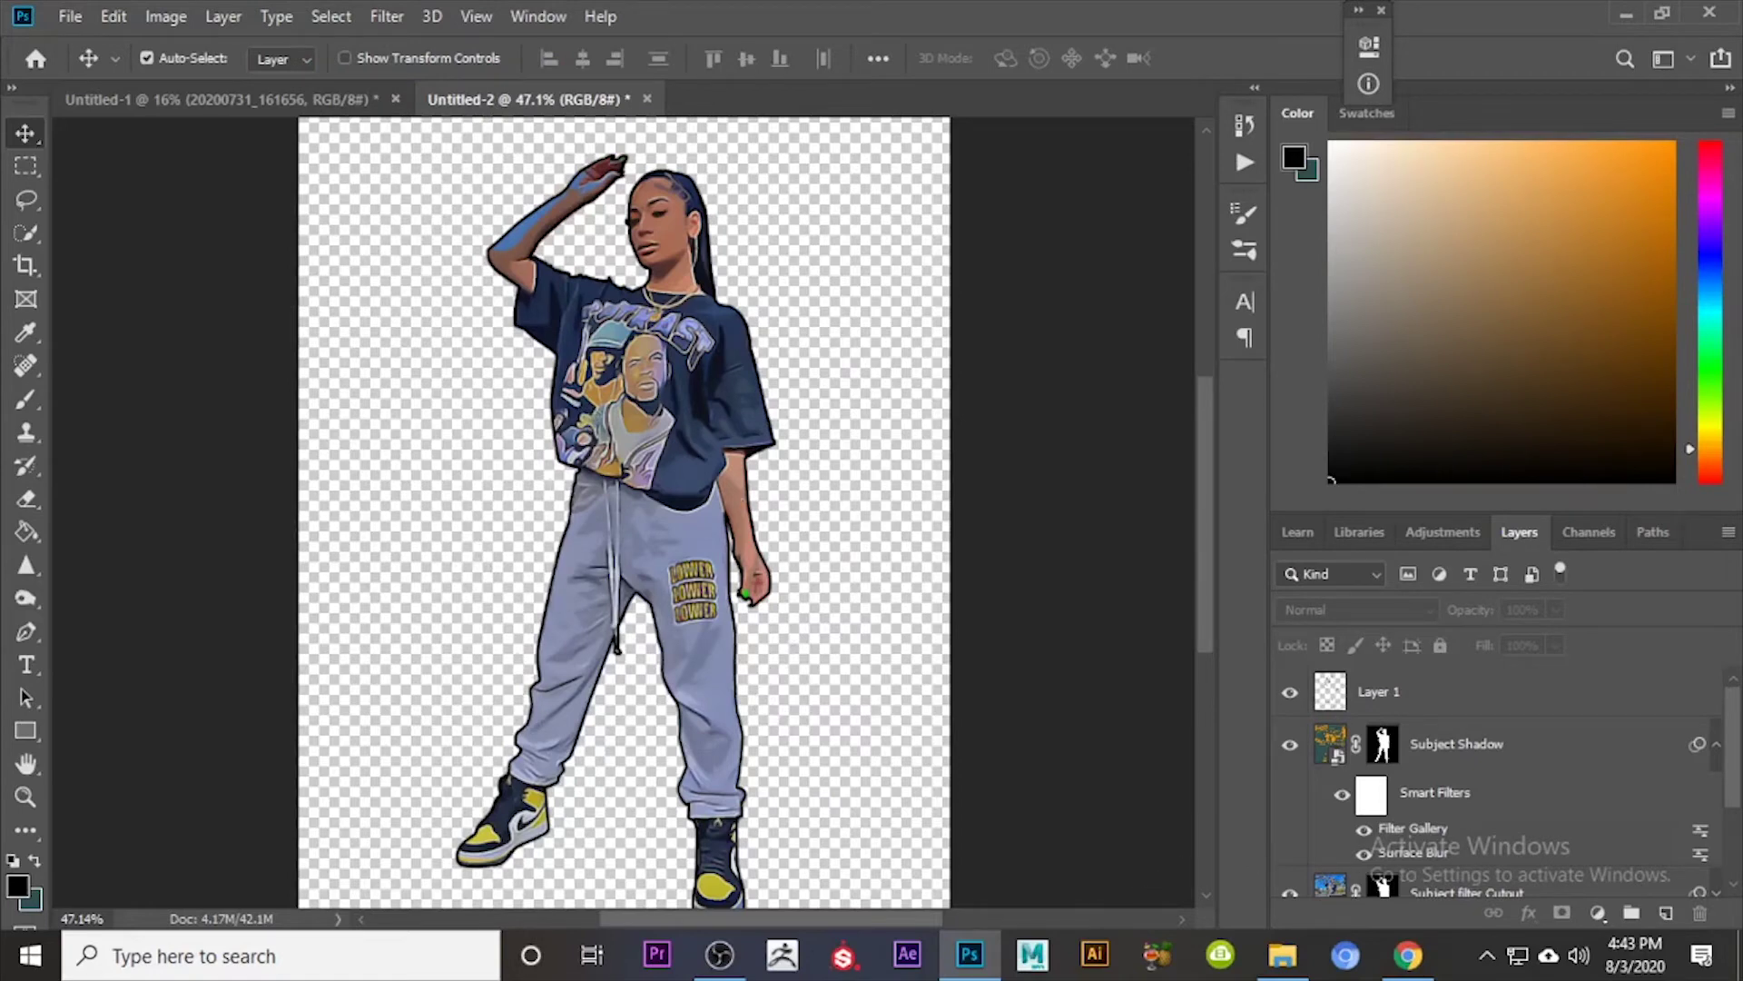
# Step: Back in Photoshop, select Layer 1 and add a Color Lookup adjustment layer above it
pyautogui.click(1408, 954)
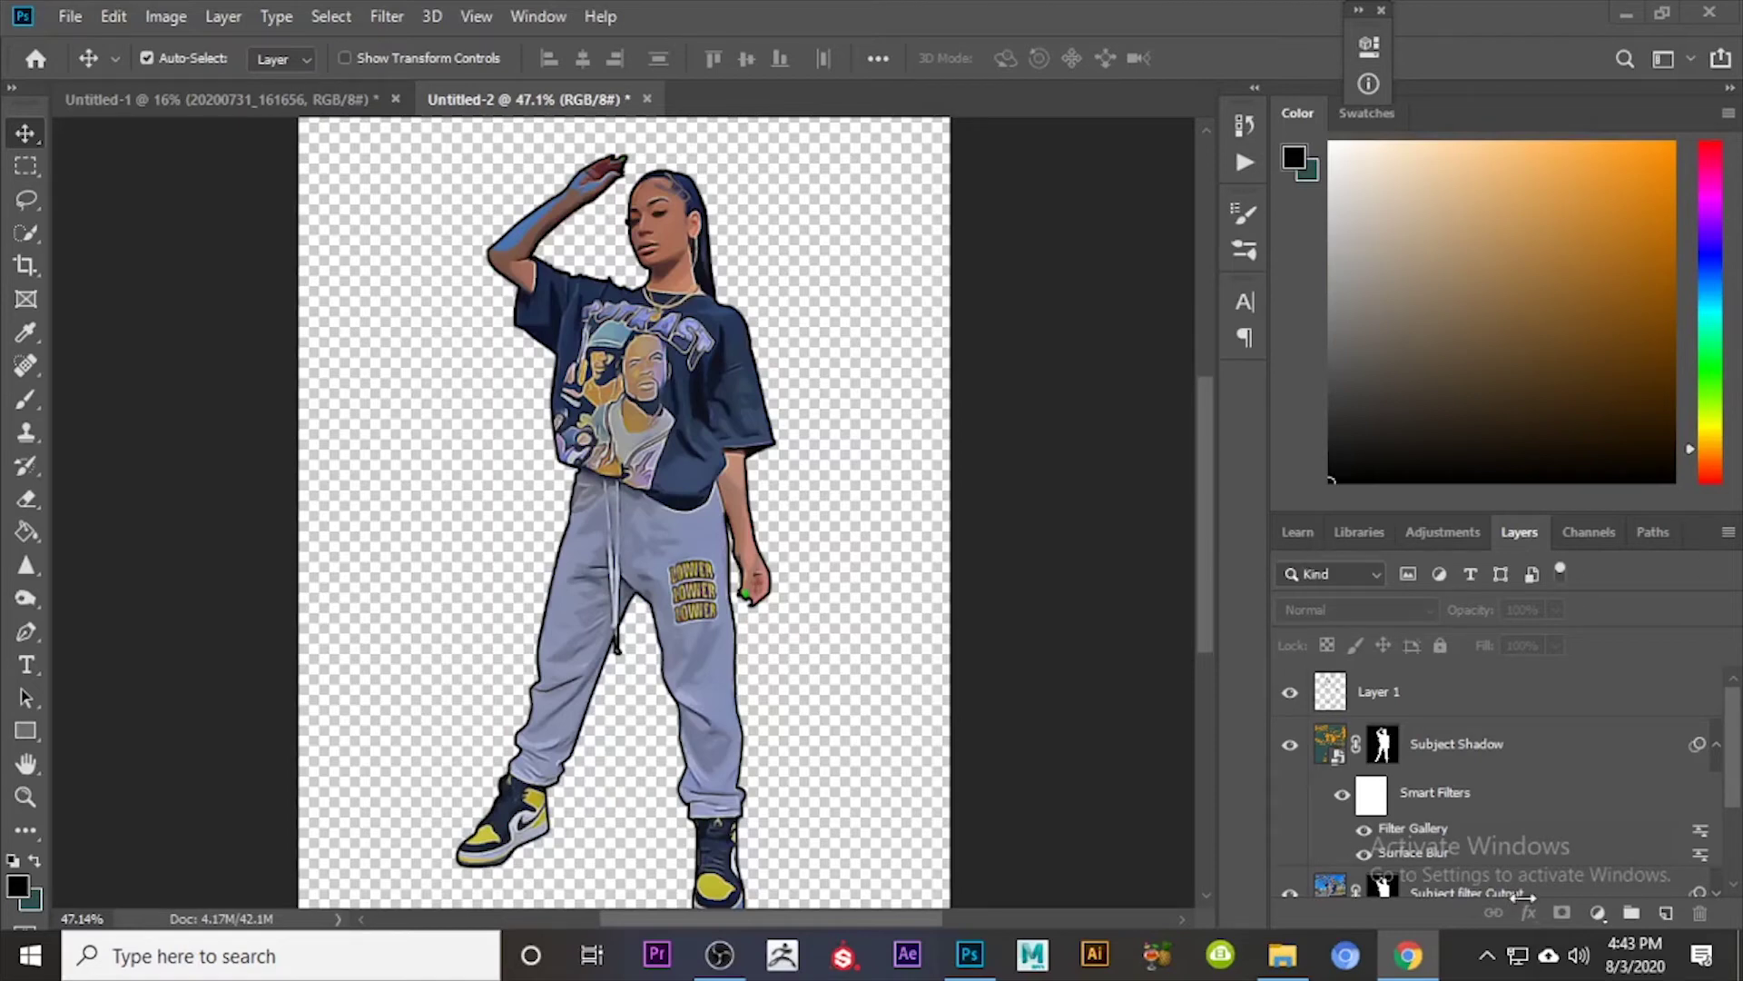
pyautogui.click(1453, 744)
pyautogui.click(1453, 744)
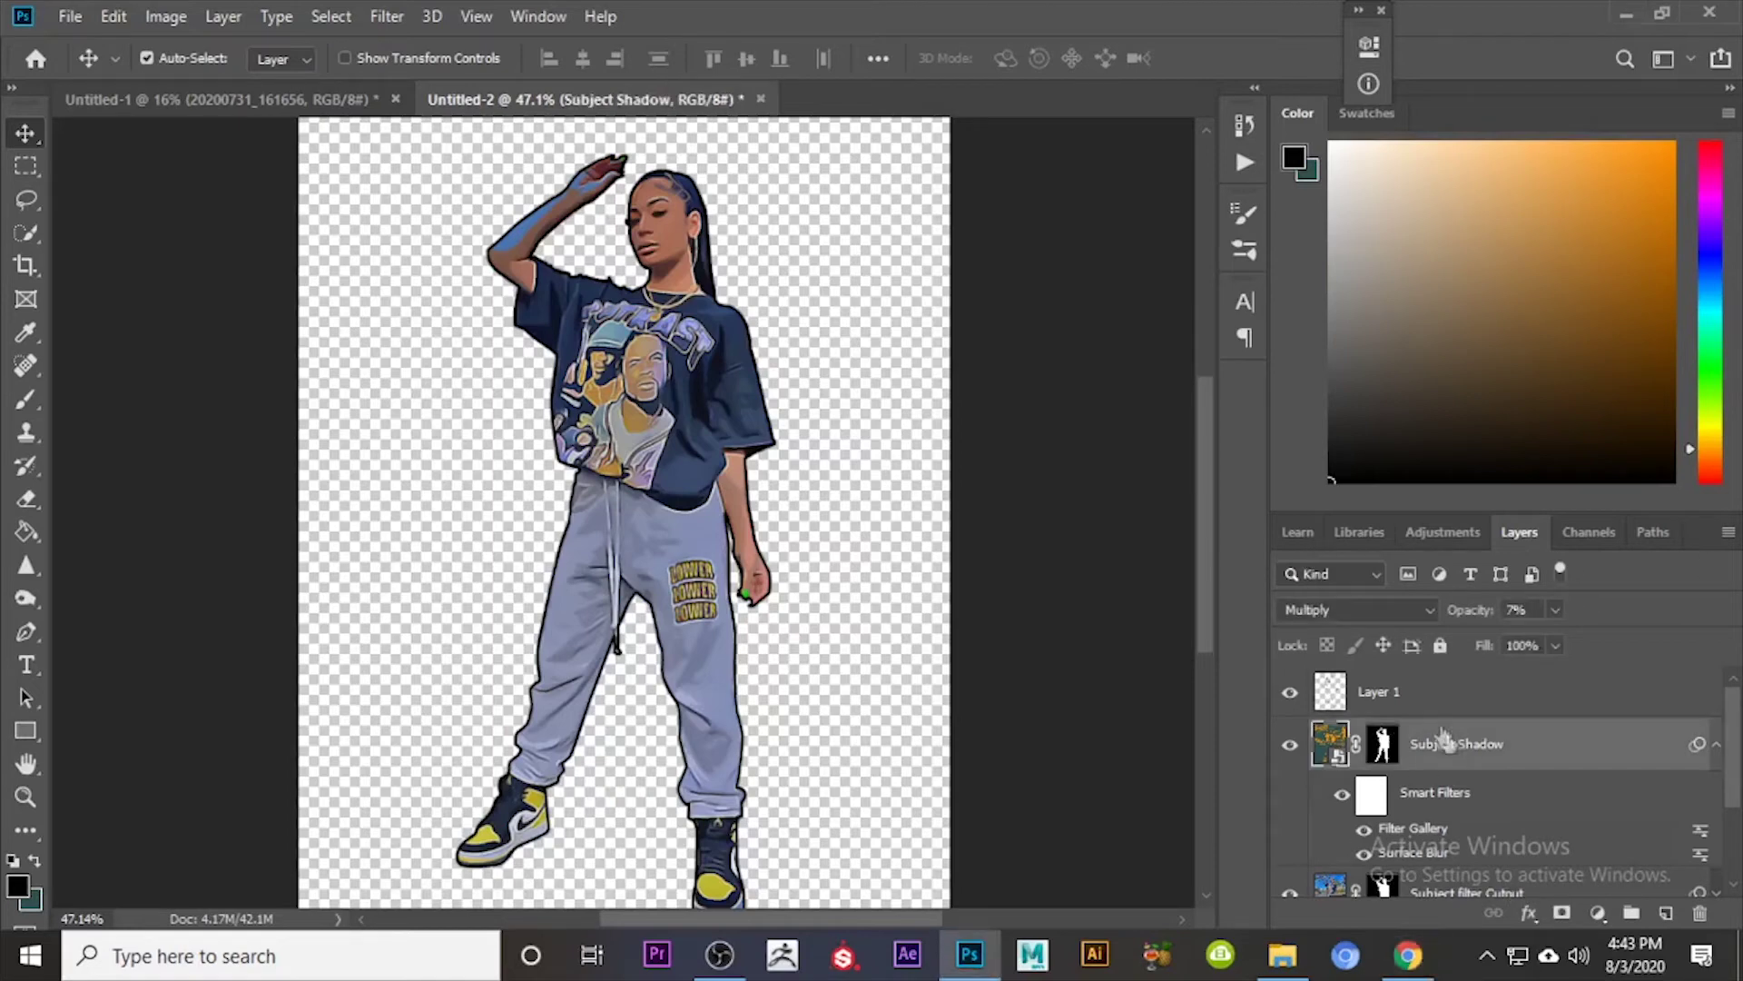
pyautogui.click(1432, 696)
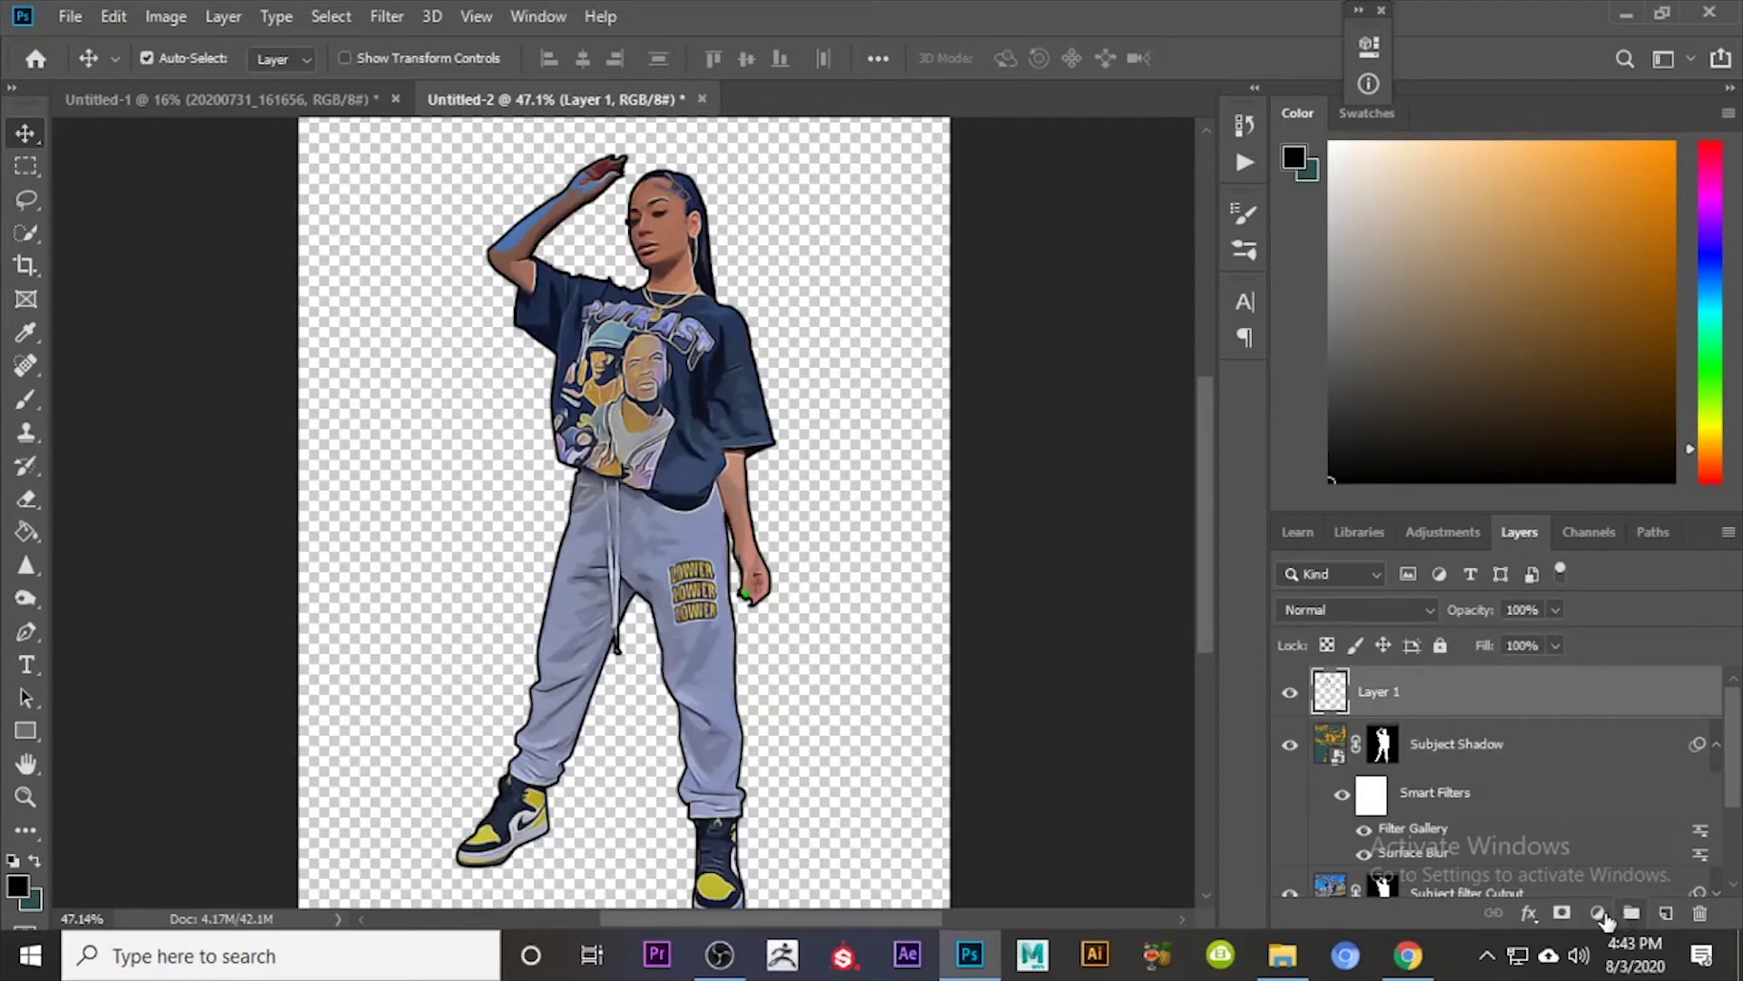
pyautogui.click(1598, 912)
pyautogui.click(1563, 776)
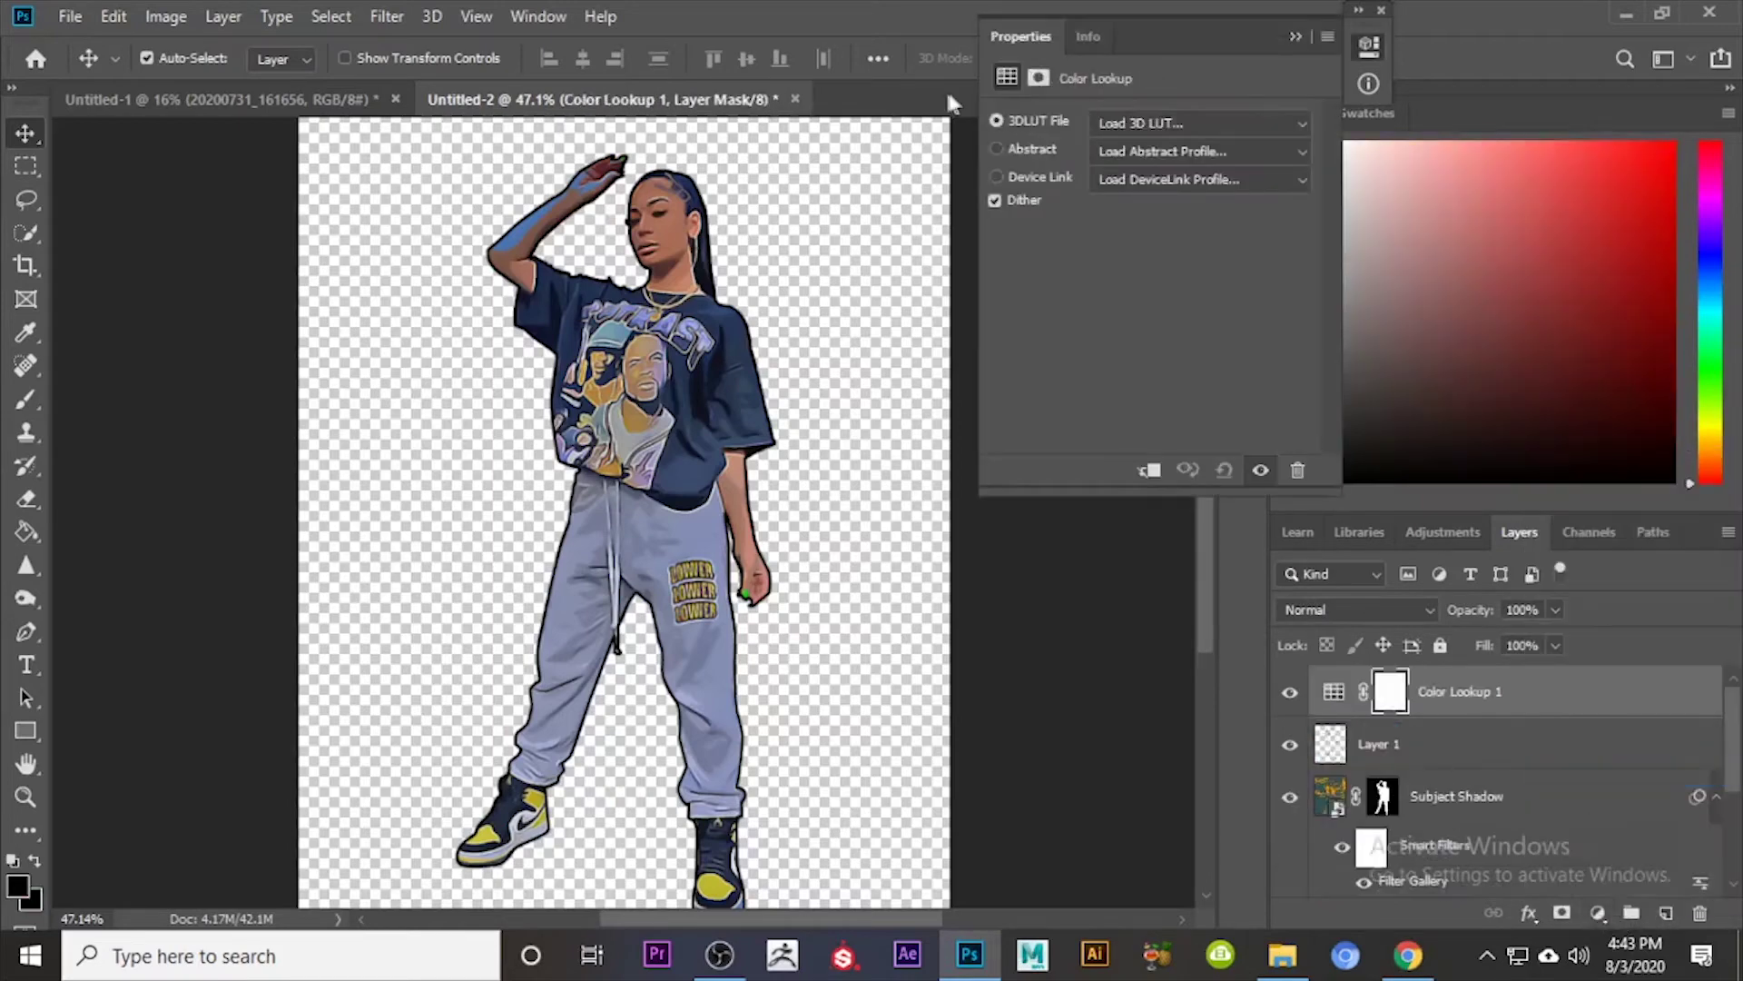
# Step: Try 3DLUT looks from 2Strip.look through DropBlues.3DL to Crisp_Winter on the figure, then deselect
pyautogui.click(1180, 122)
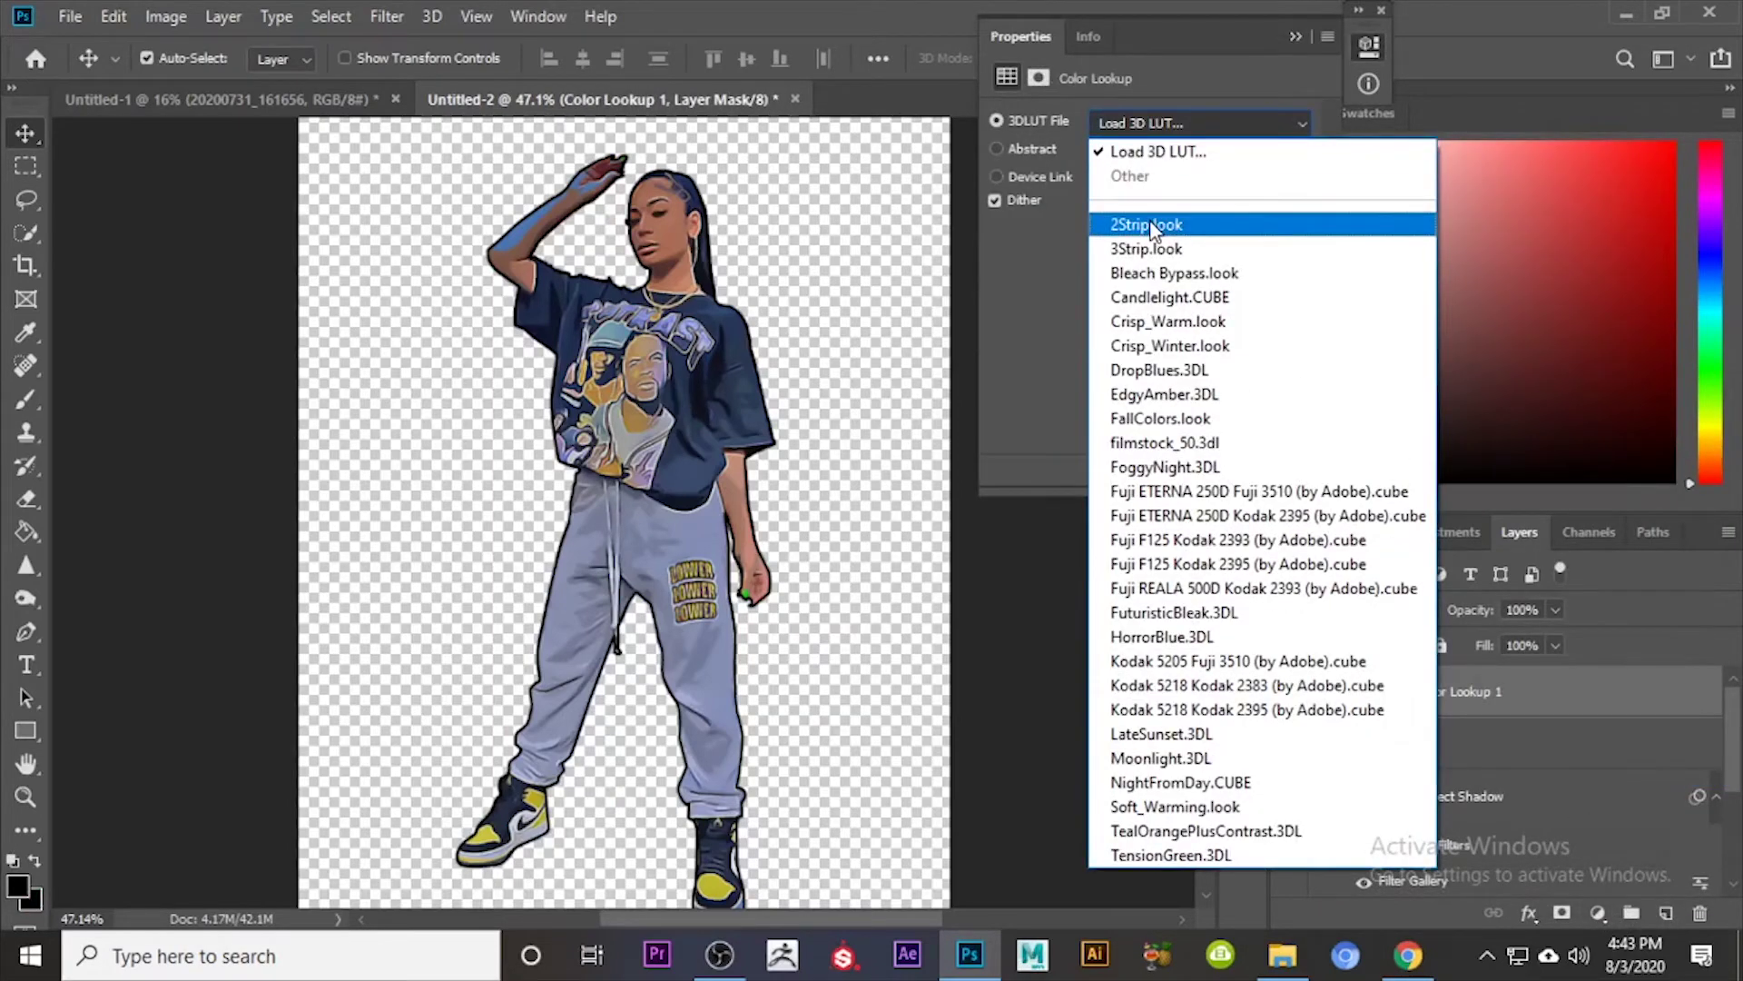
pyautogui.click(1150, 225)
pyautogui.press('Down')
pyautogui.press('Down')
pyautogui.press('Down')
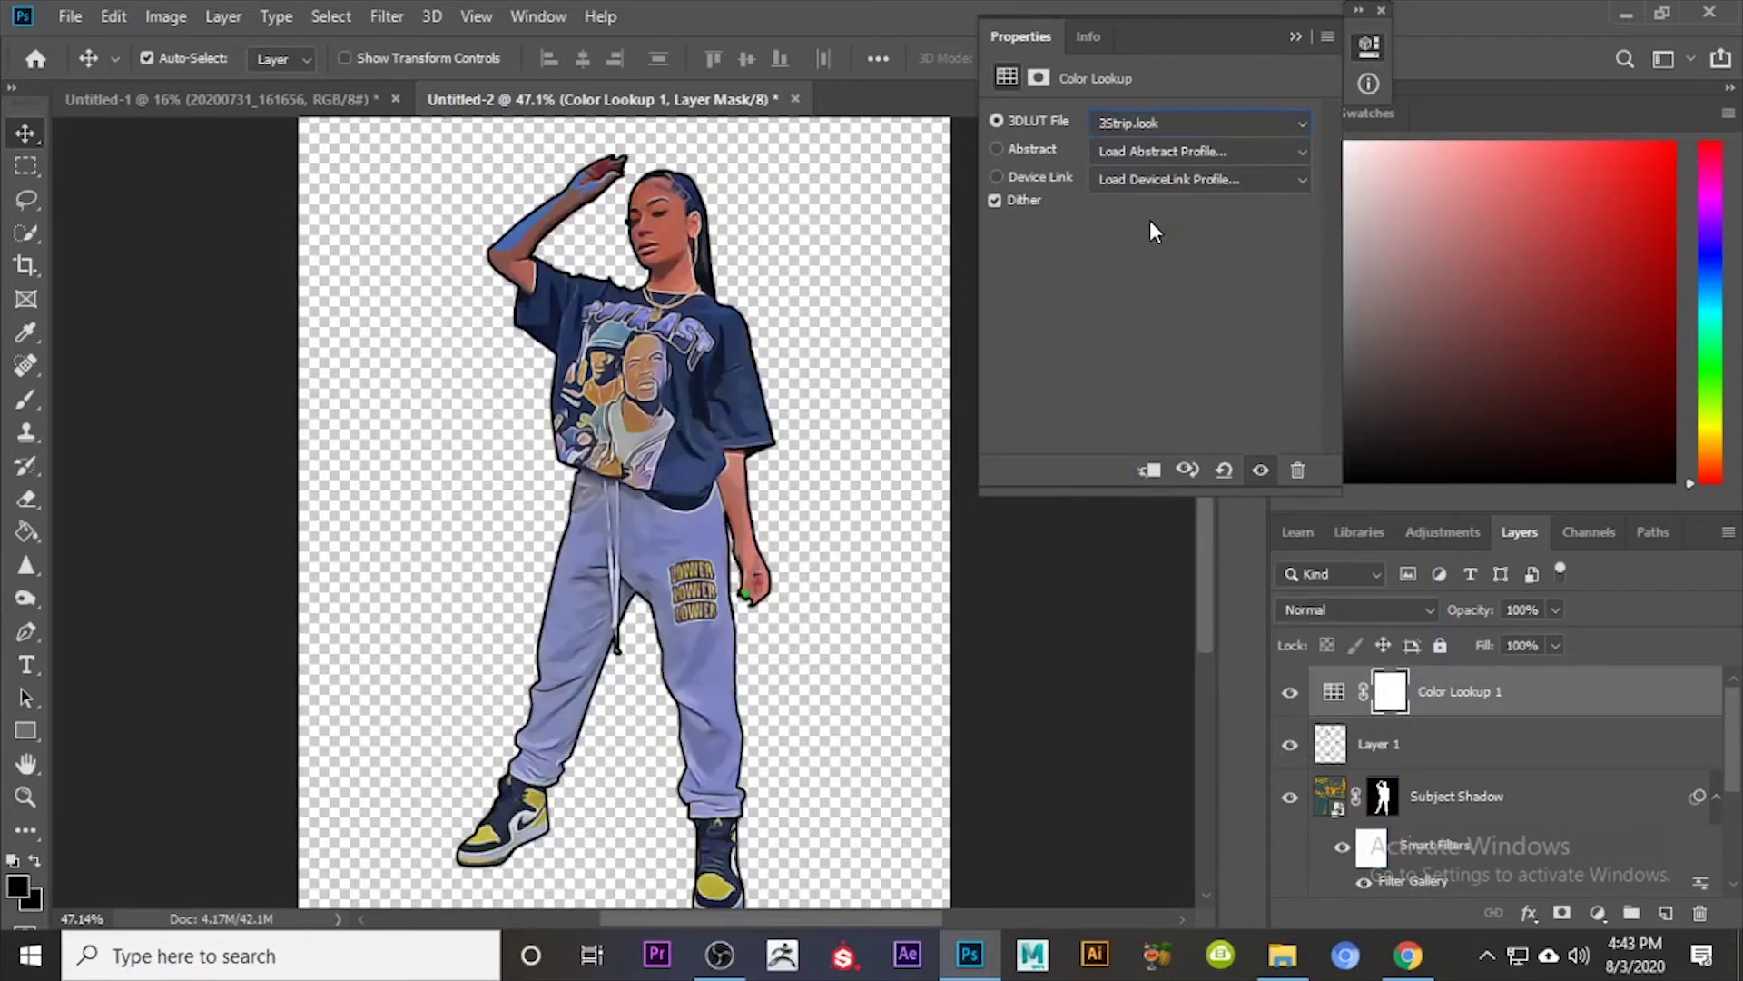
pyautogui.press('Down')
pyautogui.press('Down')
pyautogui.press('Down')
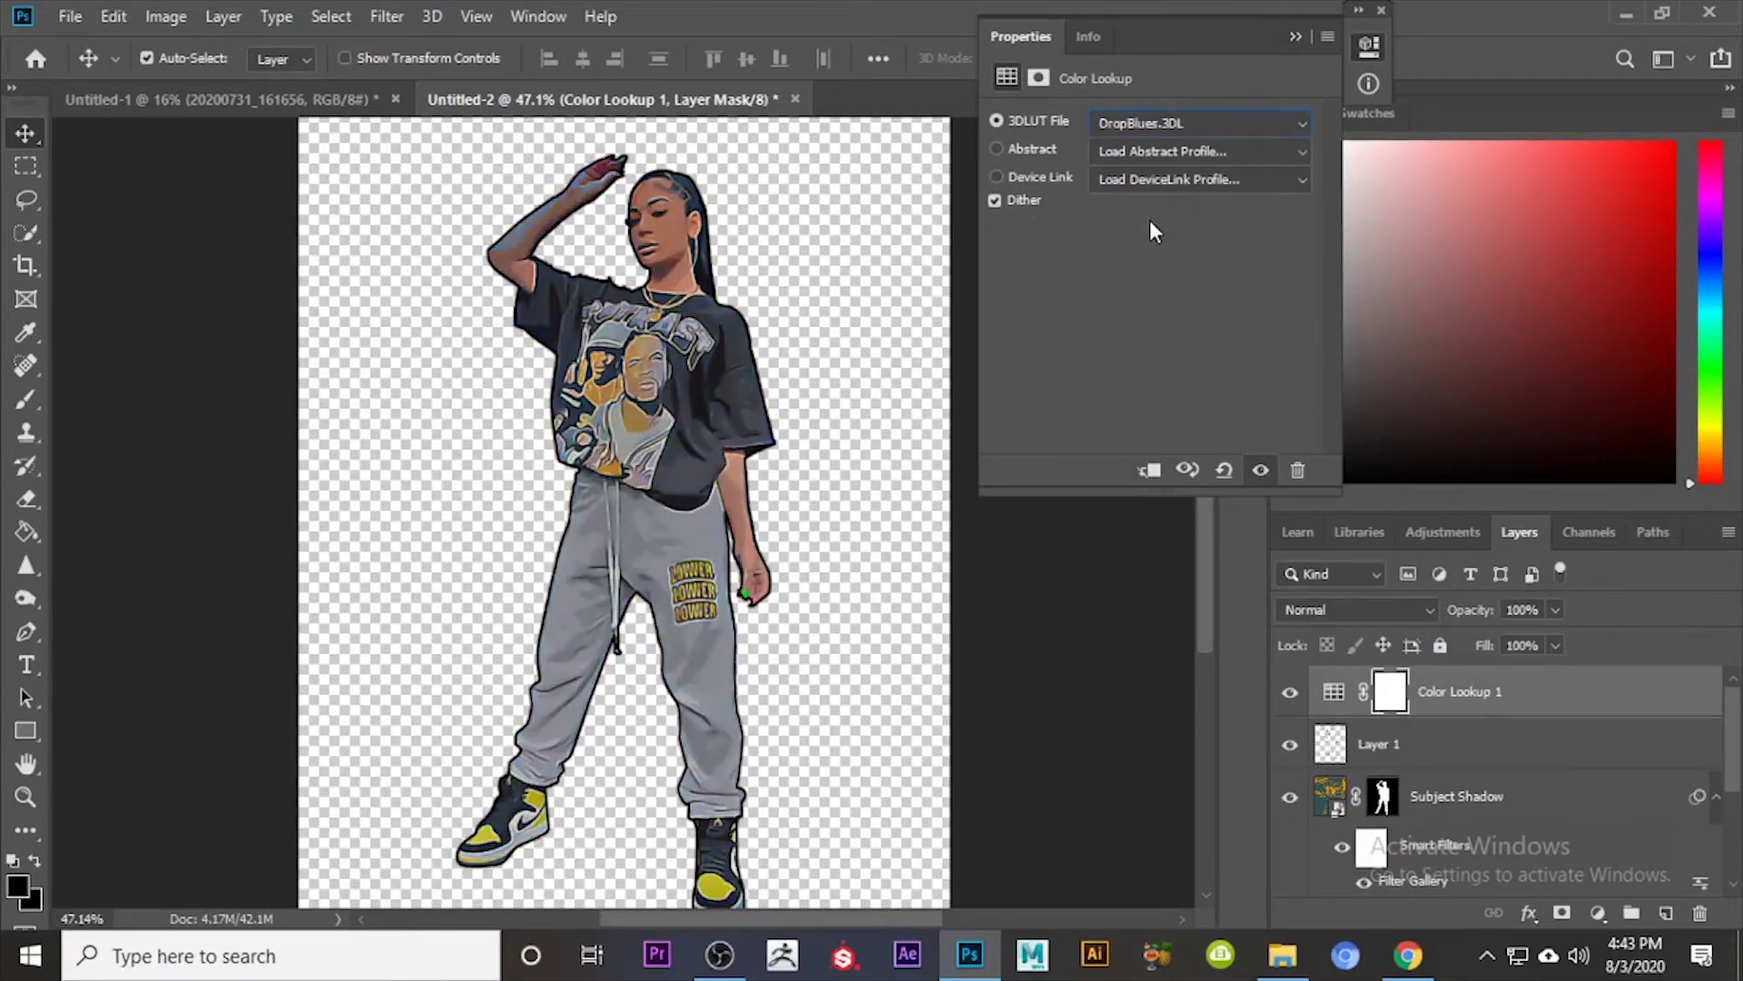
pyautogui.press('Down')
pyautogui.press('Up')
pyautogui.press('Down')
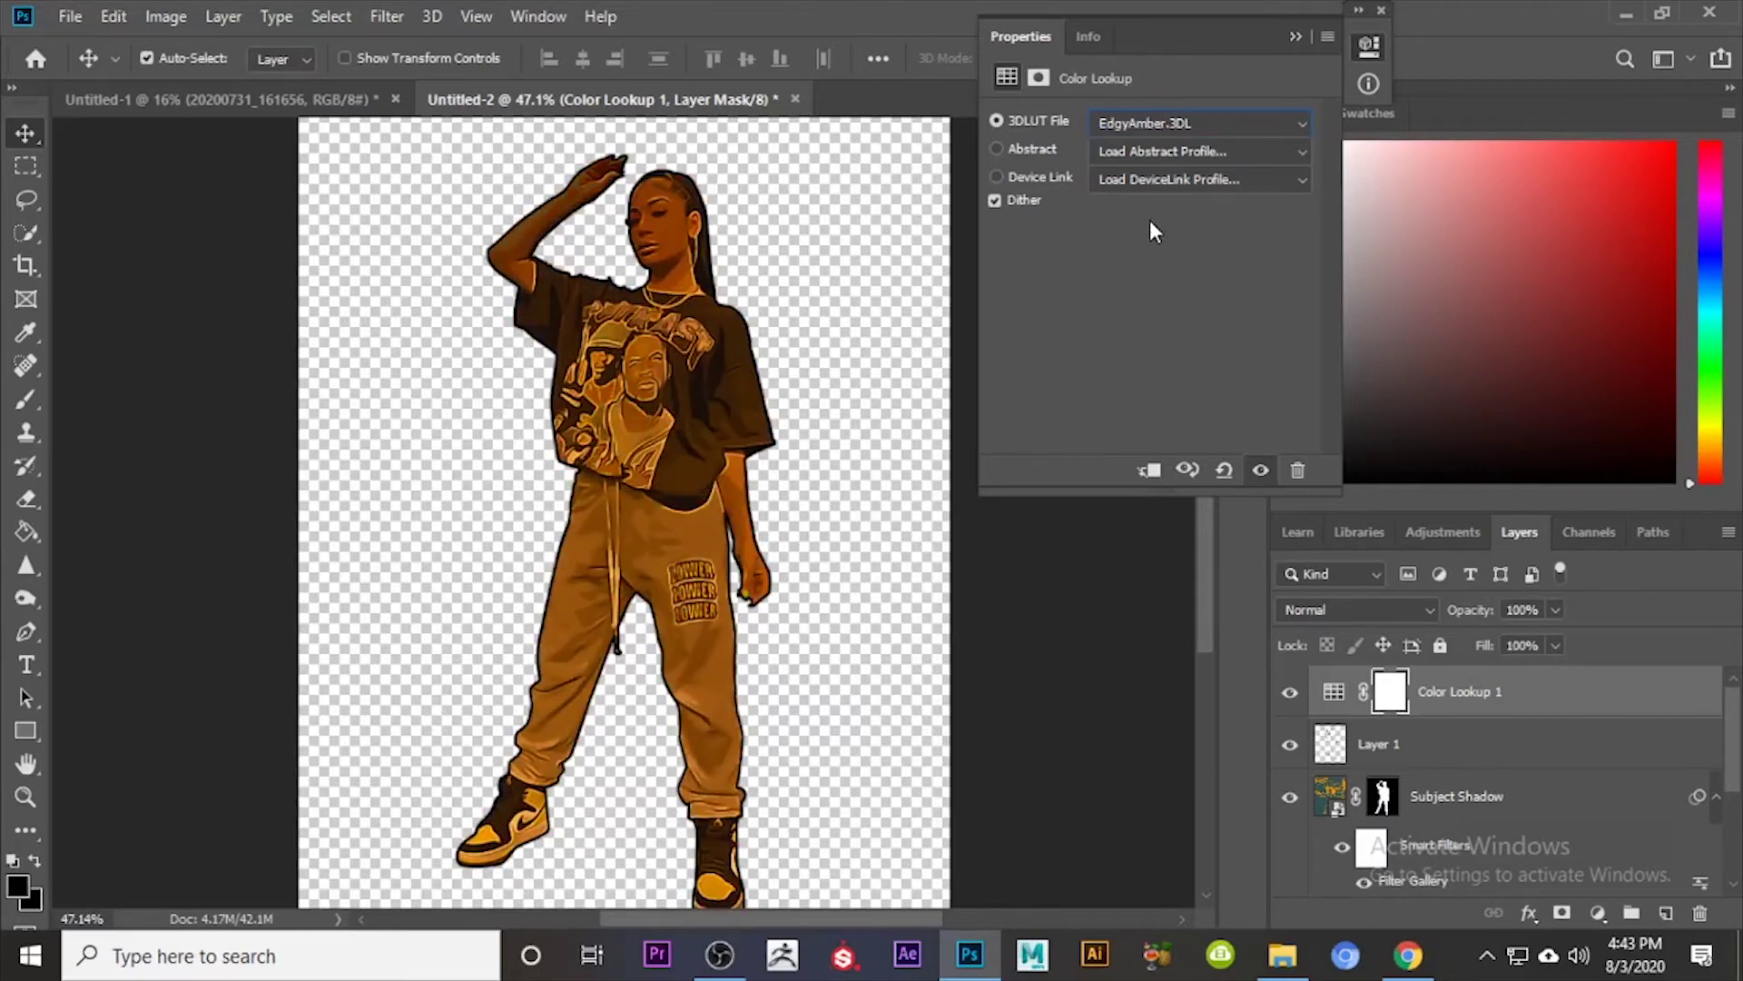
pyautogui.press('Up')
pyautogui.press('Up')
pyautogui.press('Up')
pyautogui.press('Down')
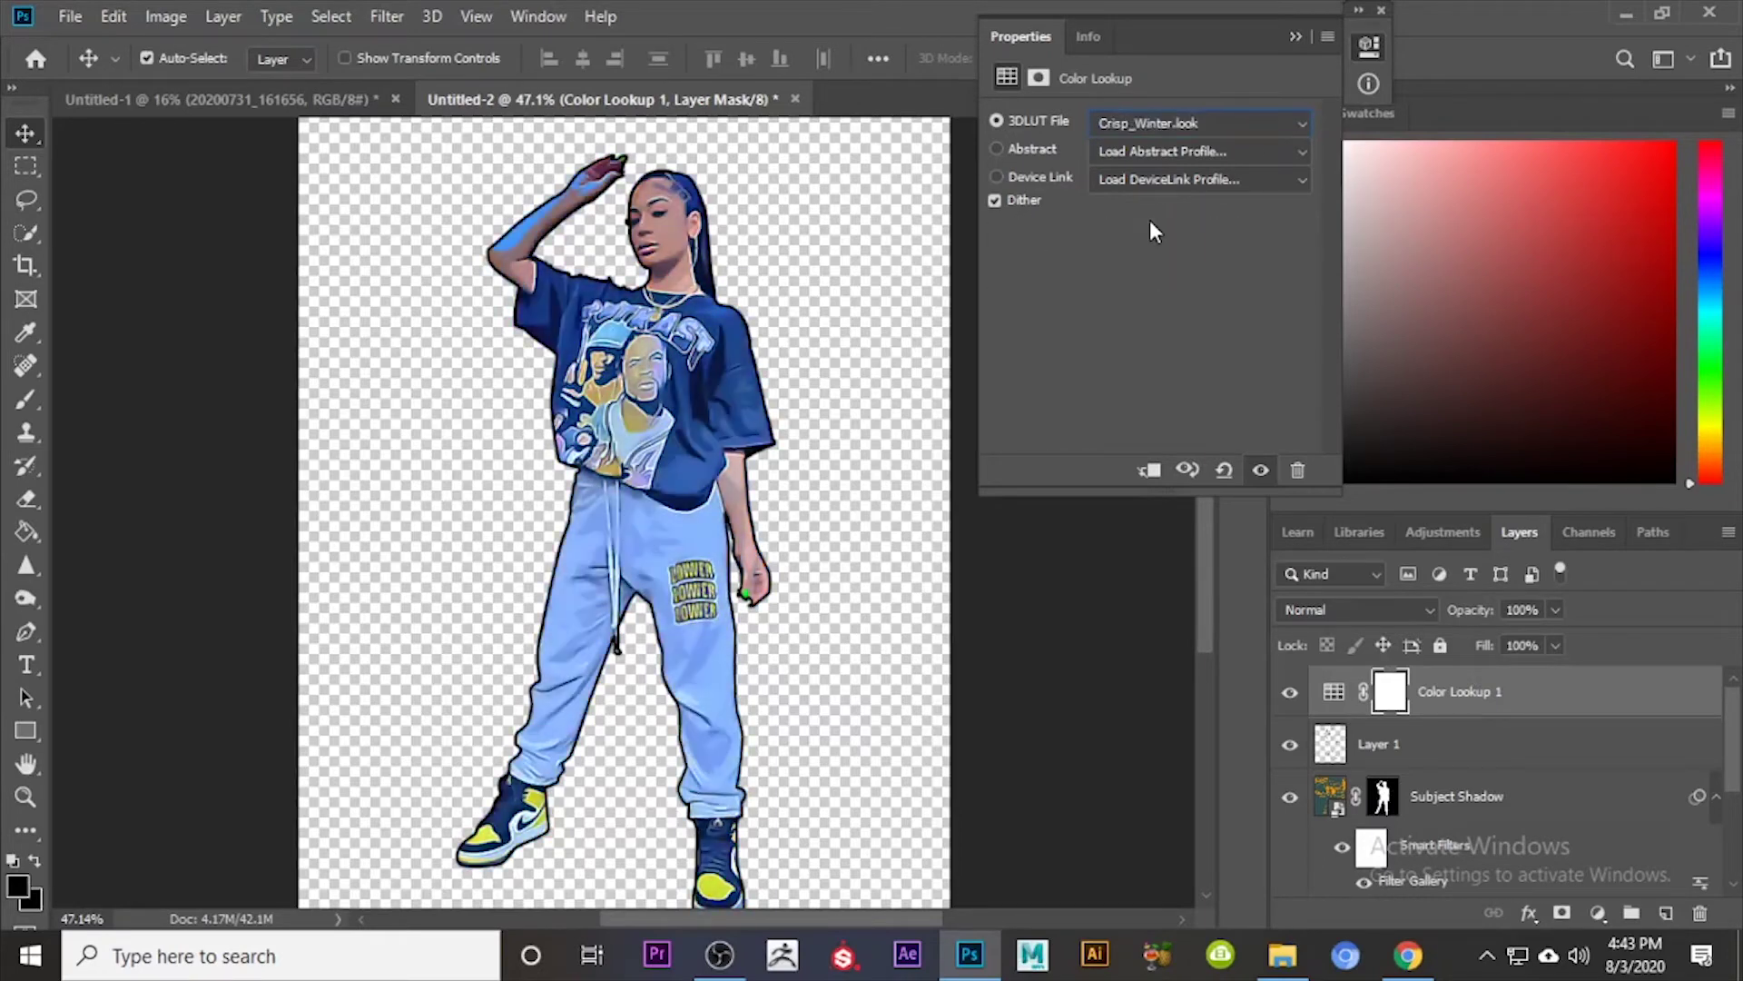
pyautogui.press('Up')
pyautogui.press('Up')
pyautogui.click(1099, 595)
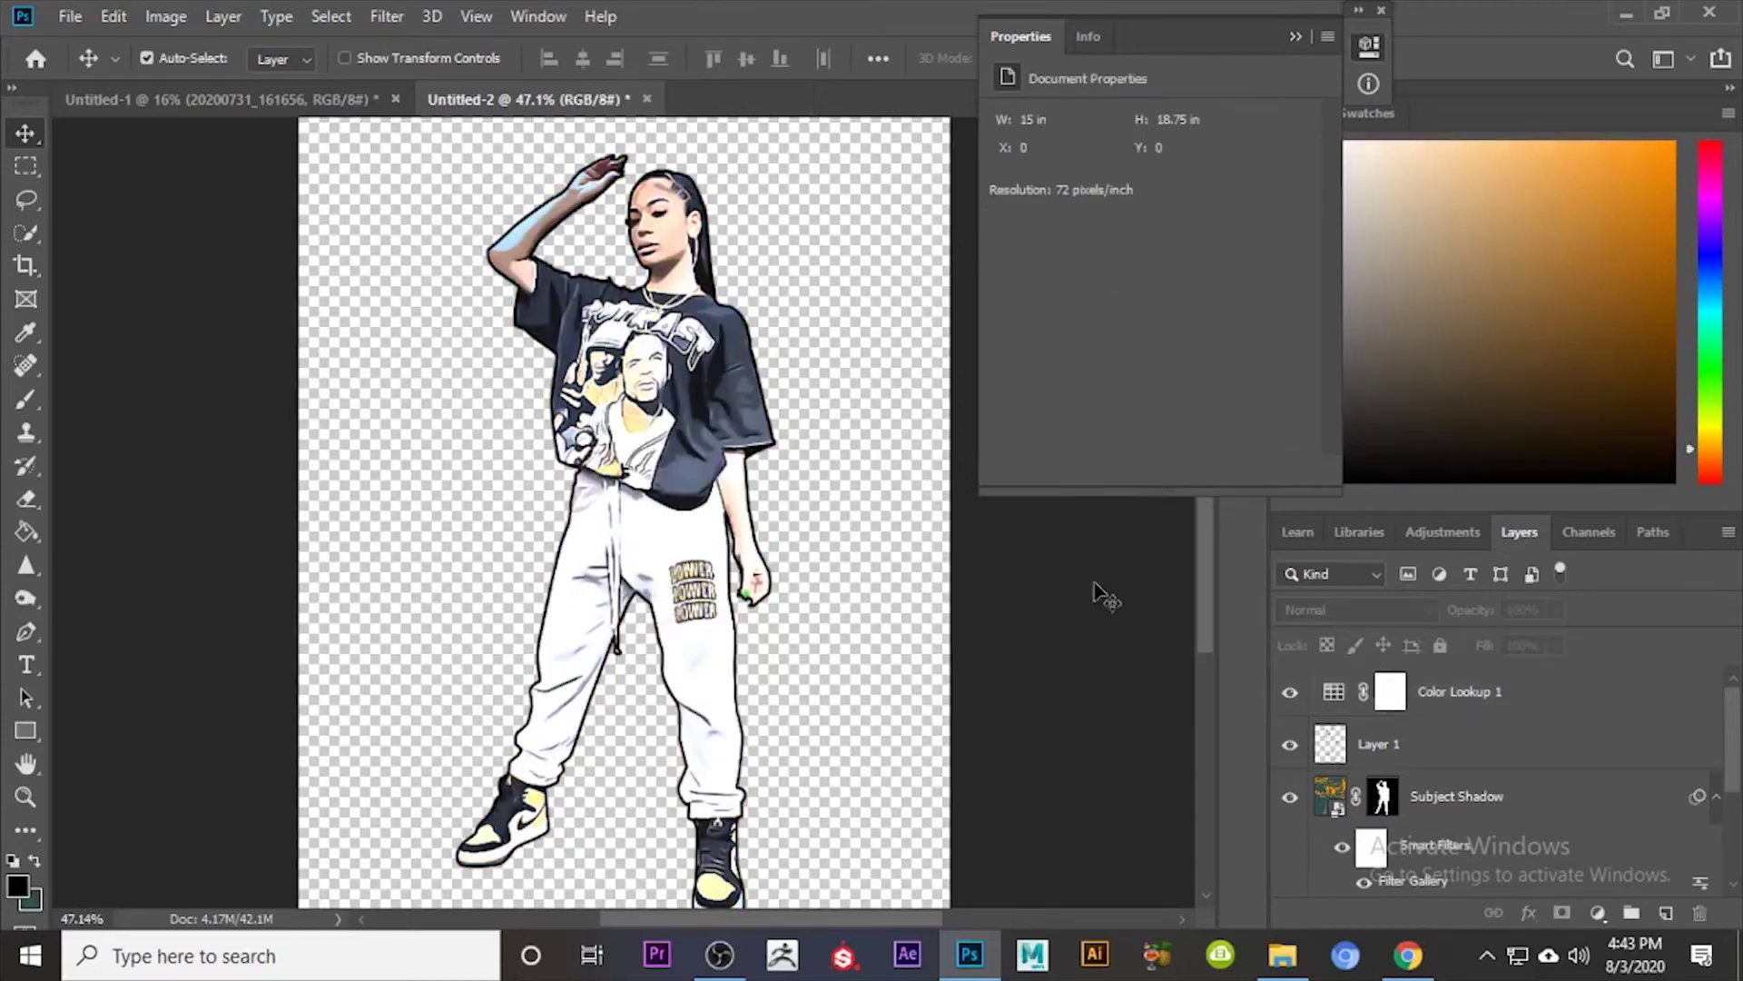
pyautogui.click(1296, 37)
pyautogui.click(1409, 954)
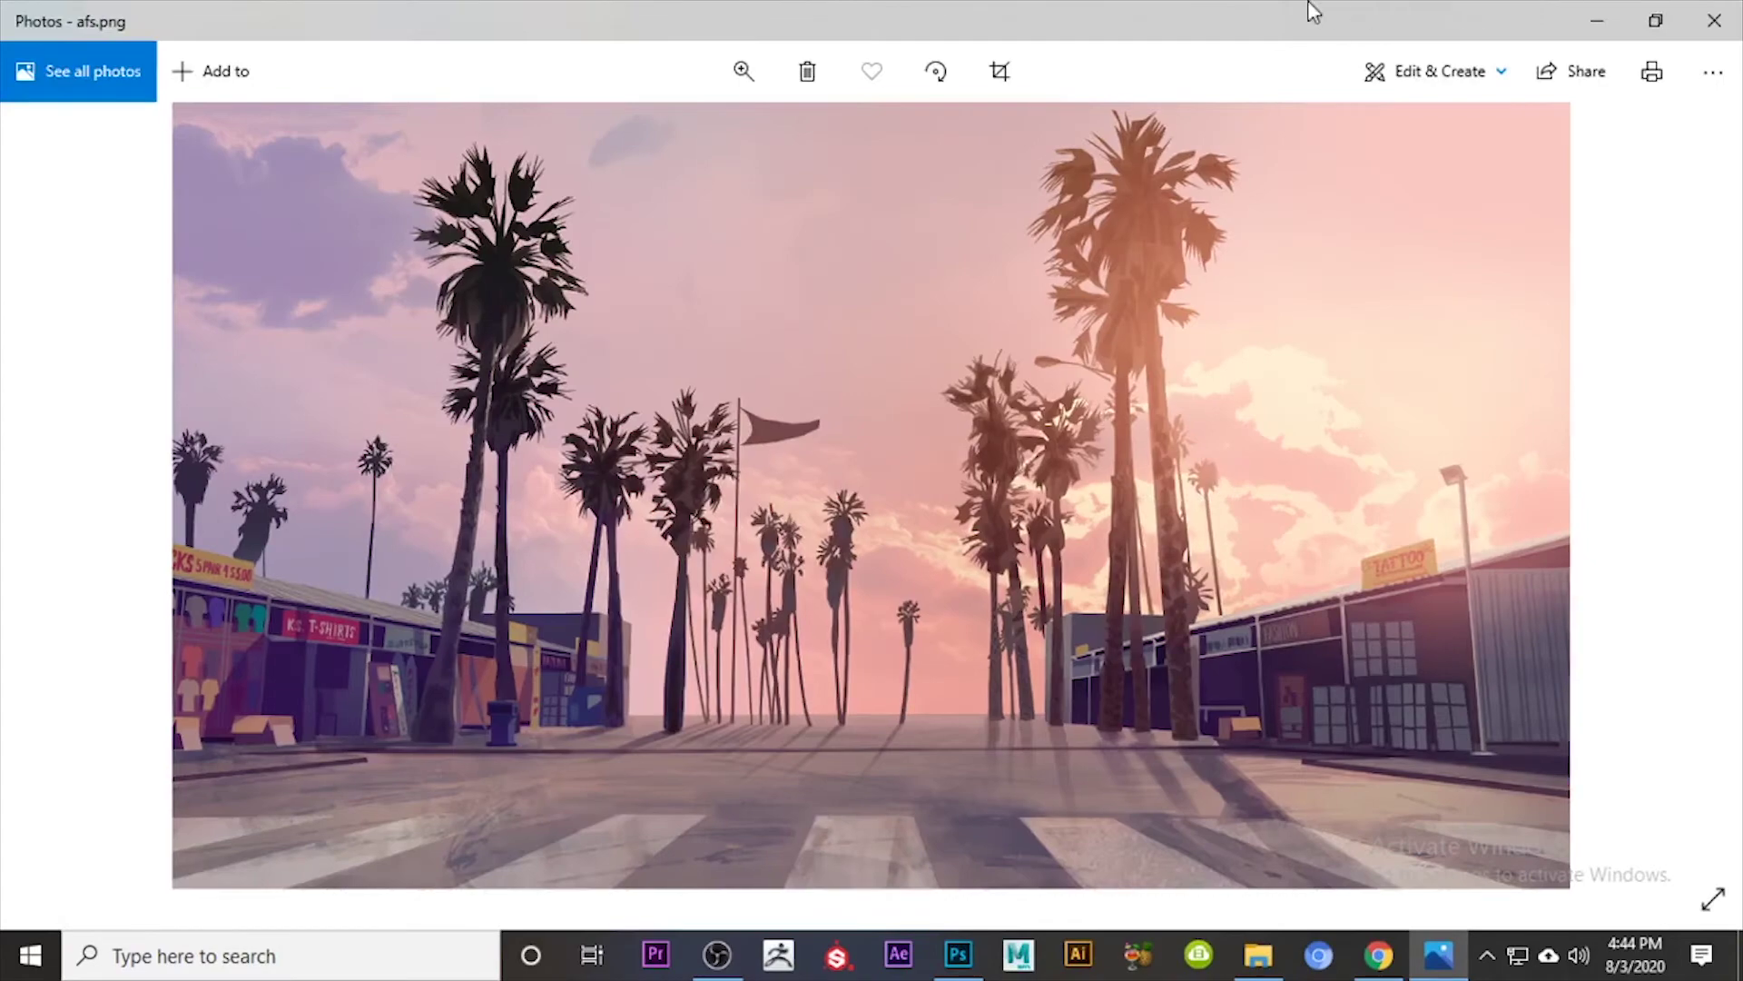
pyautogui.moveTo(1311, 7); pyautogui.dragTo(858, 256)
pyautogui.click(1217, 237)
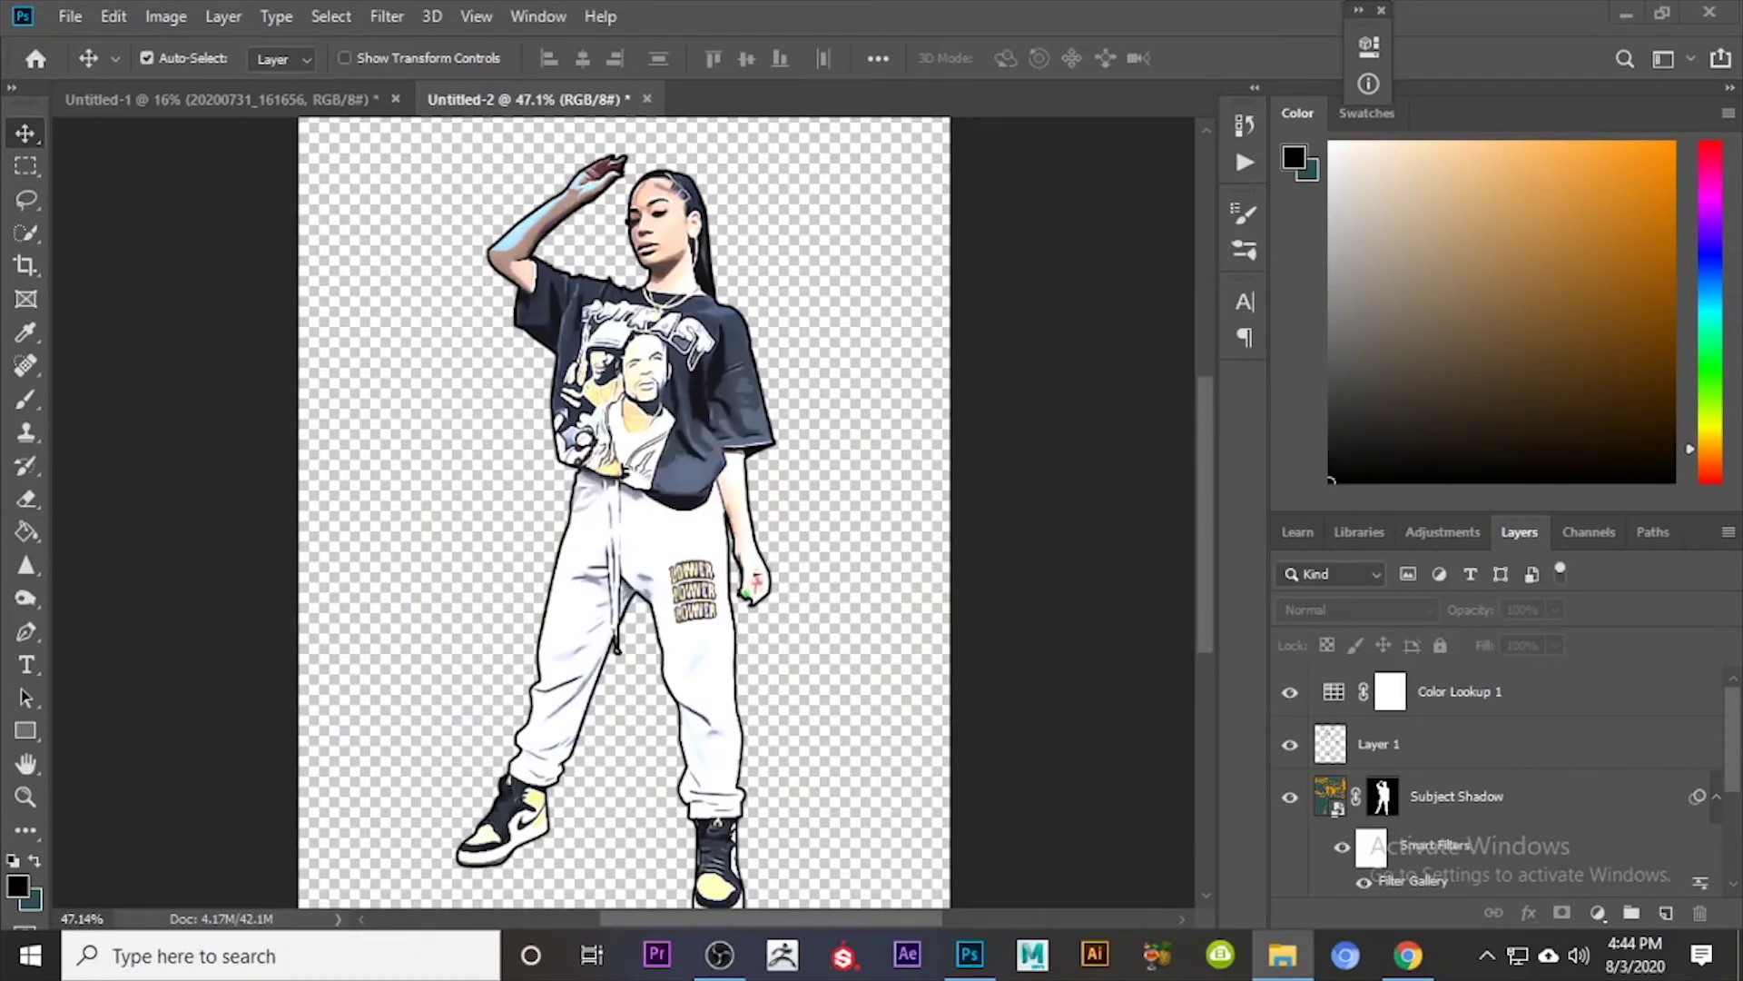
# Step: Place afs.png on the canvas, move it beneath the figure layers, and delete Color Lookup 1
pyautogui.moveTo(805, 592); pyautogui.dragTo(917, 610)
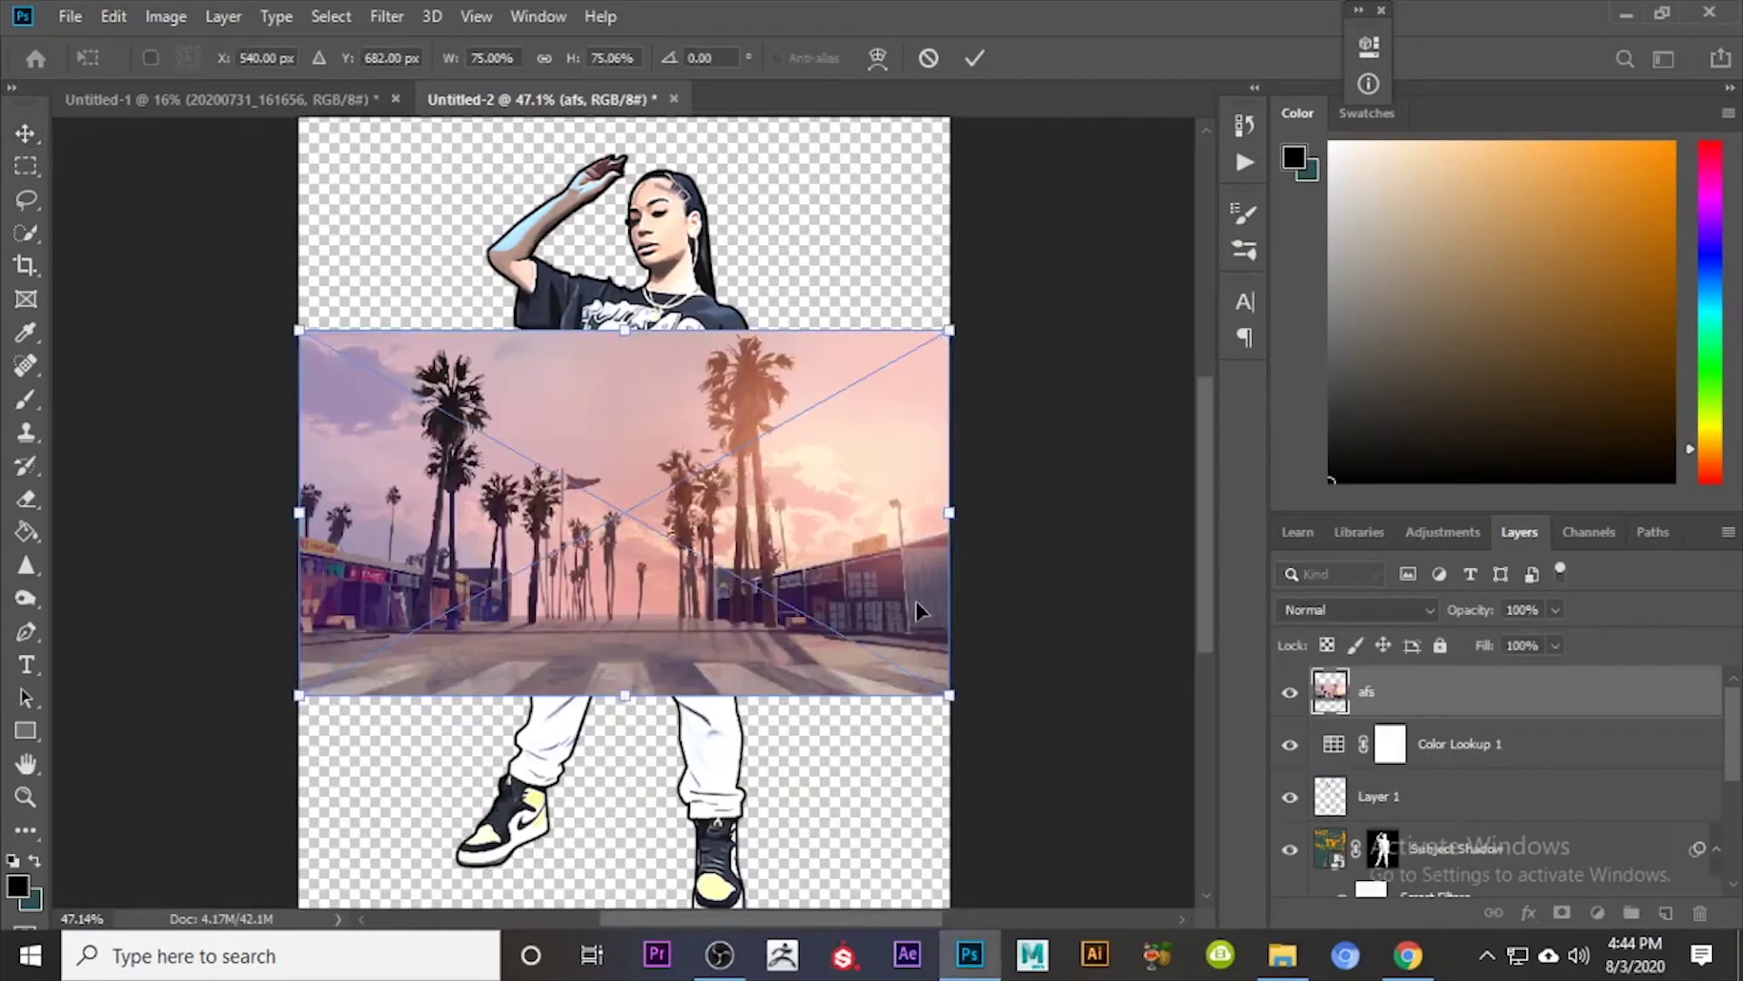
pyautogui.press('Return')
pyautogui.moveTo(1459, 699); pyautogui.dragTo(1453, 844)
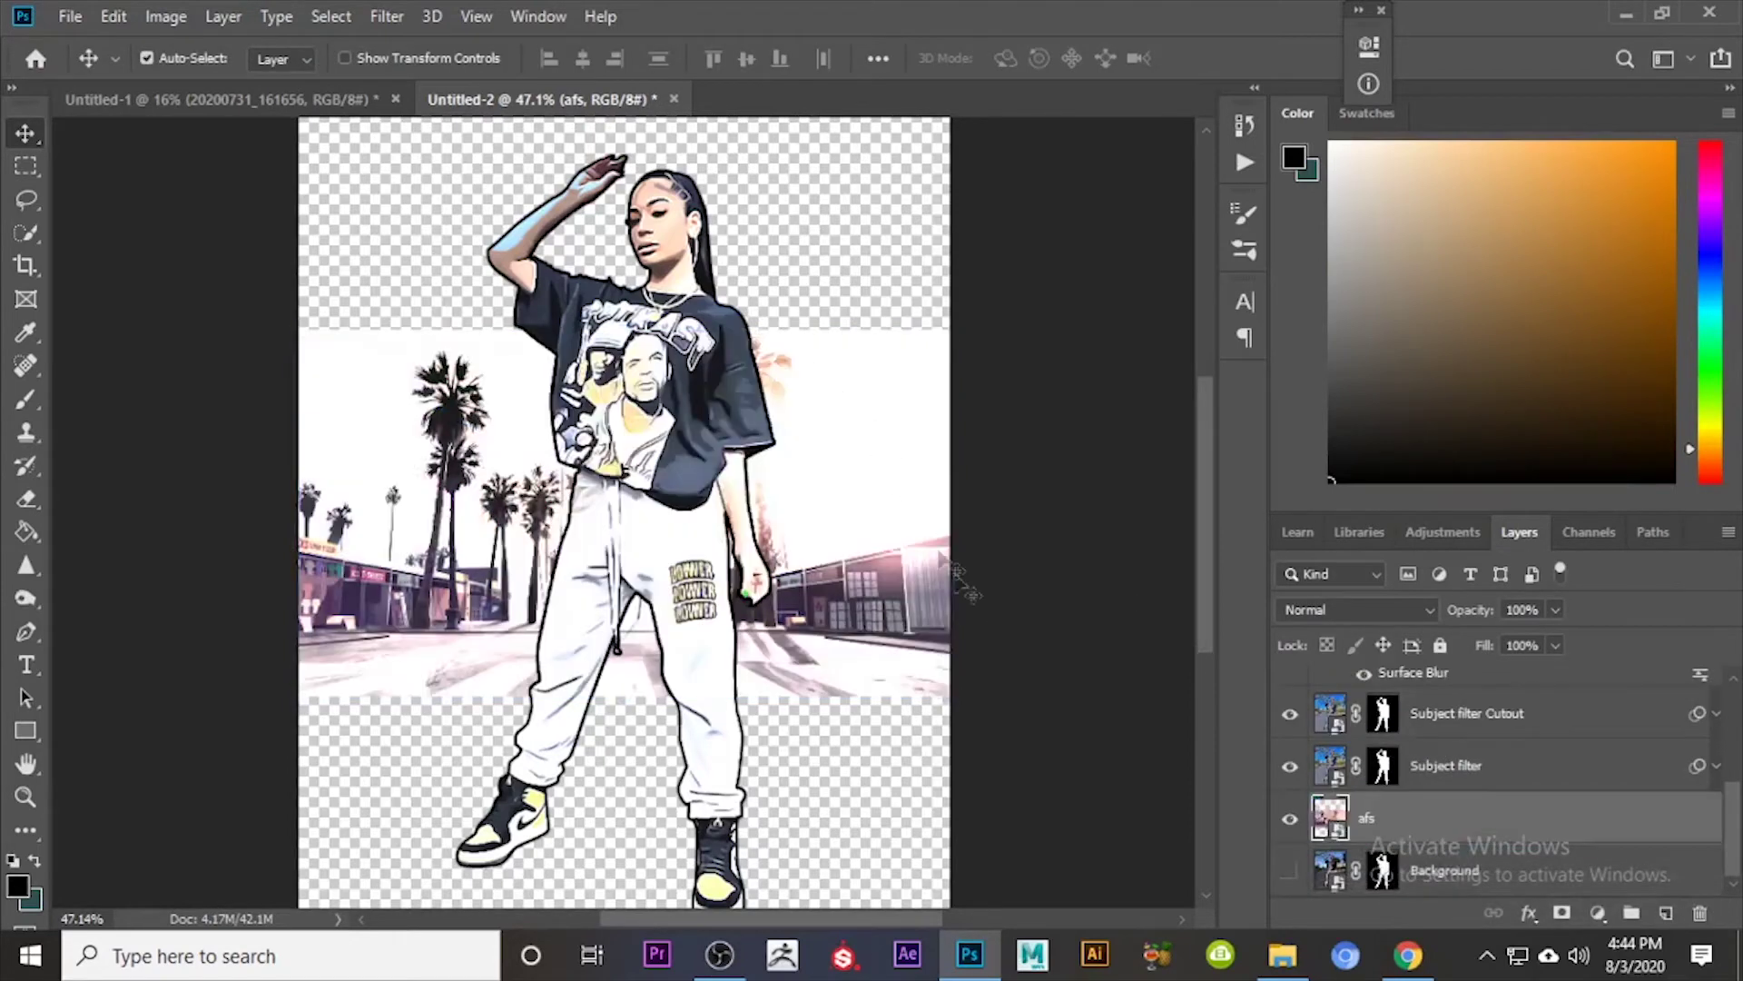
pyautogui.scroll(3, 1471, 826)
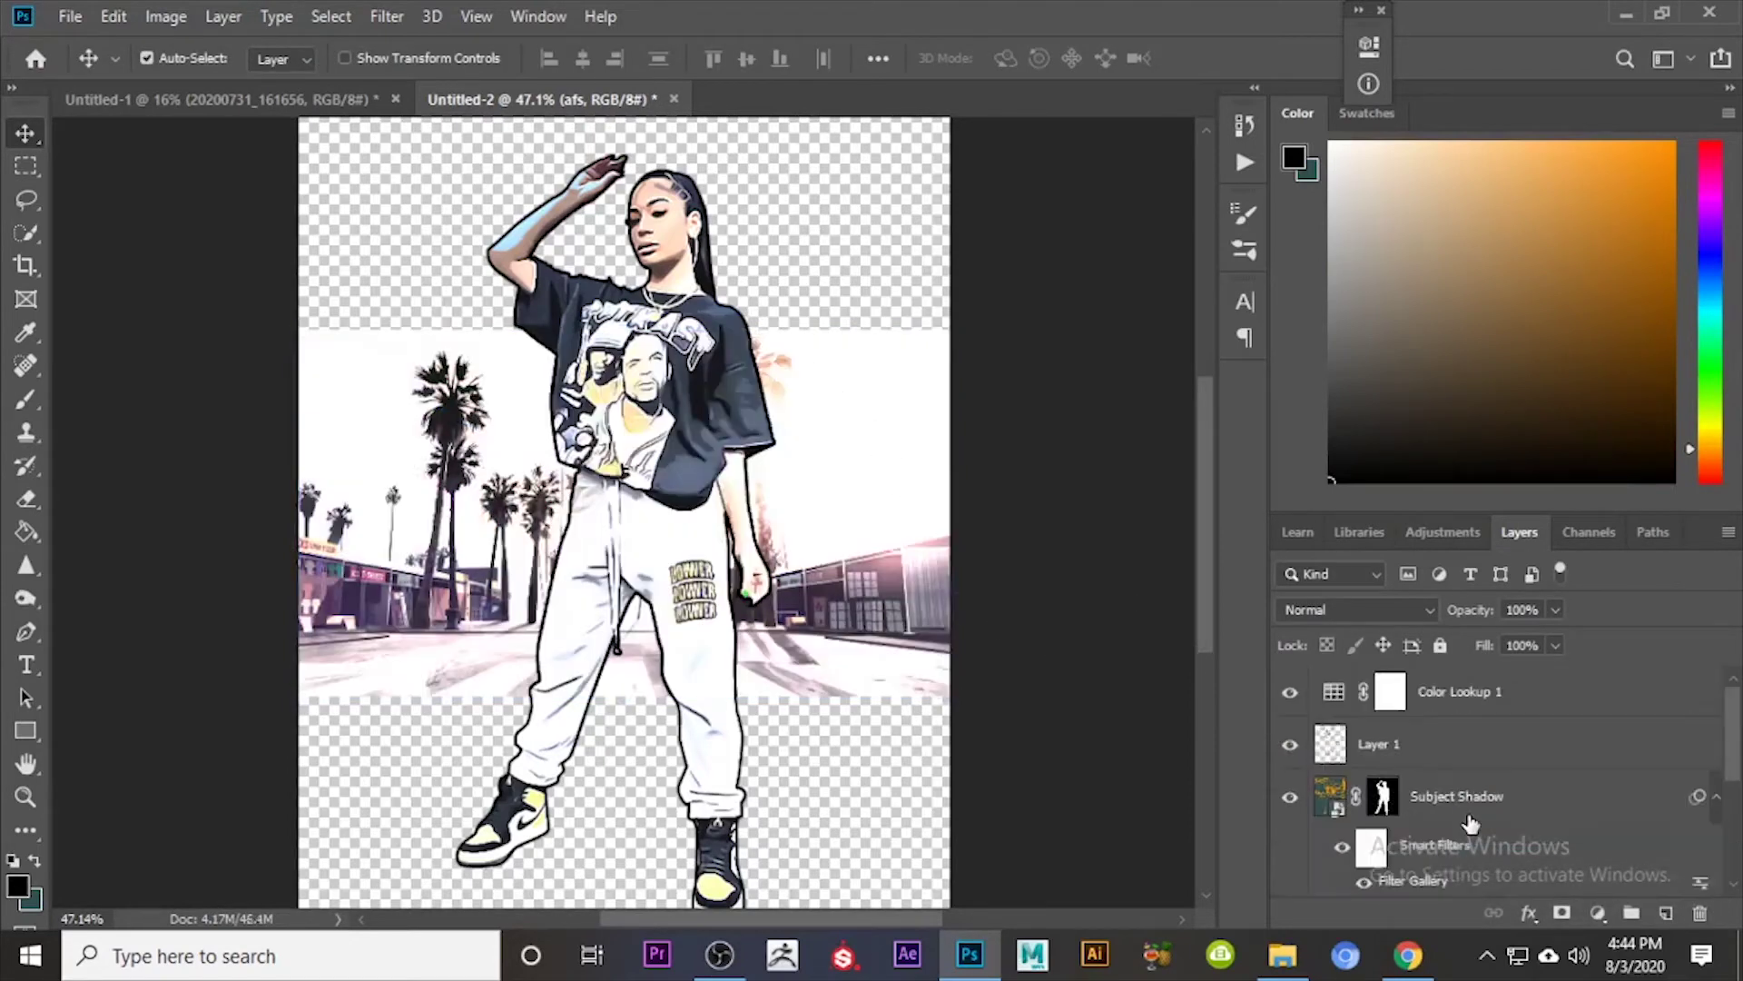
pyautogui.click(1459, 699)
pyautogui.press('Delete')
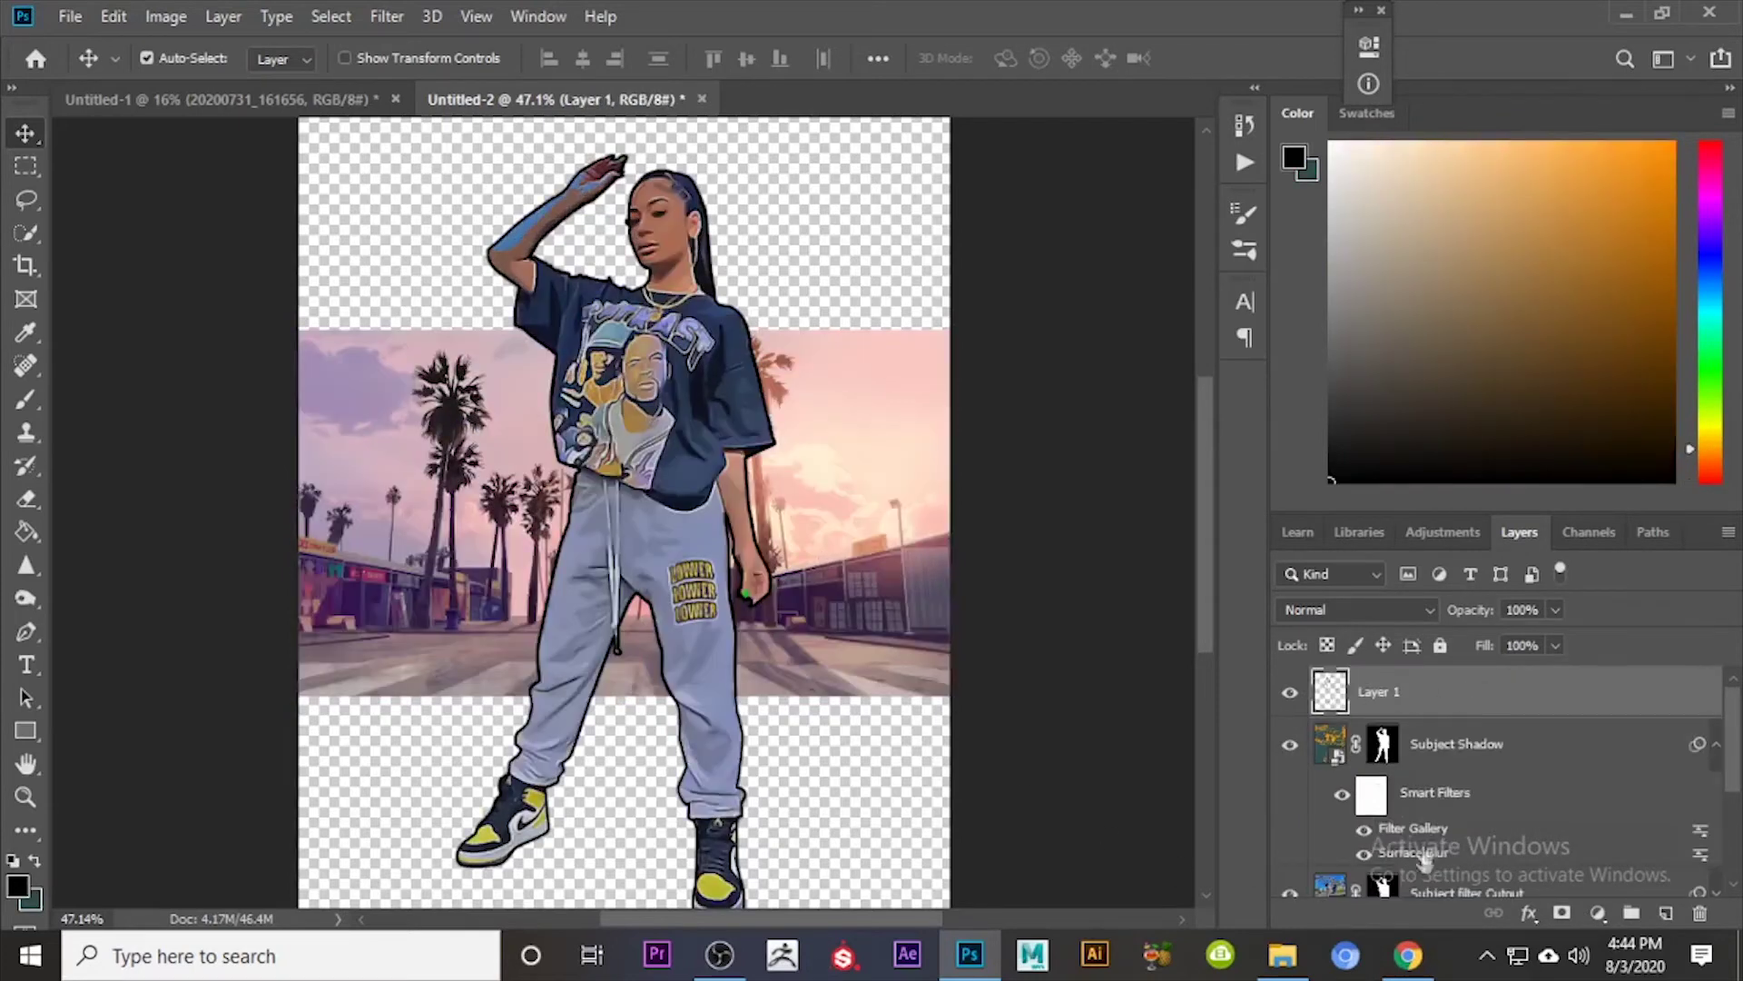
pyautogui.scroll(-3, 1426, 858)
# Step: Scale the afs backdrop up to about 166% with Edit > Transform > Scale
pyautogui.click(1412, 821)
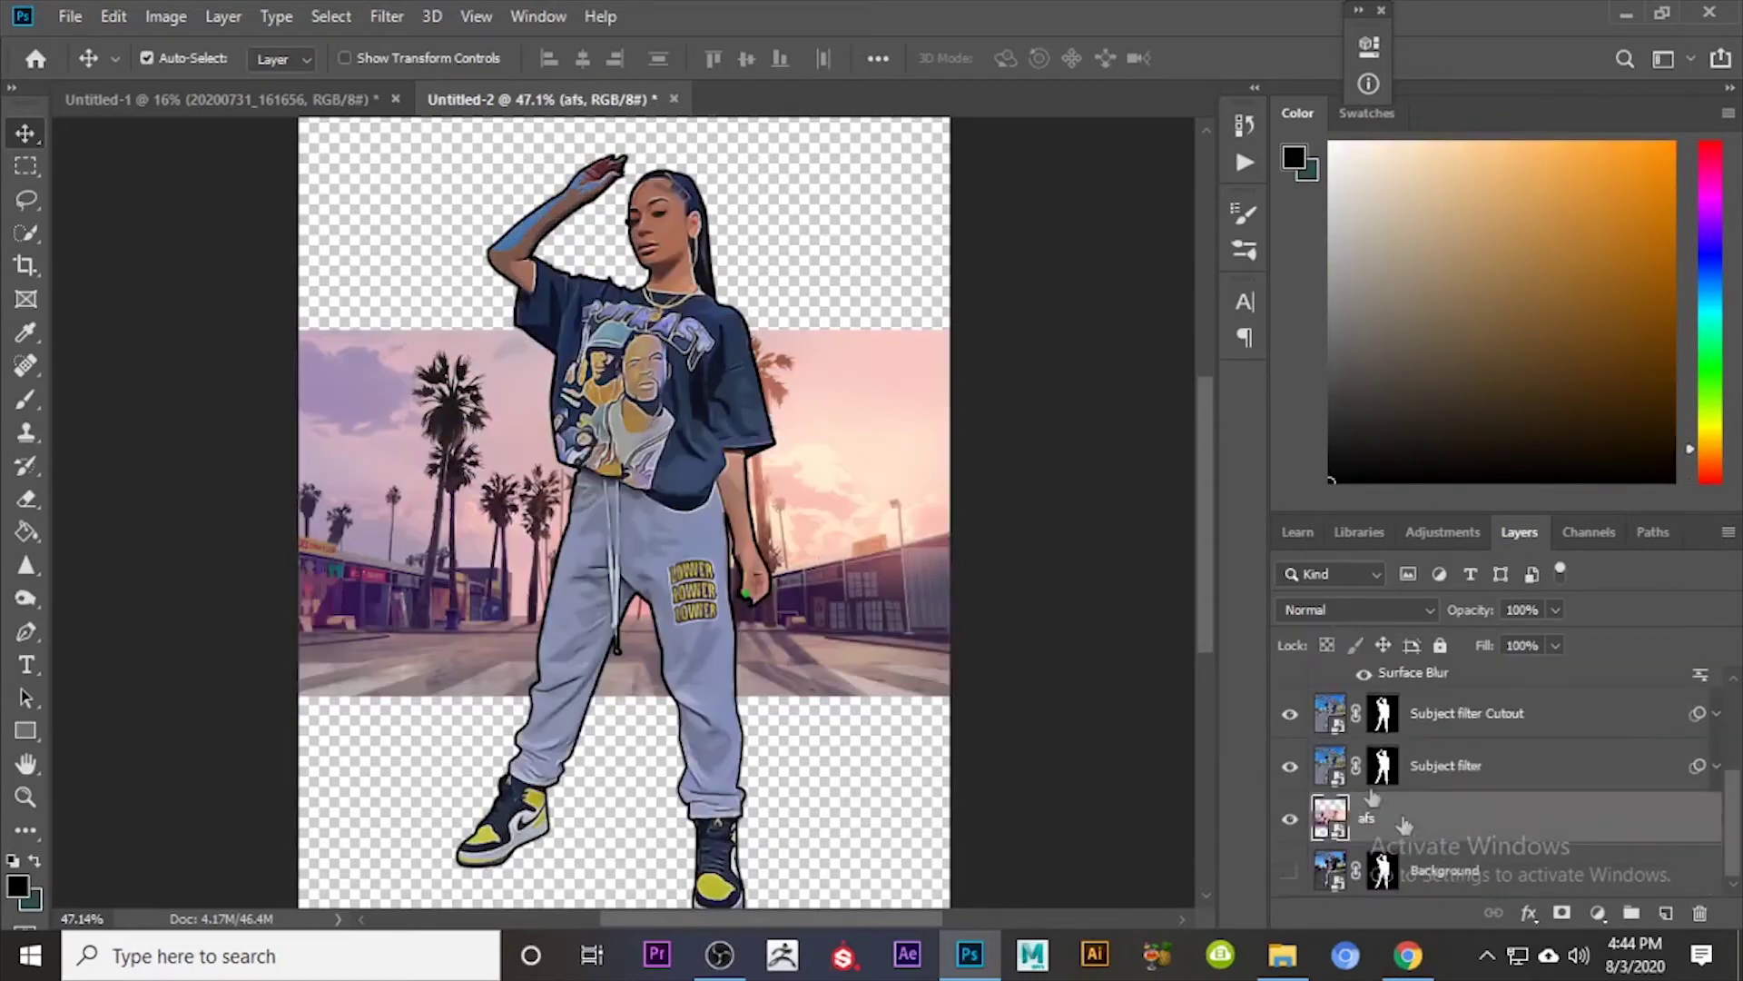
pyautogui.click(113, 18)
pyautogui.moveTo(329, 595)
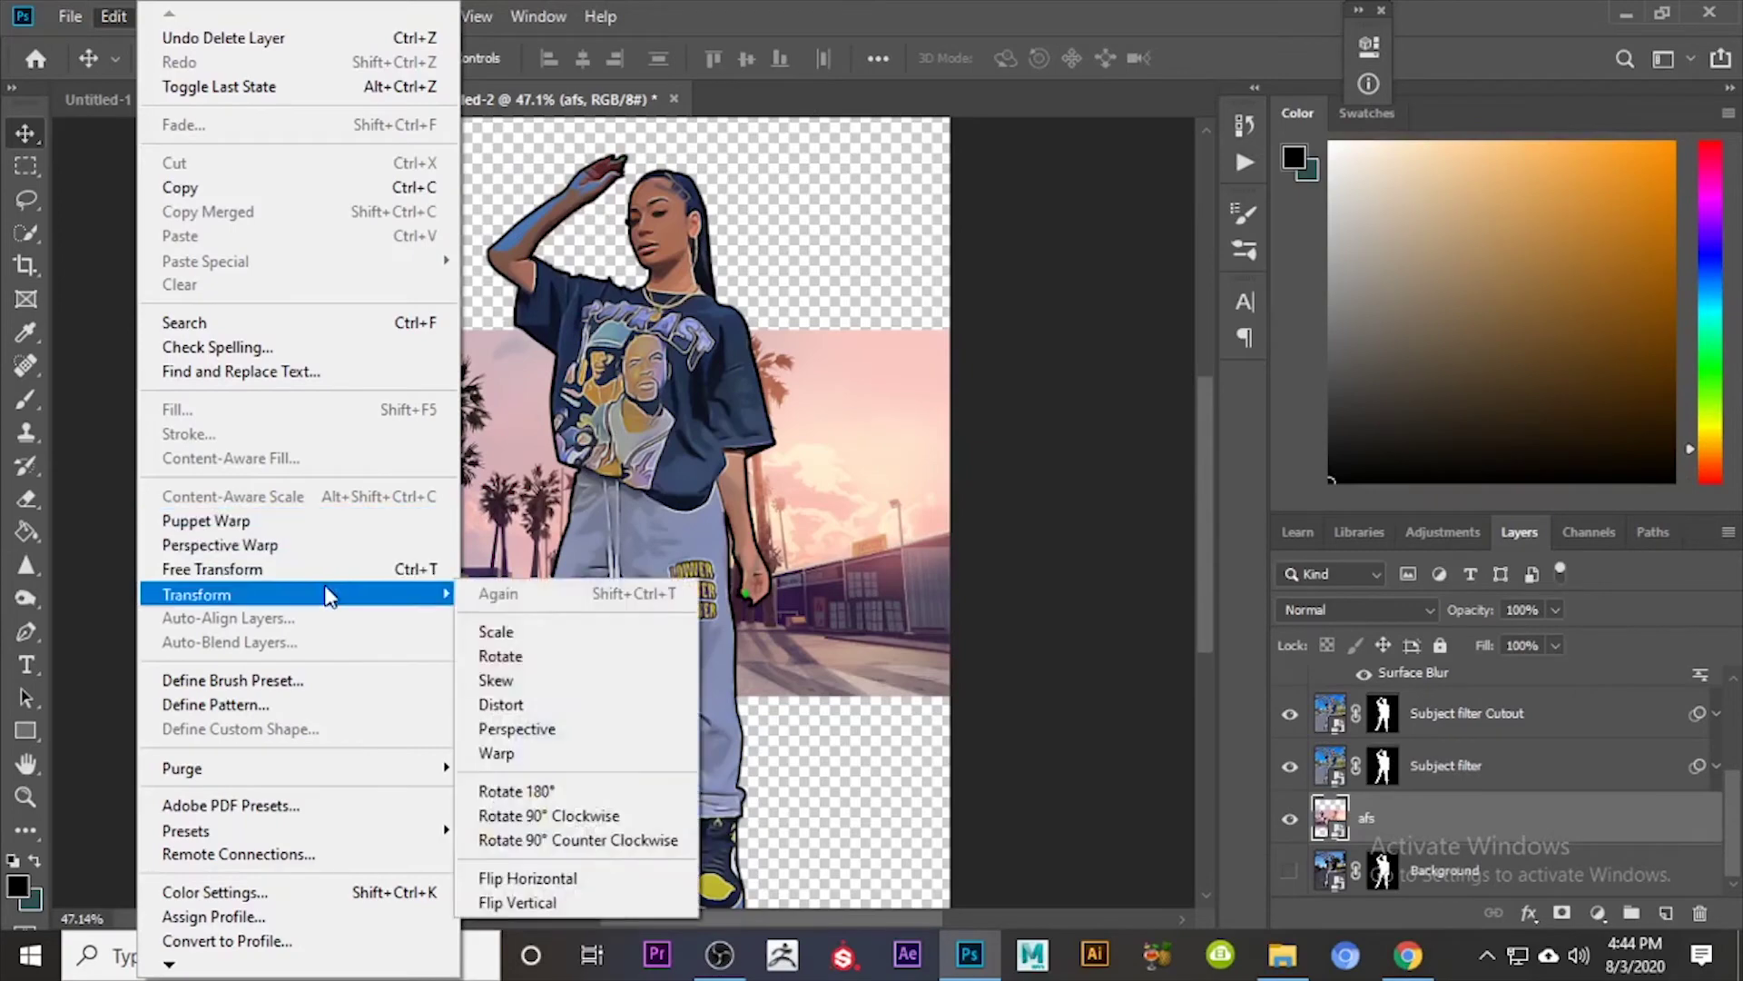
pyautogui.click(495, 631)
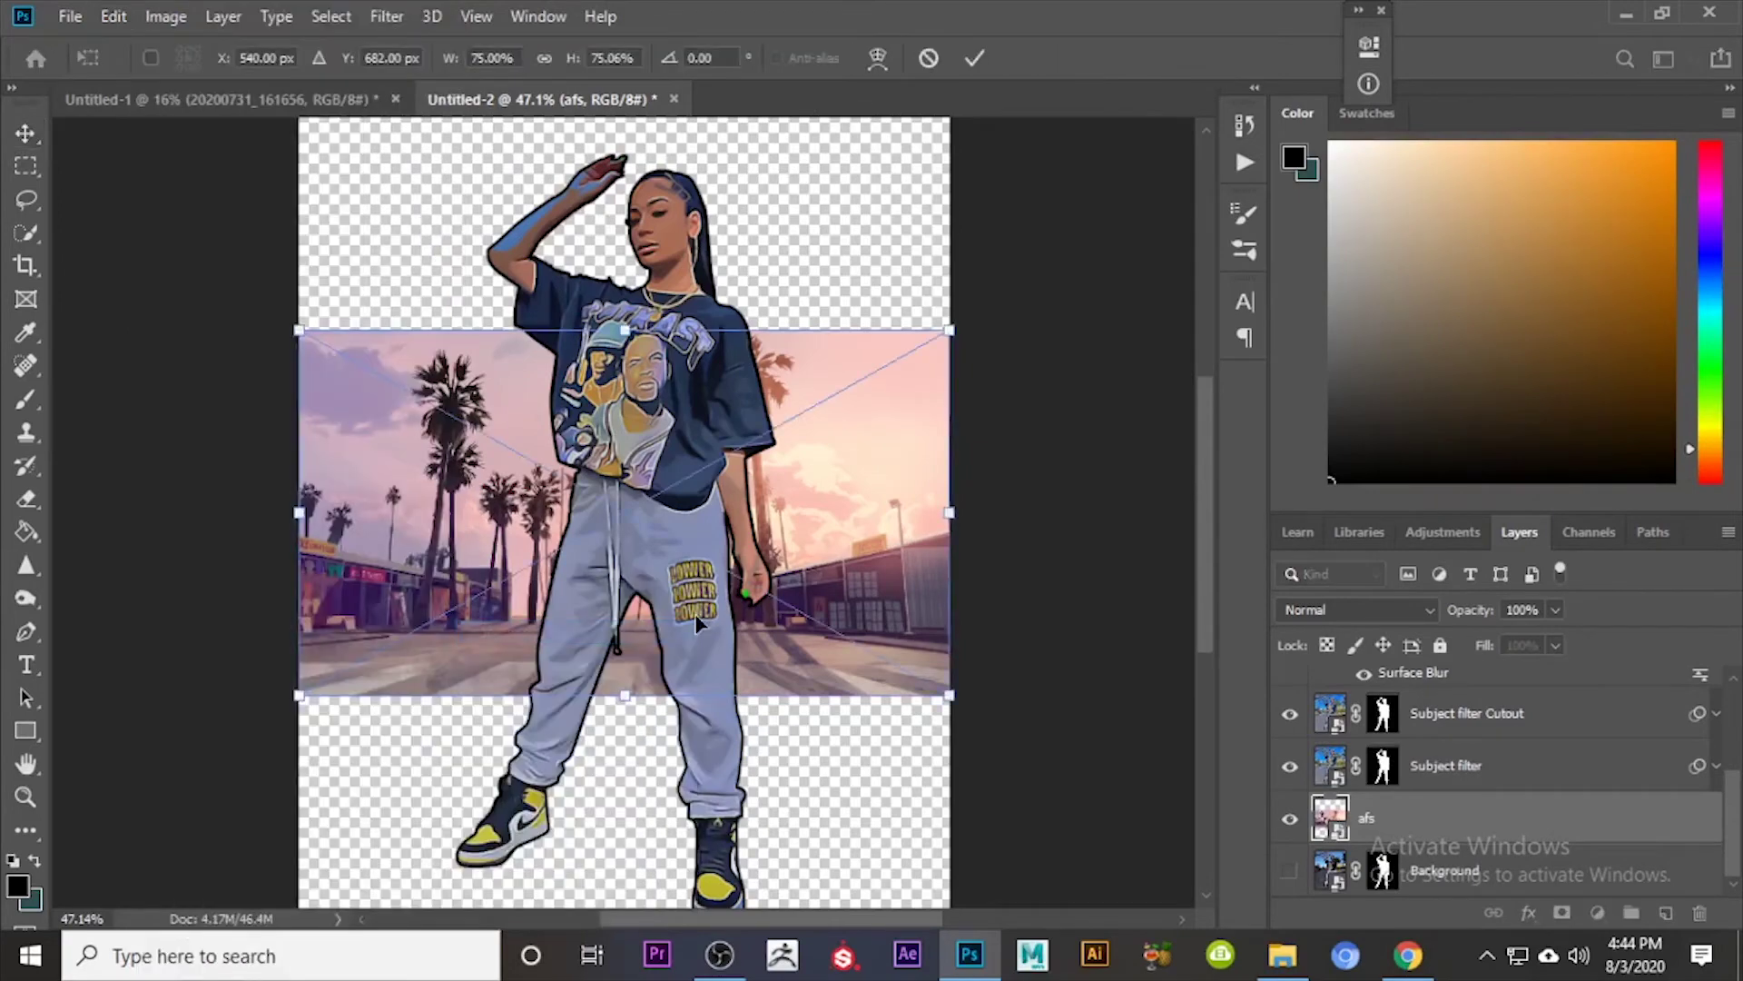
pyautogui.moveTo(950, 332); pyautogui.dragTo(1053, 161)
pyautogui.scroll(-6, 636, 438)
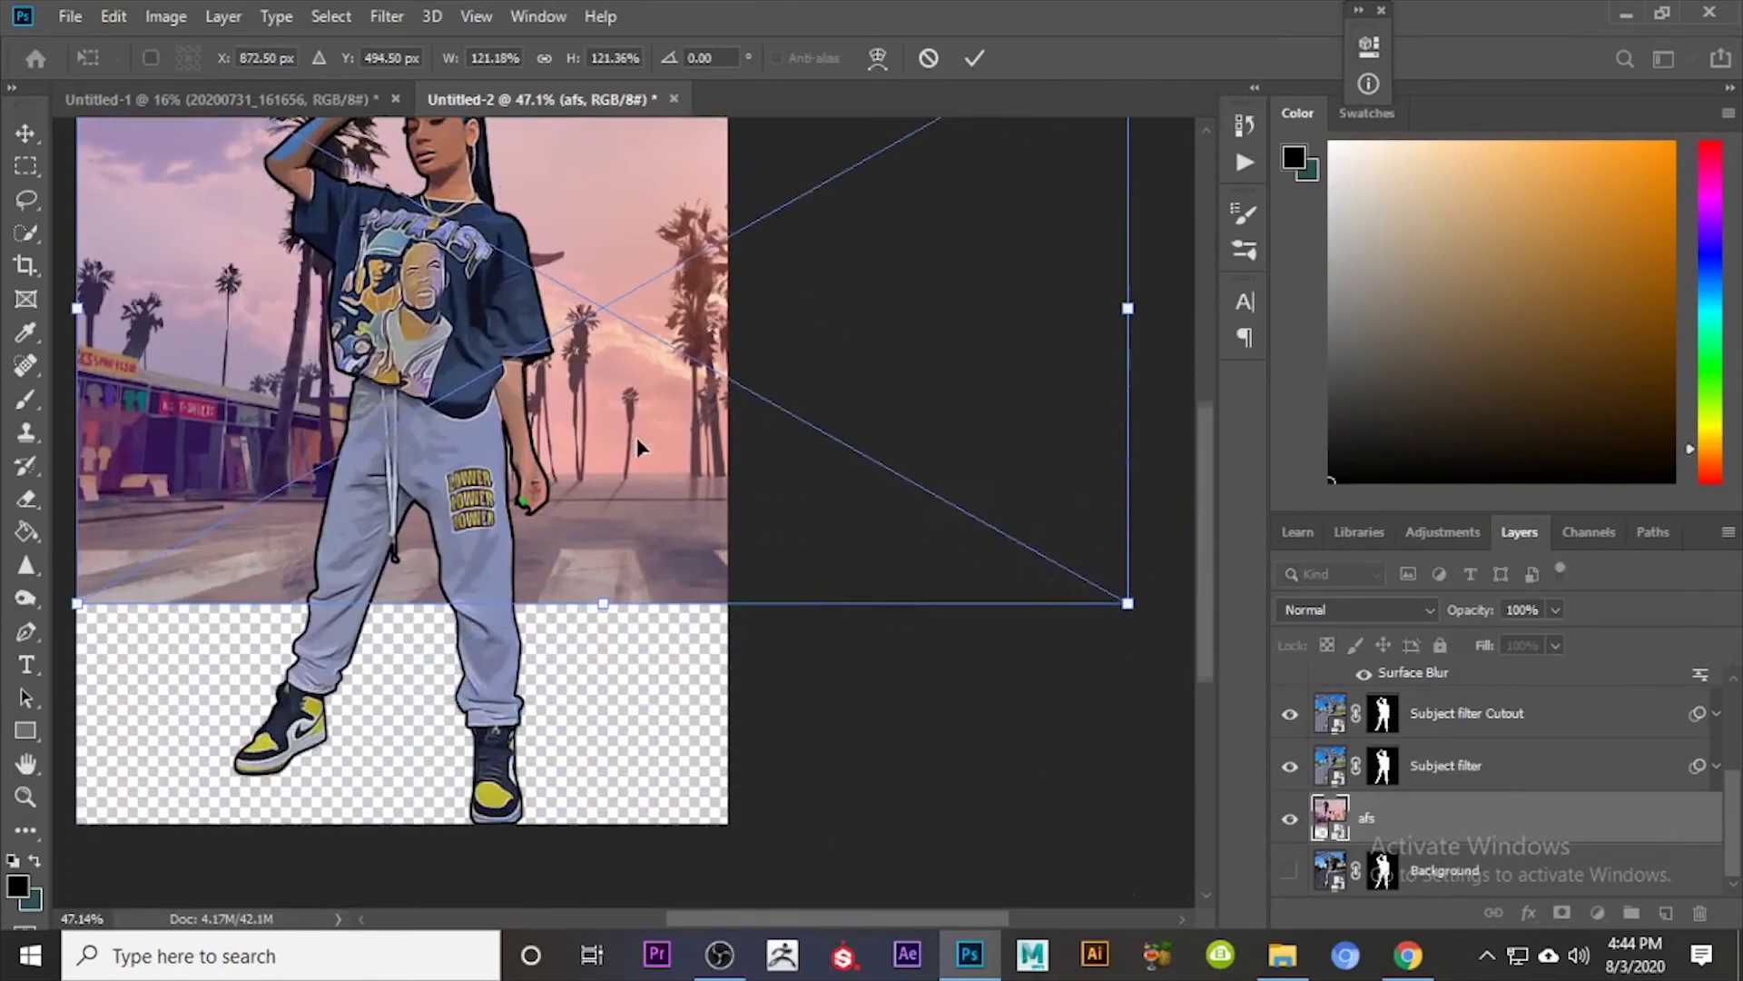
pyautogui.moveTo(76, 500); pyautogui.dragTo(173, 803)
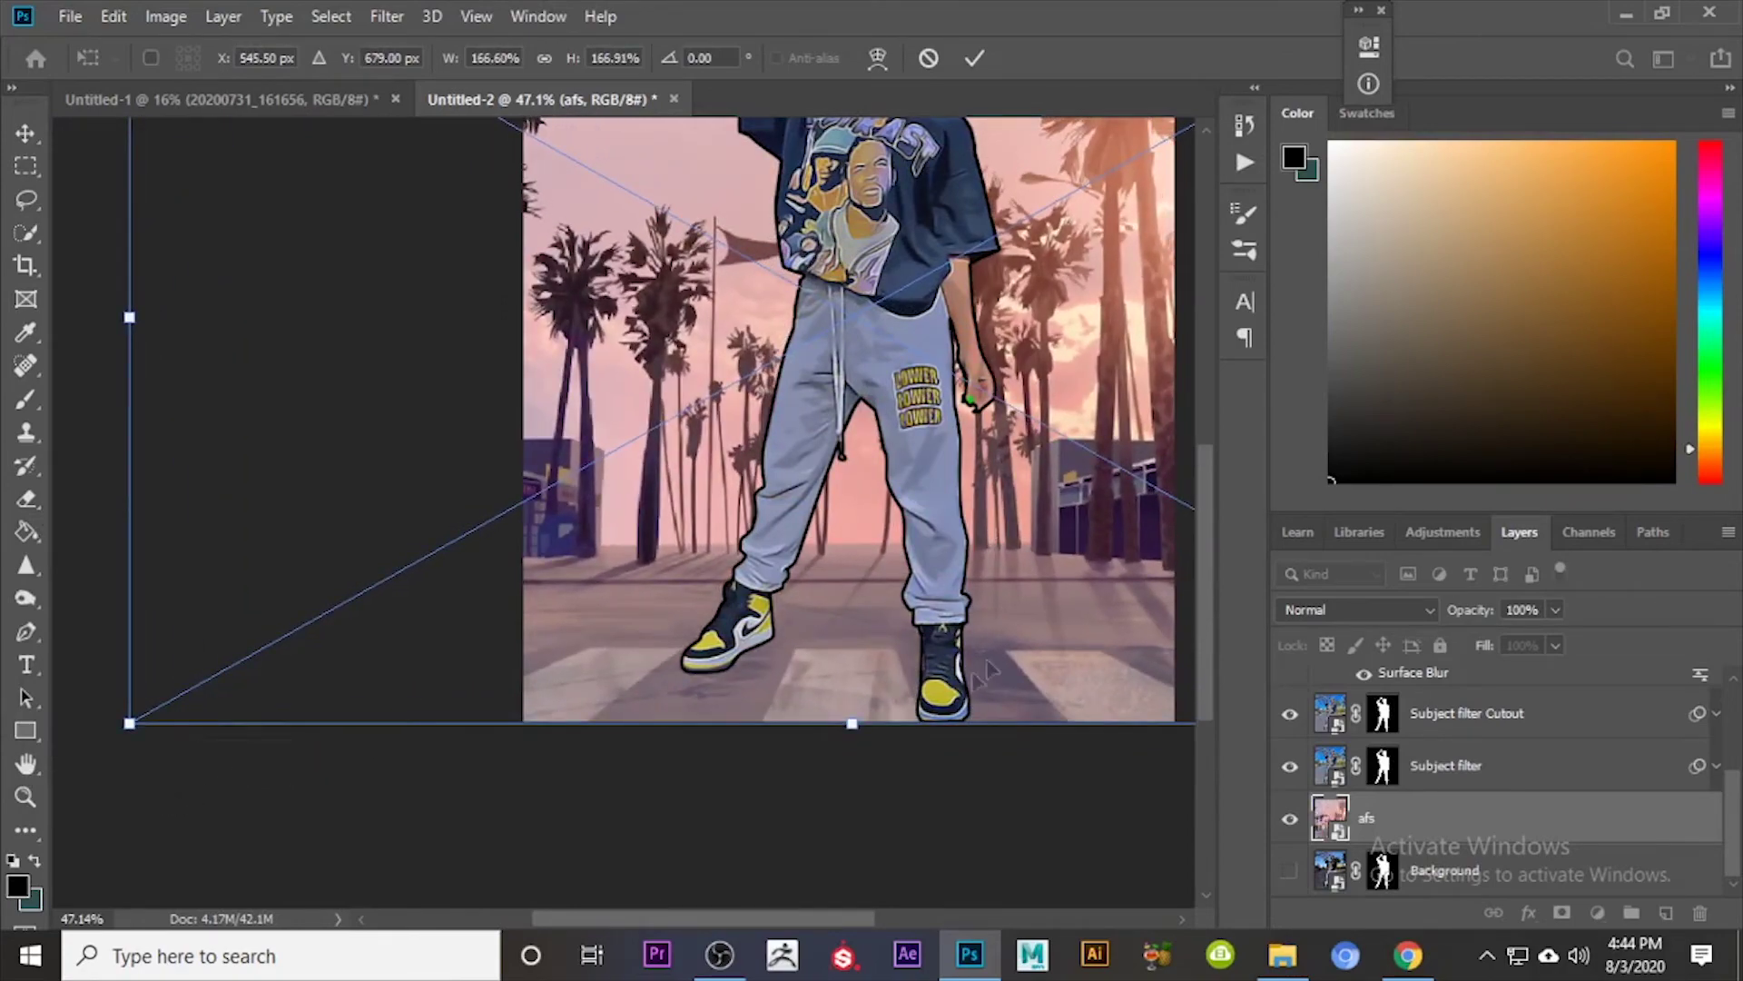
# Step: Stretch the backdrop taller, position it behind the woman and commit the transform
pyautogui.scroll(3, 985, 676)
pyautogui.scroll(-1, 984, 661)
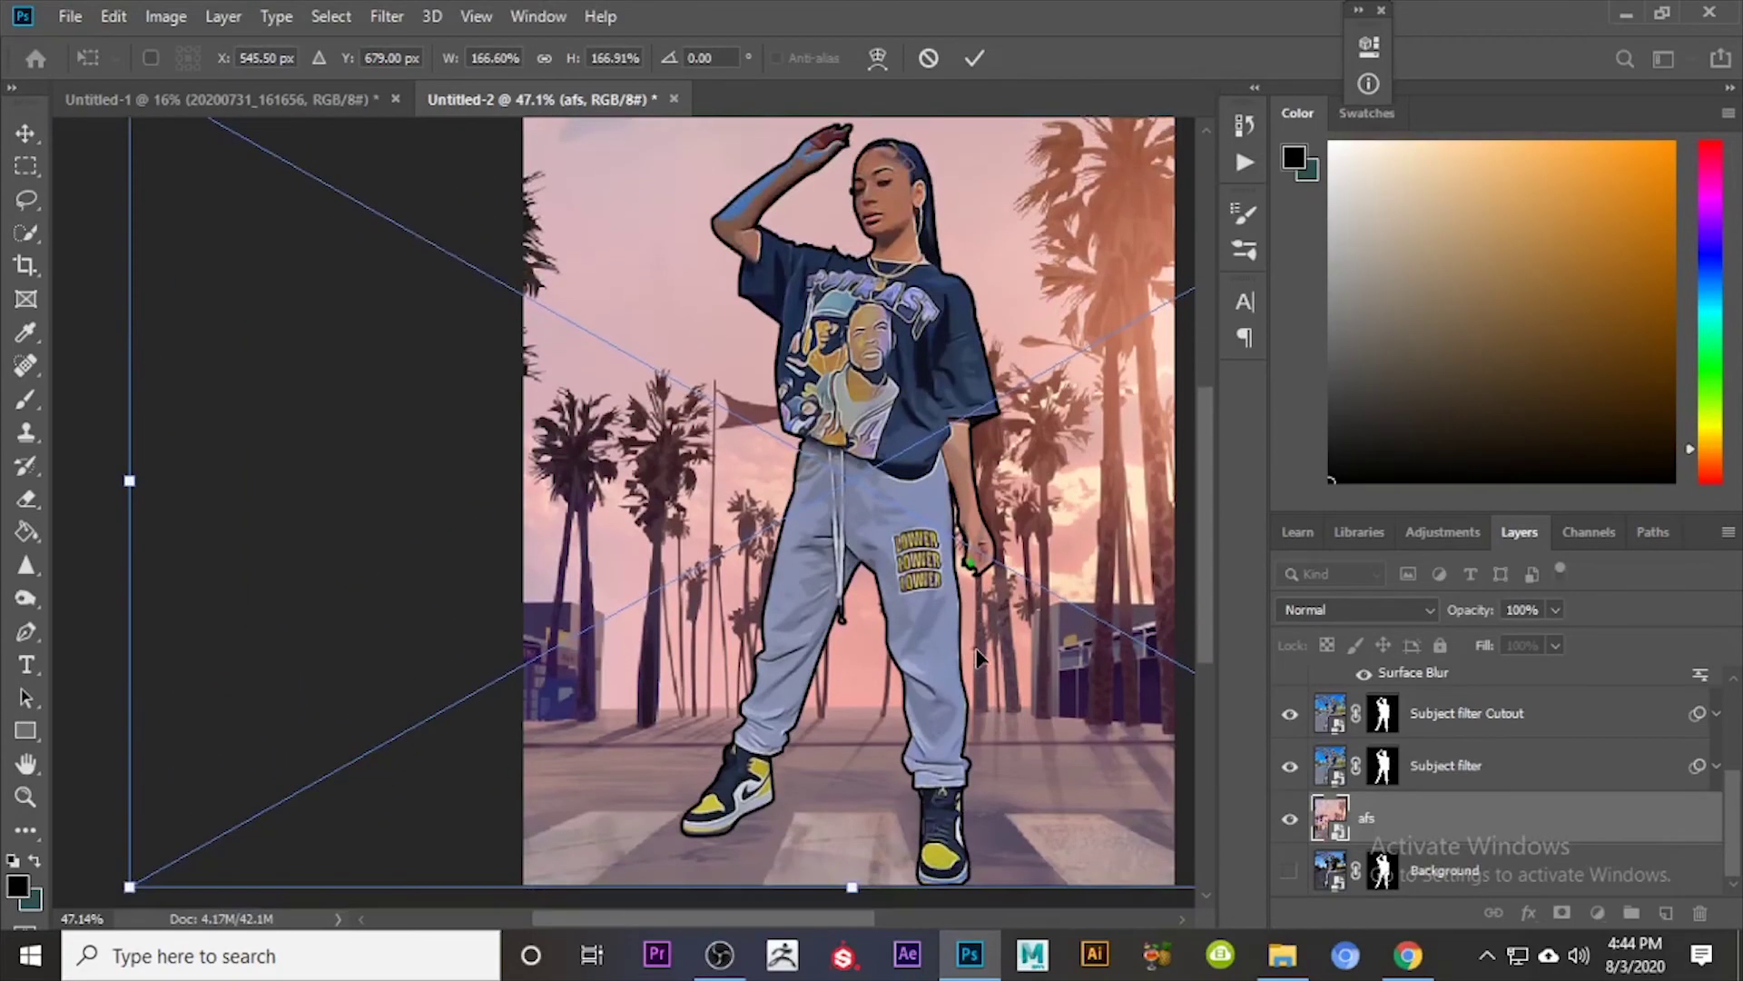
pyautogui.scroll(-1, 1053, 617)
pyautogui.scroll(2, 1053, 617)
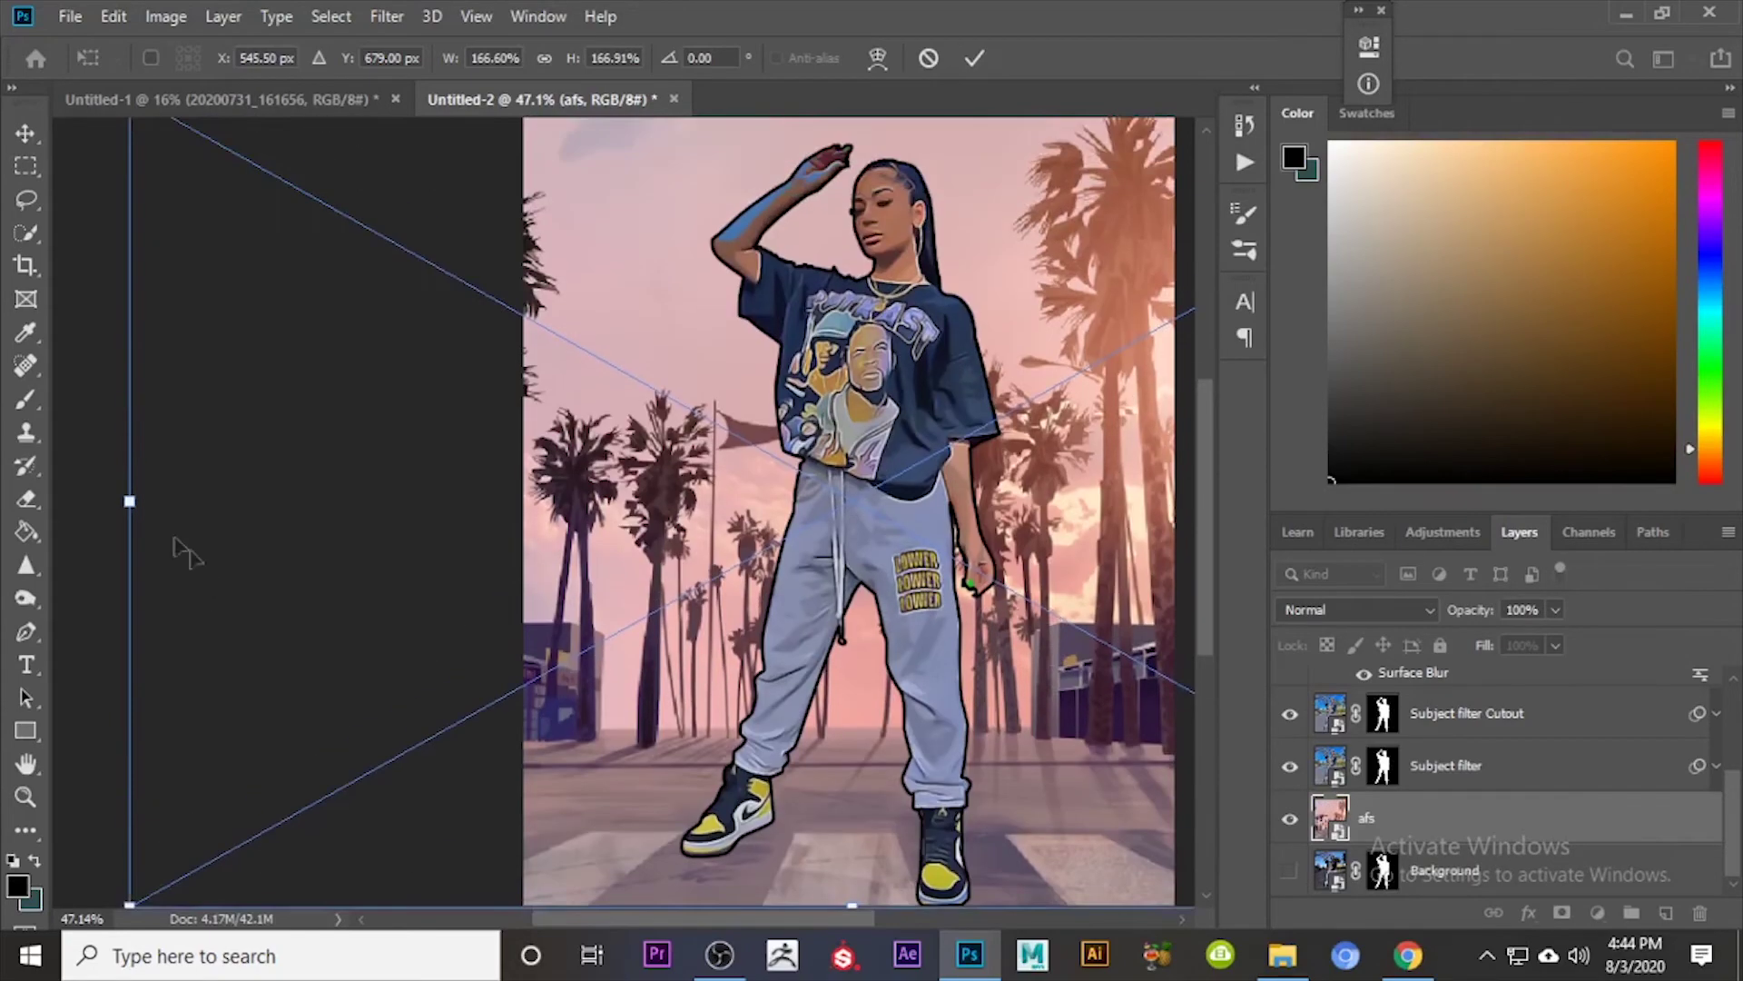
pyautogui.moveTo(130, 494); pyautogui.dragTo(511, 509)
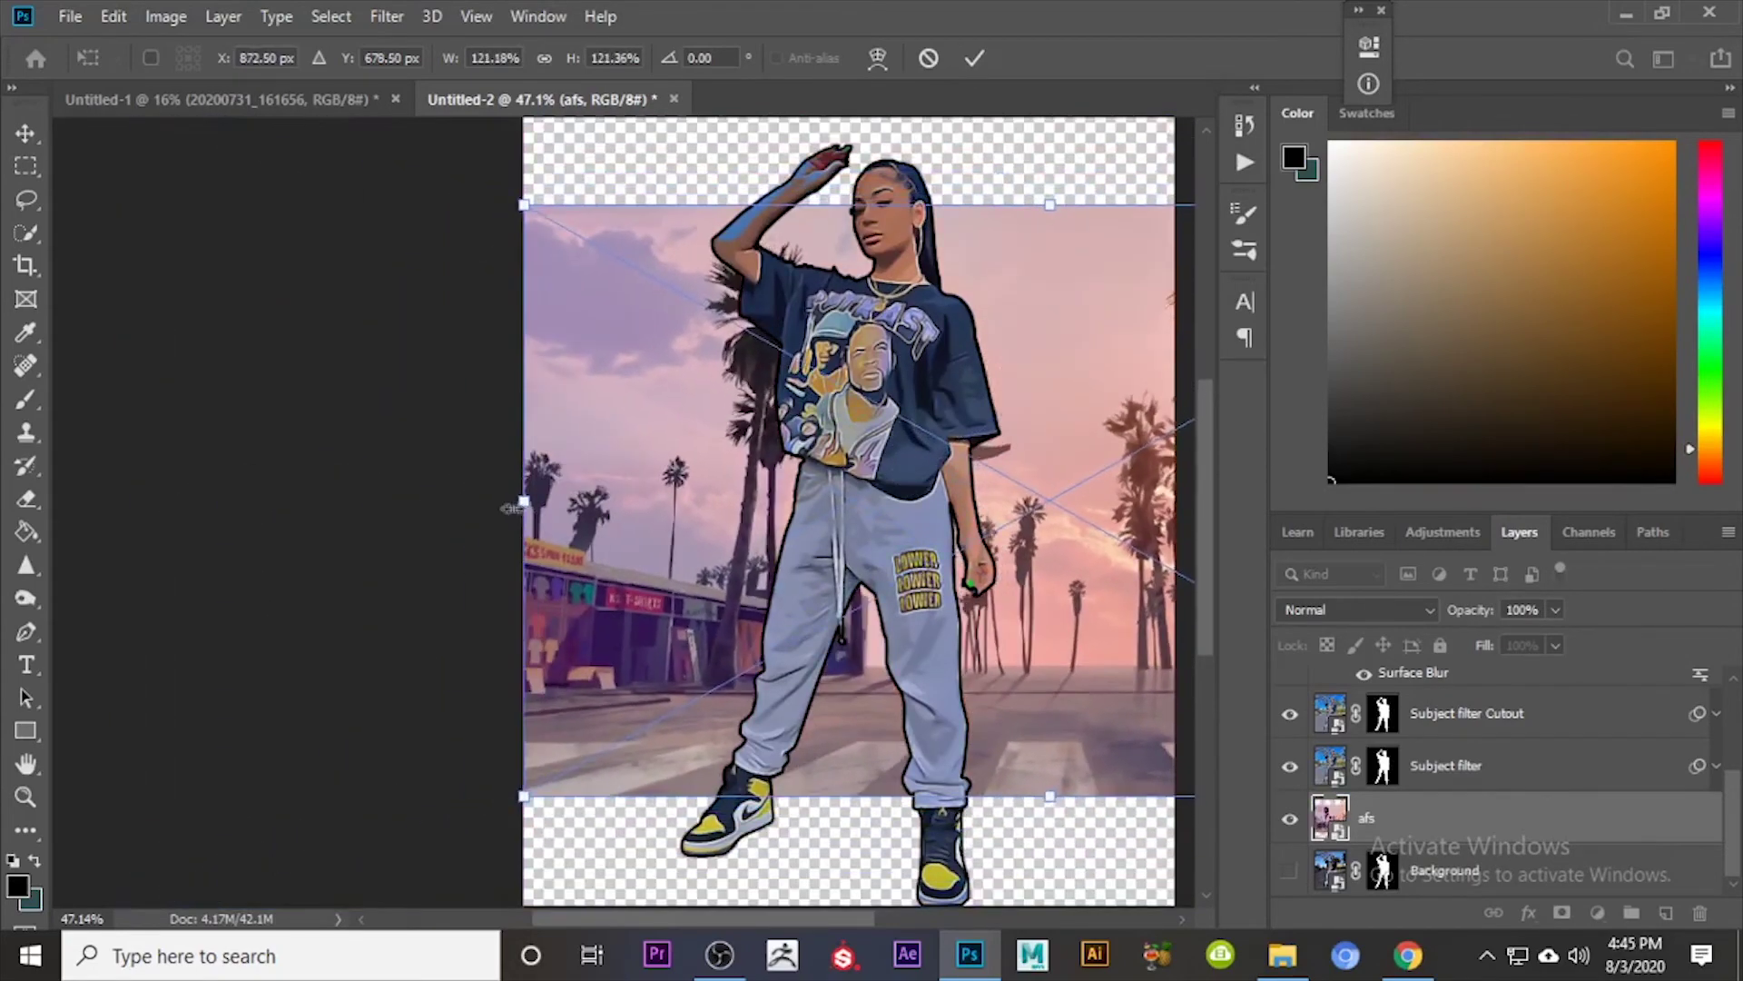
pyautogui.scroll(-1, 451, 563)
pyautogui.moveTo(710, 918); pyautogui.dragTo(784, 918)
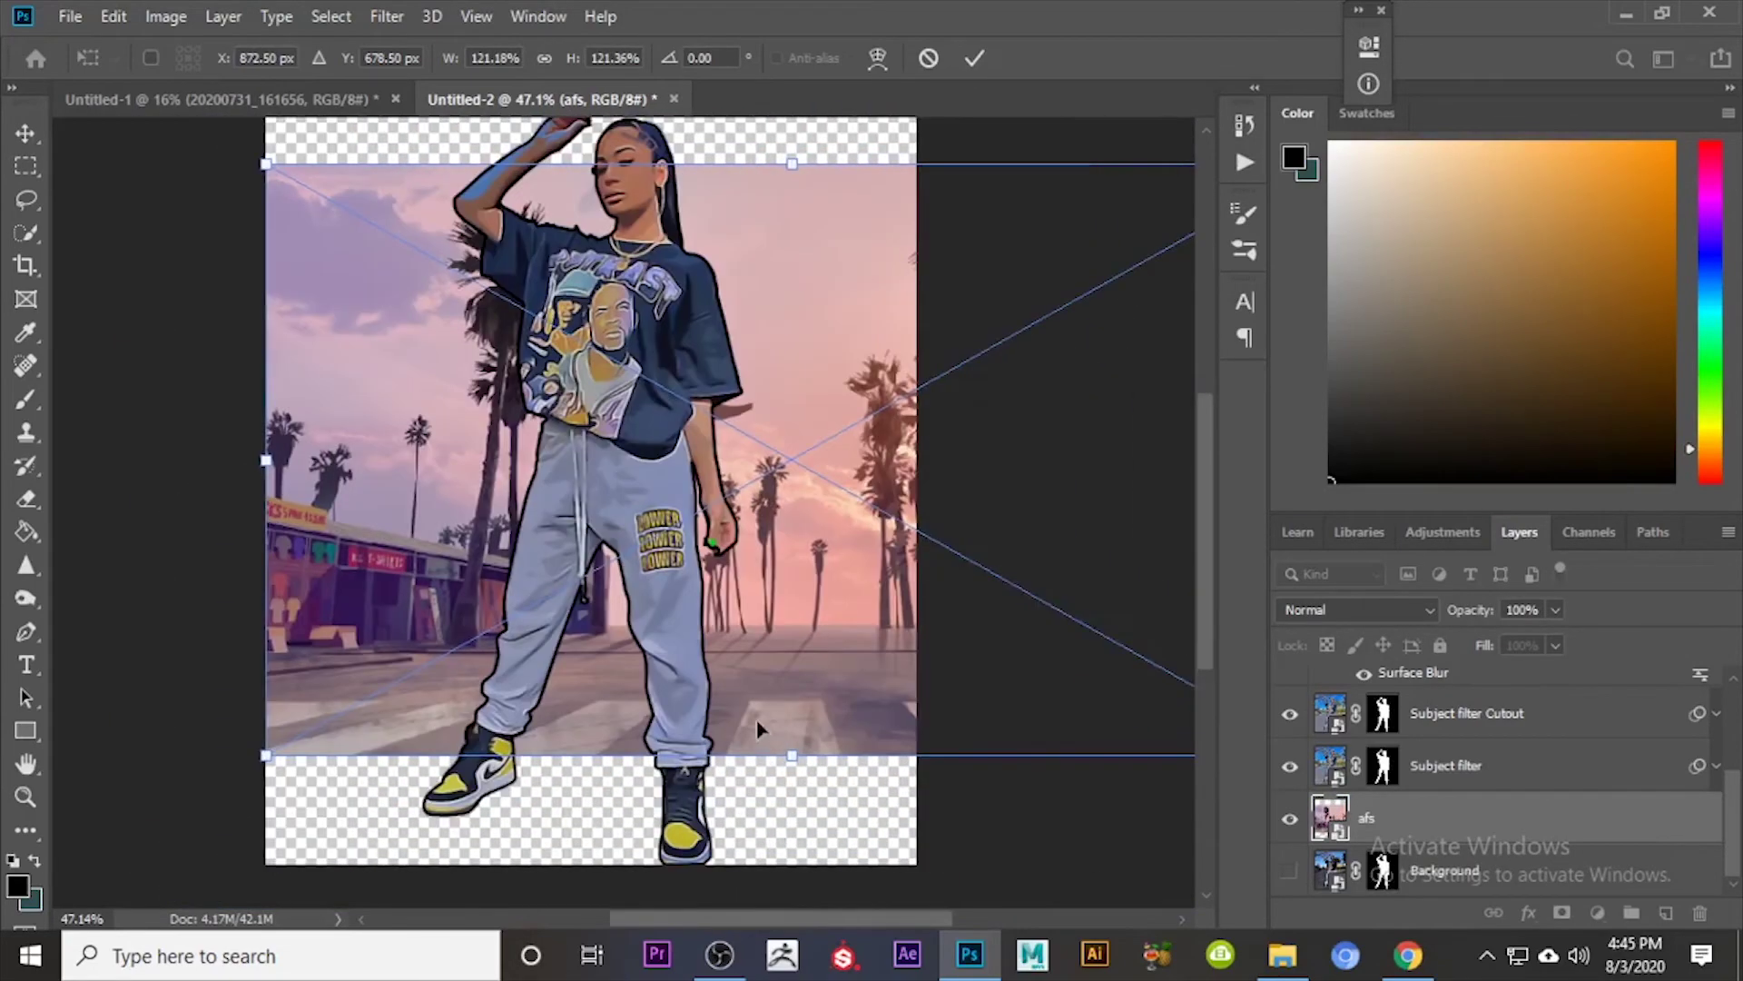
pyautogui.moveTo(755, 717); pyautogui.dragTo(547, 824)
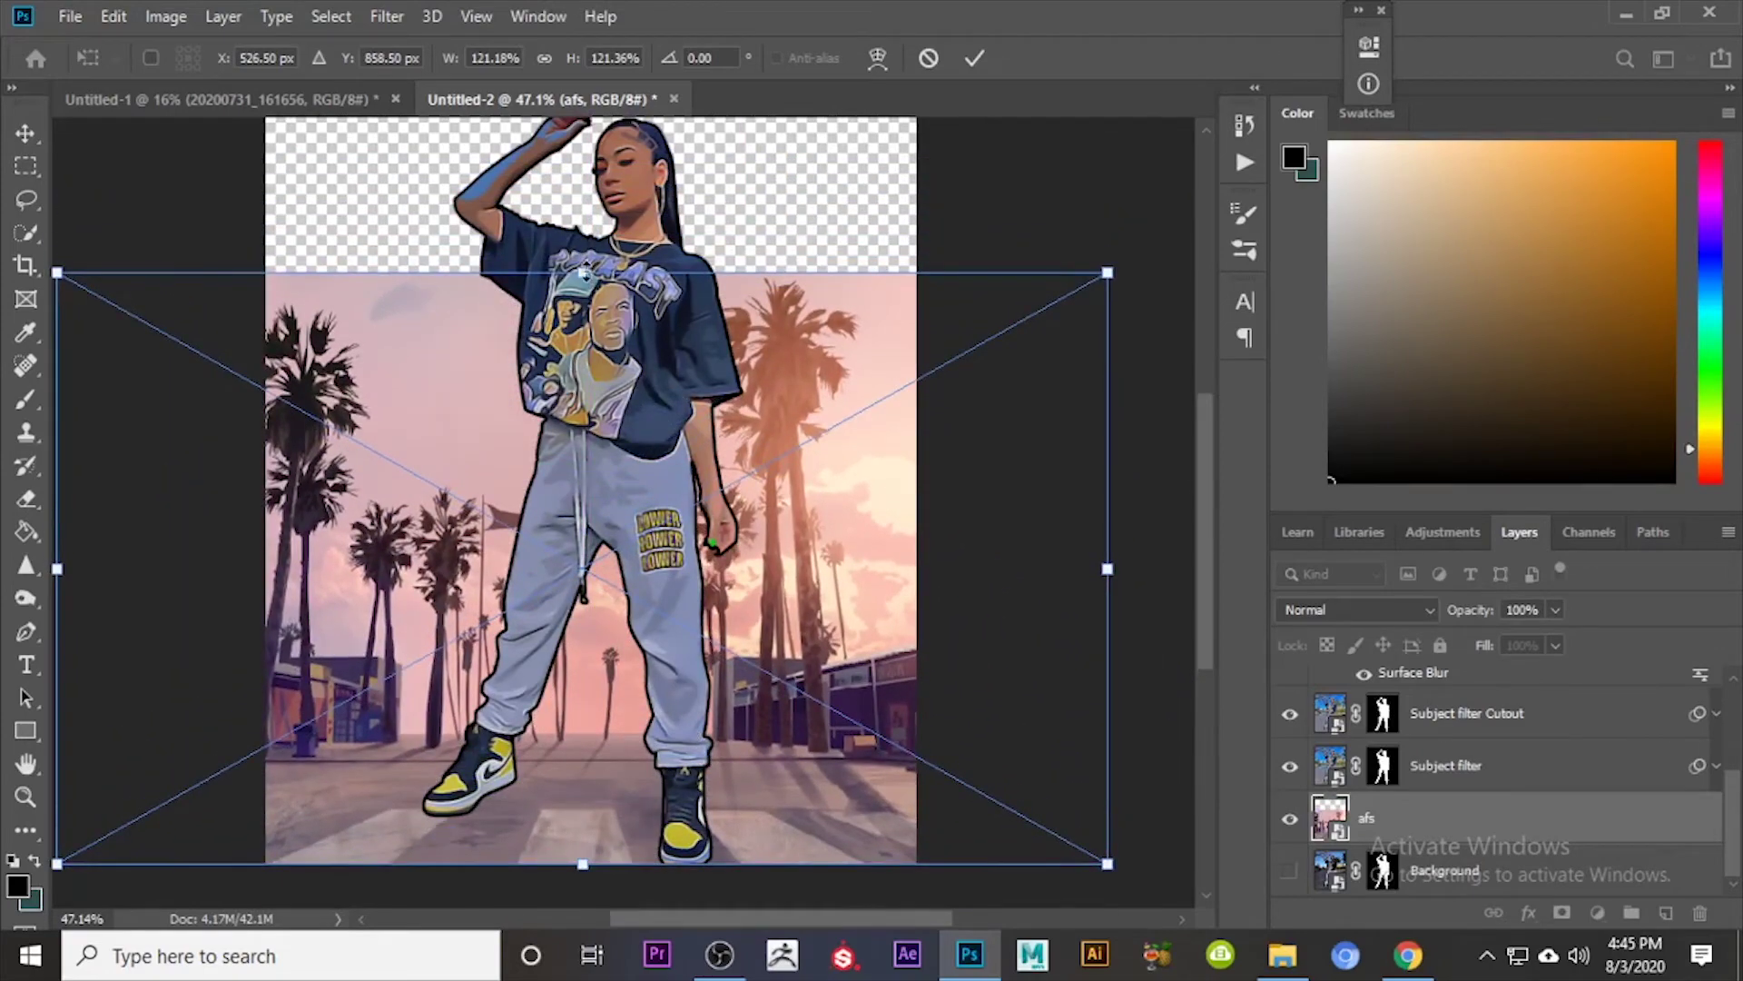
pyautogui.moveTo(582, 271); pyautogui.dragTo(617, 146)
pyautogui.moveTo(726, 540); pyautogui.dragTo(1053, 531)
pyautogui.scroll(-3, 795, 607)
pyautogui.moveTo(795, 607); pyautogui.dragTo(807, 594)
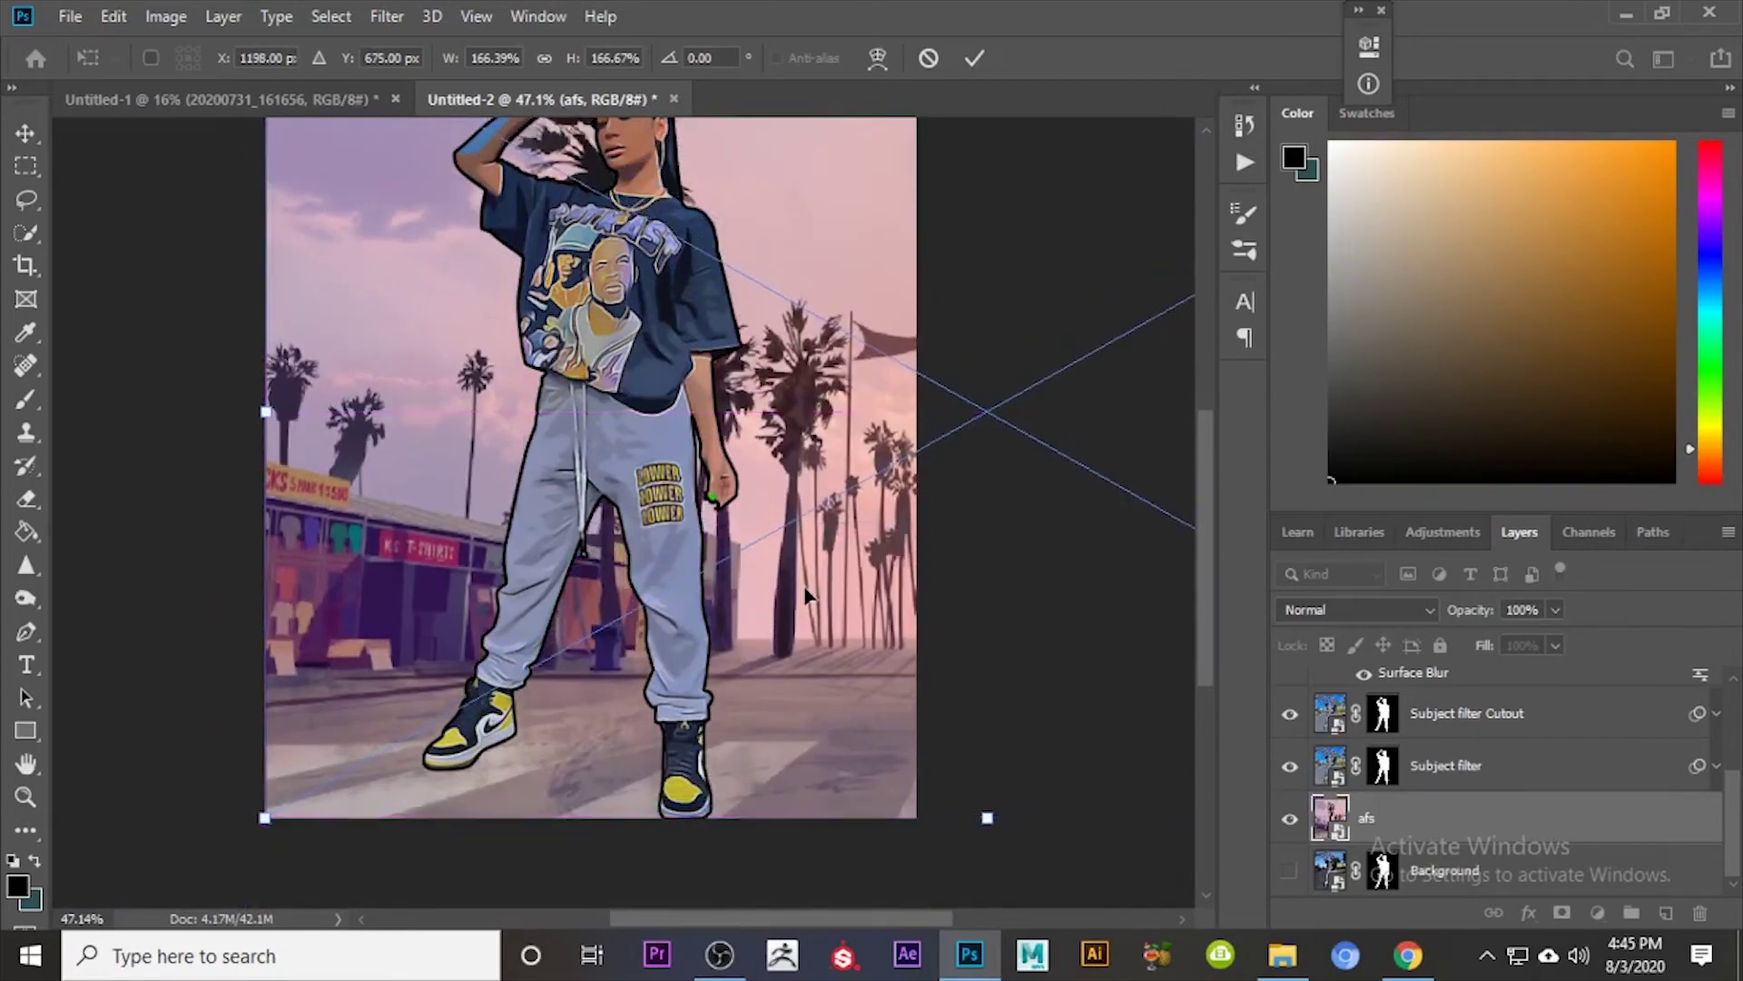
pyautogui.scroll(4, 799, 359)
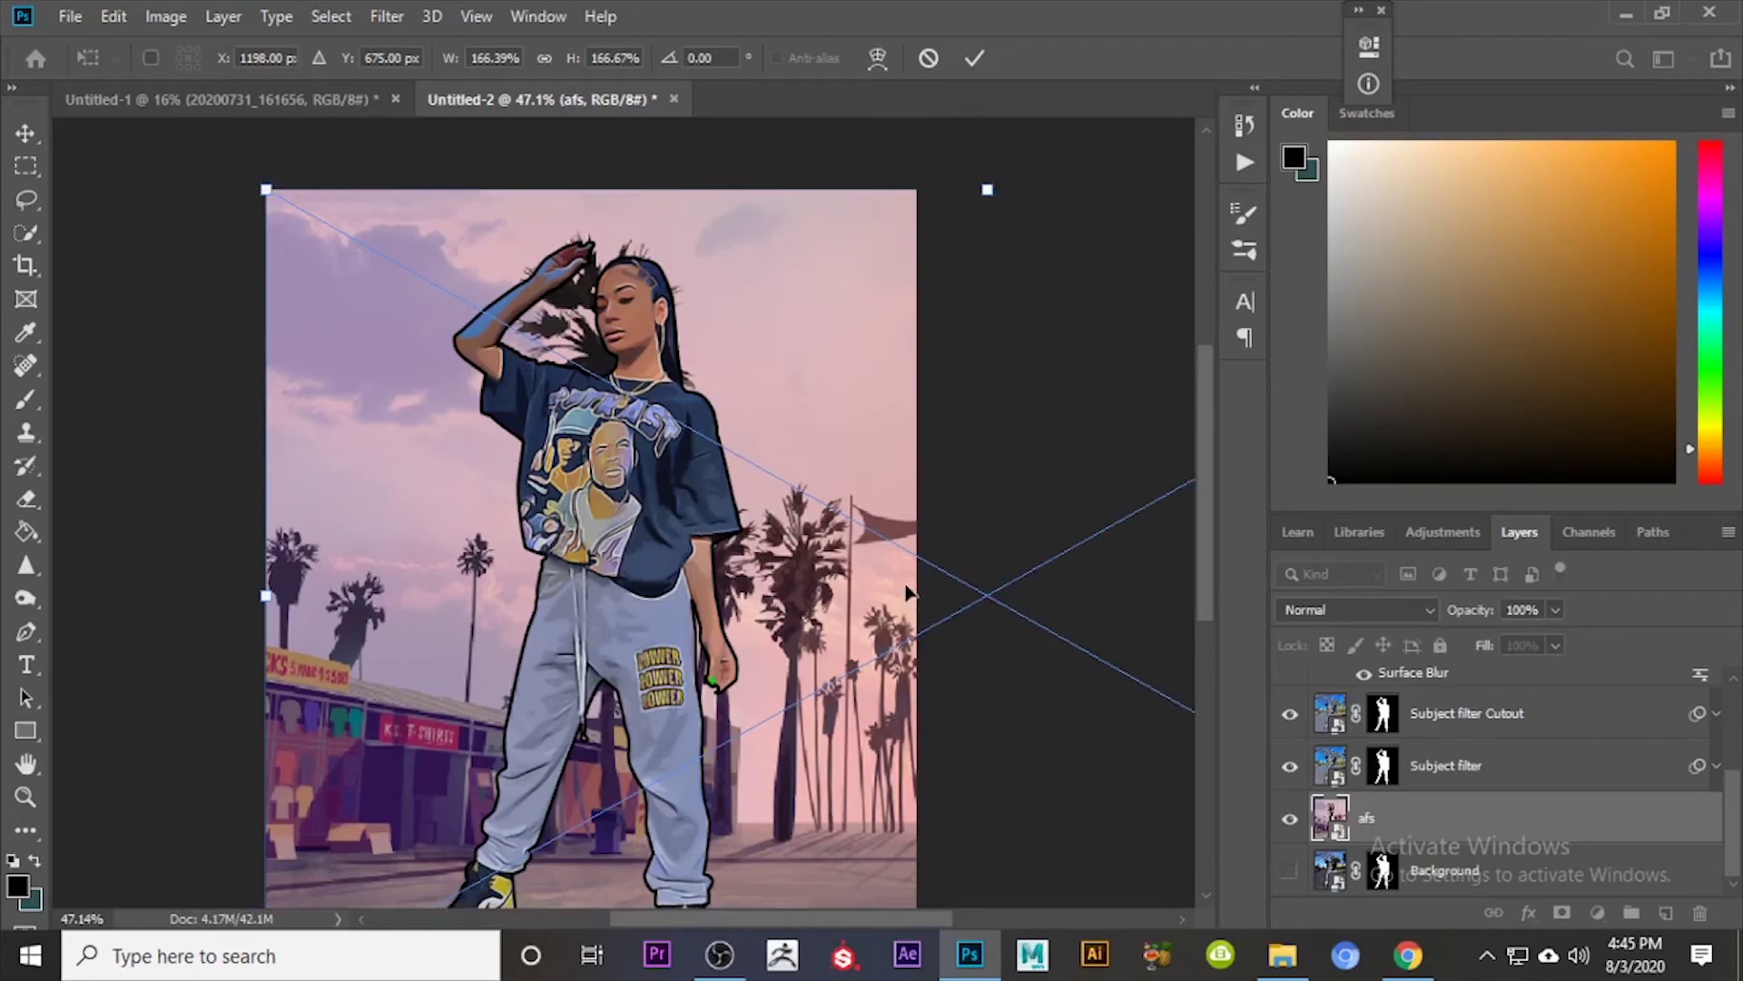
pyautogui.press('Return')
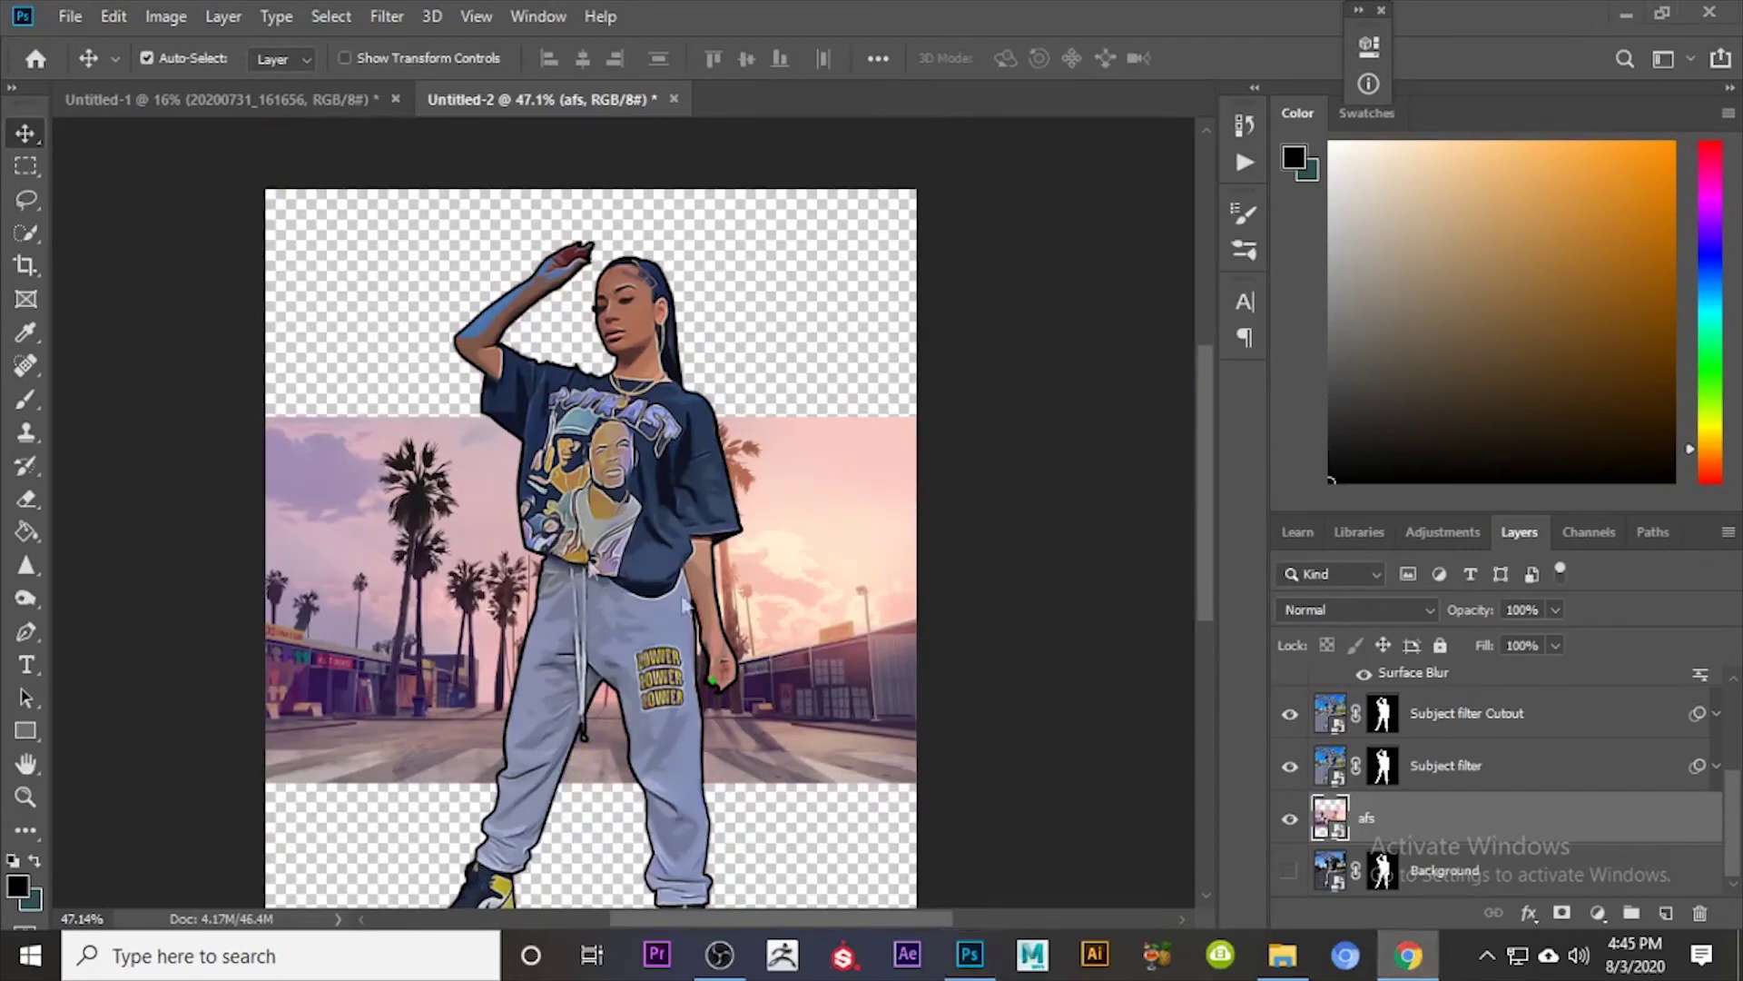
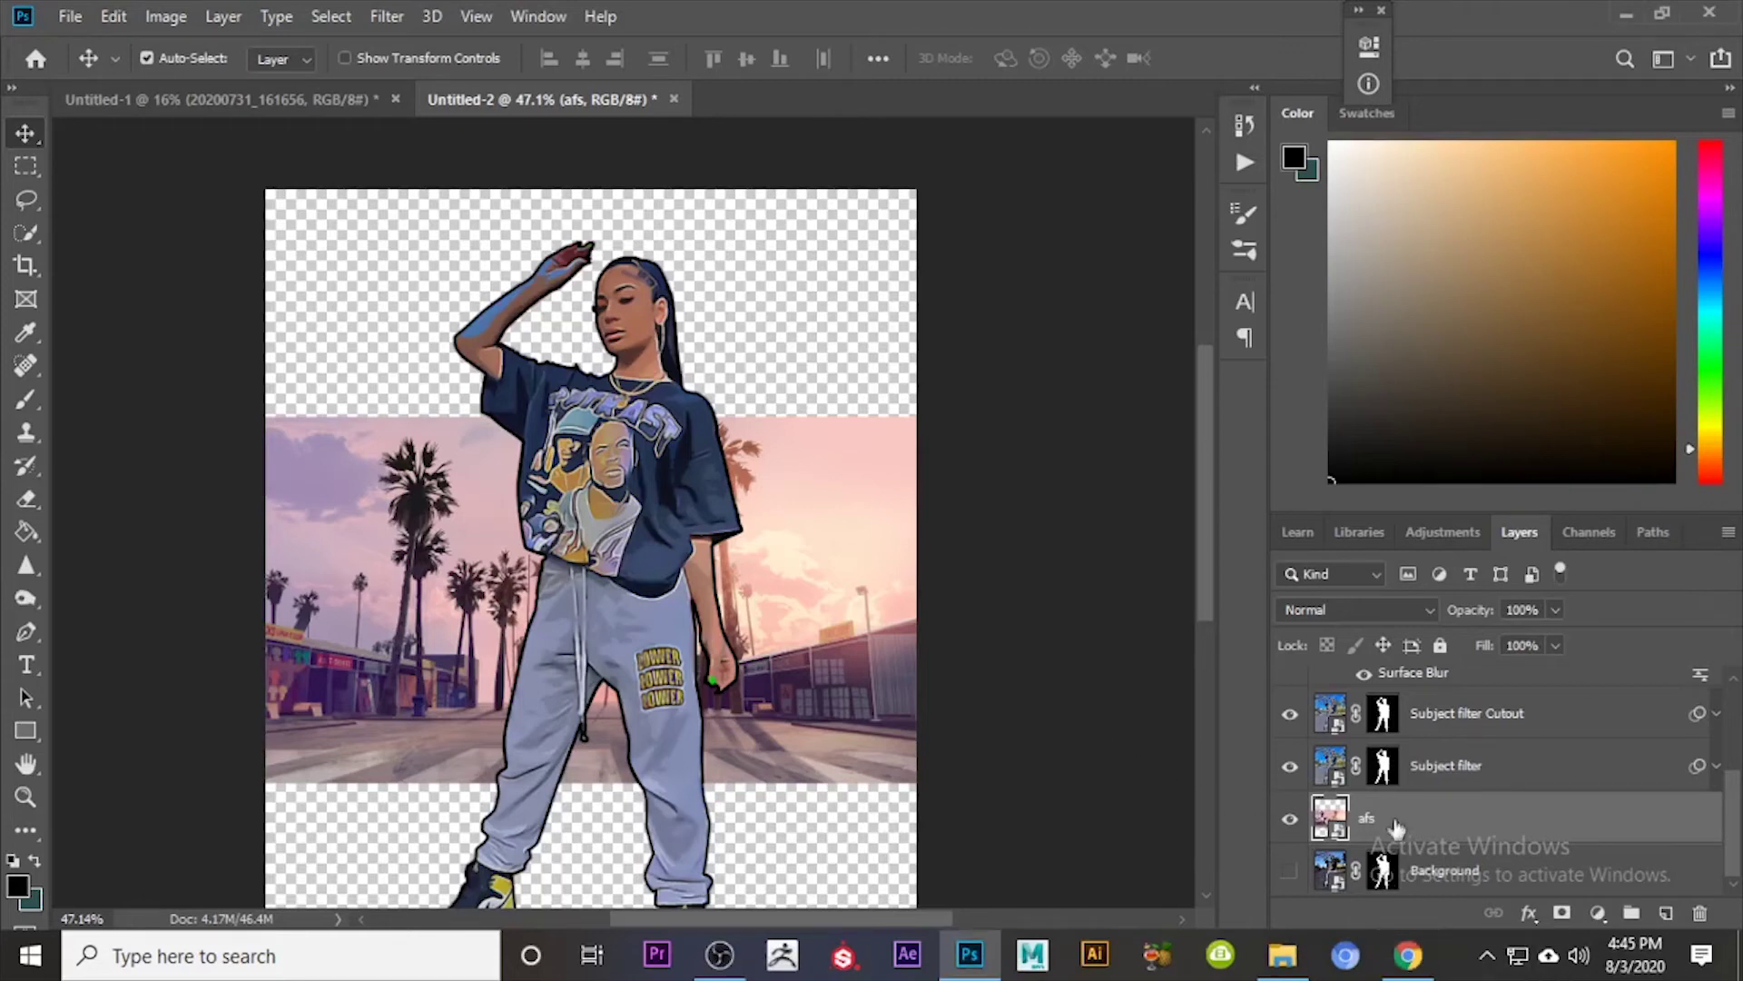
# Step: Delete the afs city backdrop layer and place the sunset palm-tree image into the document
pyautogui.press('Delete')
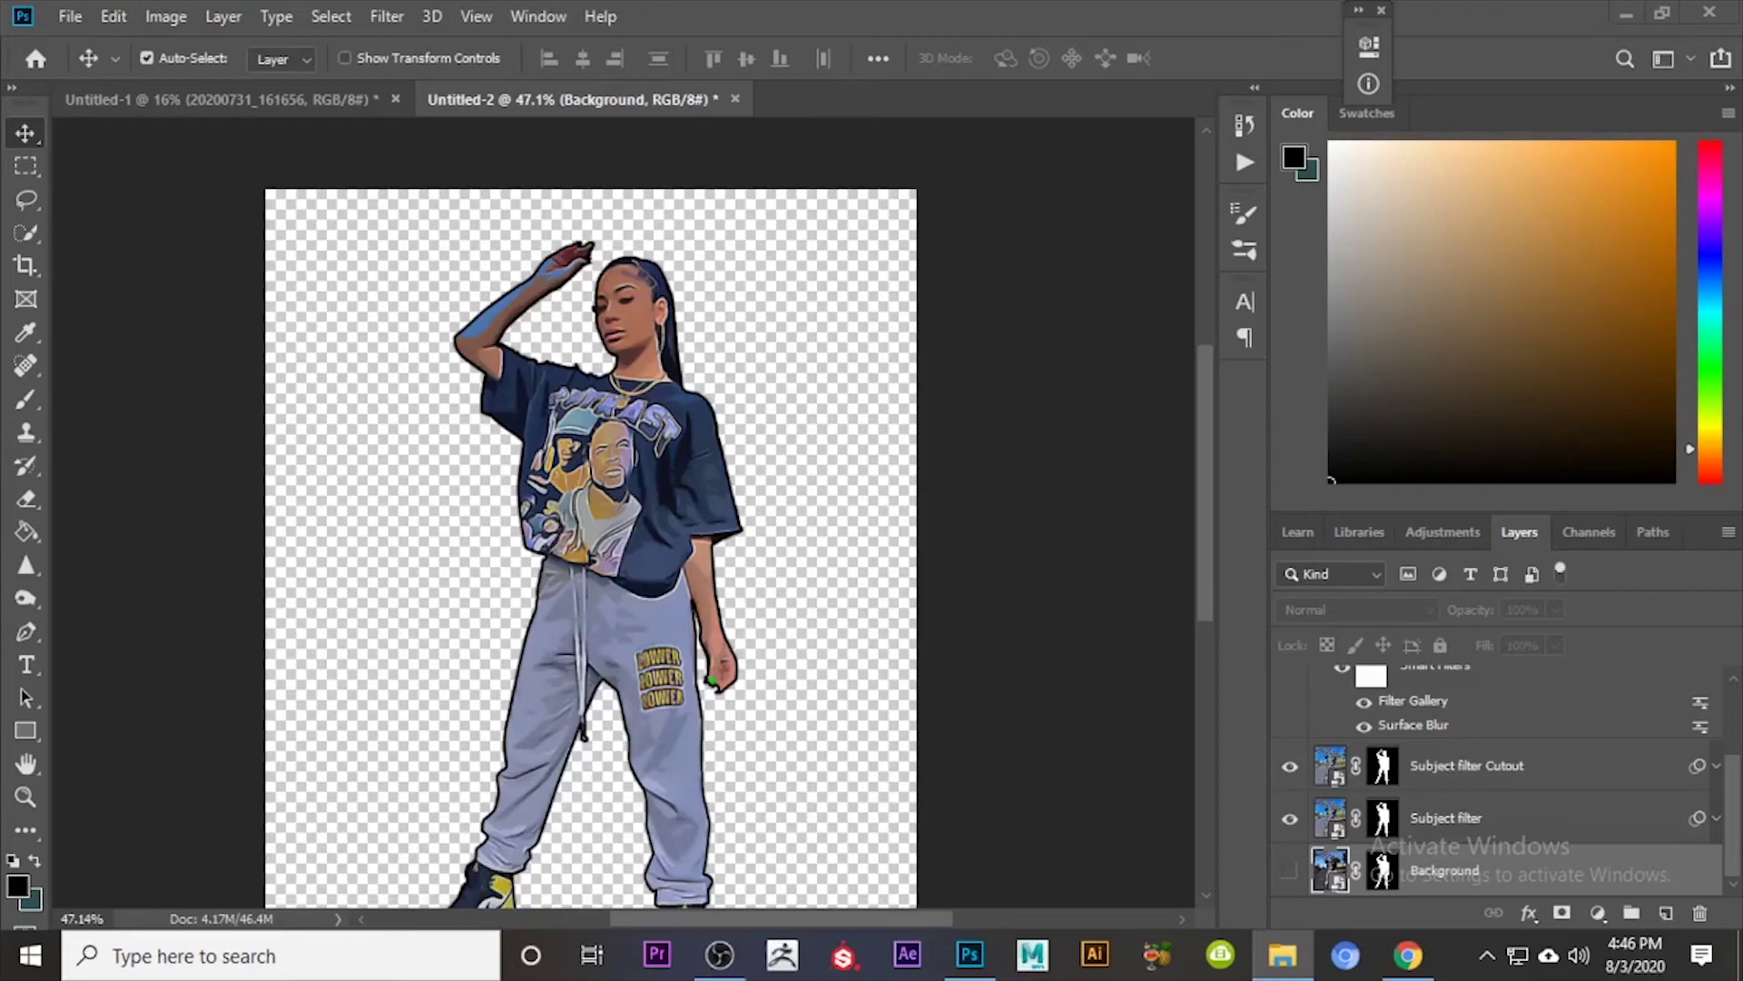
pyautogui.moveTo(636, 637); pyautogui.dragTo(636, 638)
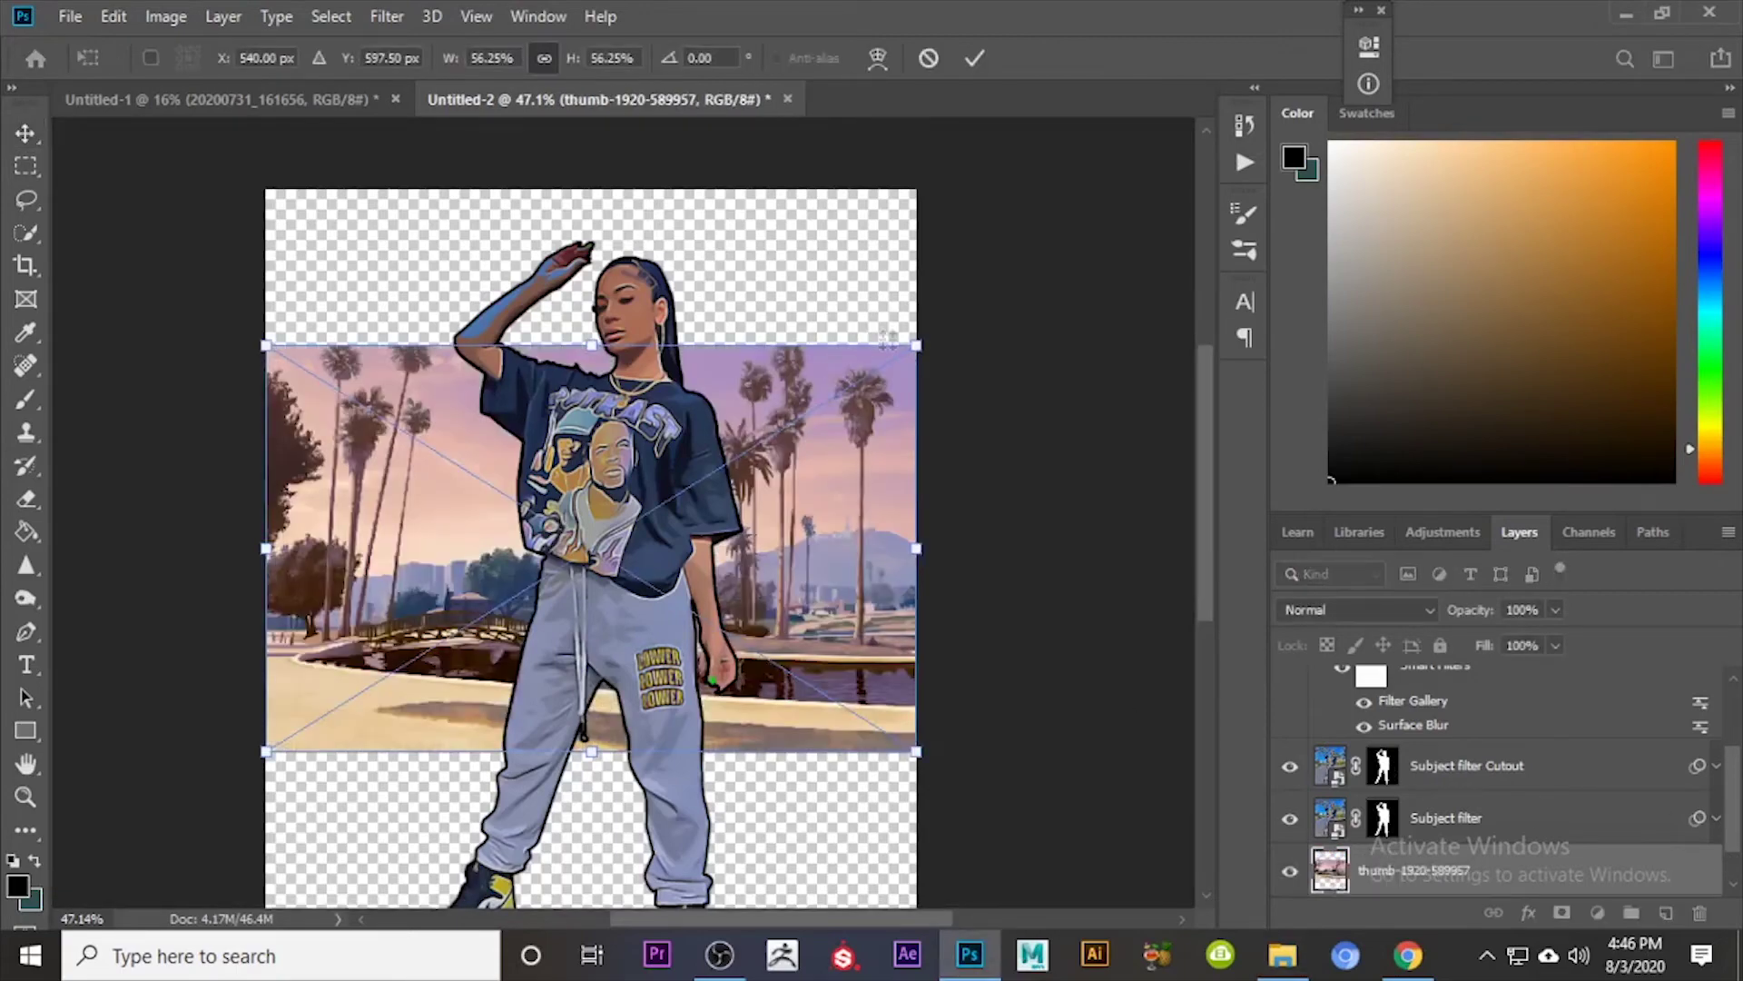
pyautogui.moveTo(921, 342); pyautogui.dragTo(1180, 176)
pyautogui.scroll(-2, 667, 757)
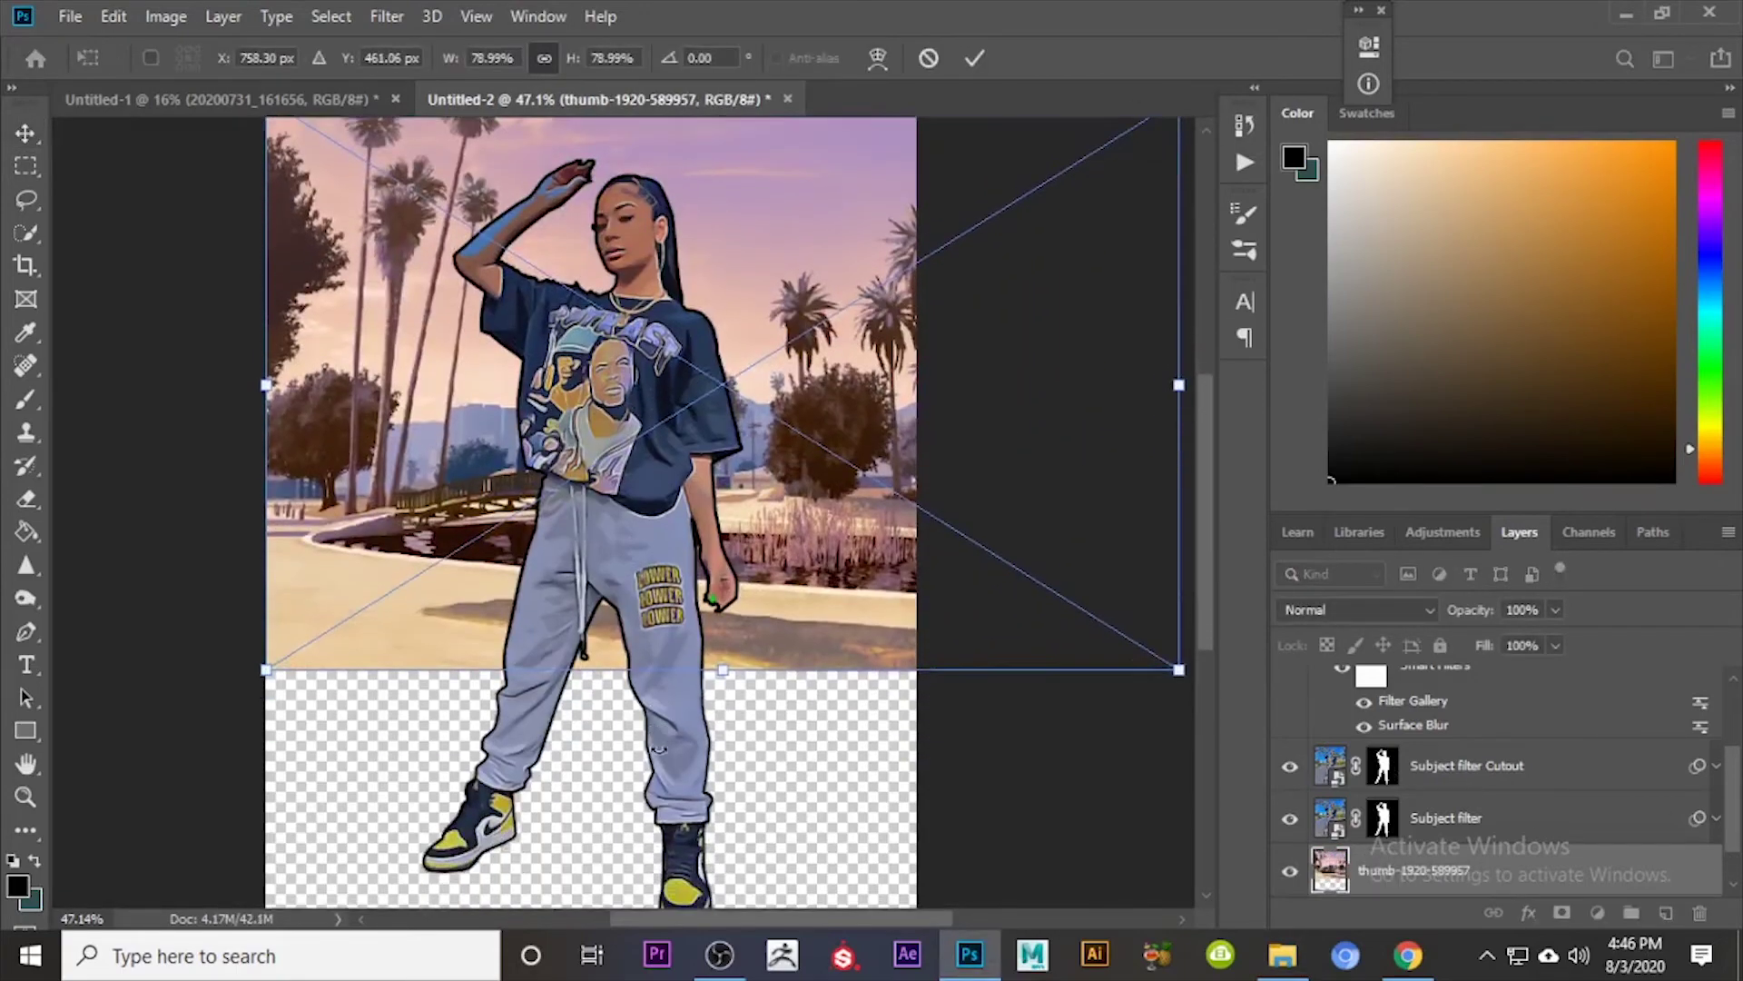
# Step: Enlarge the palm-tree image to about 115%, shift it sideways to fill the canvas, and commit
pyautogui.moveTo(257, 608); pyautogui.dragTo(150, 897)
pyautogui.scroll(3, 812, 745)
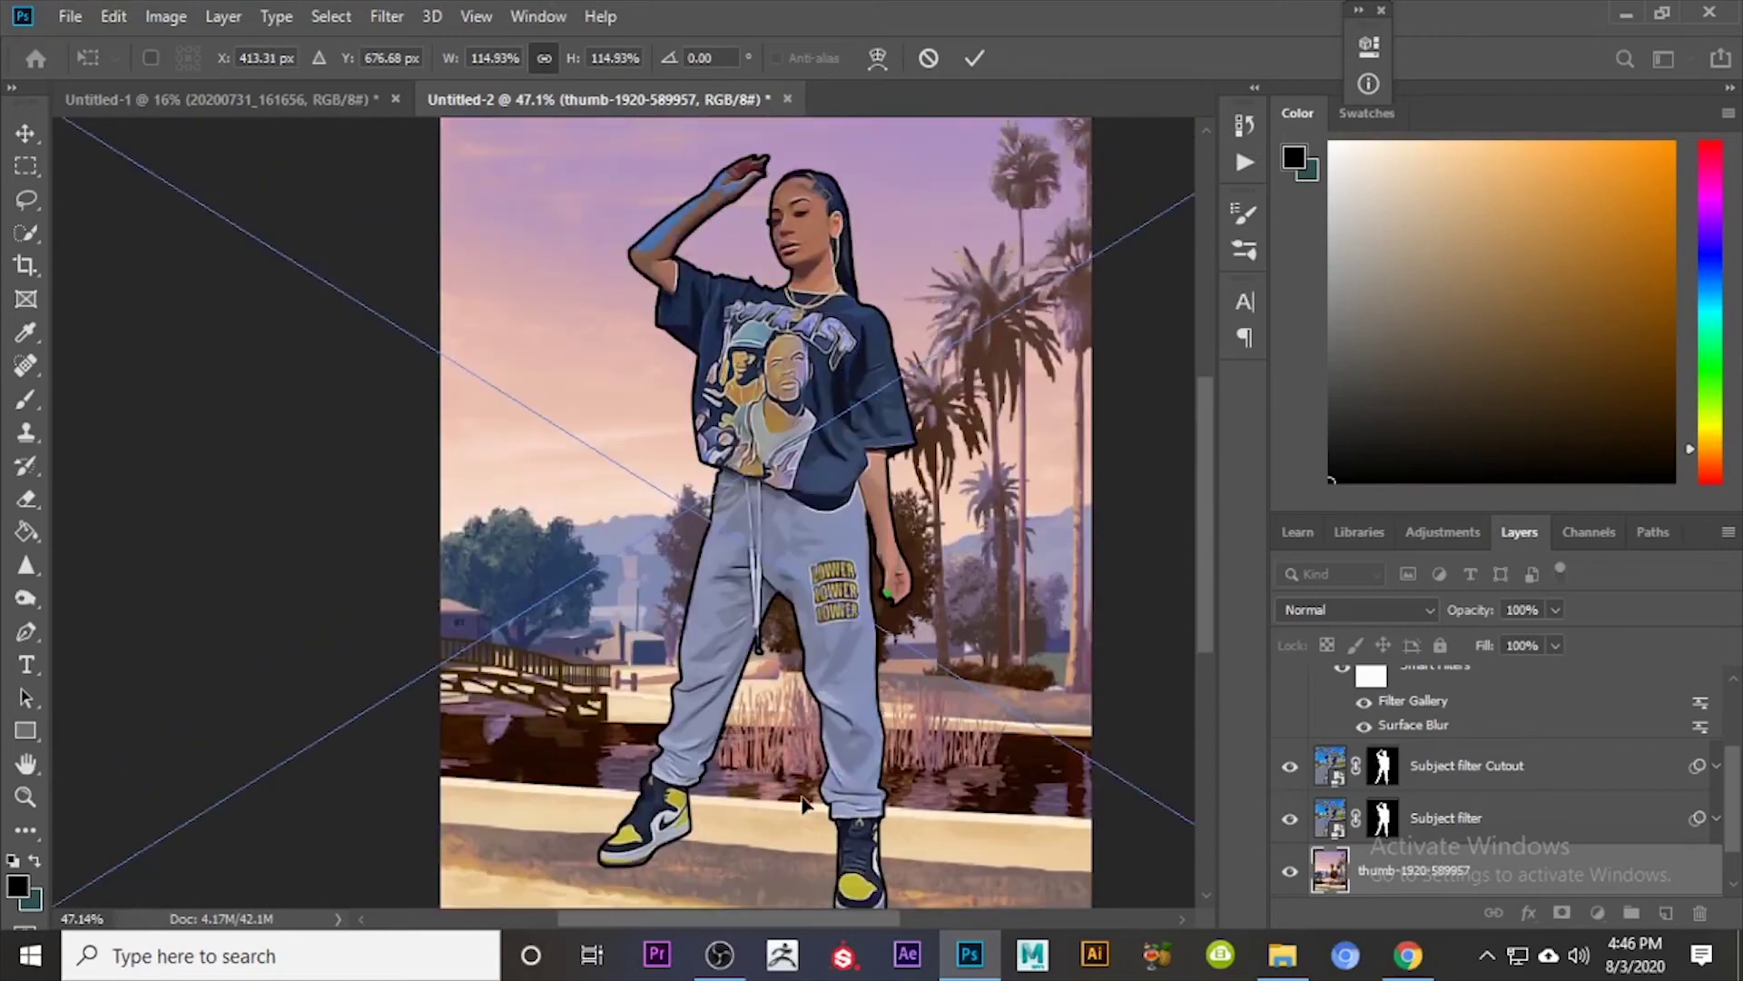
pyautogui.moveTo(629, 919); pyautogui.dragTo(705, 919)
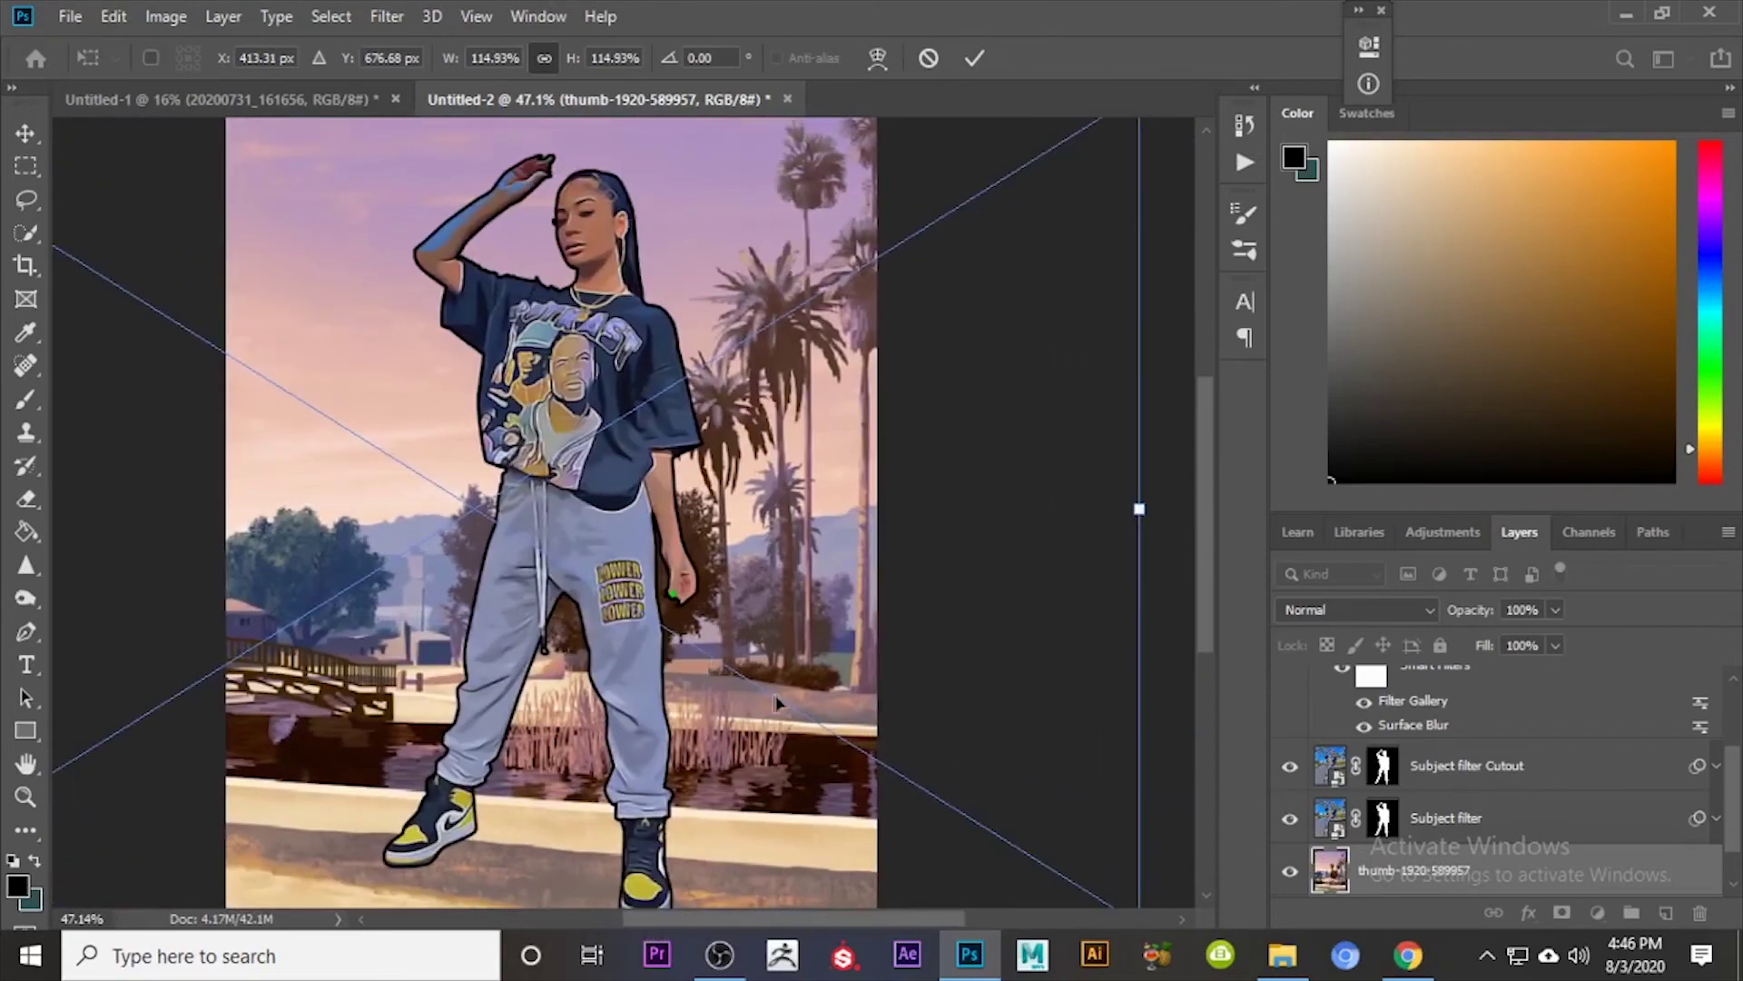
pyautogui.moveTo(776, 701); pyautogui.dragTo(871, 696)
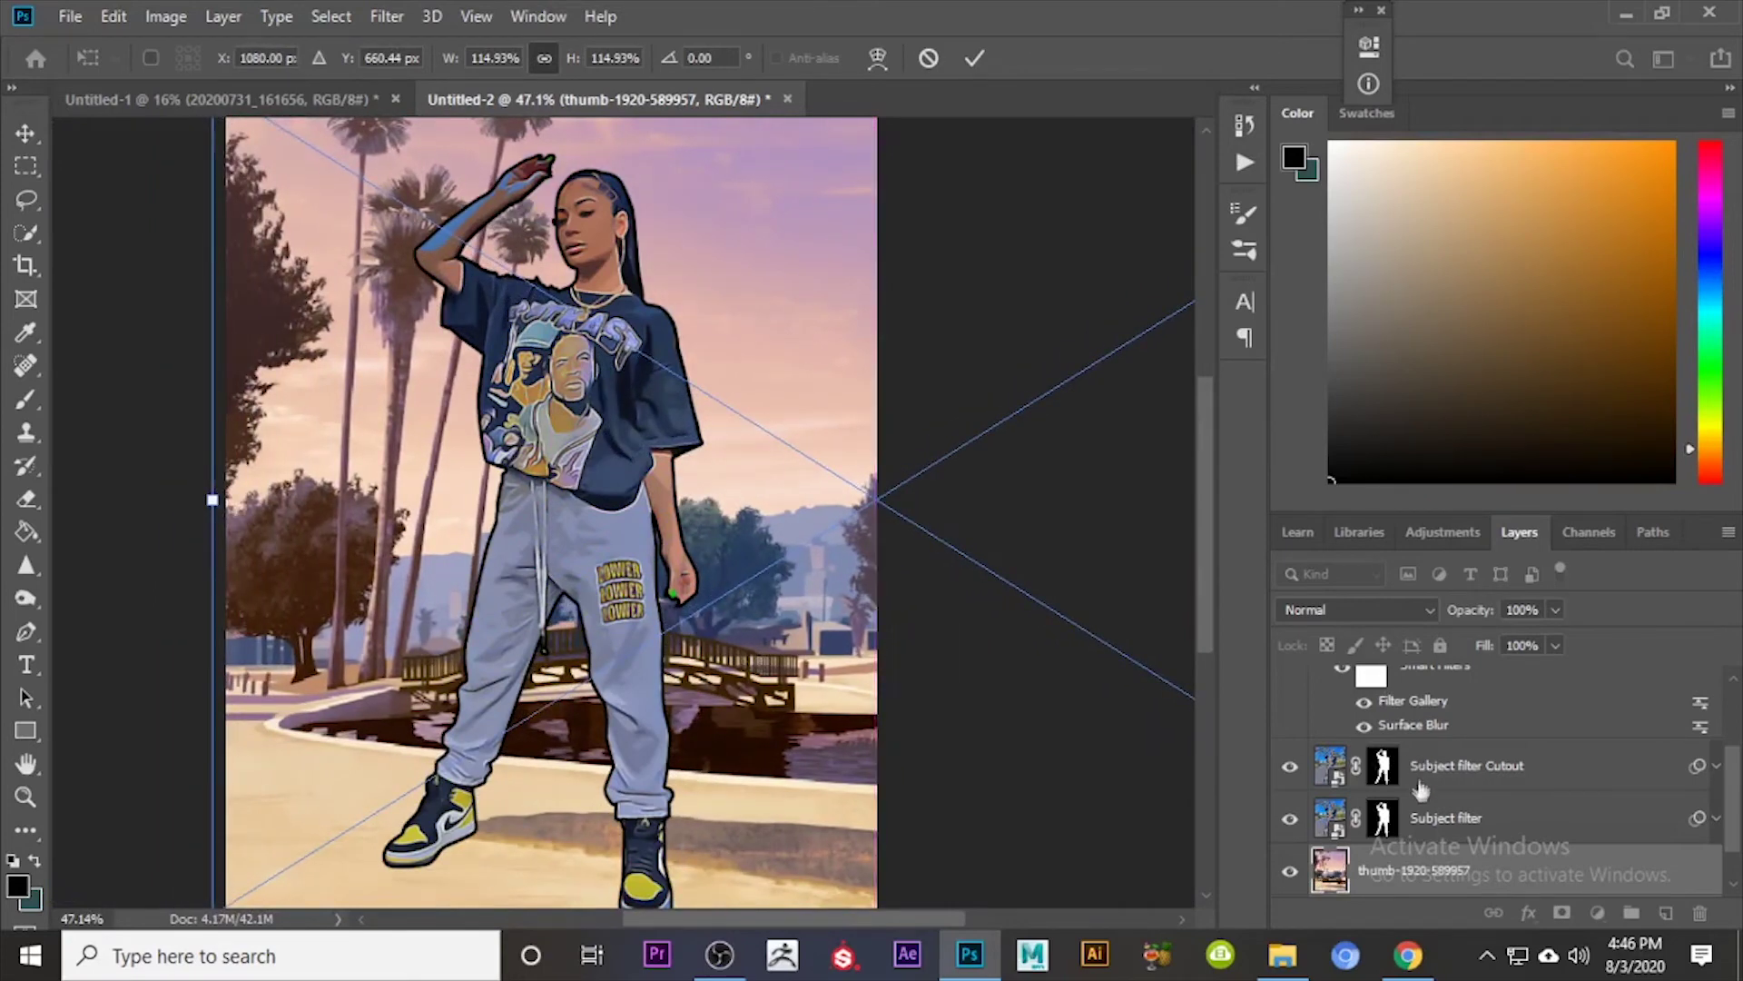
pyautogui.click(1443, 817)
pyautogui.scroll(1, 972, 533)
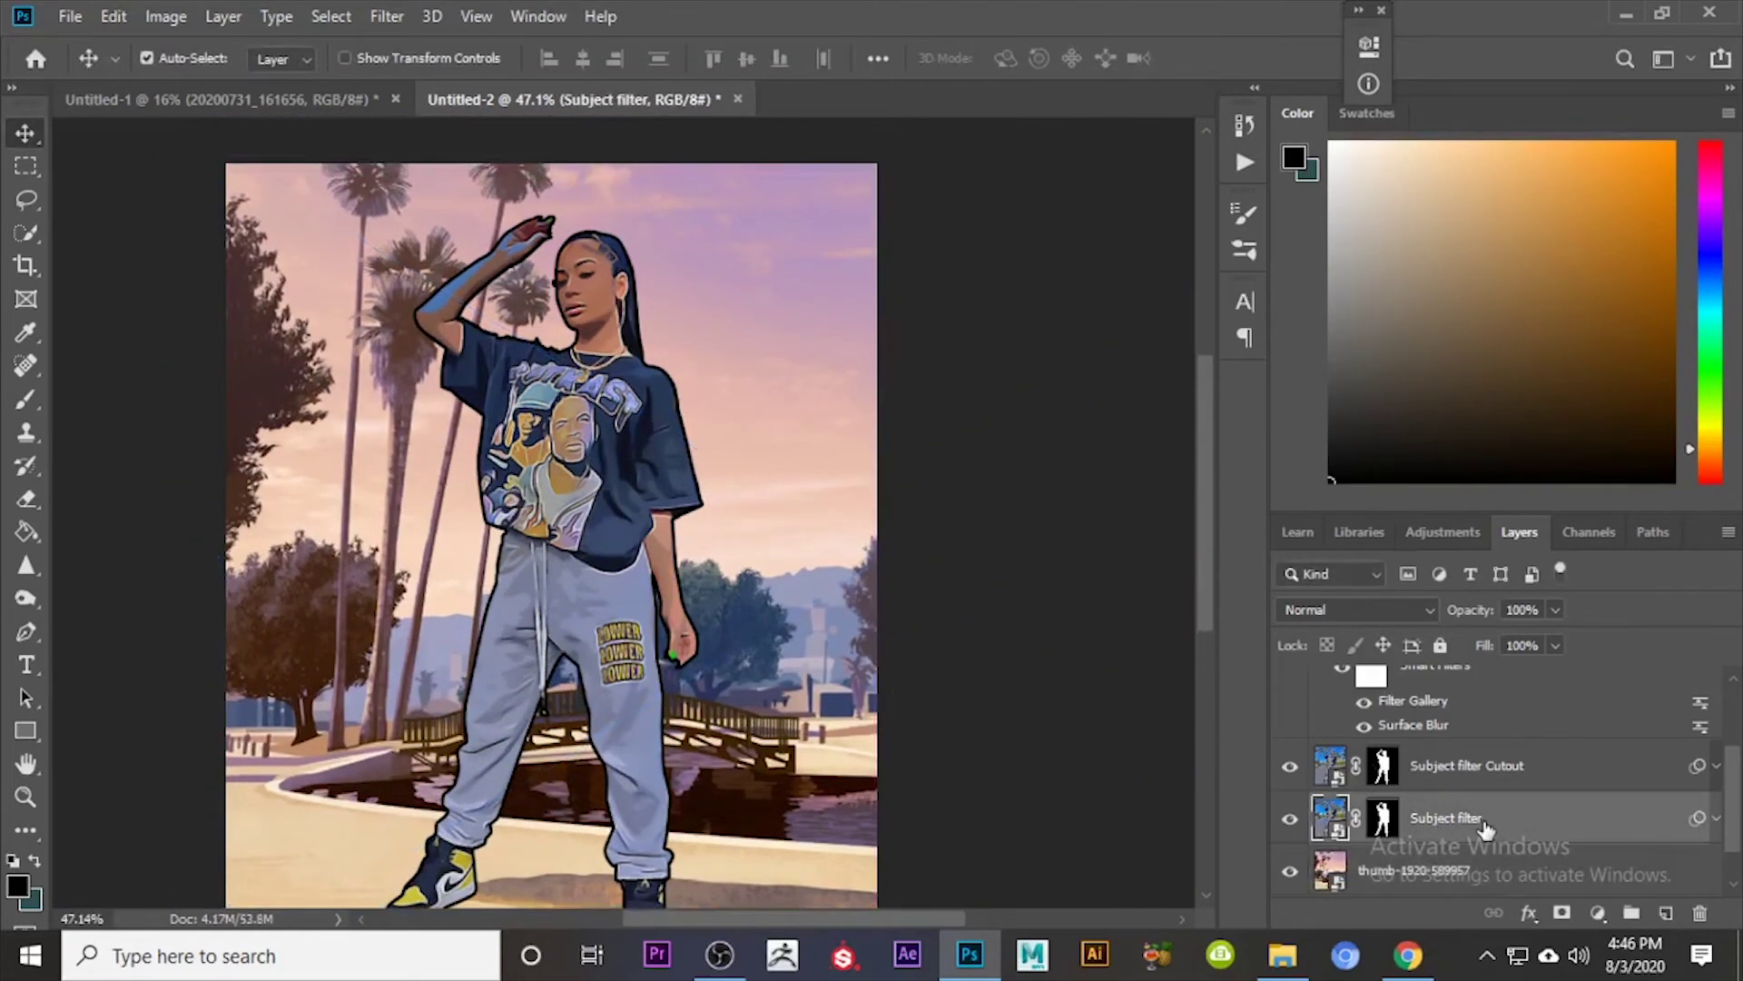
# Step: Group the Subject Shadow layer into Group 1, inspect its contents, then undo the grouping
pyautogui.scroll(3, 1485, 828)
pyautogui.click(1455, 749)
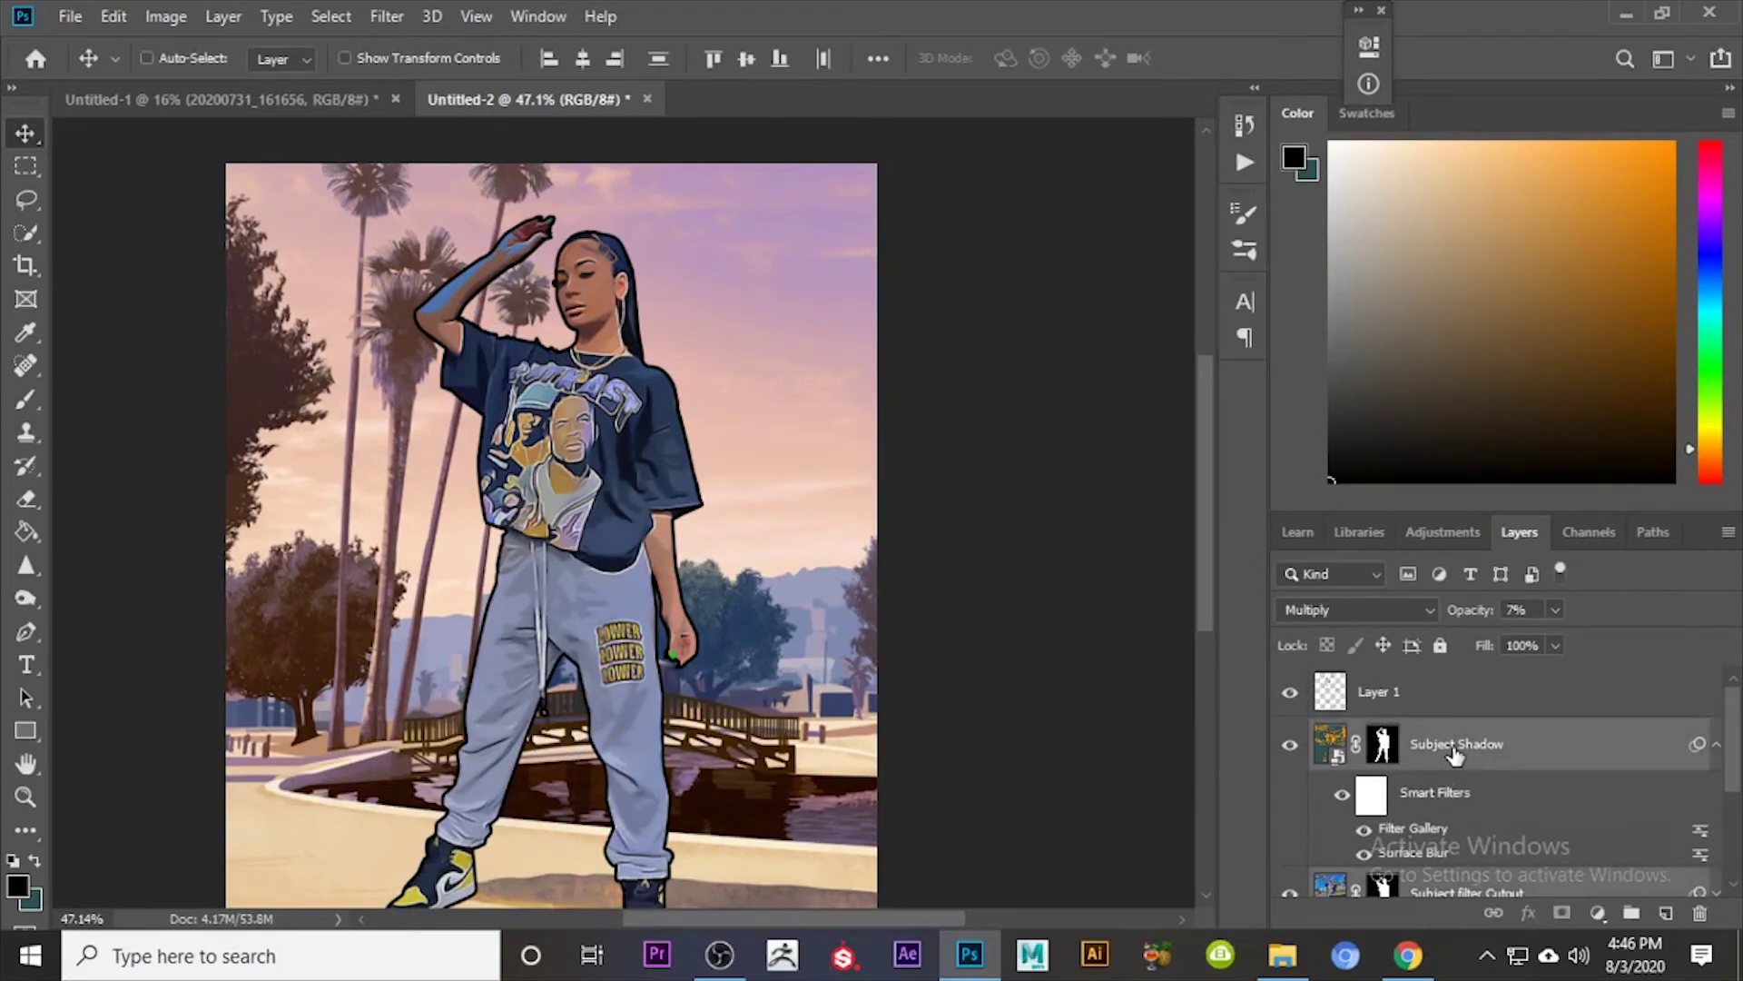
pyautogui.hotkey('ctrl', 'g')
pyautogui.click(1317, 733)
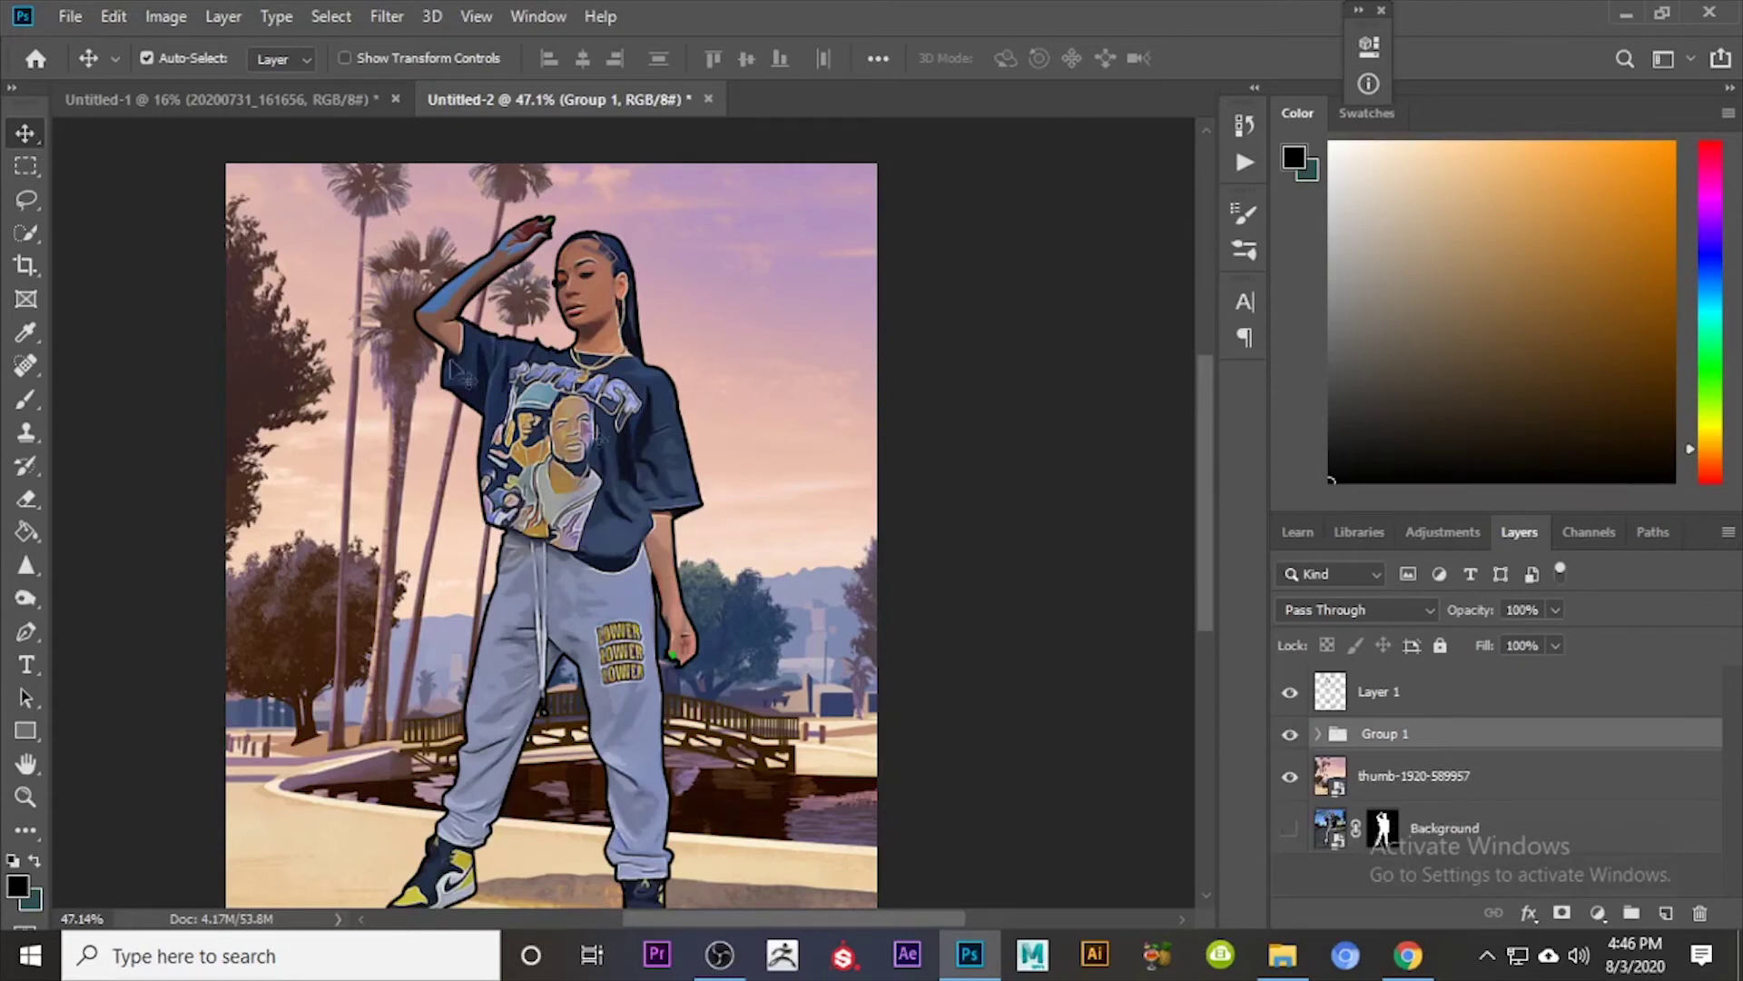
pyautogui.click(610, 470)
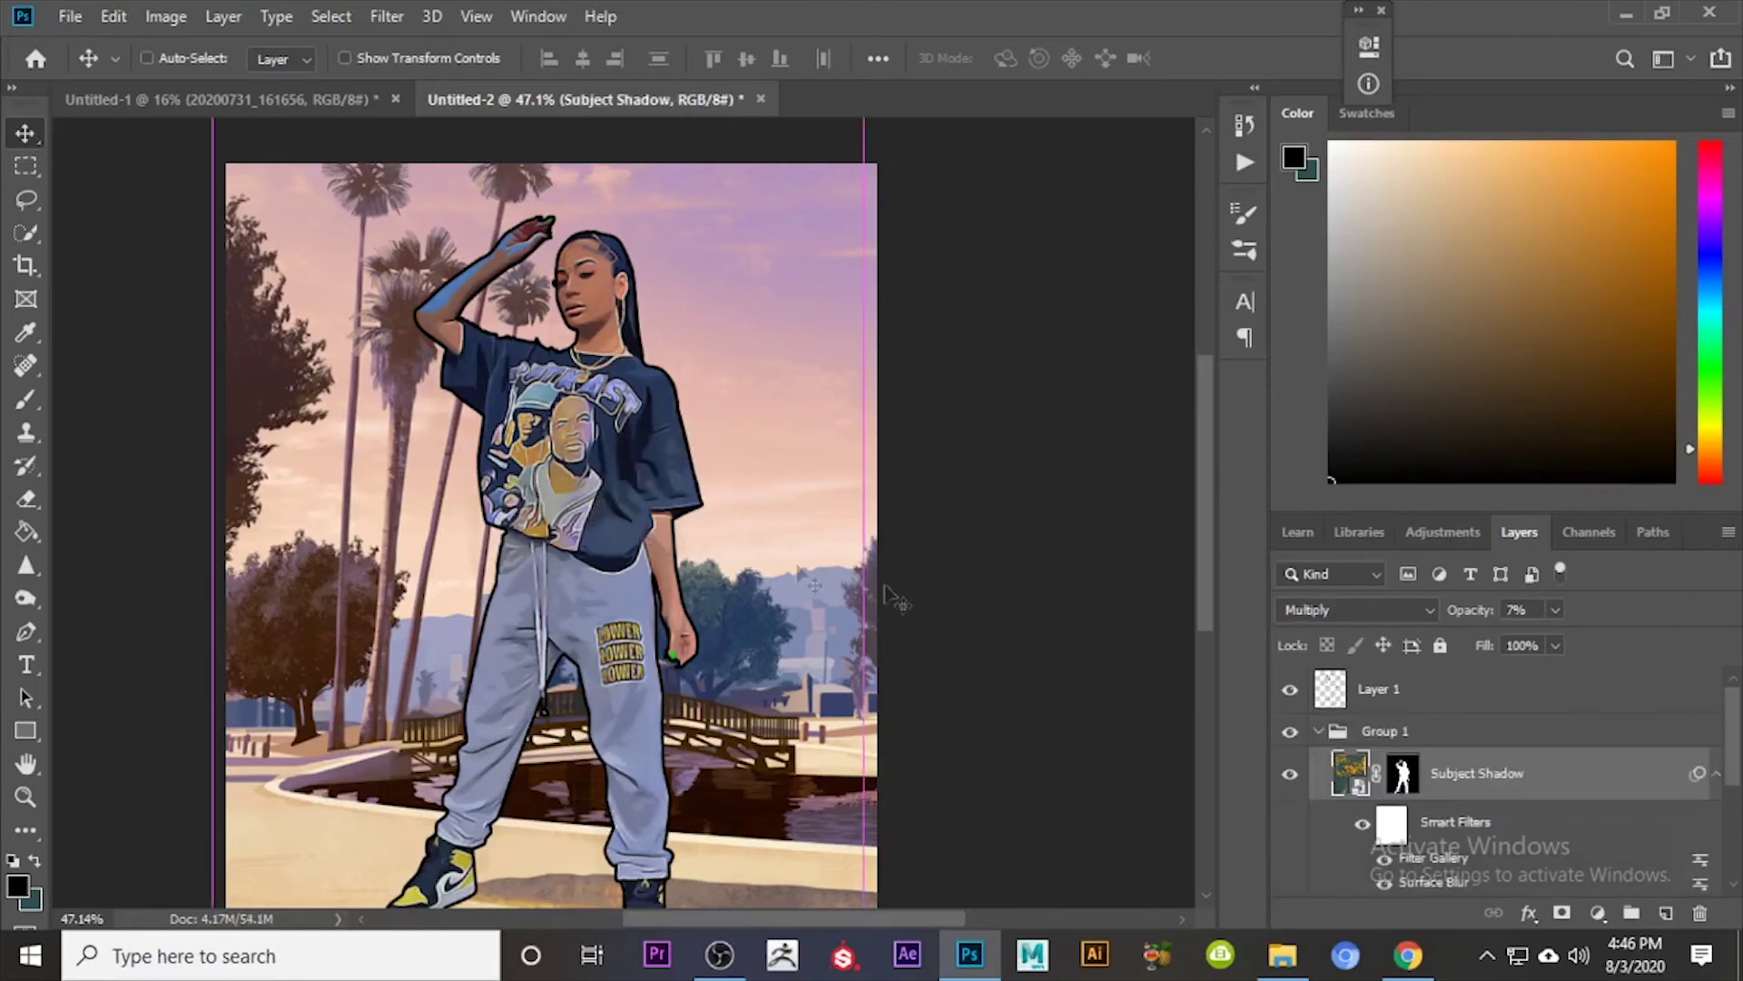
pyautogui.click(1318, 731)
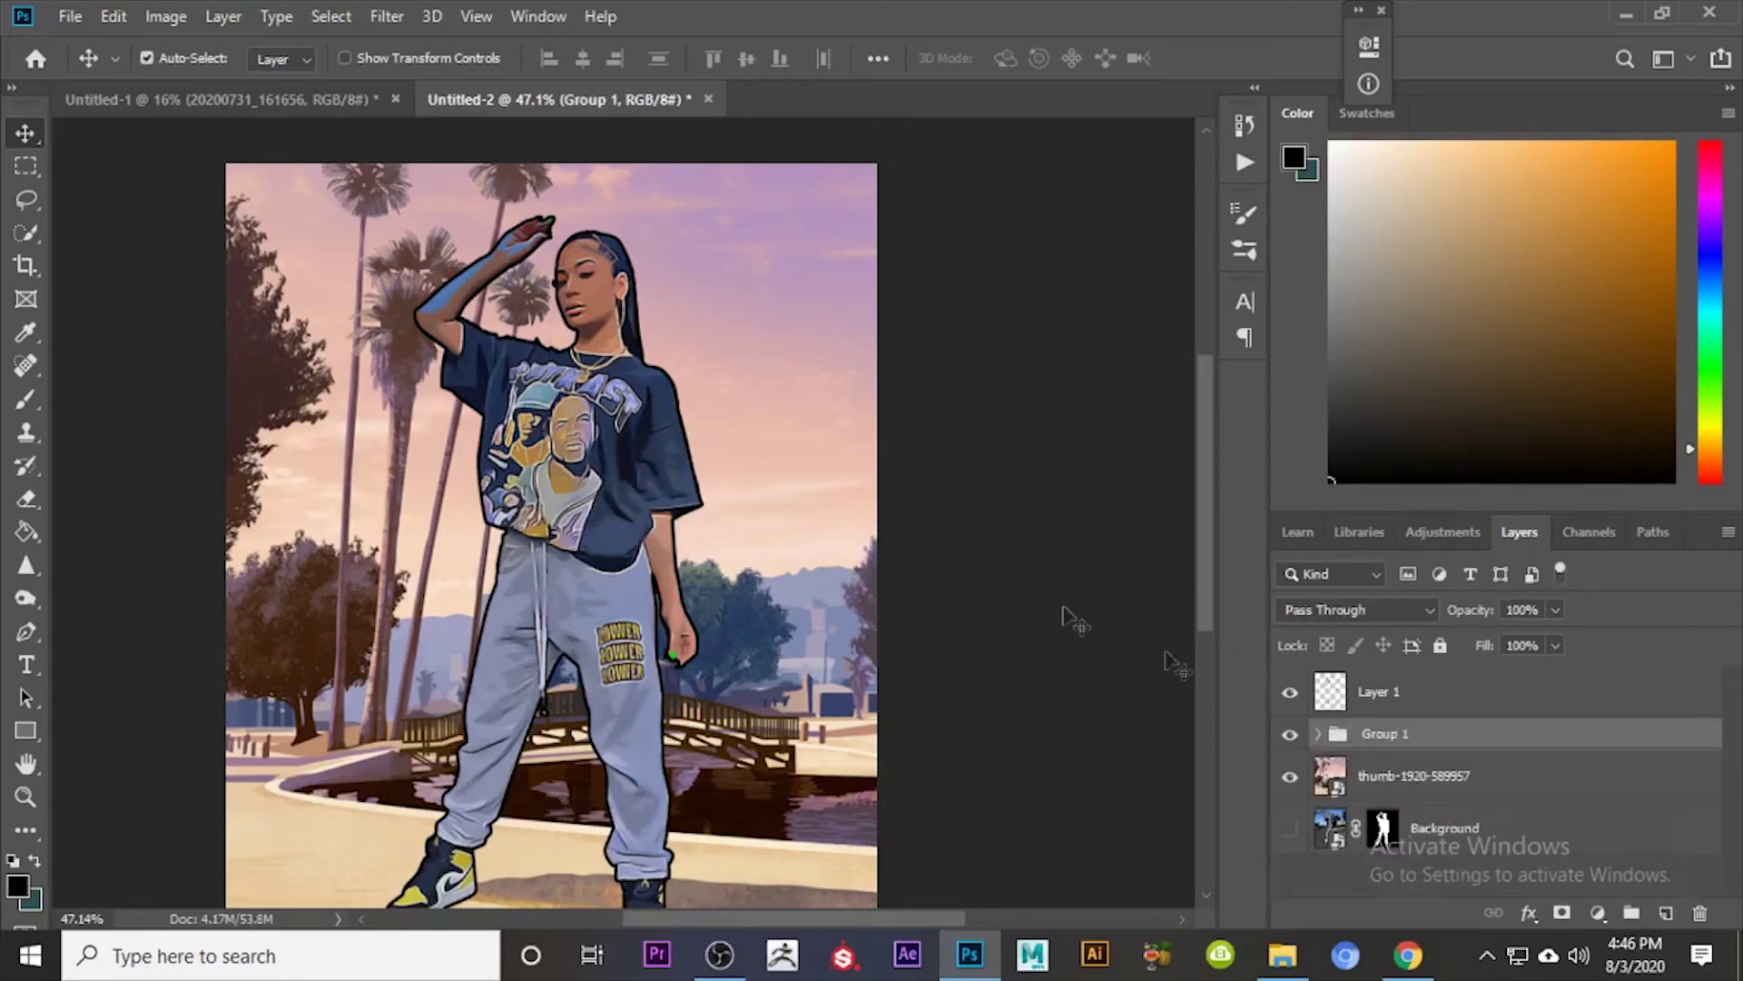
pyautogui.click(627, 445)
pyautogui.hotkey('alt', '[')
pyautogui.hotkey('alt', '[')
pyautogui.hotkey('alt', '[')
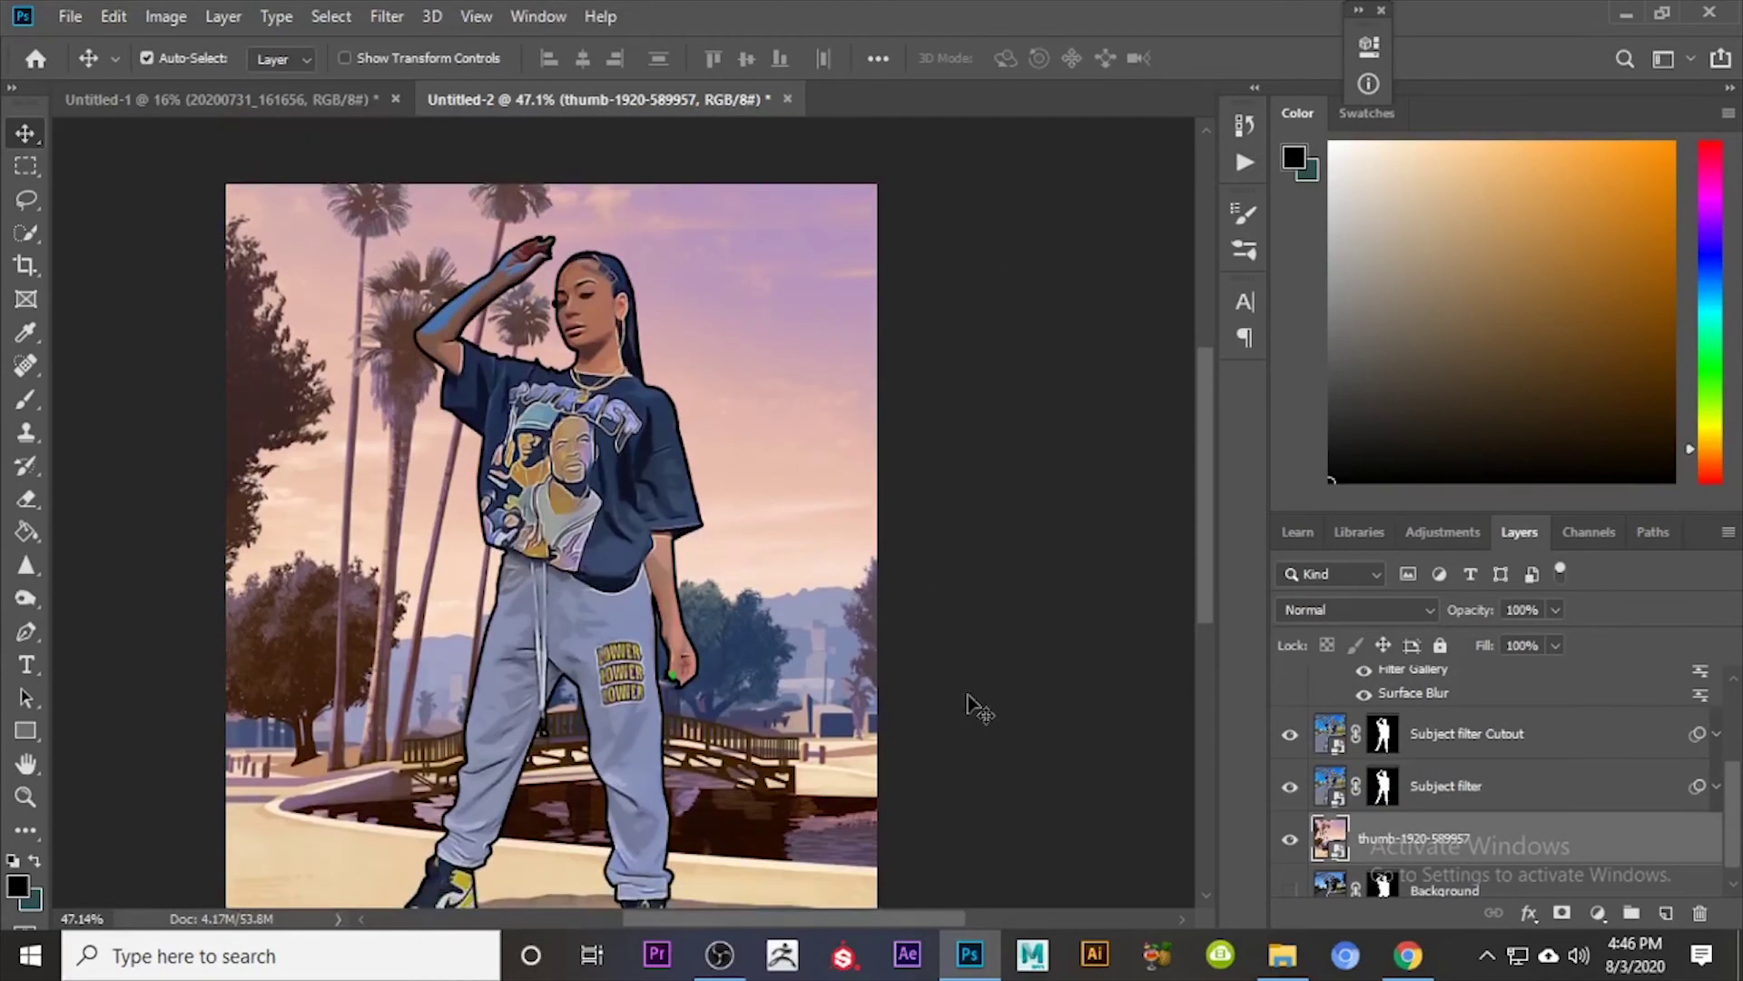
pyautogui.scroll(-5, 968, 706)
# Step: Pick the Brush on empty Layer 1, dismiss the group-painting errors and remove Group 1
pyautogui.click(25, 399)
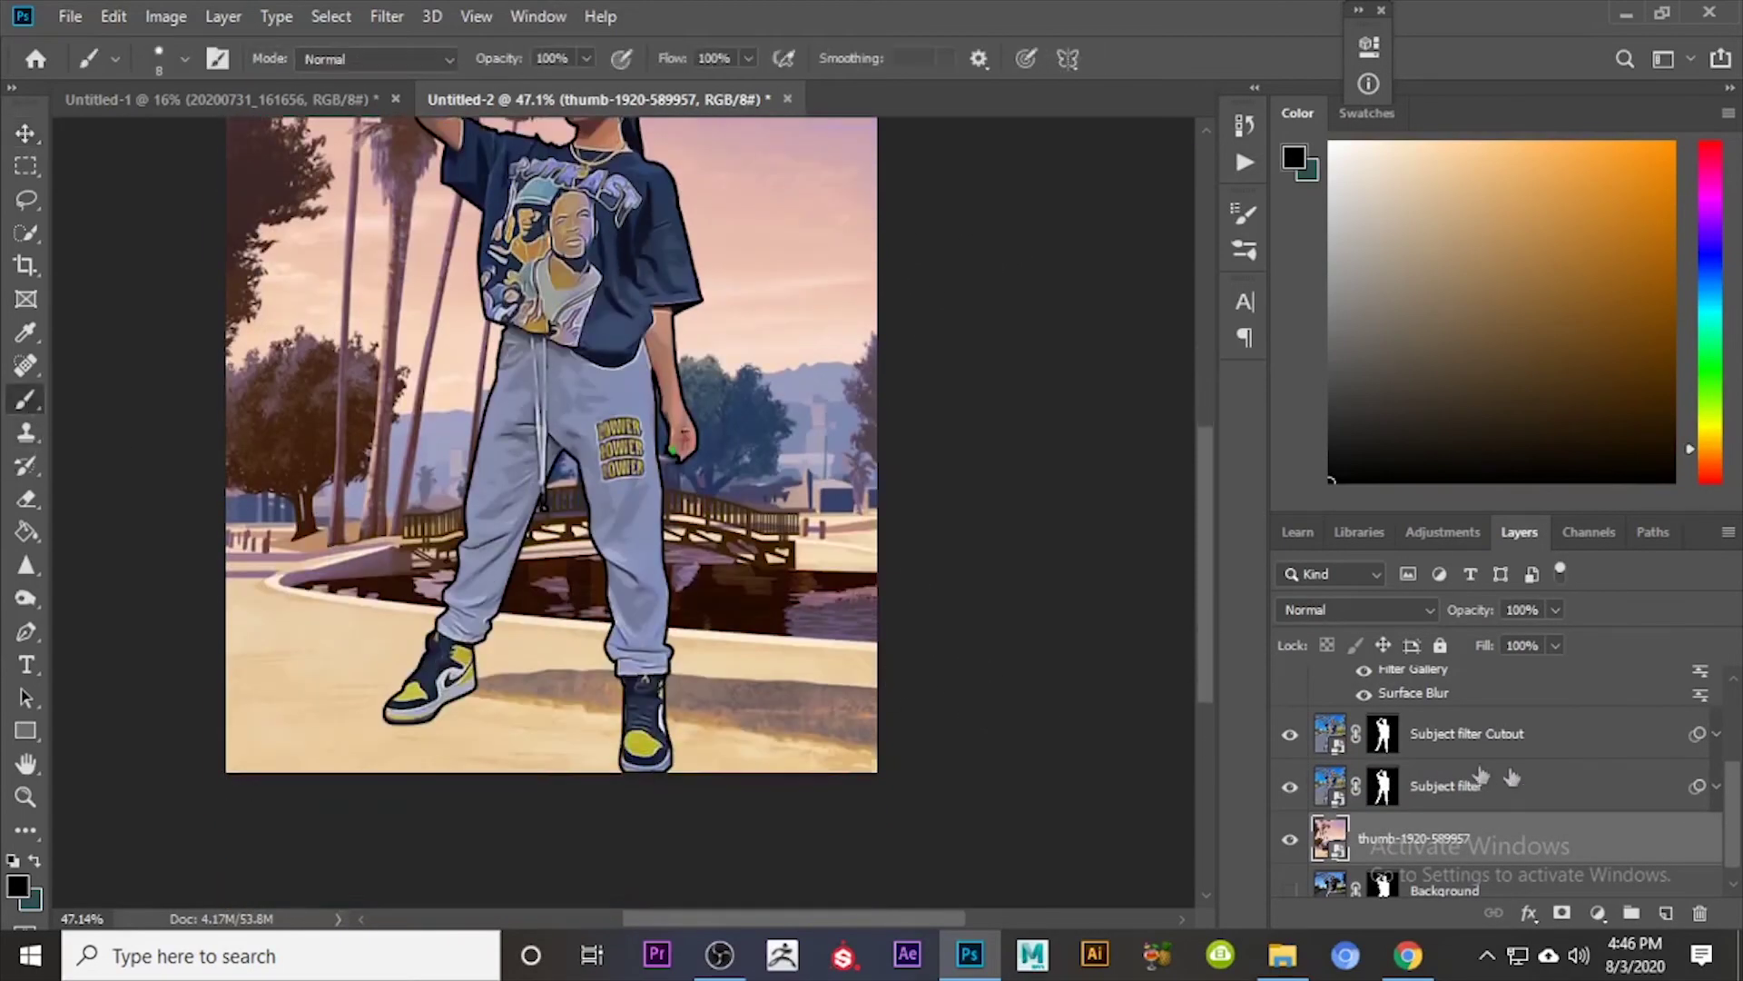
pyautogui.hotkey('ctrl', 'shift', 'alt', 'n')
pyautogui.click(1394, 694)
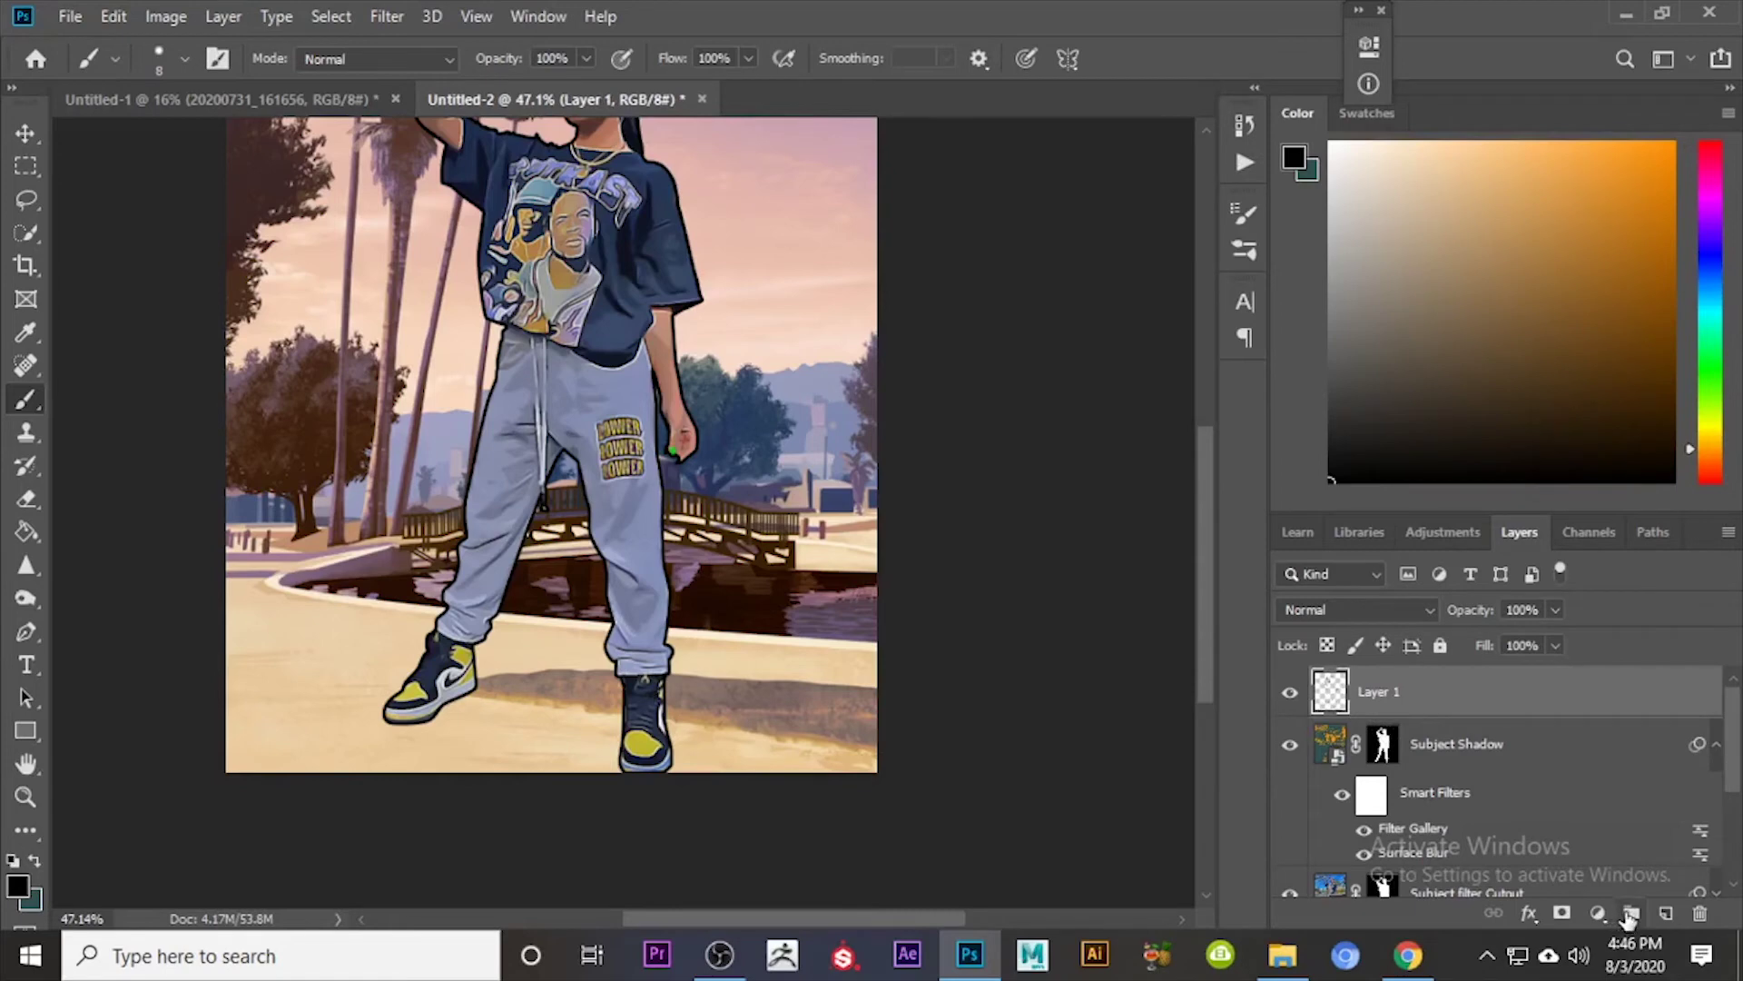
pyautogui.click(1630, 915)
pyautogui.click(866, 446)
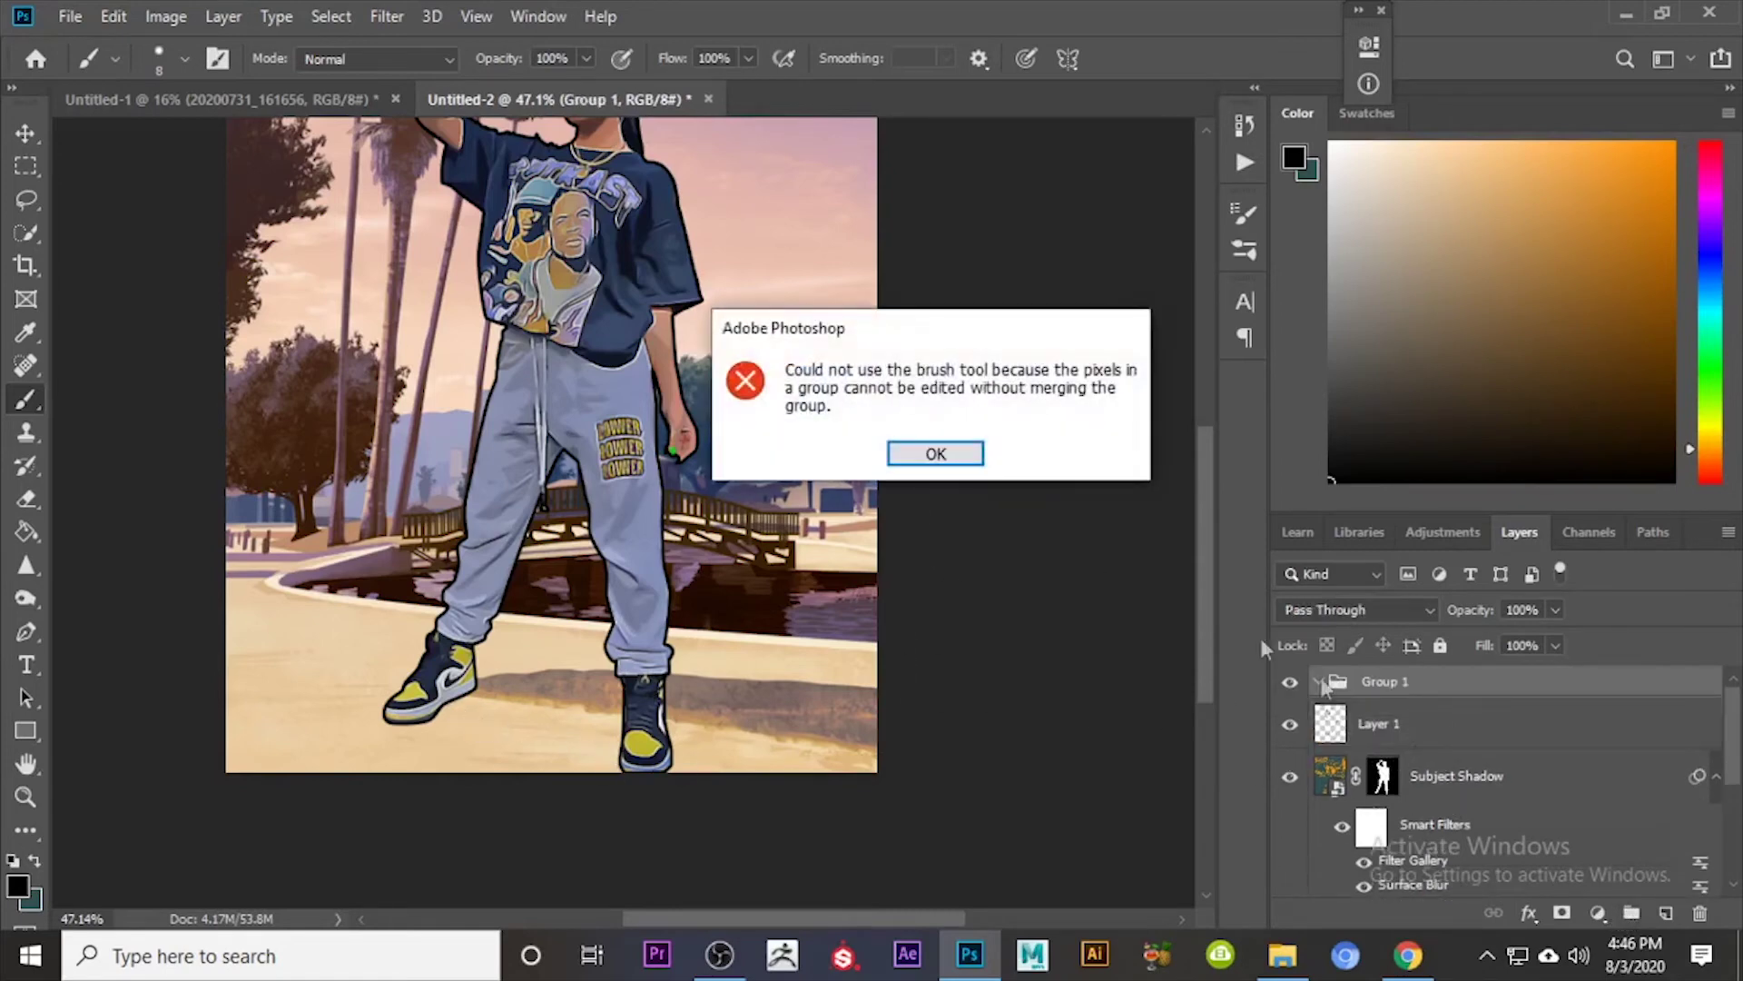
pyautogui.click(926, 453)
pyautogui.click(567, 734)
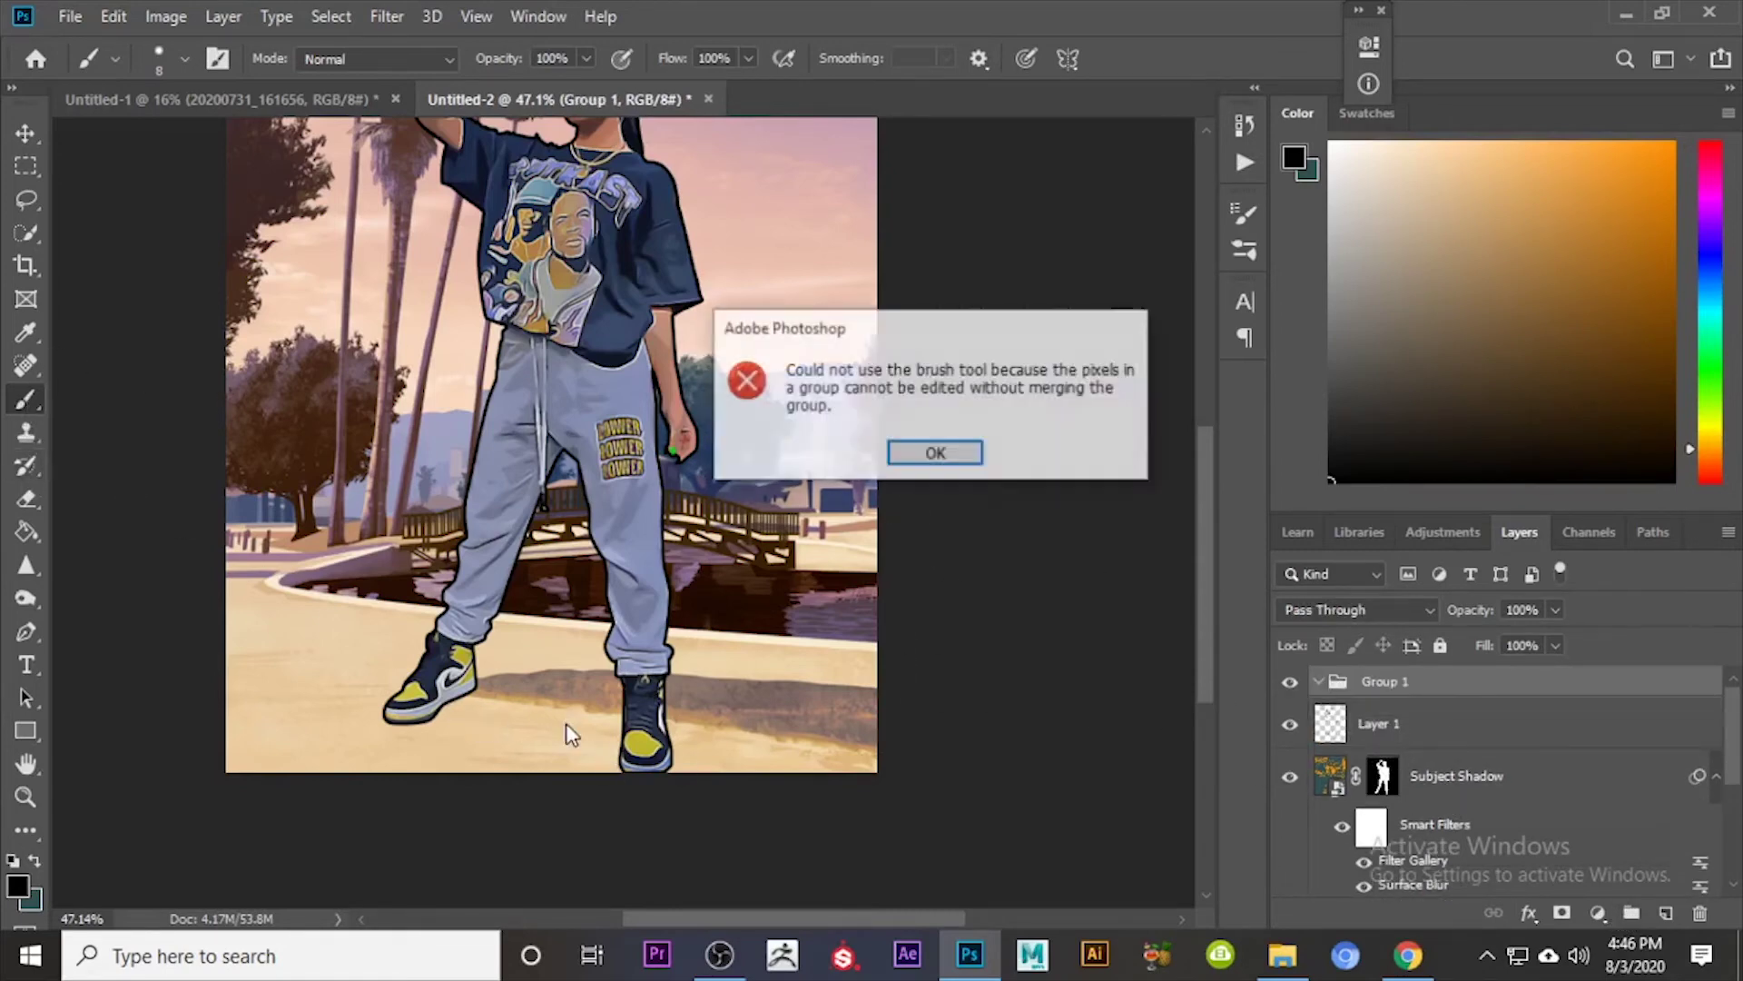
pyautogui.click(935, 452)
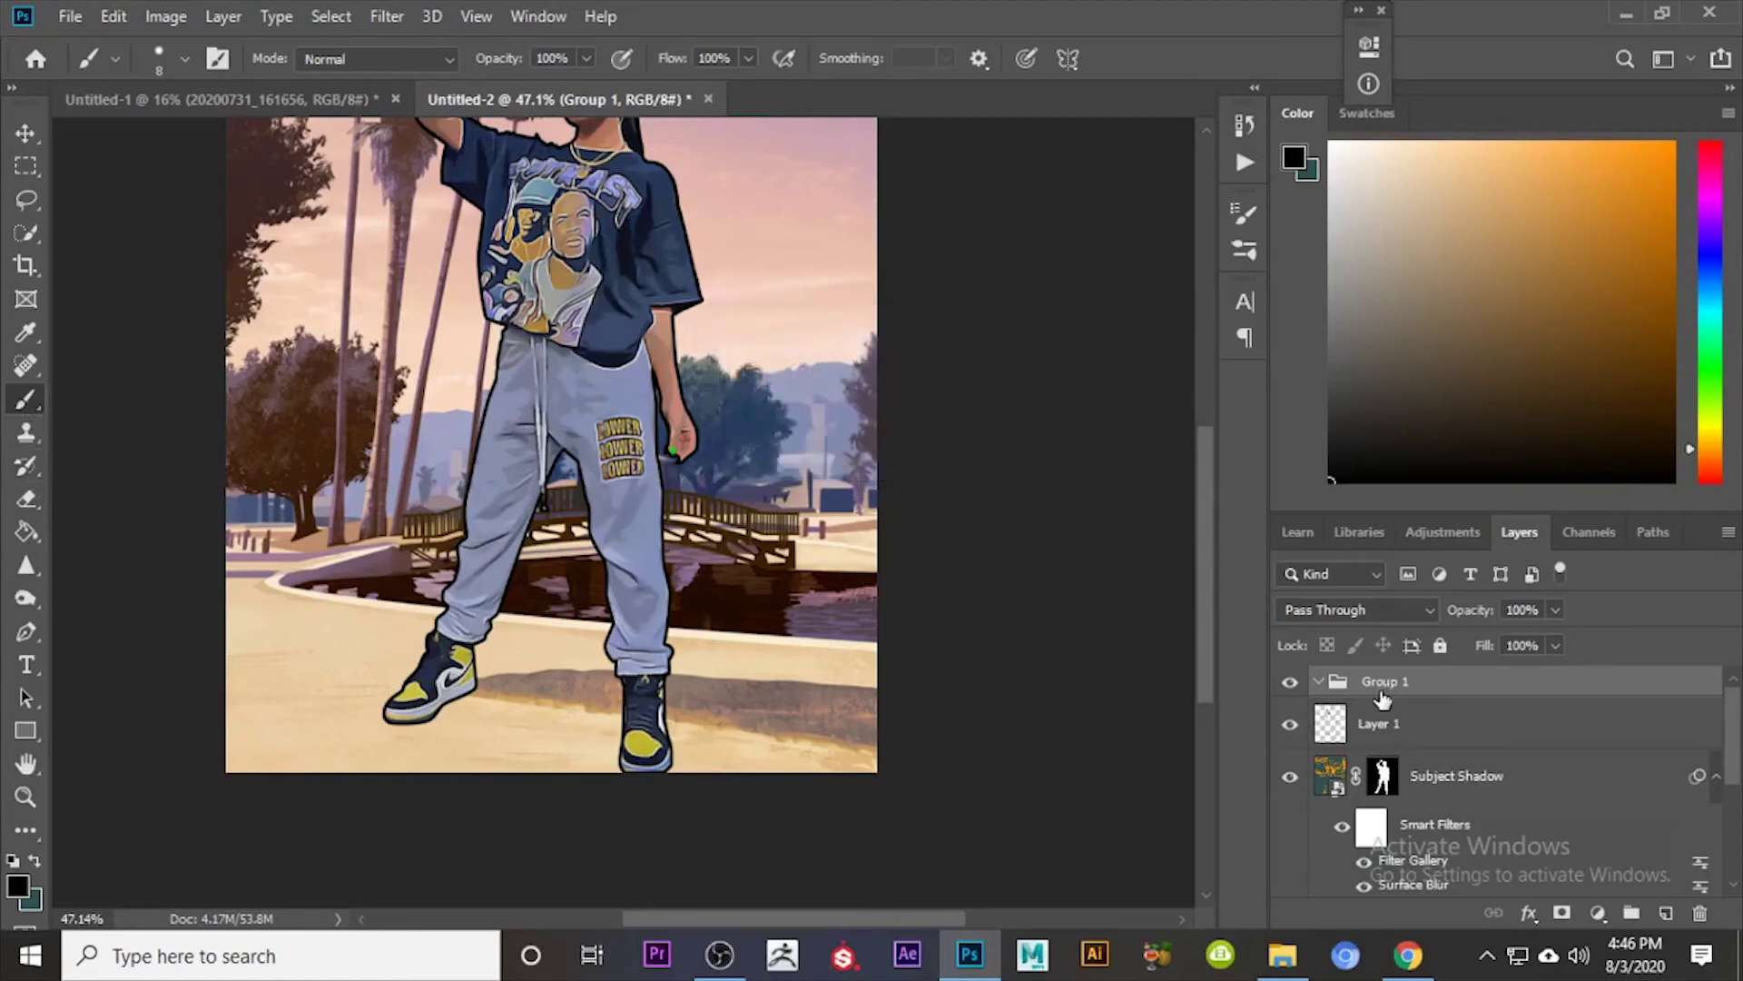
pyautogui.hotkey('ctrl', 'z')
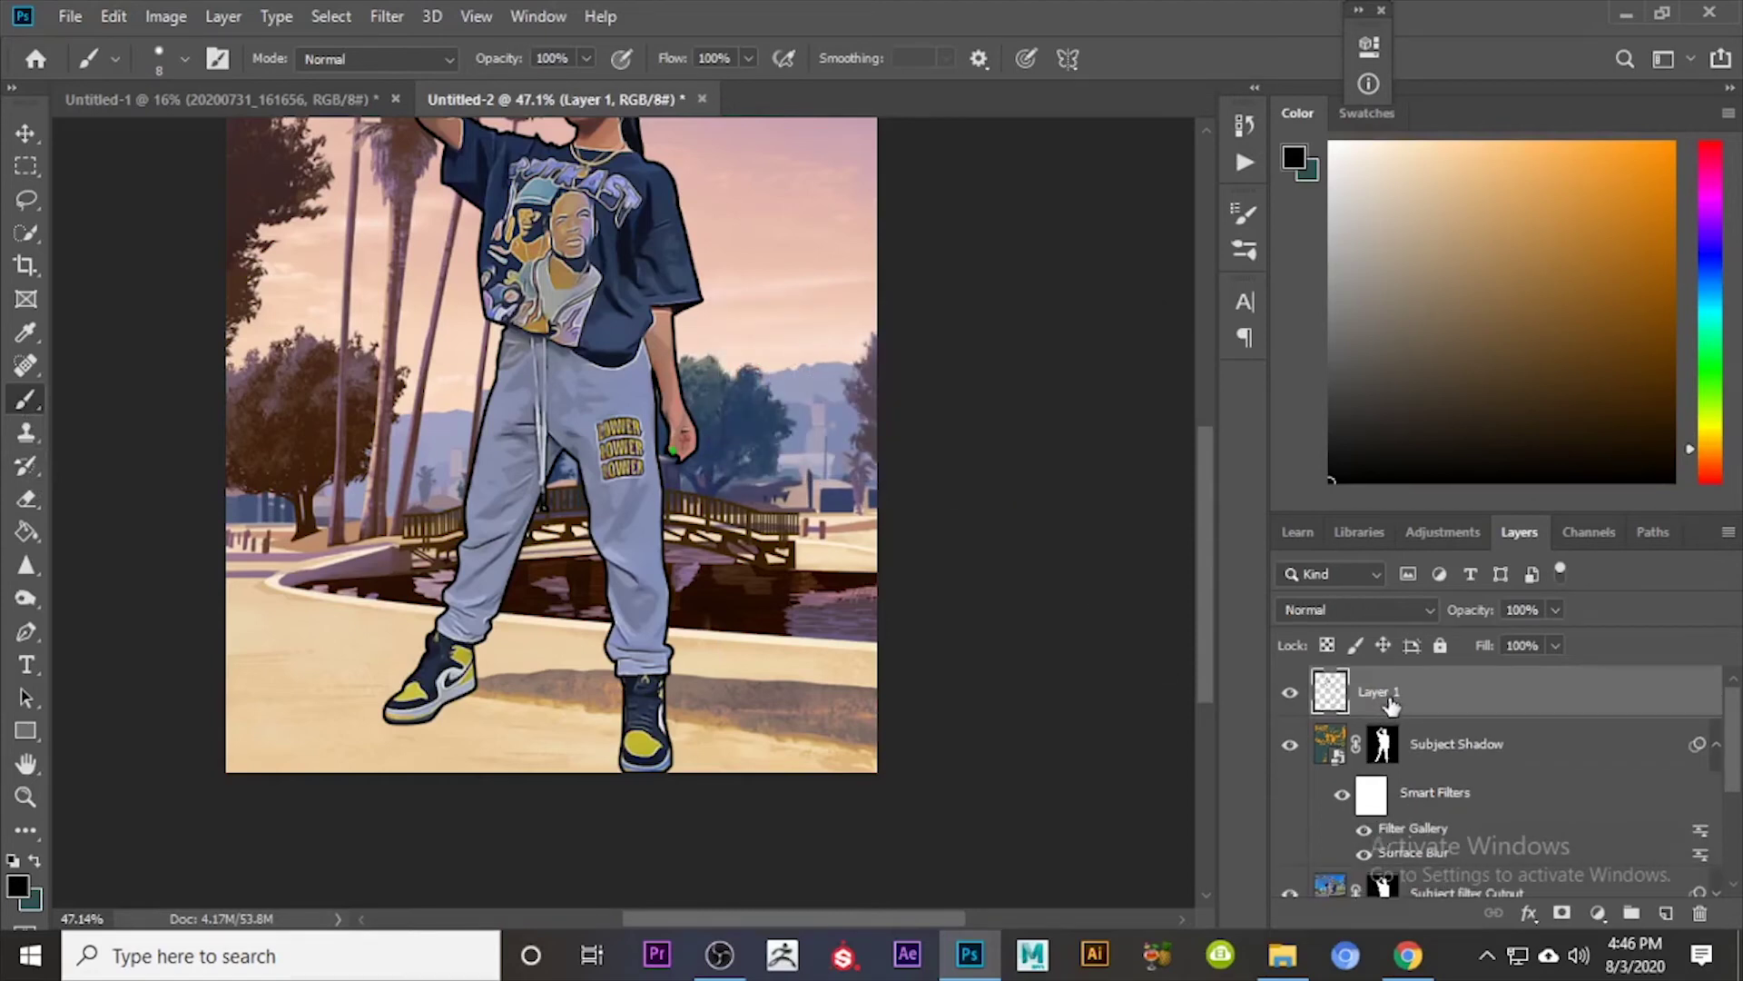
# Step: Duplicate Layer 1, paint black under both shoes with a larger brush, and set opacity to 32%
pyautogui.hotkey('ctrl', 'j')
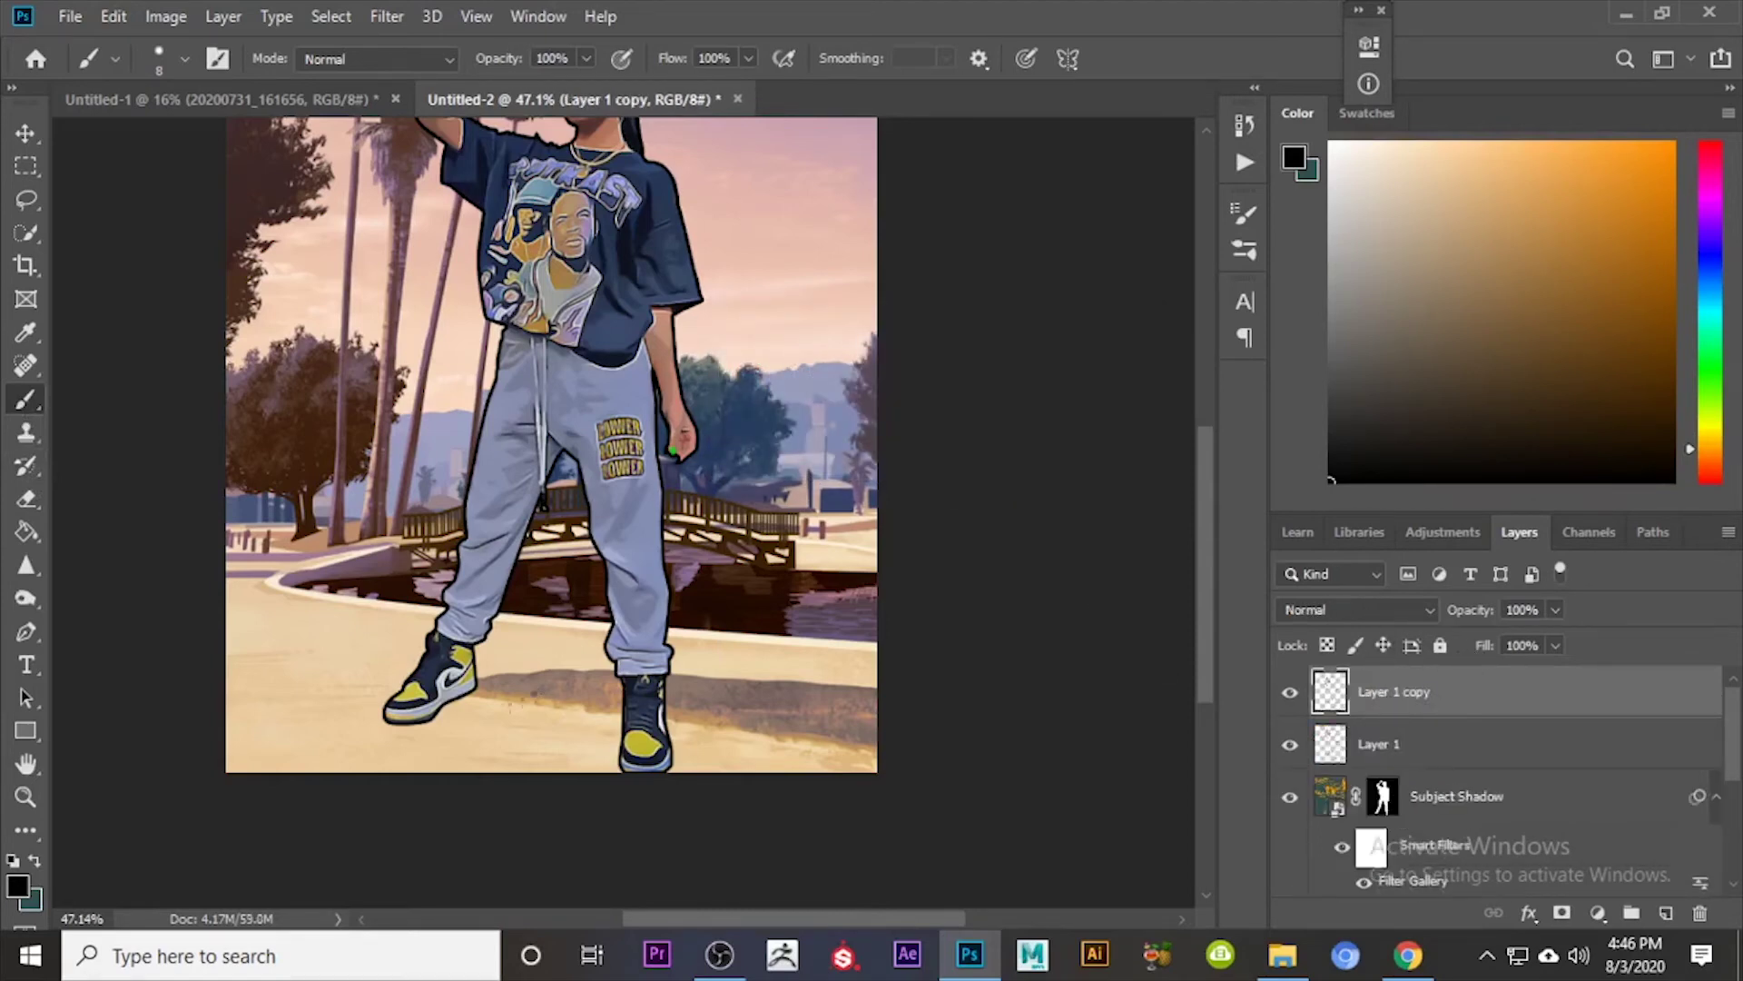
pyautogui.moveTo(536, 692); pyautogui.dragTo(413, 740)
pyautogui.hotkey('ctrl', 'z')
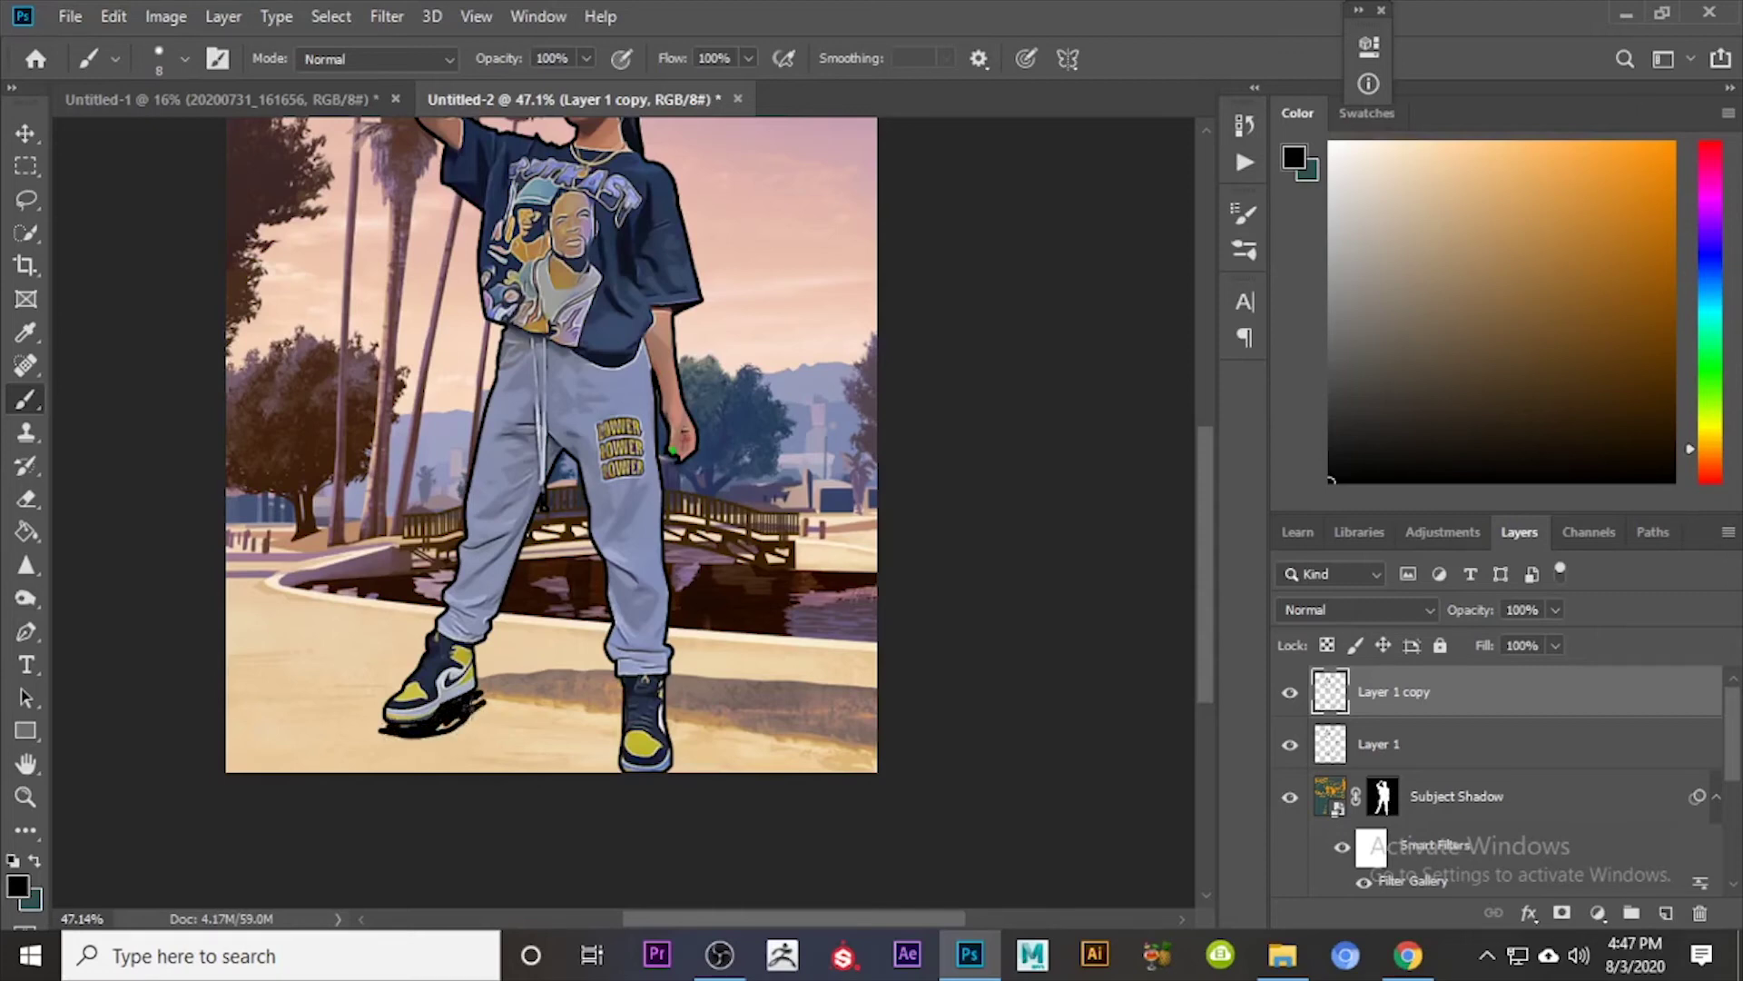
pyautogui.press(']')
pyautogui.press(']')
pyautogui.moveTo(465, 713)
pyautogui.mouseDown()
pyautogui.moveTo(440, 725)
pyautogui.moveTo(563, 720)
pyautogui.moveTo(494, 717)
pyautogui.moveTo(607, 750)
pyautogui.mouseUp()
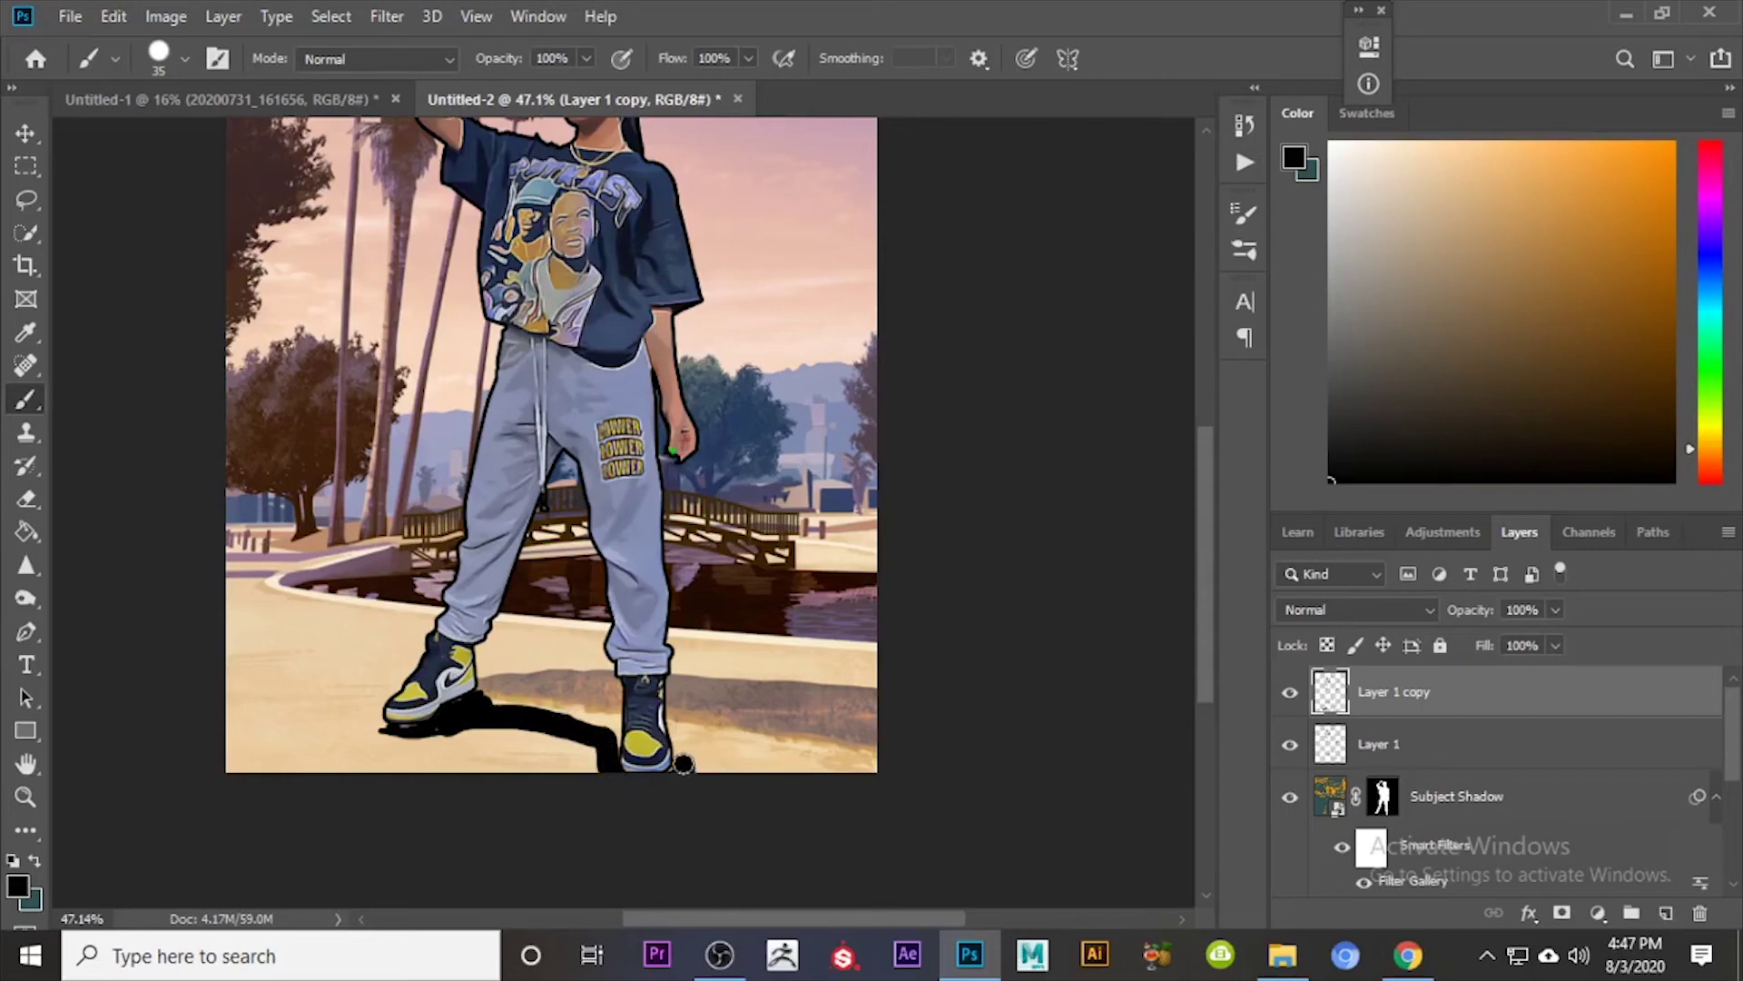
pyautogui.moveTo(684, 764)
pyautogui.mouseDown()
pyautogui.moveTo(618, 792)
pyautogui.moveTo(606, 735)
pyautogui.moveTo(569, 724)
pyautogui.moveTo(609, 734)
pyautogui.moveTo(414, 730)
pyautogui.moveTo(564, 738)
pyautogui.moveTo(486, 731)
pyautogui.moveTo(535, 747)
pyautogui.moveTo(555, 739)
pyautogui.moveTo(407, 731)
pyautogui.mouseUp()
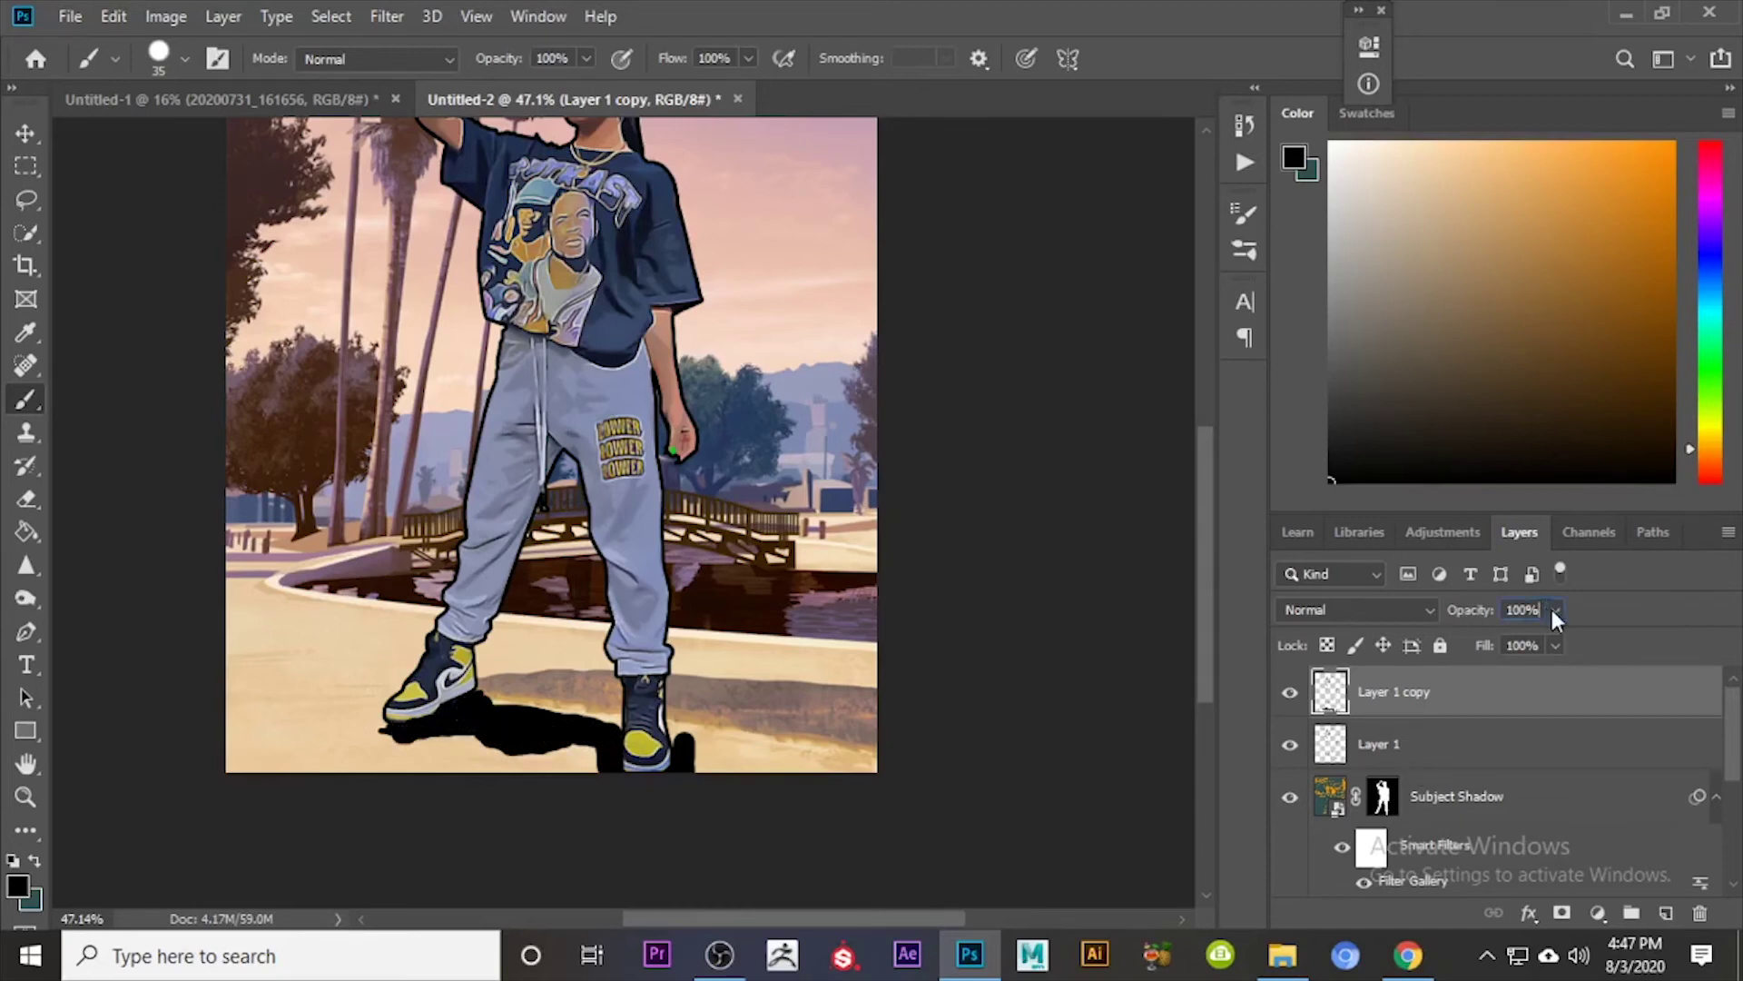
pyautogui.moveTo(1553, 610); pyautogui.dragTo(1471, 651)
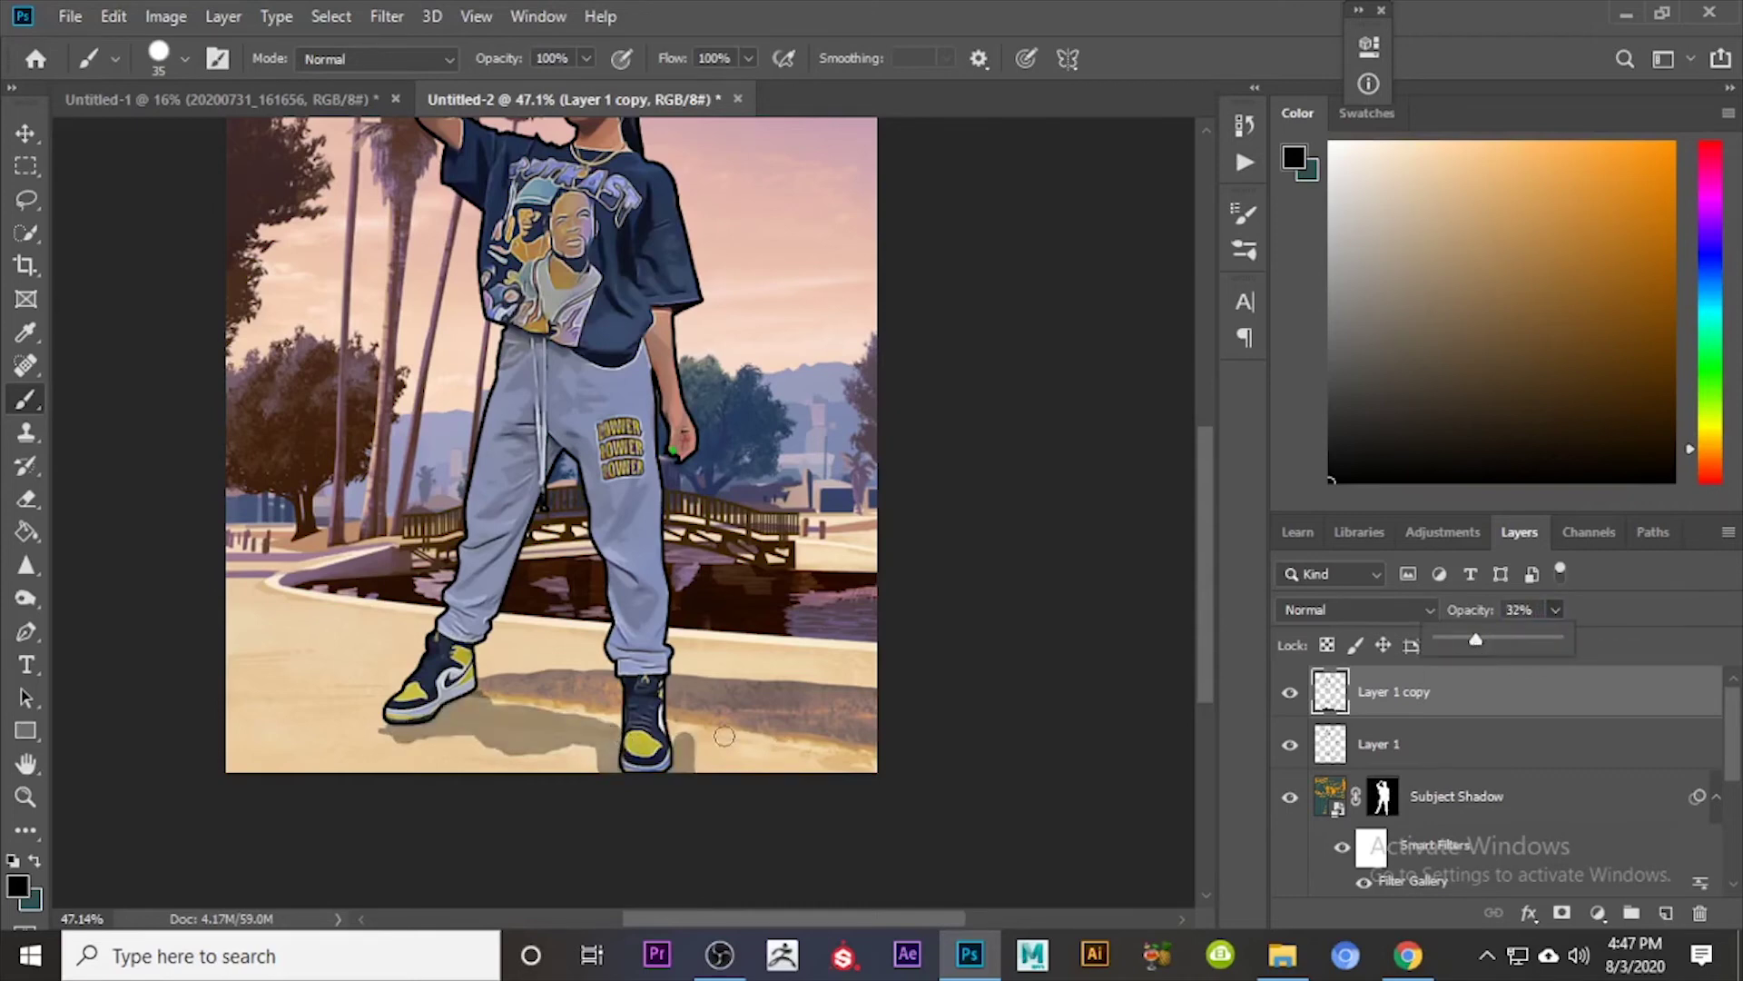
pyautogui.click(680, 734)
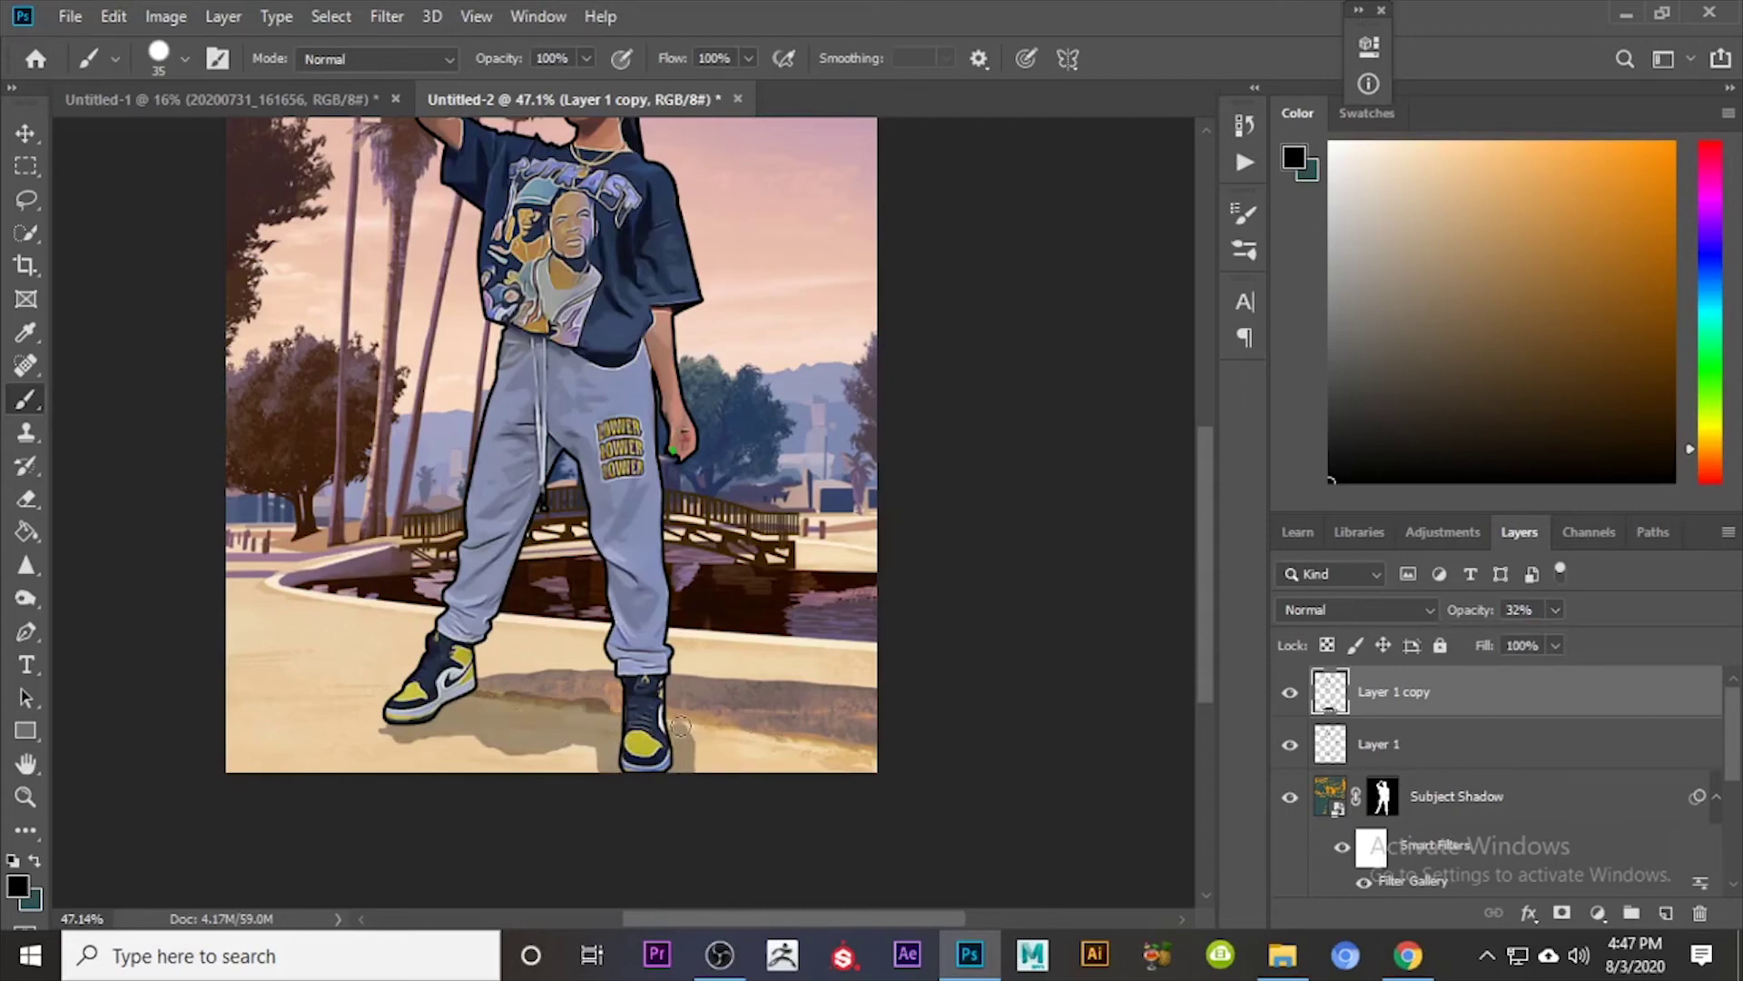
# Step: Zoom out to see the whole image and select the palm-tree background layer
pyautogui.press('z')
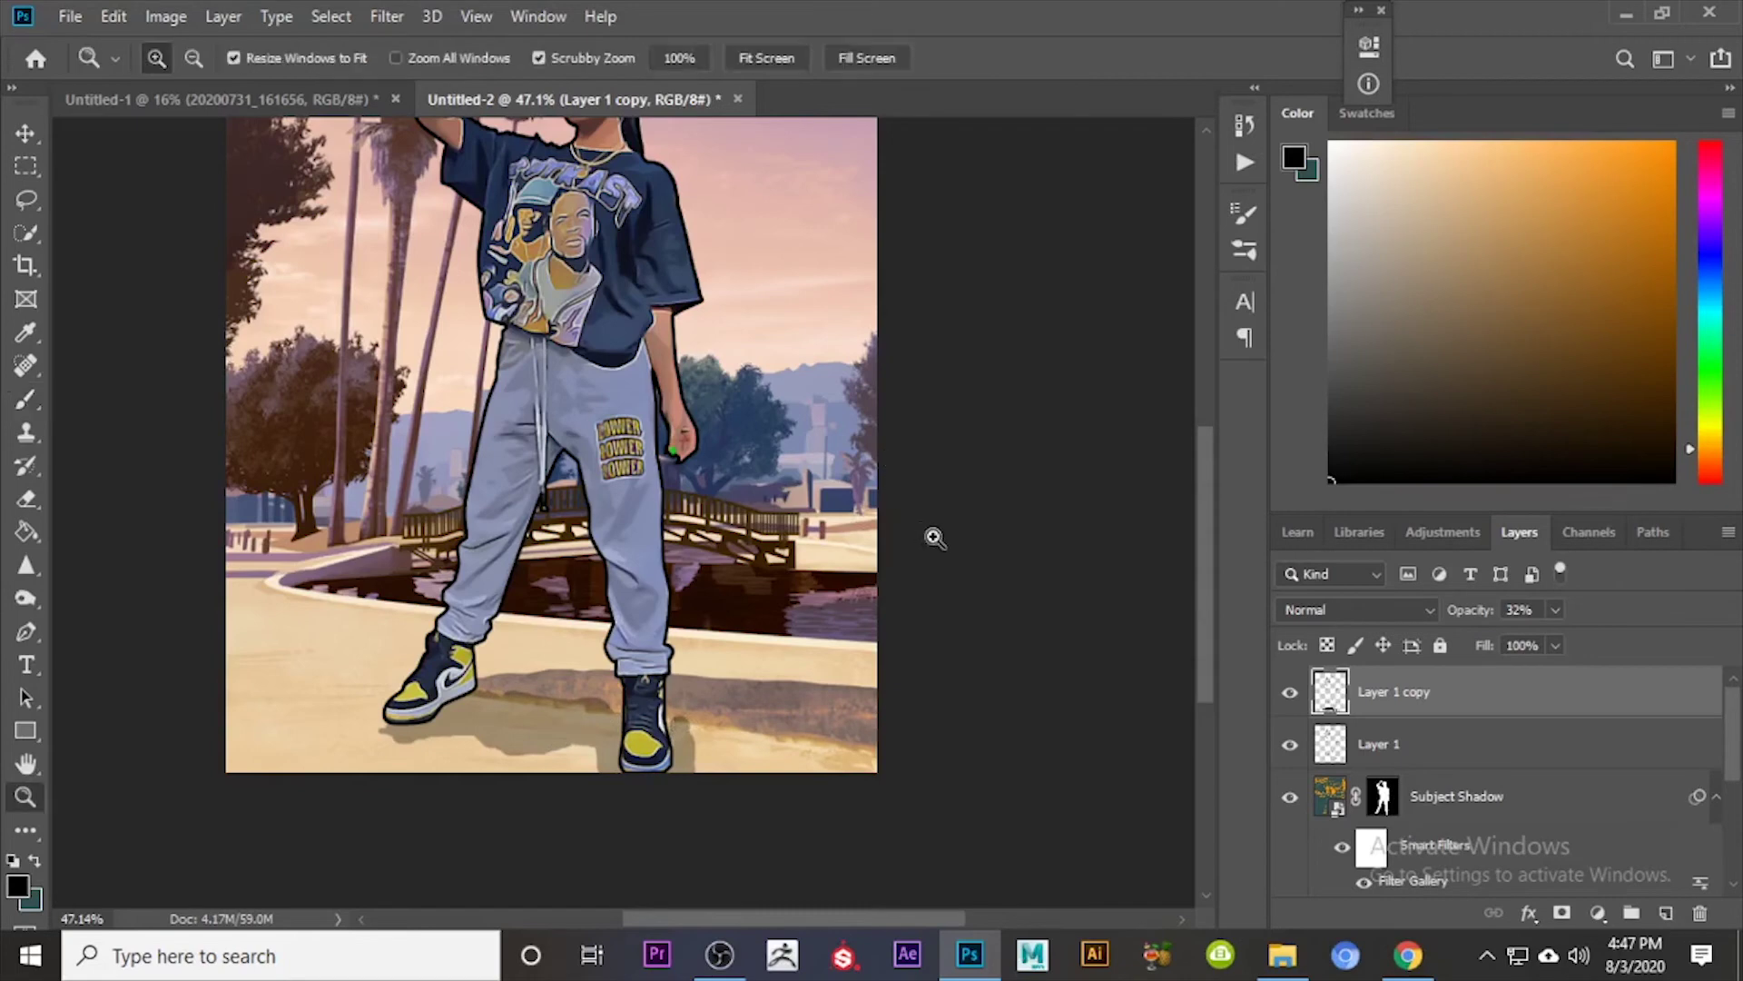
pyautogui.moveTo(933, 533)
pyautogui.mouseDown()
pyautogui.moveTo(799, 536)
pyautogui.moveTo(849, 541)
pyautogui.moveTo(864, 599)
pyautogui.moveTo(915, 586)
pyautogui.mouseUp()
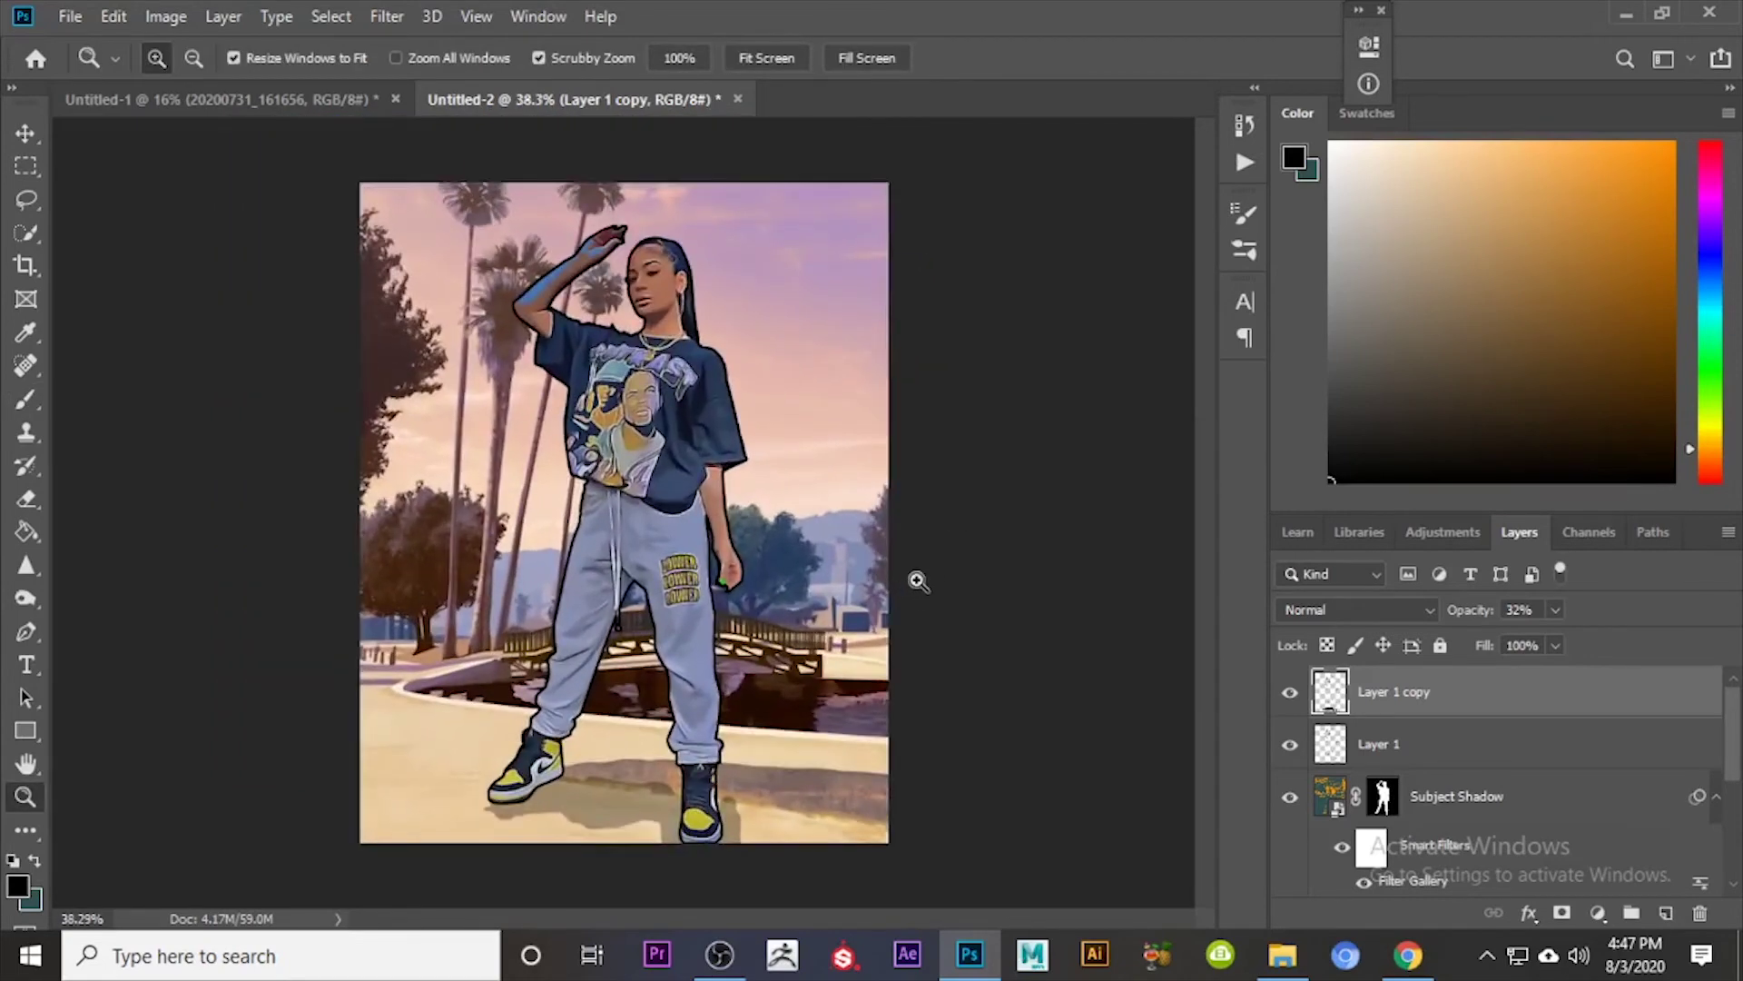
pyautogui.click(26, 133)
pyautogui.click(746, 550)
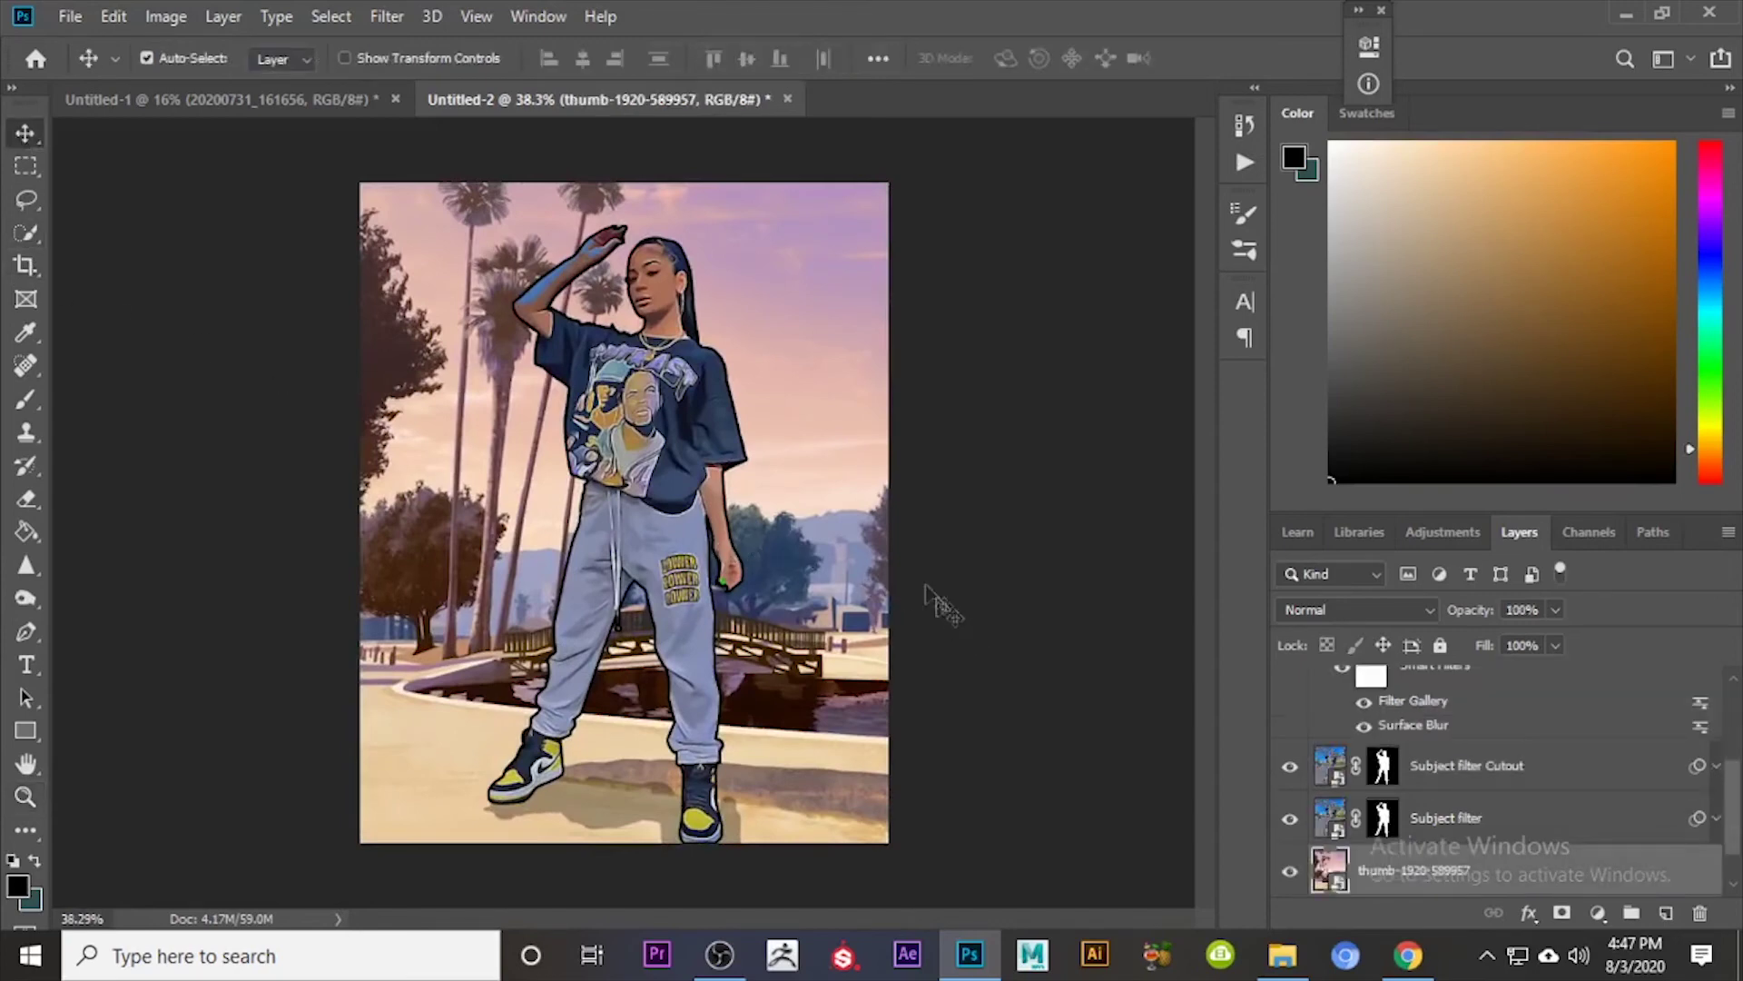
# Step: Scale the sunset background to about 73% by 80% and move it to the canvas top
pyautogui.click(122, 14)
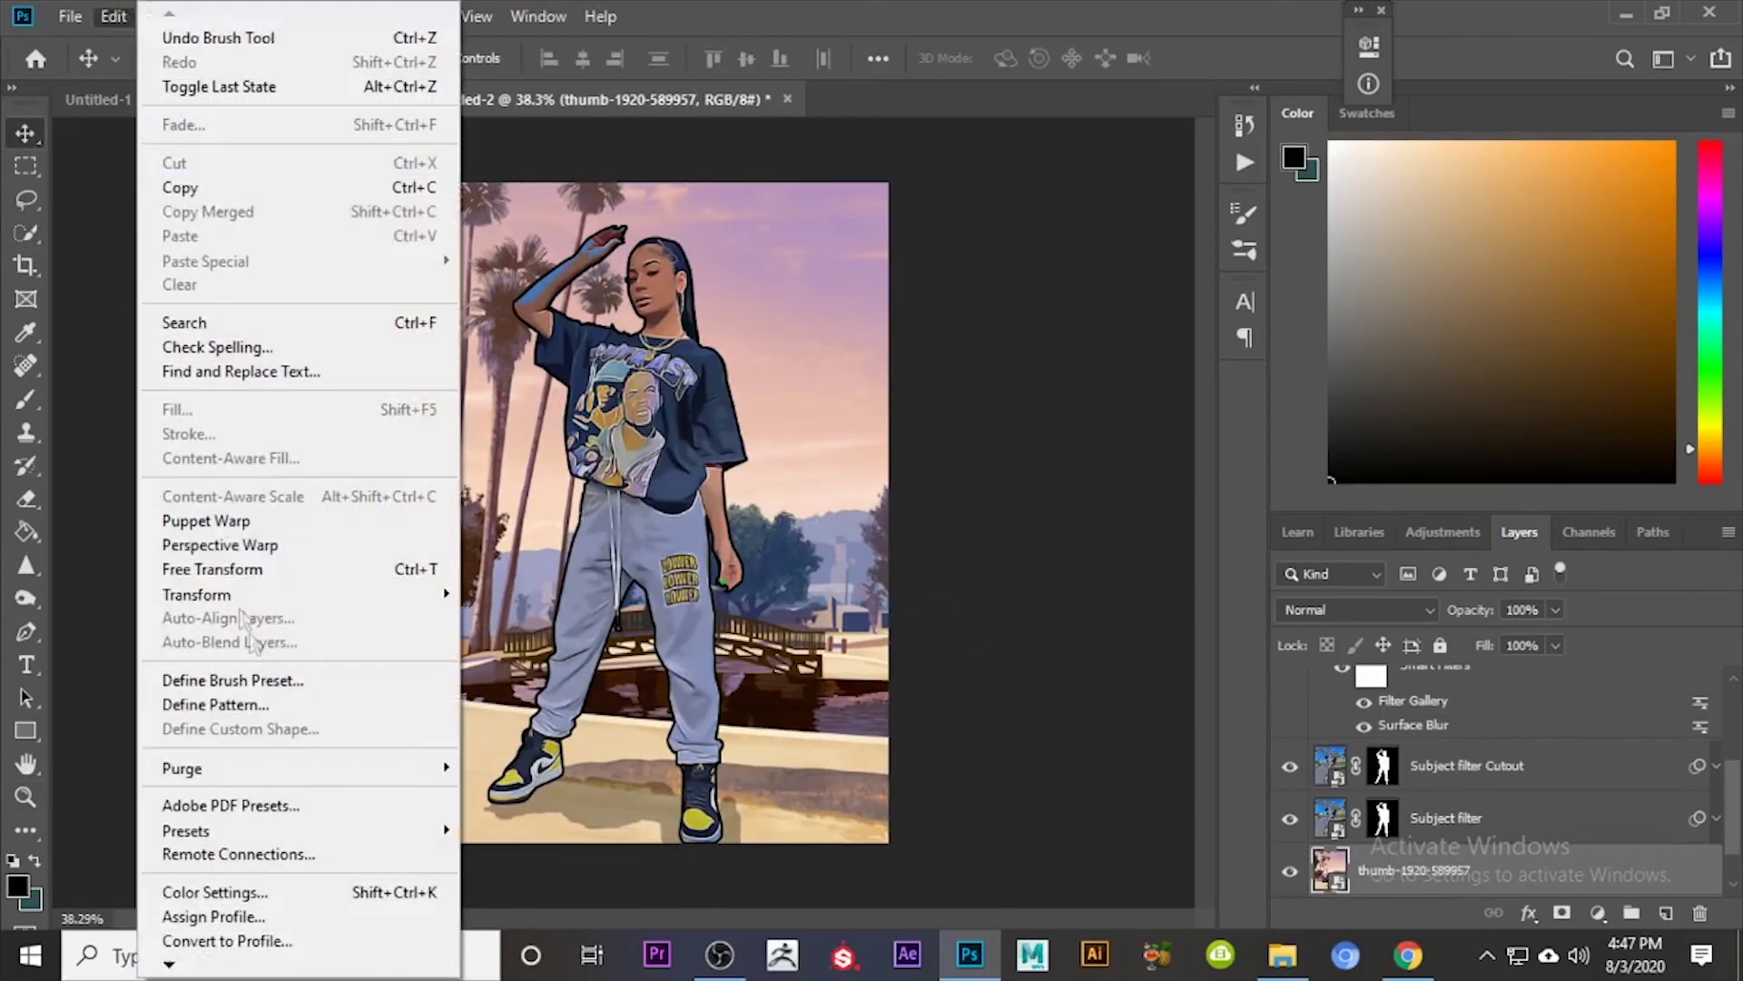
pyautogui.moveTo(254, 599)
pyautogui.click(574, 625)
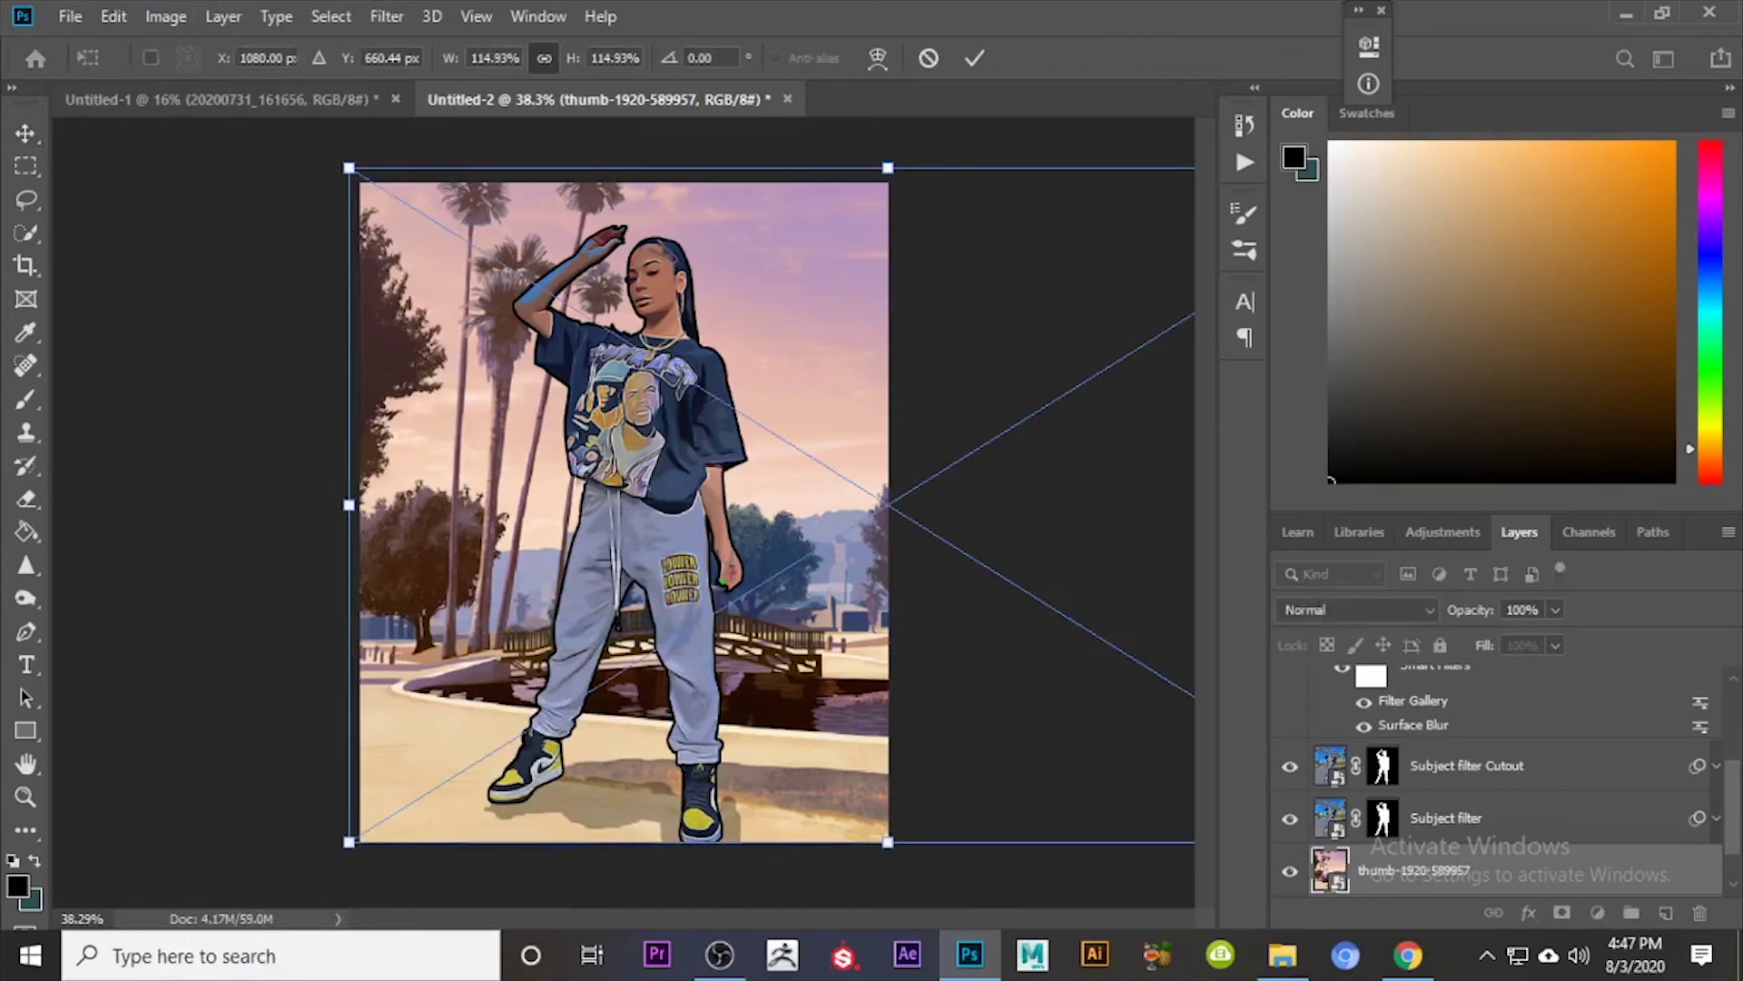
pyautogui.moveTo(349, 504); pyautogui.dragTo(458, 511)
pyautogui.moveTo(1135, 522); pyautogui.dragTo(849, 516)
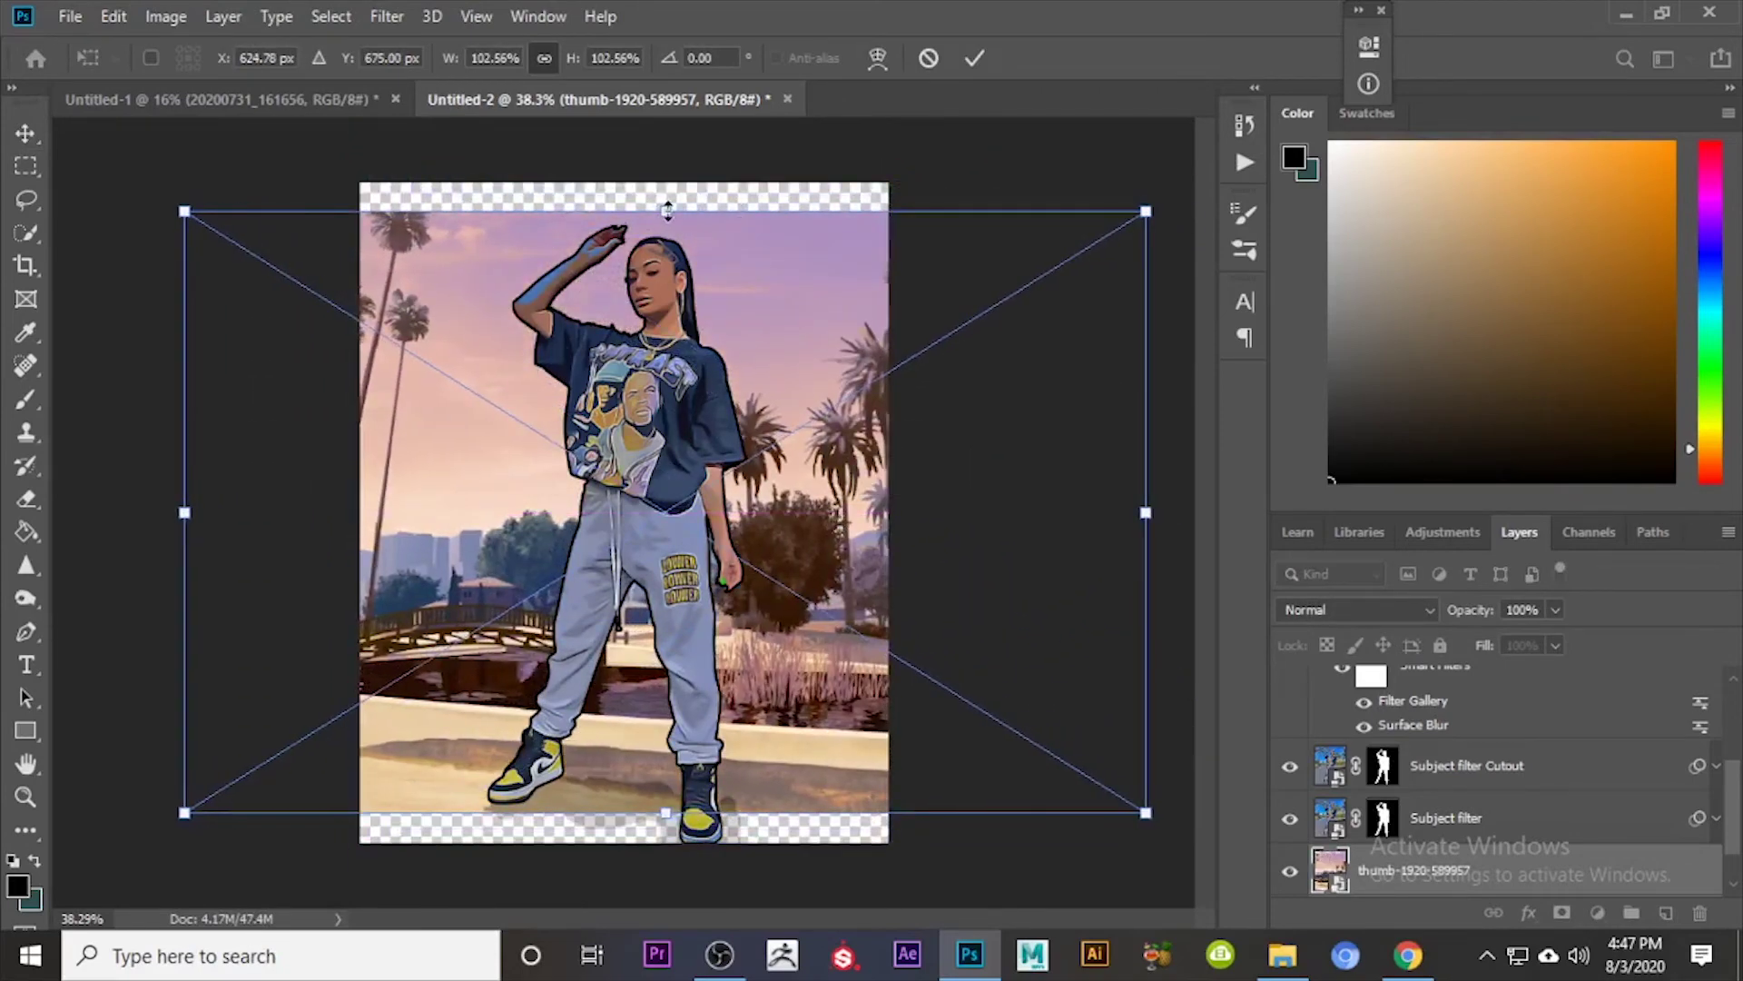
pyautogui.moveTo(668, 210); pyautogui.dragTo(667, 182)
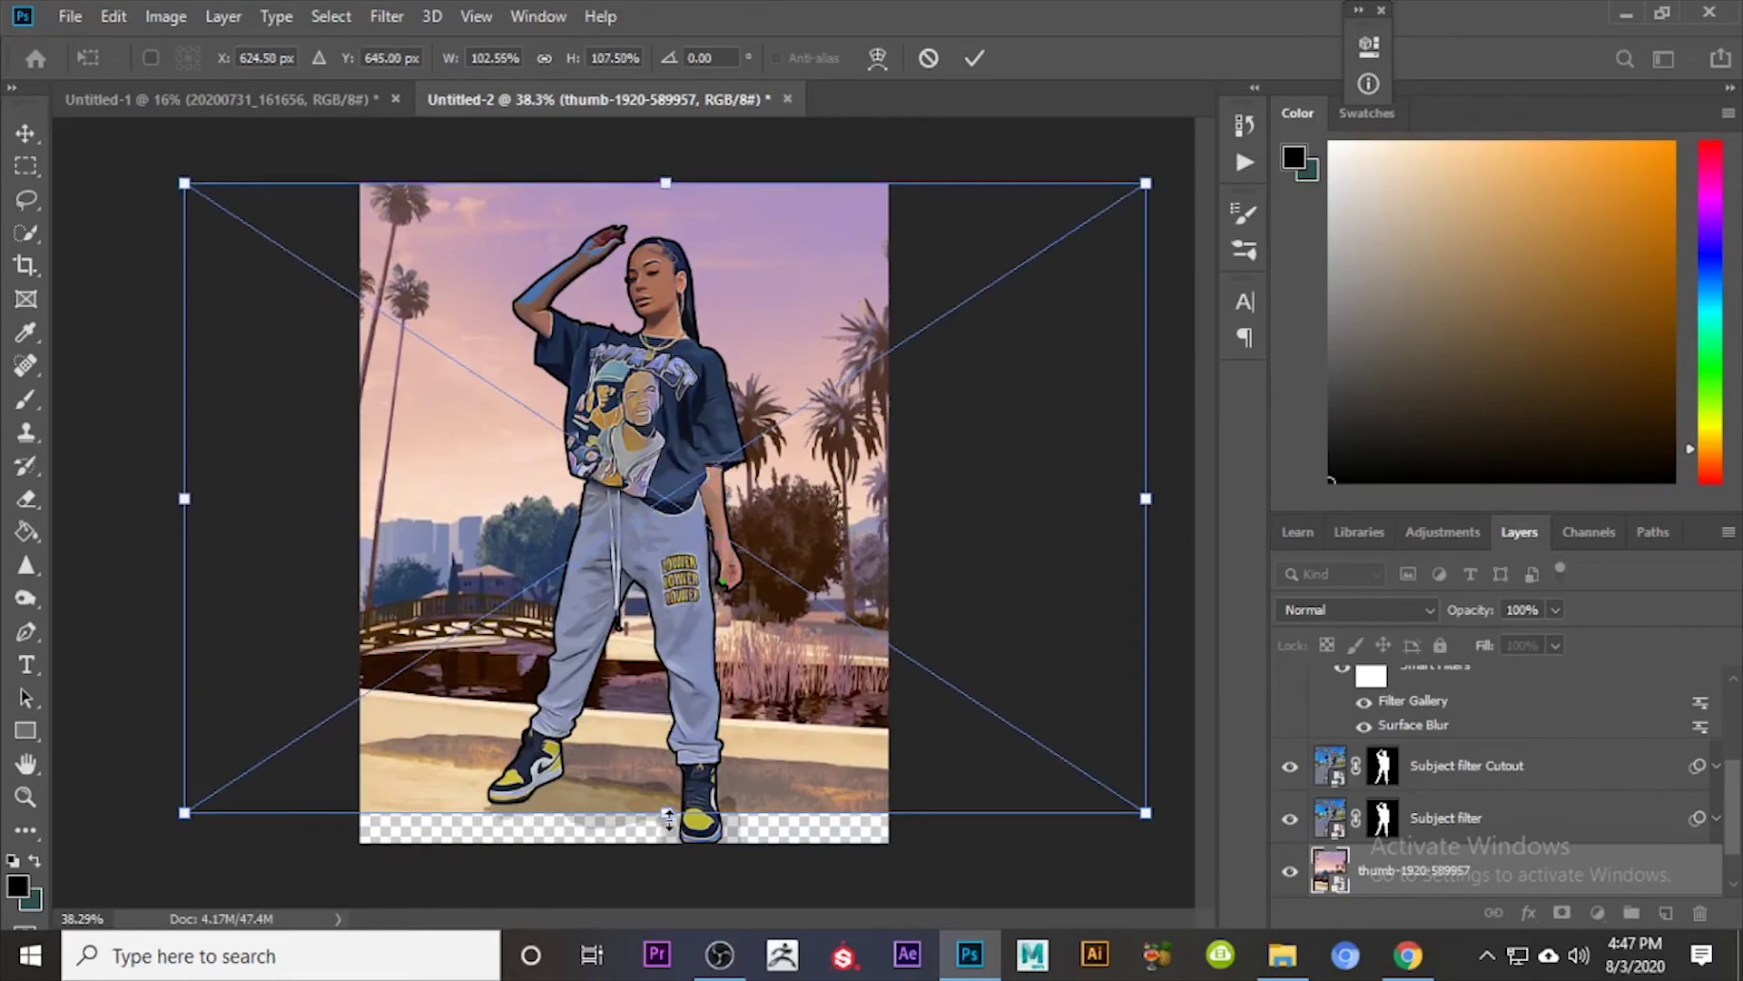
pyautogui.moveTo(668, 817); pyautogui.dragTo(668, 842)
pyautogui.moveTo(769, 610); pyautogui.dragTo(854, 607)
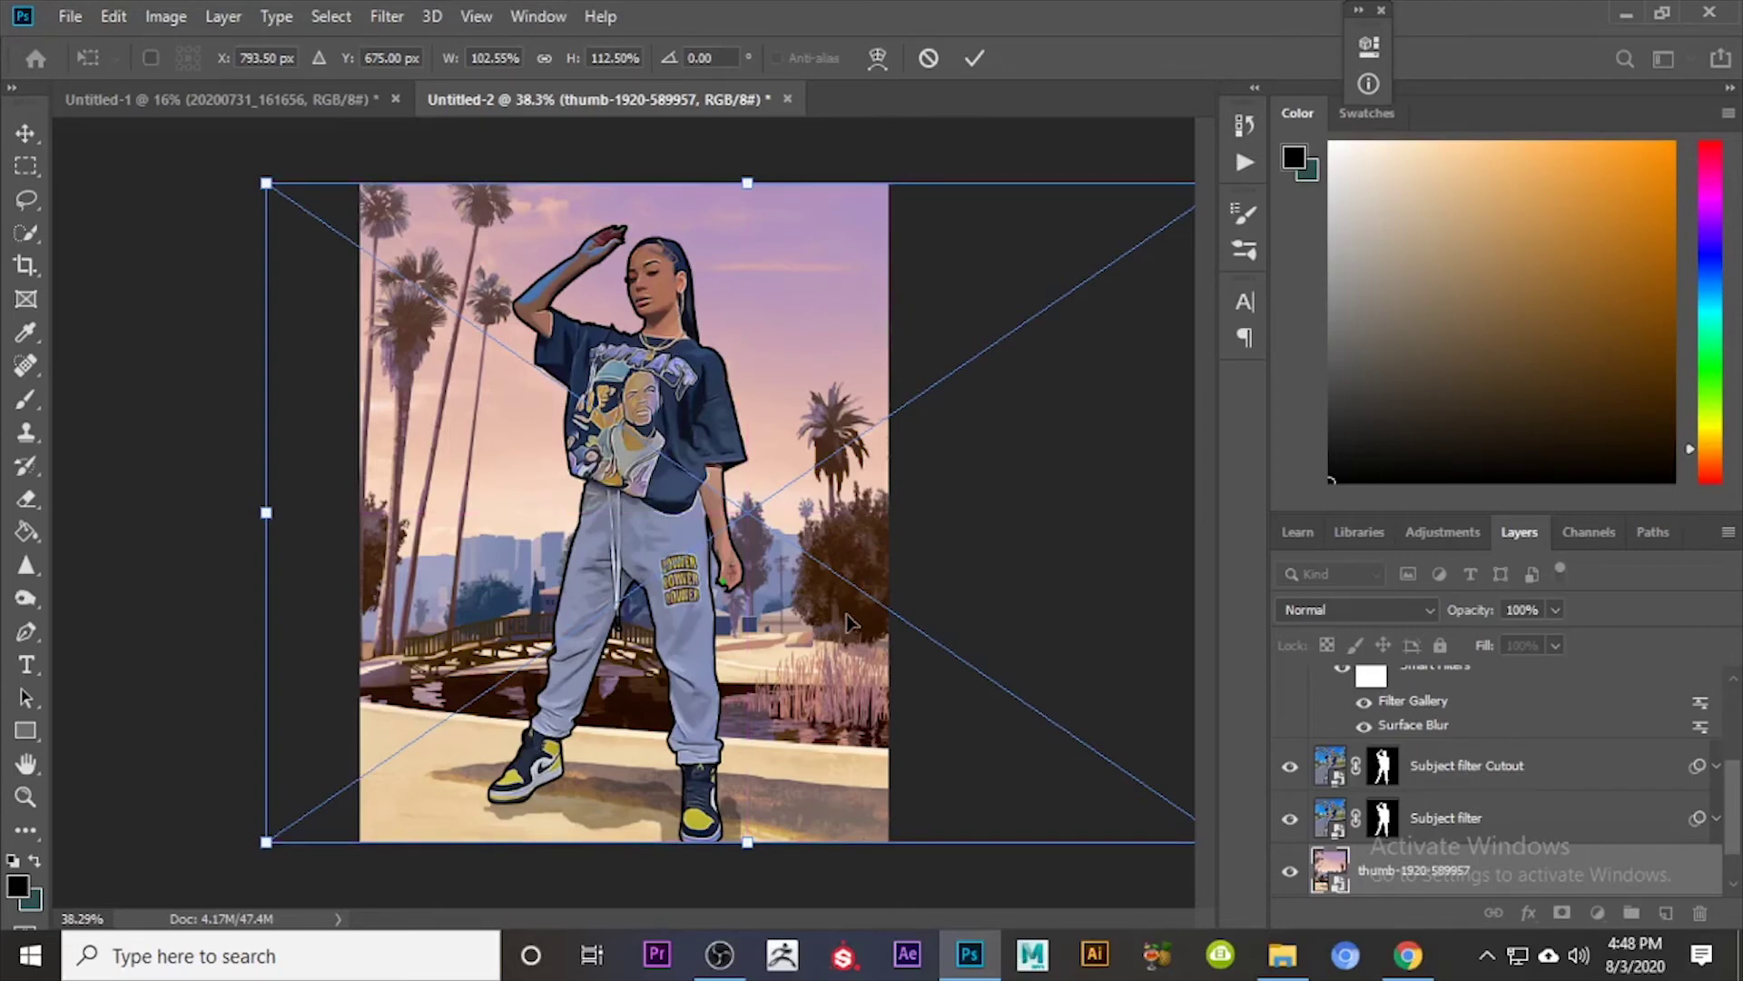
pyautogui.moveTo(263, 506); pyautogui.dragTo(544, 507)
pyautogui.moveTo(1020, 558); pyautogui.dragTo(750, 463)
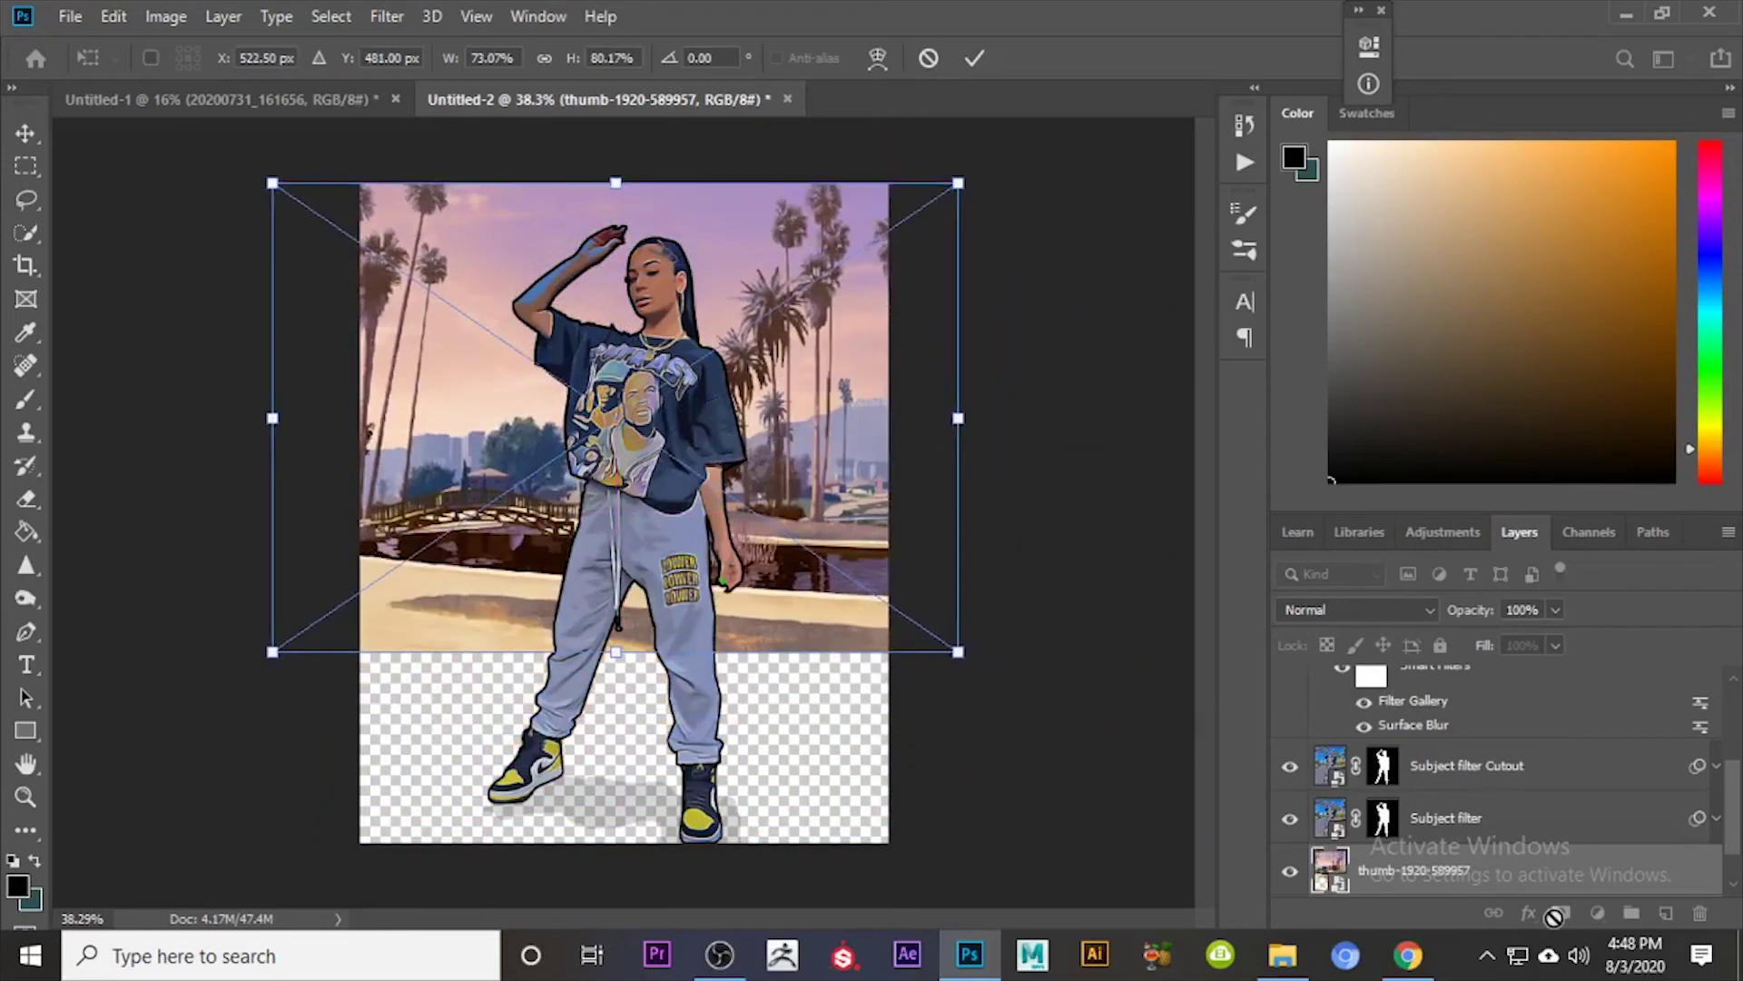
# Step: Apply the resize, duplicate the background, and move the copy down into the empty bottom
pyautogui.press('Return')
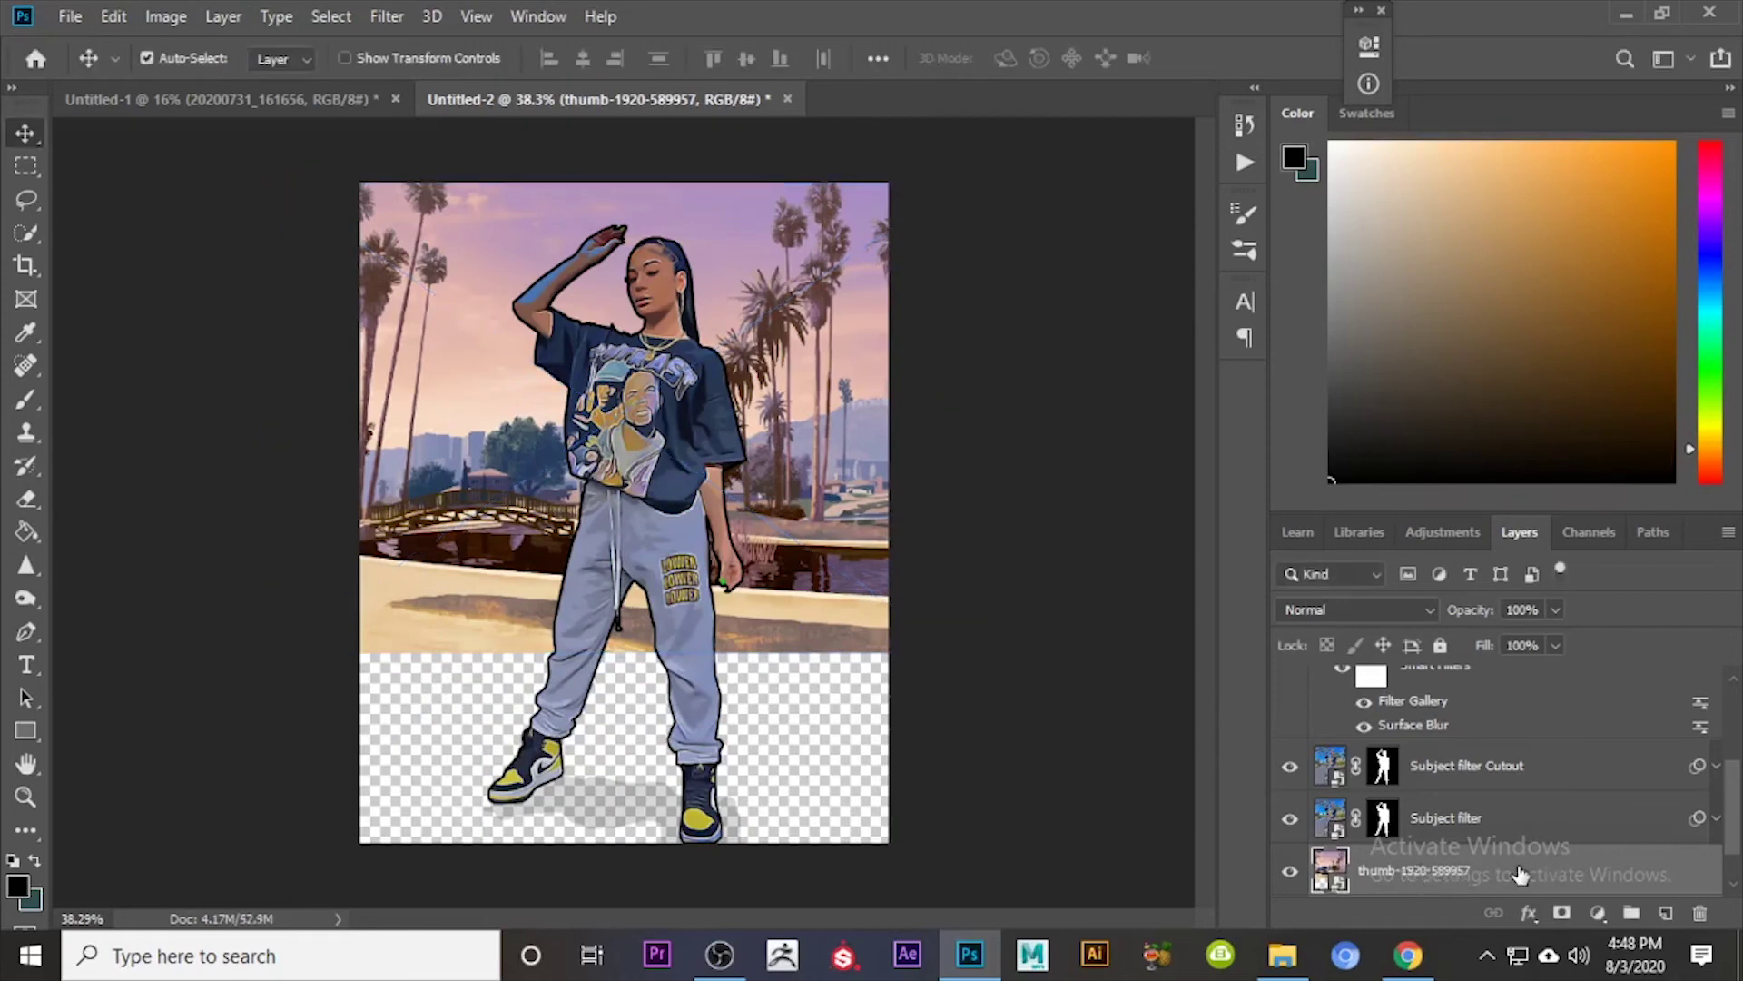
pyautogui.hotkey('ctrl', 'j')
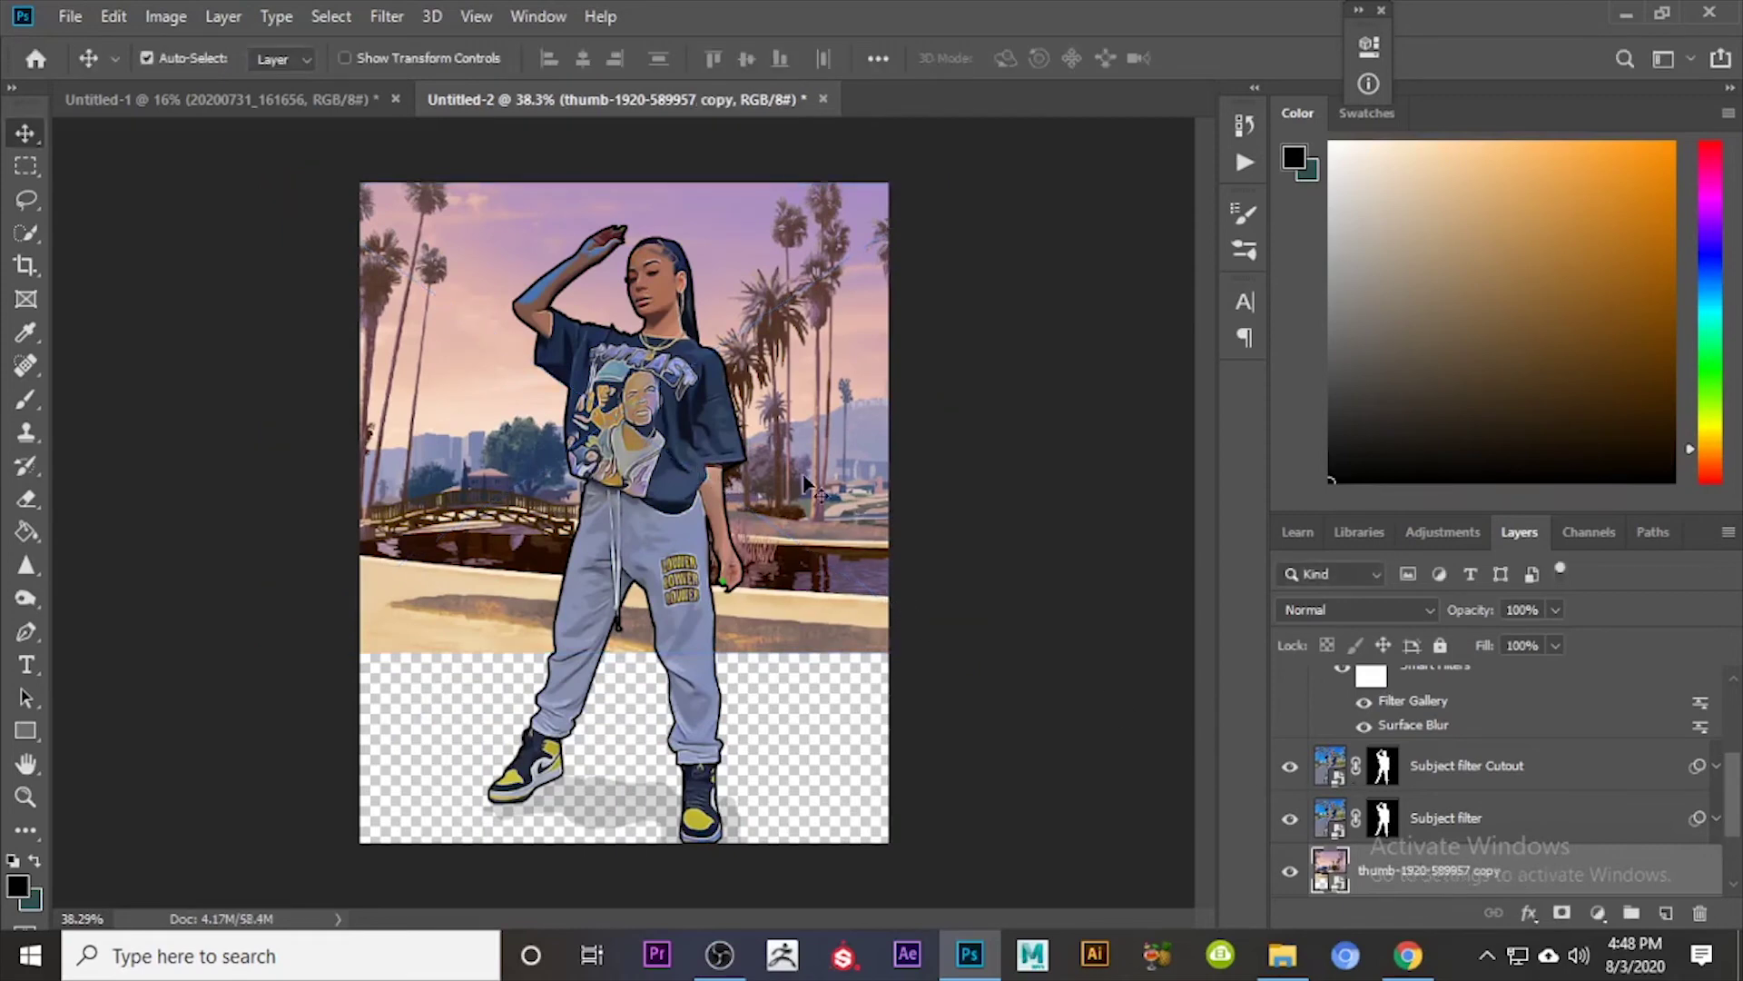
pyautogui.moveTo(812, 490); pyautogui.dragTo(803, 683)
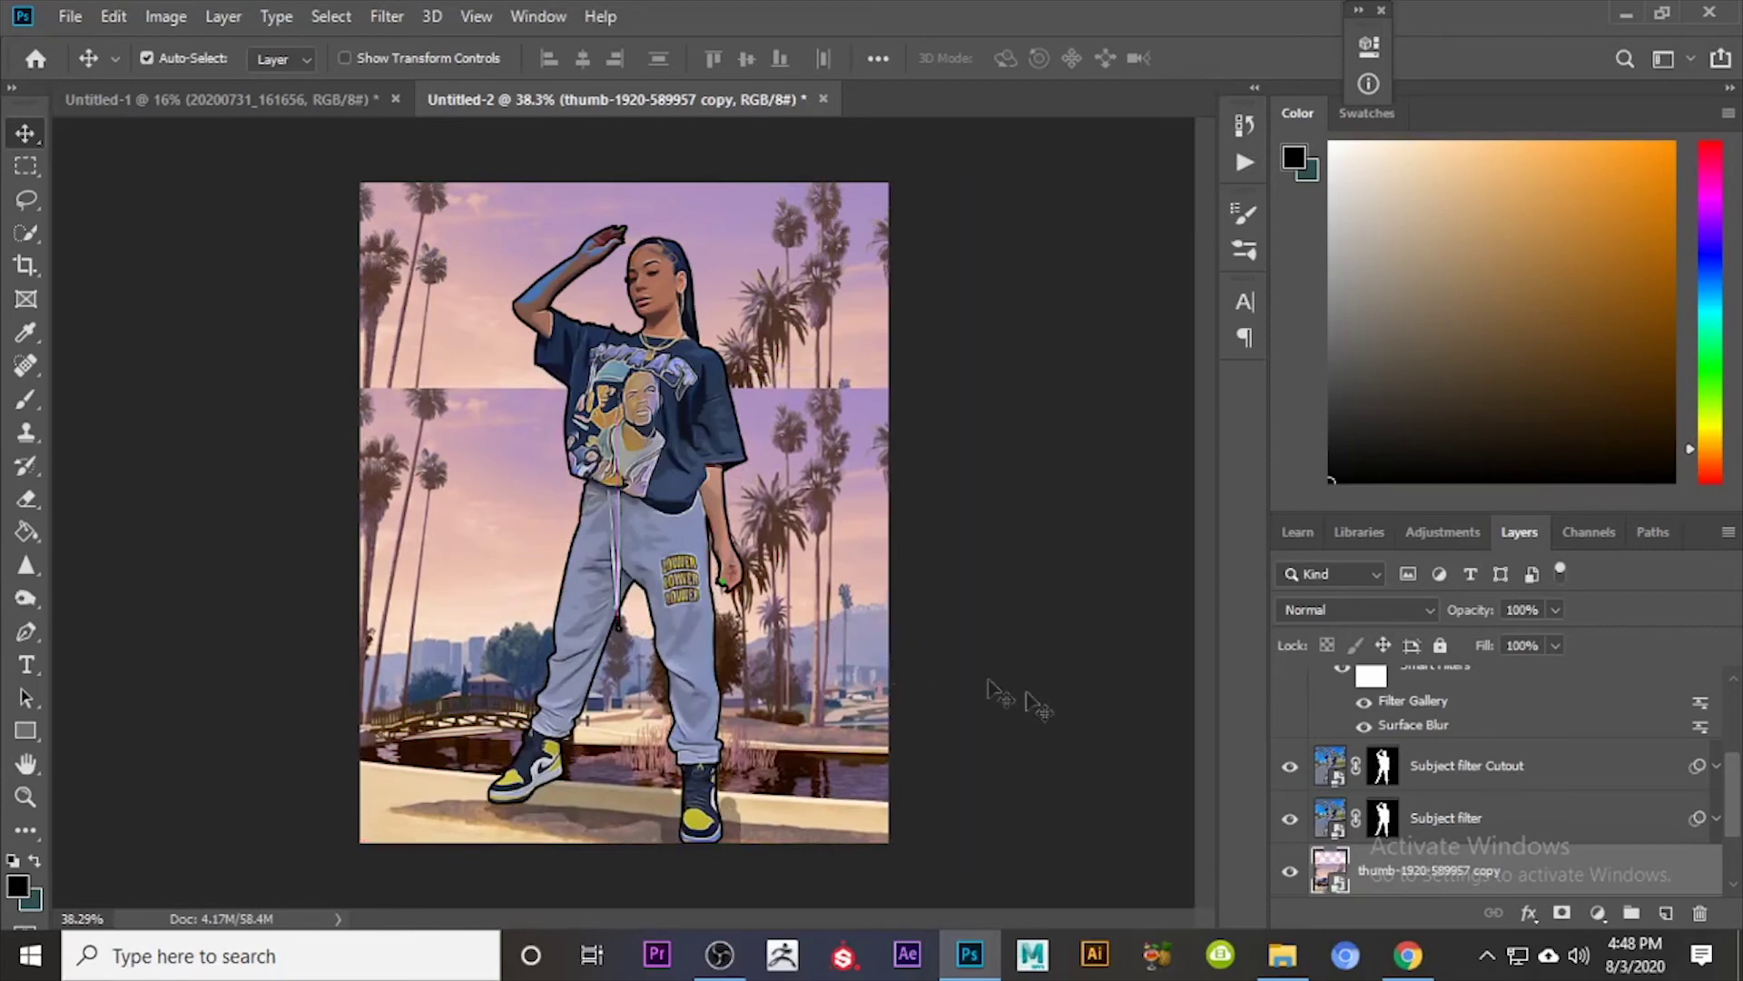
# Step: Rasterize the background copy and darken the sky along the horizontal seam with the Burn tool
pyautogui.click(26, 565)
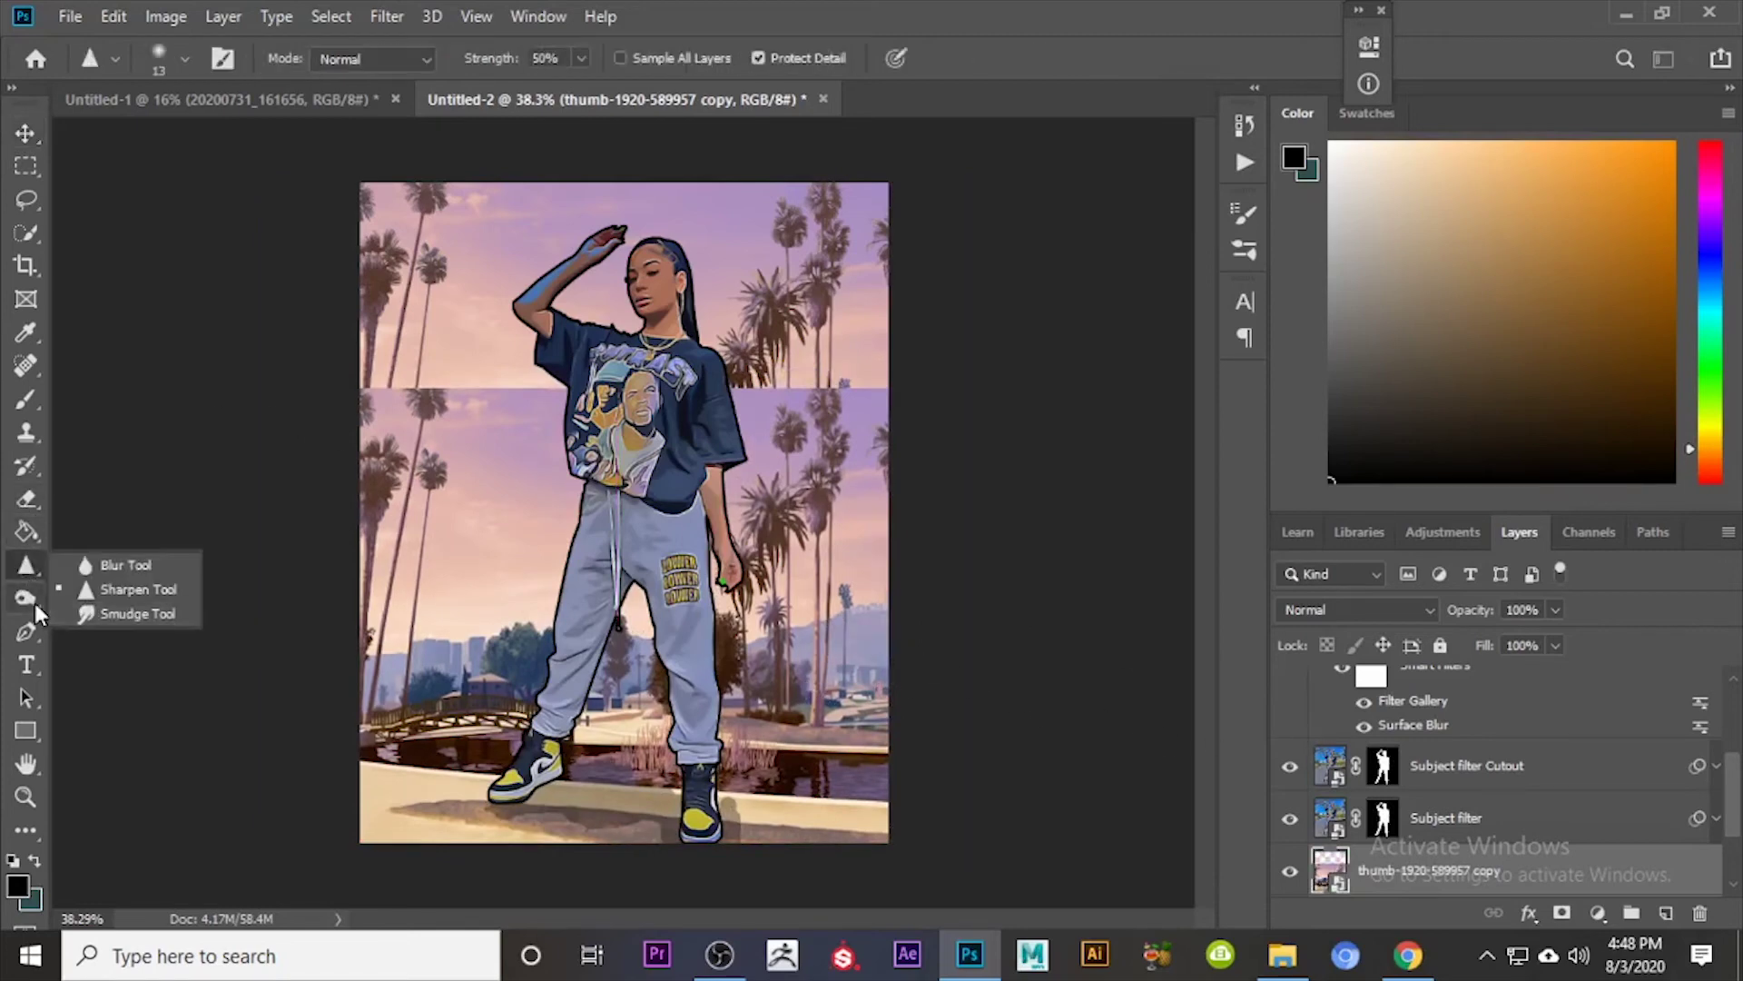
pyautogui.click(27, 599)
pyautogui.click(106, 625)
pyautogui.click(403, 406)
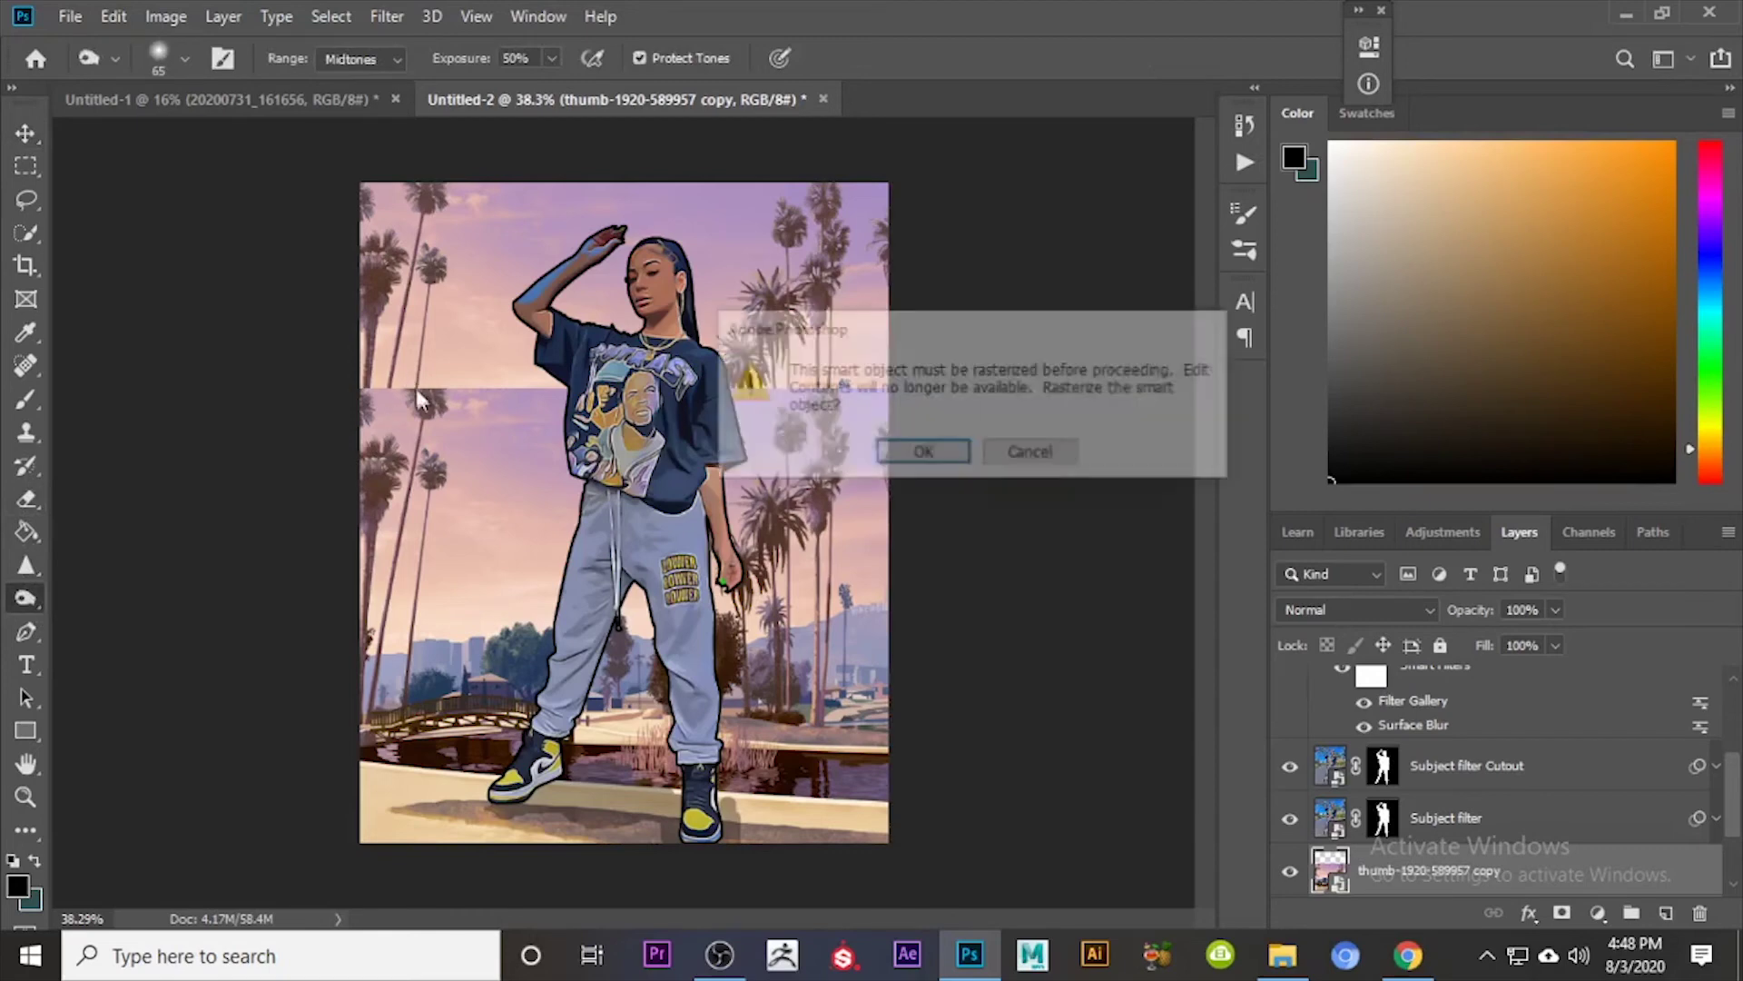
pyautogui.click(914, 451)
pyautogui.moveTo(459, 409)
pyautogui.mouseDown()
pyautogui.moveTo(386, 395)
pyautogui.moveTo(464, 375)
pyautogui.moveTo(550, 395)
pyautogui.moveTo(534, 380)
pyautogui.moveTo(857, 375)
pyautogui.moveTo(827, 400)
pyautogui.moveTo(626, 385)
pyautogui.moveTo(508, 408)
pyautogui.mouseUp()
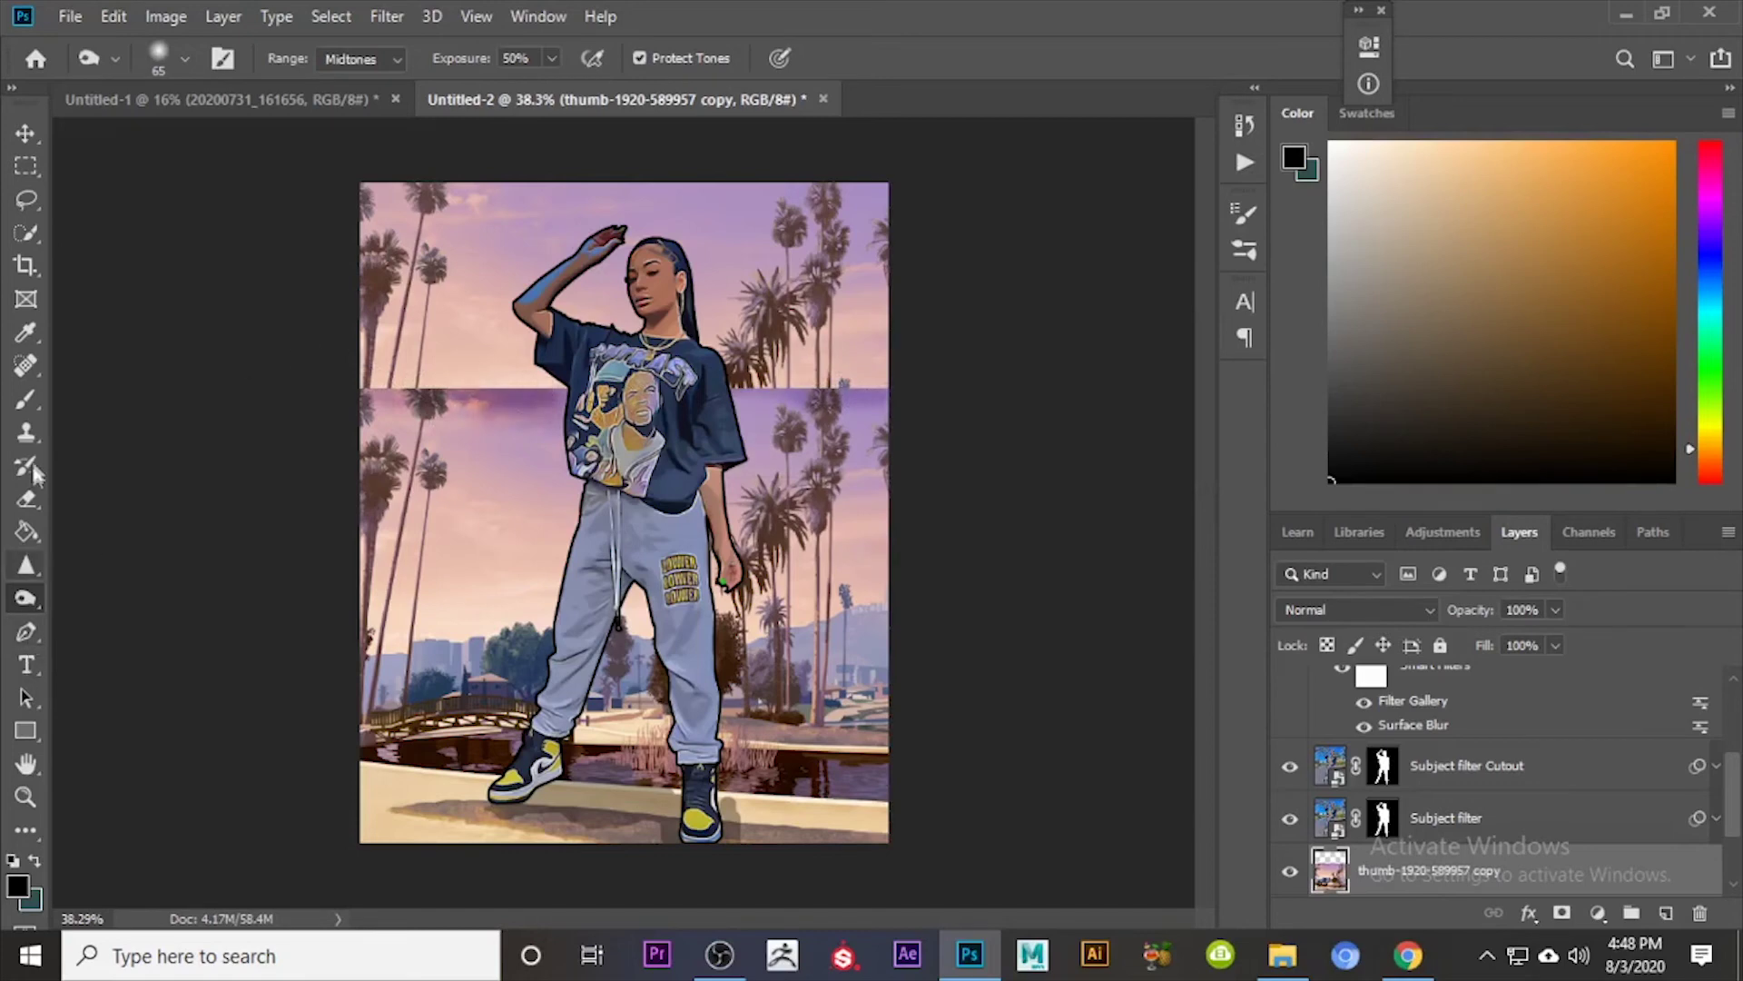
# Step: Browse the retouching and painting tools, ending on the colour-sampling Eyedropper
pyautogui.click(28, 432)
pyautogui.click(26, 397)
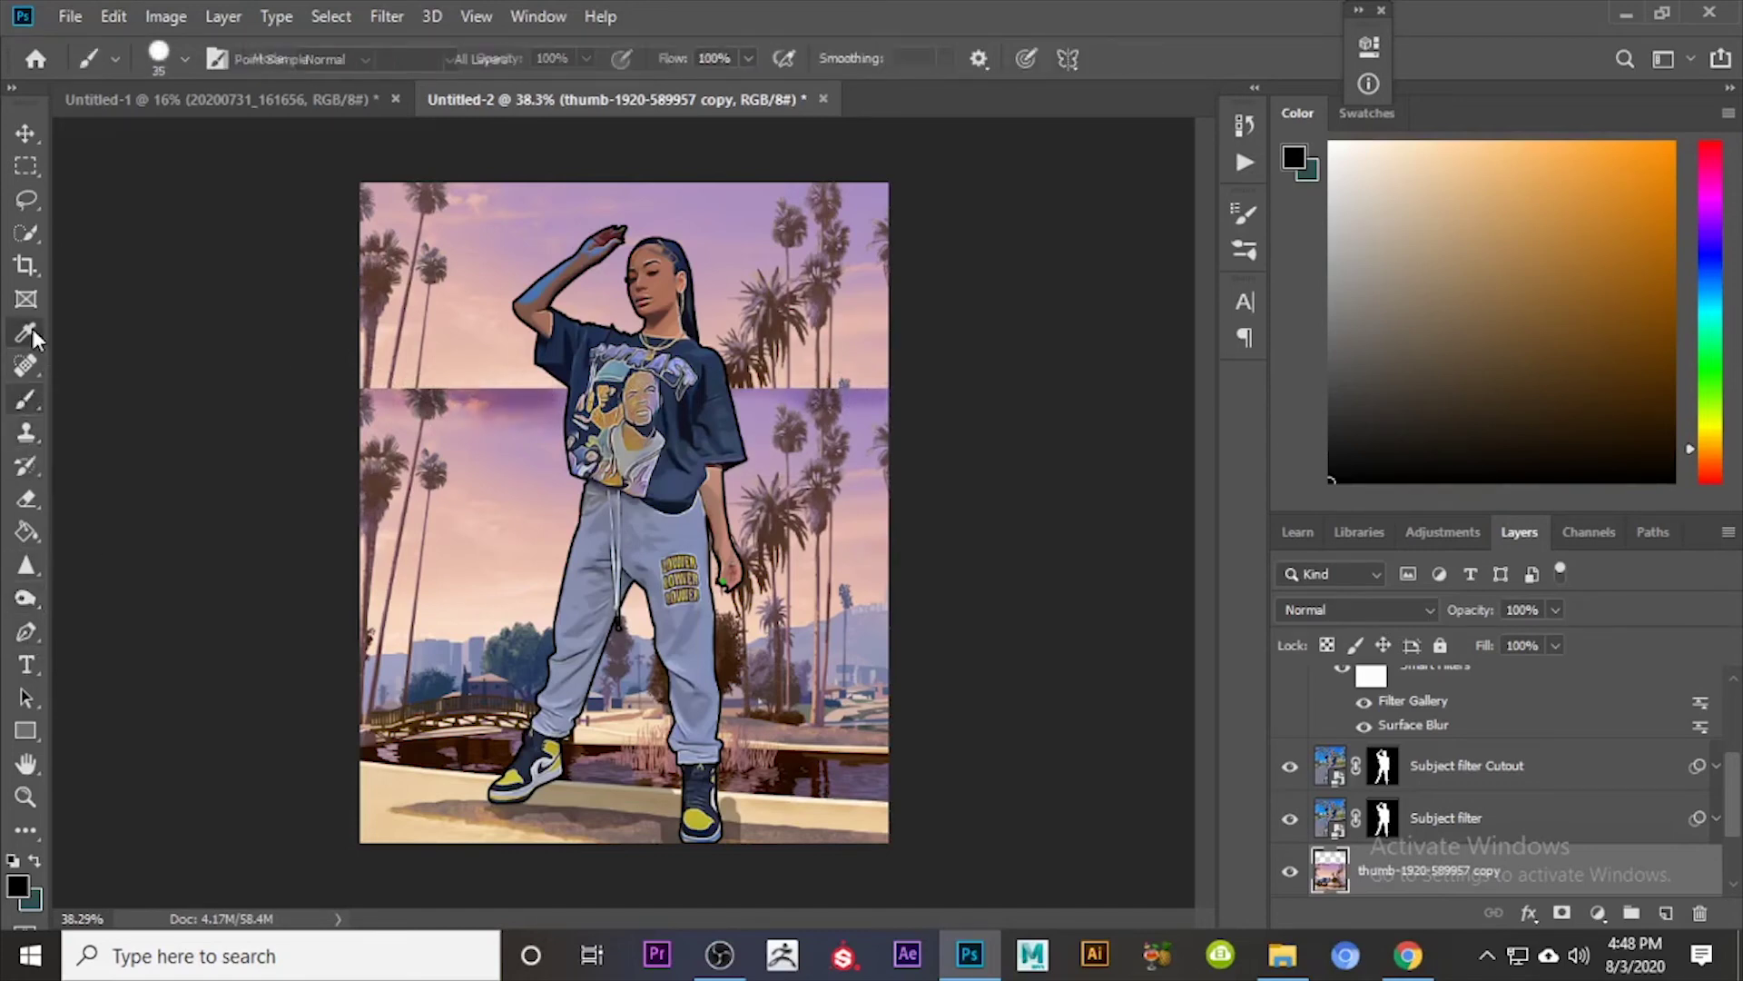
pyautogui.click(27, 331)
pyautogui.click(25, 365)
pyautogui.click(25, 331)
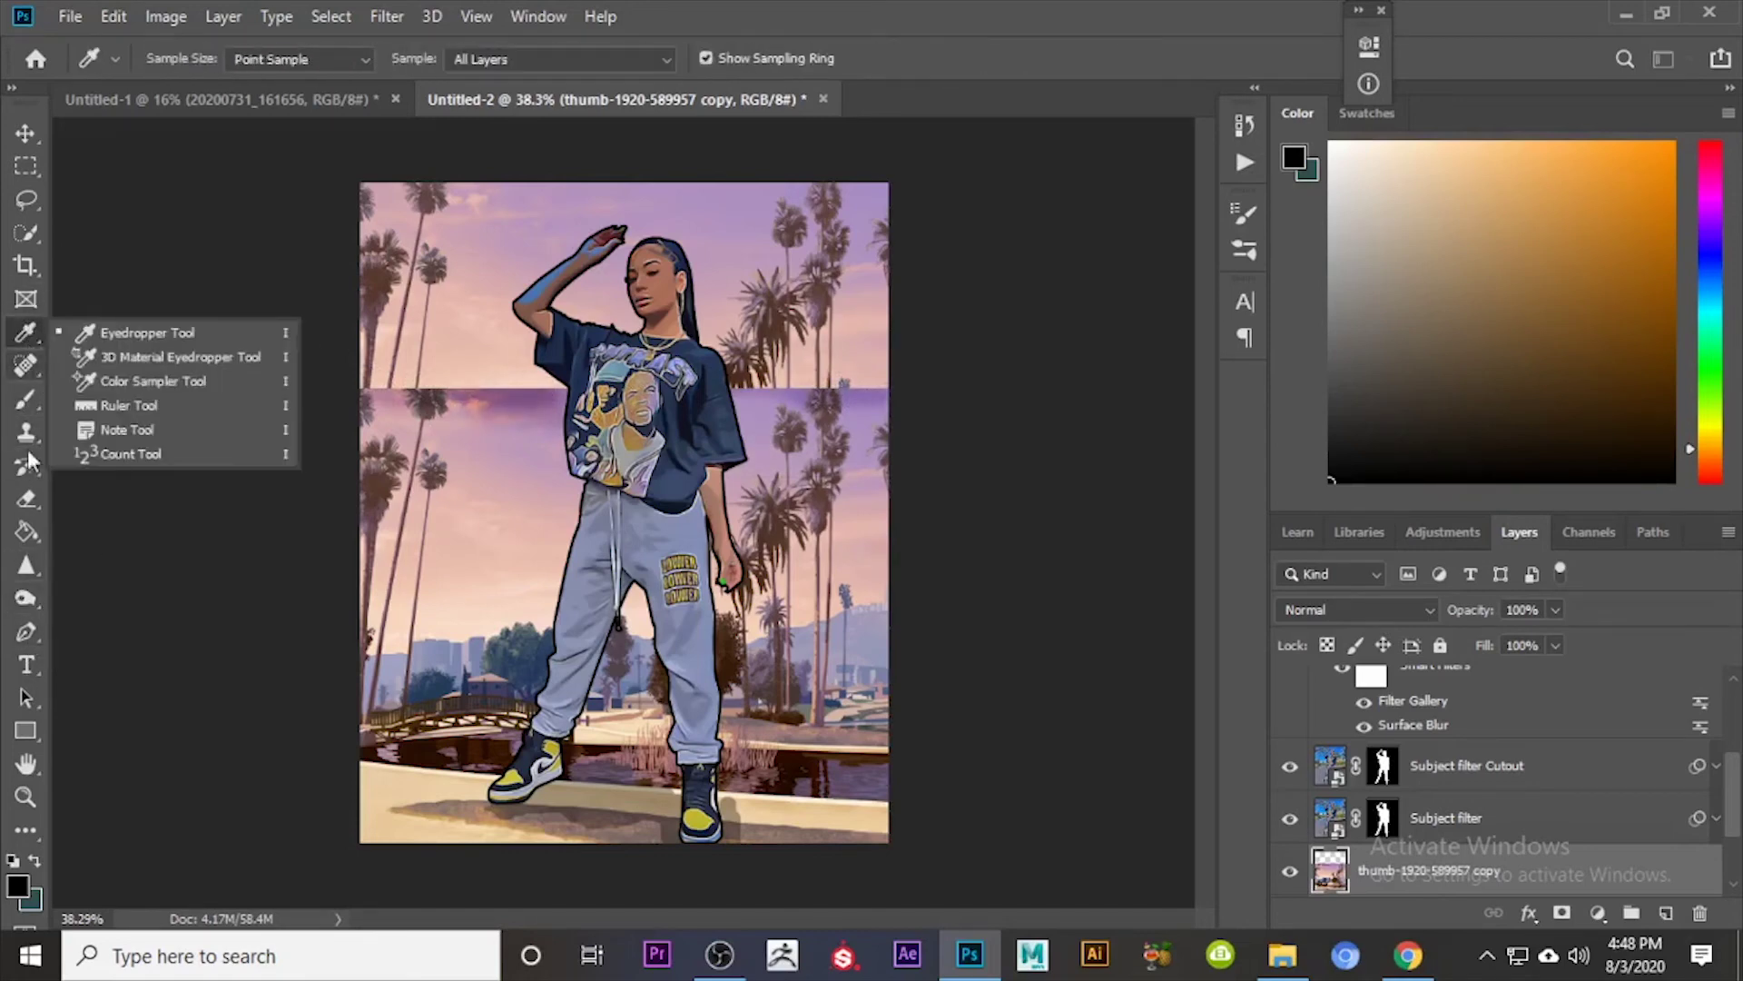
# Step: Try a rough erase along the seam with the standard Eraser, then undo it
pyautogui.click(31, 499)
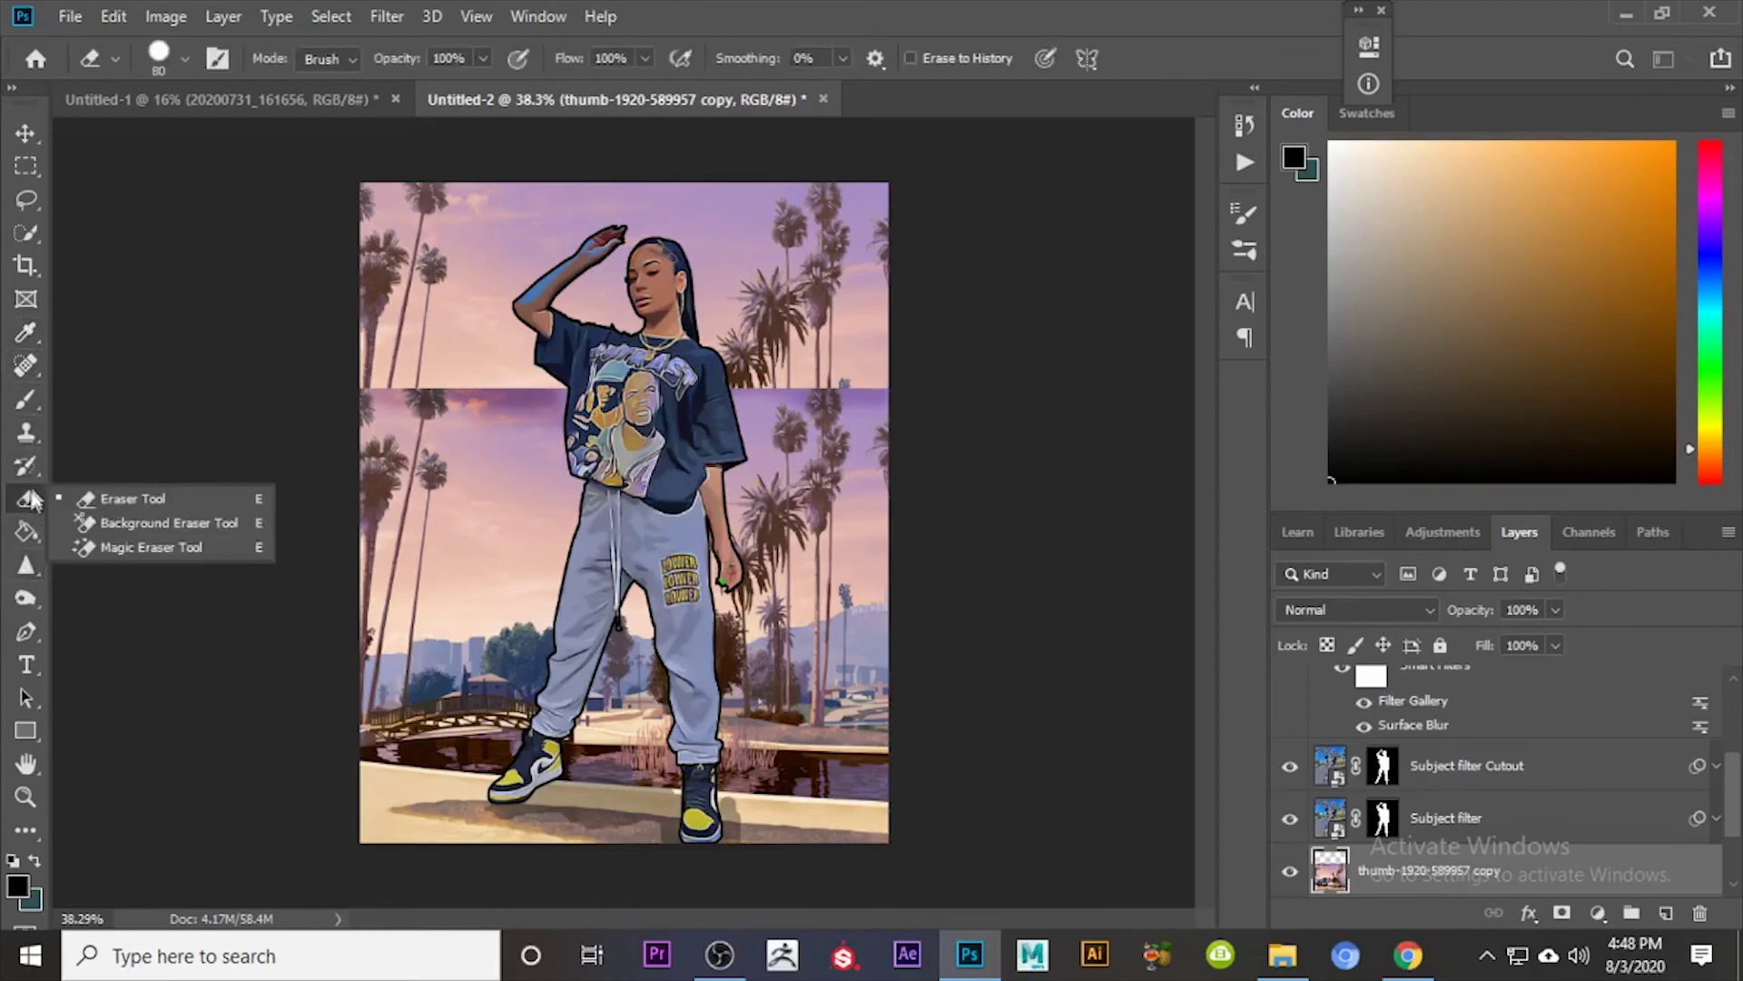
pyautogui.click(82, 499)
pyautogui.moveTo(490, 390)
pyautogui.mouseDown()
pyautogui.moveTo(349, 391)
pyautogui.moveTo(435, 391)
pyautogui.mouseUp()
pyautogui.hotkey('ctrl', 'z')
# Step: Set a soft 80 px eraser brush and erase the seam's left, middle and right sections
pyautogui.click(185, 58)
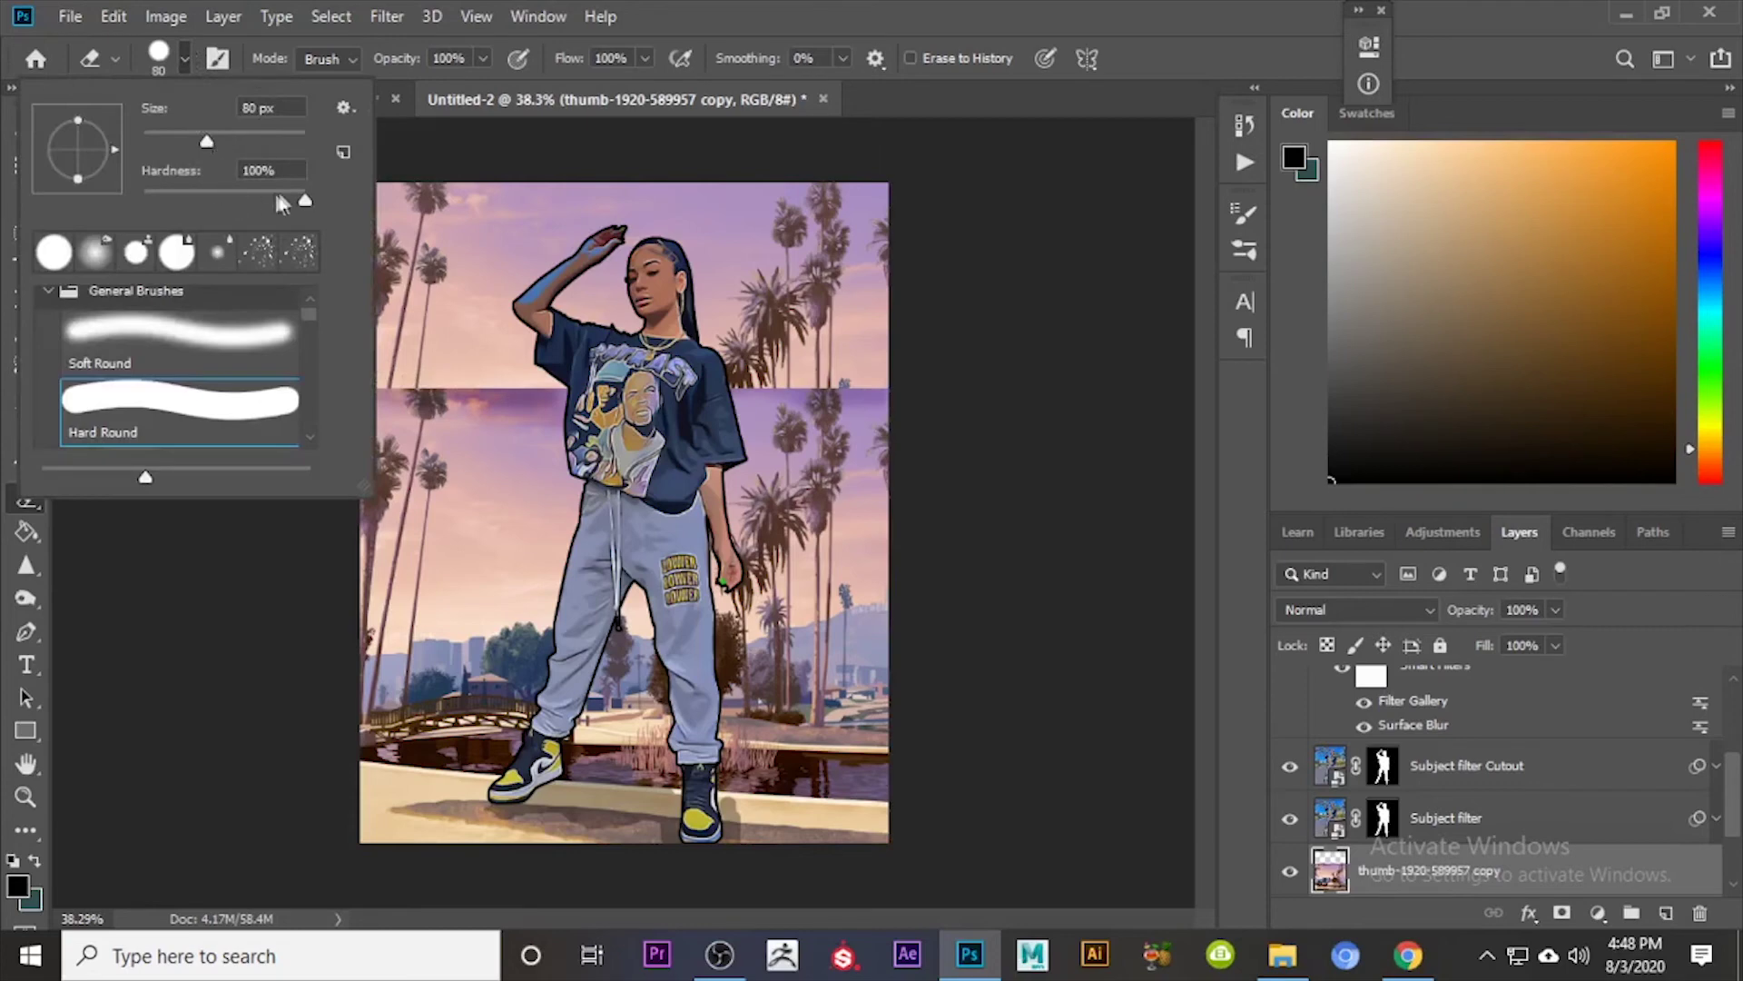
pyautogui.click(473, 440)
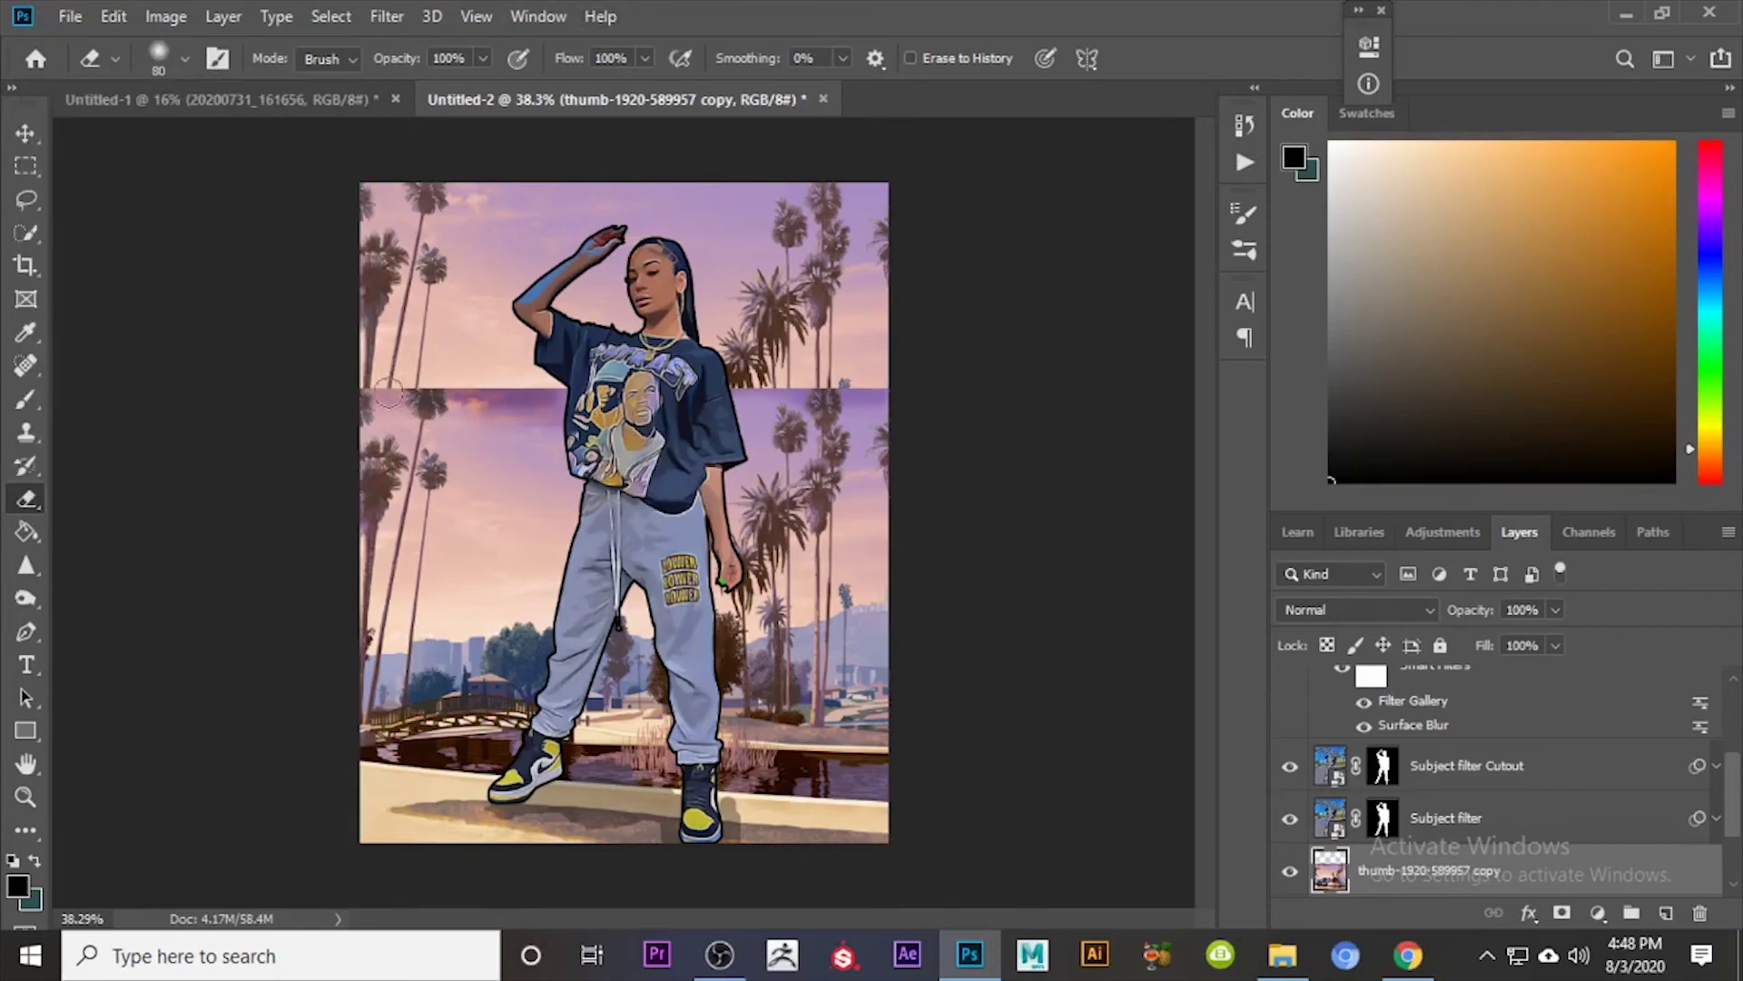
pyautogui.moveTo(387, 392)
pyautogui.mouseDown()
pyautogui.moveTo(443, 388)
pyautogui.moveTo(378, 391)
pyautogui.moveTo(376, 429)
pyautogui.moveTo(431, 383)
pyautogui.moveTo(551, 393)
pyautogui.moveTo(418, 384)
pyautogui.moveTo(525, 388)
pyautogui.moveTo(410, 392)
pyautogui.moveTo(464, 389)
pyautogui.moveTo(336, 428)
pyautogui.mouseUp()
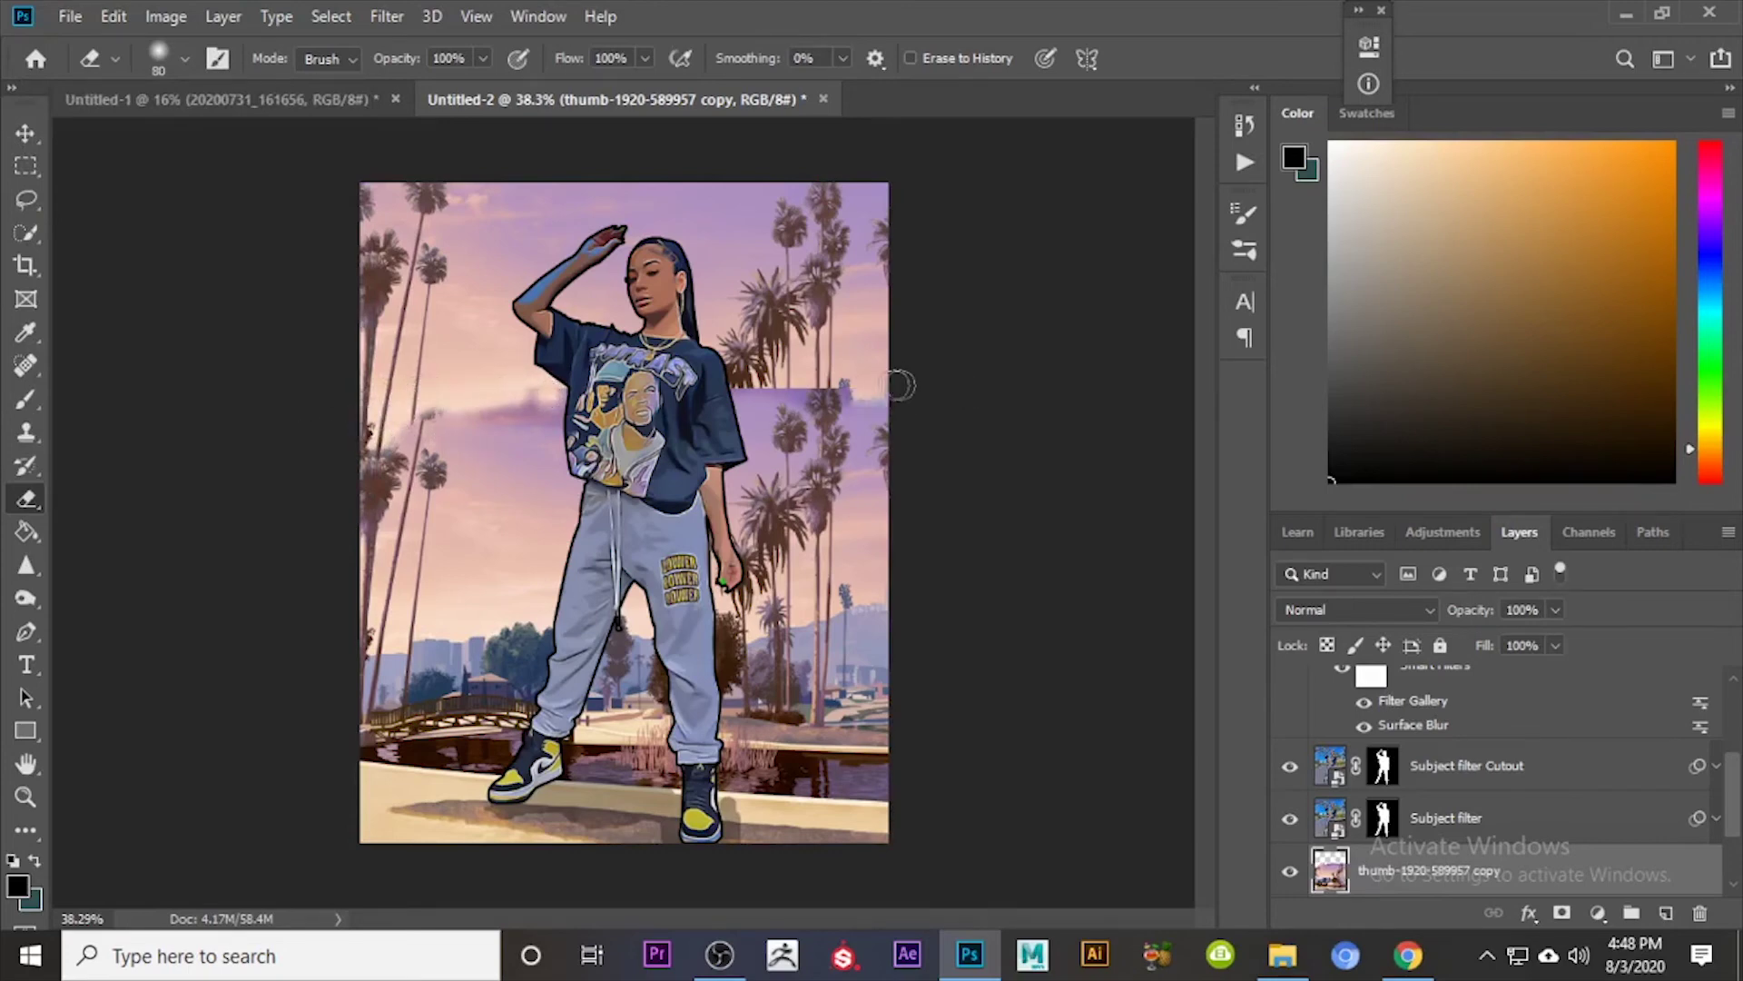
pyautogui.moveTo(899, 386); pyautogui.dragTo(869, 394)
pyautogui.moveTo(747, 400); pyautogui.dragTo(789, 399)
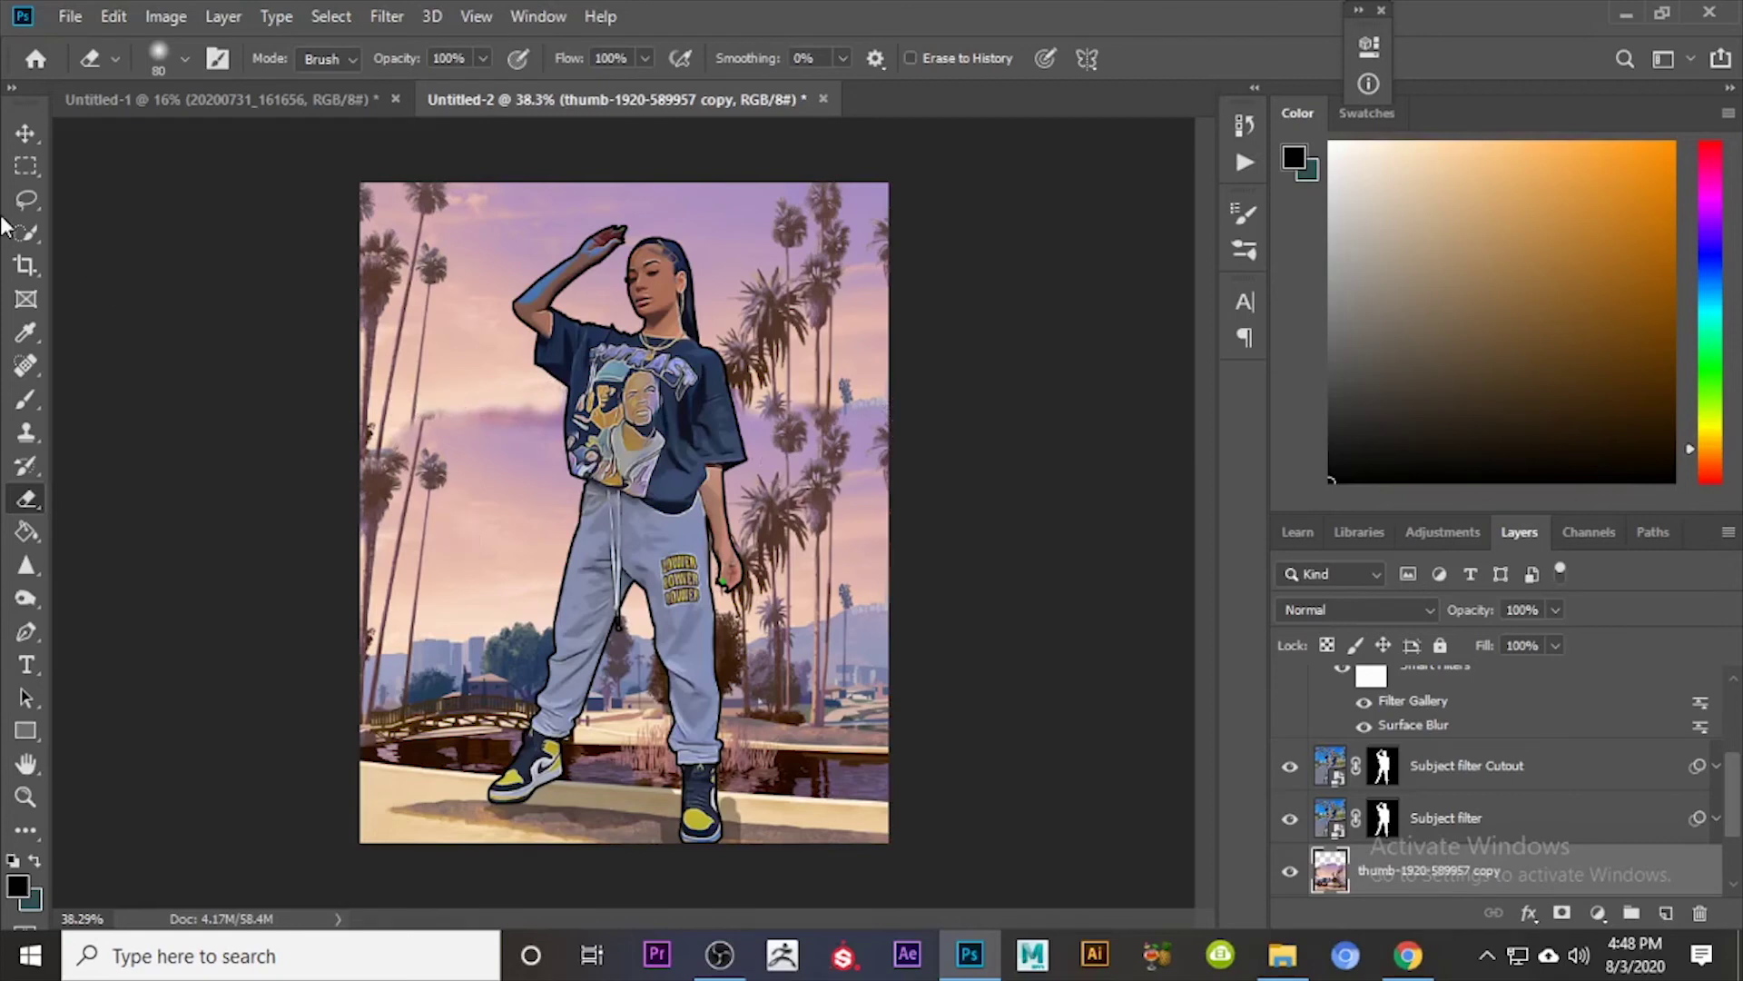
# Step: Nudge the background copy upward, then select Layer 1 at the top of the stack
pyautogui.click(25, 133)
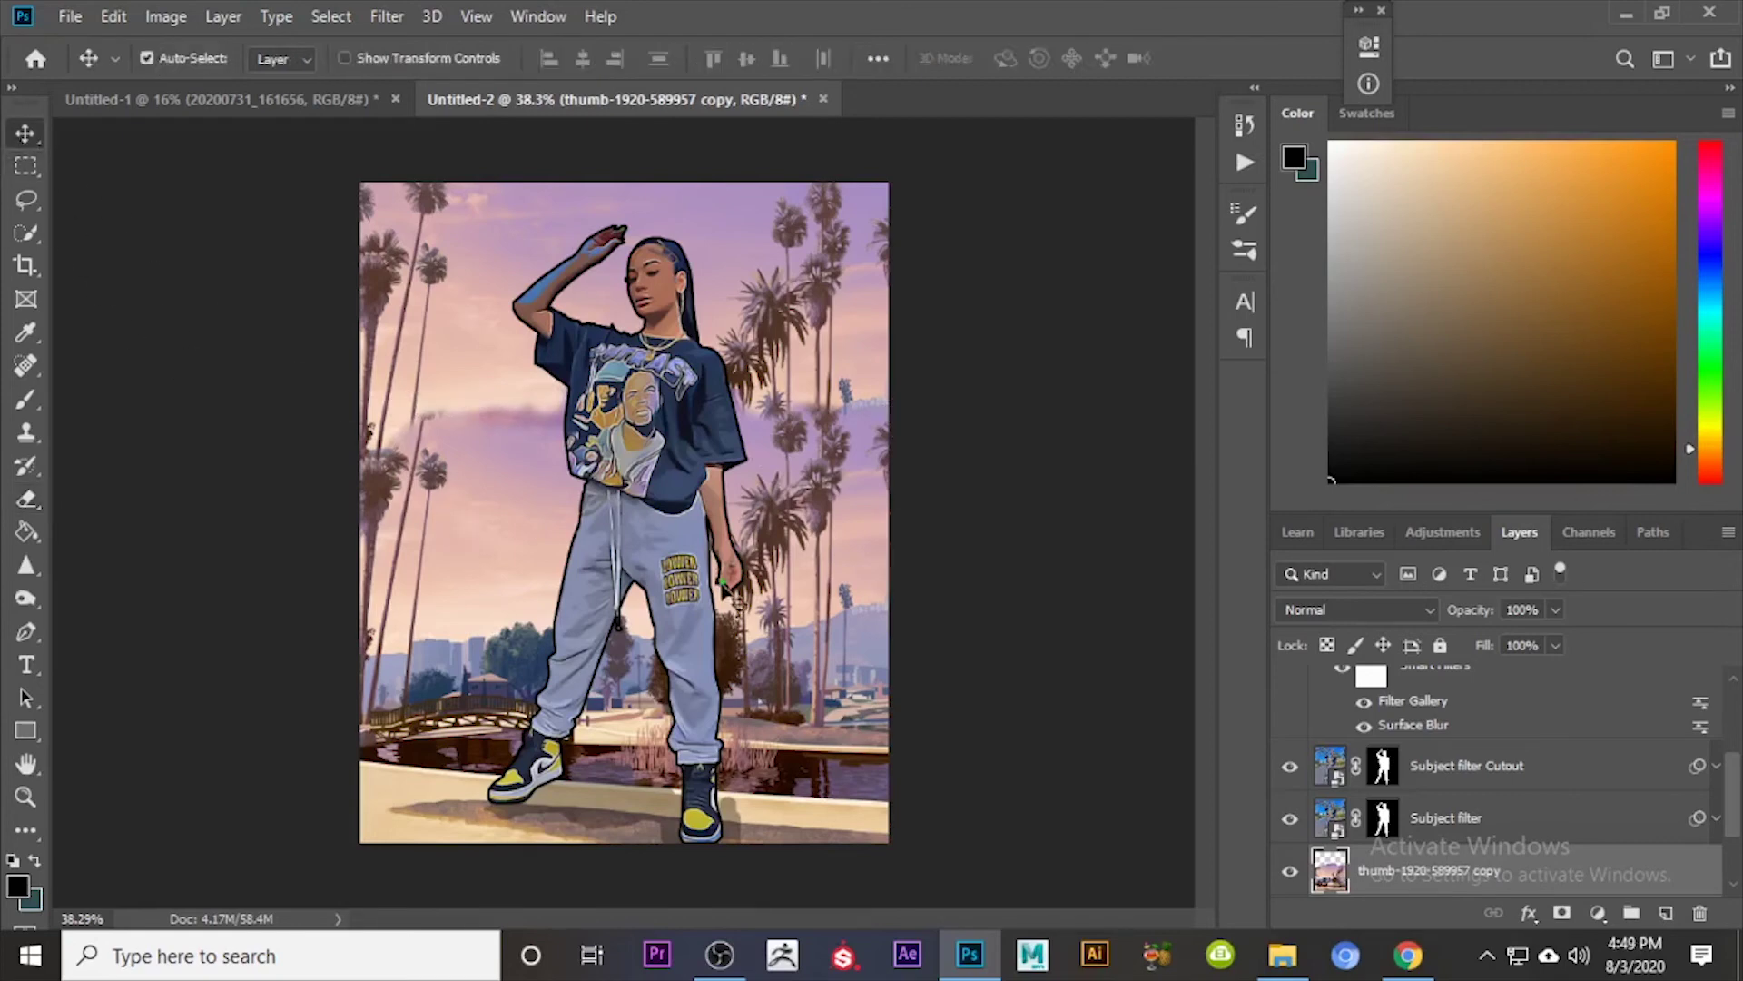
pyautogui.moveTo(795, 676); pyautogui.dragTo(794, 655)
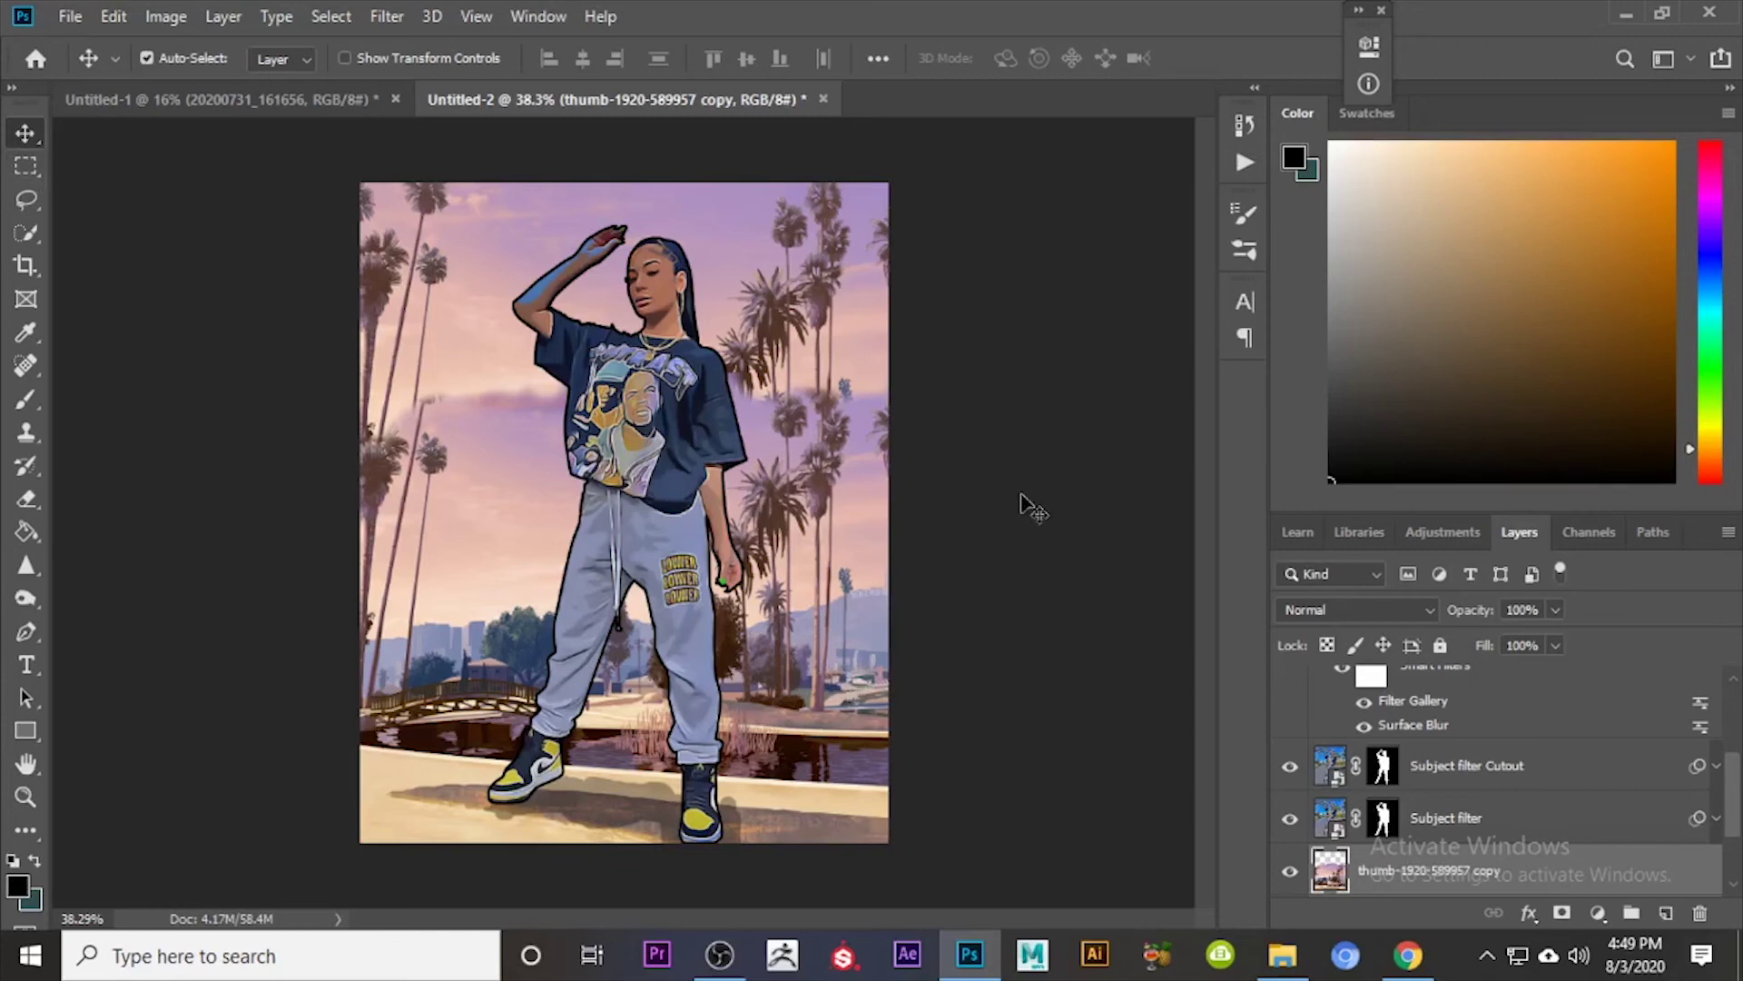
pyautogui.scroll(-2, 1435, 822)
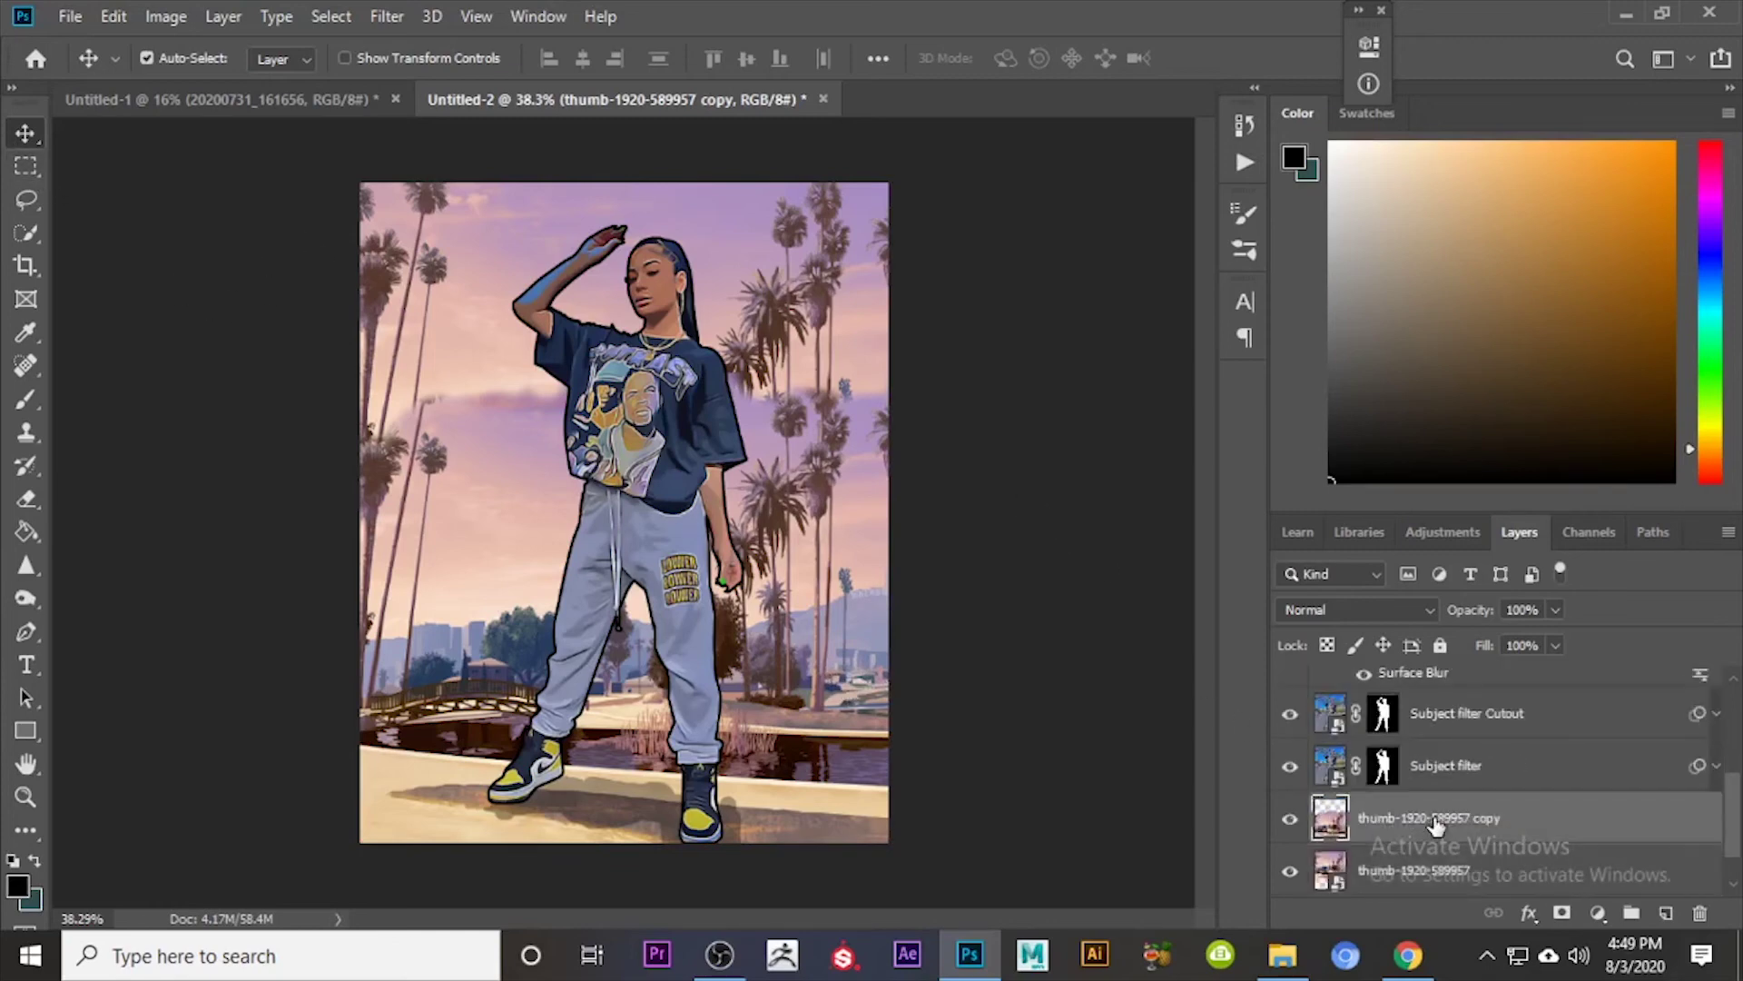
pyautogui.click(1425, 874)
pyautogui.scroll(6, 1430, 862)
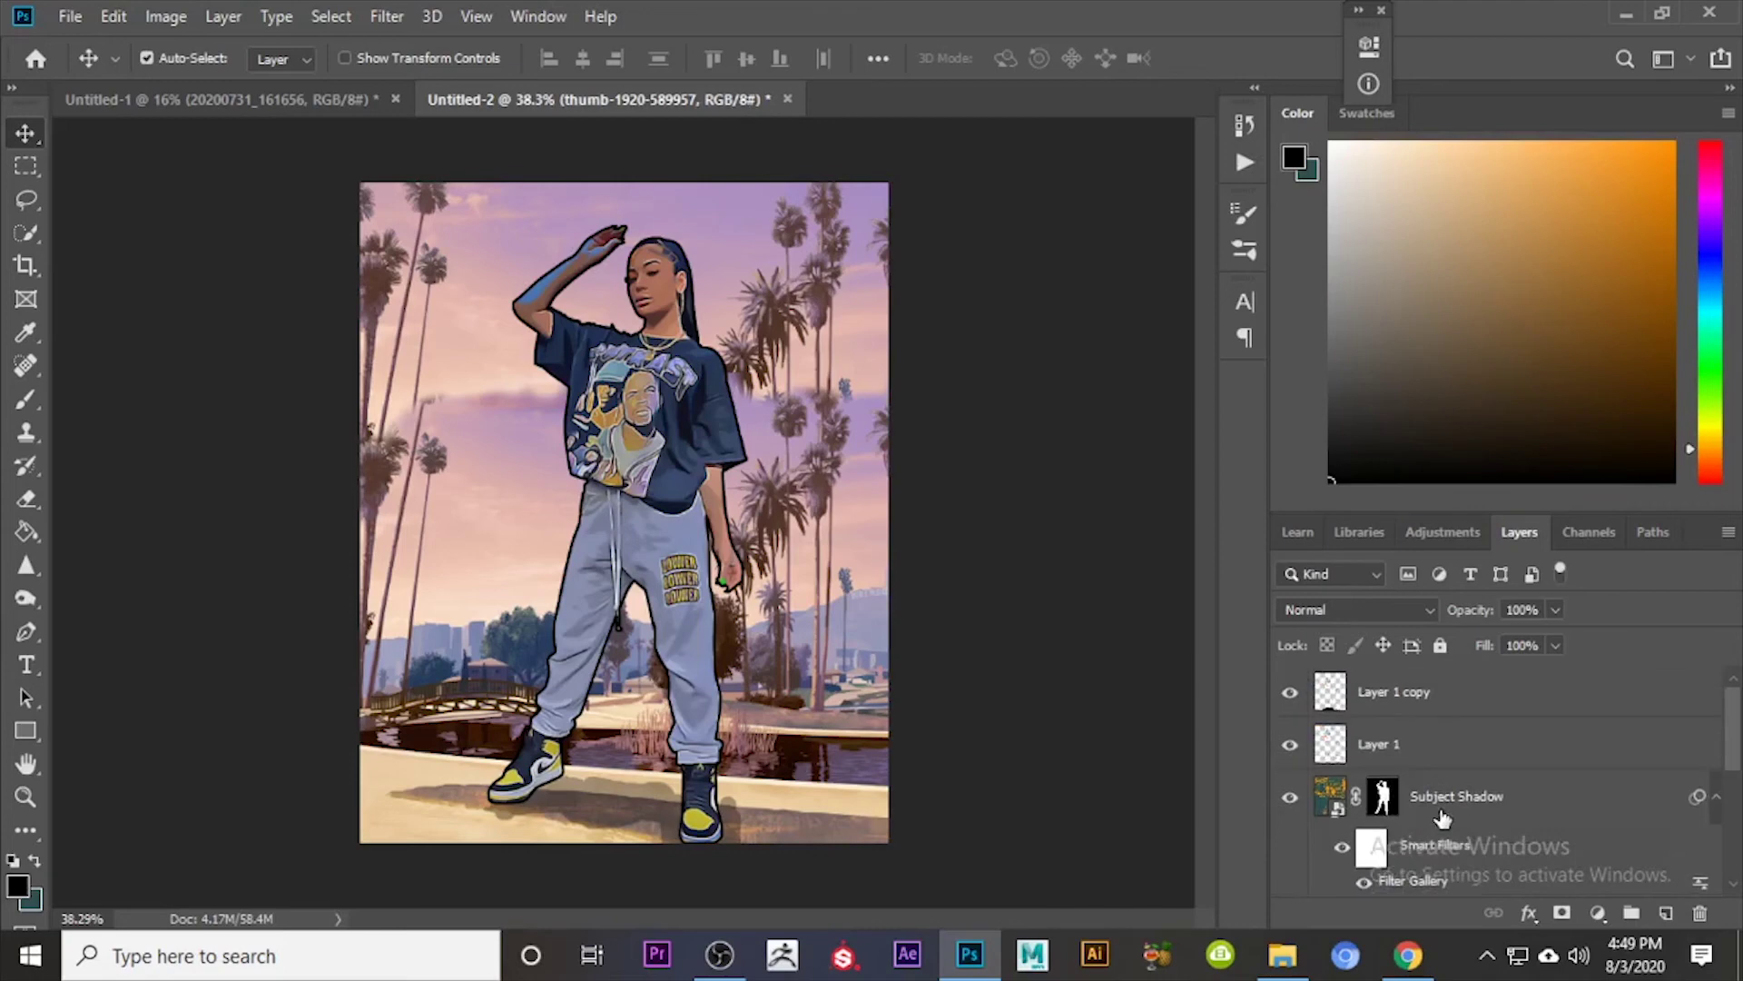
pyautogui.click(1452, 798)
pyautogui.click(1403, 731)
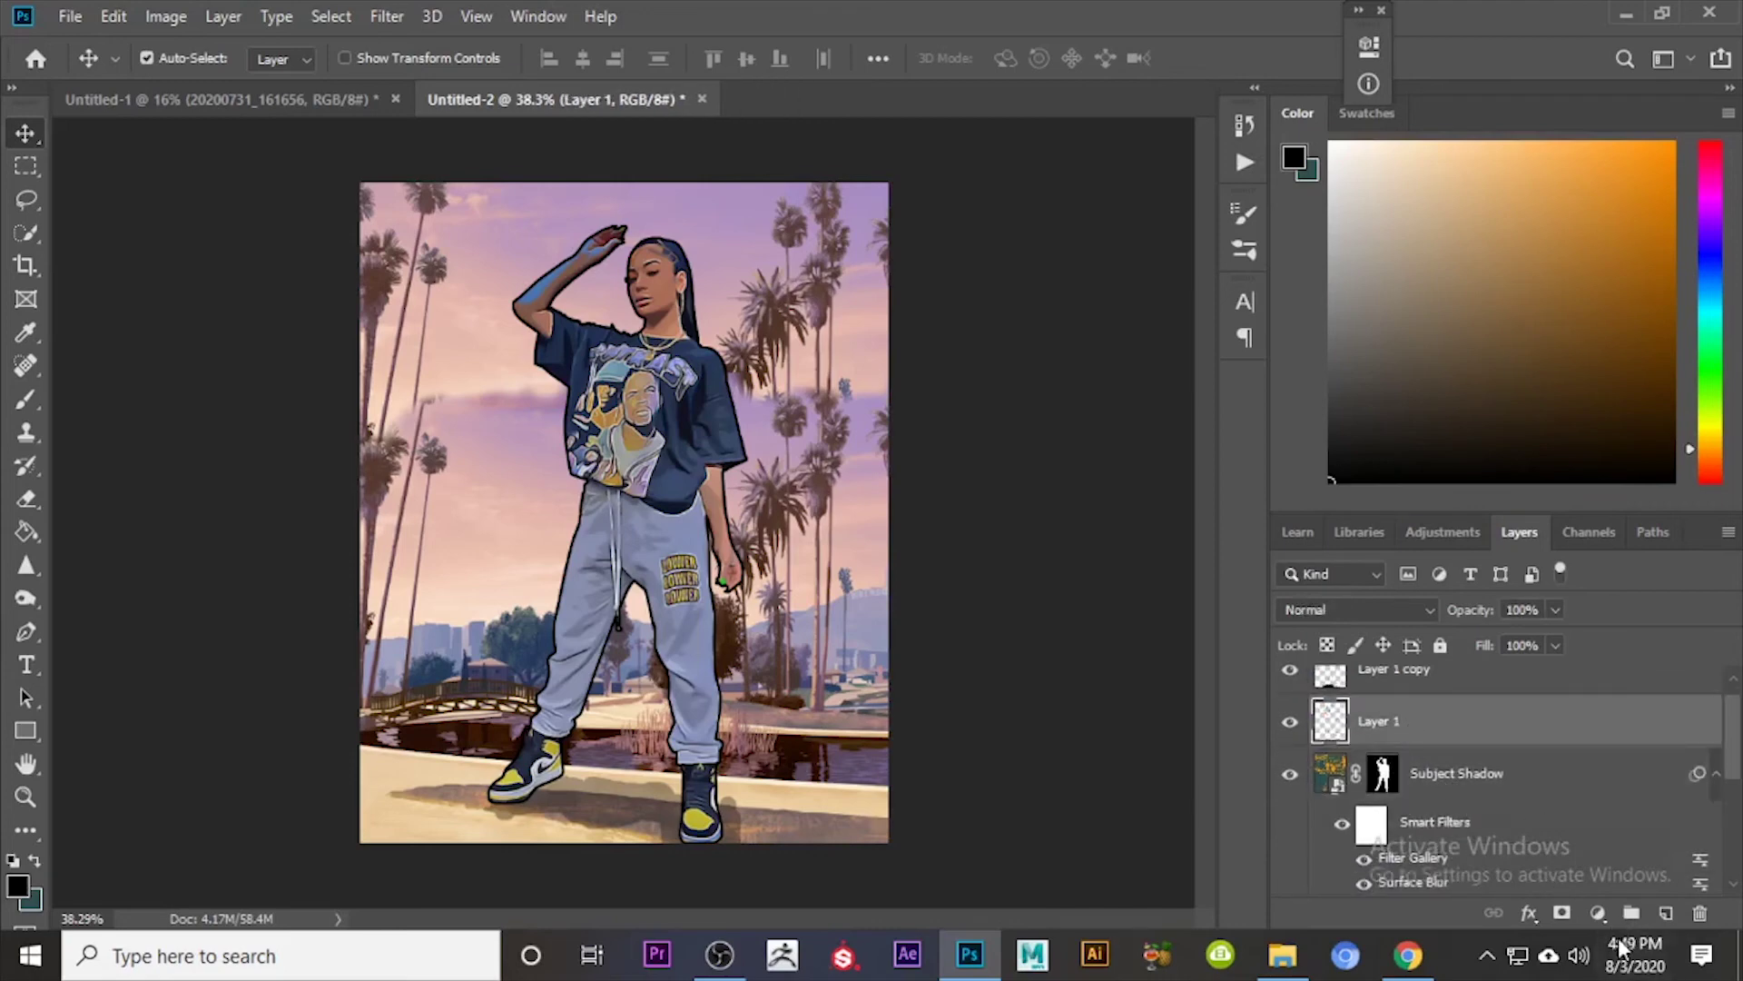
# Step: Add a Color Lookup adjustment above Layer 1 using the 2Strip.look preset
pyautogui.click(1598, 911)
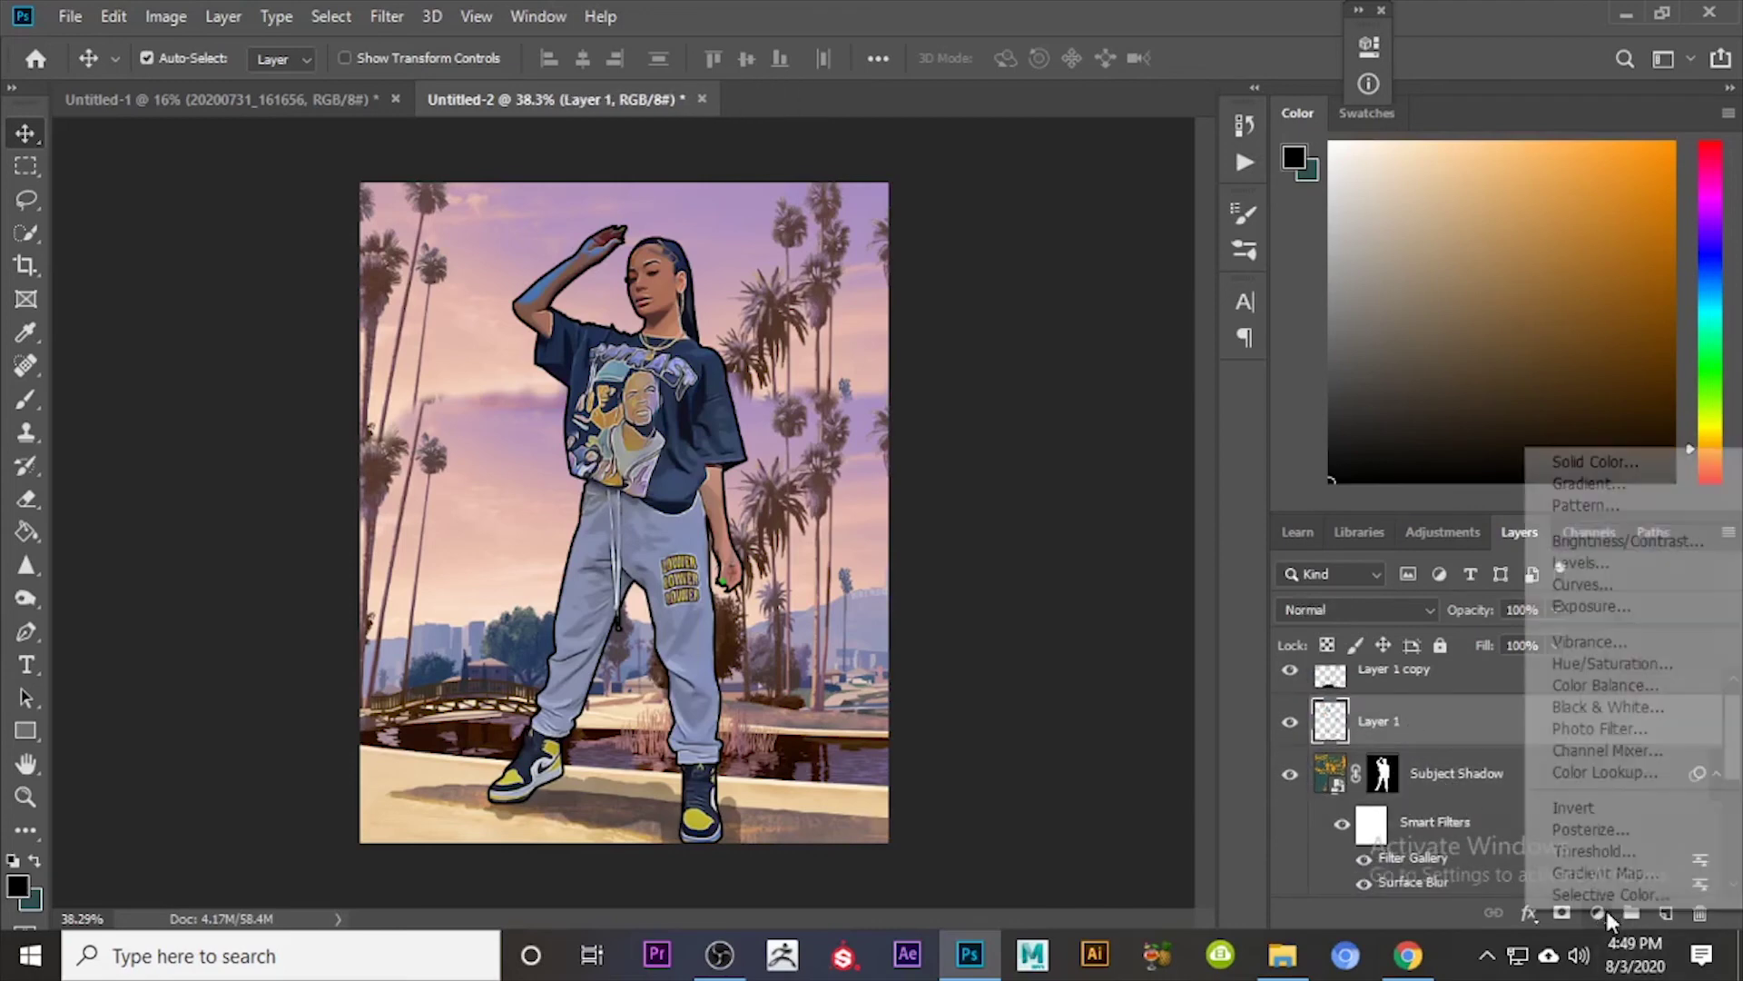
pyautogui.click(1605, 772)
pyautogui.click(1167, 123)
pyautogui.click(1155, 227)
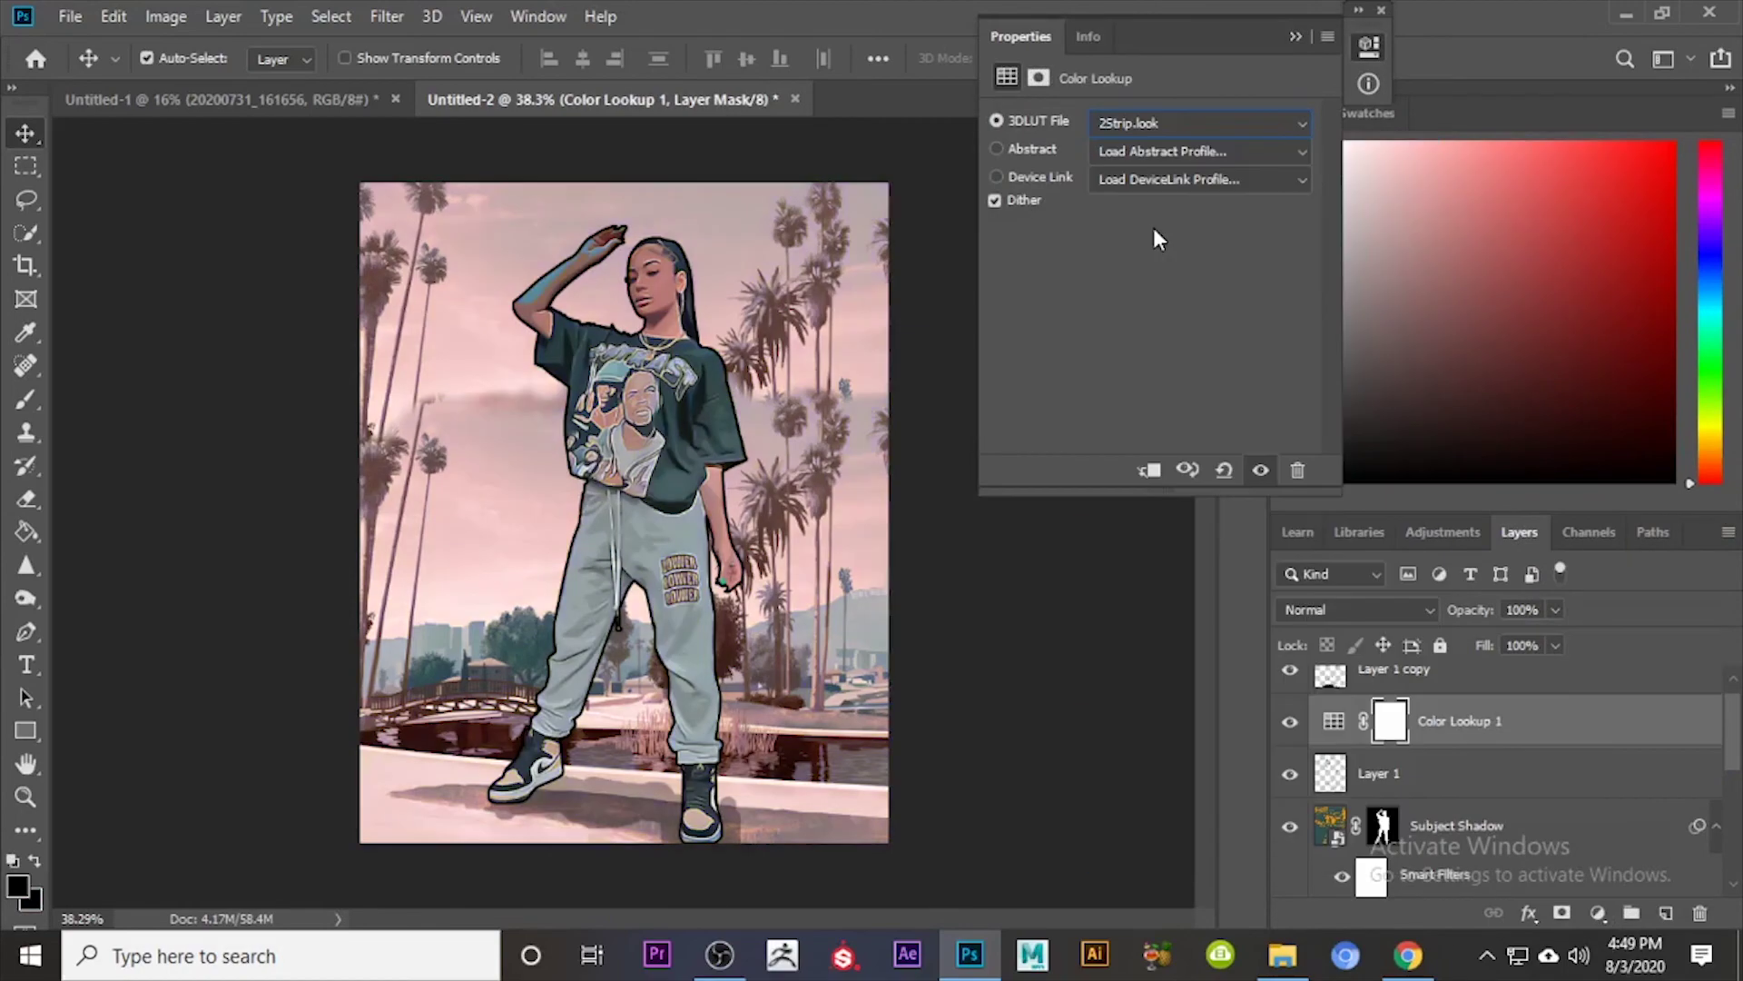
# Step: Step through the LUT presets, keep Fuji ETERNA 250D Kodak 2395, and collapse Properties
pyautogui.press('Down')
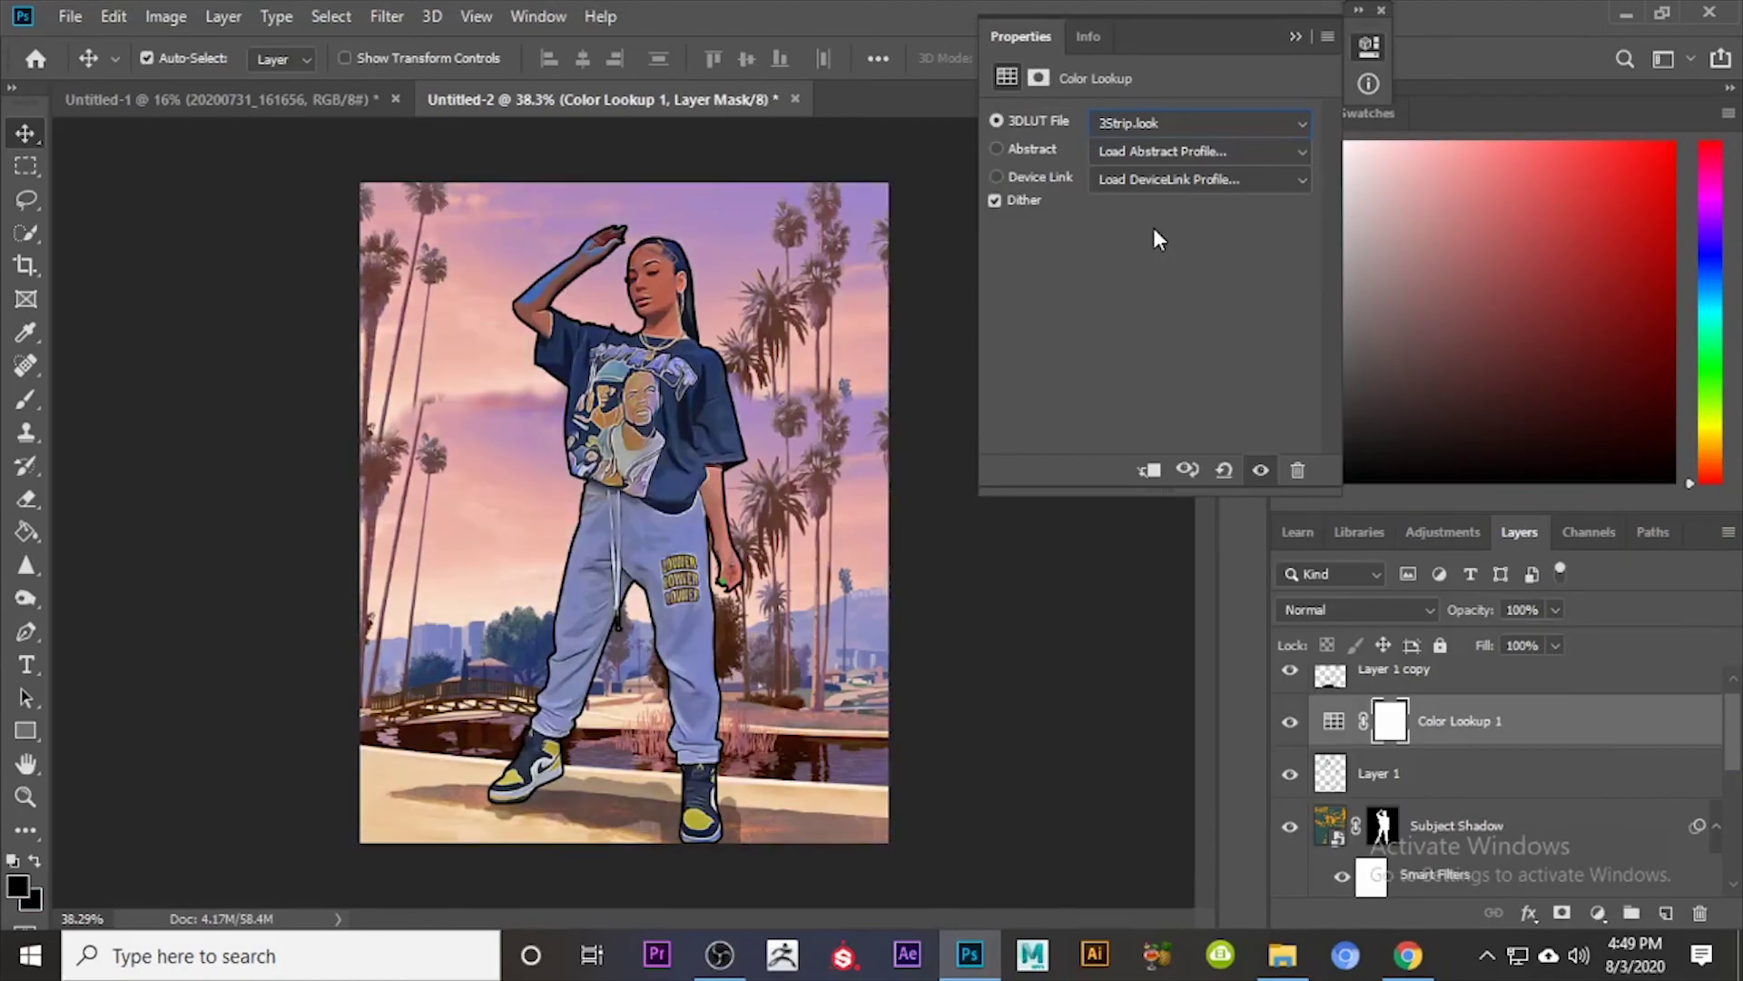
pyautogui.press('Down')
pyautogui.press('Down')
pyautogui.press('Down')
pyautogui.press('Down')
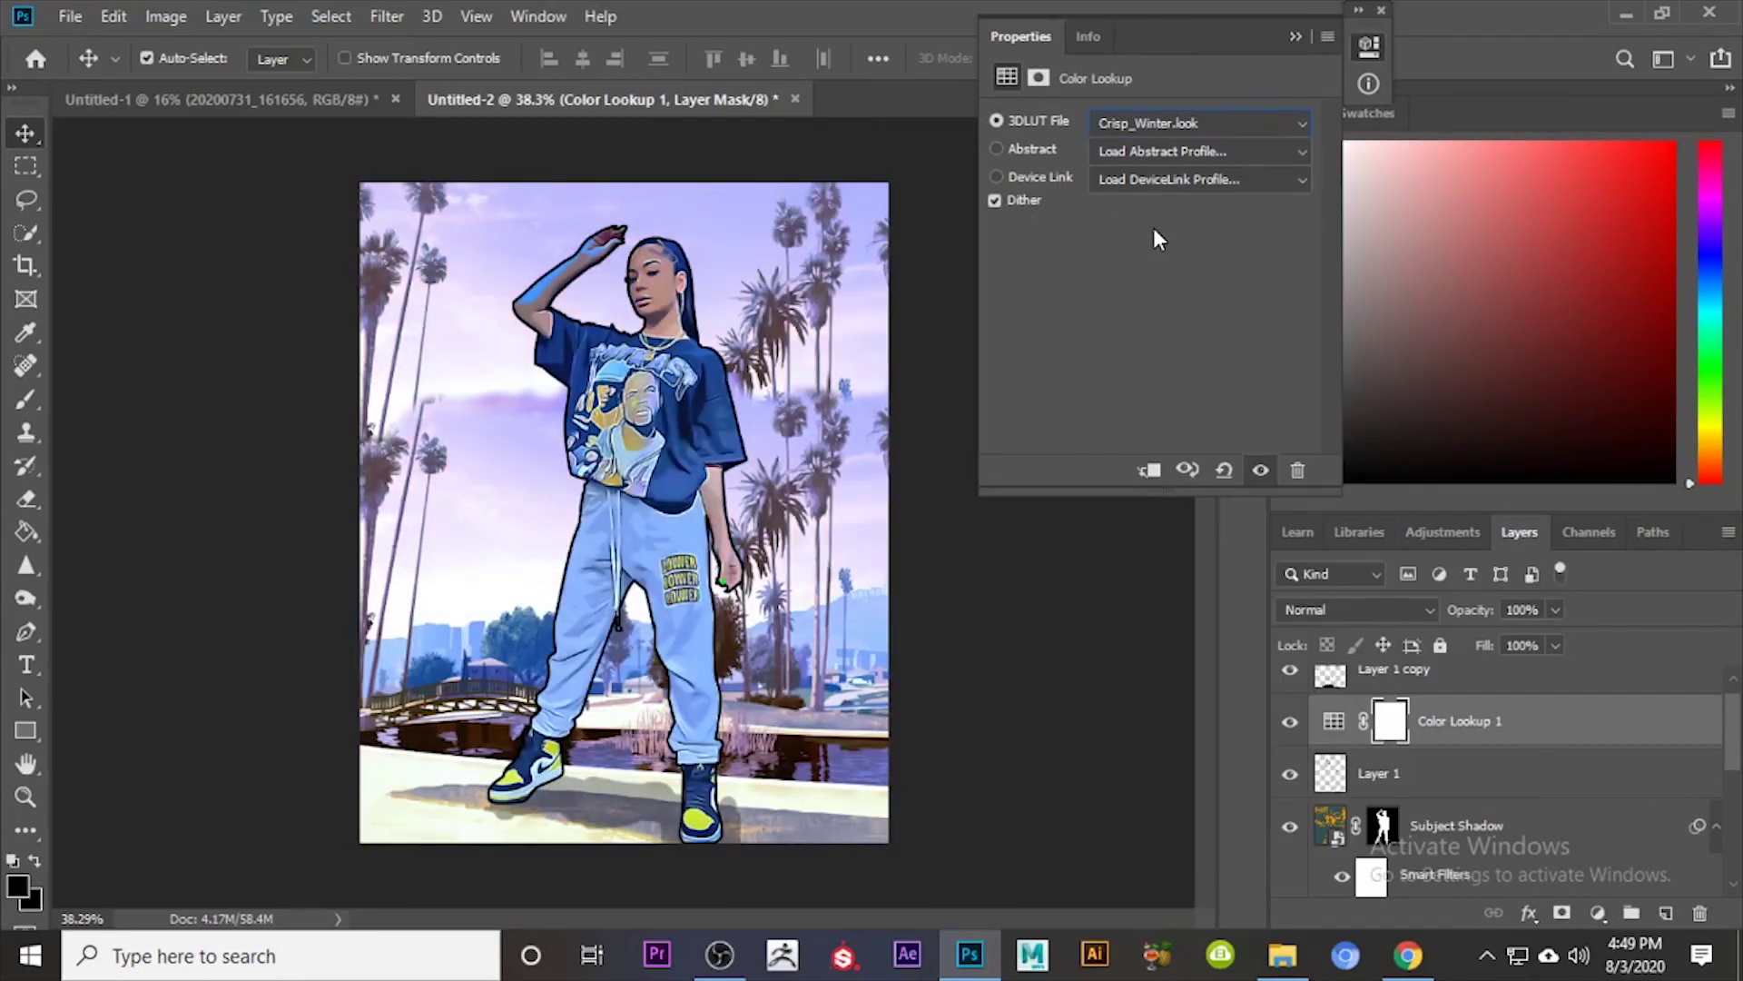
pyautogui.press('Down')
pyautogui.press('Down')
pyautogui.press('Down')
pyautogui.press('Down')
pyautogui.press('Down')
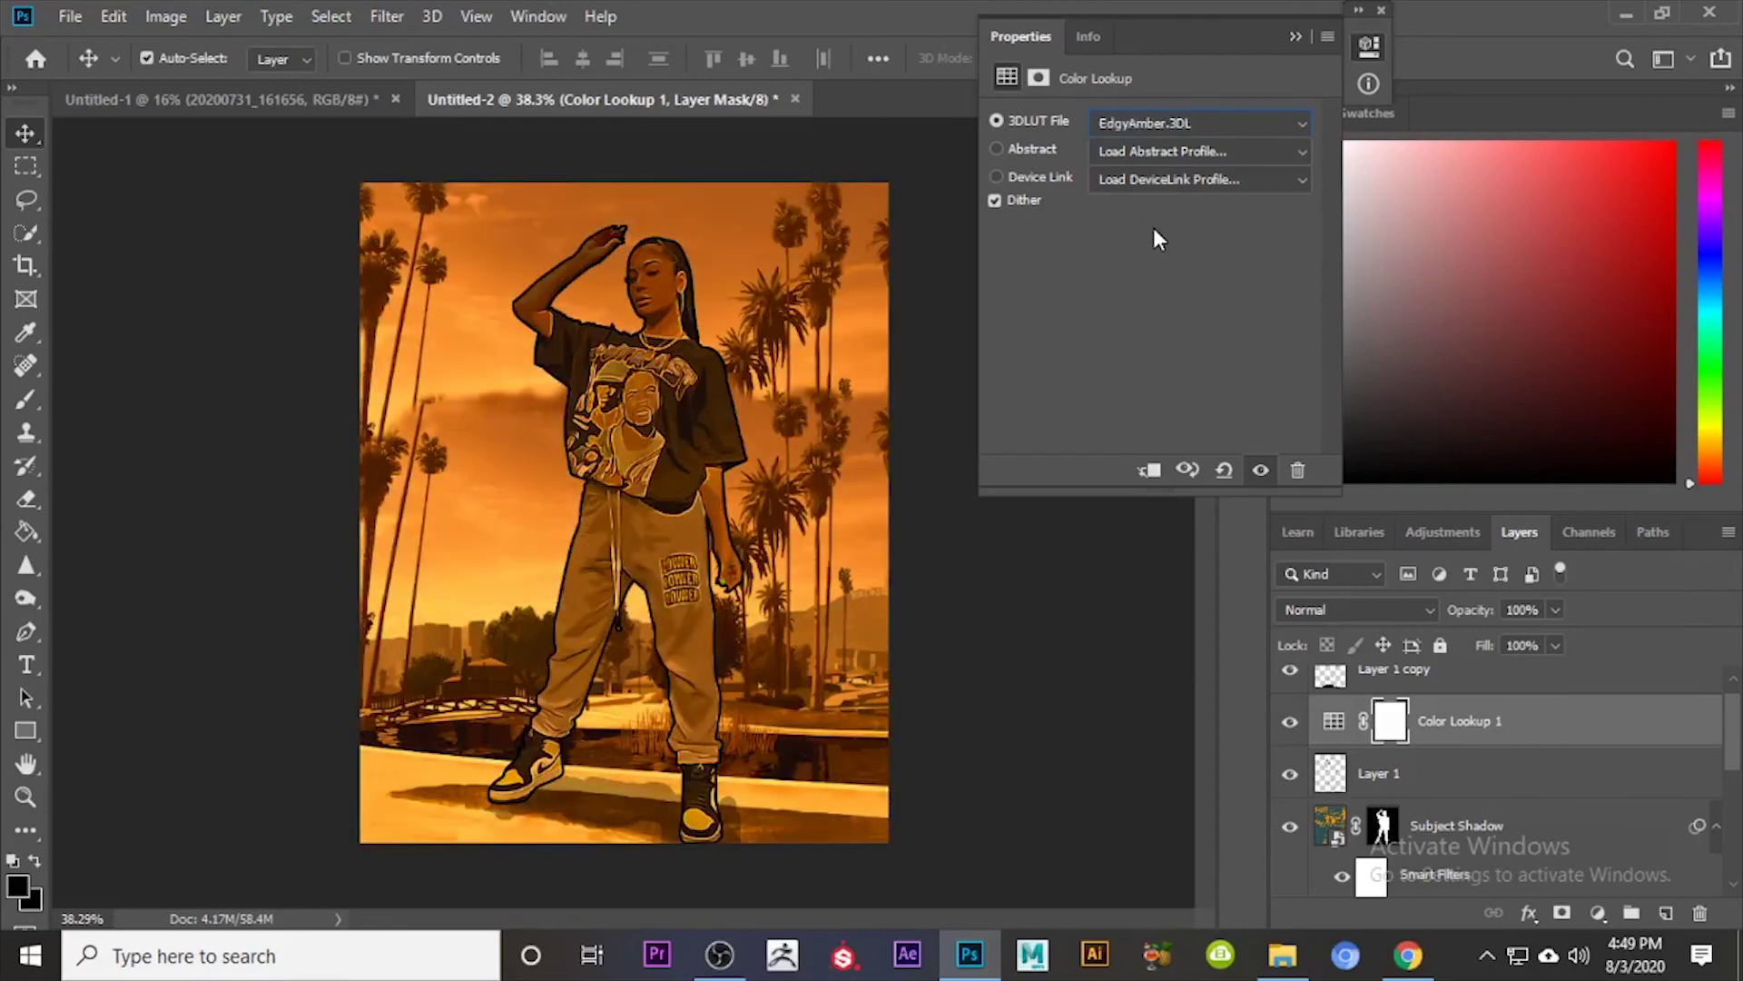
pyautogui.press('Down')
pyautogui.press('Up')
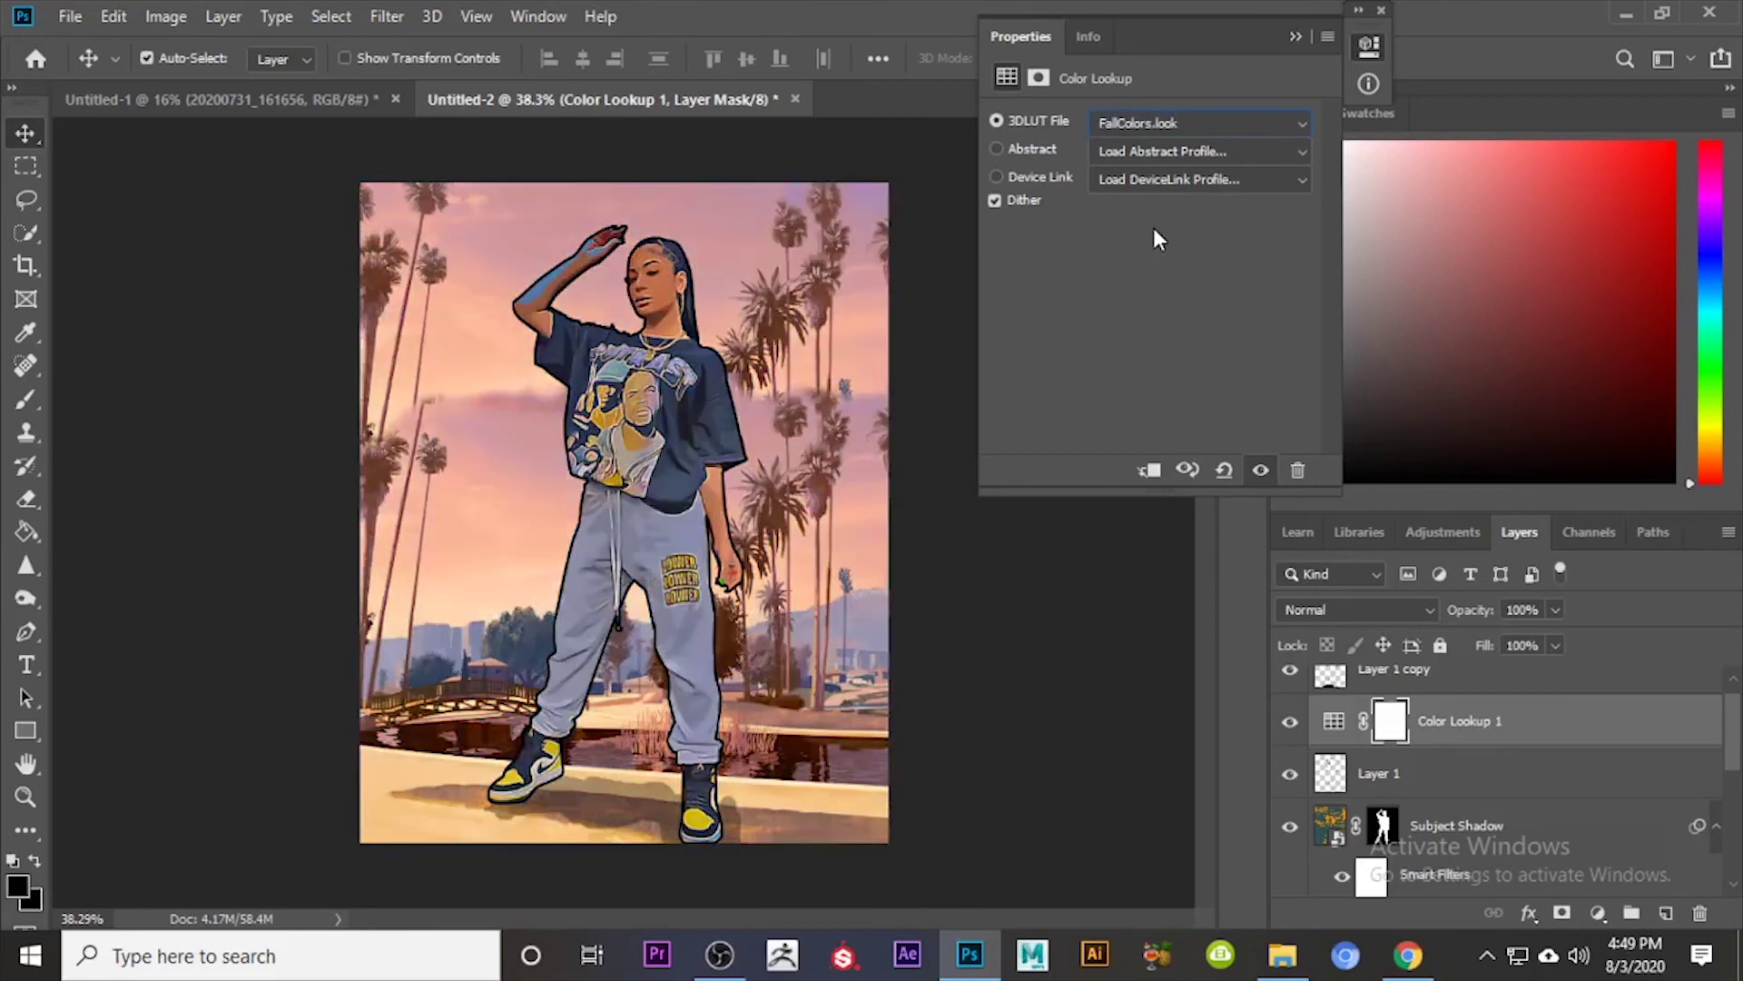
pyautogui.press('Down')
pyautogui.press('Down')
pyautogui.press('Down')
pyautogui.press('Down')
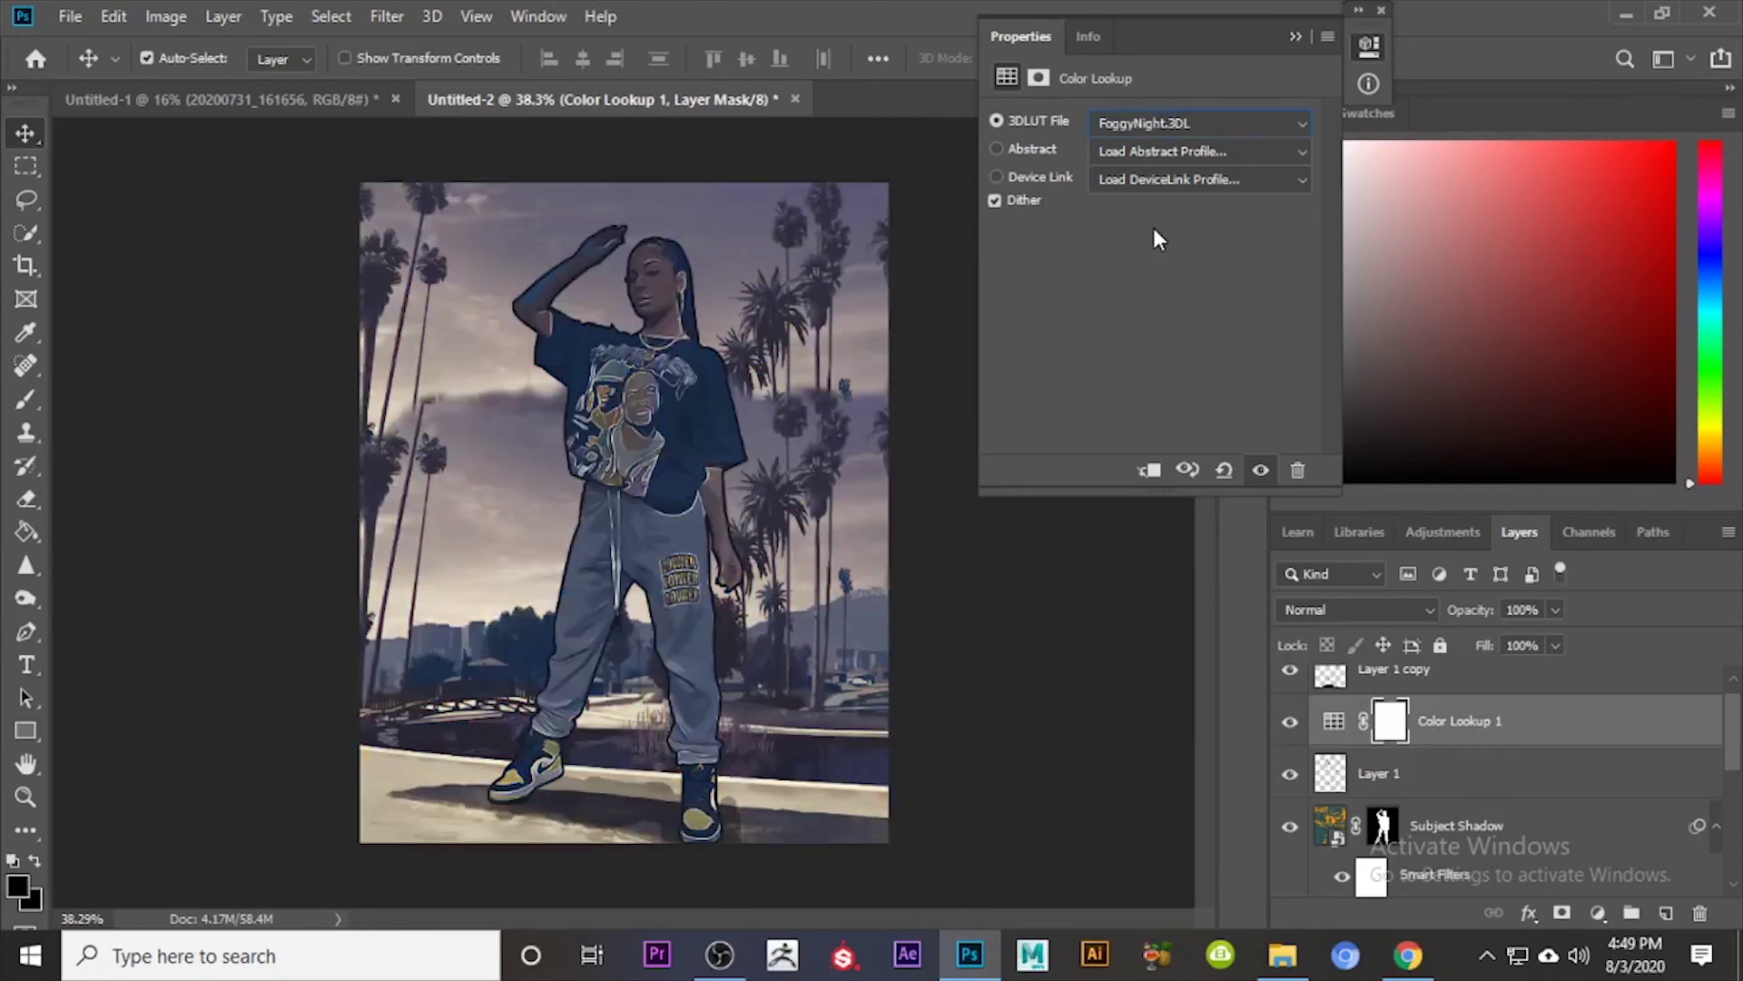
pyautogui.press('Down')
pyautogui.press('Up')
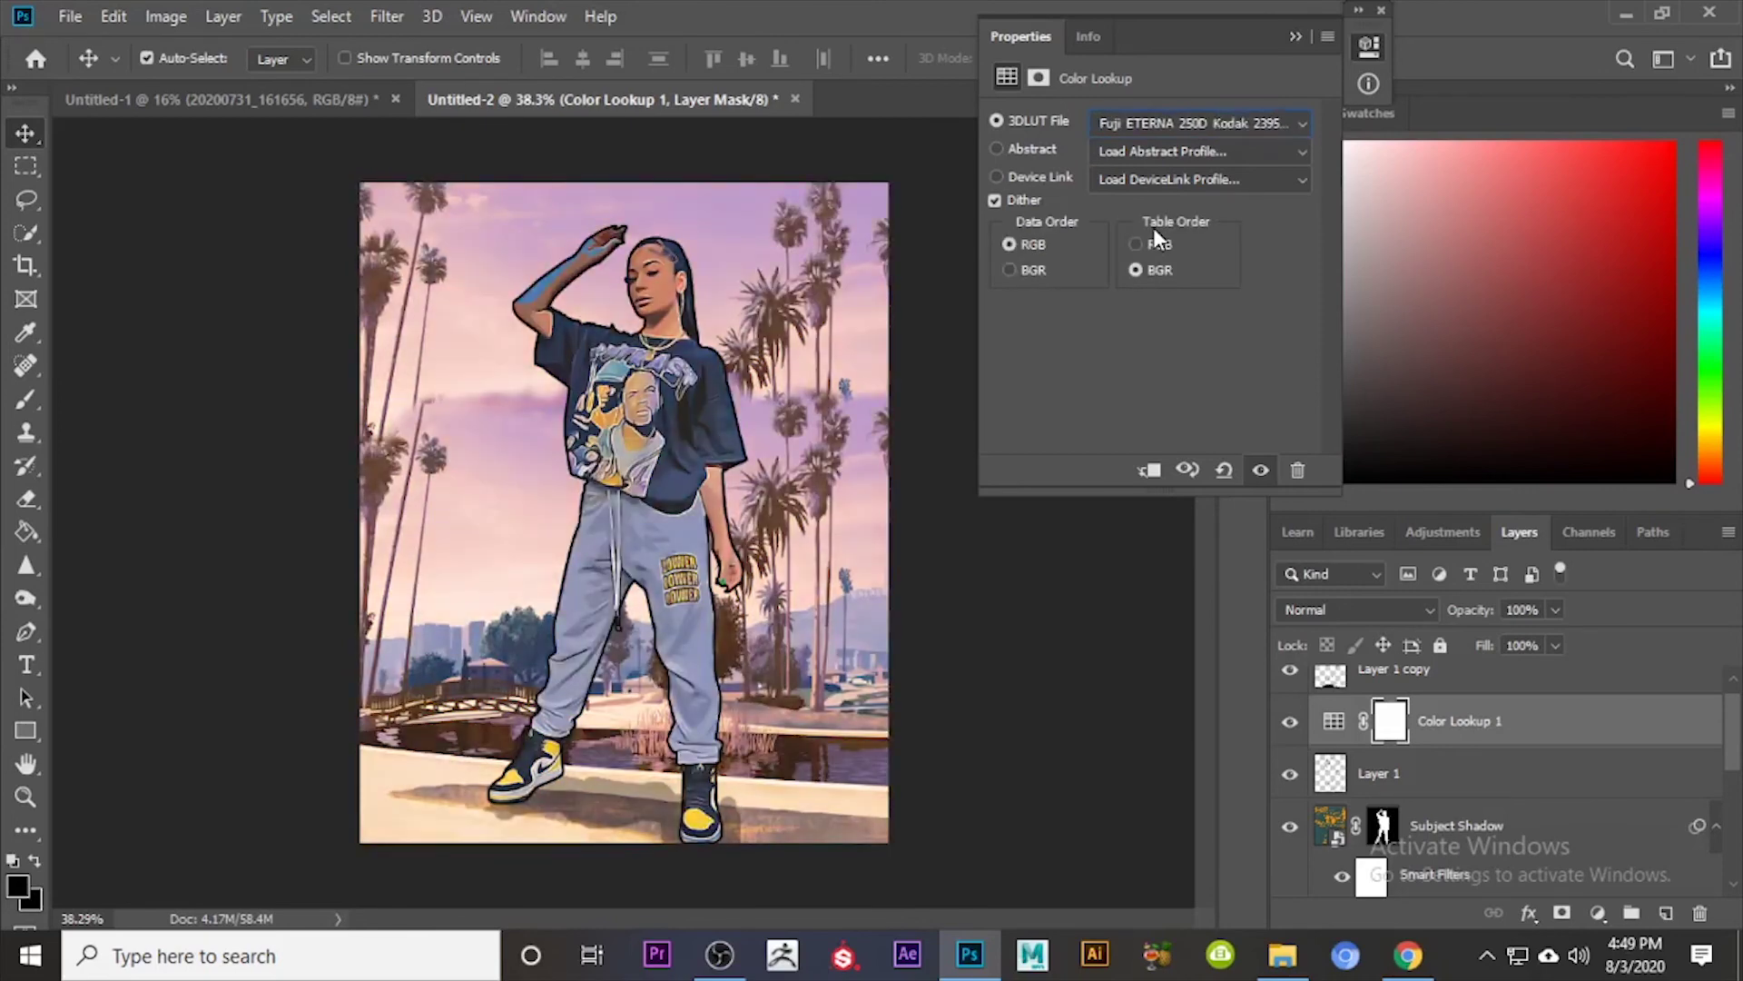
pyautogui.click(1296, 36)
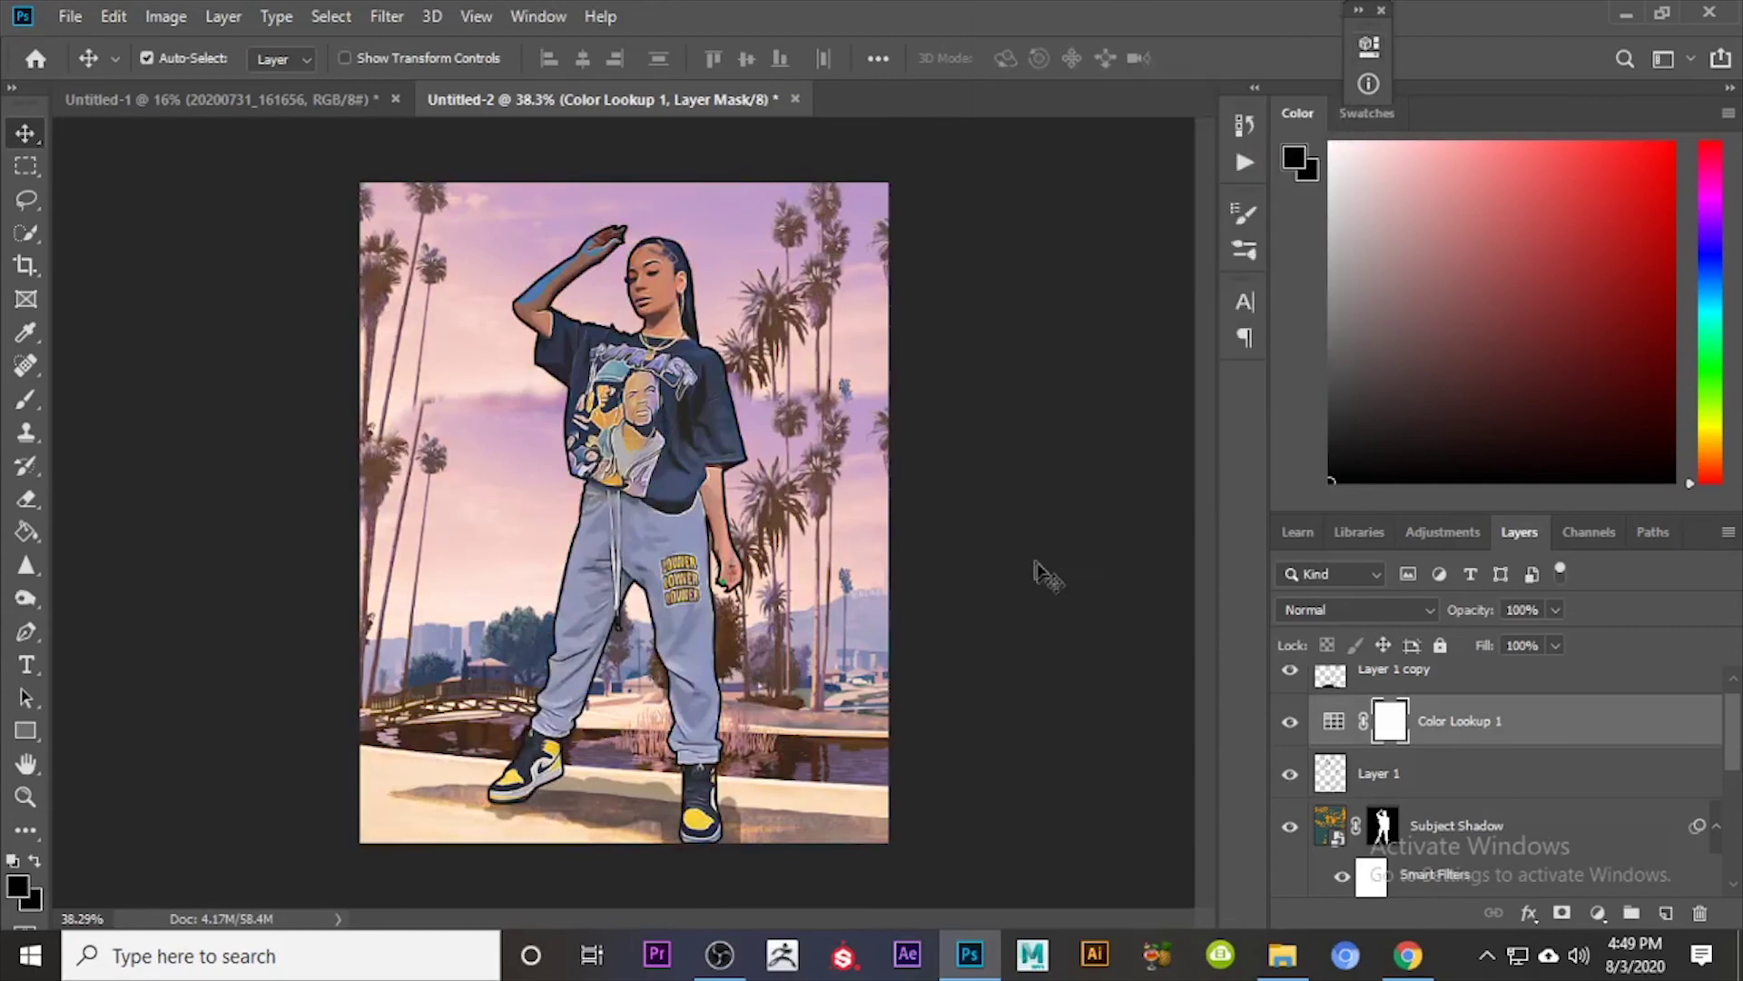
pyautogui.click(1040, 581)
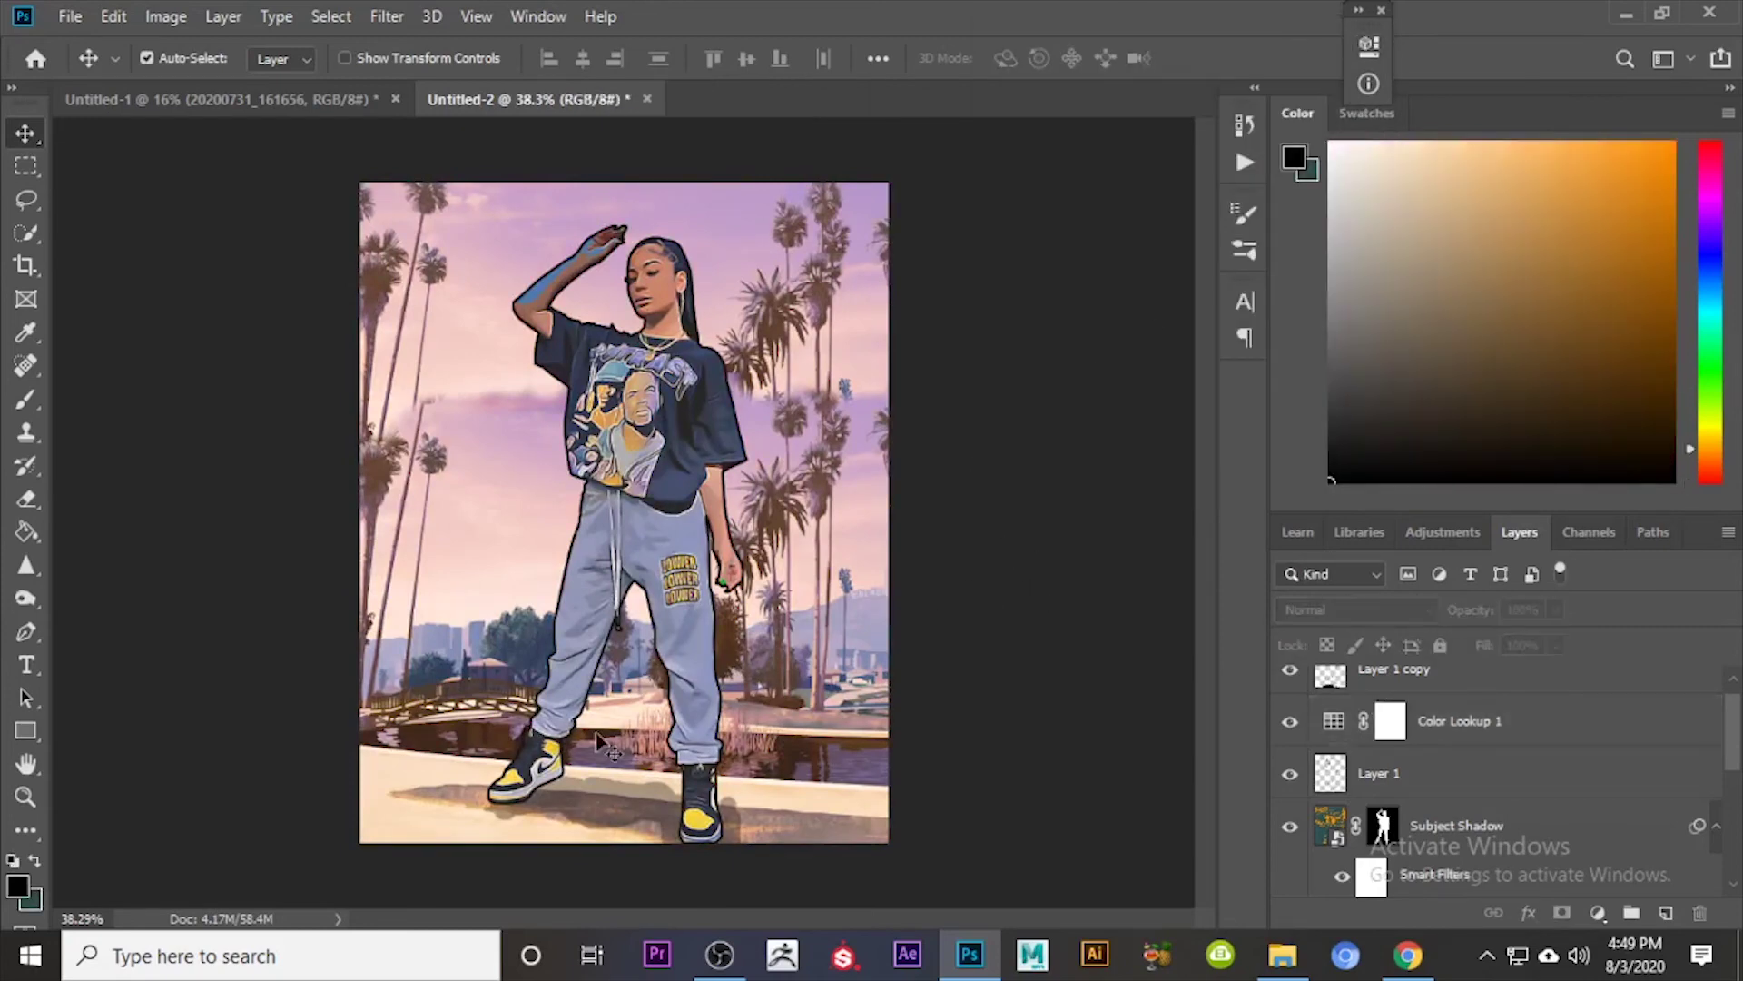
pyautogui.moveTo(573, 796)
pyautogui.mouseDown()
pyautogui.moveTo(825, 784)
pyautogui.moveTo(831, 754)
pyautogui.moveTo(810, 755)
pyautogui.moveTo(990, 755)
pyautogui.moveTo(972, 778)
pyautogui.moveTo(1003, 765)
pyautogui.mouseUp()
pyautogui.moveTo(400, 637); pyautogui.dragTo(397, 835)
pyautogui.click(125, 15)
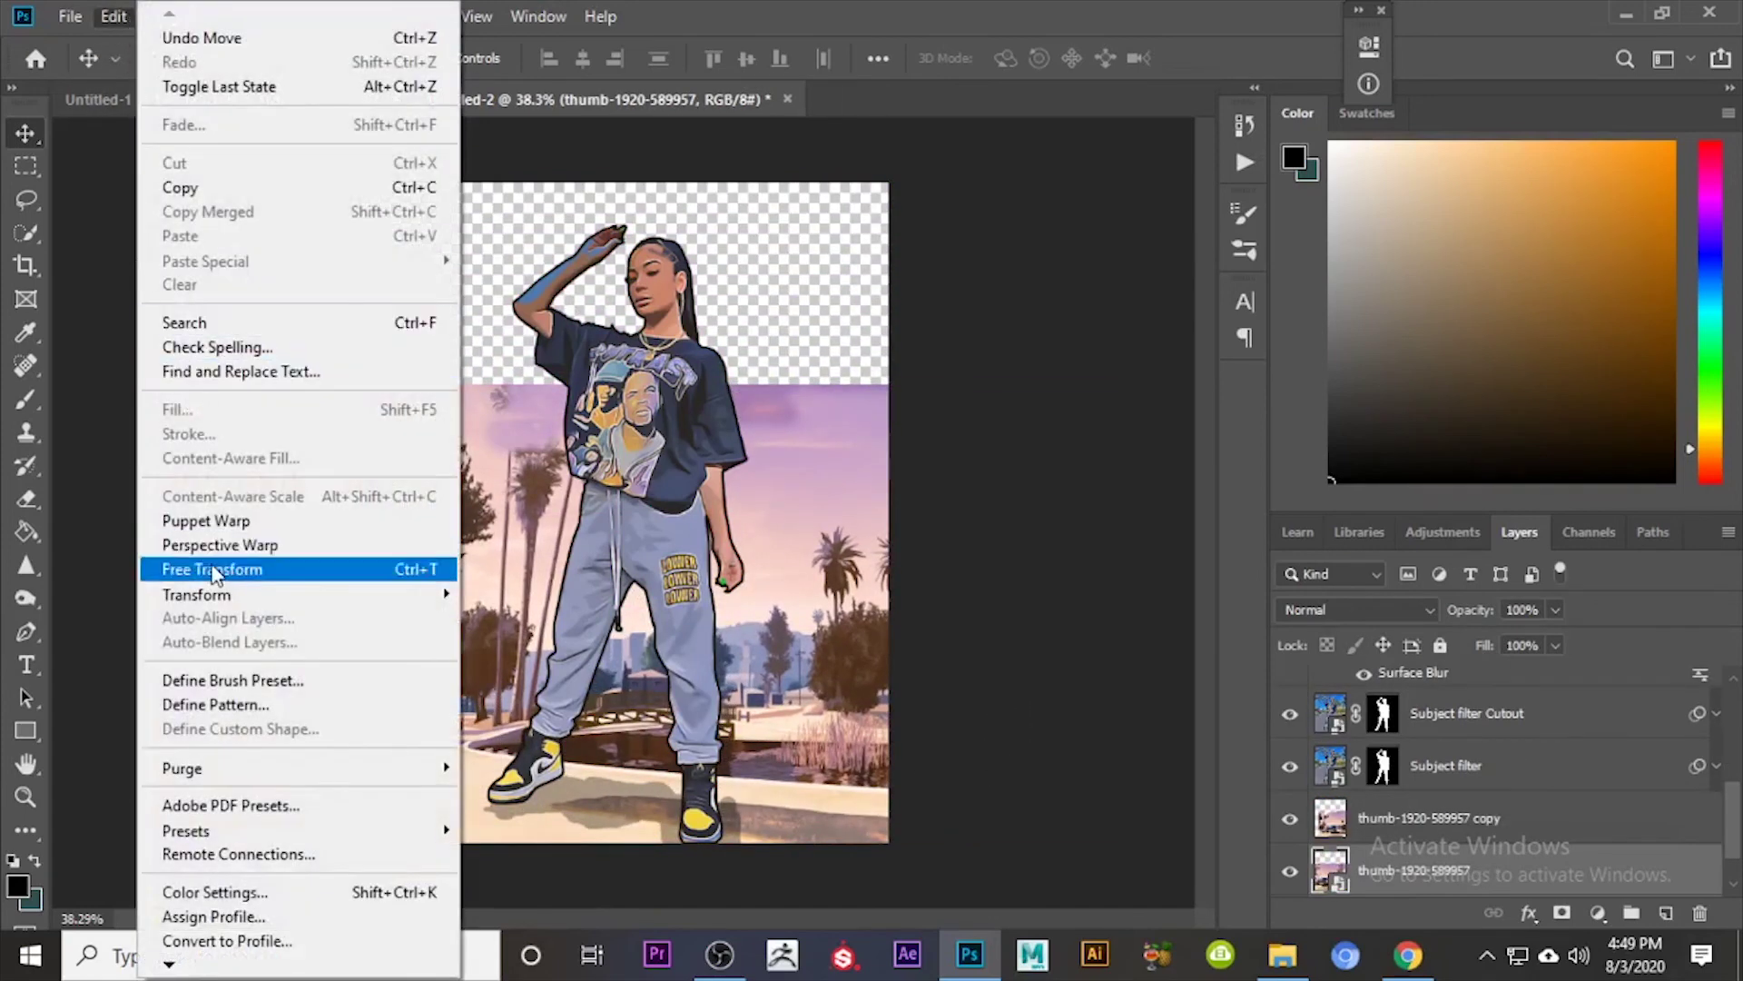
pyautogui.moveTo(214, 597)
pyautogui.click(528, 641)
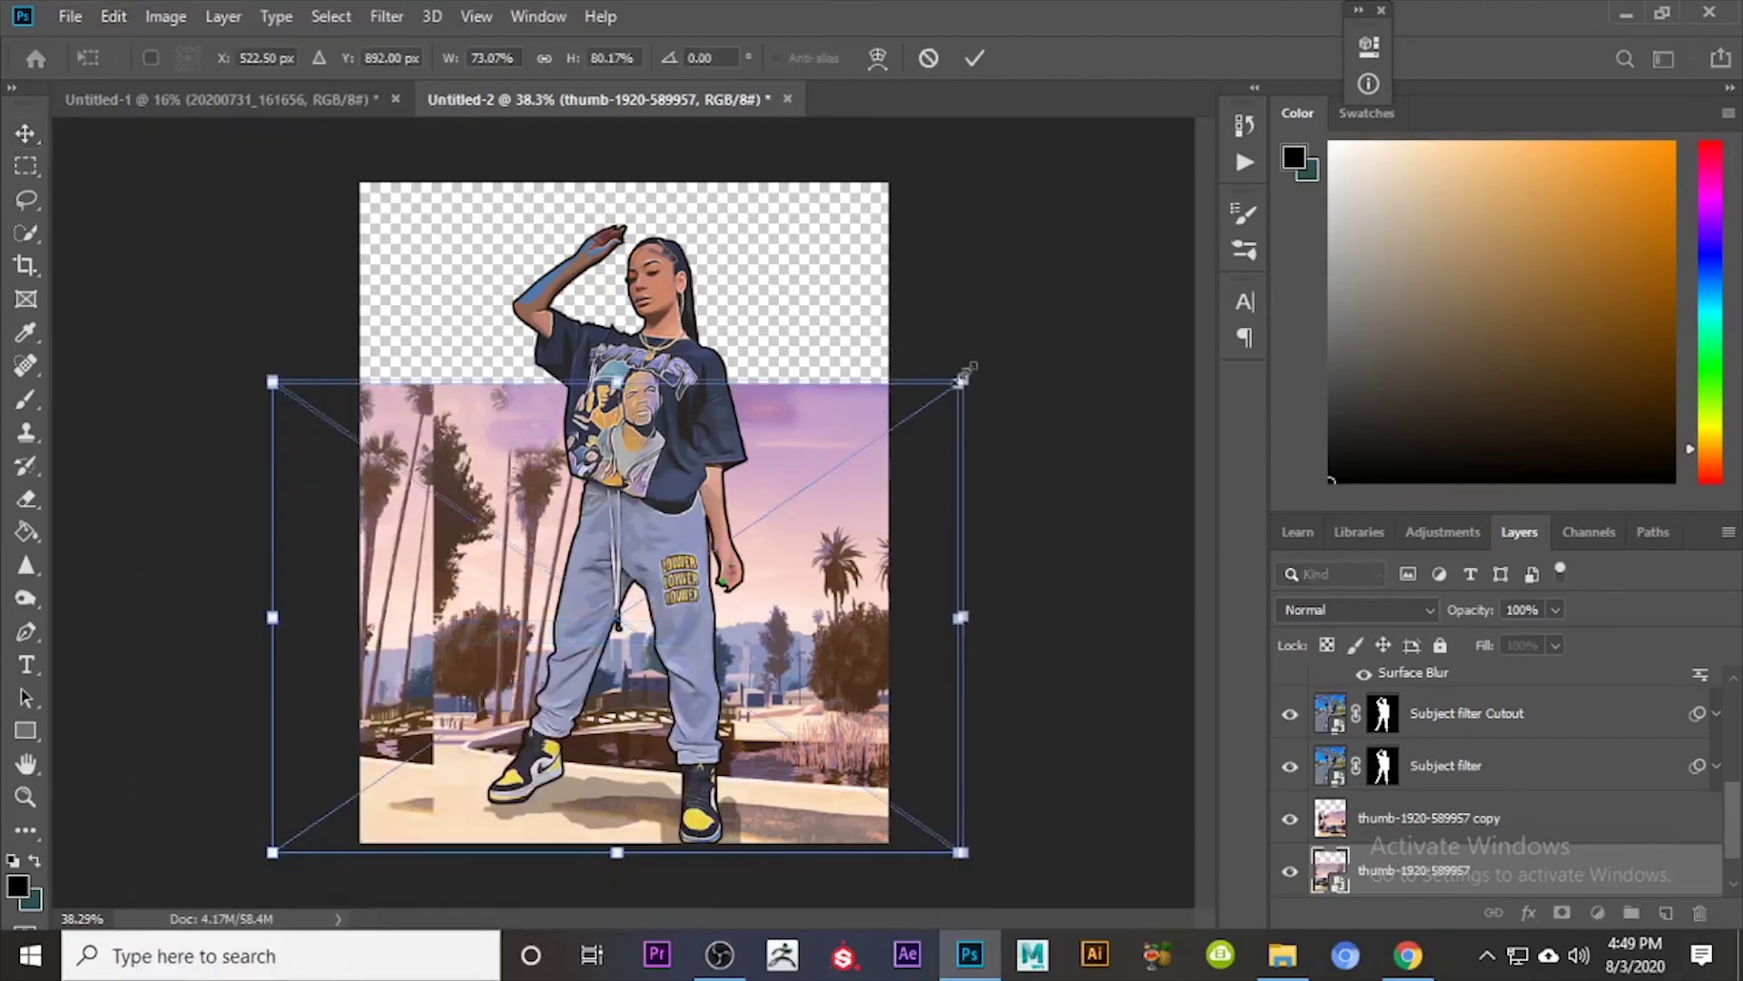
pyautogui.moveTo(960, 377); pyautogui.dragTo(1245, 129)
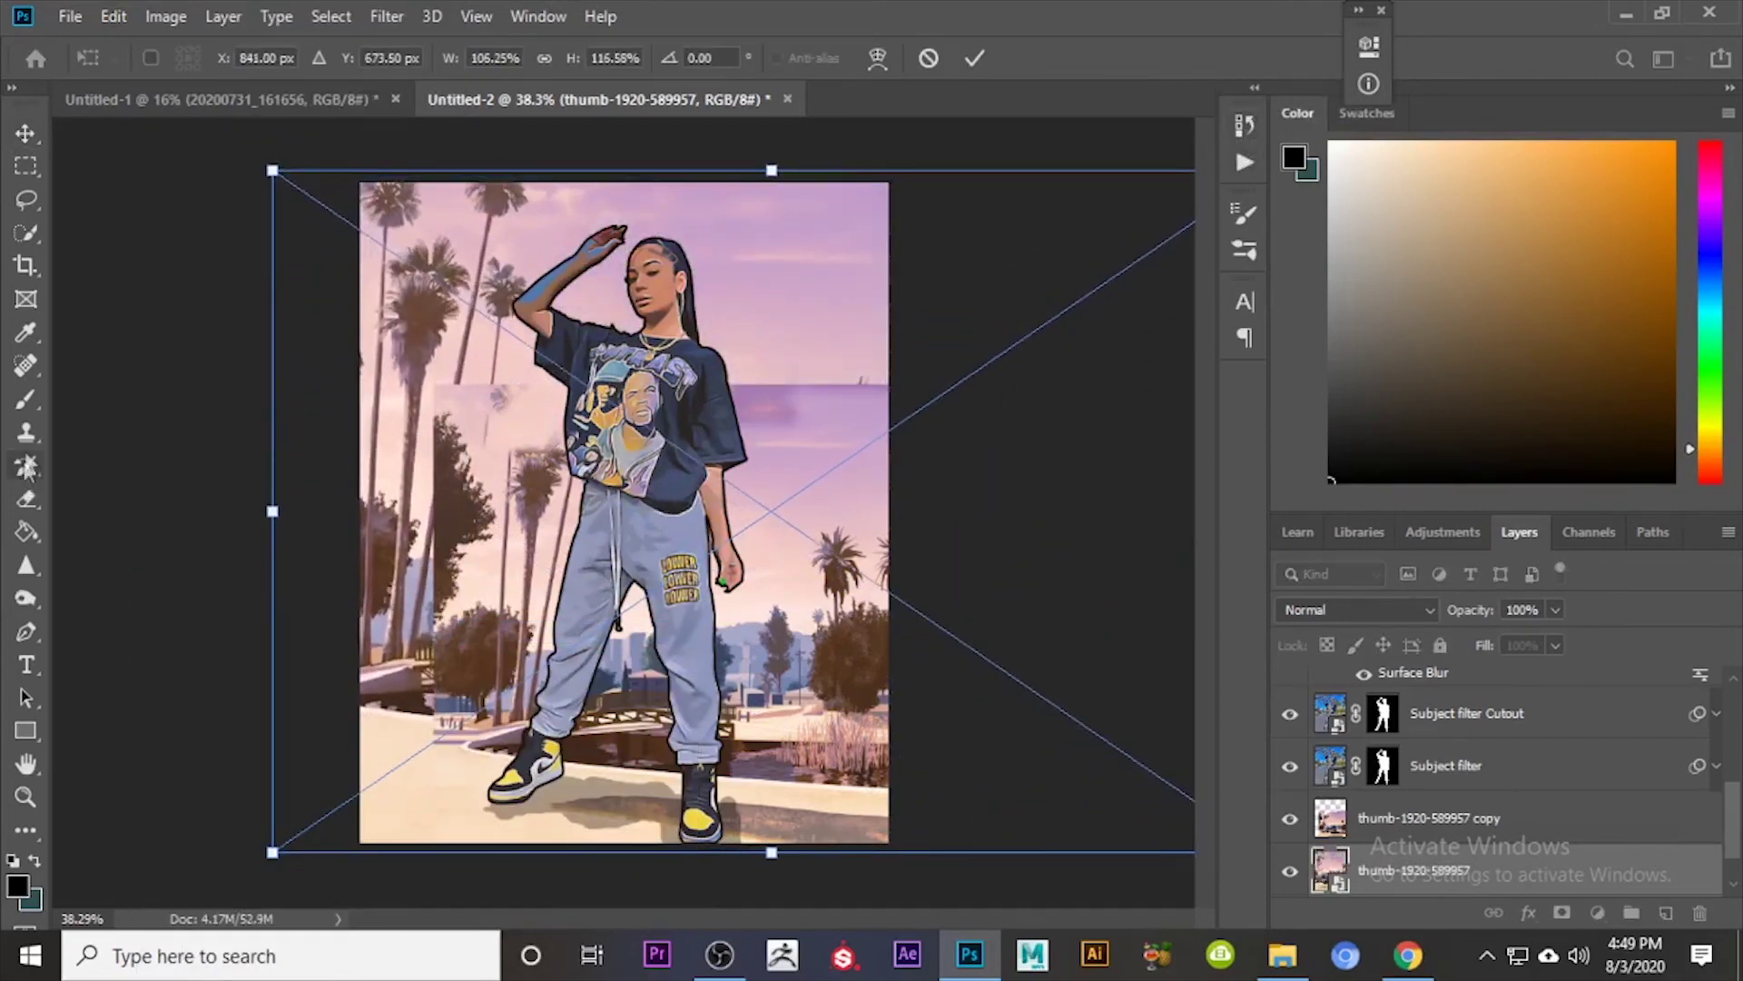
pyautogui.click(1446, 831)
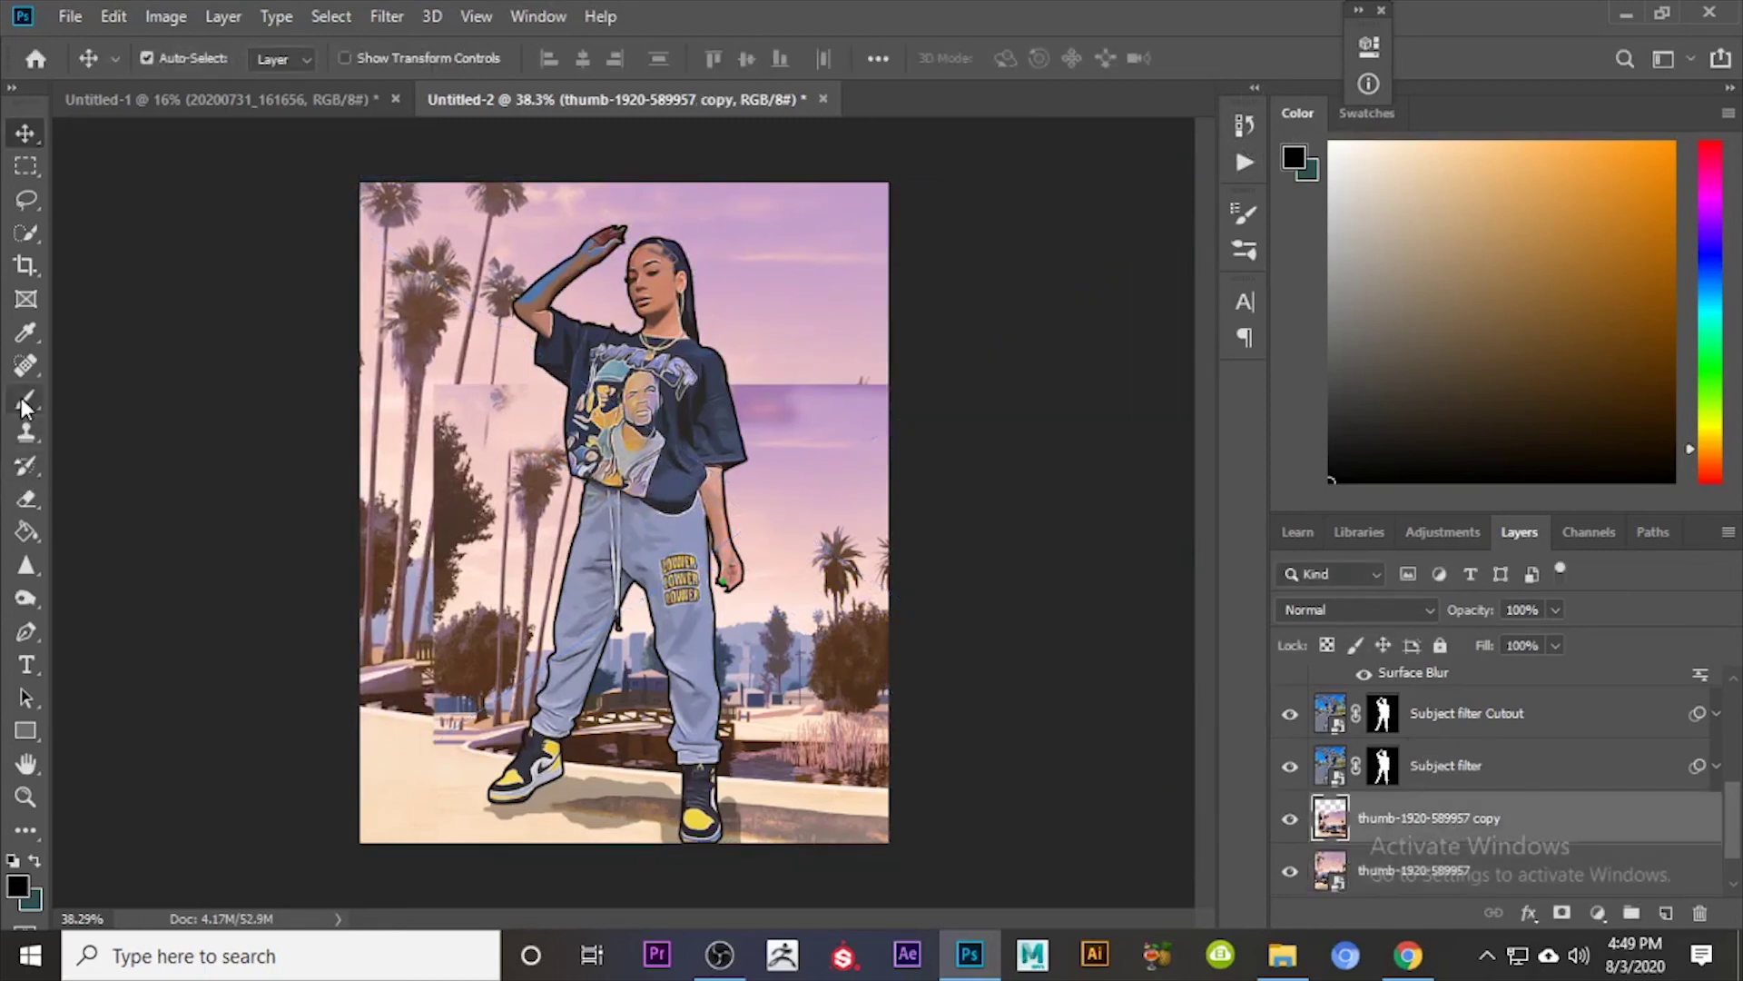
# Step: Clone sky over the tree tops left of the woman's shirt with the Clone Stamp
pyautogui.click(26, 433)
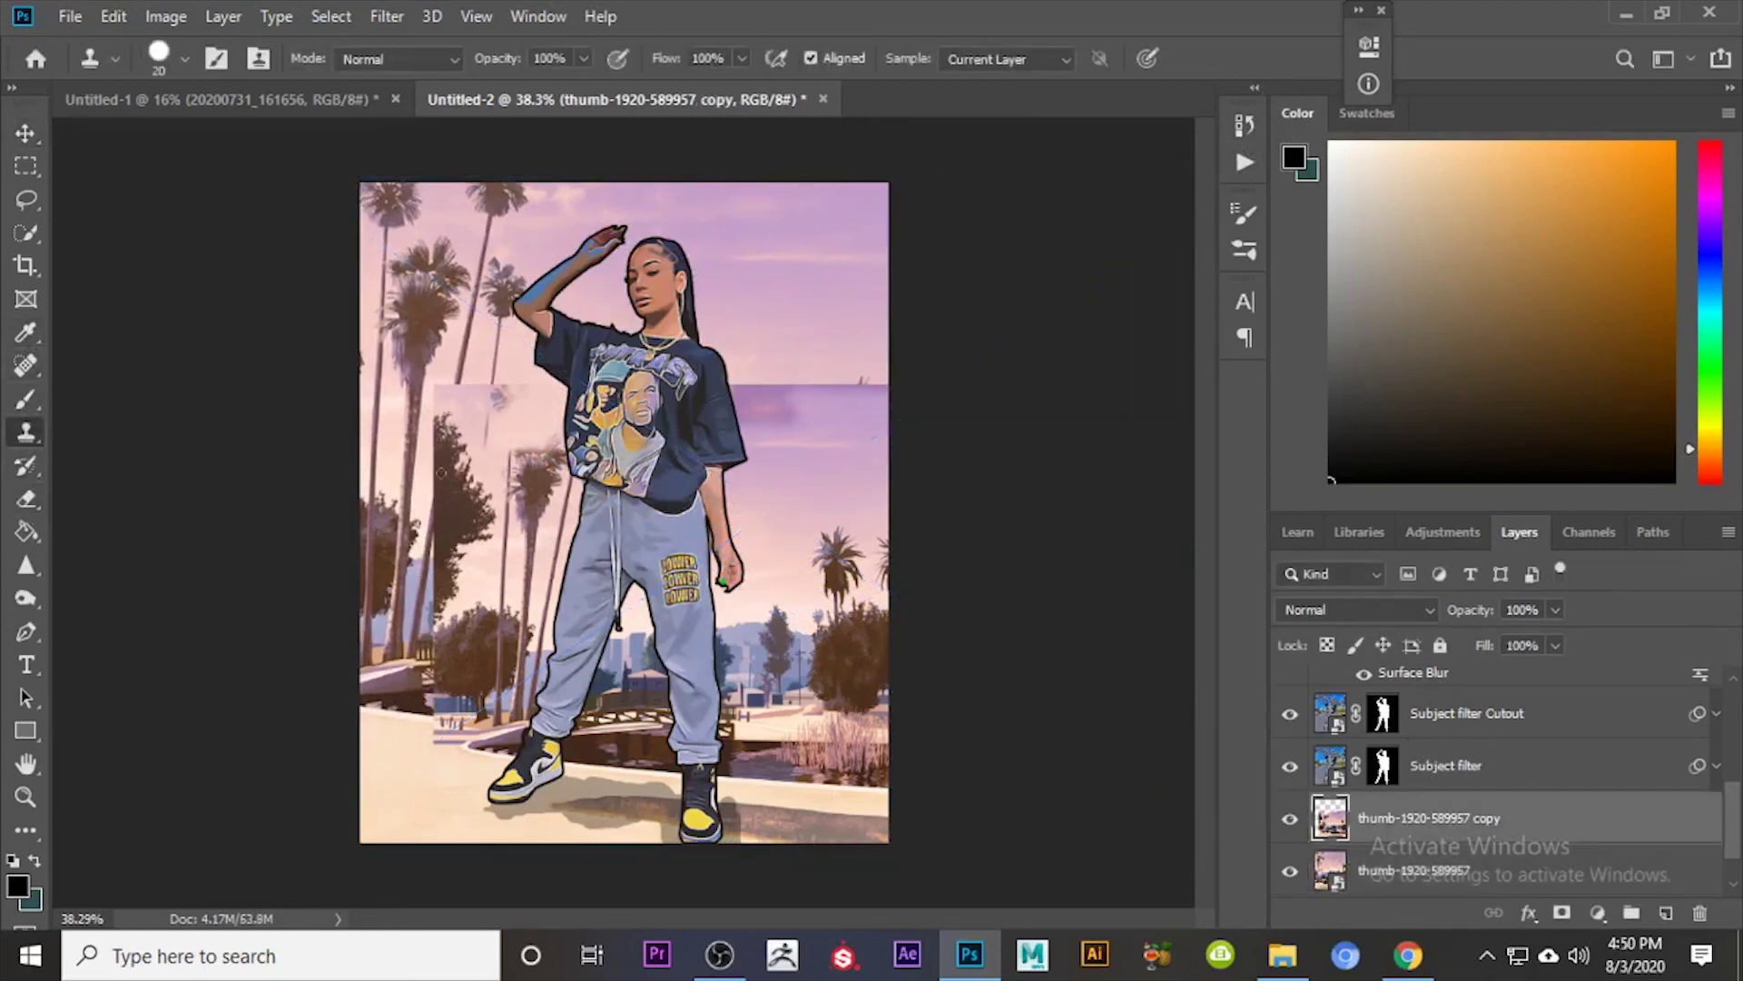
pyautogui.click(20, 405)
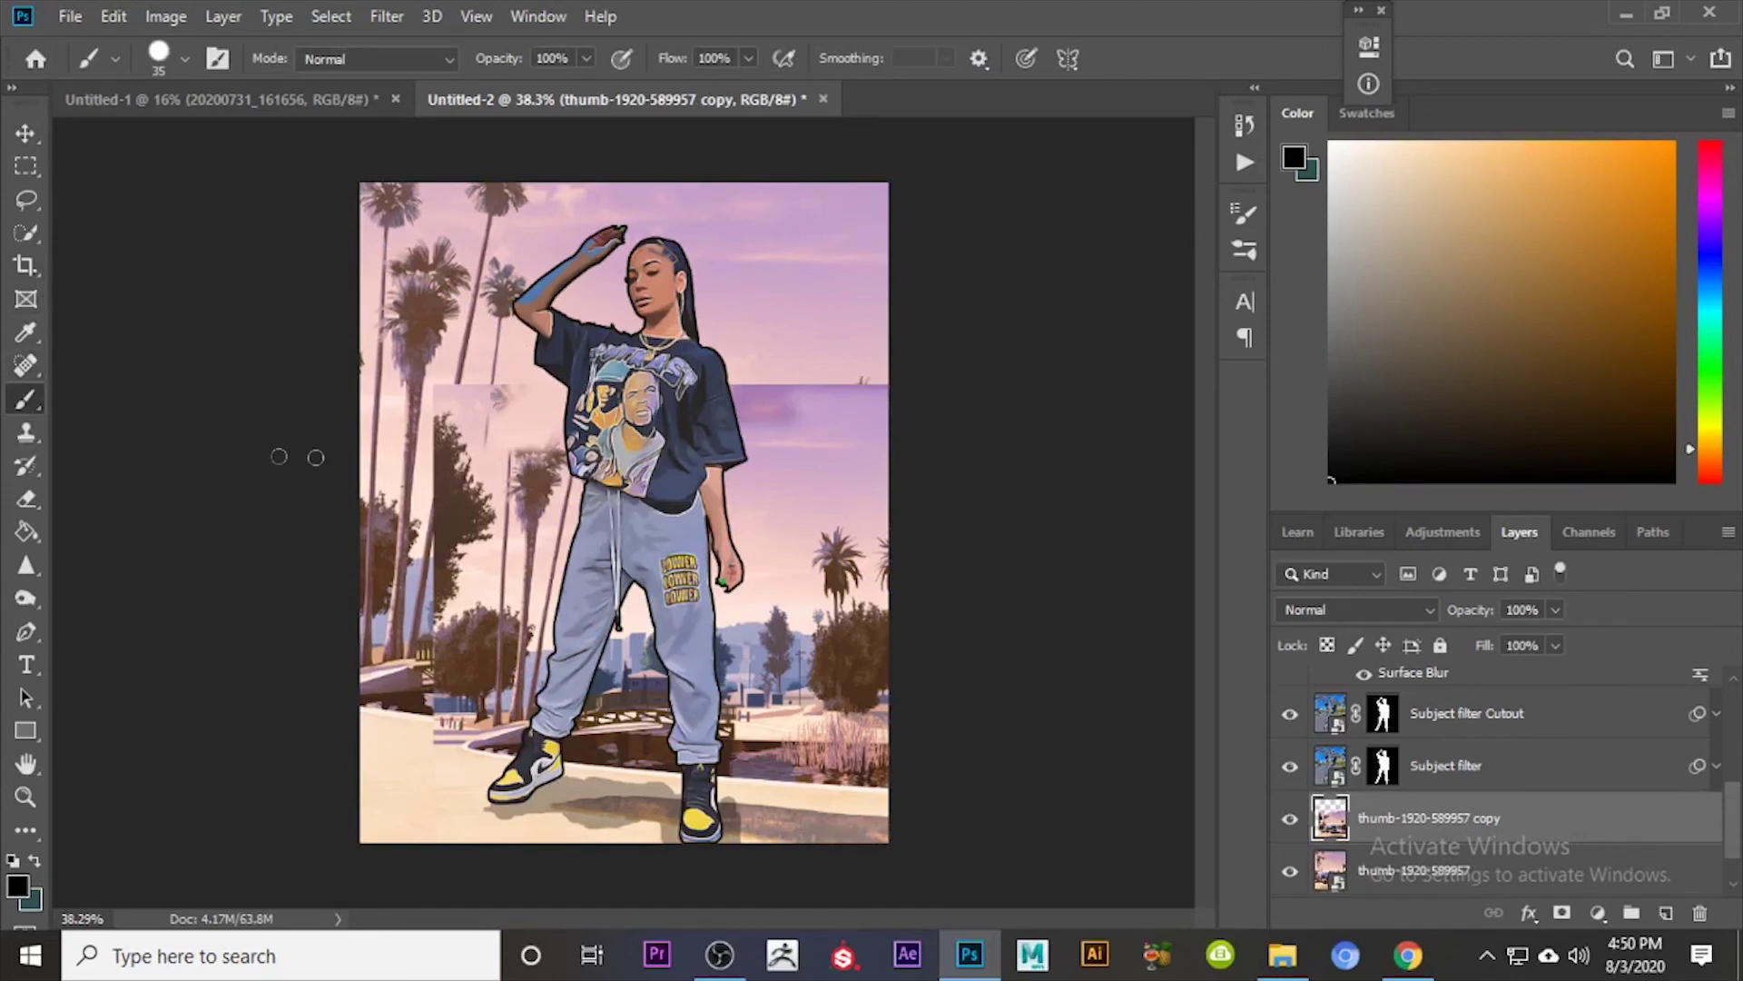
pyautogui.moveTo(31, 433); pyautogui.dragTo(145, 439)
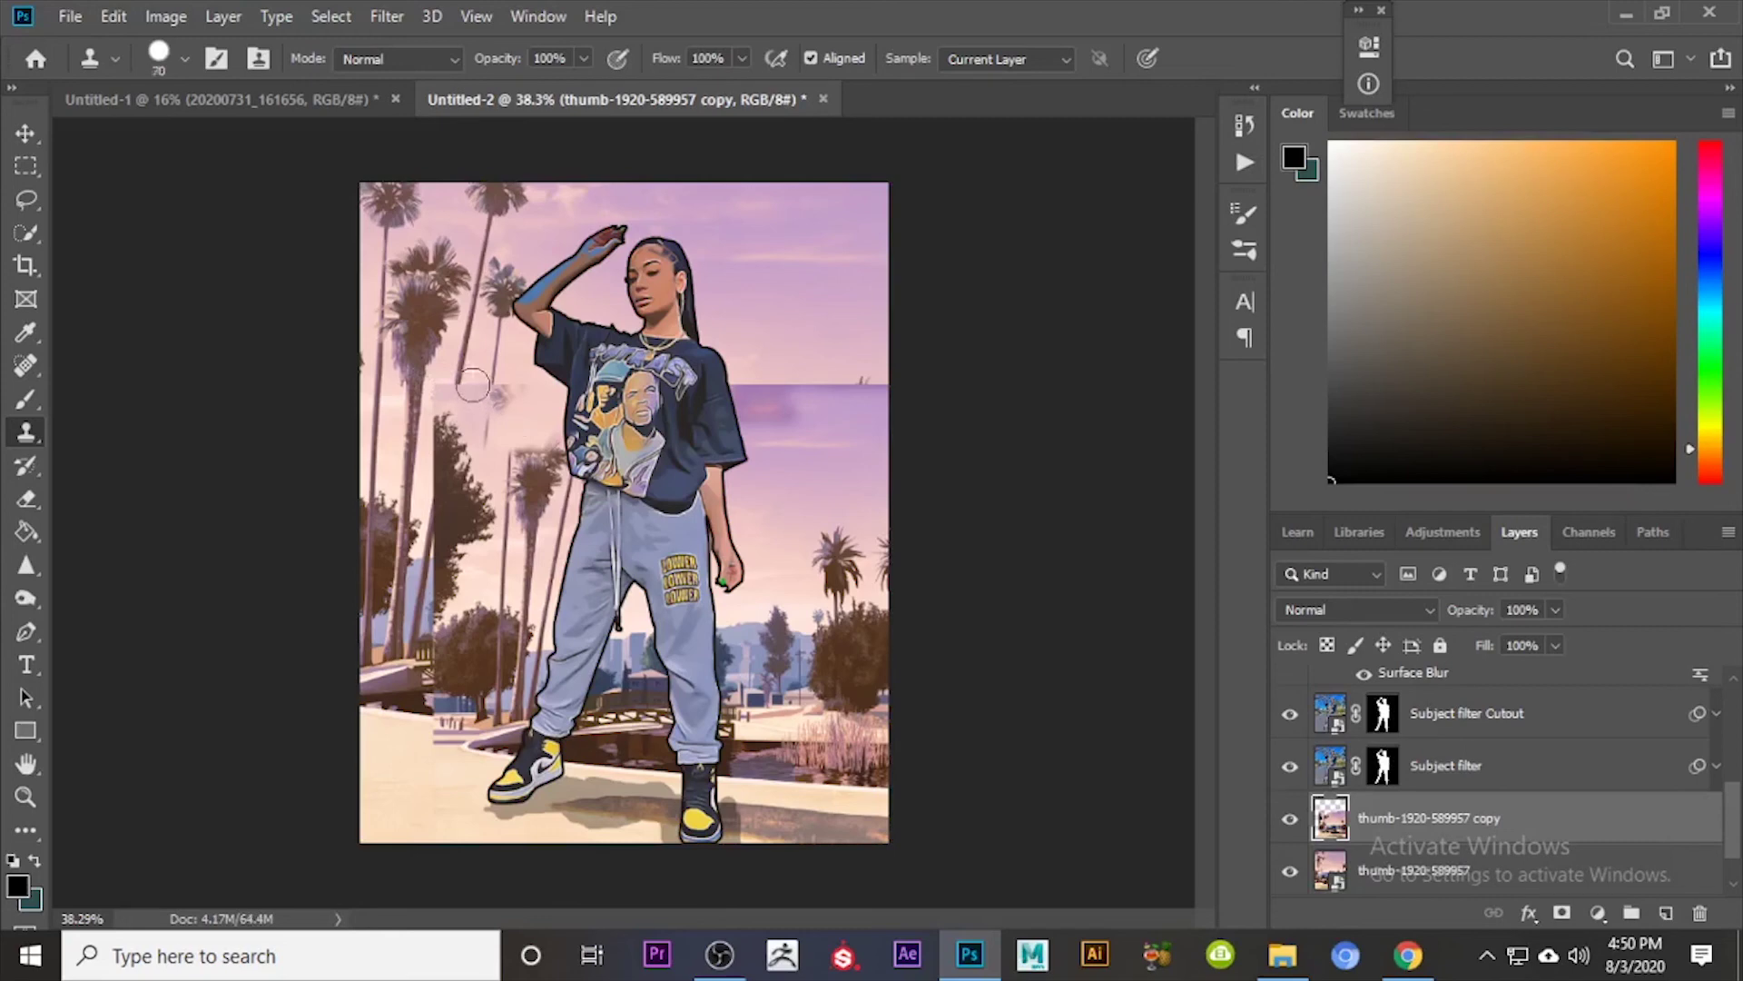
pyautogui.moveTo(473, 386)
pyautogui.mouseDown()
pyautogui.moveTo(345, 495)
pyautogui.moveTo(445, 425)
pyautogui.moveTo(397, 479)
pyautogui.mouseUp()
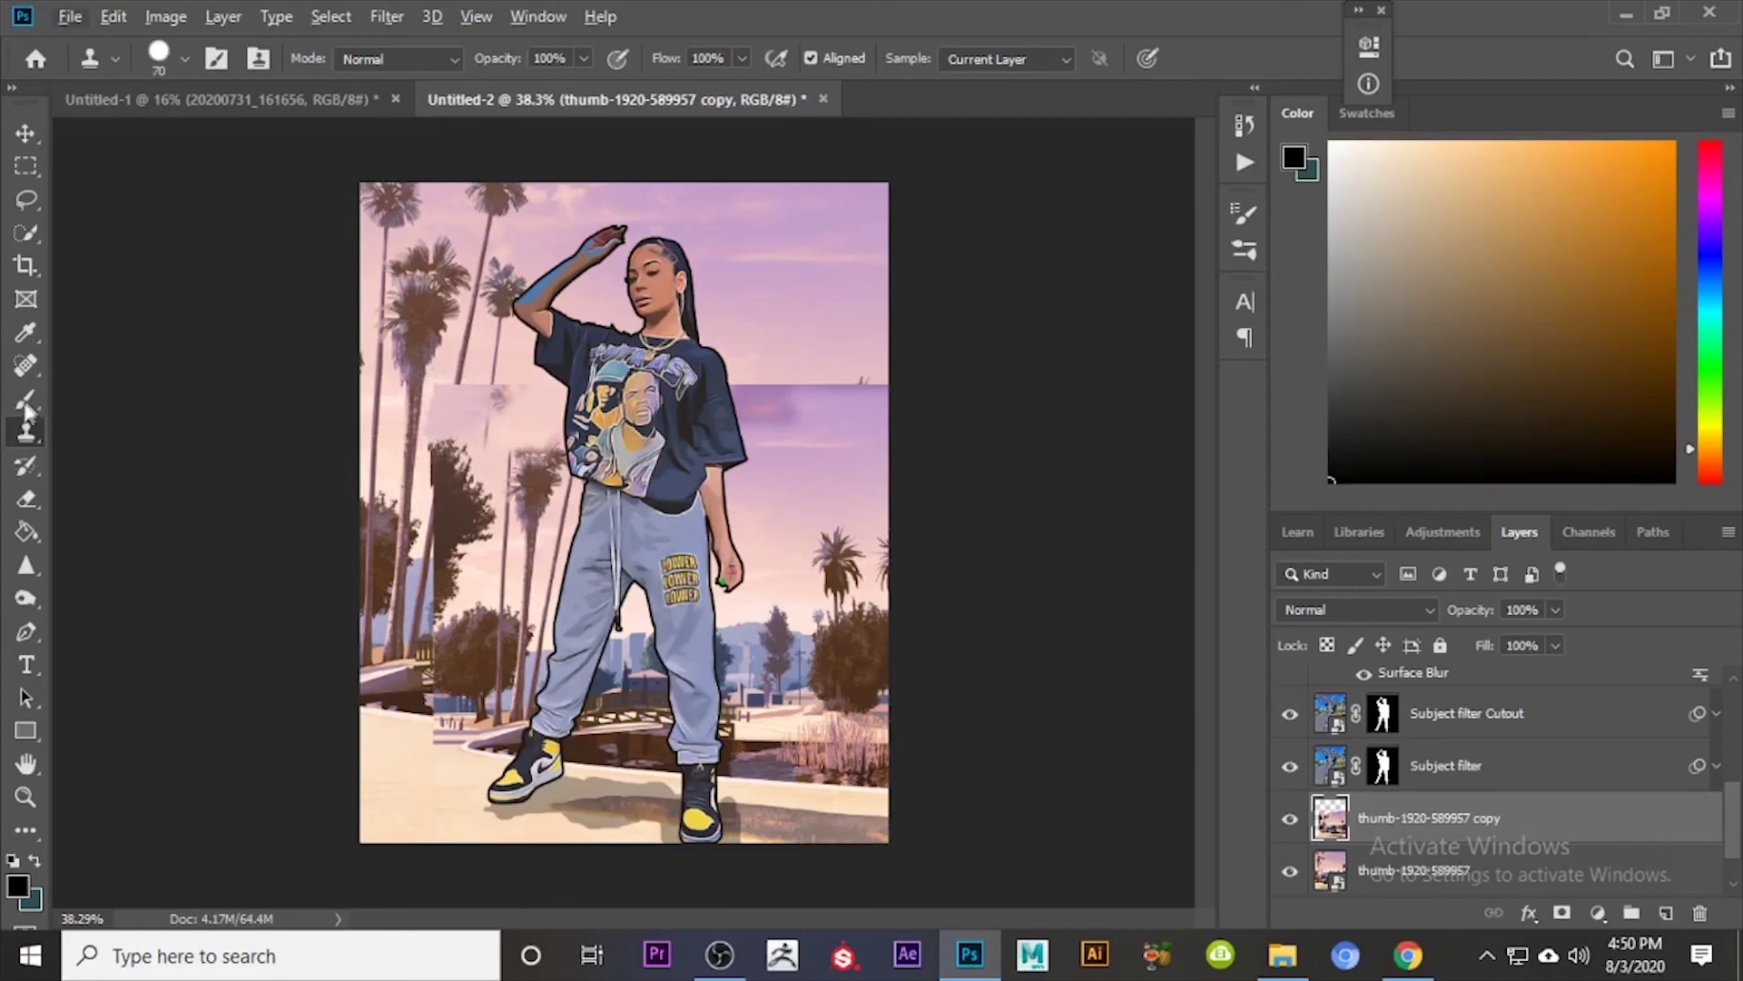
# Step: Erase the copy's mismatched sky, bridge and purple band patches on both sides of the figure
pyautogui.moveTo(26, 409); pyautogui.dragTo(26, 409)
pyautogui.click(26, 332)
pyautogui.click(25, 365)
pyautogui.moveTo(27, 333); pyautogui.dragTo(30, 334)
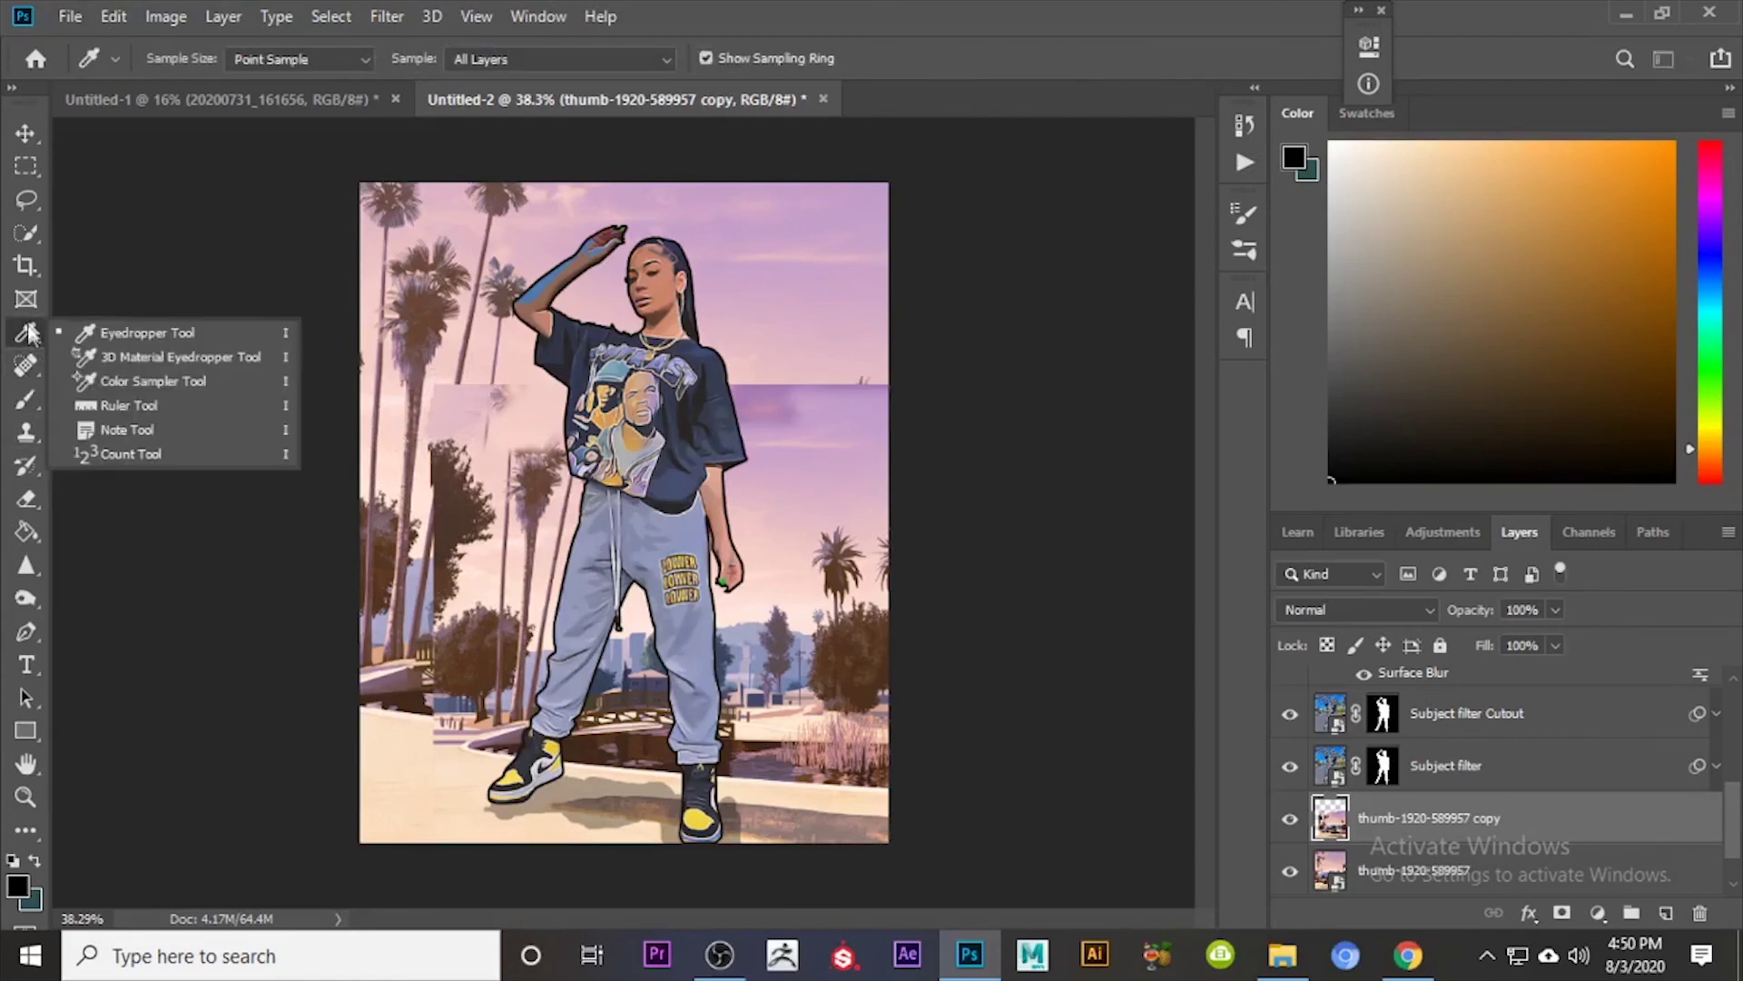
pyautogui.click(26, 498)
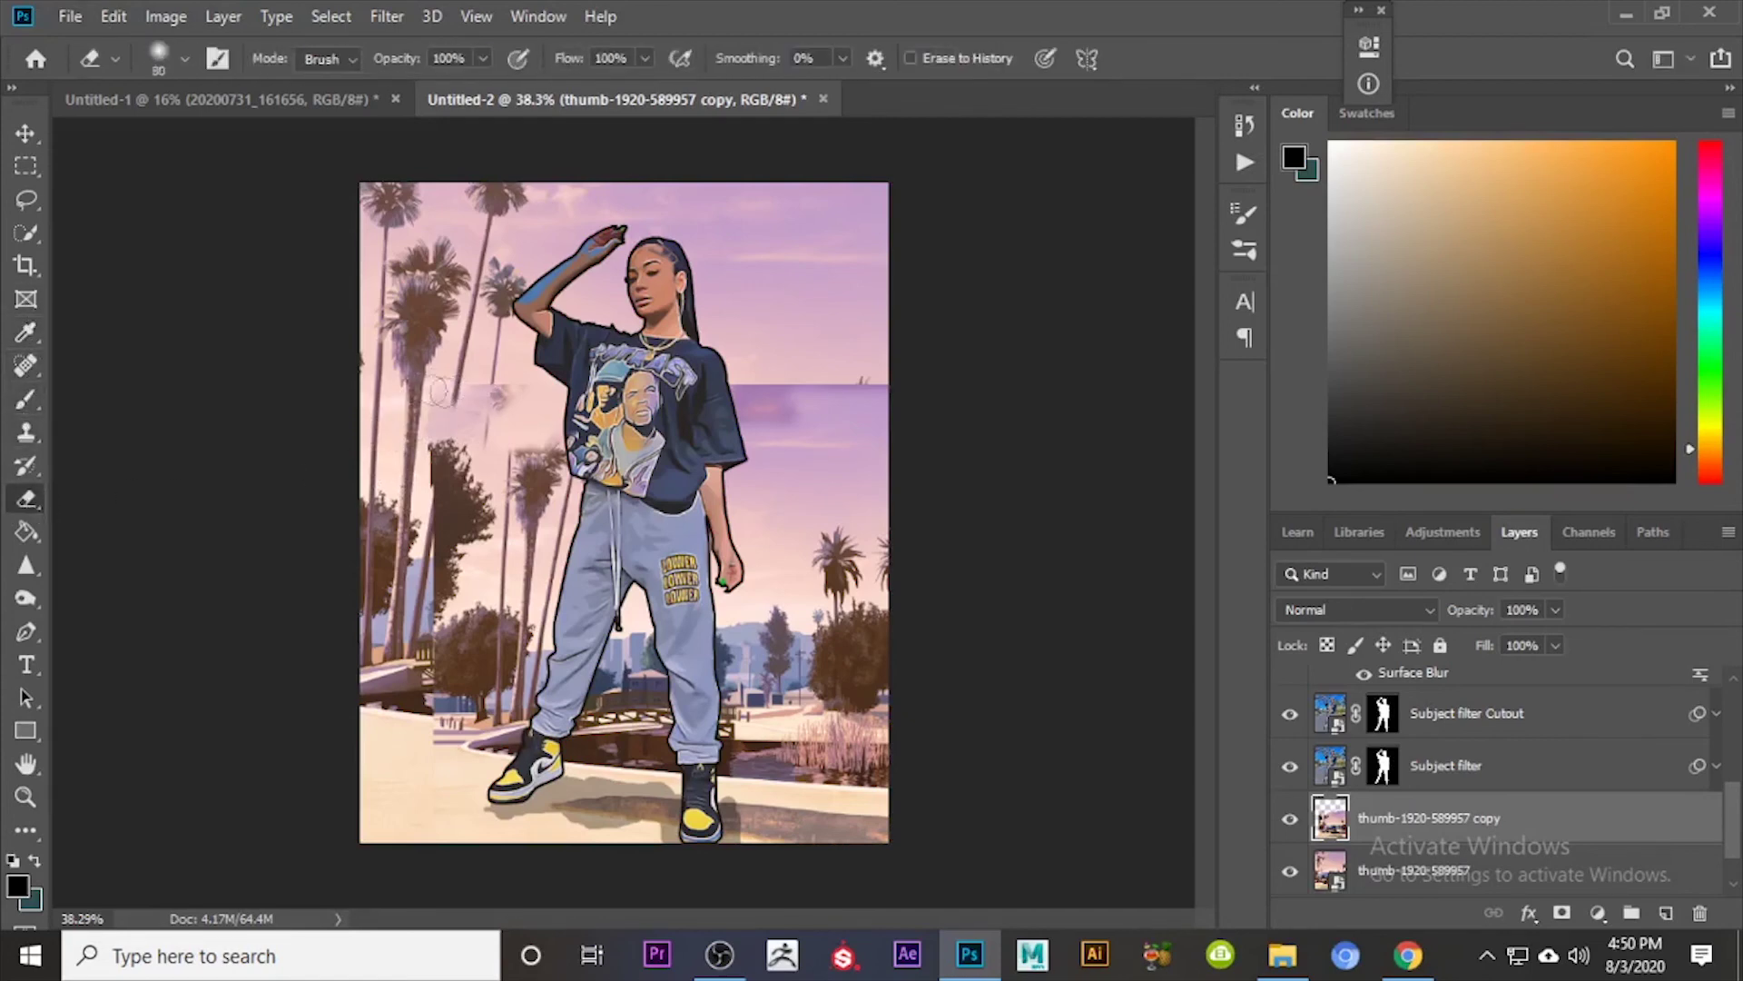
pyautogui.moveTo(439, 391)
pyautogui.mouseDown()
pyautogui.moveTo(502, 393)
pyautogui.moveTo(409, 423)
pyautogui.moveTo(451, 427)
pyautogui.moveTo(390, 547)
pyautogui.moveTo(460, 500)
pyautogui.moveTo(449, 657)
pyautogui.moveTo(471, 623)
pyautogui.moveTo(472, 641)
pyautogui.moveTo(471, 620)
pyautogui.moveTo(445, 727)
pyautogui.moveTo(468, 712)
pyautogui.moveTo(521, 453)
pyautogui.moveTo(522, 553)
pyautogui.moveTo(541, 454)
pyautogui.moveTo(544, 429)
pyautogui.moveTo(500, 404)
pyautogui.moveTo(489, 430)
pyautogui.moveTo(544, 517)
pyautogui.moveTo(530, 635)
pyautogui.moveTo(497, 704)
pyautogui.moveTo(484, 695)
pyautogui.moveTo(564, 493)
pyautogui.mouseUp()
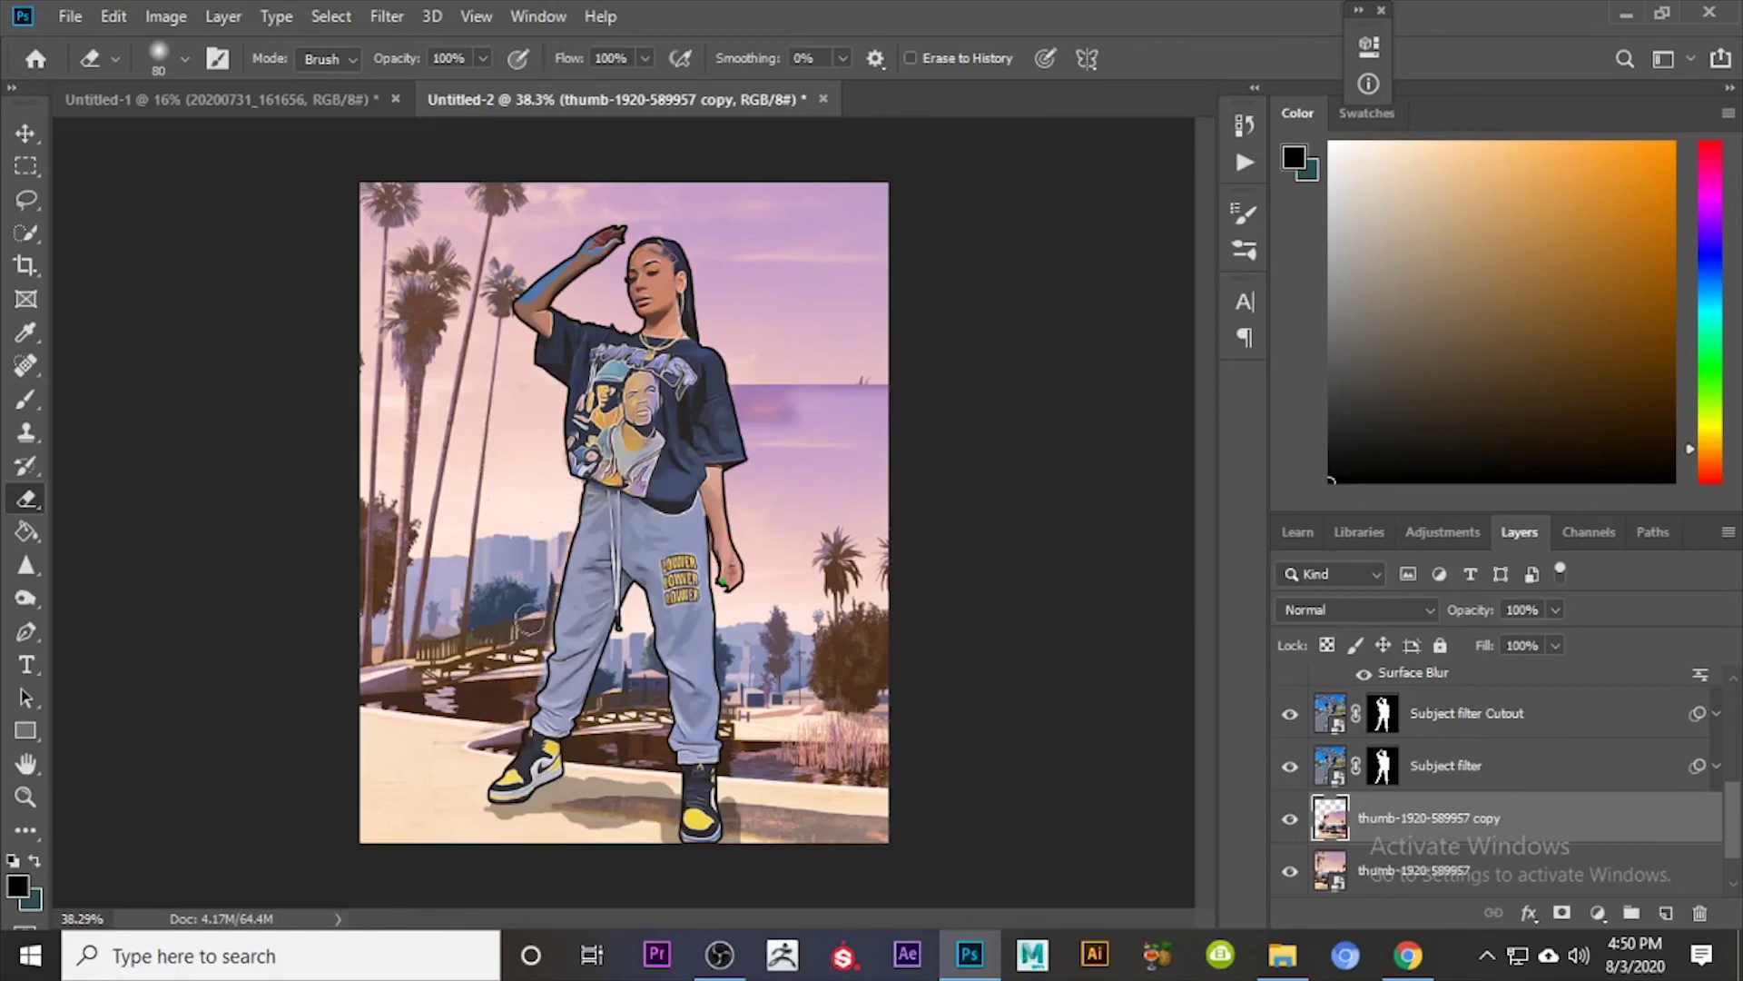
pyautogui.moveTo(520, 669); pyautogui.dragTo(613, 698)
pyautogui.moveTo(828, 387)
pyautogui.mouseDown()
pyautogui.moveTo(872, 382)
pyautogui.moveTo(850, 449)
pyautogui.moveTo(887, 525)
pyautogui.moveTo(817, 466)
pyautogui.moveTo(814, 490)
pyautogui.moveTo(768, 425)
pyautogui.moveTo(814, 411)
pyautogui.moveTo(798, 512)
pyautogui.moveTo(768, 529)
pyautogui.moveTo(748, 490)
pyautogui.moveTo(760, 481)
pyautogui.moveTo(782, 629)
pyautogui.moveTo(742, 631)
pyautogui.moveTo(771, 672)
pyautogui.moveTo(741, 672)
pyautogui.moveTo(742, 631)
pyautogui.moveTo(794, 718)
pyautogui.moveTo(894, 588)
pyautogui.moveTo(848, 545)
pyautogui.moveTo(893, 714)
pyautogui.moveTo(881, 726)
pyautogui.moveTo(746, 527)
pyautogui.moveTo(734, 618)
pyautogui.mouseUp()
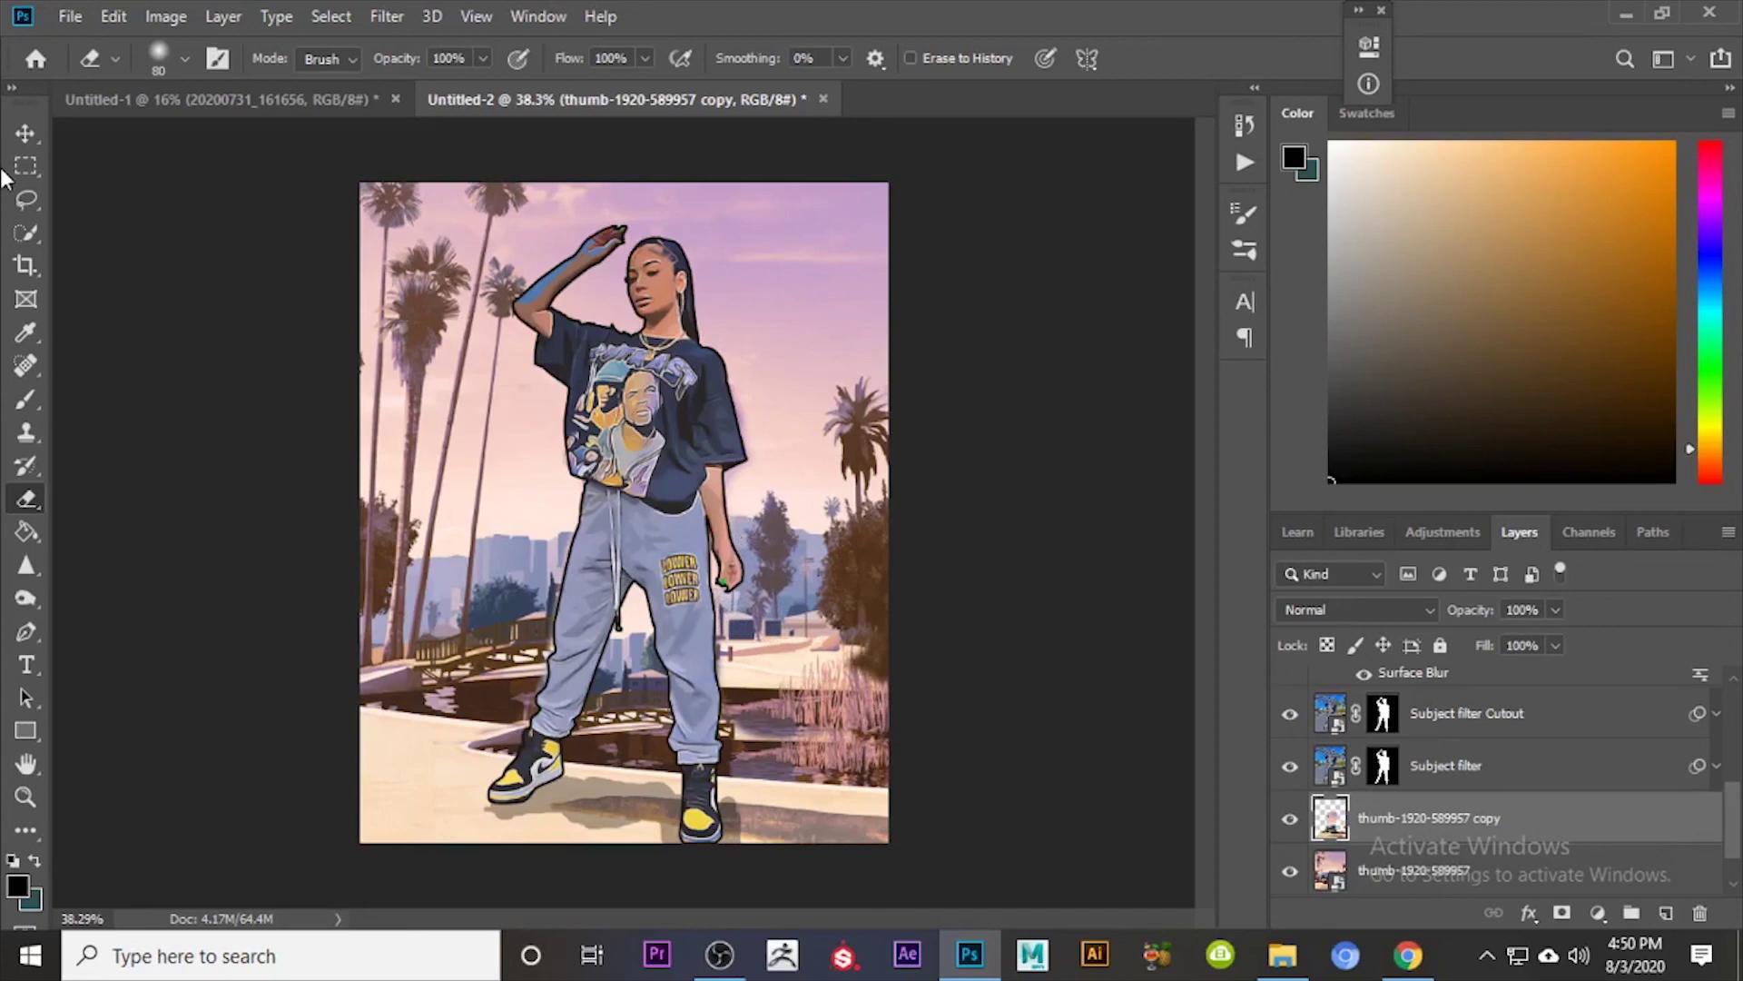
# Step: Open File > Save As and set the save type to PNG
pyautogui.press('v')
pyautogui.scroll(5, 1422, 885)
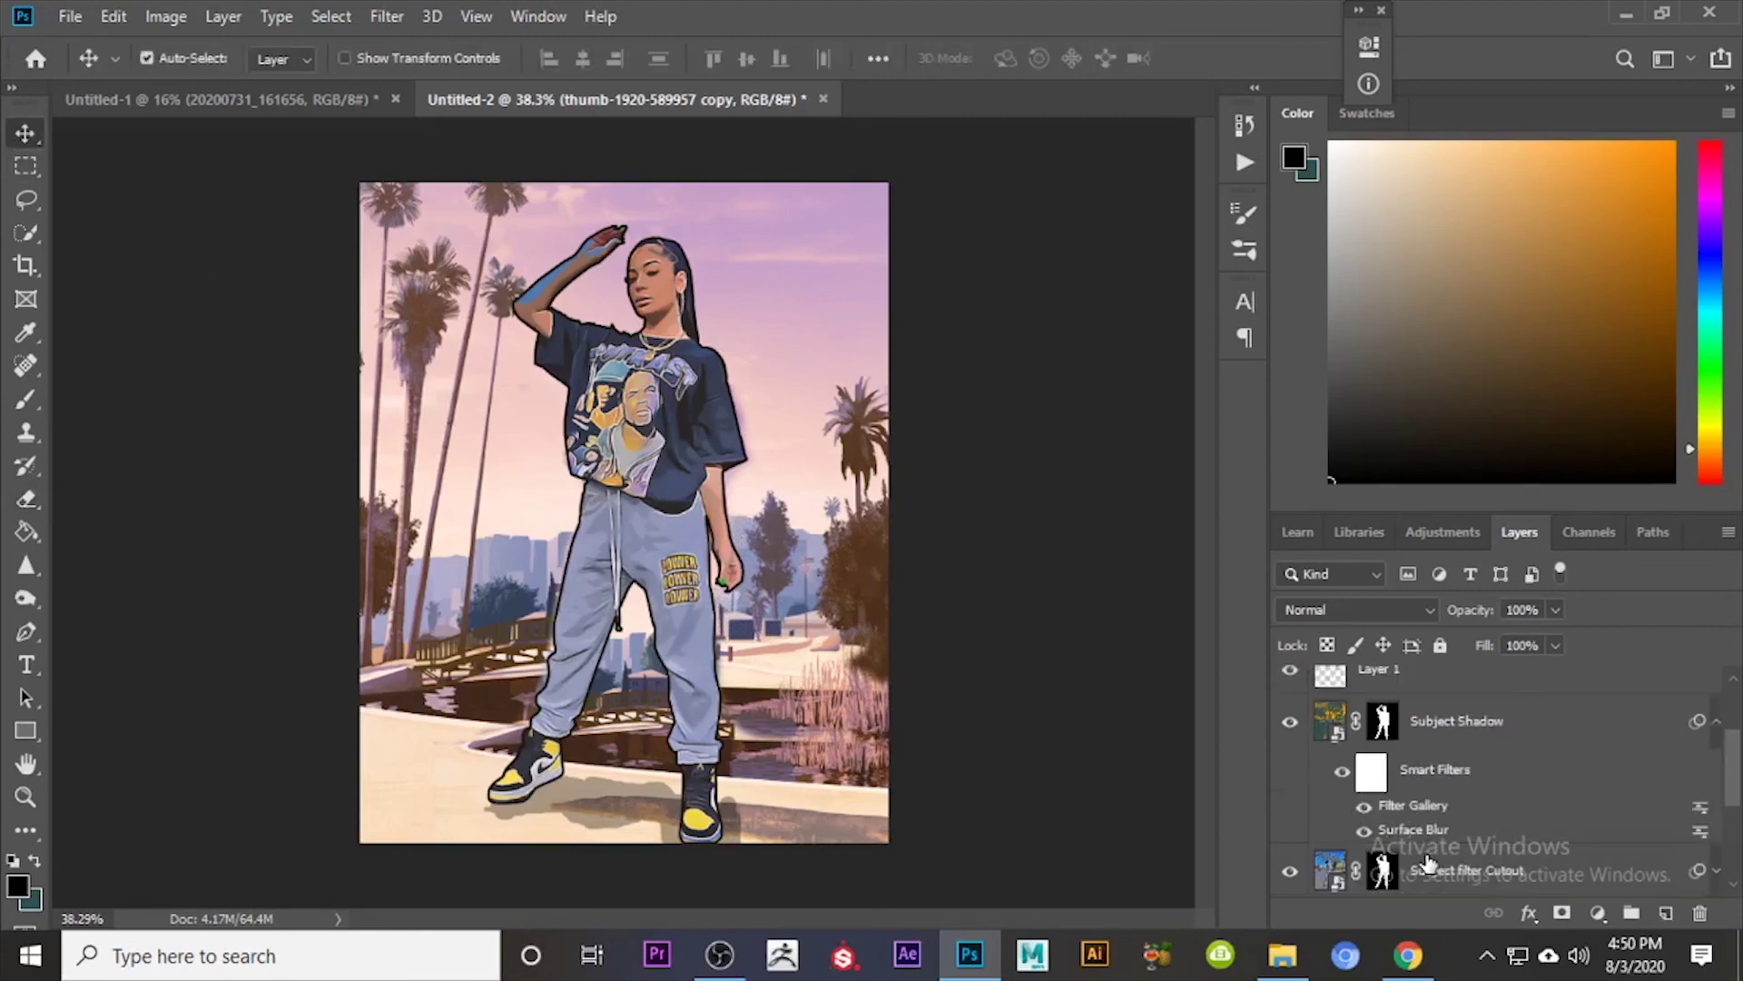
pyautogui.click(70, 17)
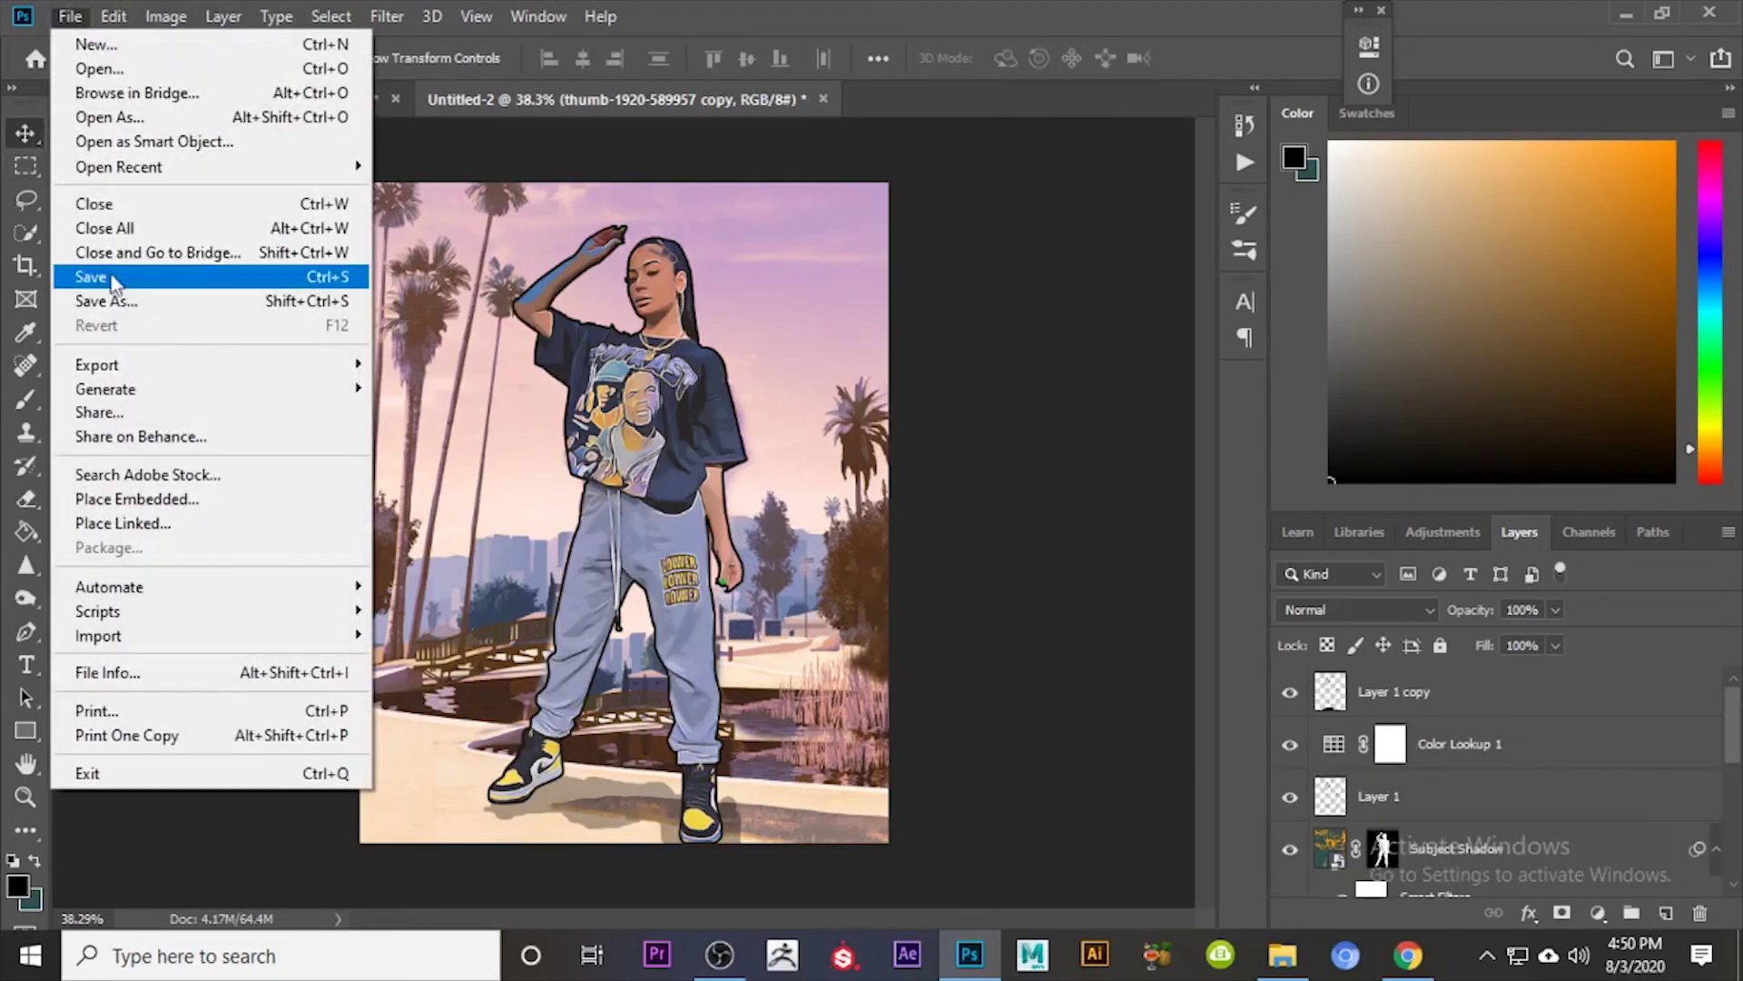
pyautogui.click(136, 301)
pyautogui.scroll(-2, 313, 332)
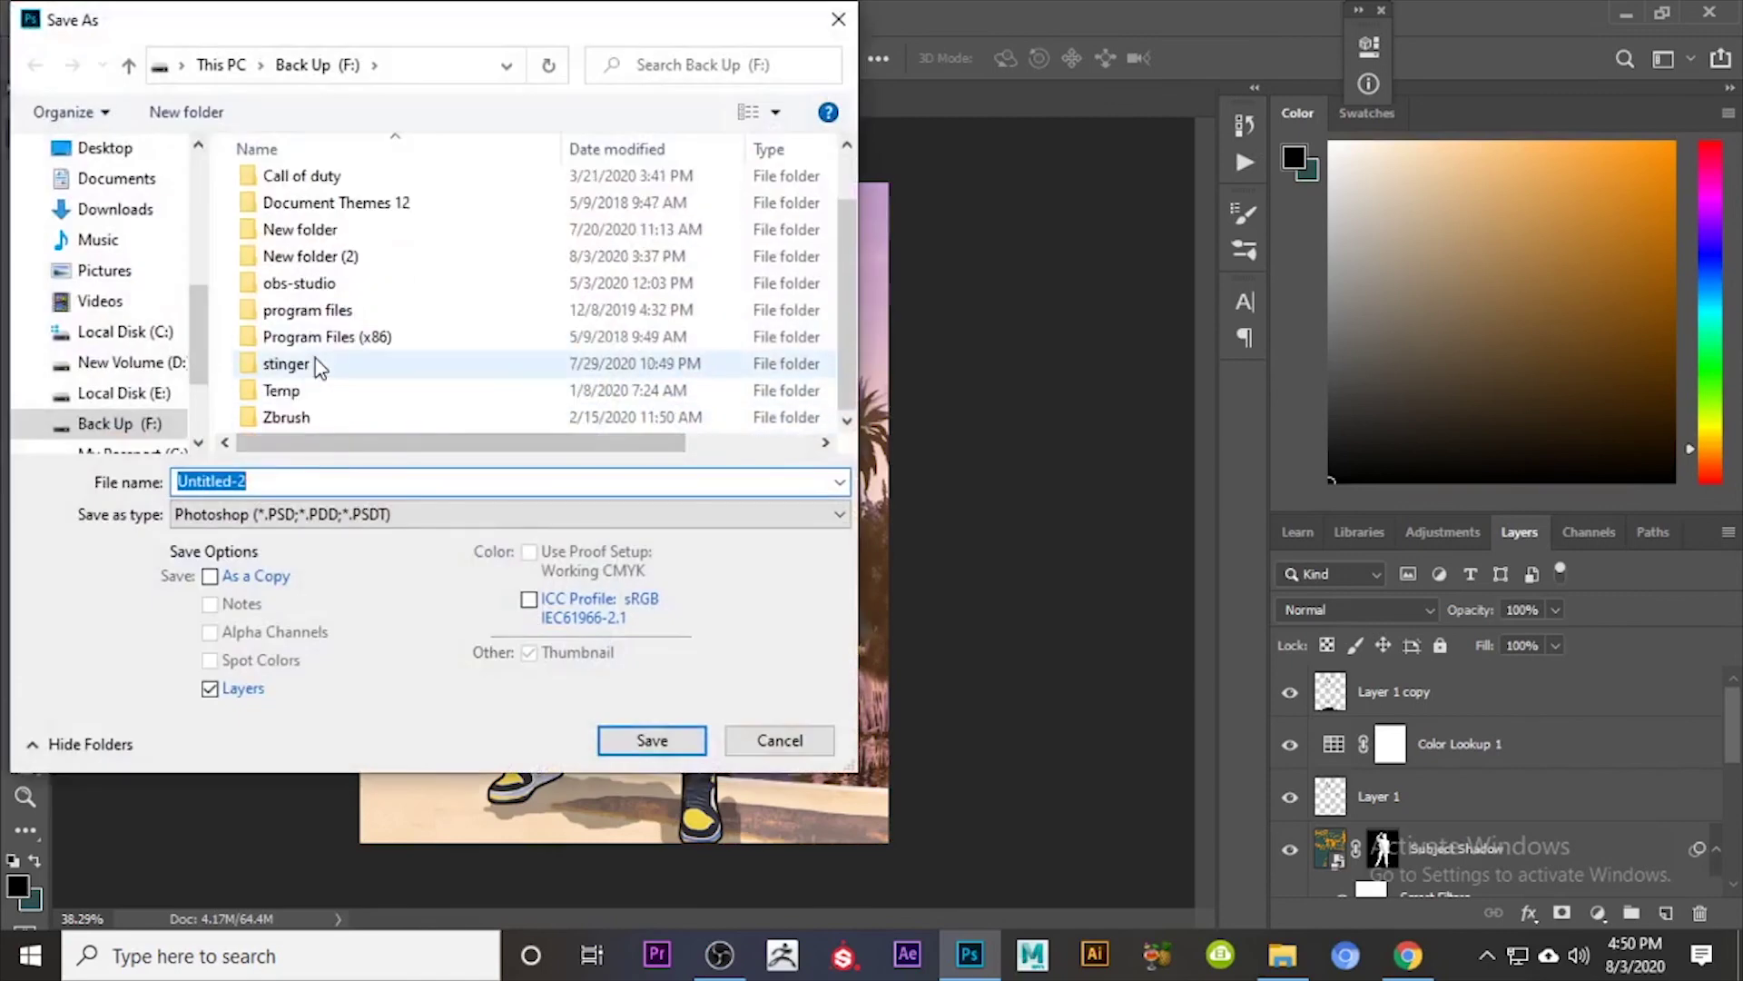
pyautogui.scroll(2, 317, 354)
pyautogui.scroll(-2, 425, 392)
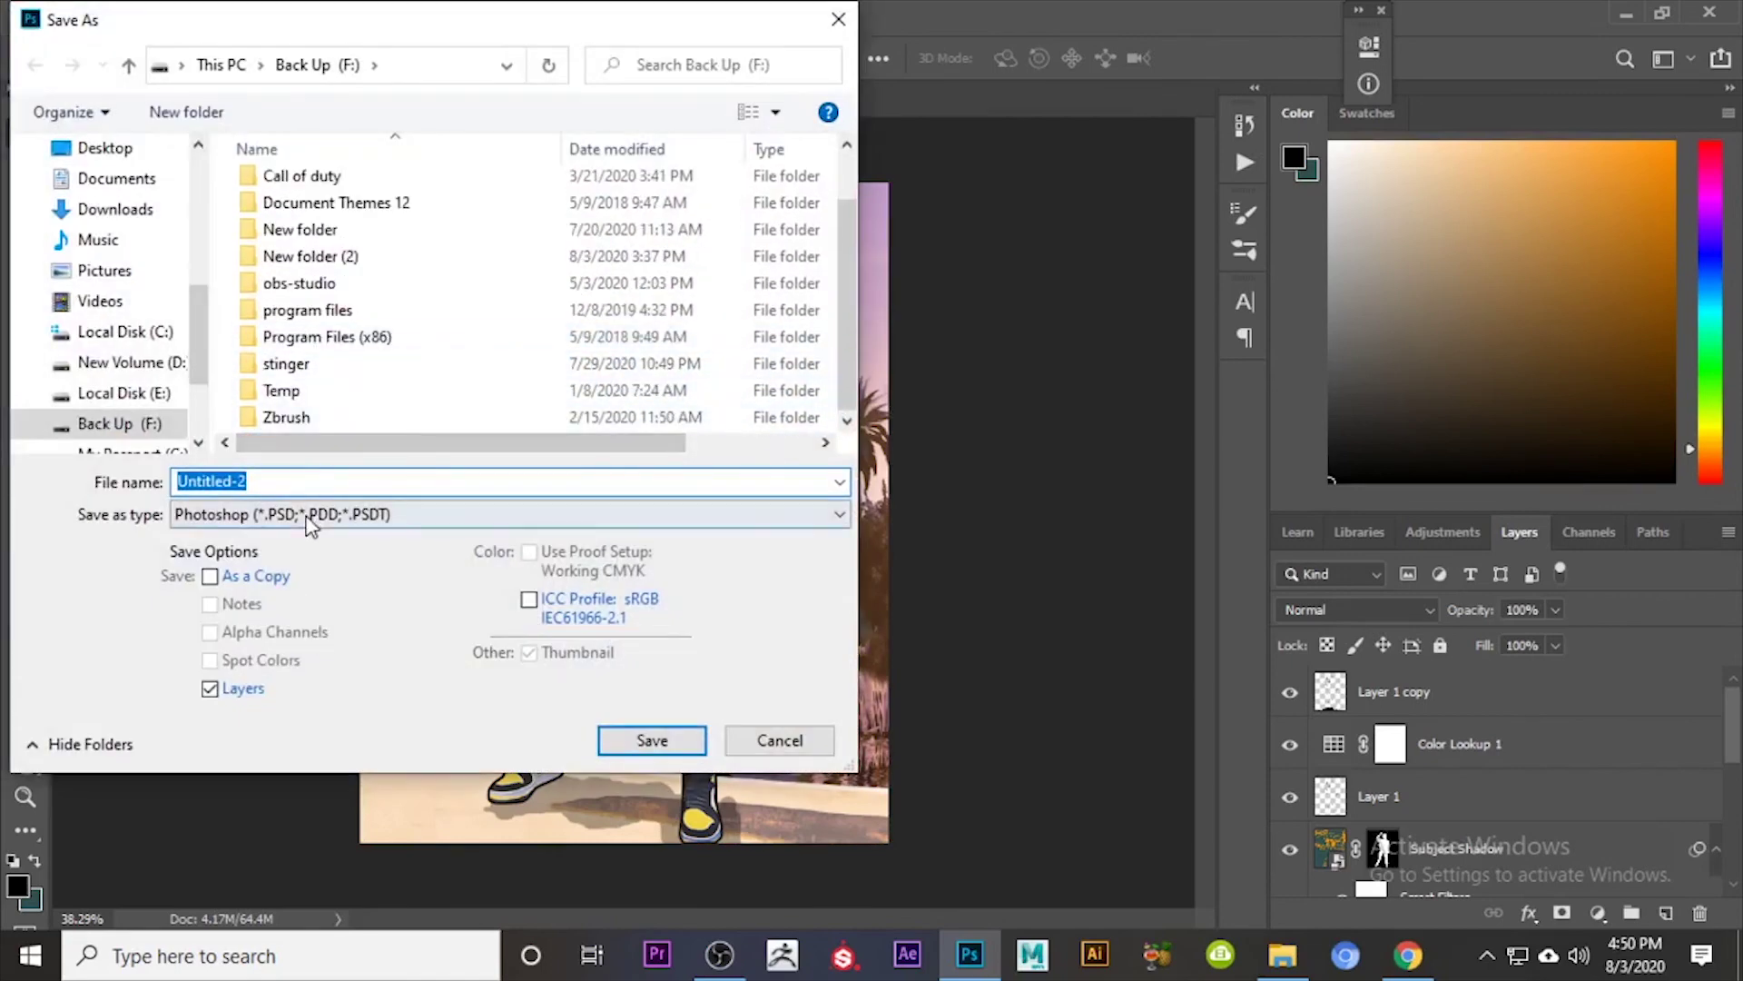
pyautogui.click(408, 514)
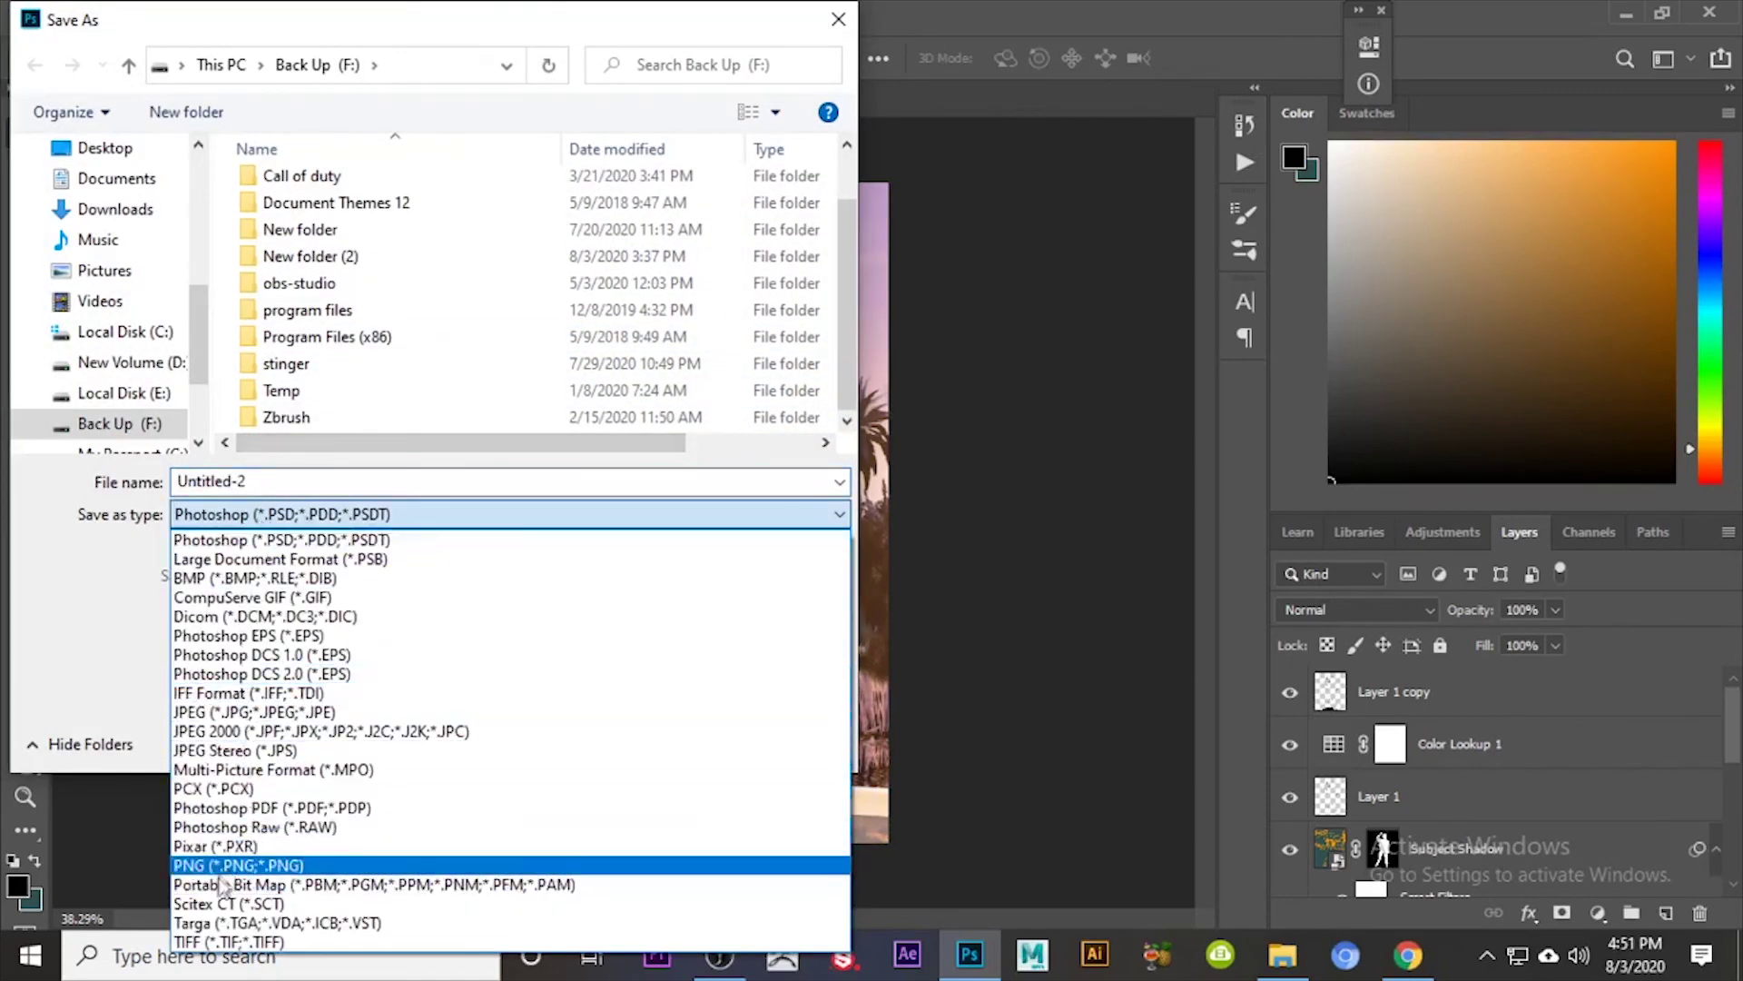
pyautogui.click(237, 867)
# Step: Save the PNG as 'J' on the Back Up drive, accepting the PNG Format Options
pyautogui.scroll(-3, 406, 404)
pyautogui.click(359, 480)
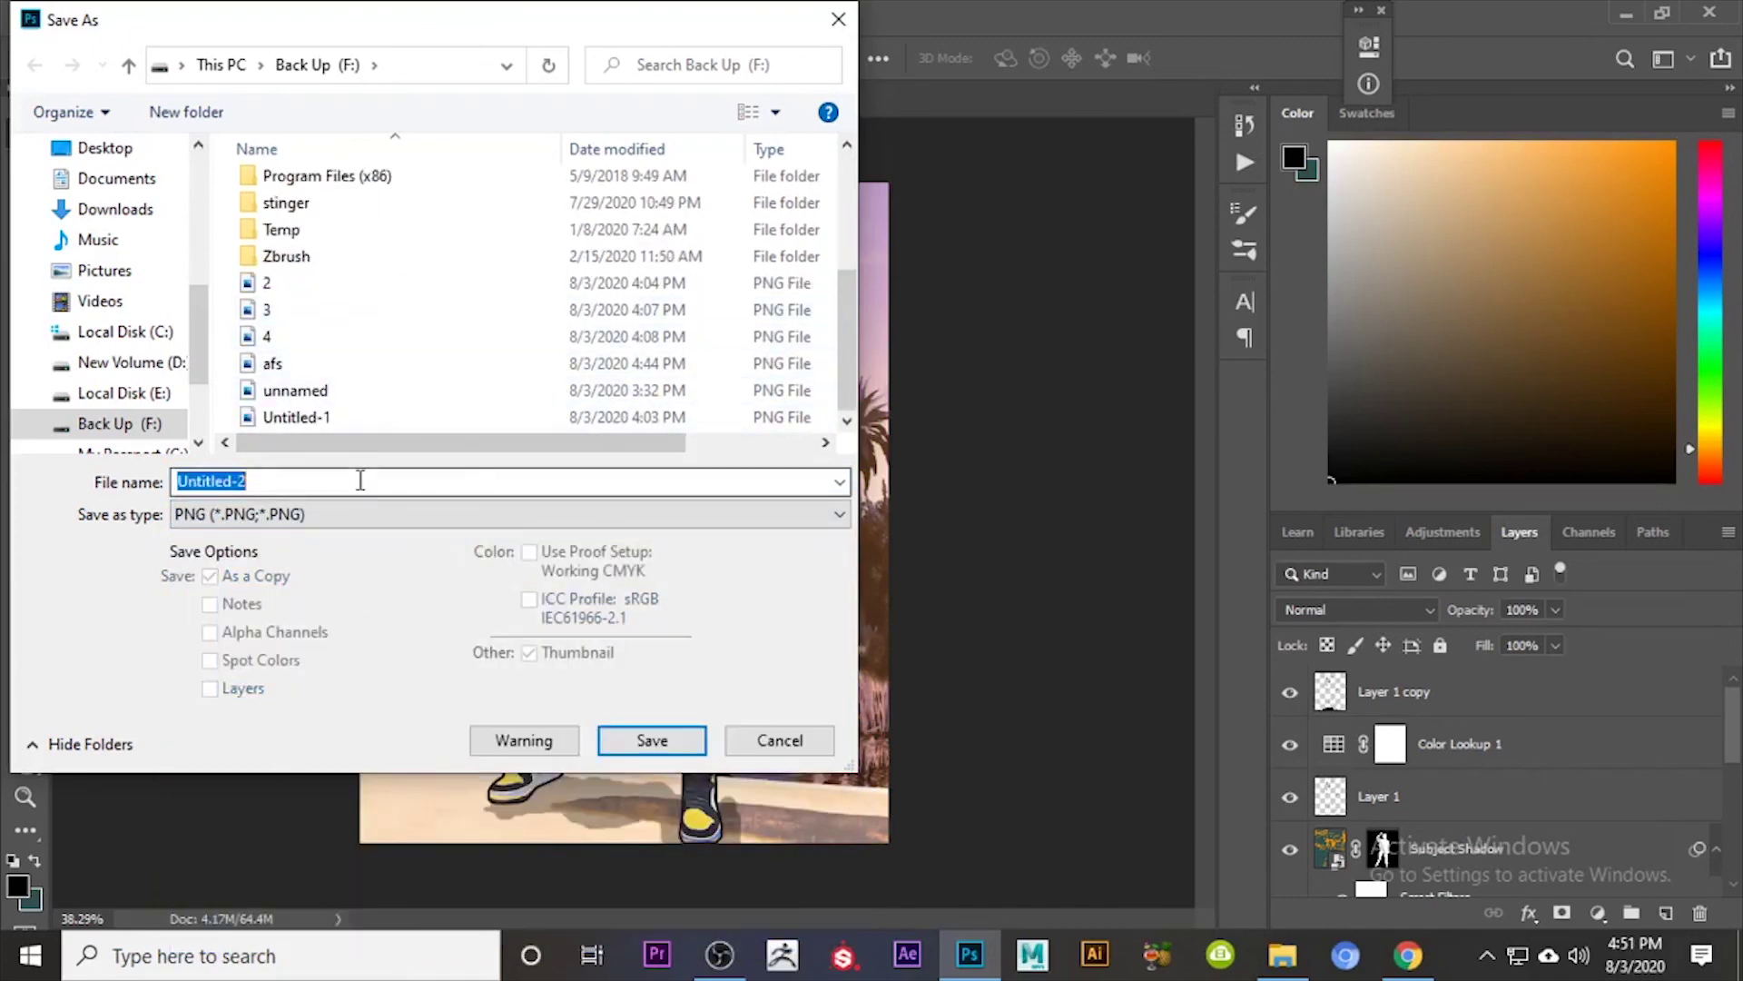
pyautogui.write('Jassy')
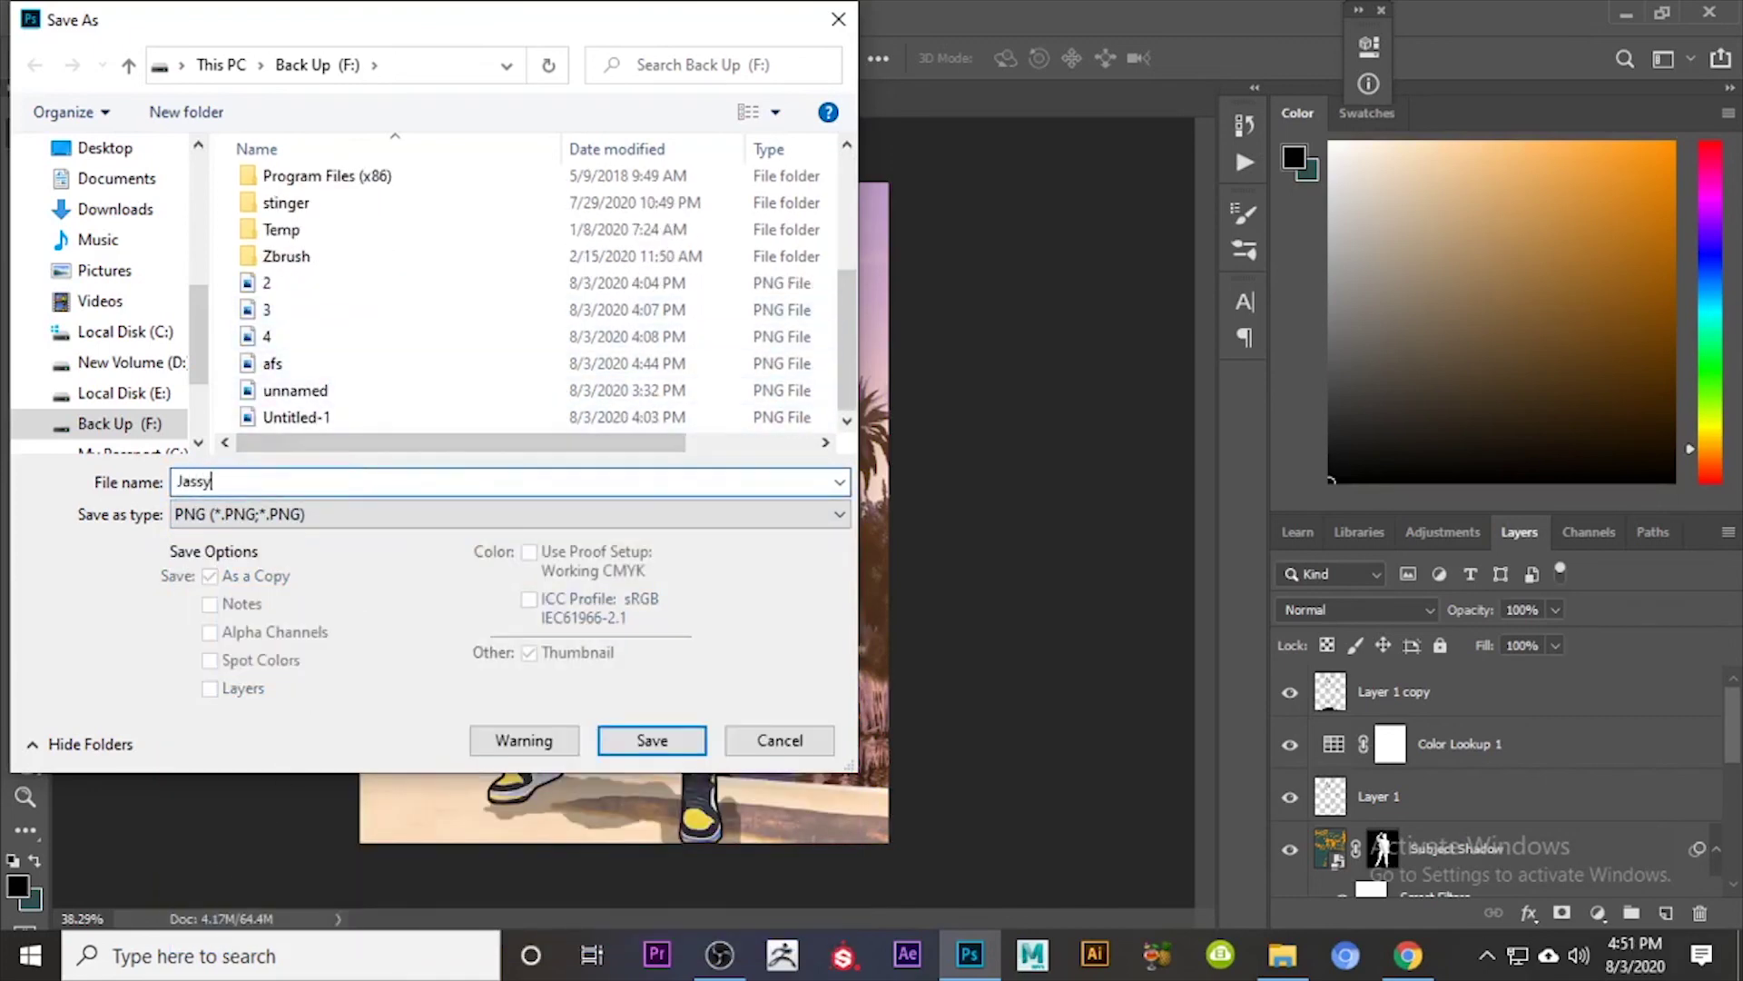
pyautogui.press('Return')
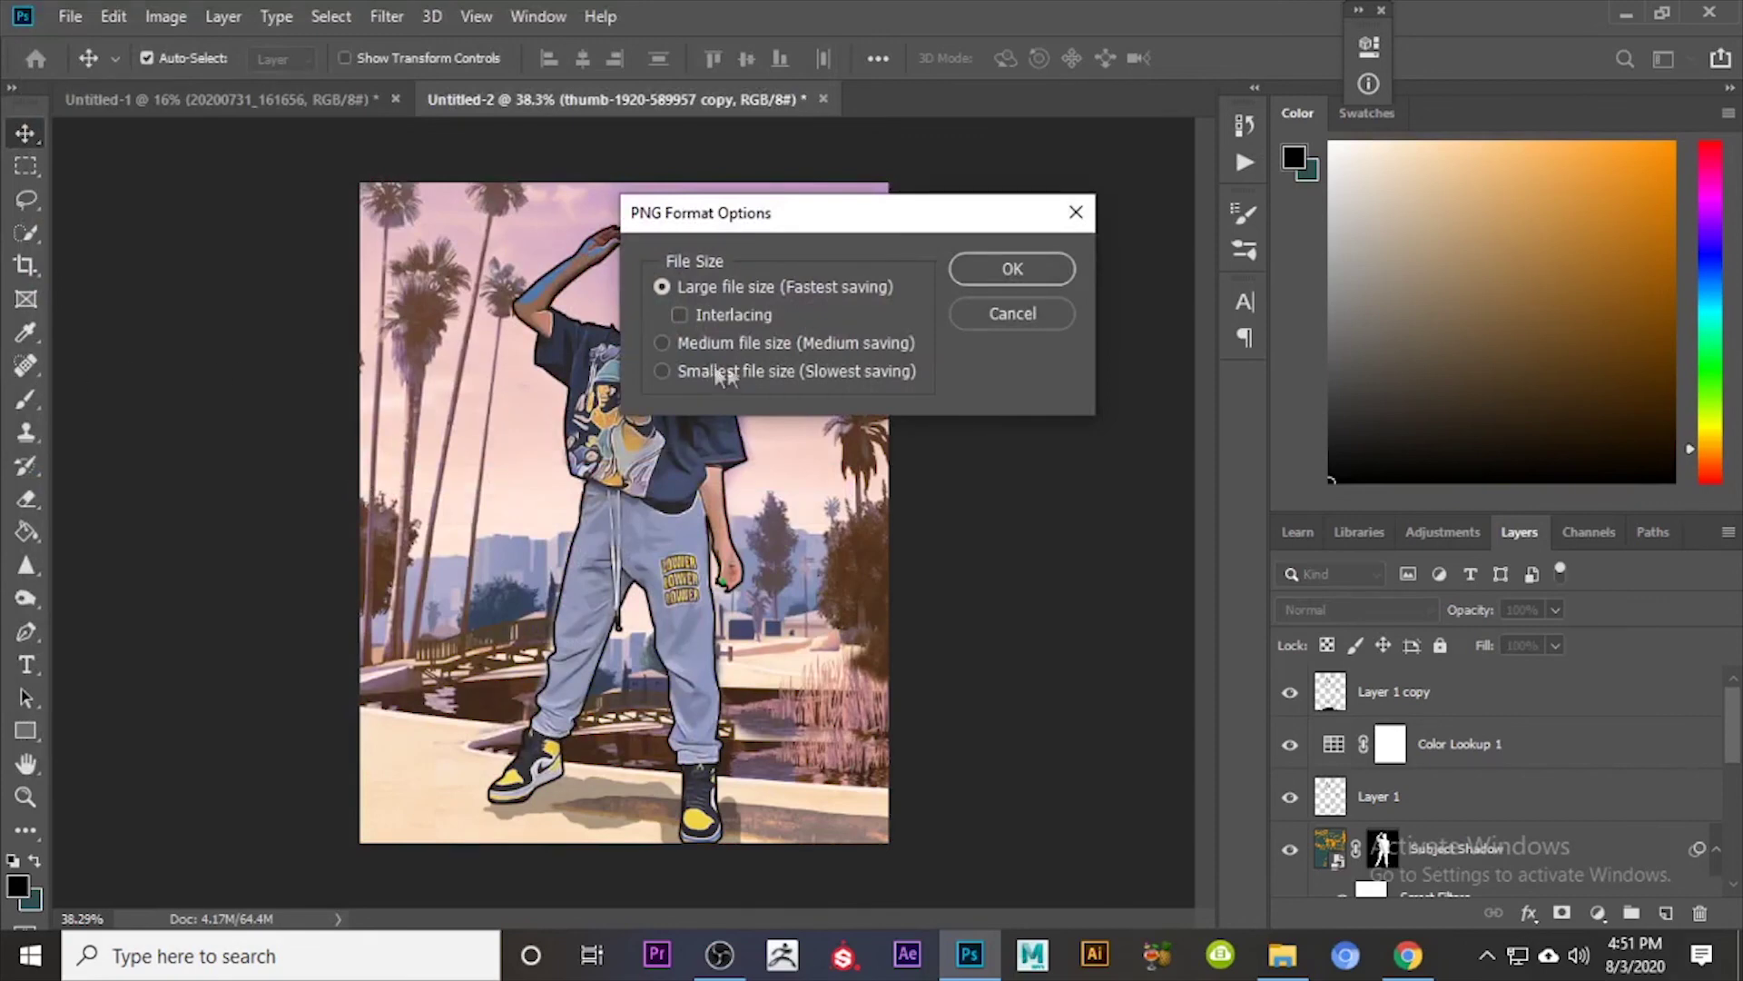
pyautogui.click(1009, 273)
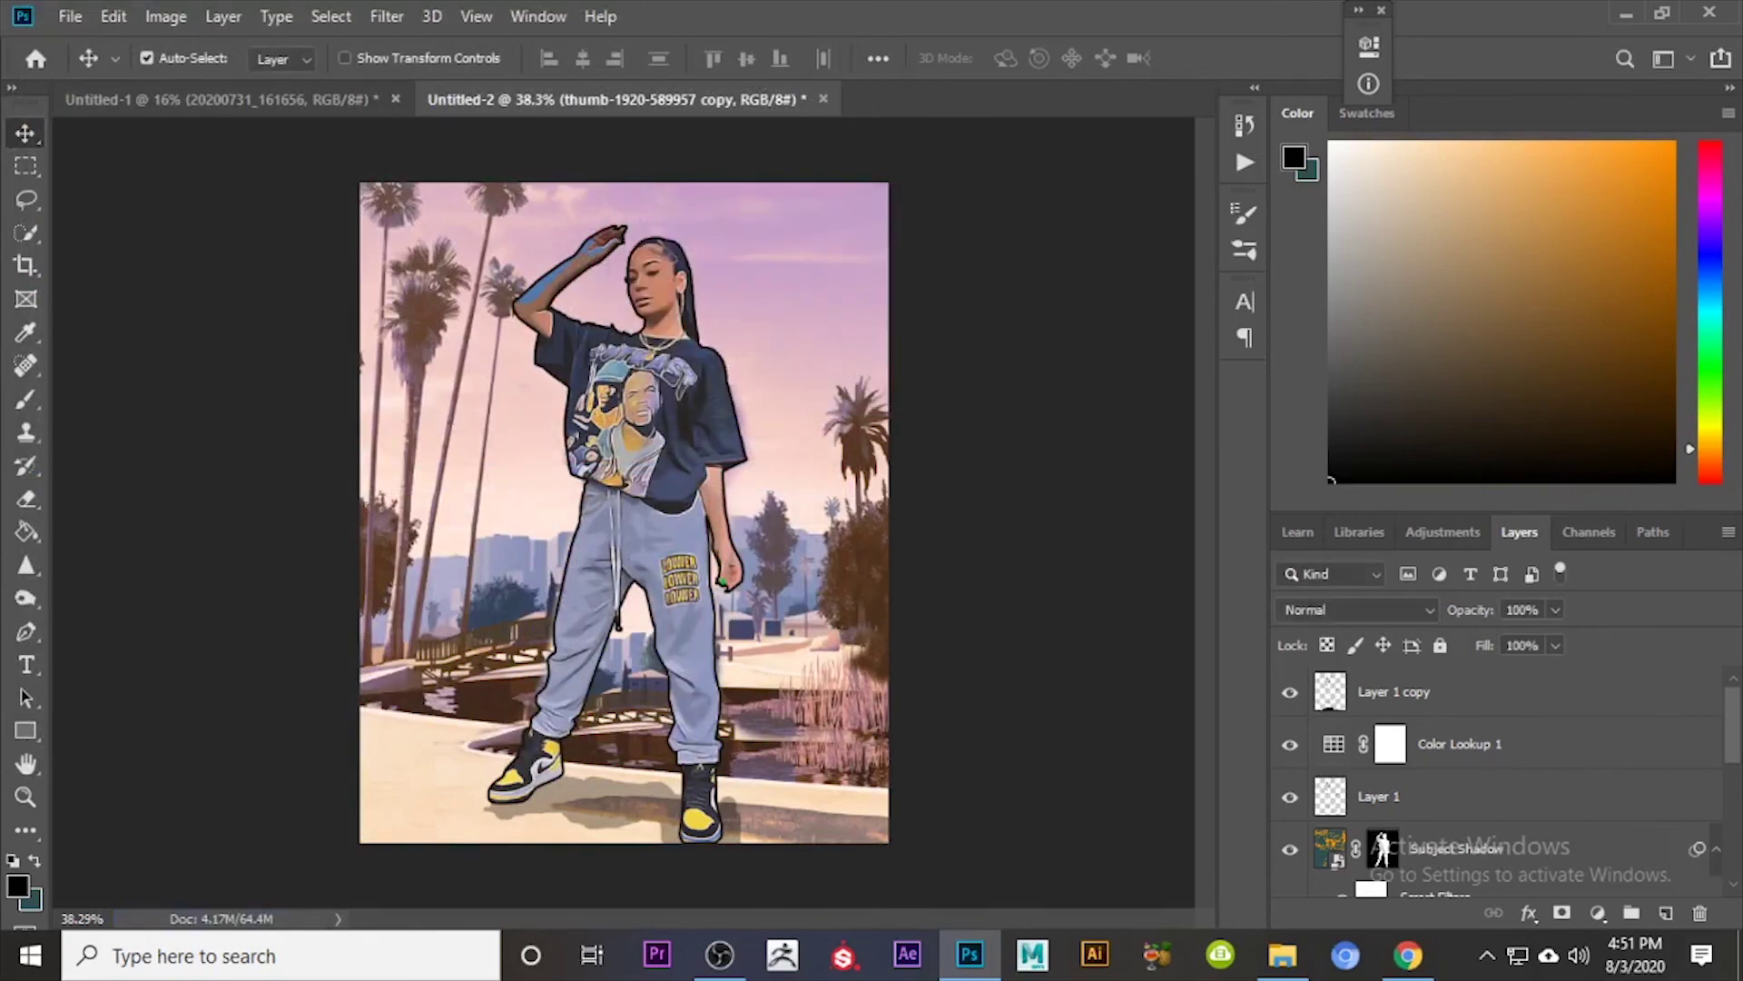
pyautogui.click(1283, 954)
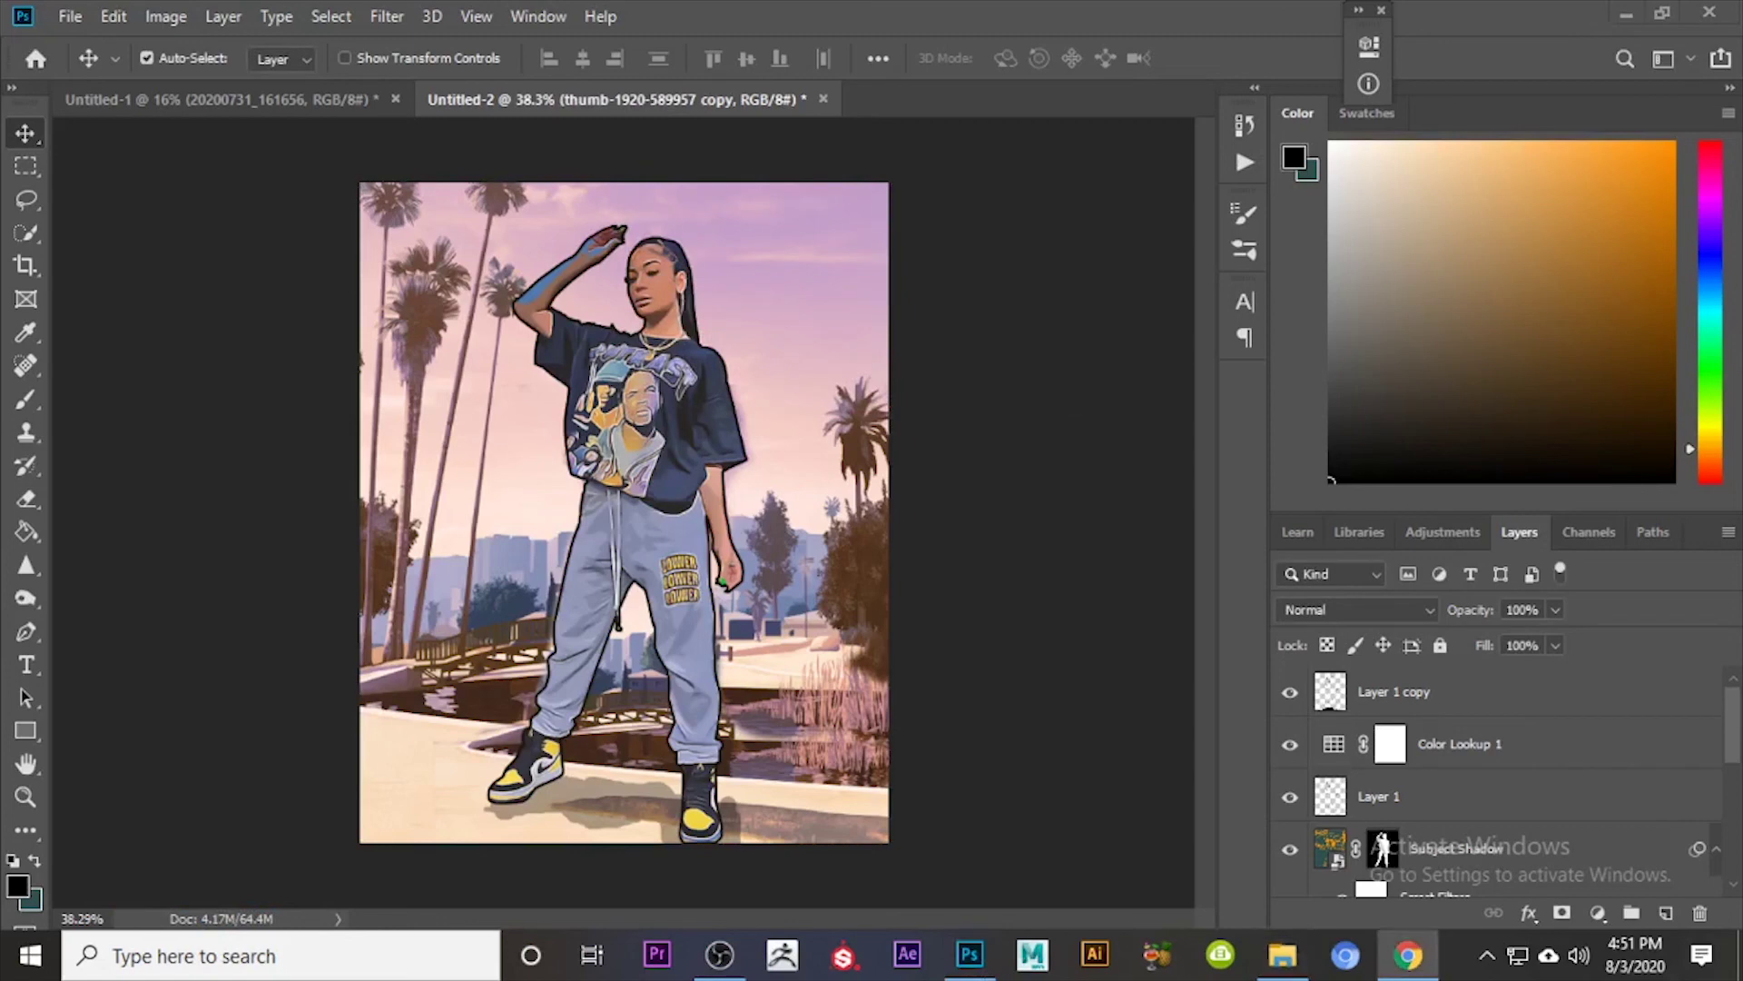